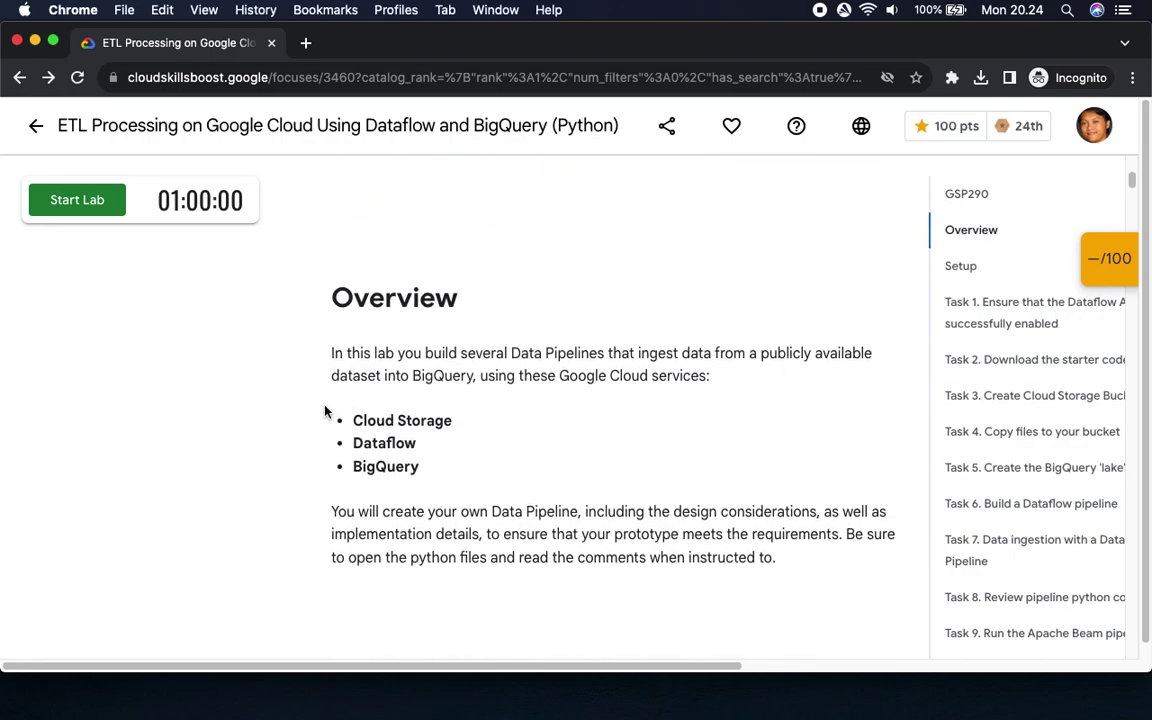
Examine the lab's overview and its list of graded checkpoints.
scroll(428, 494, down, 3)
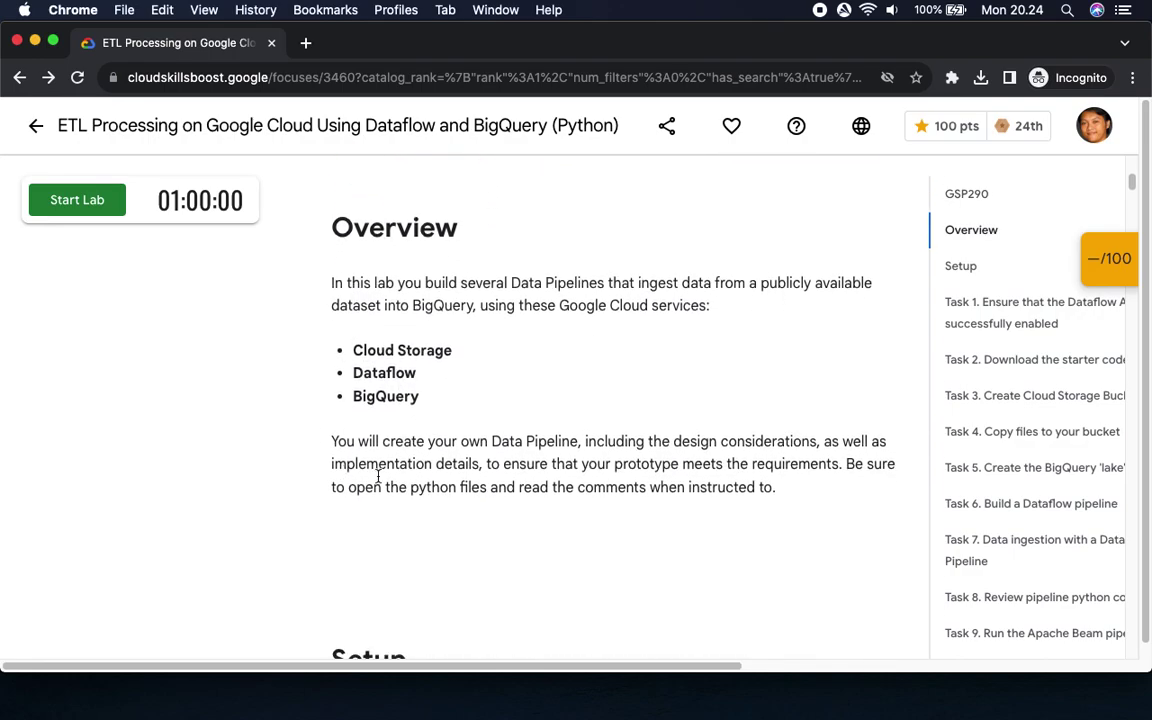
scroll(418, 452, down, 6)
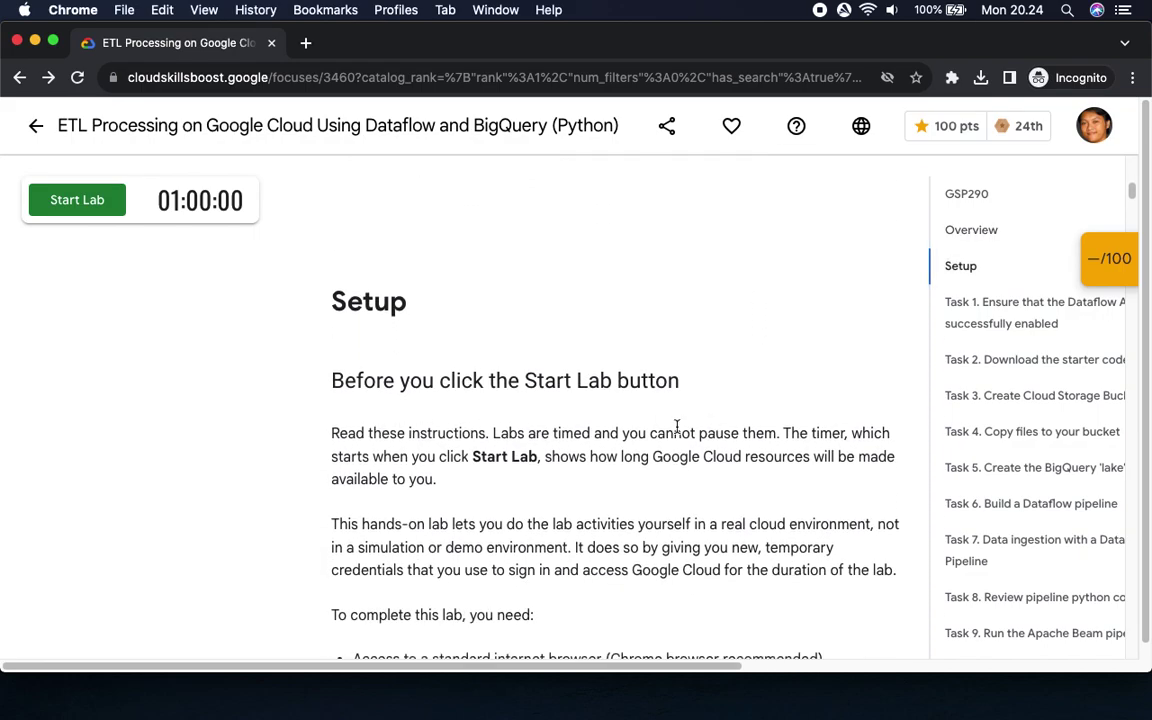
scroll(393, 404, down, 3)
click(1106, 262)
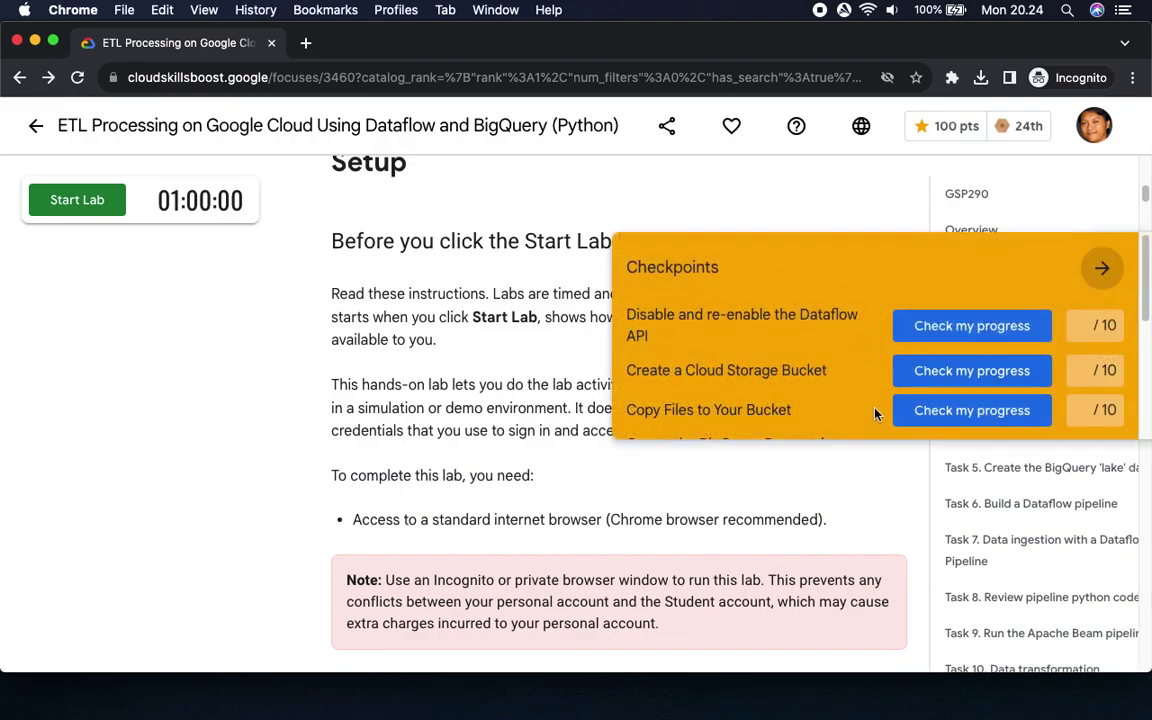
scroll(877, 411, down, 2)
scroll(866, 411, down, 2)
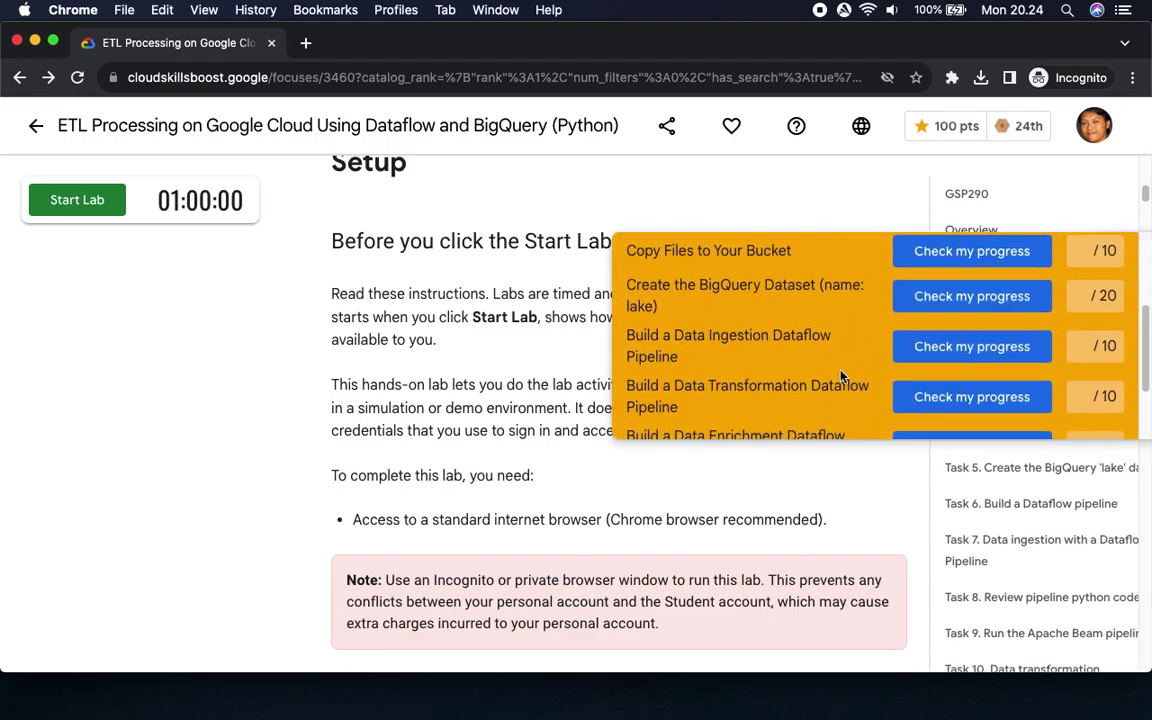
scroll(857, 372, down, 2)
scroll(800, 370, up, 5)
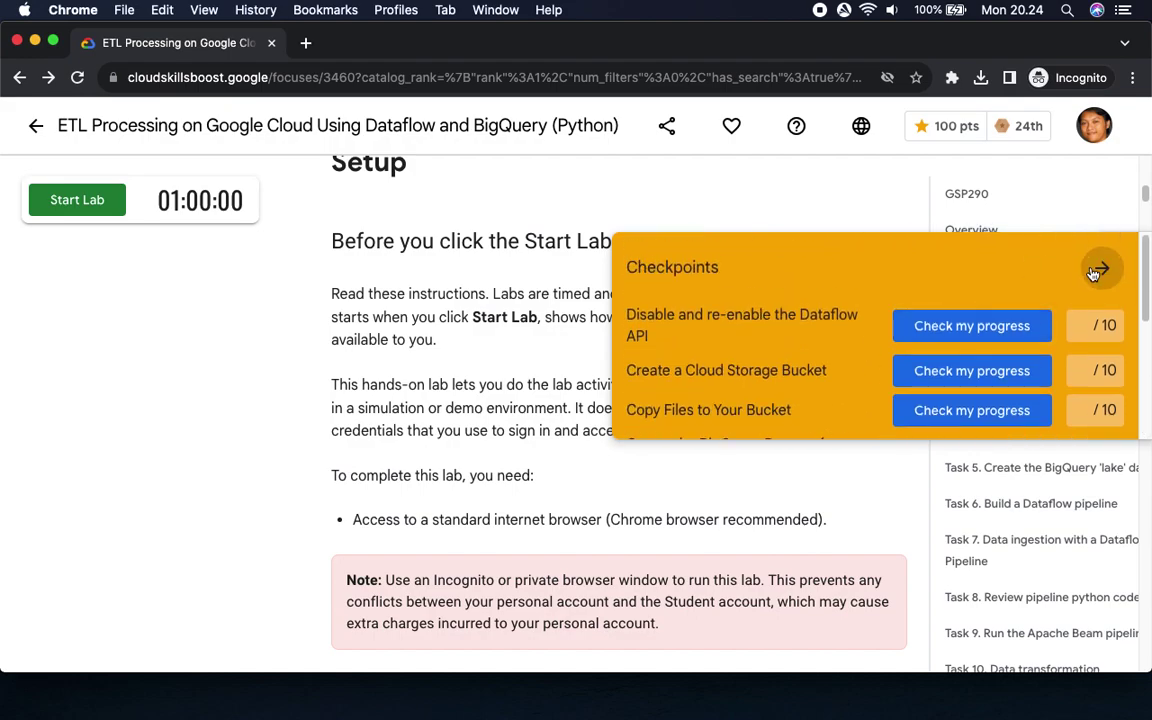
click(1098, 258)
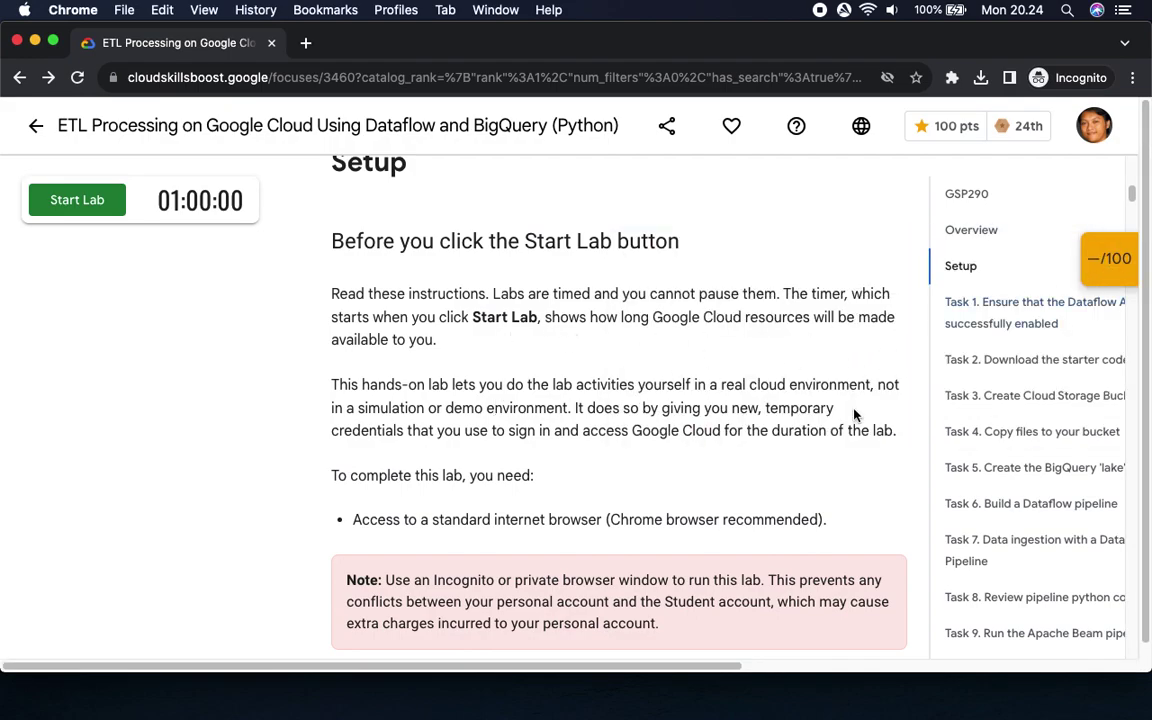
Read the setup instructions on starting the lab, signing in to the Google Cloud console and activating Cloud Shell.
scroll(855, 414, down, 5)
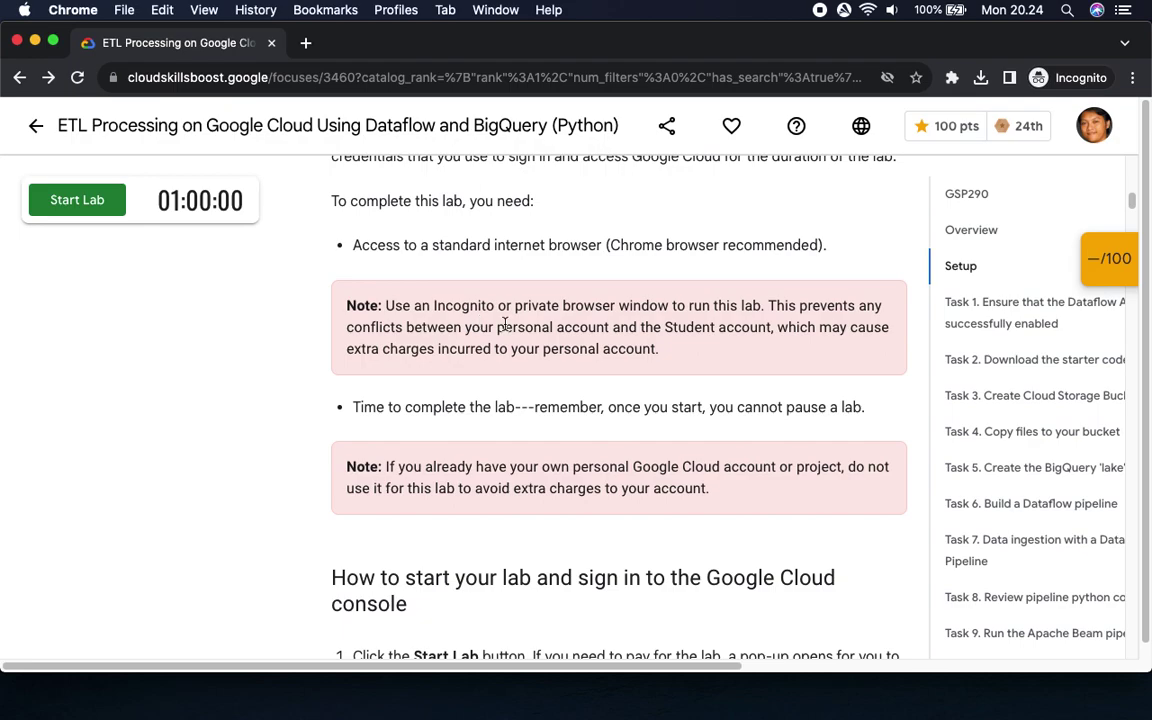
scroll(489, 323, down, 4)
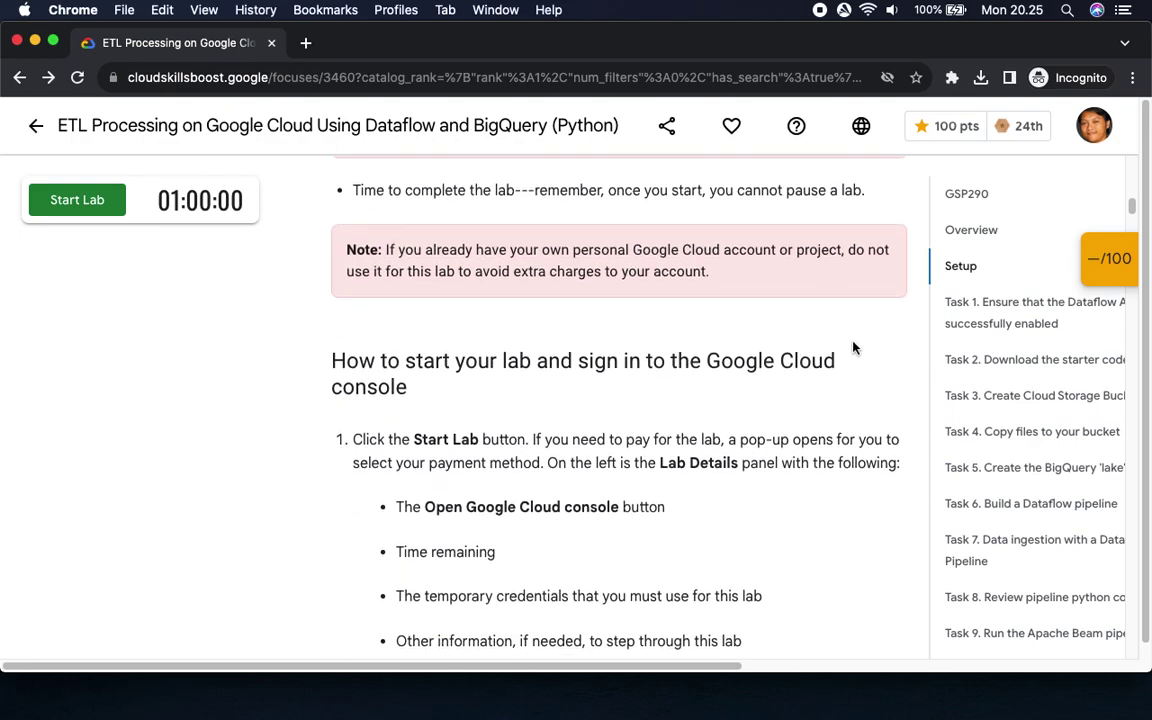
scroll(482, 347, down, 1)
scroll(576, 375, down, 2)
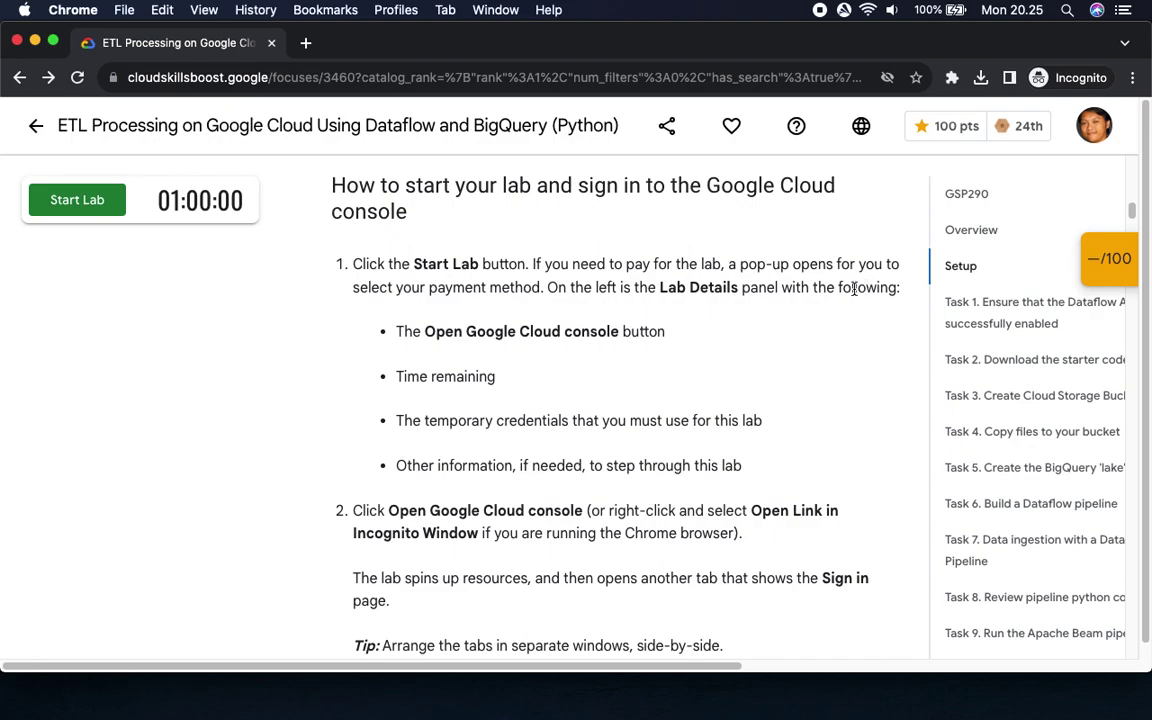
drag(418, 333, 663, 331)
click(681, 368)
scroll(676, 492, down, 5)
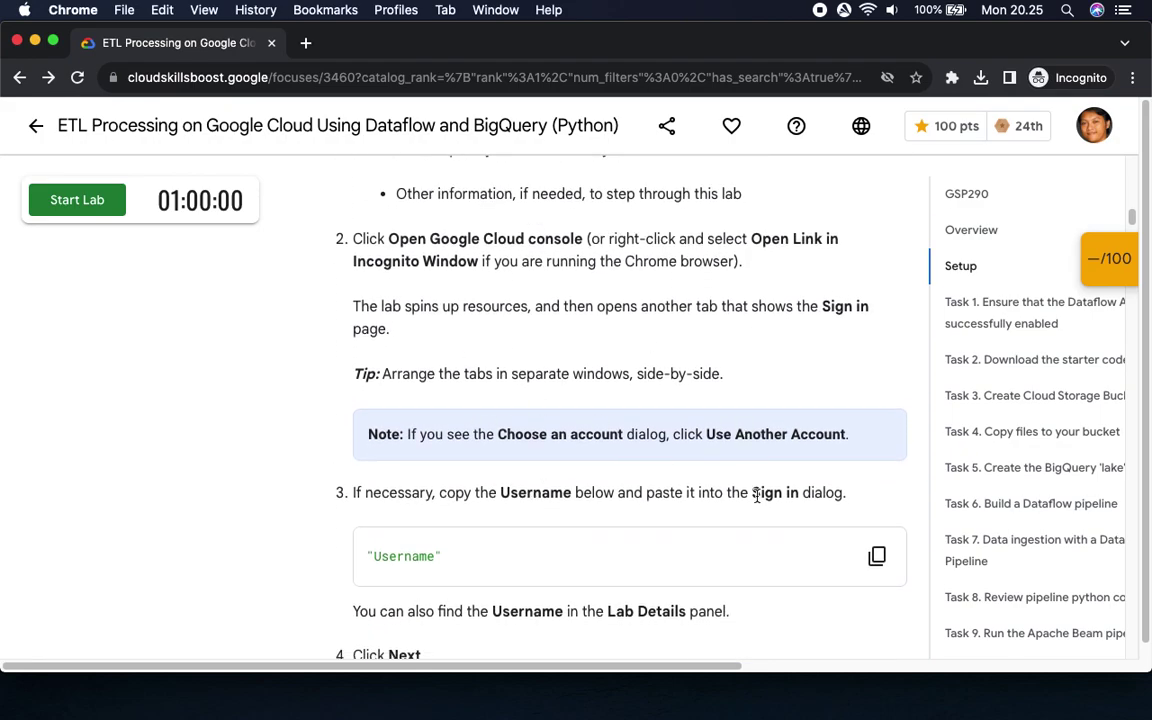
scroll(757, 495, down, 6)
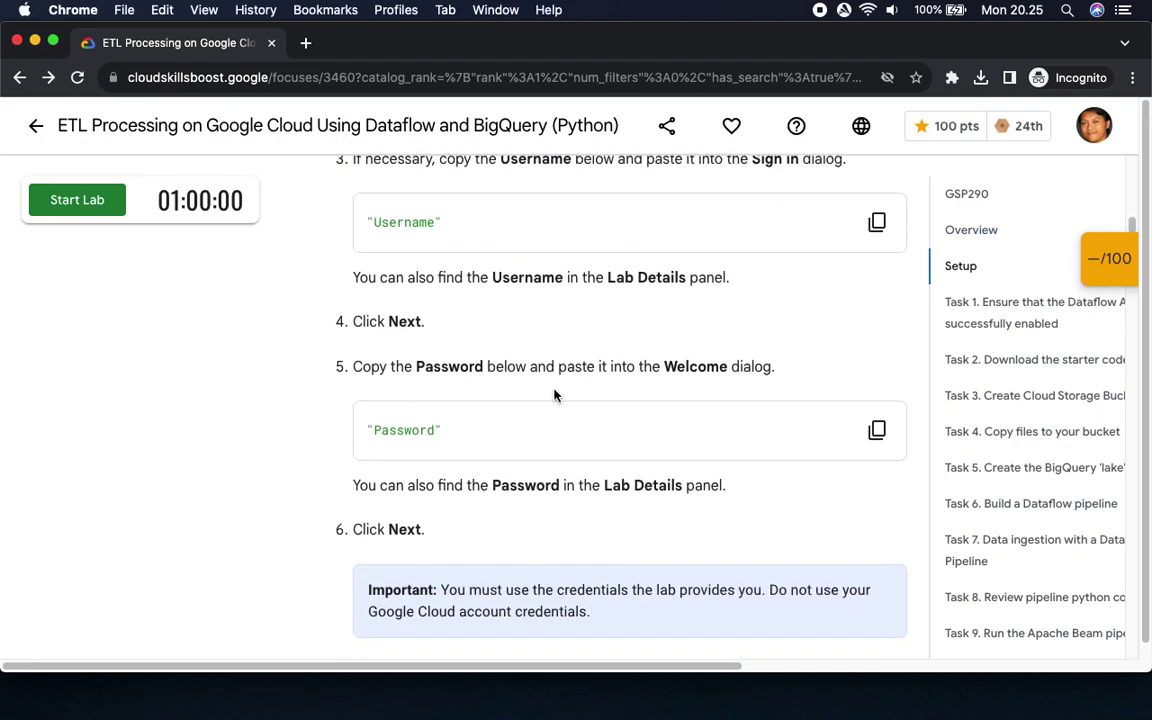
scroll(488, 494, down, 6)
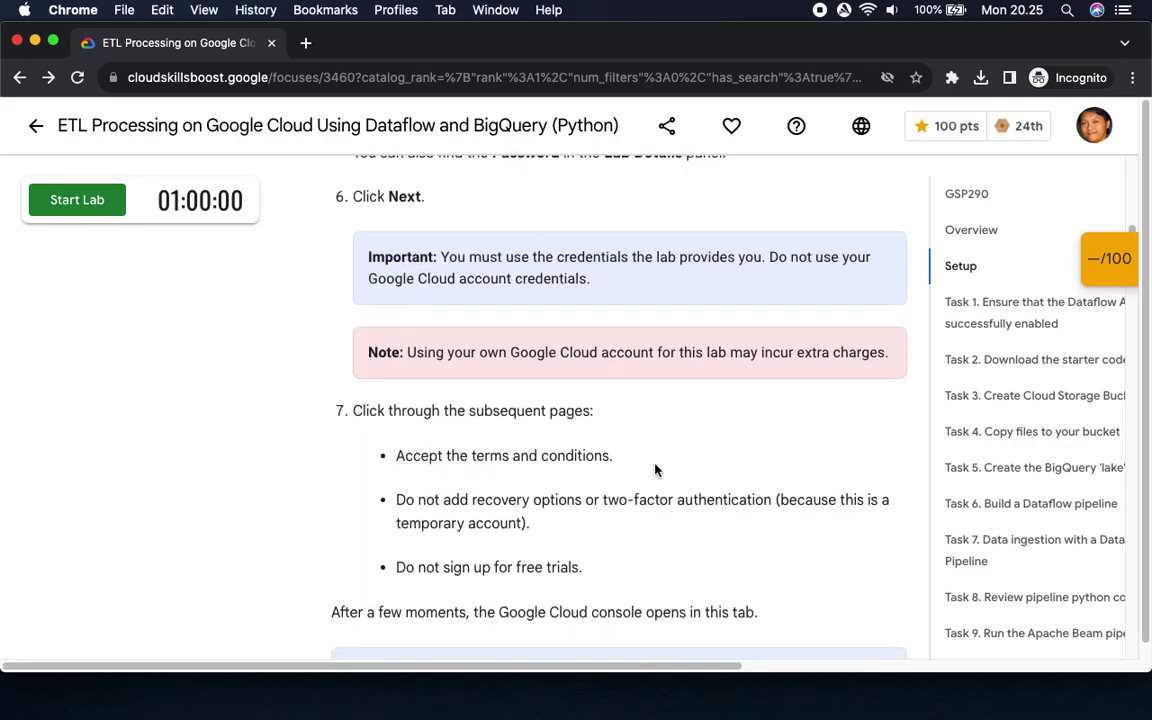
scroll(658, 468, down, 6)
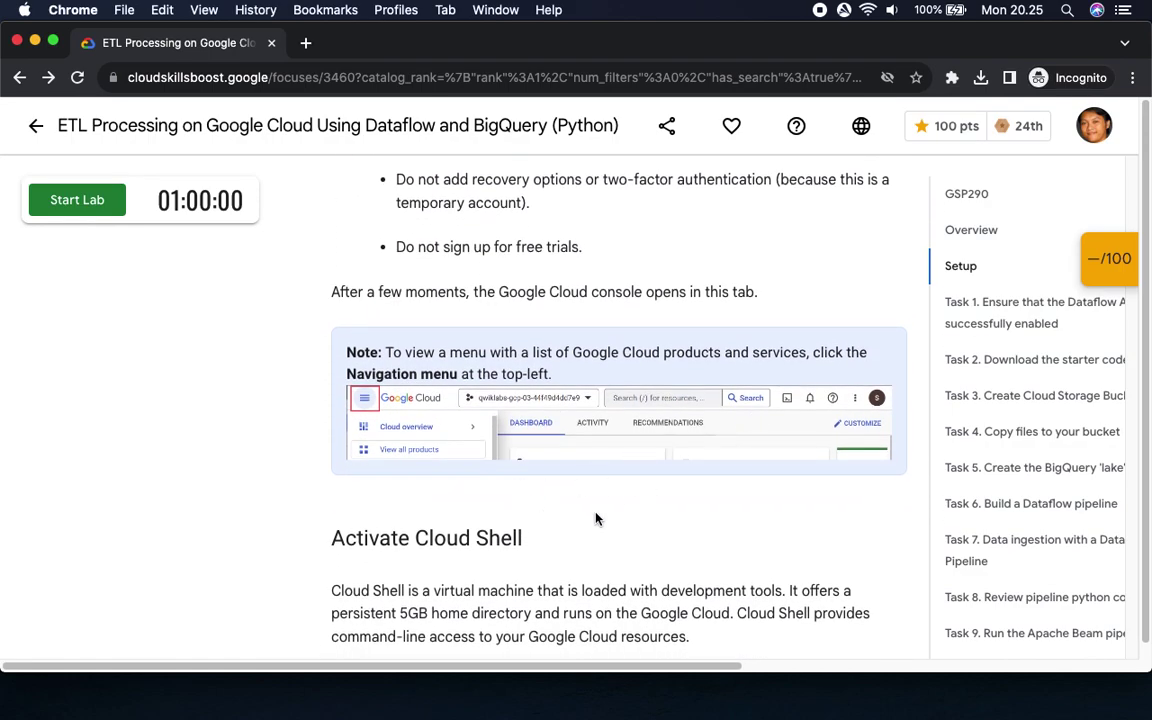
scroll(596, 518, down, 6)
drag(389, 341, 543, 344)
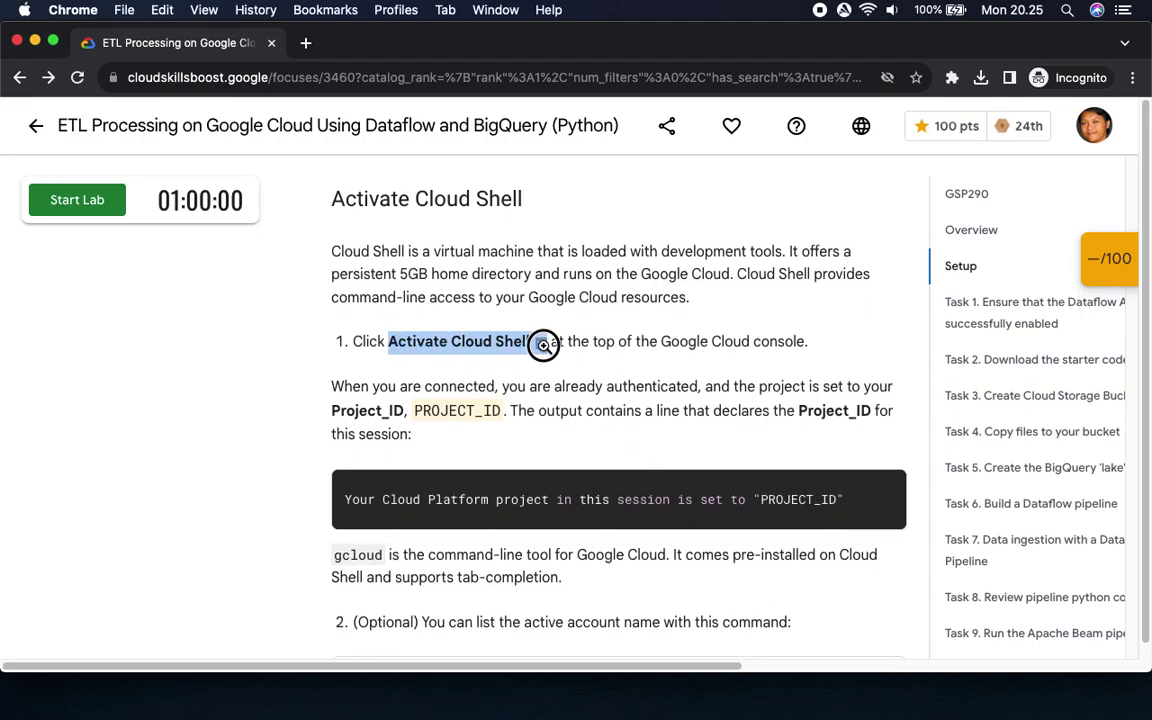
scroll(543, 344, down, 3)
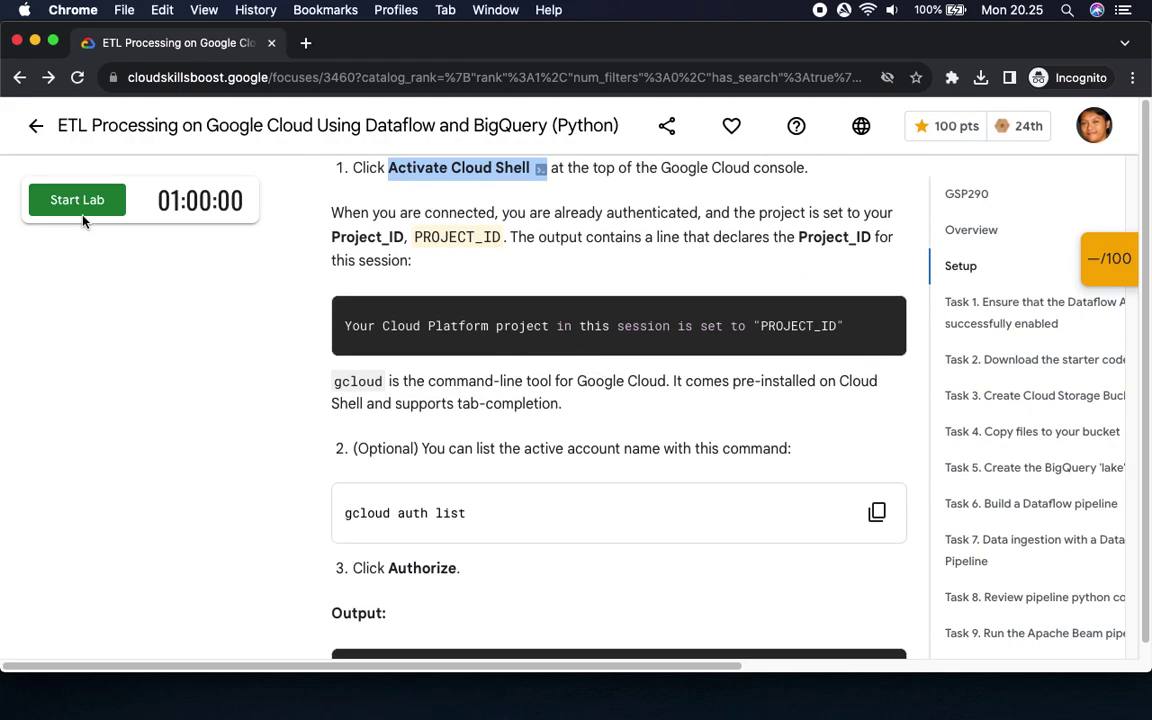
Start the lab and copy its temporary account password.
click(80, 208)
click(406, 414)
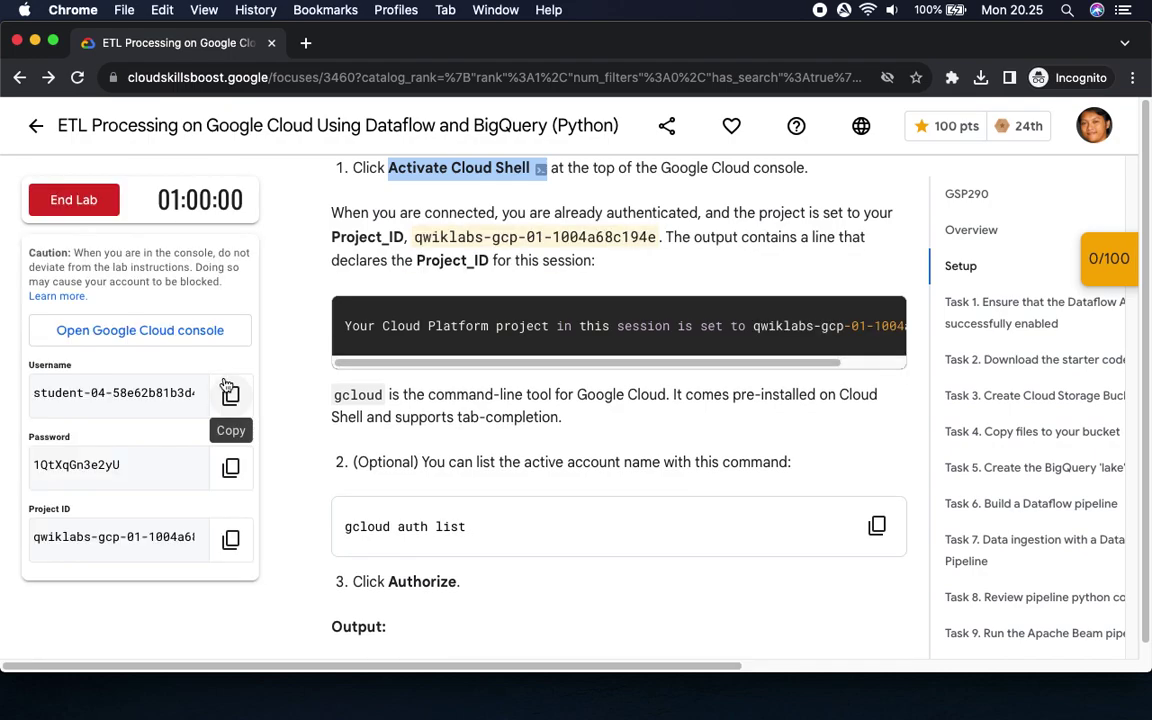
click(232, 468)
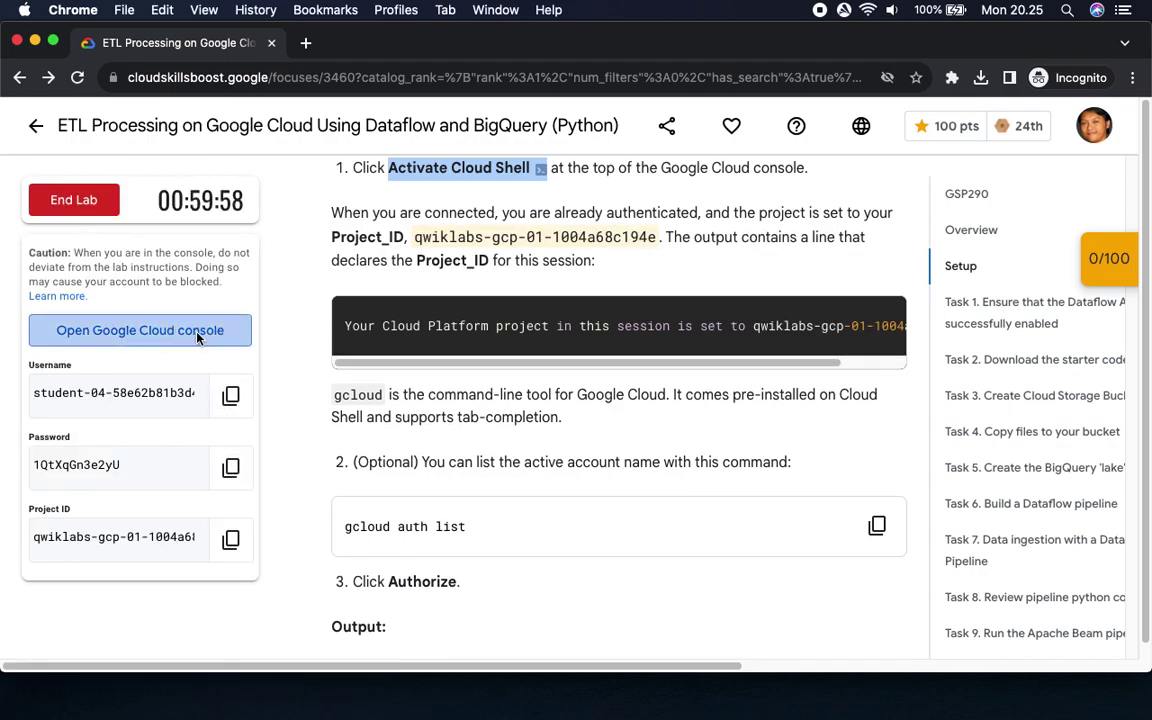
Open the Google Cloud console and sign in with the lab's temporary username and account password.
click(198, 335)
key(super+v)
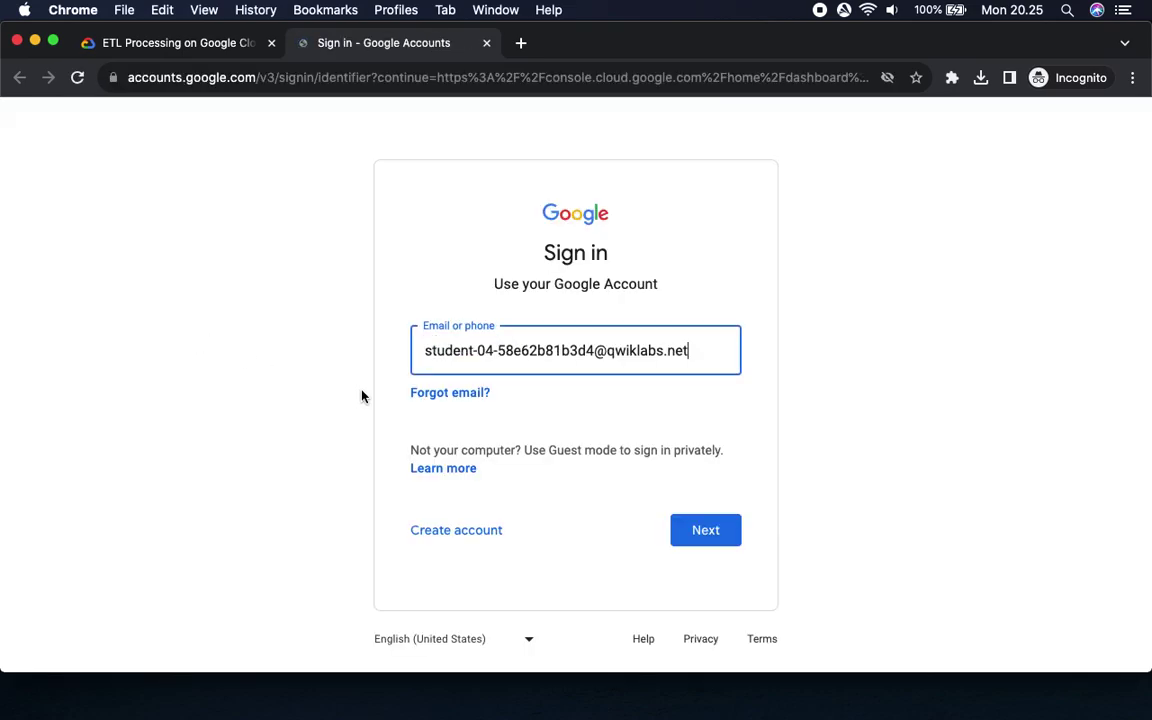
click(694, 533)
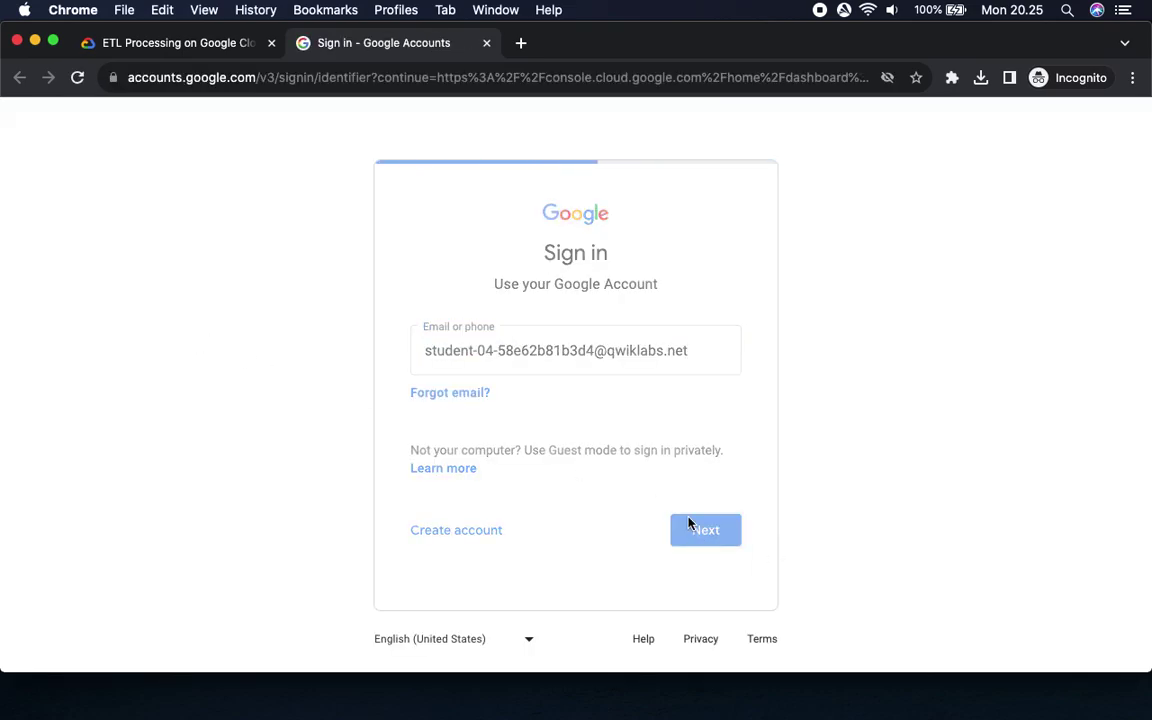
key(super+v)
click(714, 510)
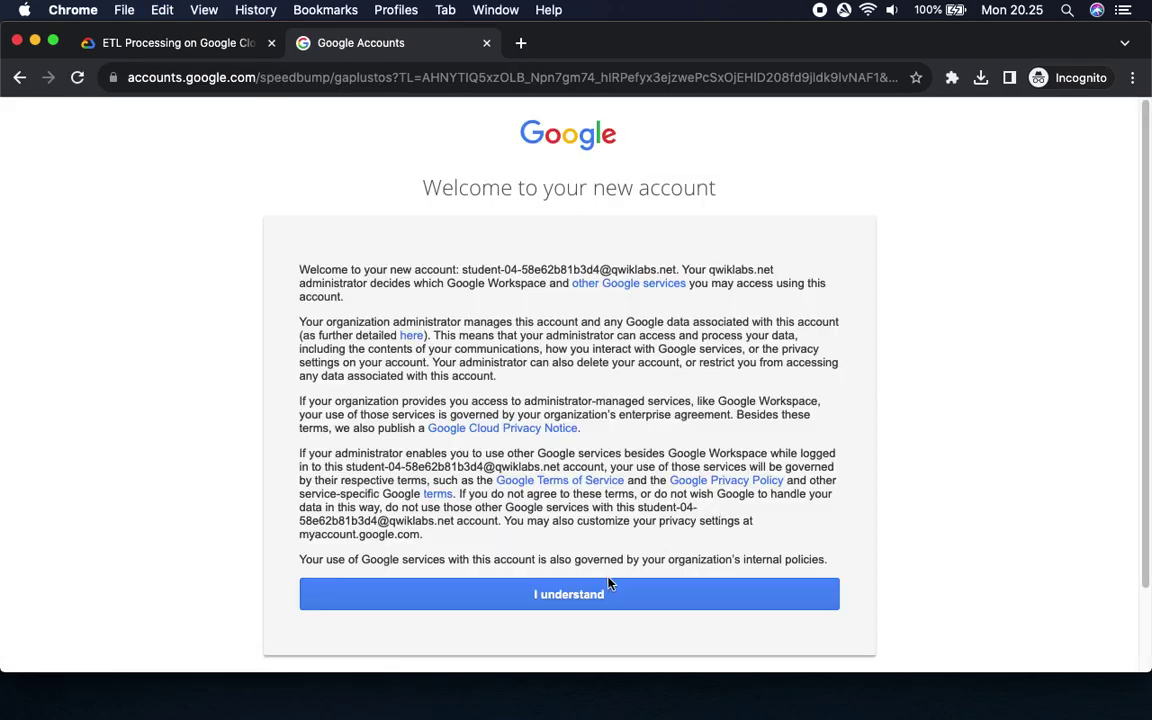
Accept the new account notice and agree to the Google Cloud Platform Terms of Service, without opting in to email updates.
click(585, 596)
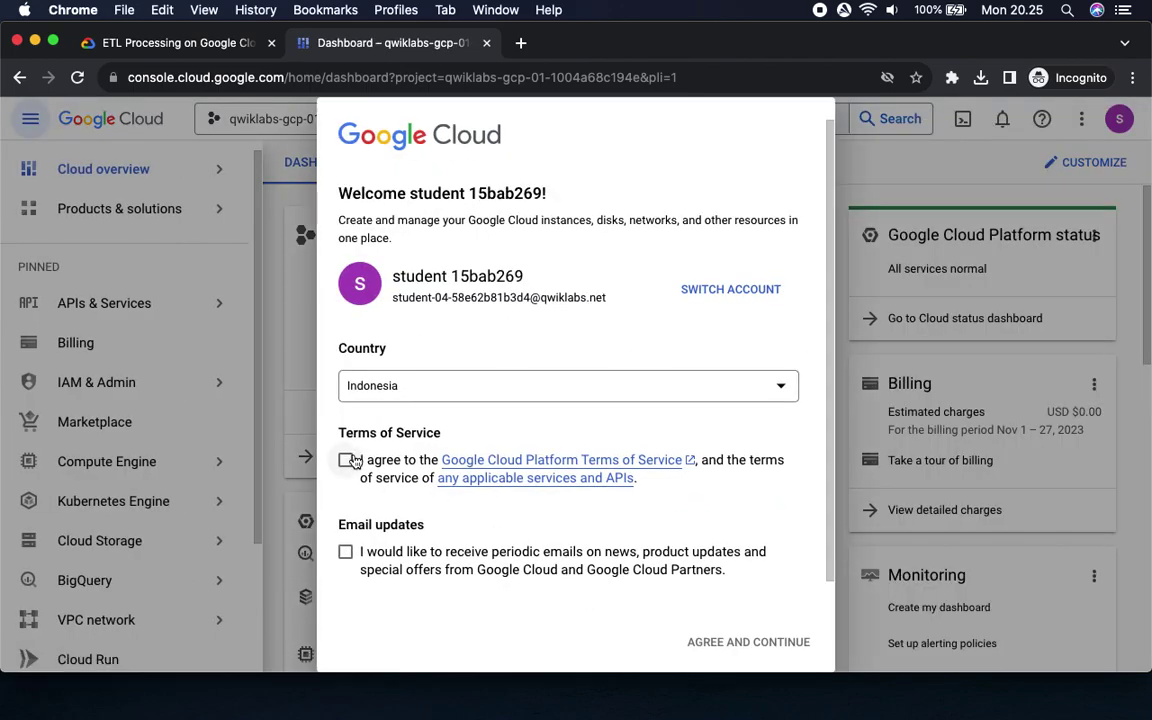
click(345, 460)
click(749, 642)
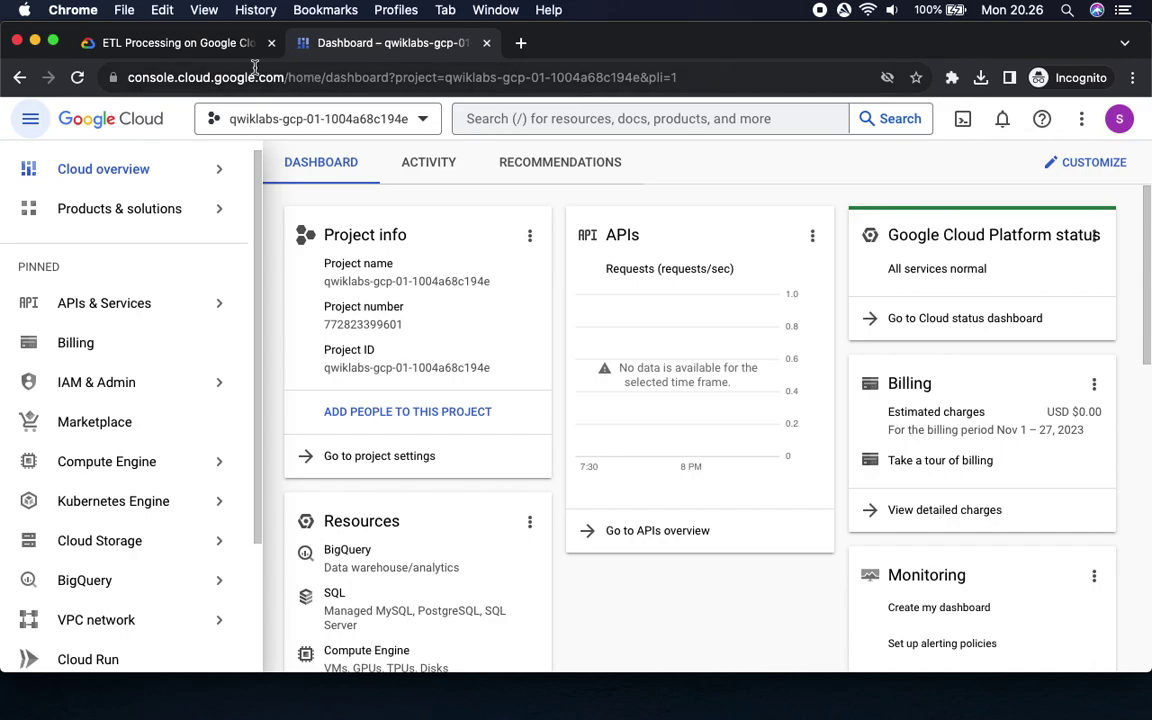
Activate Cloud Shell in the Google Cloud console and dismiss the session details tip.
click(186, 44)
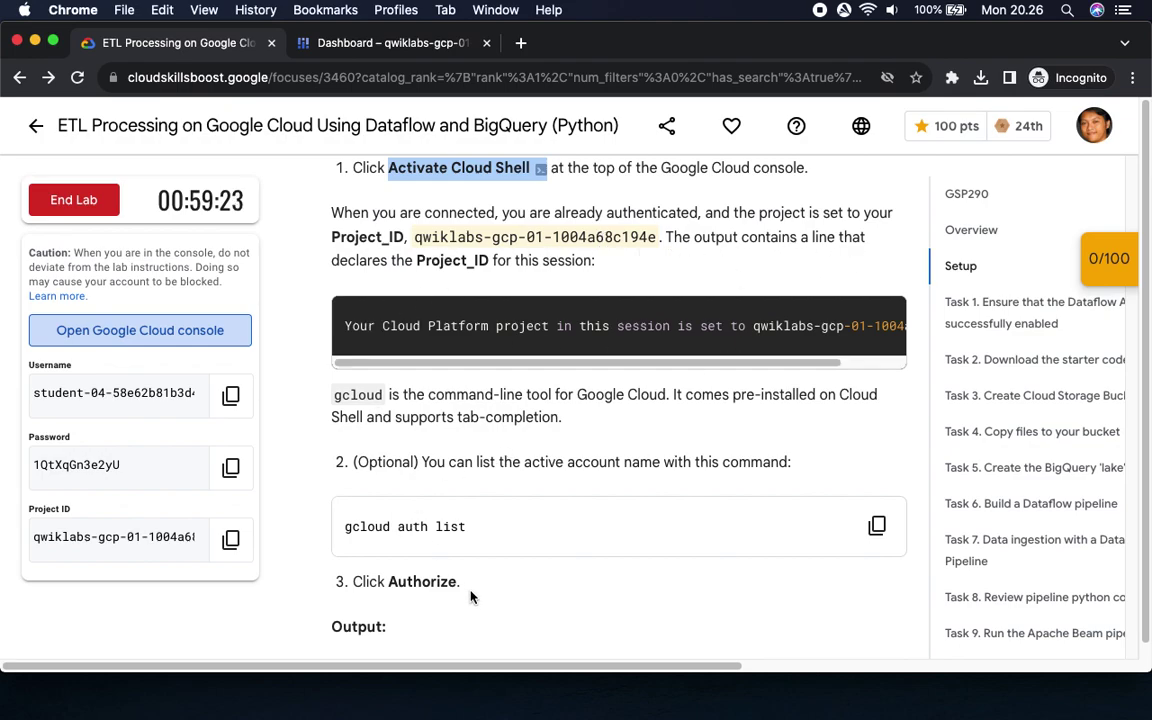
click(373, 44)
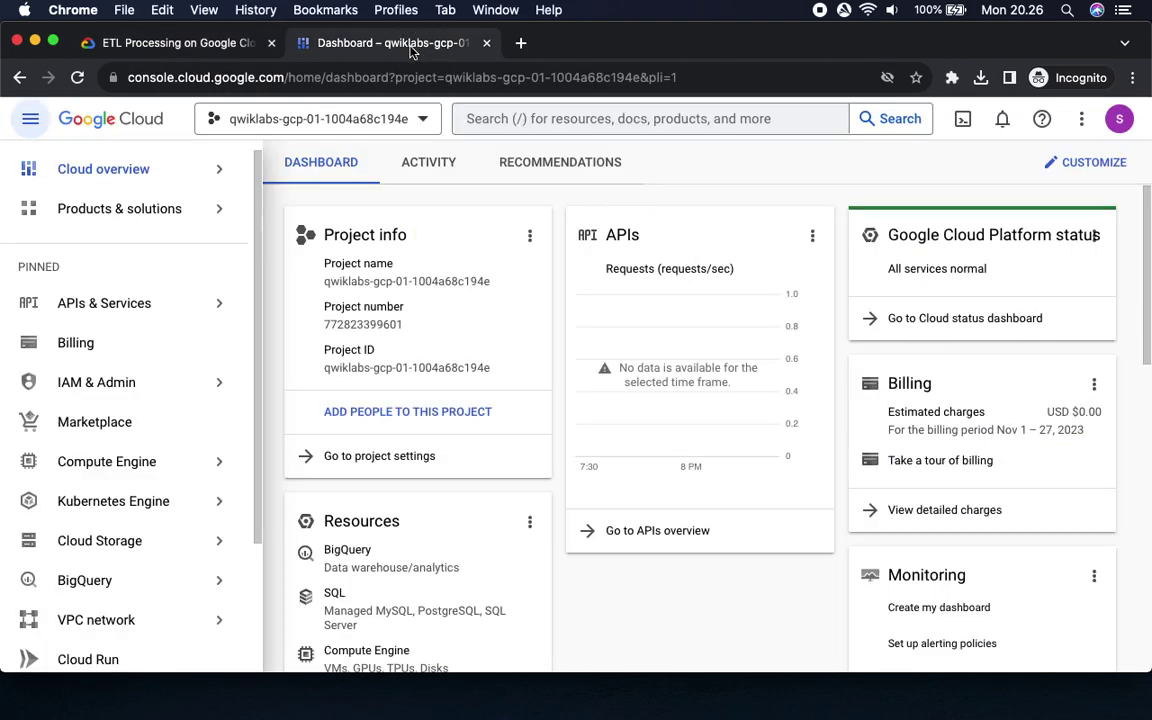
click(963, 120)
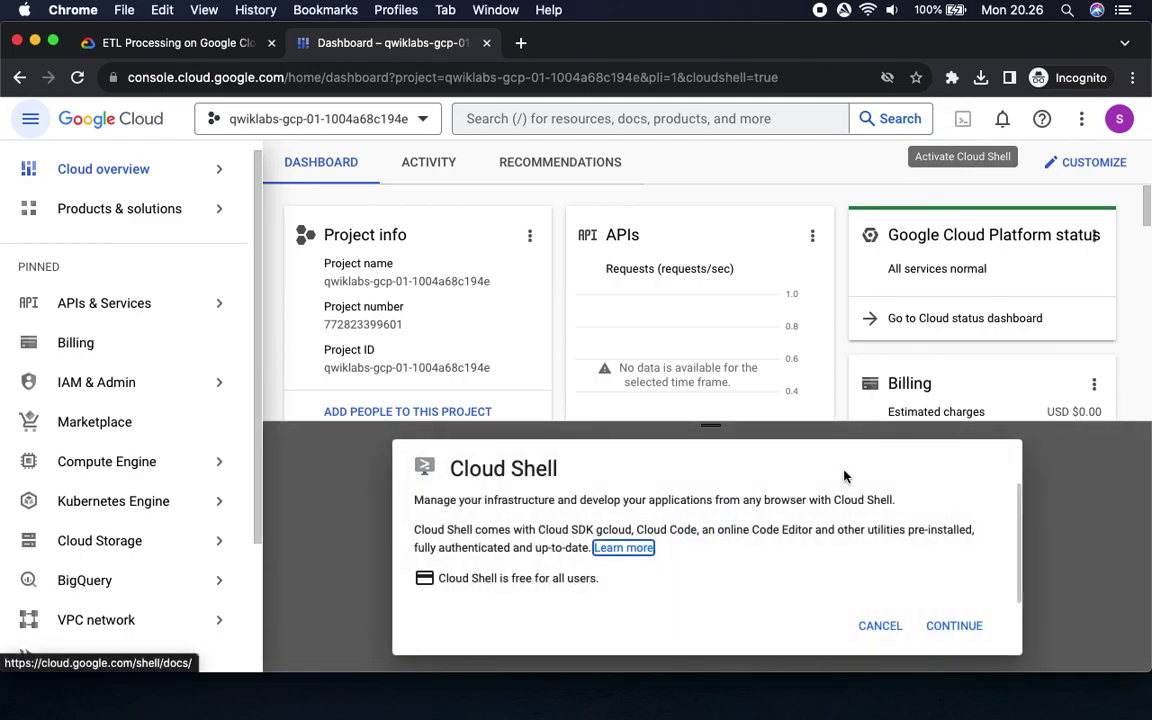
click(951, 625)
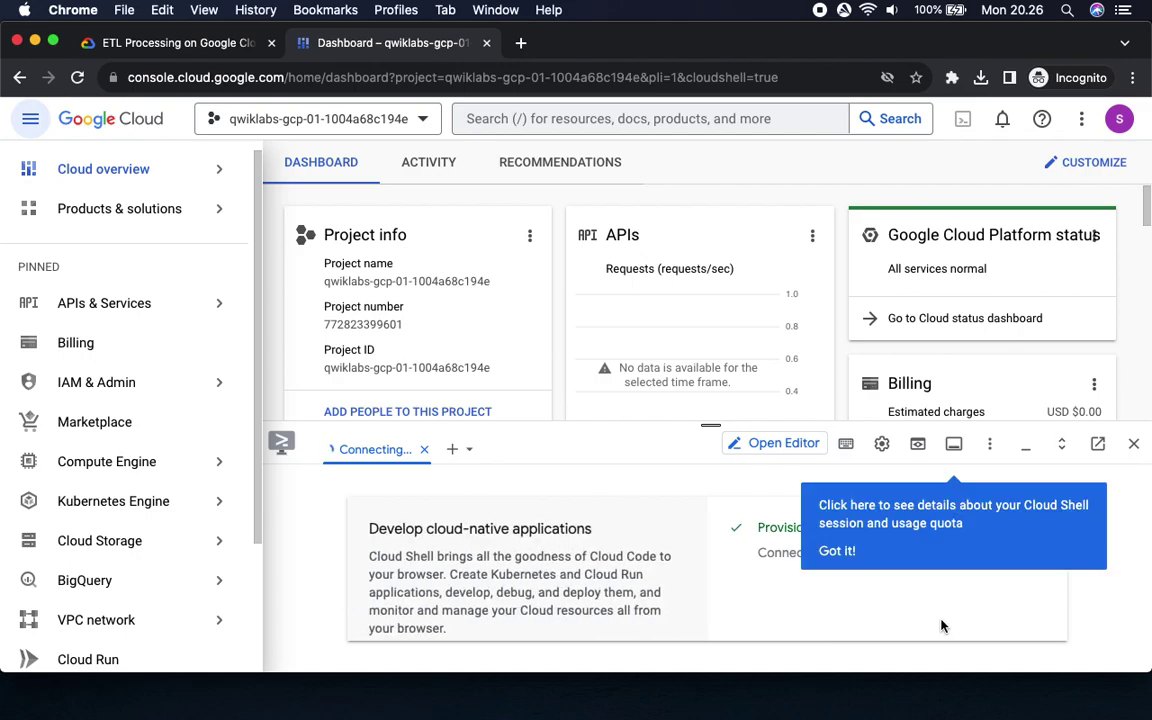
click(837, 551)
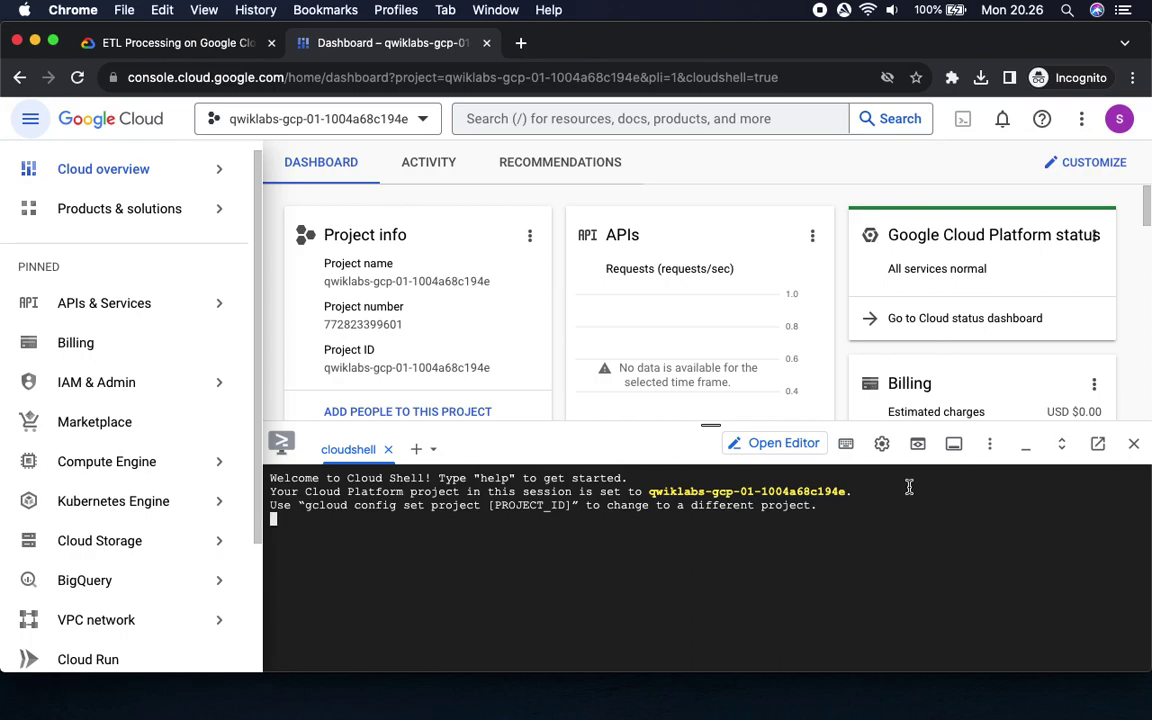
Set the Cloud Shell terminal's text size to Medium.
click(882, 443)
mouse_move(730, 522)
mouse_move(525, 525)
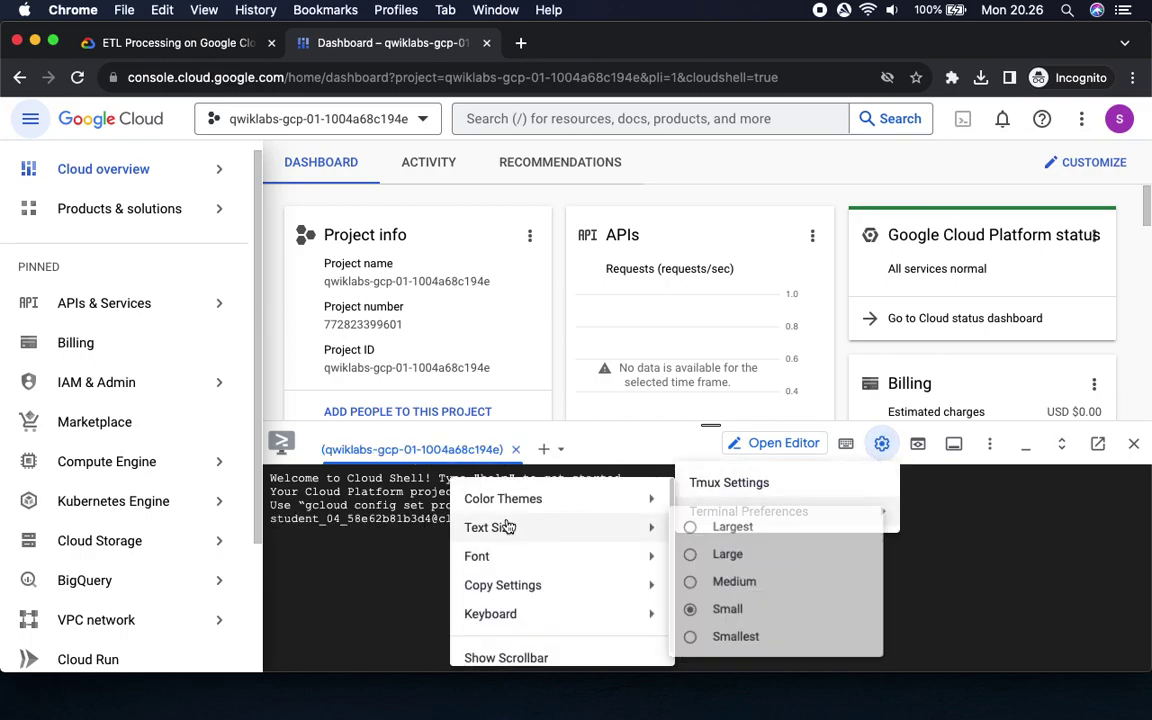
click(740, 586)
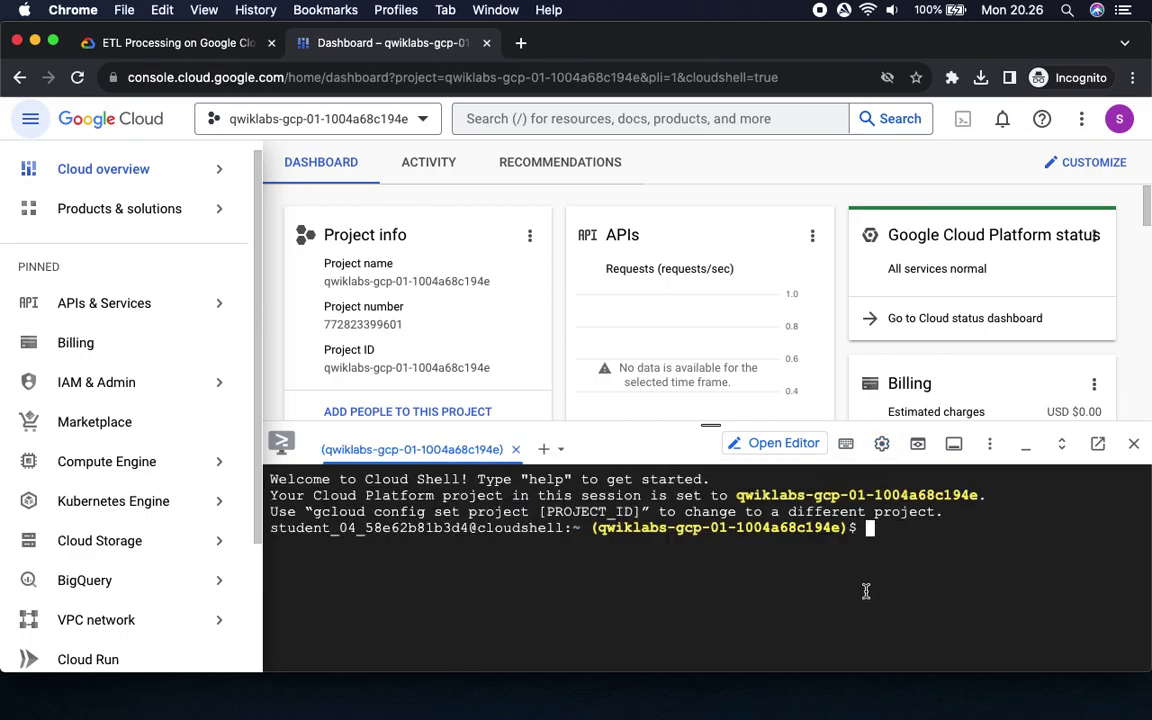
Copy gcloud auth list from the lab instructions, run it in Cloud Shell and authorize the use of the credentials.
click(205, 44)
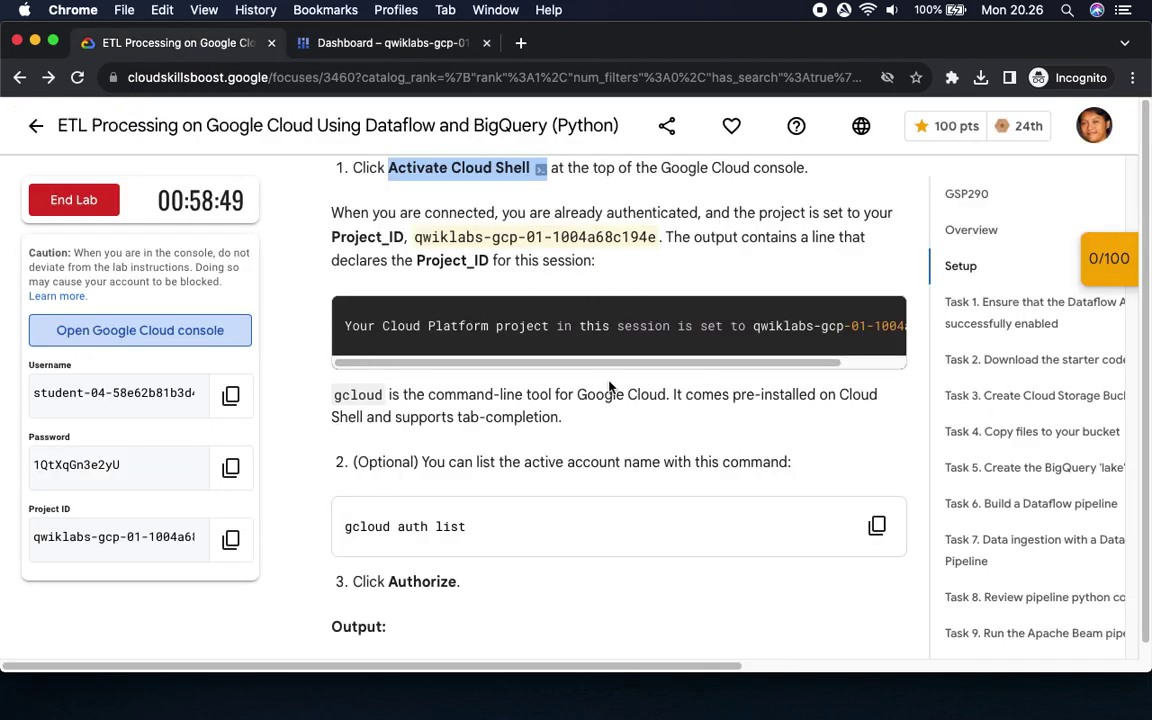
click(877, 525)
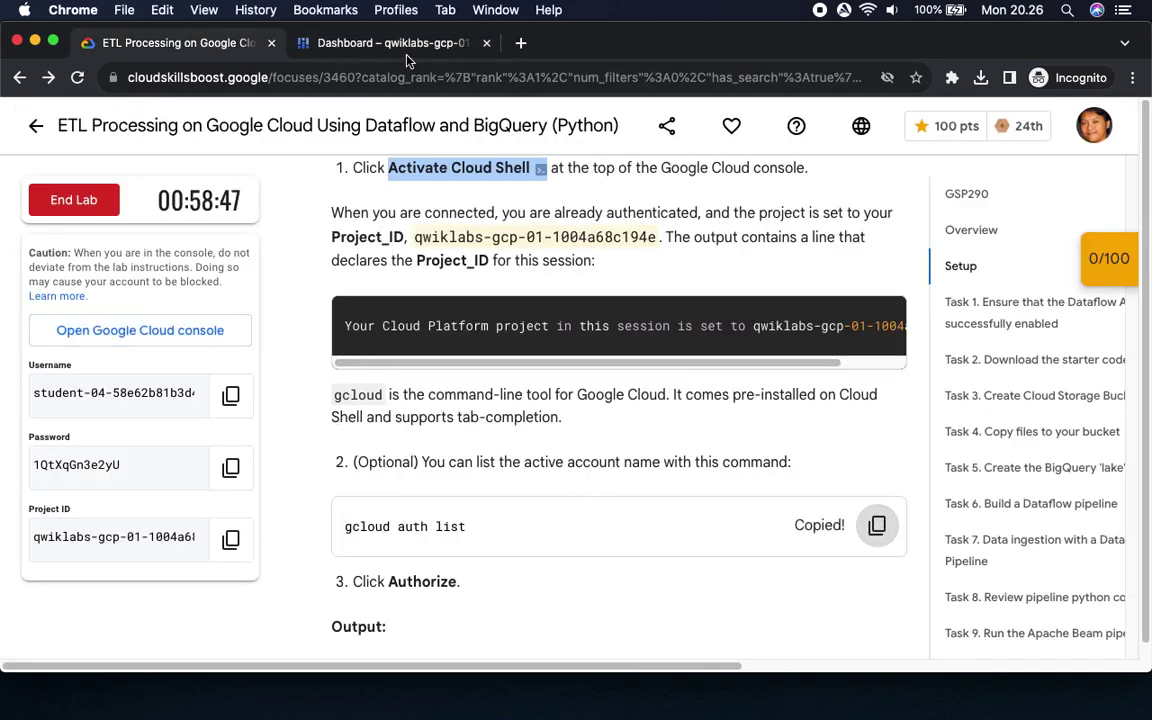
click(400, 44)
key(super+v)
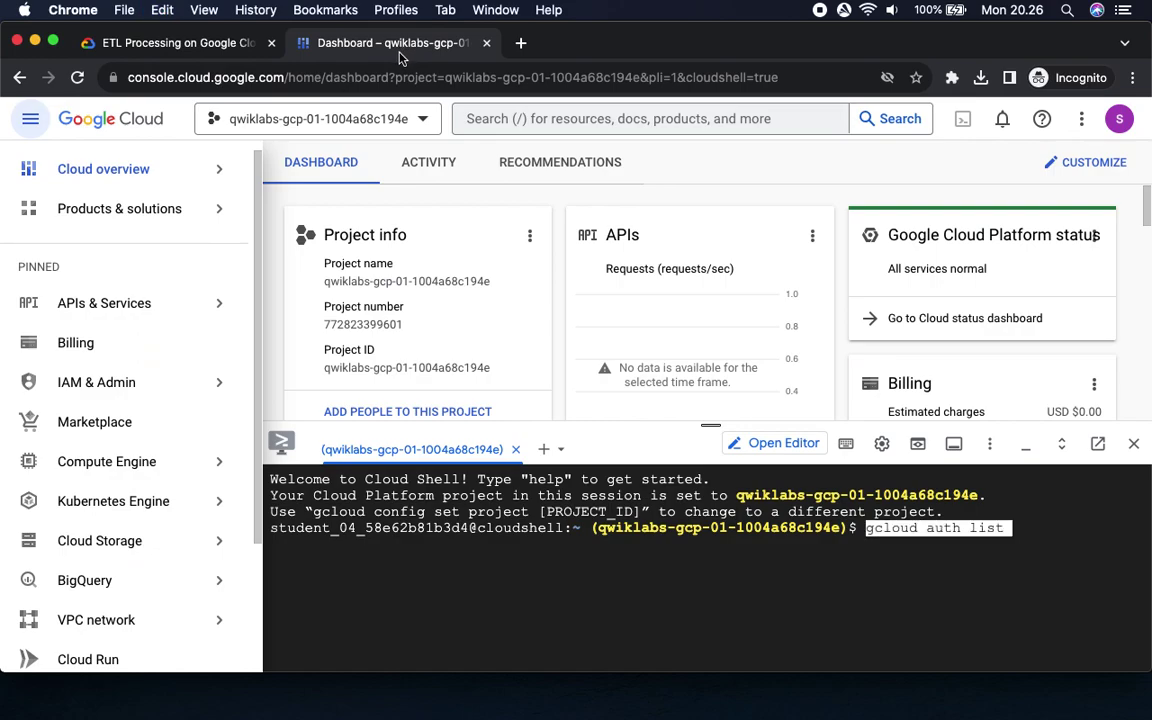
key(Return)
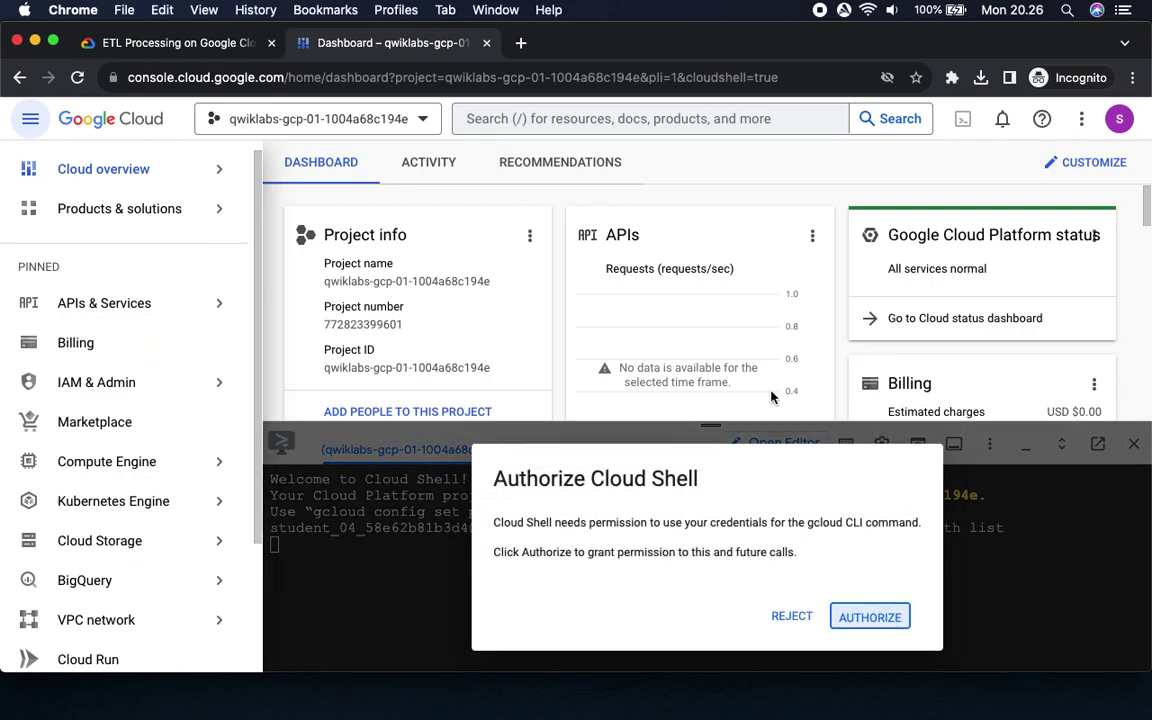
click(880, 626)
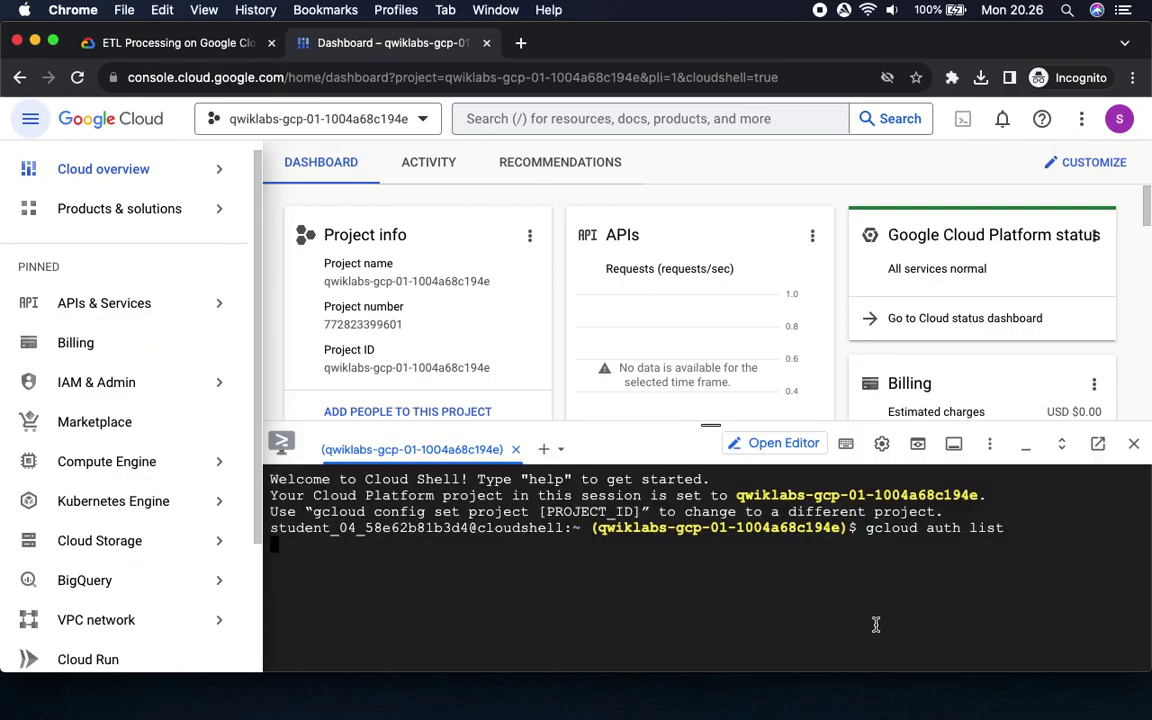
Copy gcloud config list project from the lab instructions and run it in Cloud Shell.
click(178, 43)
scroll(740, 570, down, 2)
scroll(740, 570, down, 10)
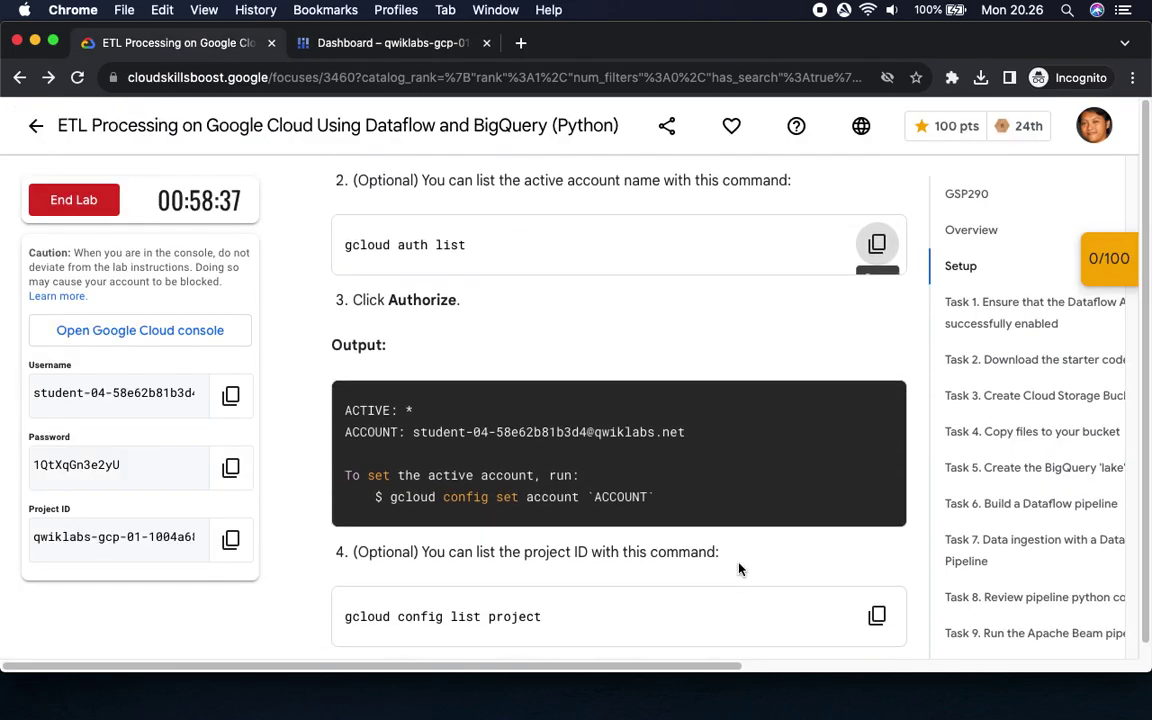
click(879, 374)
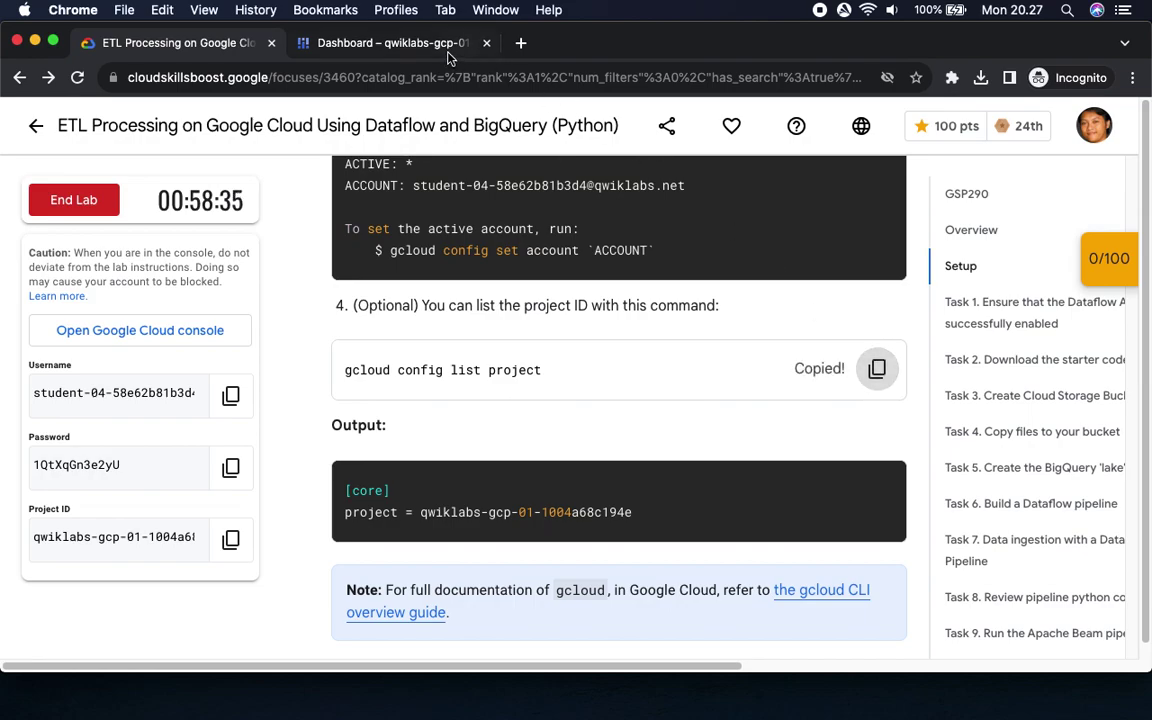
click(418, 48)
key(super+v)
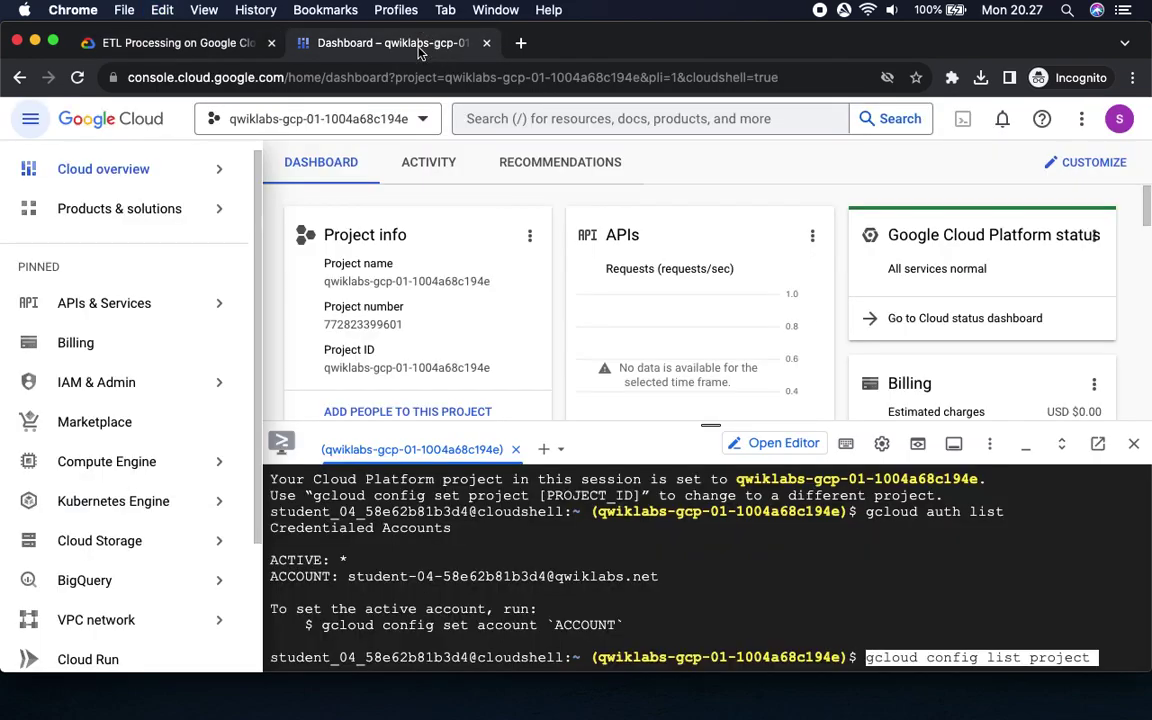
key(Return)
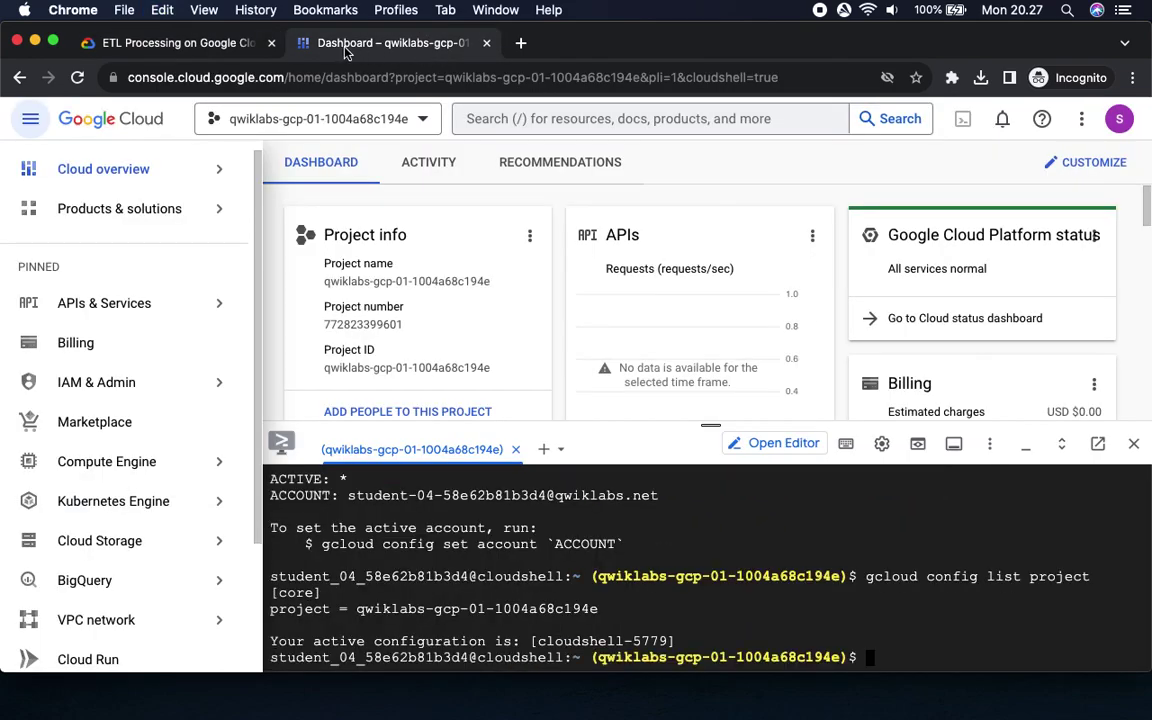
Copy "Dataflow API" from the Task 1 instructions, search for it in the Google Cloud console and open the Dataflow API marketplace result.
click(190, 43)
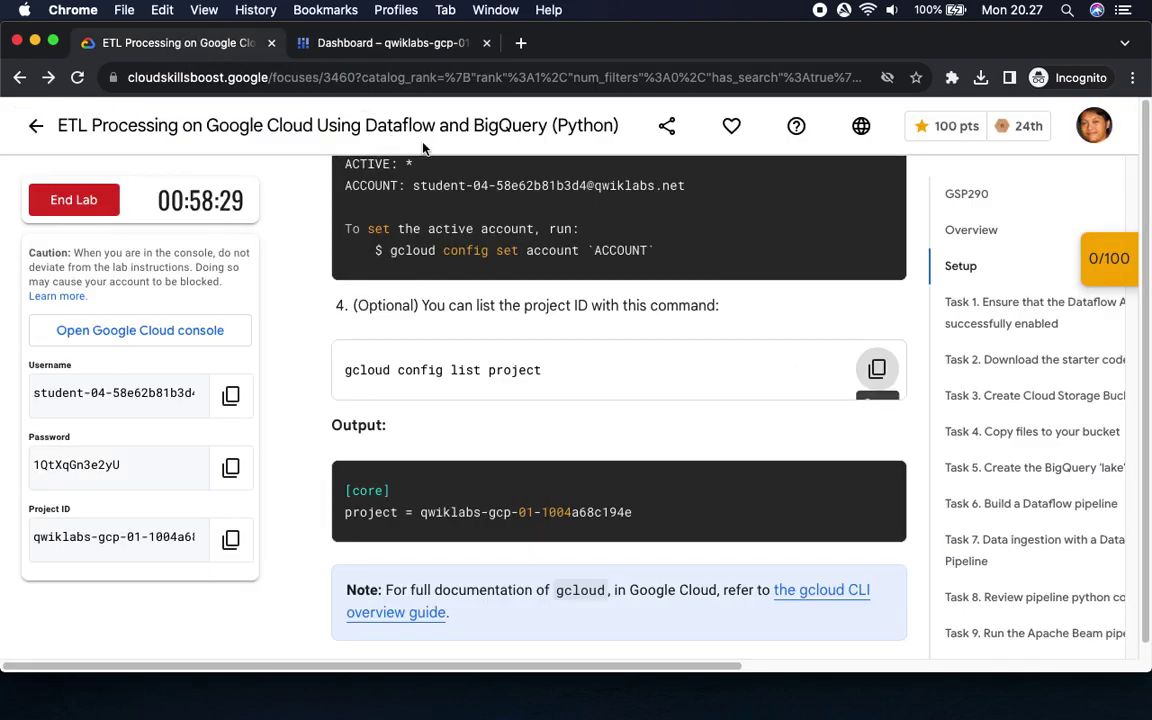
scroll(640, 440, down, 4)
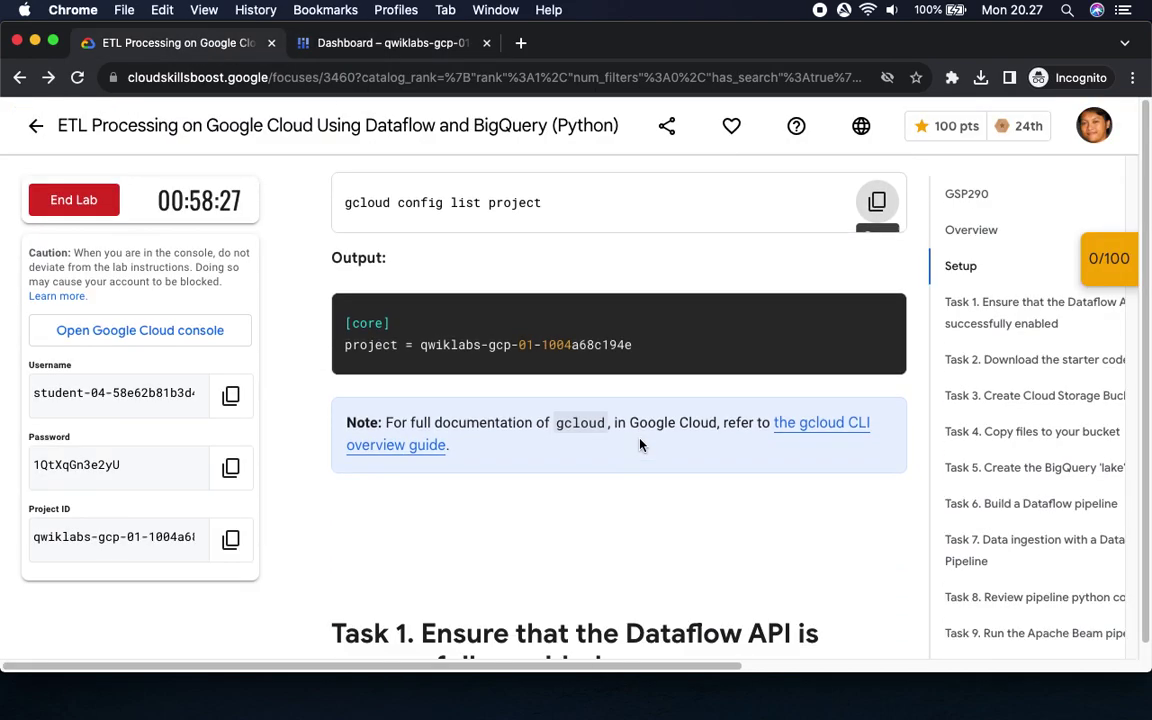
scroll(640, 440, down, 10)
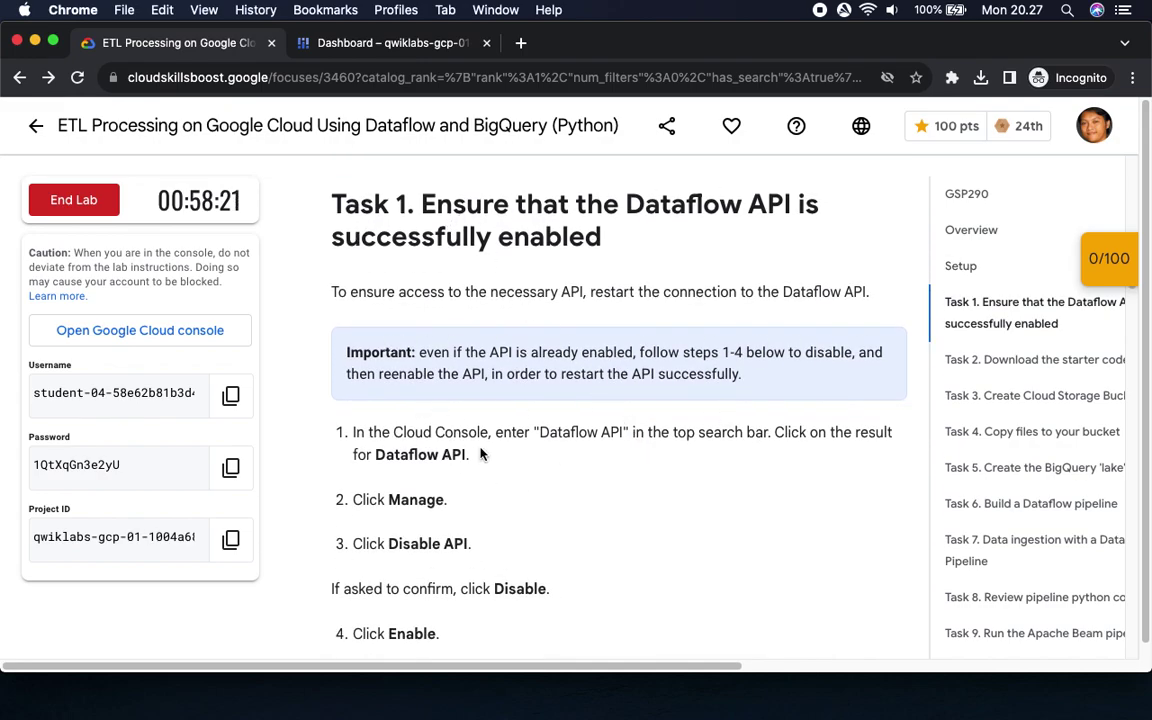
scroll(480, 454, down, 5)
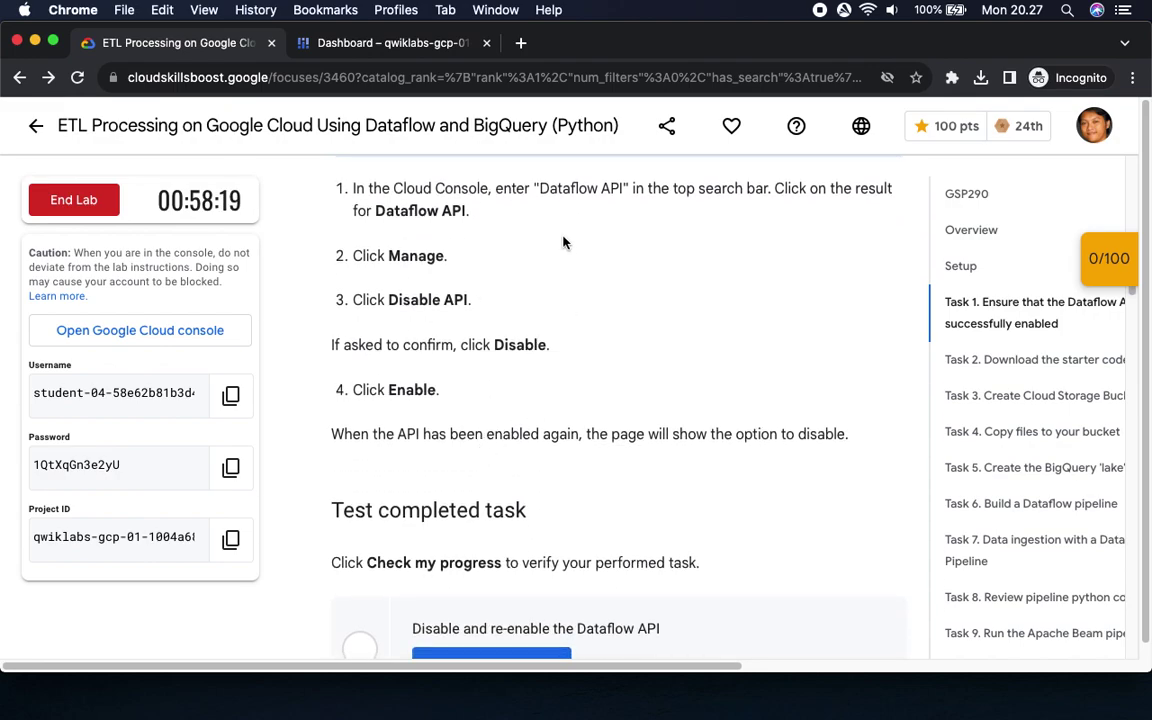
drag(540, 197, 624, 207)
key(super+c)
click(388, 45)
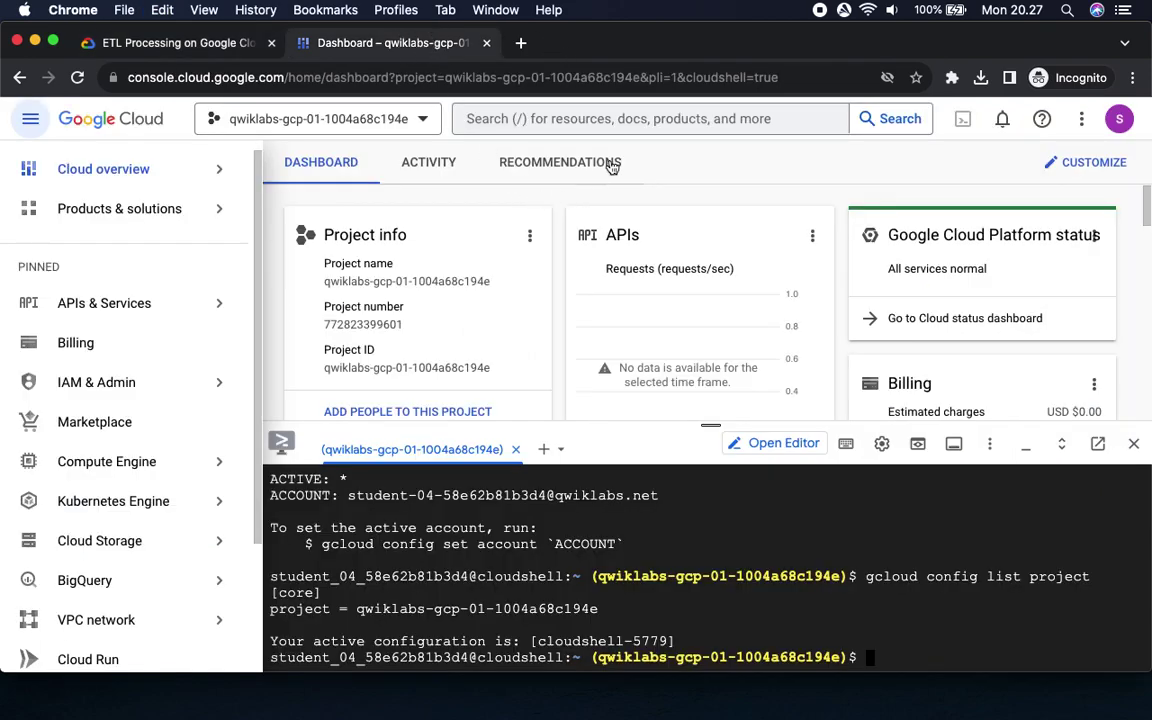
click(600, 118)
key(super+v)
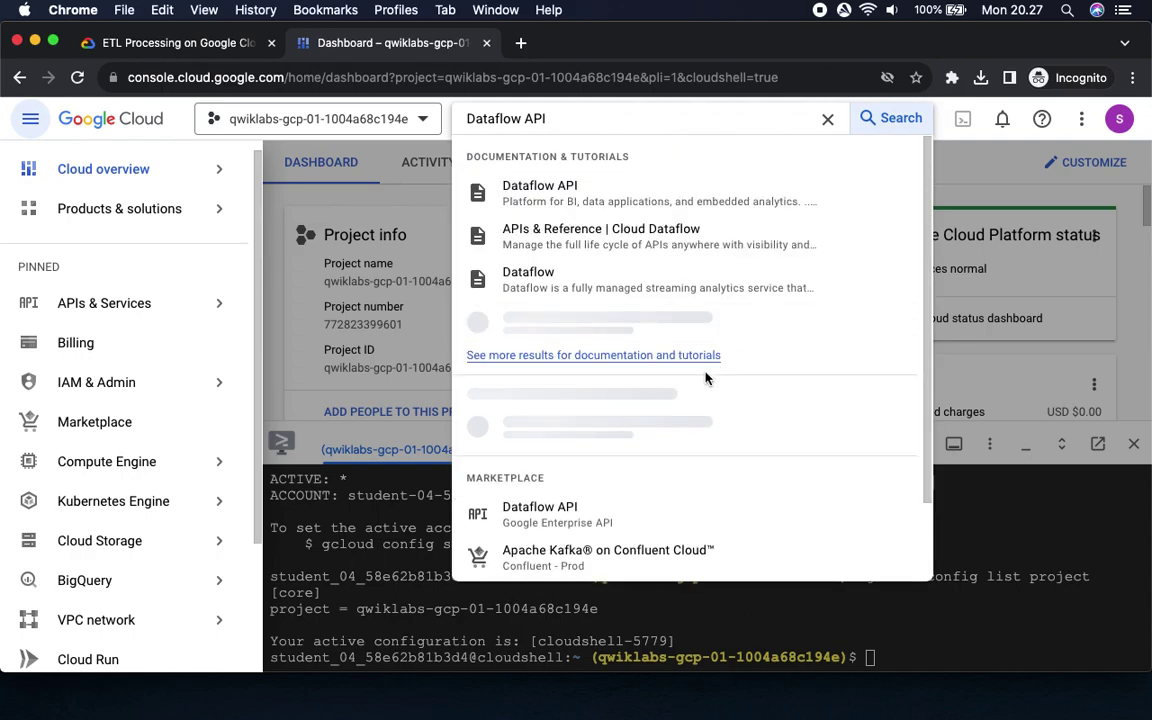
scroll(540, 500, down, 2)
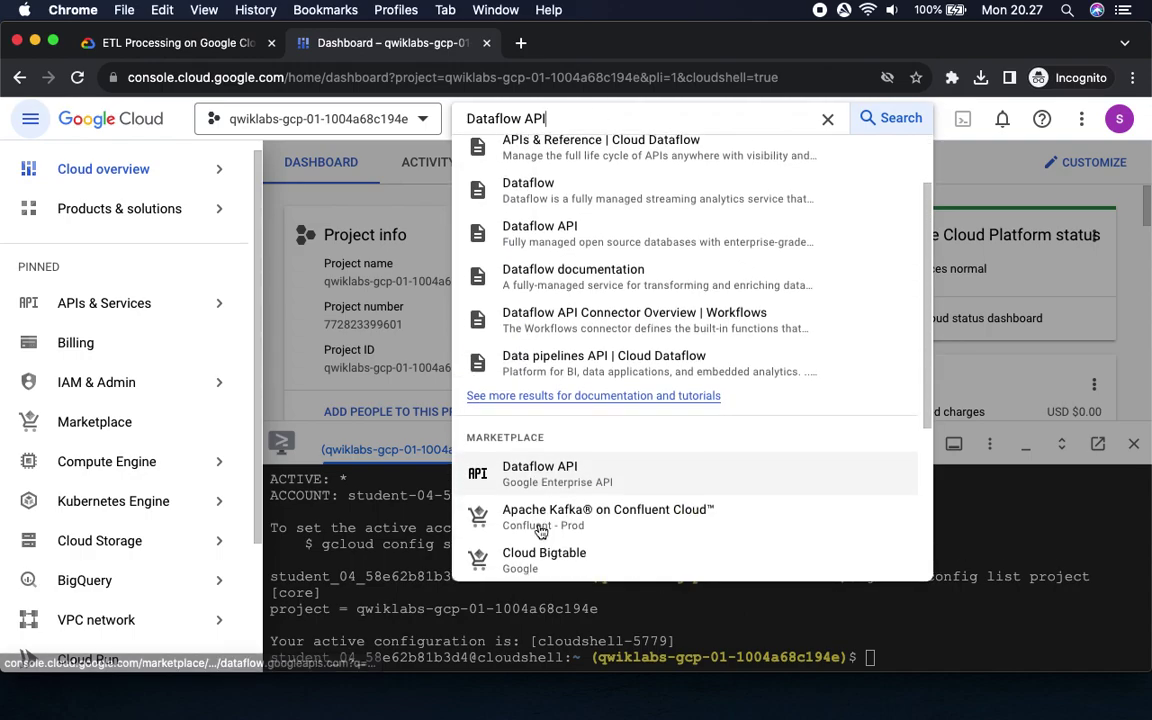
click(538, 466)
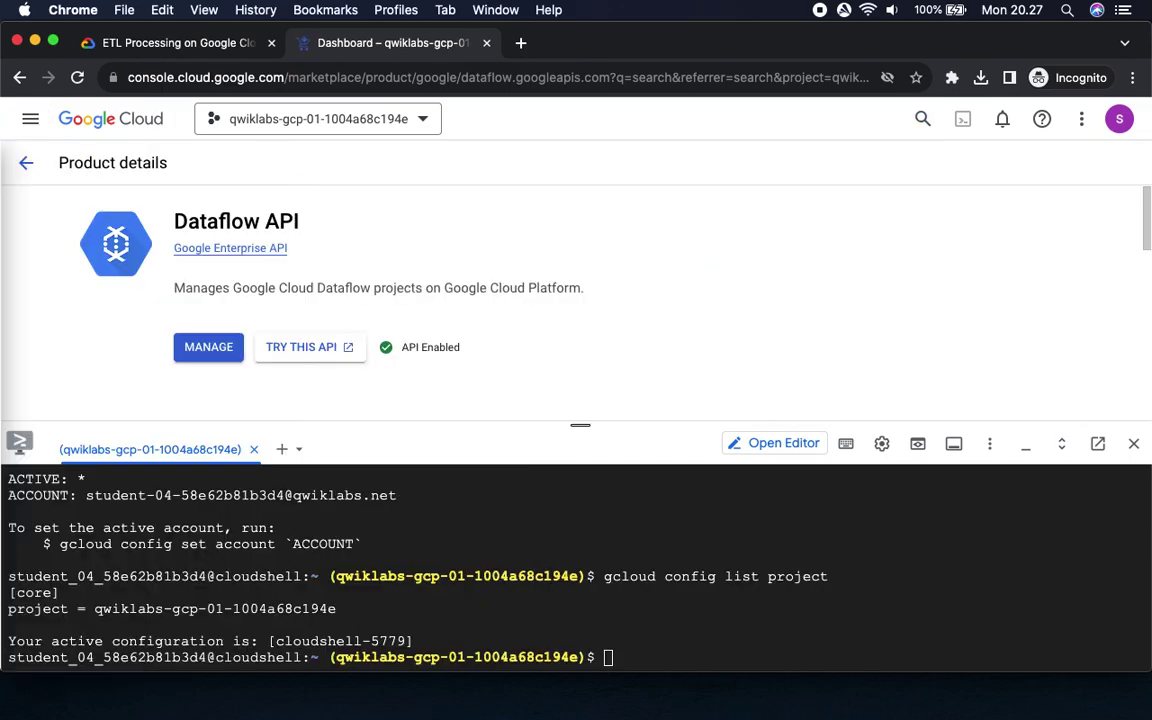
Following the Task 1 instructions, open the Dataflow API's management page, disable the API and enable it again.
click(160, 43)
drag(386, 256, 446, 258)
click(506, 303)
drag(492, 345, 550, 345)
drag(388, 390, 441, 390)
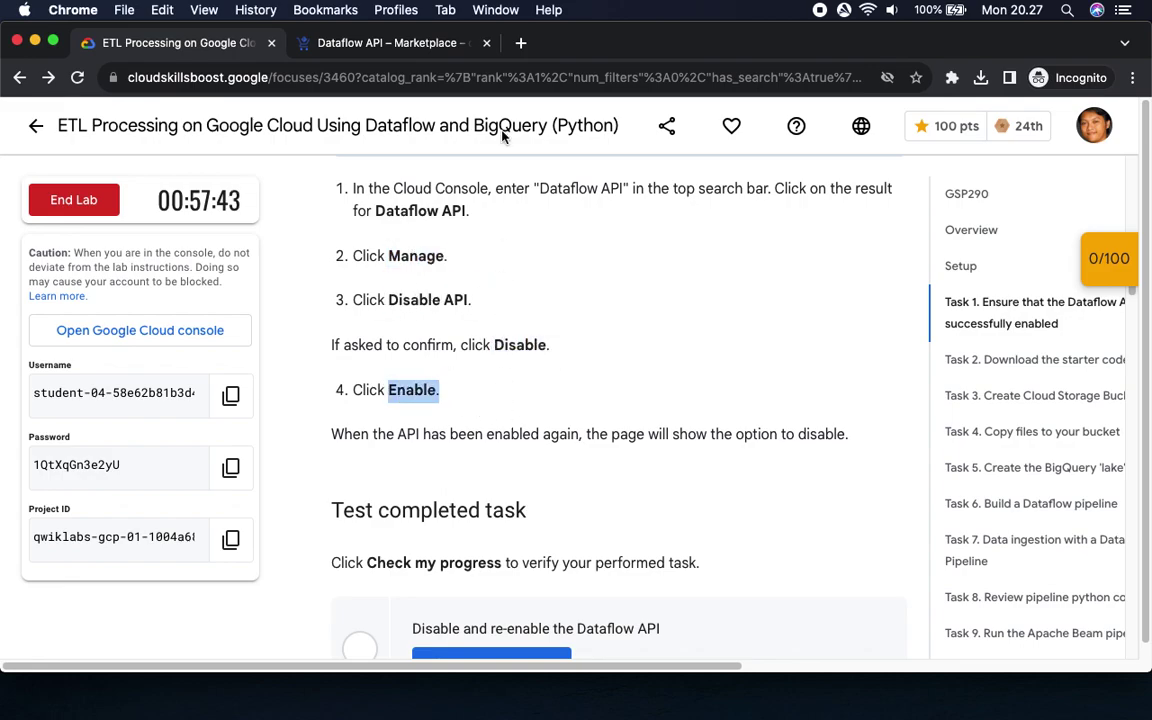
click(396, 43)
click(205, 345)
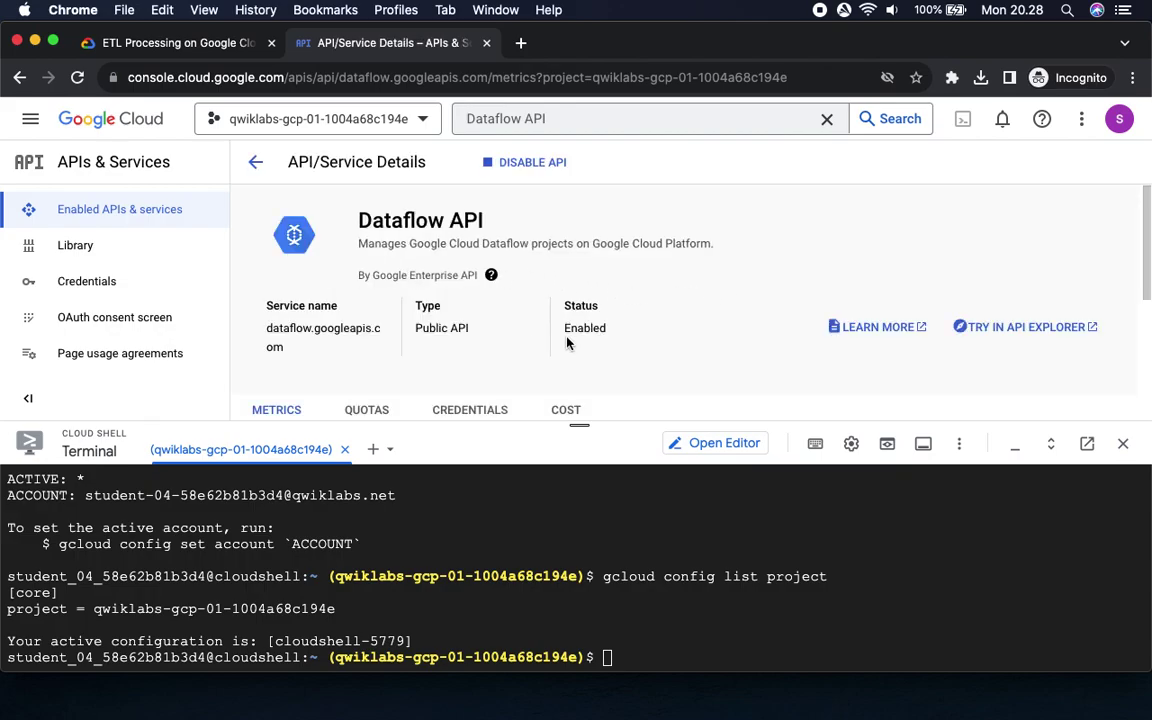
click(520, 164)
click(817, 449)
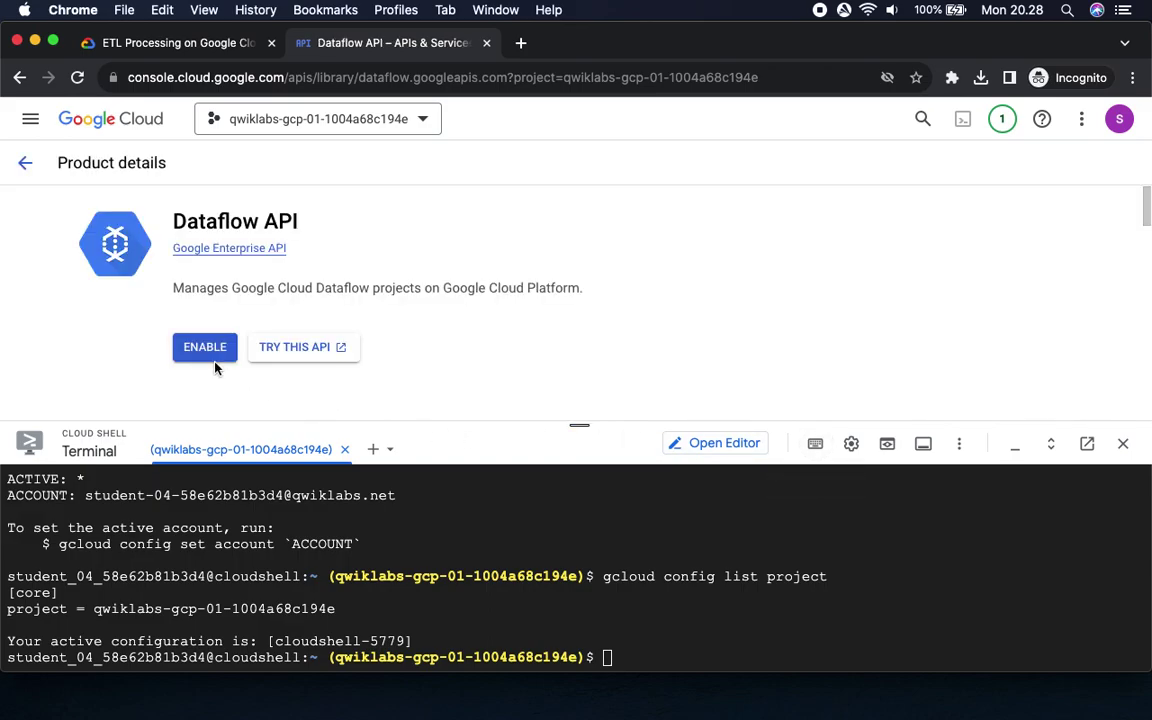
click(199, 347)
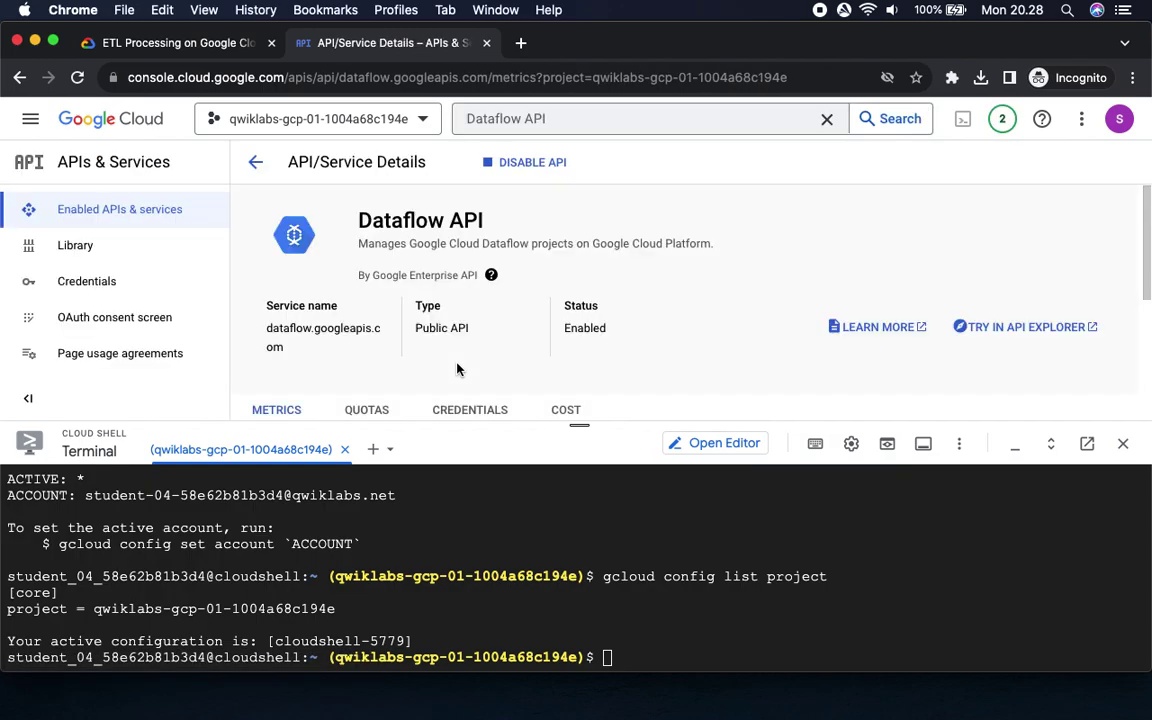
Check the lab progress for "Disable and re-enable the Dataflow API" and dismiss the points notifications.
click(179, 45)
scroll(543, 598, down, 3)
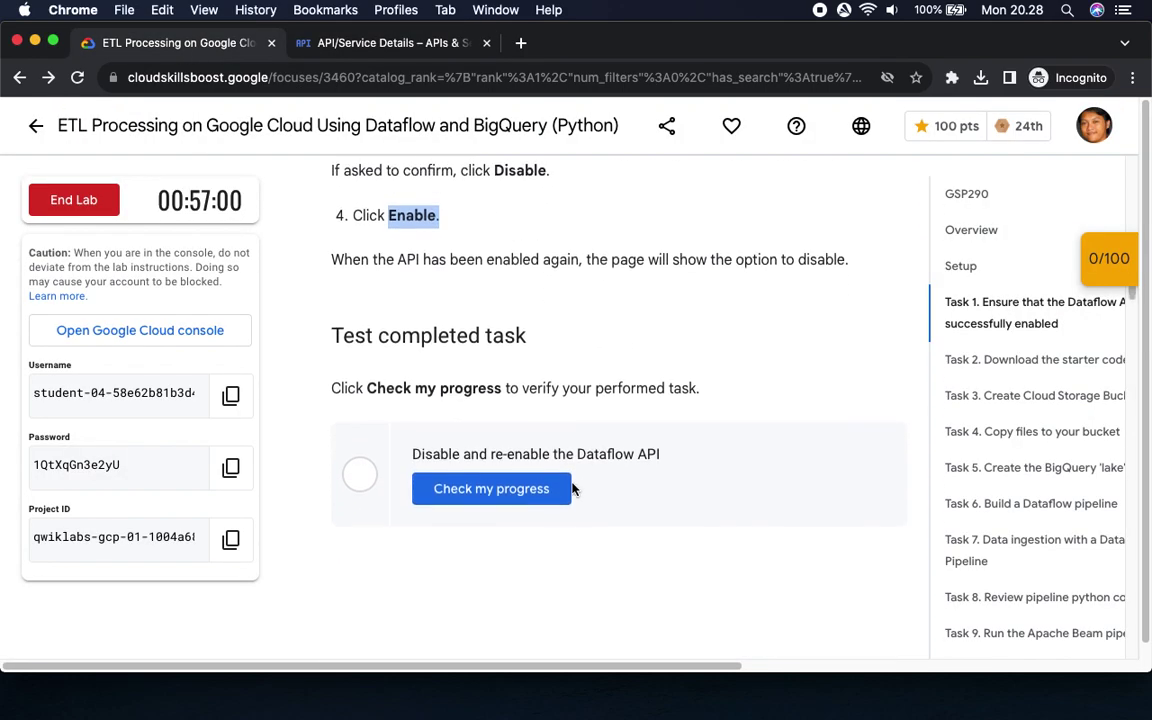
click(514, 484)
scroll(521, 496, down, 5)
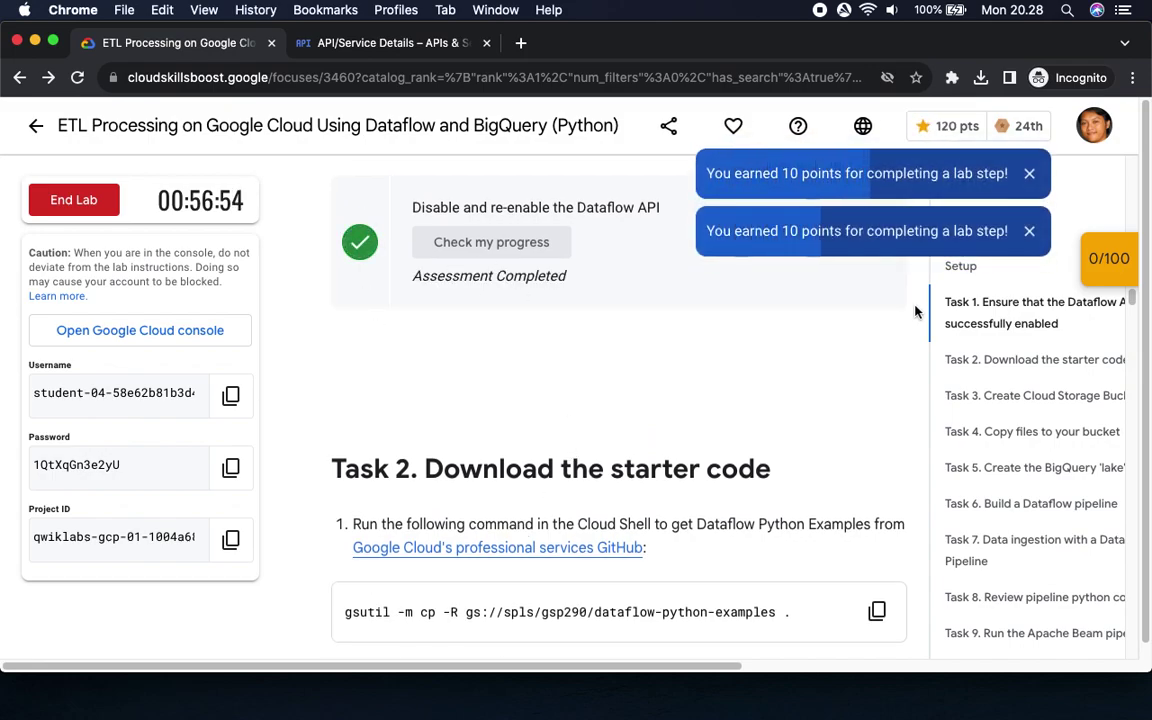
click(1029, 231)
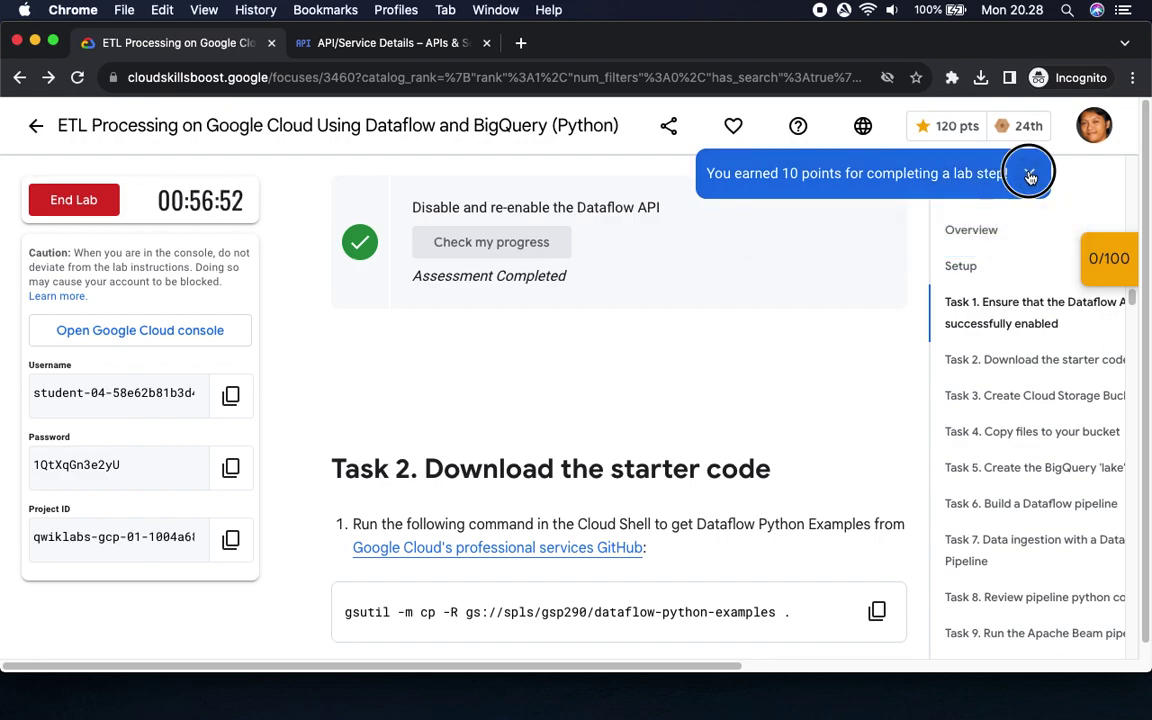
click(1027, 174)
Recheck the Dataflow API entry in the lab's Checkpoints list and collapse the list.
click(1110, 270)
click(985, 322)
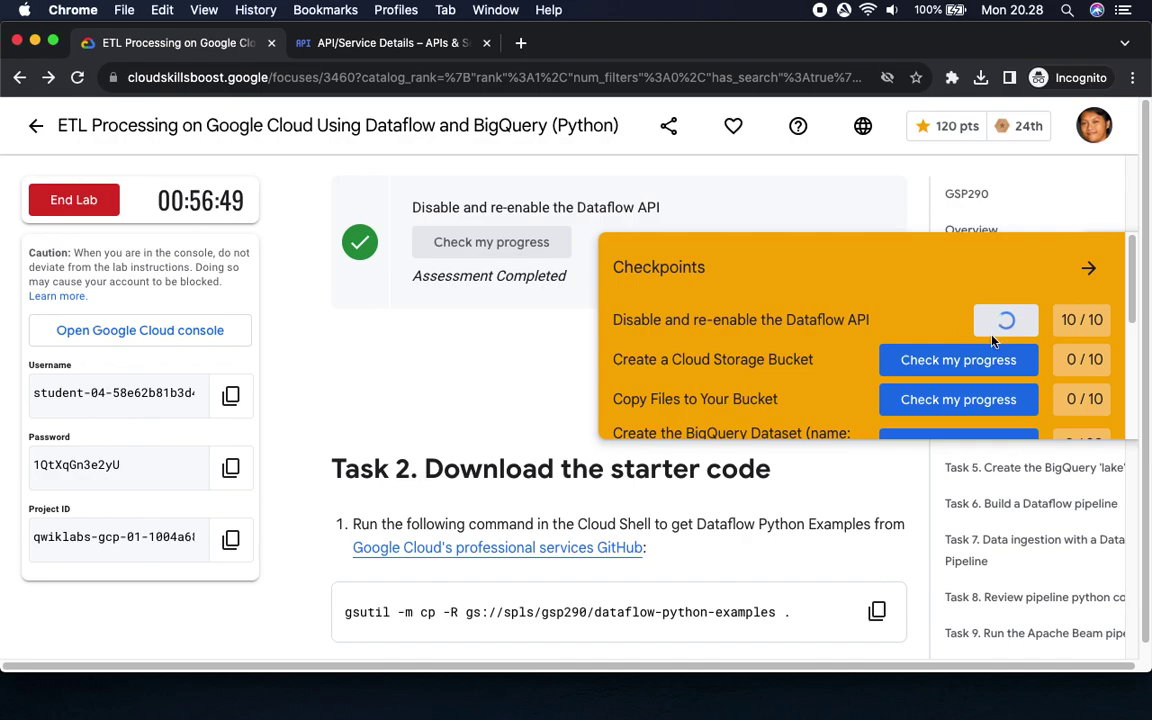
click(1089, 268)
Copy gsutil -m cp -R gs://spls/gsp290/dataflow-python-examples . from Task 2 and run it in Cloud Shell.
scroll(591, 390, down, 3)
scroll(591, 388, down, 1)
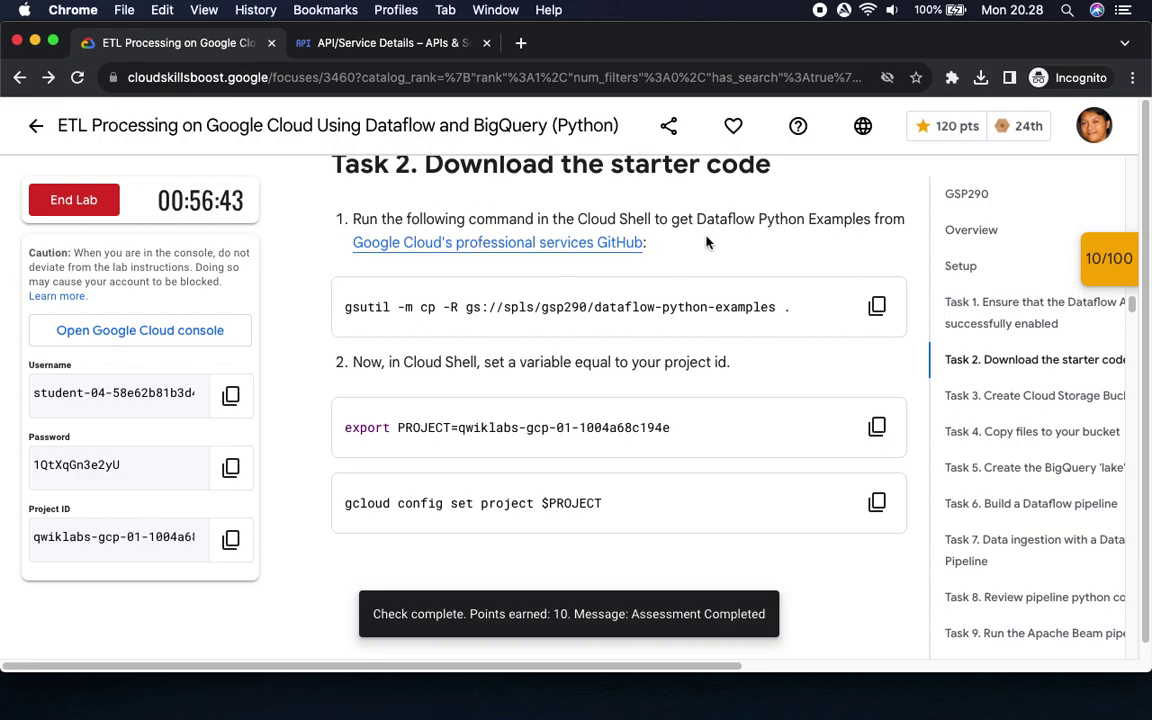
click(876, 305)
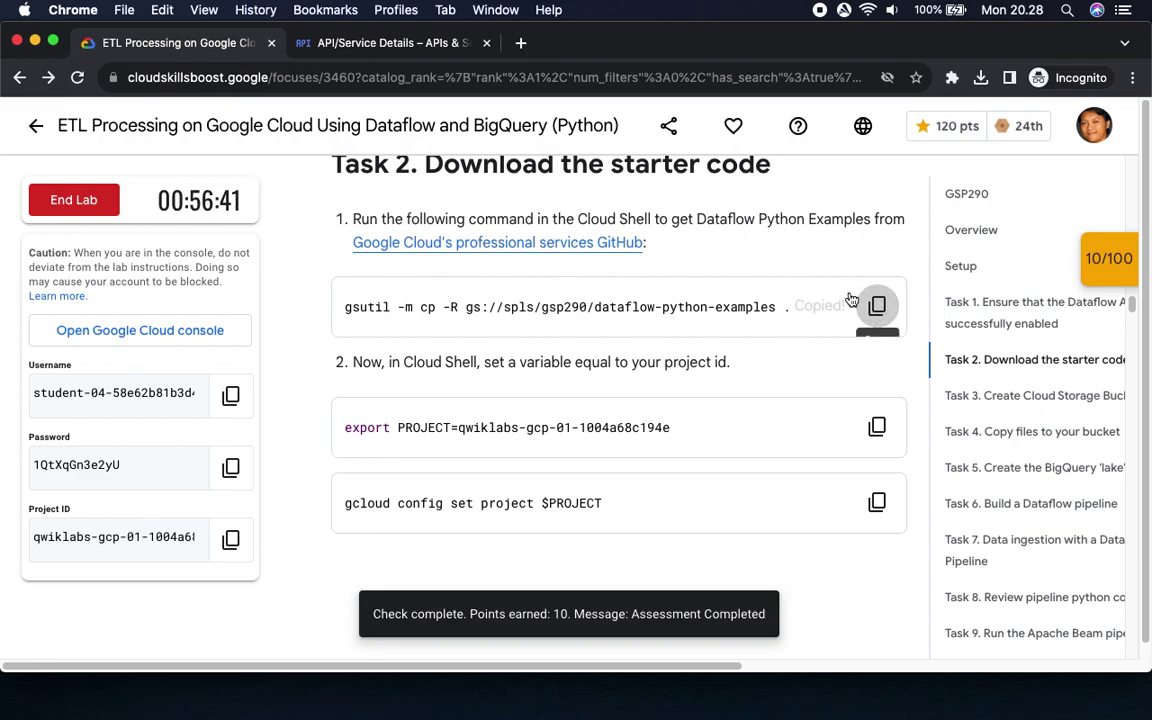
click(380, 43)
click(691, 635)
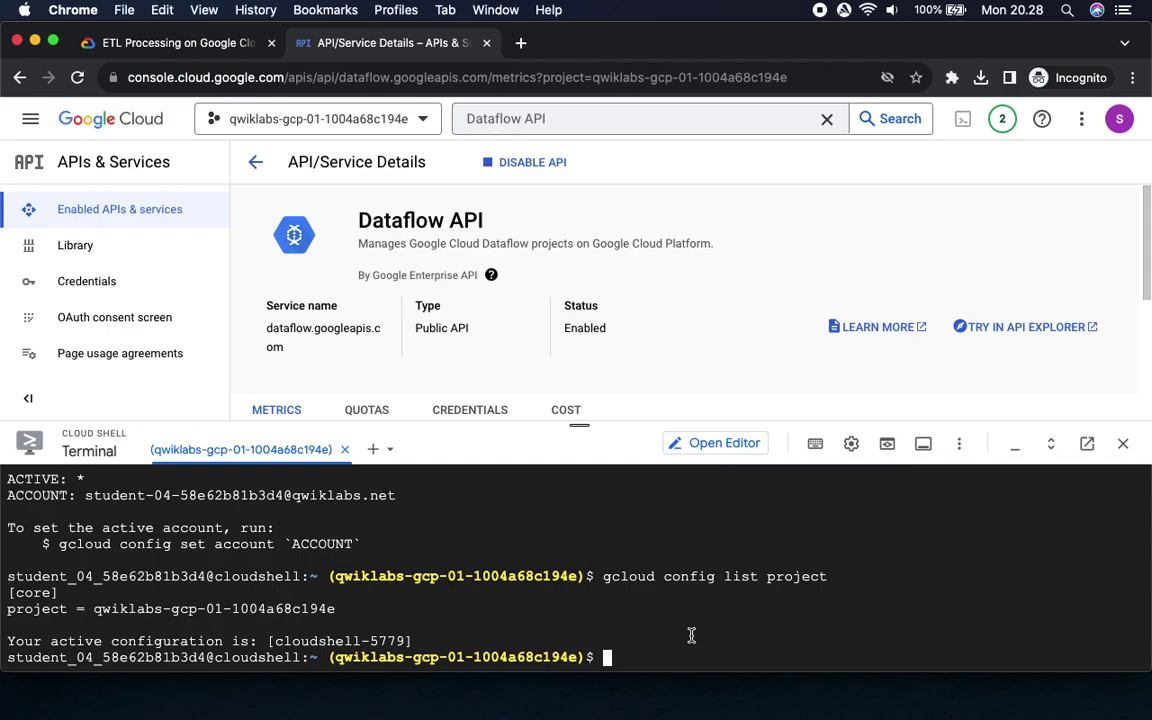
key(super+v)
key(Return)
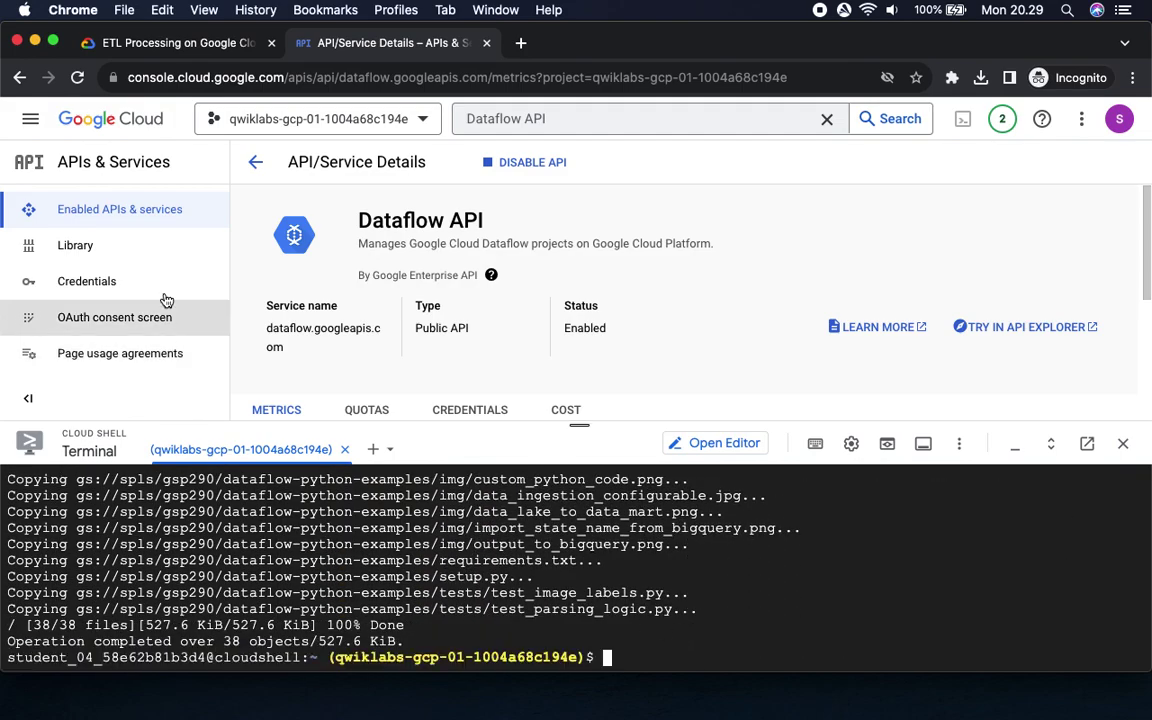
Copy export PROJECT=qwiklabs-gcp-01-1004a68c194e from Task 2 and run it in Cloud Shell.
click(150, 43)
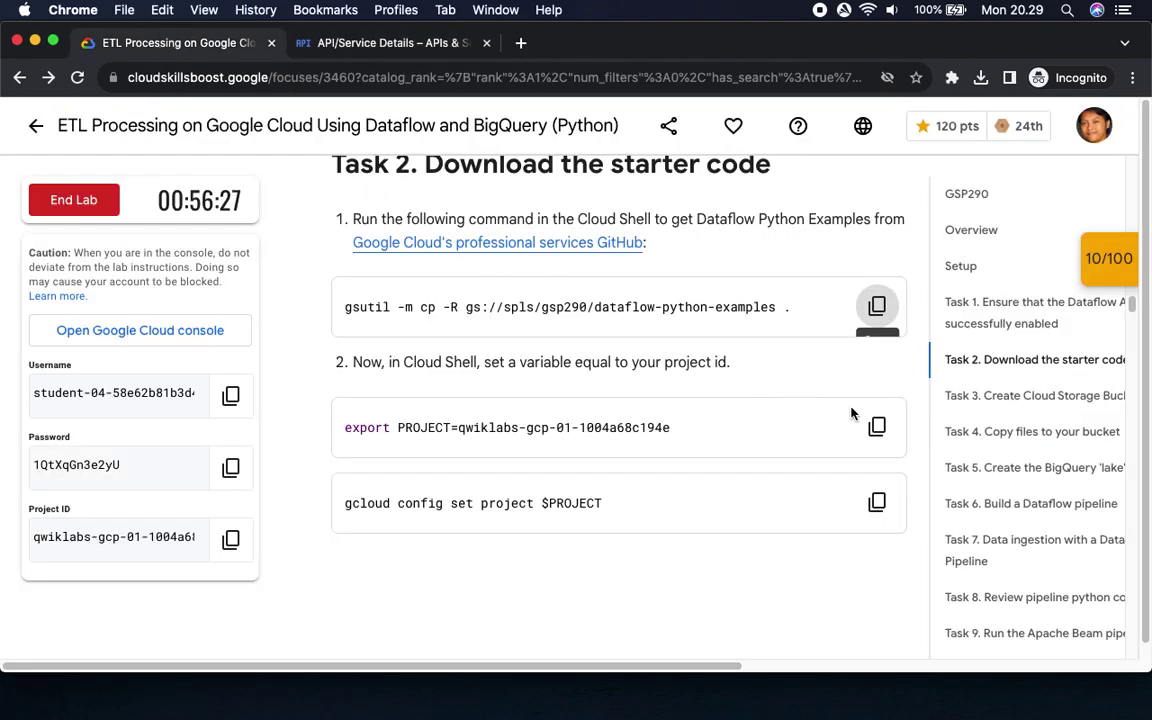
click(877, 427)
click(420, 50)
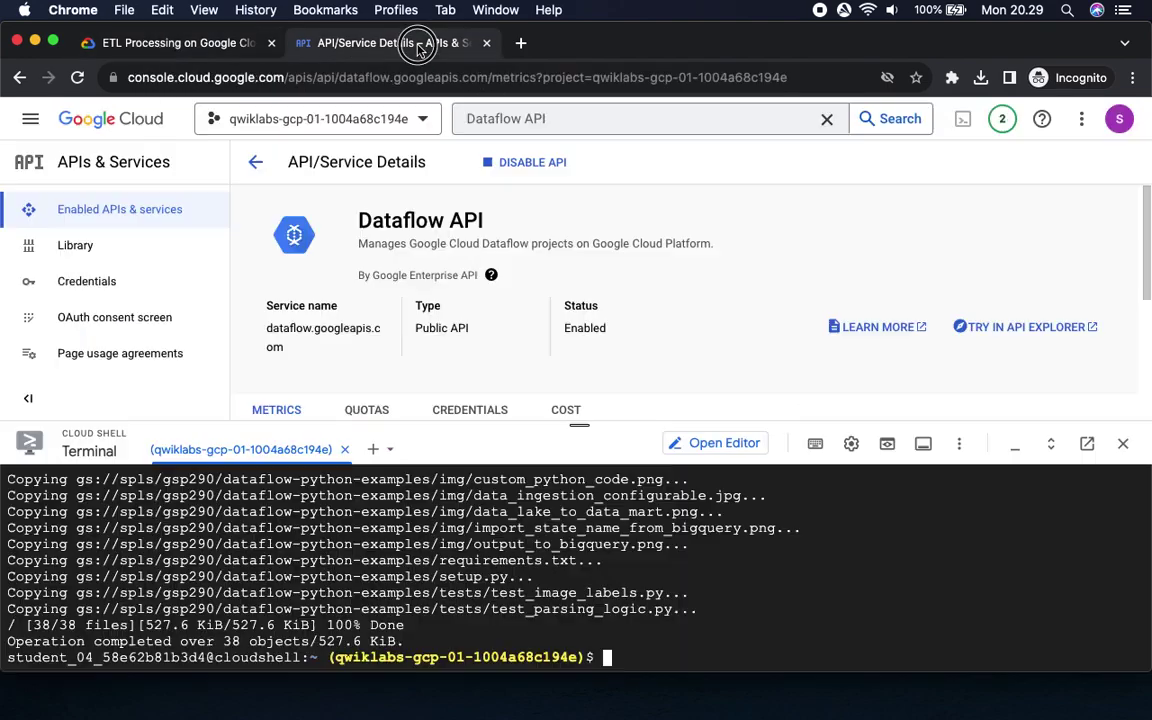
key(super+v)
key(Return)
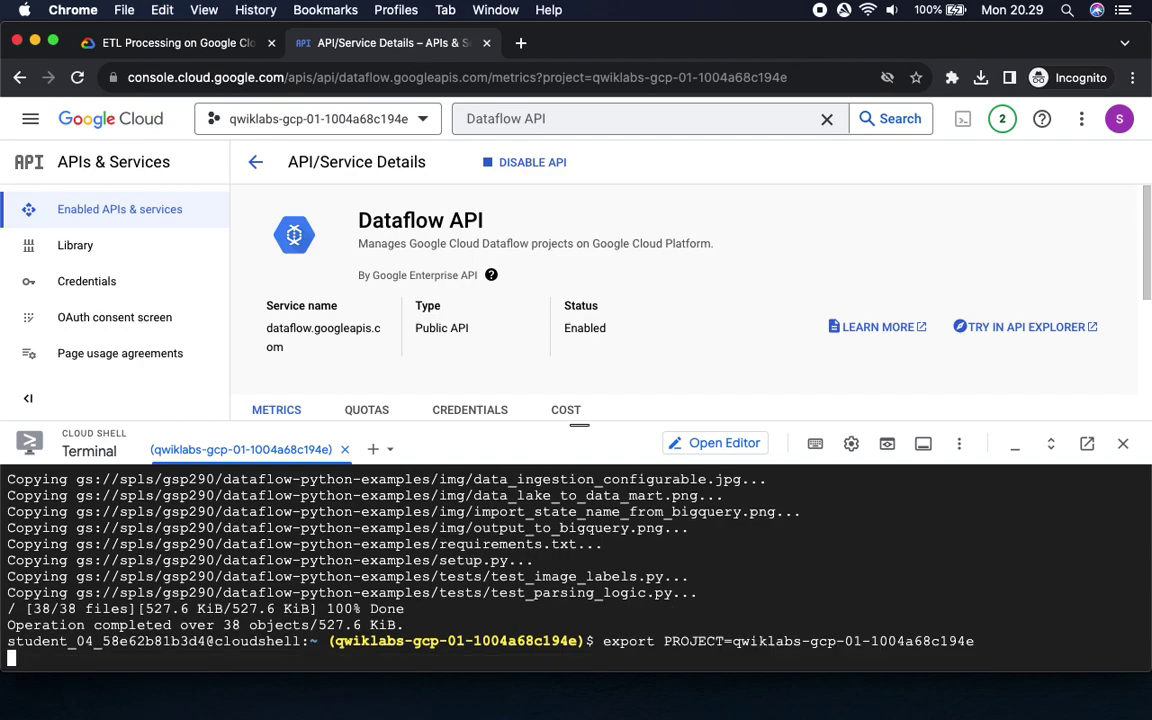
Copy gcloud config set project $PROJECT from the lab instructions and run it in Cloud Shell.
click(185, 42)
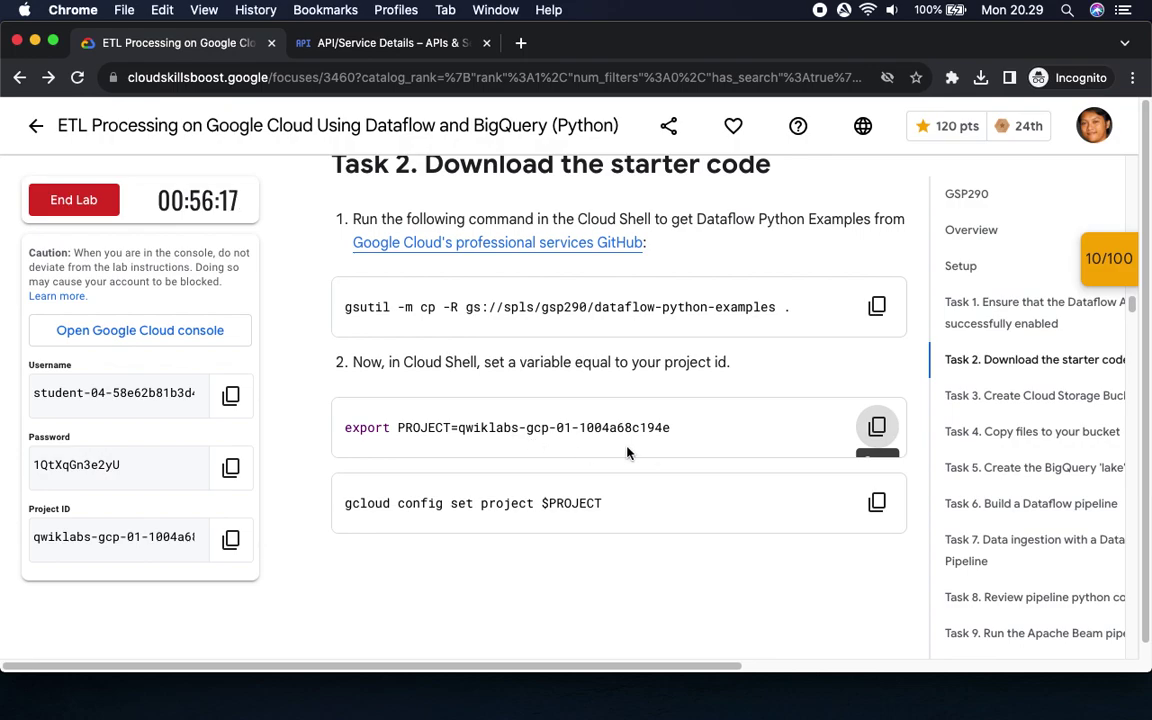
click(878, 505)
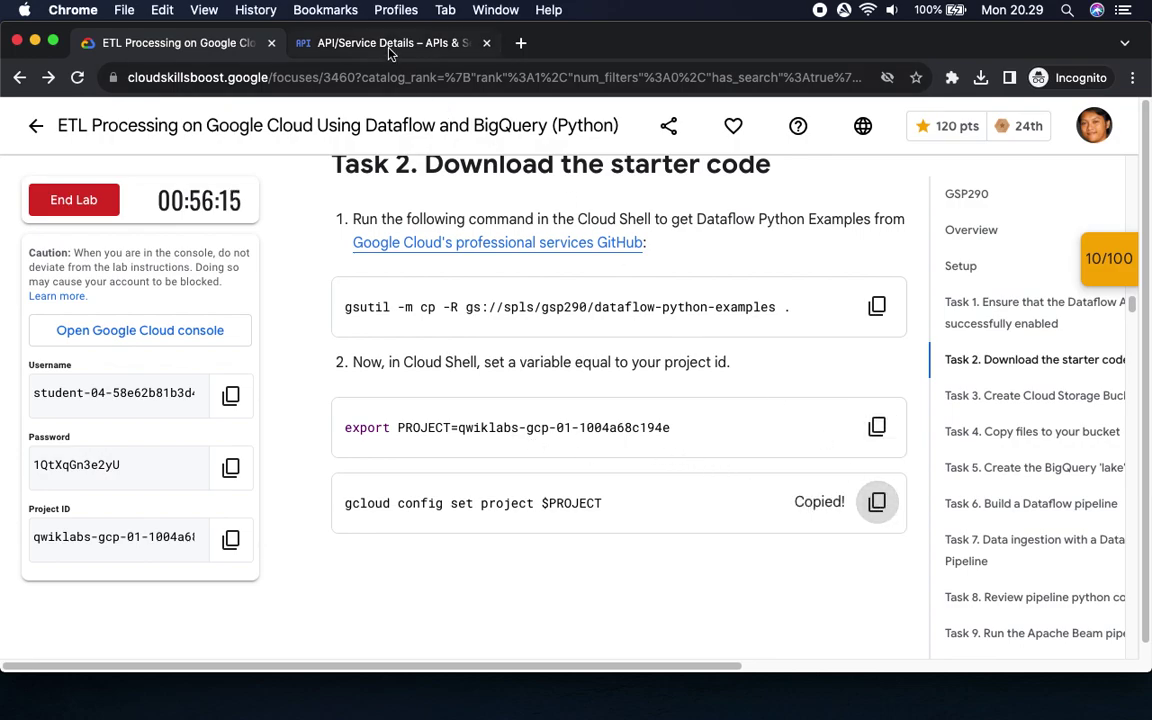
click(387, 44)
key(super+v)
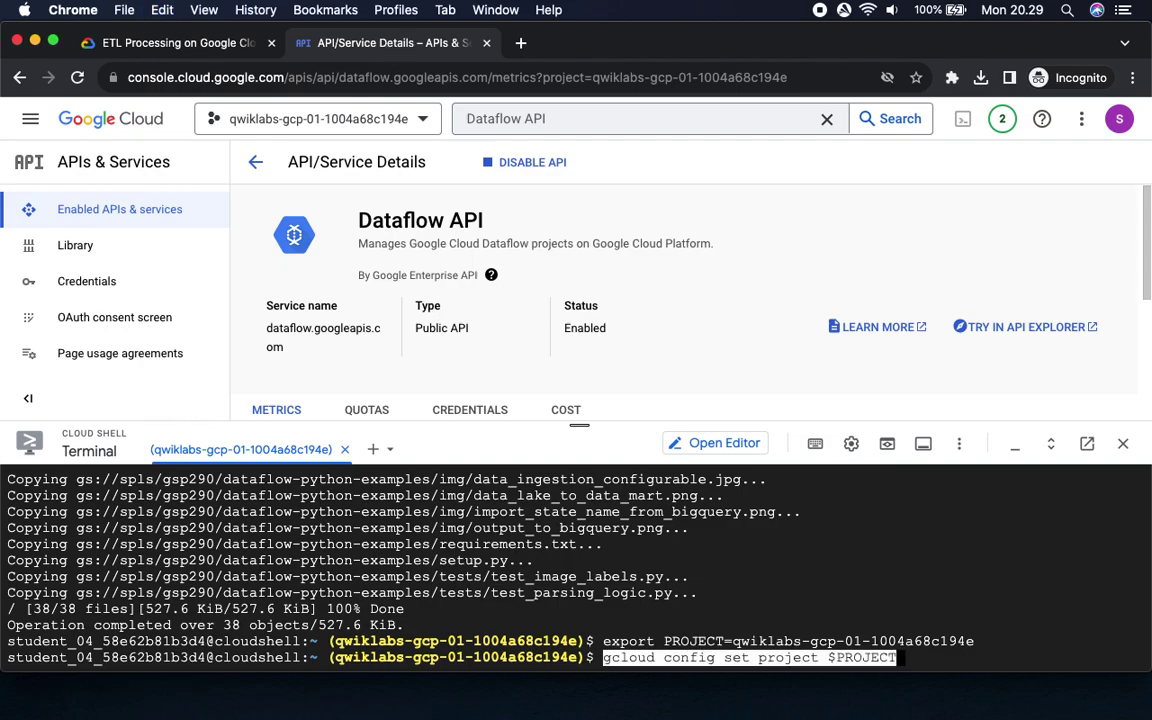
key(Return)
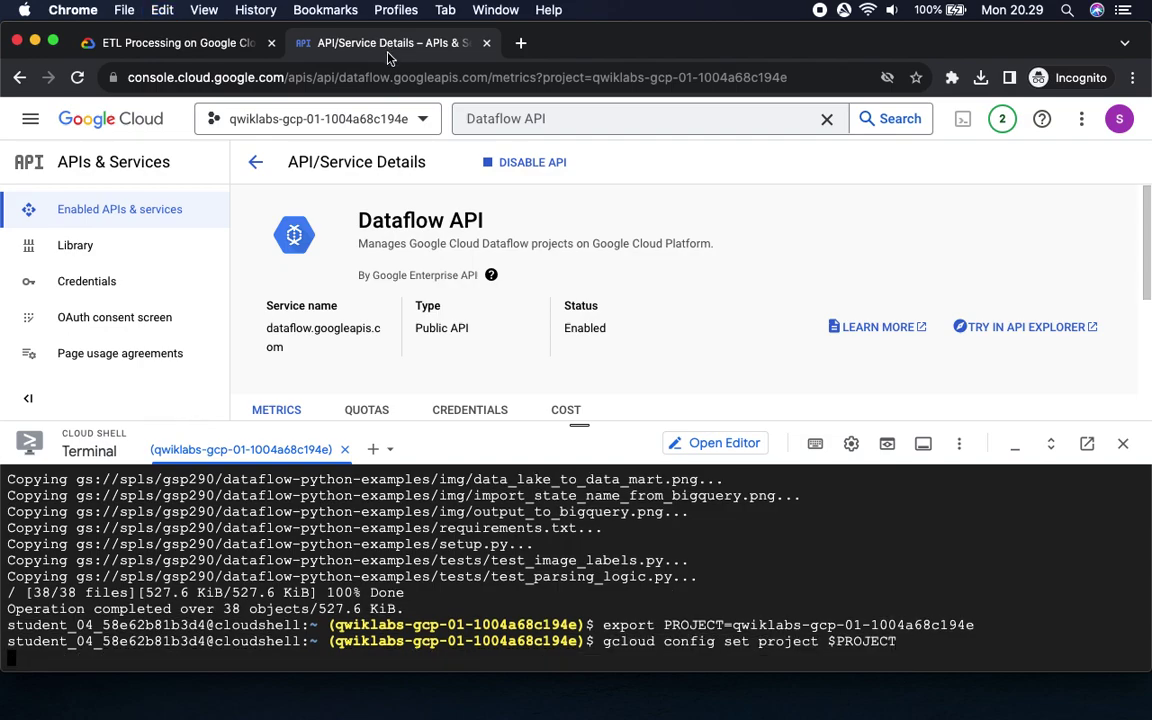
Create the regional us-east4 bucket by copying gsutil mb -c regional -l us-east4 gs://$PROJECT from Task 3 and running it in Cloud Shell.
click(152, 43)
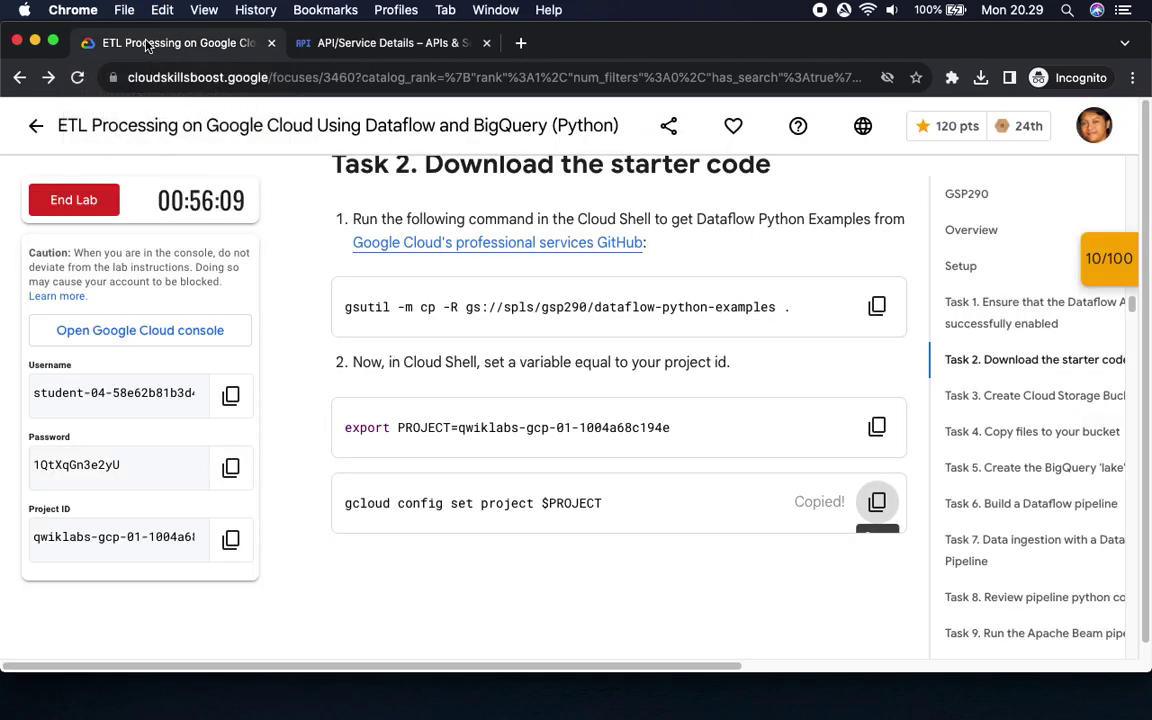
scroll(645, 425, down, 5)
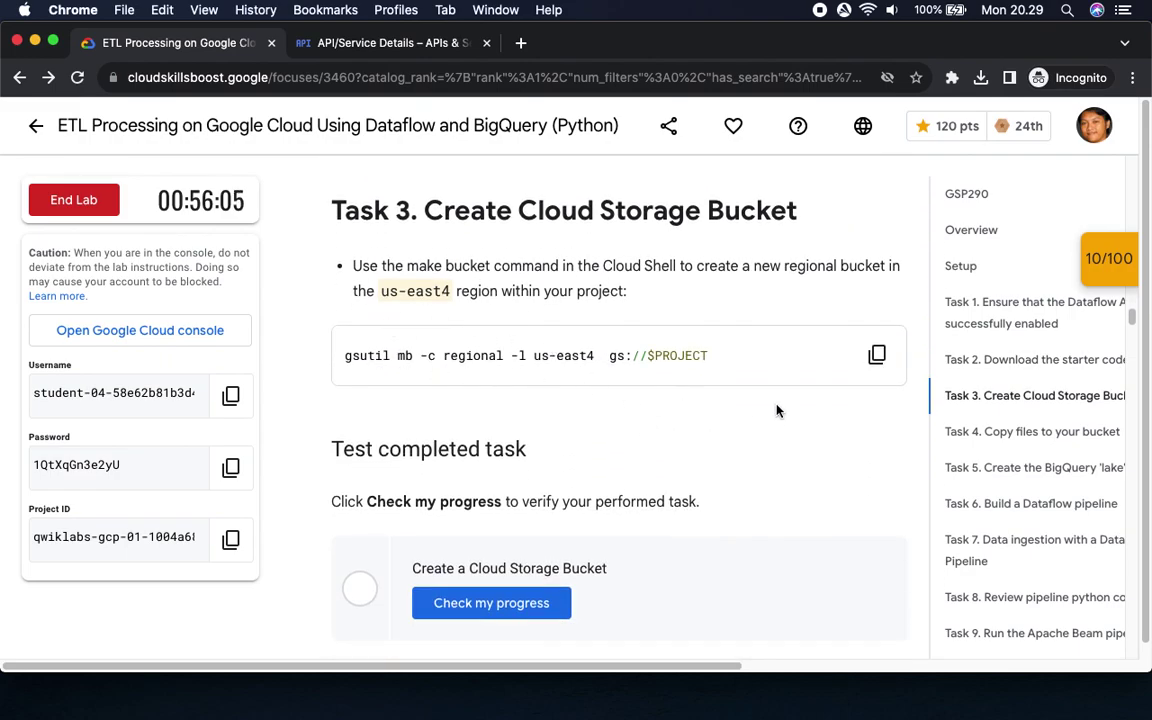
click(876, 355)
click(405, 43)
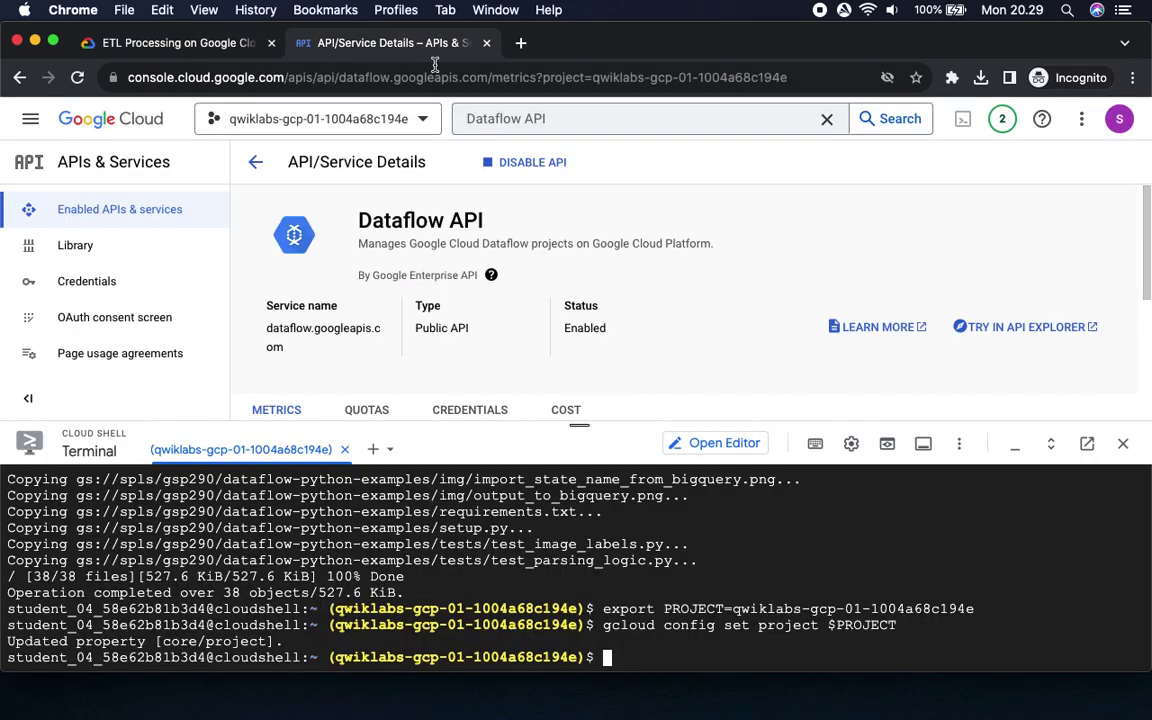
key(super+v)
key(Return)
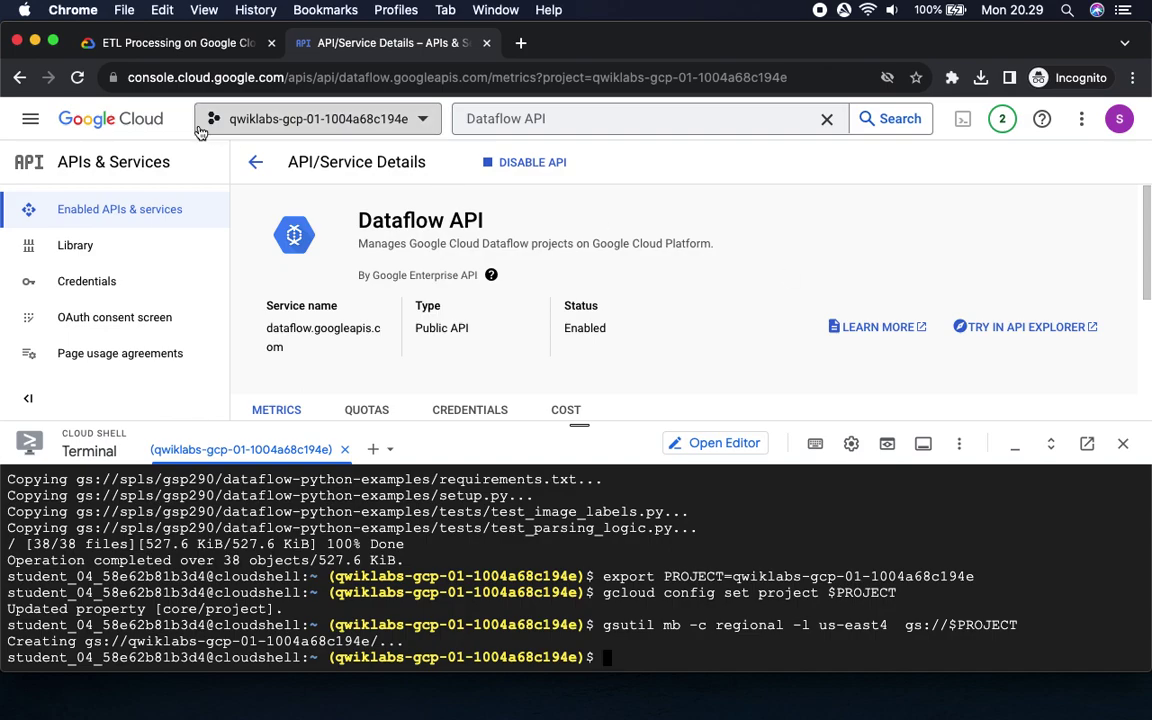
Check the lab progress for Create a Cloud Storage Bucket in Task 3 and review the checkpoint scores.
click(170, 43)
click(462, 604)
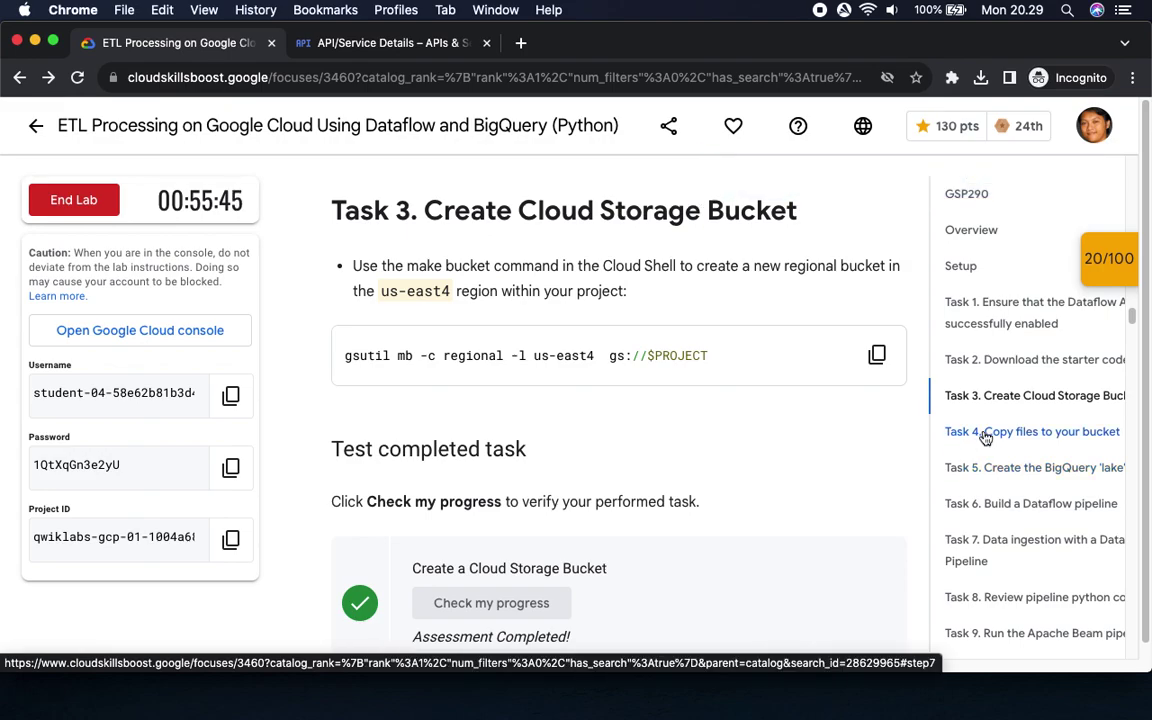
click(1105, 258)
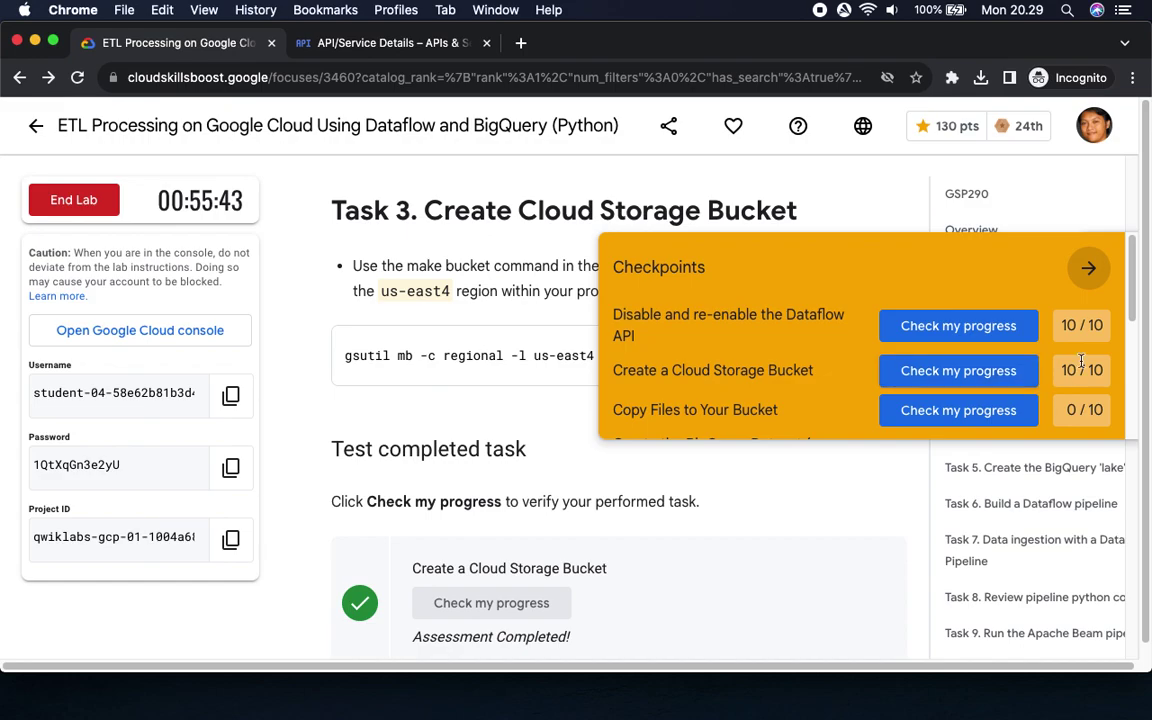
click(1088, 267)
Run Task 4's gsutil cp commands in Cloud Shell to copy usa_names.csv and head_usa_names.csv from gs://spls/gsp290/data_files/ to gs://$PROJECT/data_files/.
scroll(769, 430, down, 3)
scroll(769, 430, down, 4)
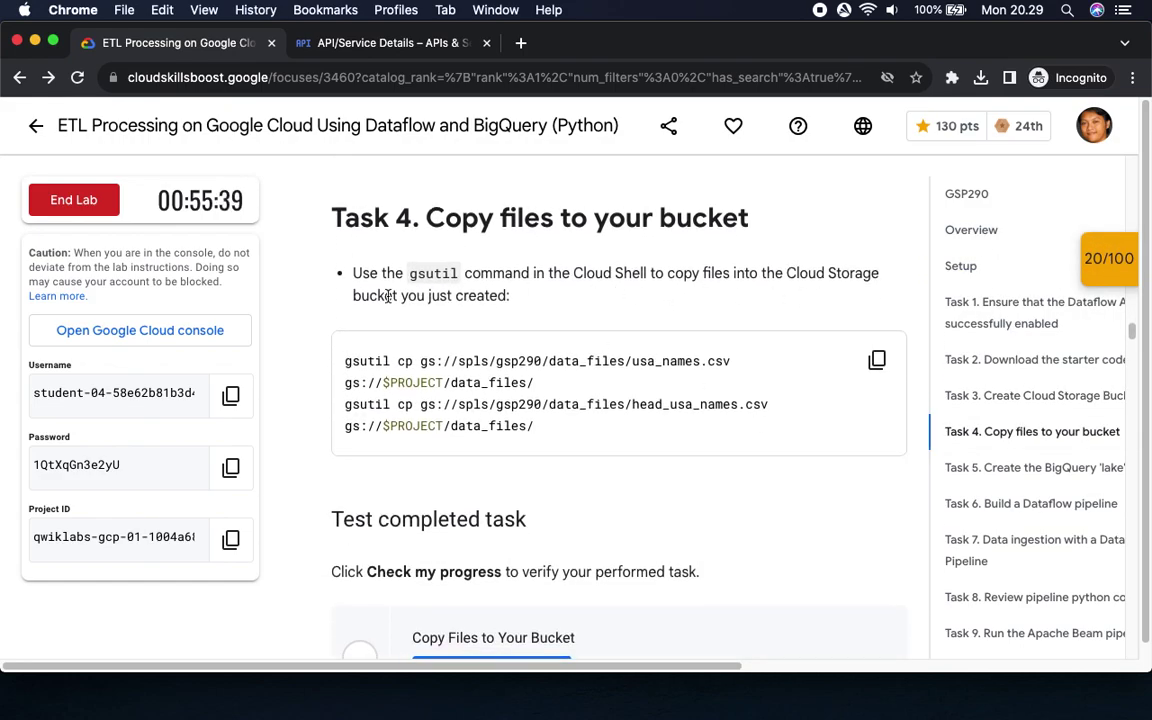
click(877, 360)
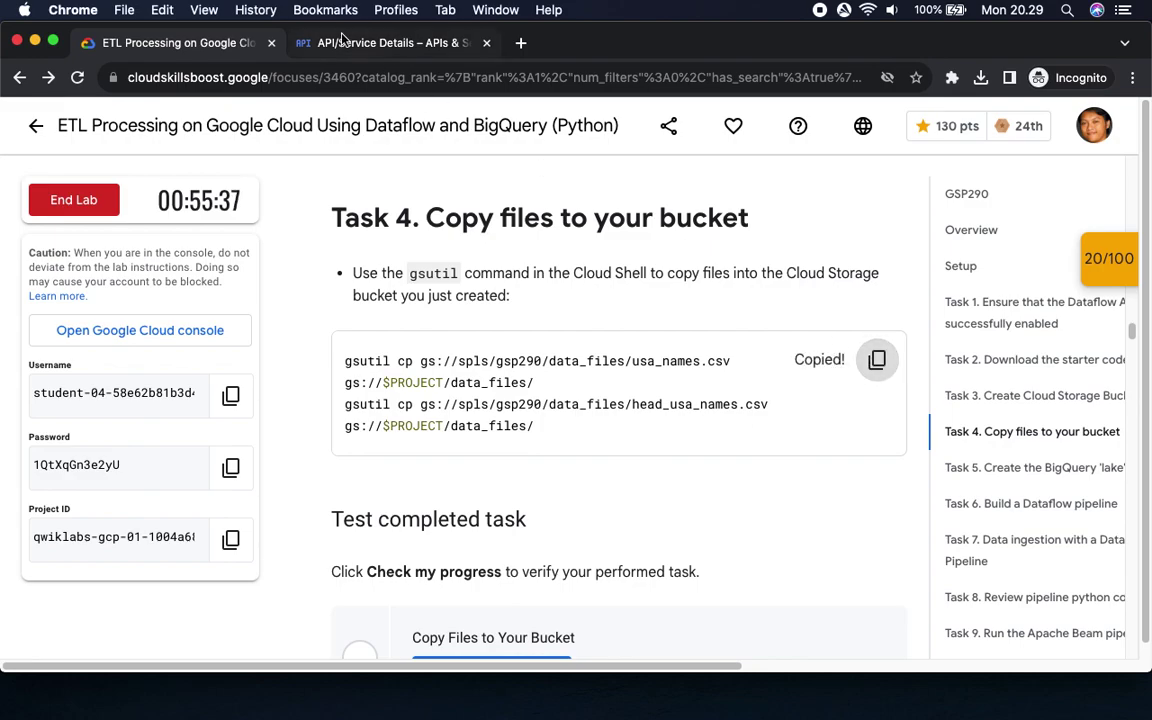
click(380, 43)
key(super+v)
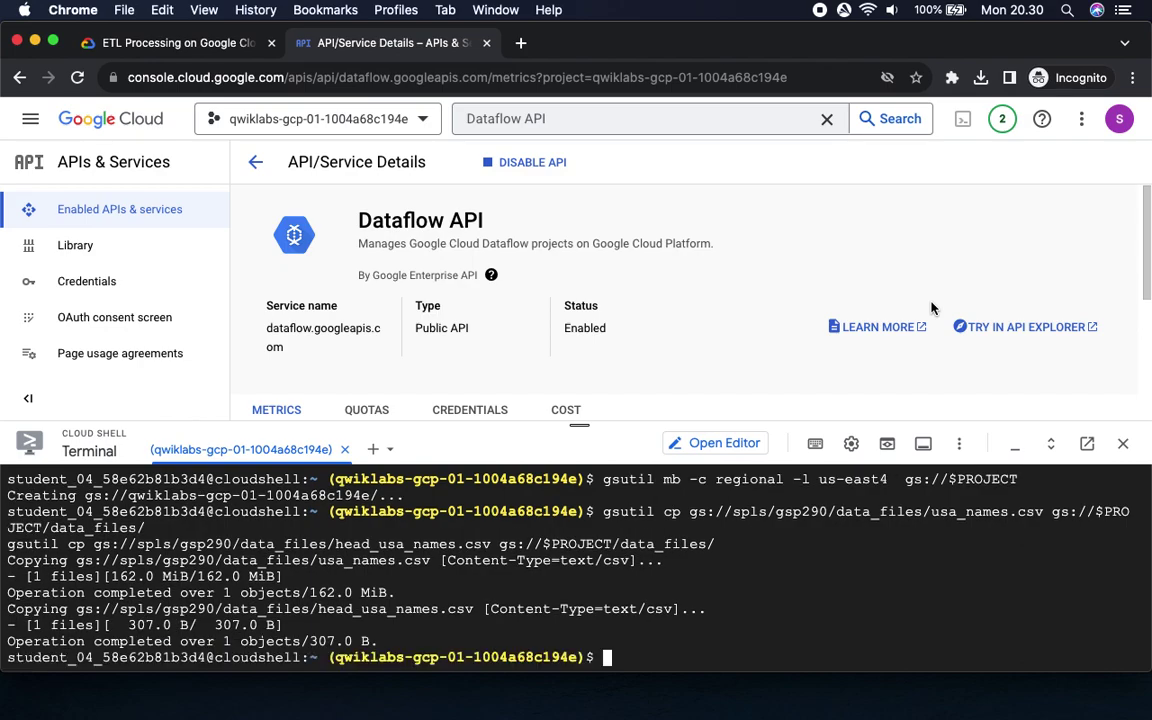
Check the lab progress for Copy Files to Your Bucket in Task 4 and review the checkpoint scores.
click(150, 42)
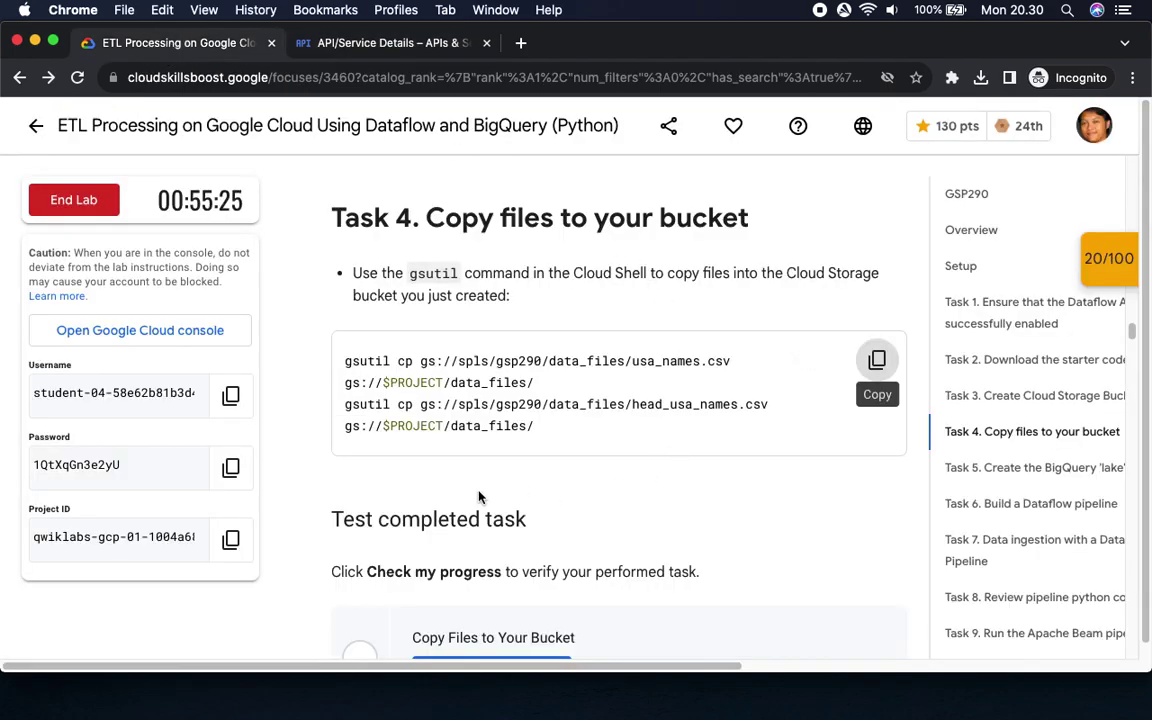
scroll(576, 511, down, 5)
click(476, 462)
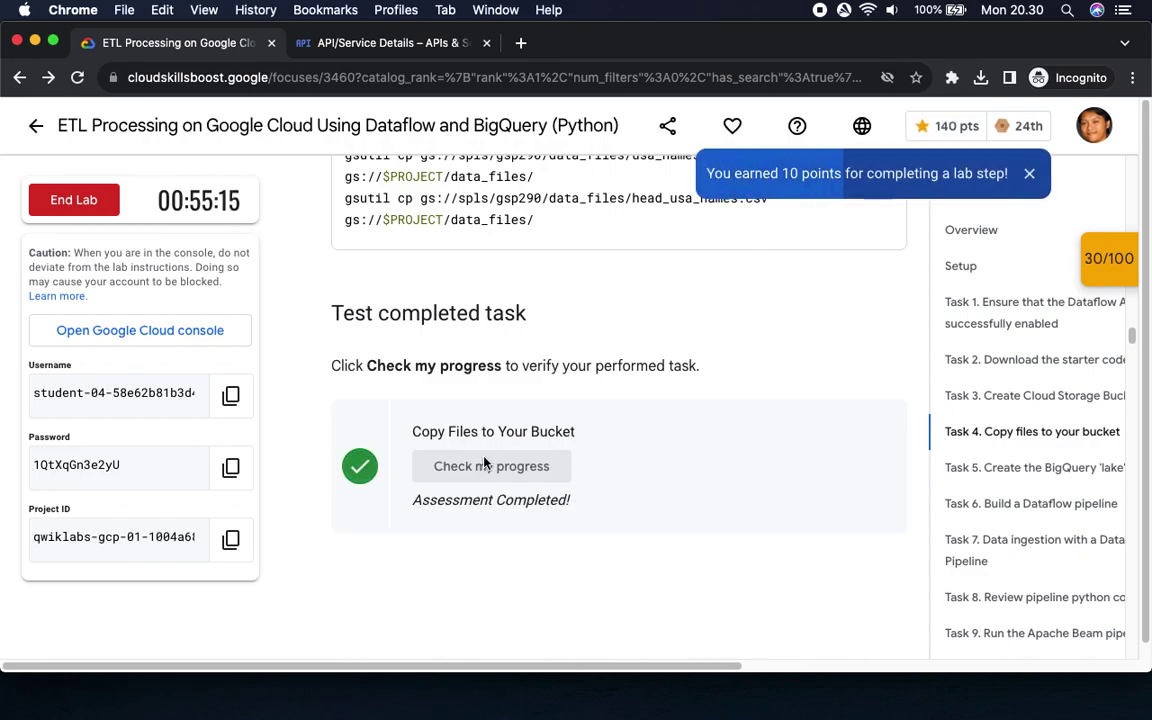
mouse_move(1098, 261)
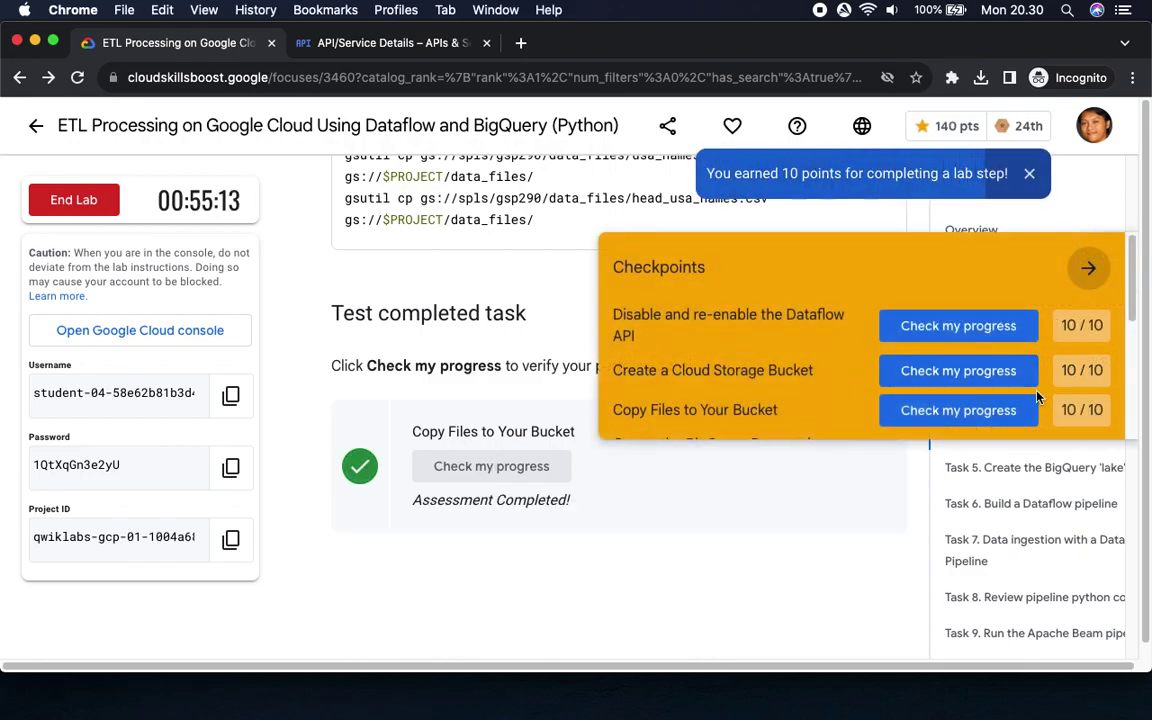
click(1088, 263)
Create the BigQuery dataset lake by copying bq mk lake from Task 5 and running it in Cloud Shell.
scroll(633, 451, down, 1)
scroll(633, 451, down, 4)
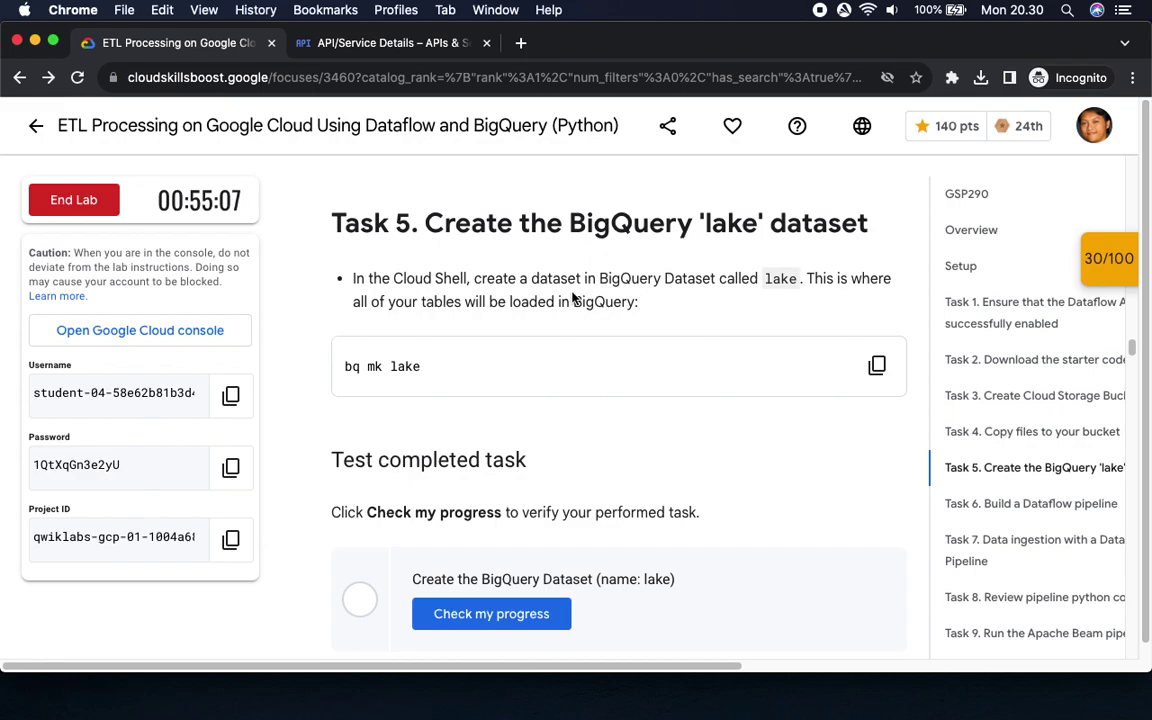
click(877, 366)
click(385, 43)
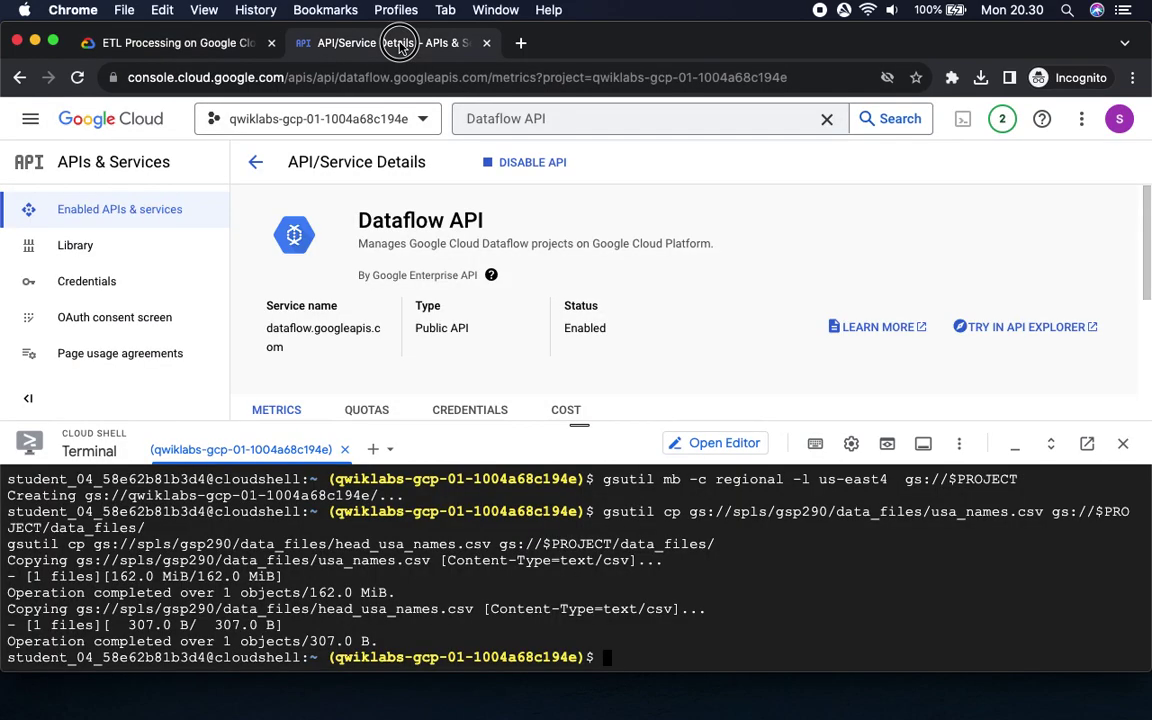
key(super+v)
key(Return)
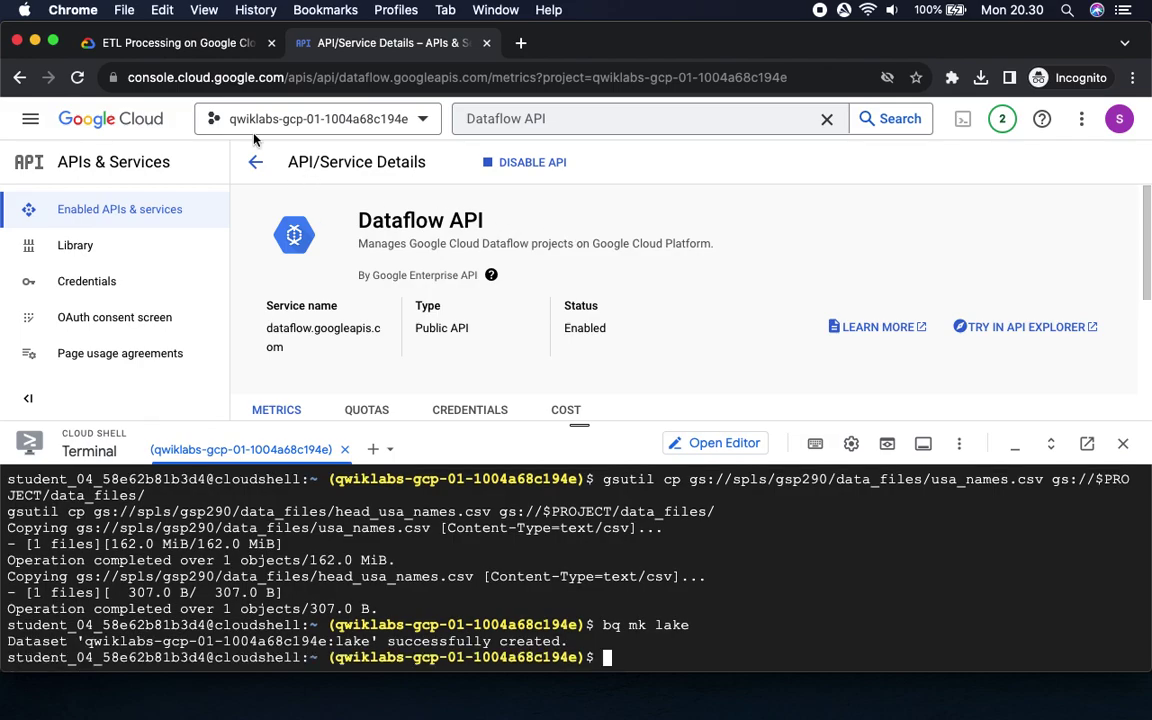
Check the lab progress for Create the BigQuery Dataset (name: lake), both in Task 5 and in the checkpoint list.
click(175, 43)
click(509, 616)
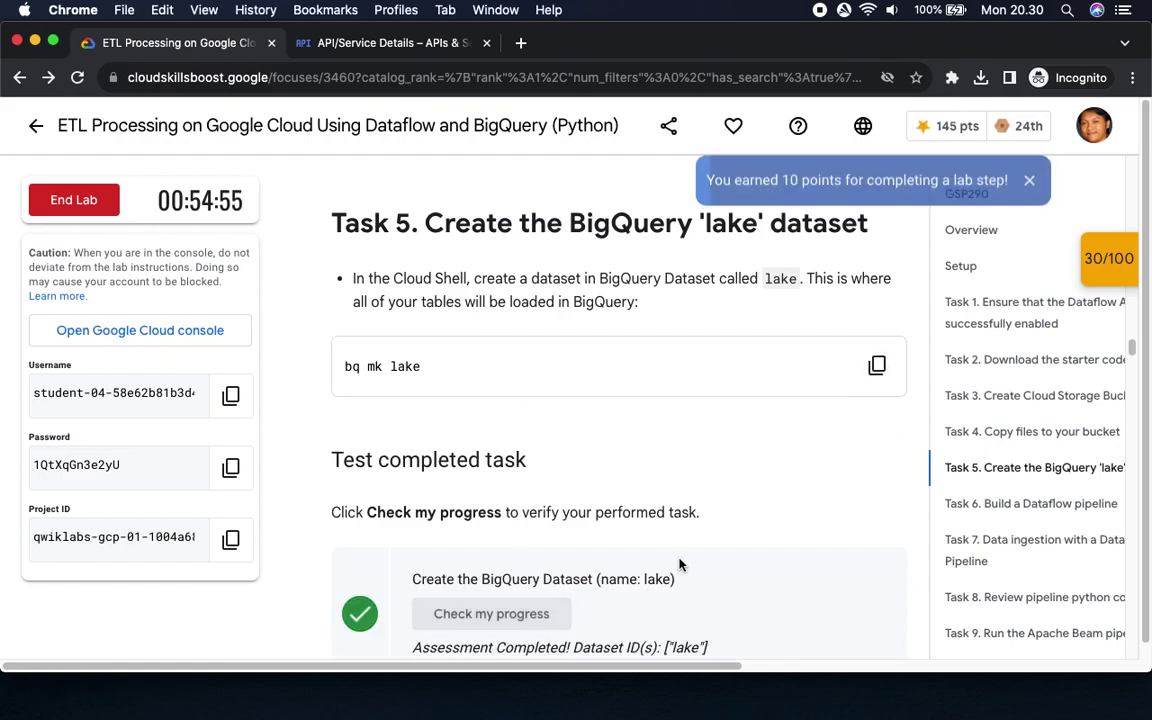
mouse_move(1068, 340)
scroll(1050, 338, down, 3)
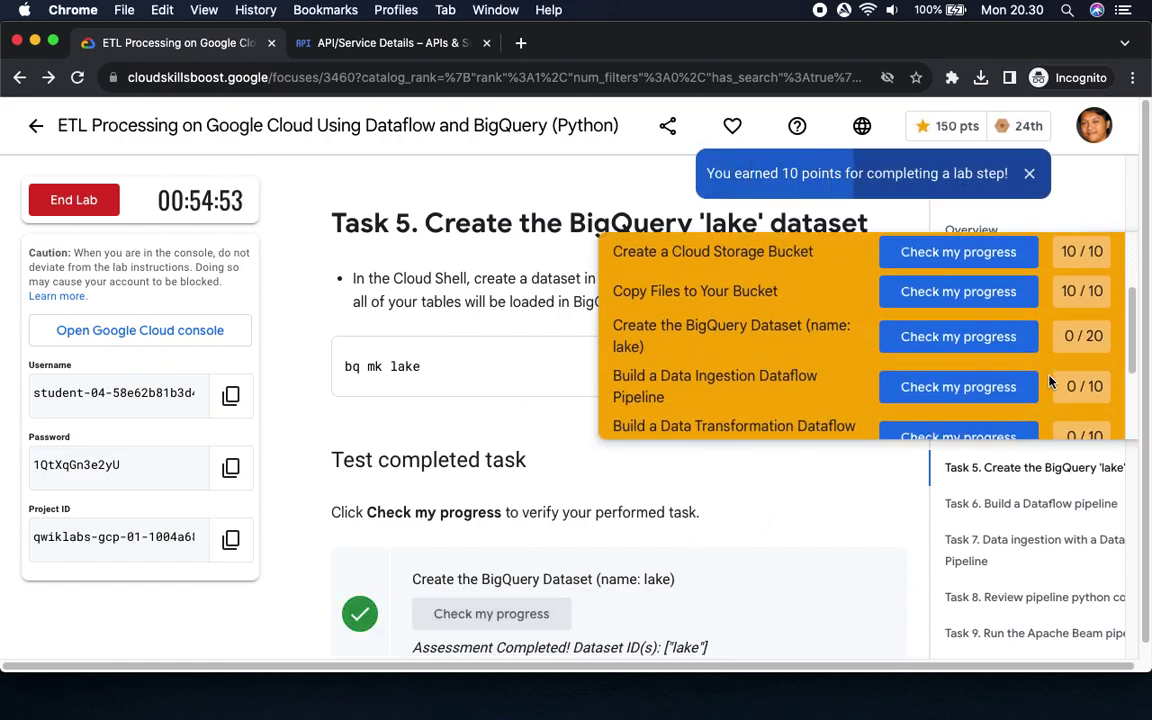
click(1008, 333)
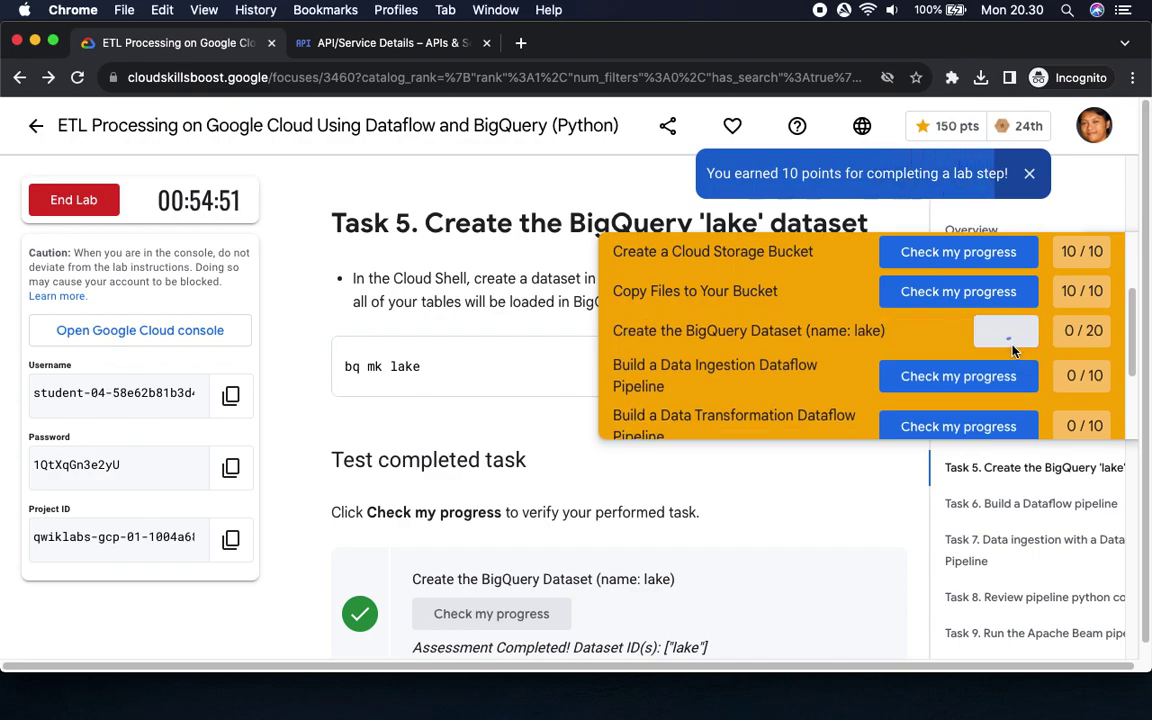
scroll(1075, 310, up, 3)
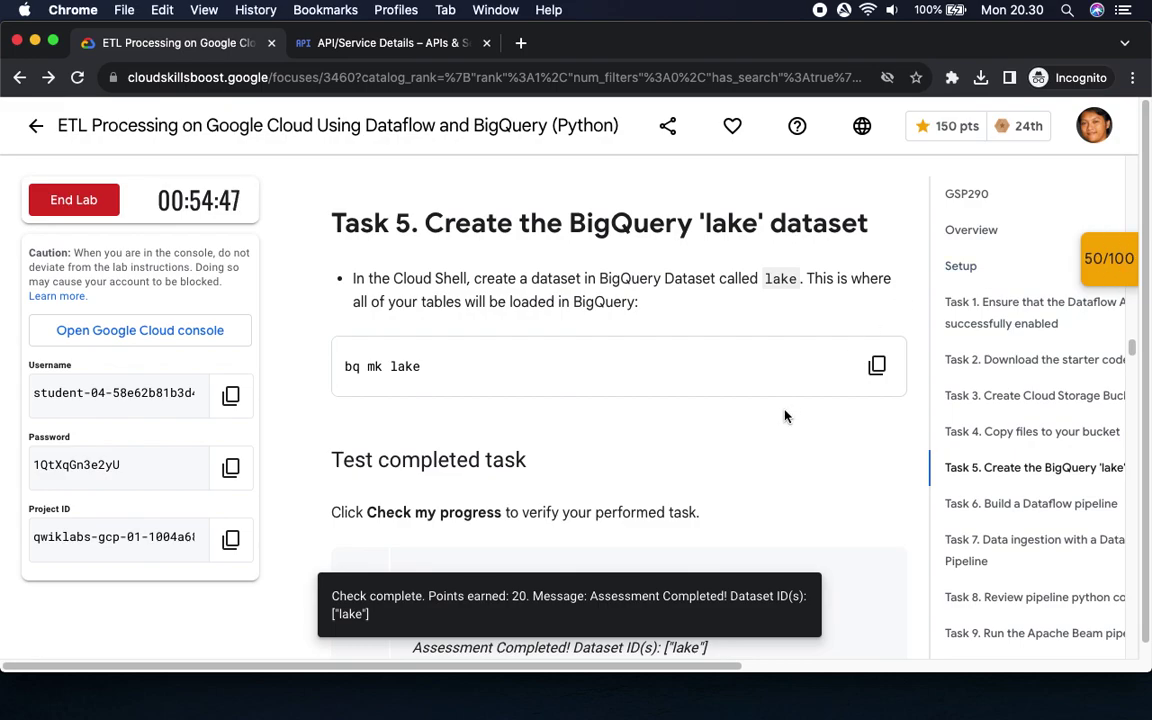
Read Task 6's Dataflow pipeline overview and its instructions for opening the Cloud Shell code editor.
scroll(741, 435, down, 10)
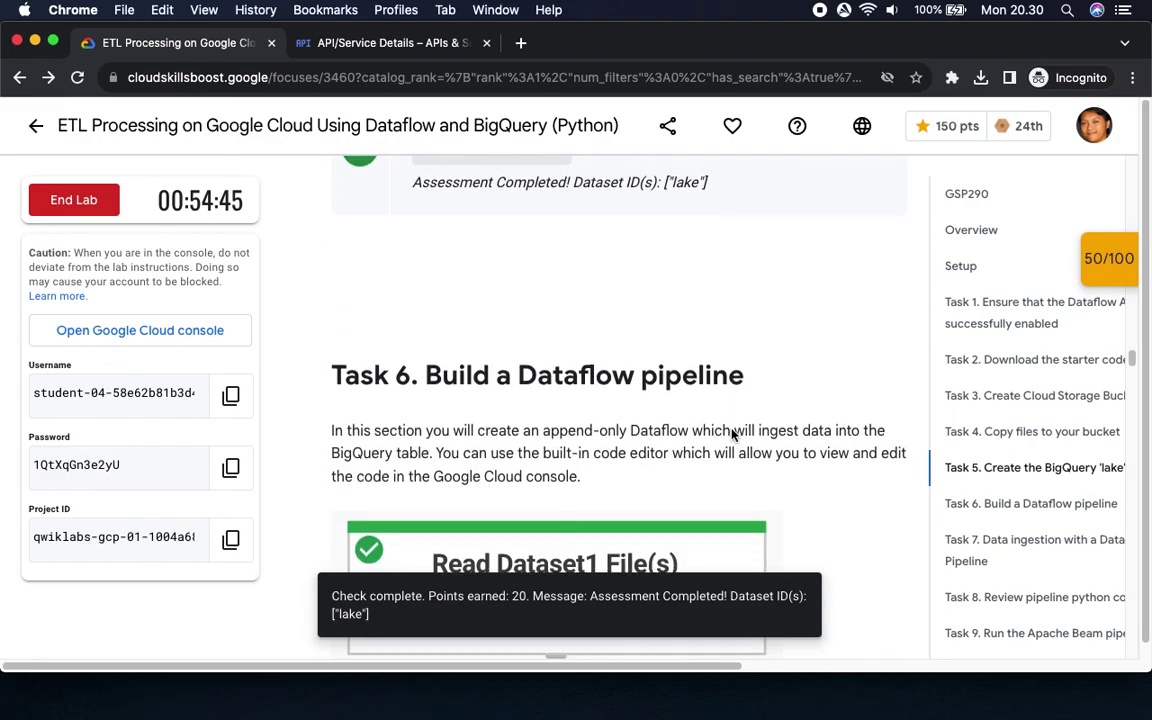
scroll(733, 433, down, 3)
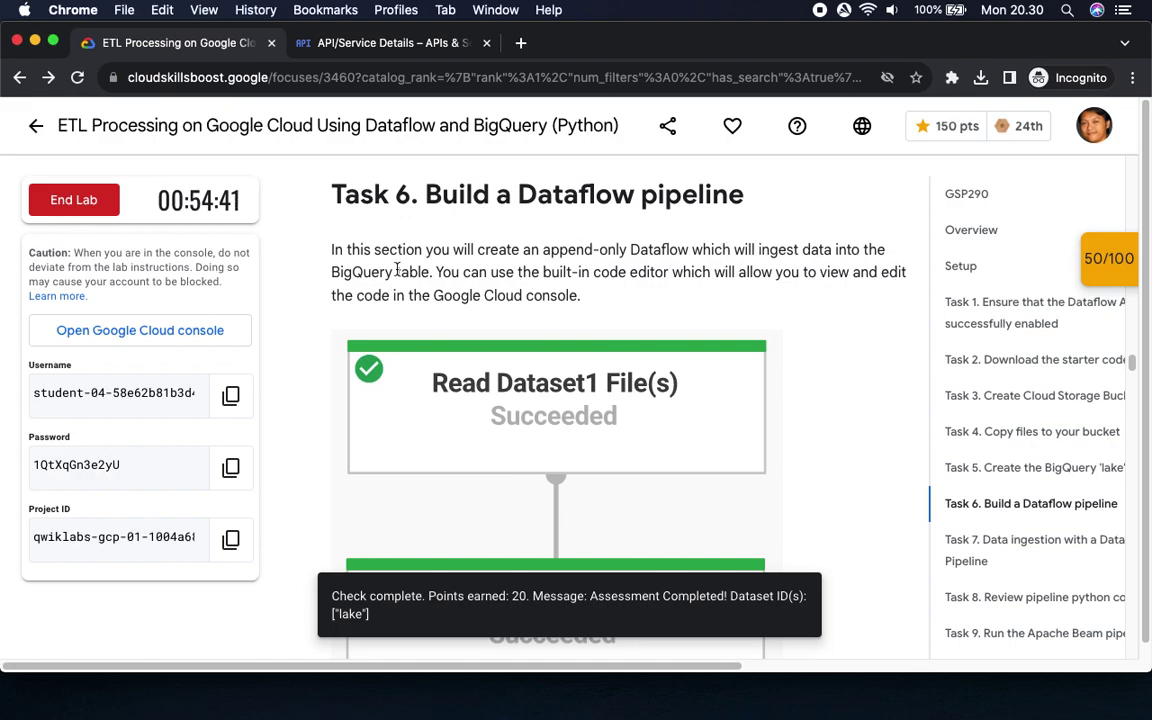
scroll(760, 263, down, 5)
scroll(760, 263, down, 10)
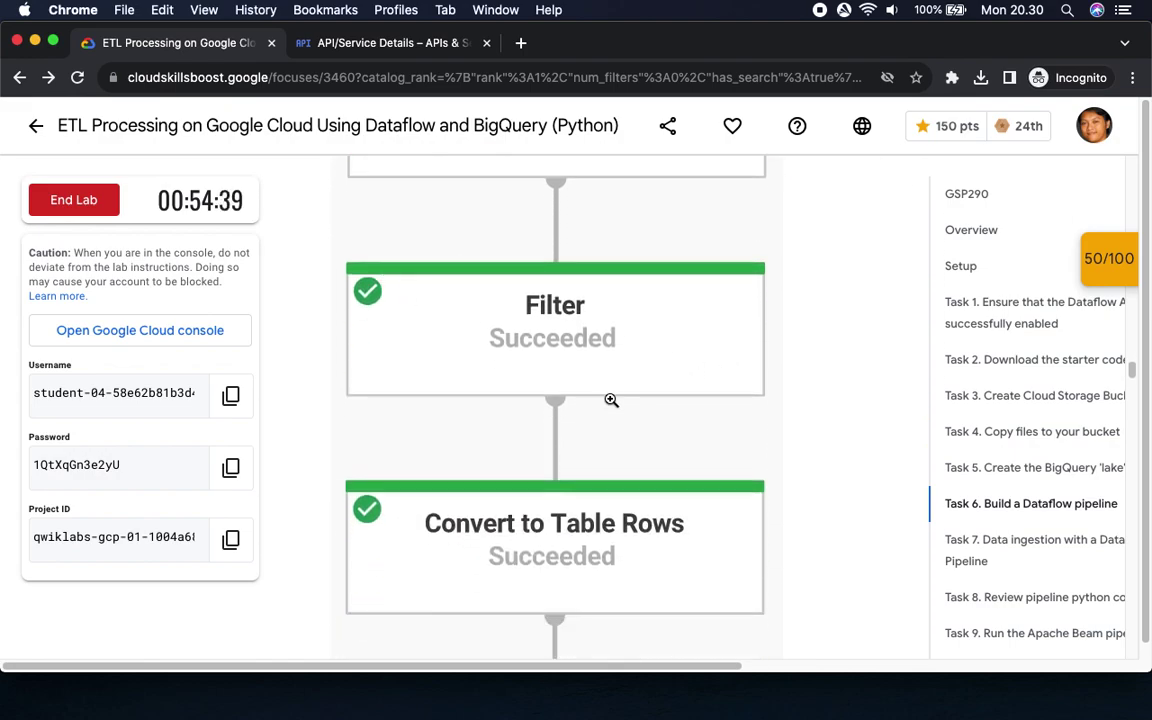
scroll(496, 498, down, 4)
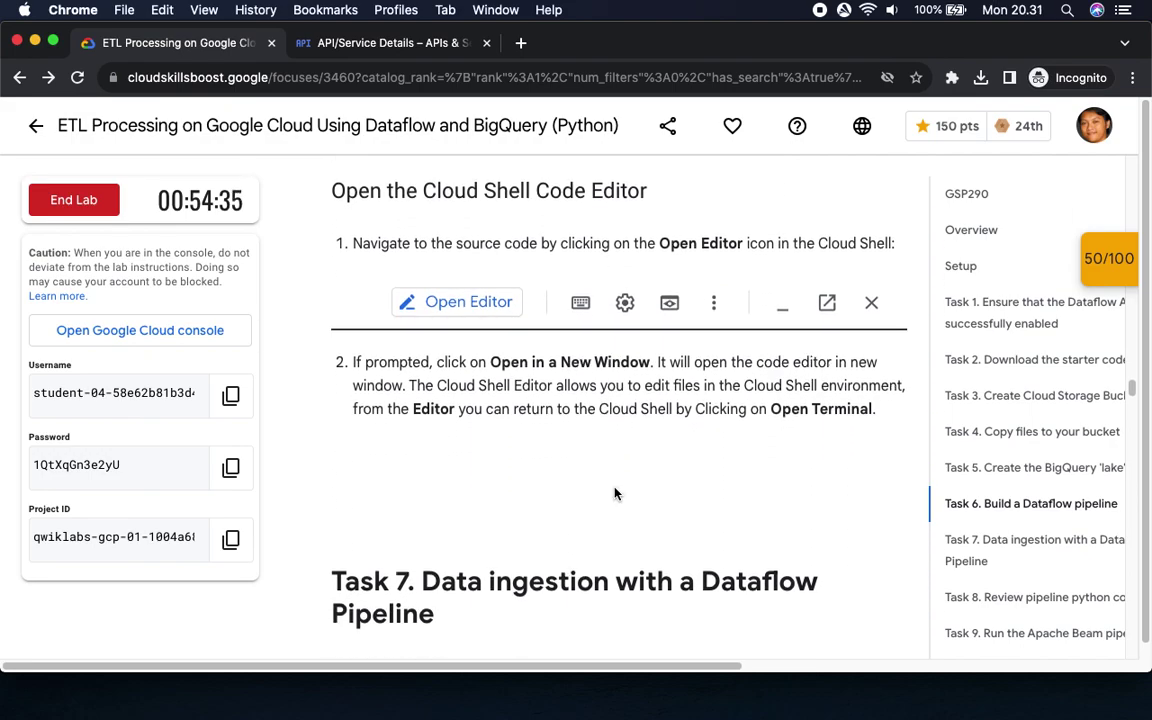
scroll(615, 493, up, 15)
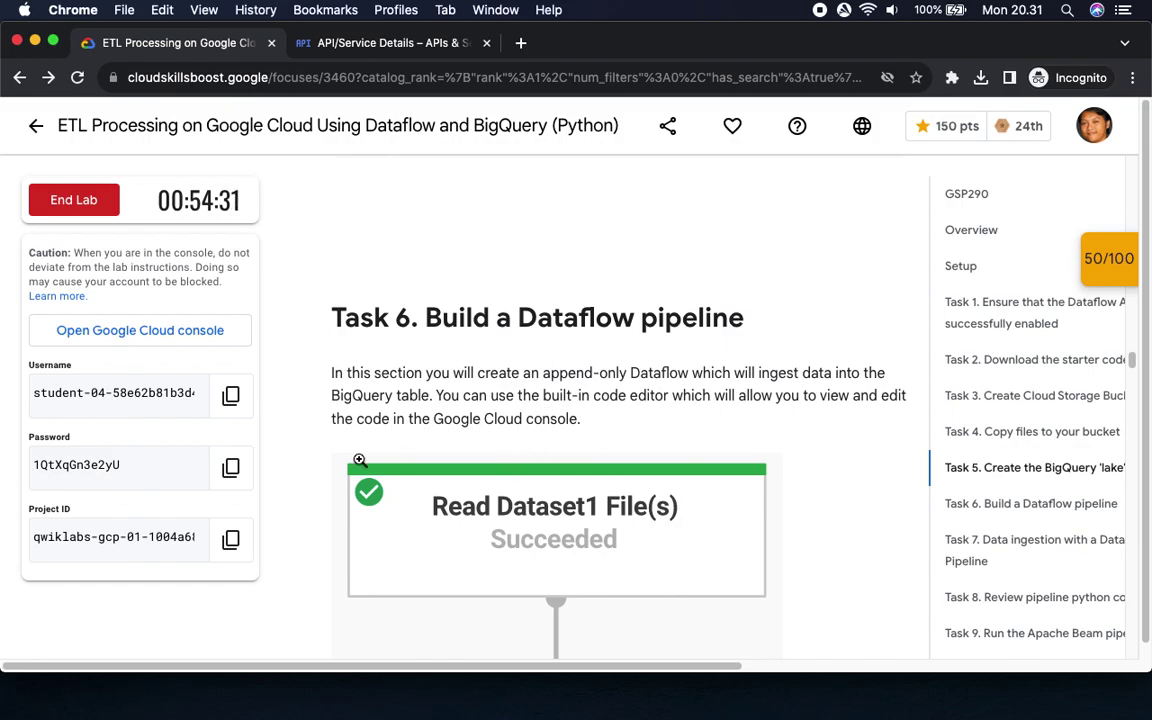
scroll(625, 501, down, 10)
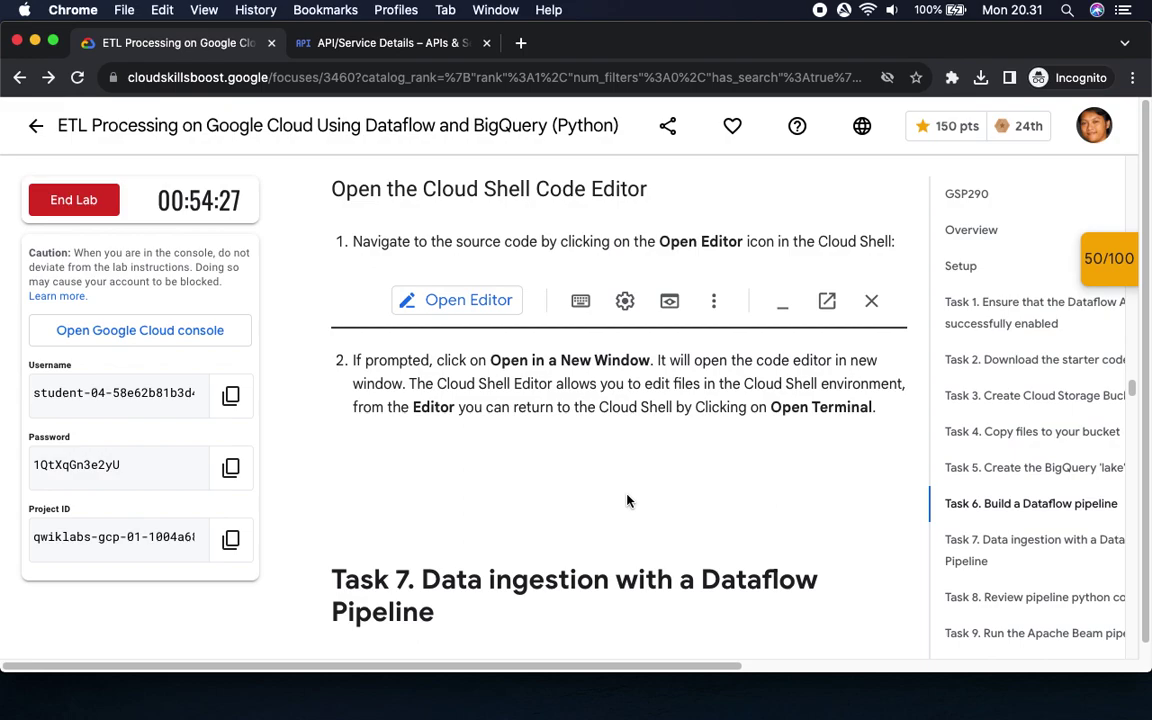
Open the Cloud Shell Editor from the console in a new window, dismissing the new Editor hint.
click(377, 47)
click(700, 443)
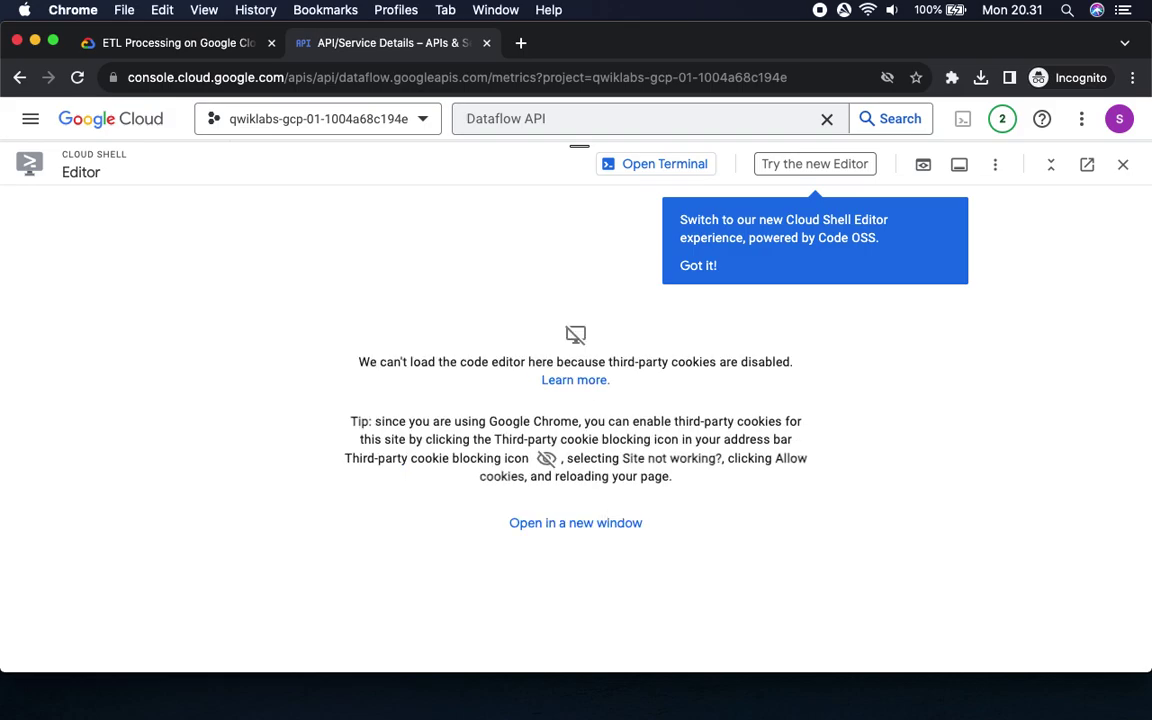
click(700, 267)
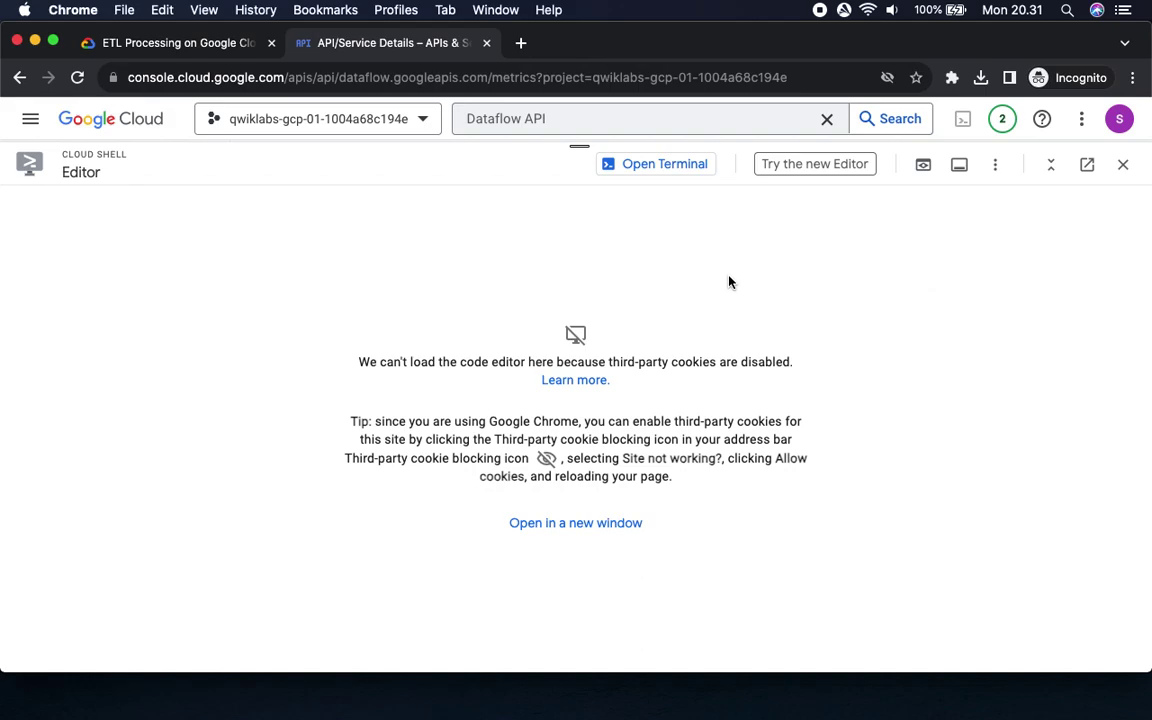
click(580, 523)
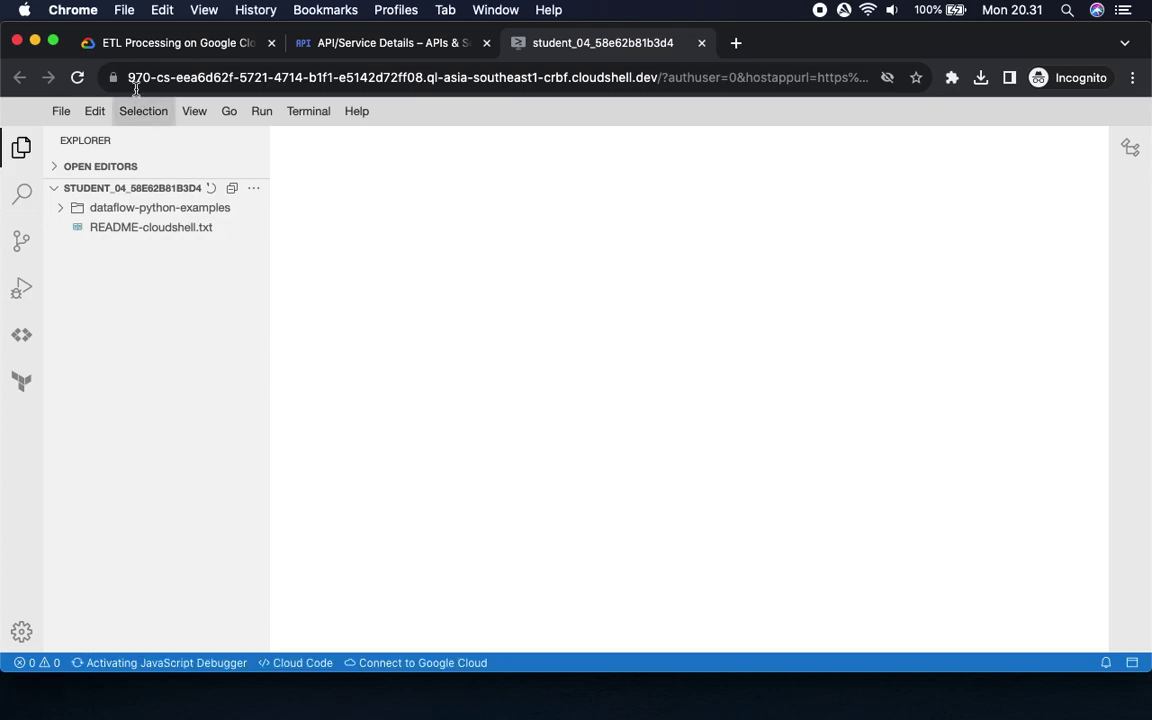
Read Tasks 7 and 8, and expand the dataflow-python-examples folder and its dataflow_python_examples subfolder in the code editor.
click(160, 44)
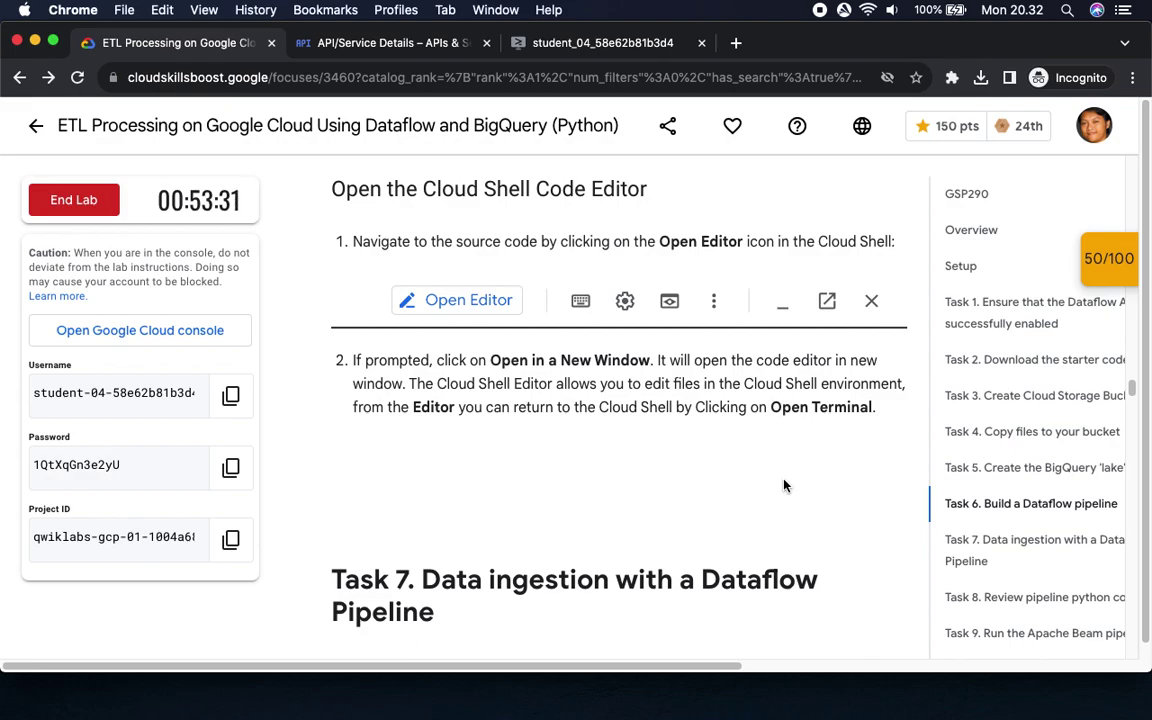
scroll(437, 254, down, 1)
scroll(437, 254, down, 5)
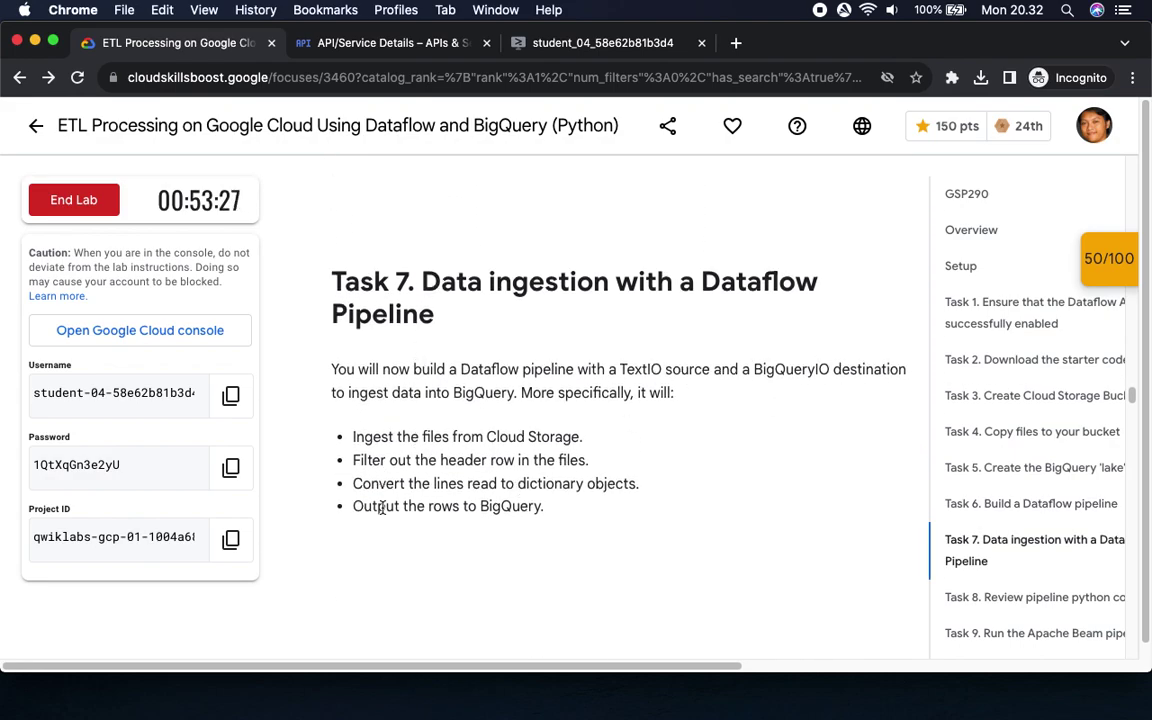
scroll(463, 547, down, 10)
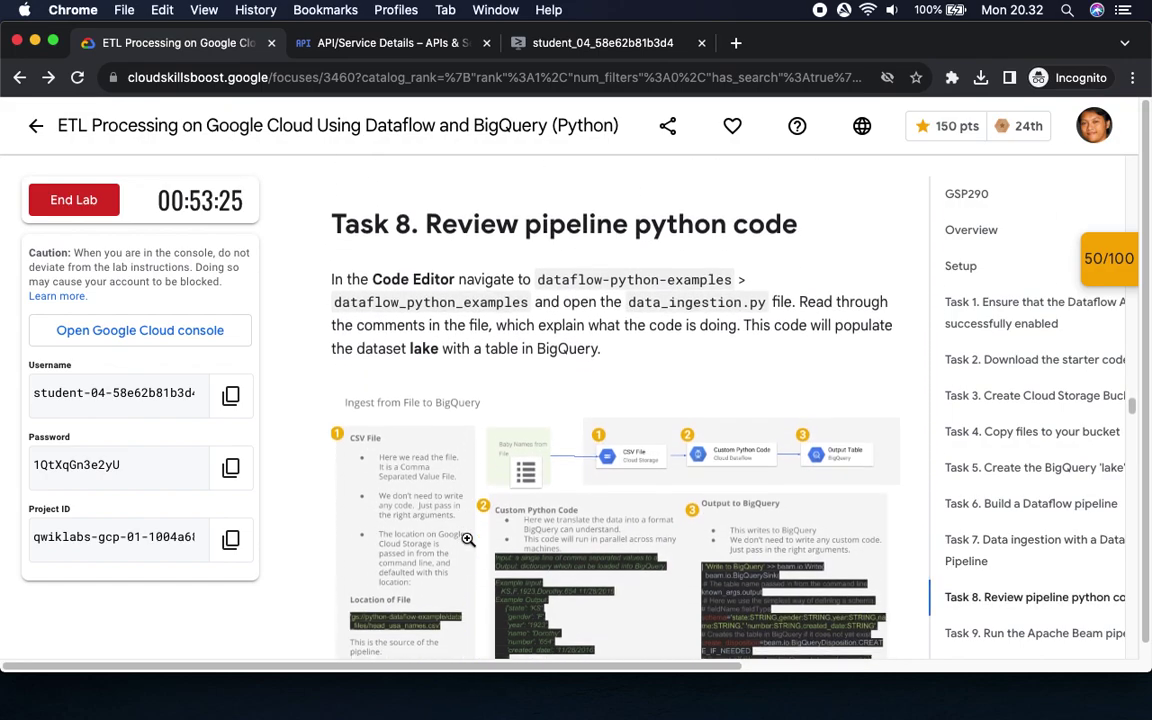
drag(537, 255, 748, 256)
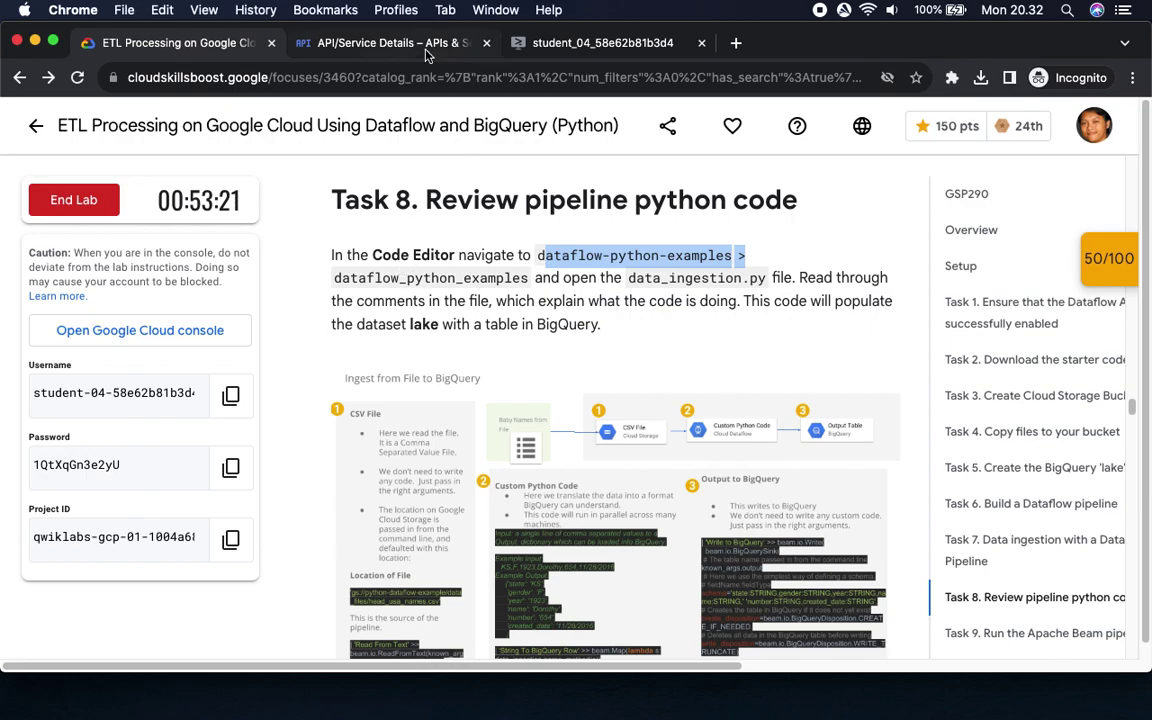
click(389, 43)
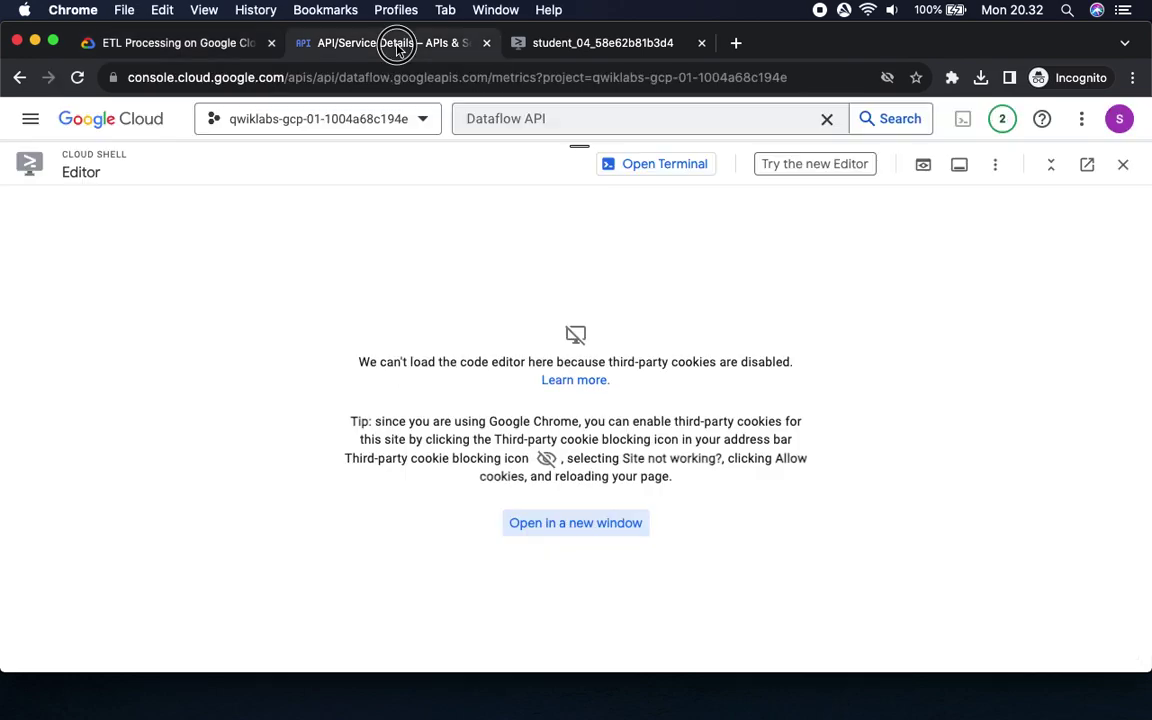
click(578, 43)
click(63, 211)
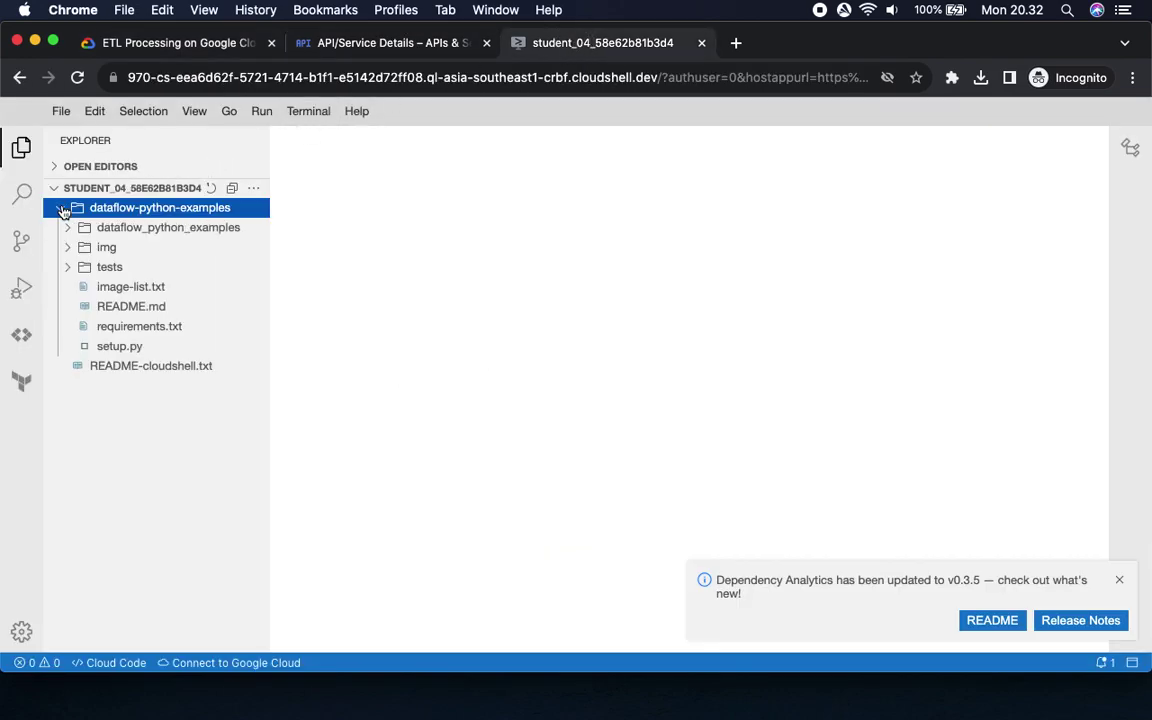
click(67, 228)
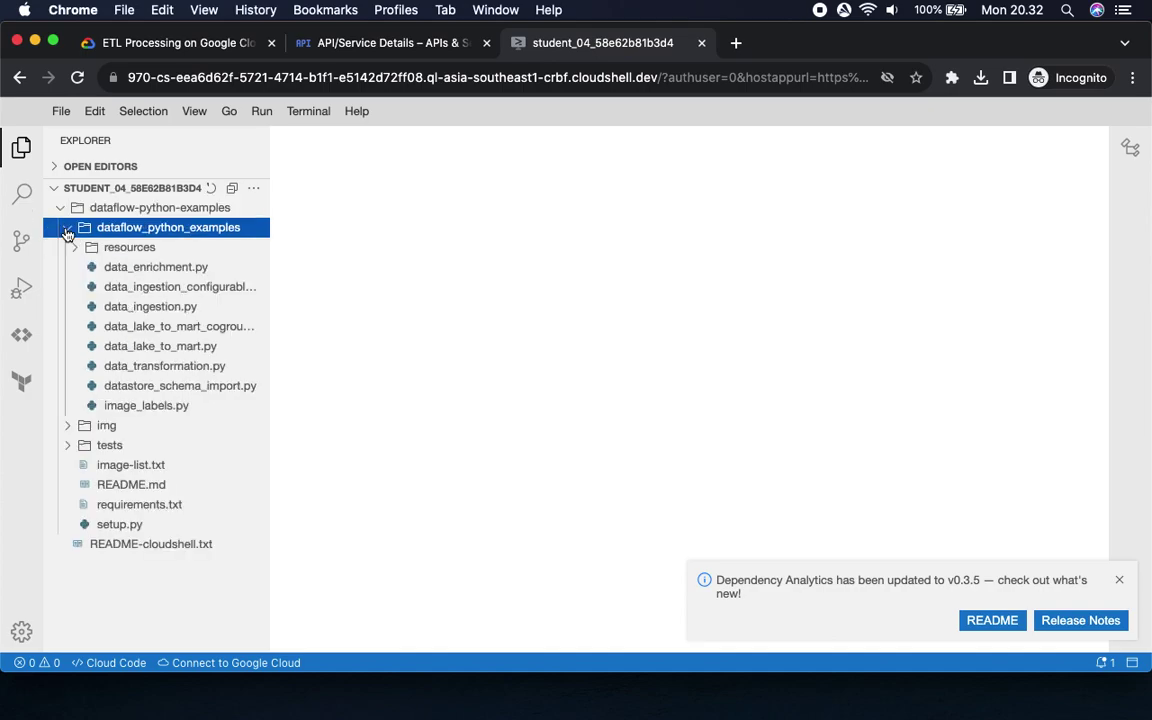
Open data_ingestion.py as named in Task 8 and dismiss the Dependency Analytics update notification.
click(151, 45)
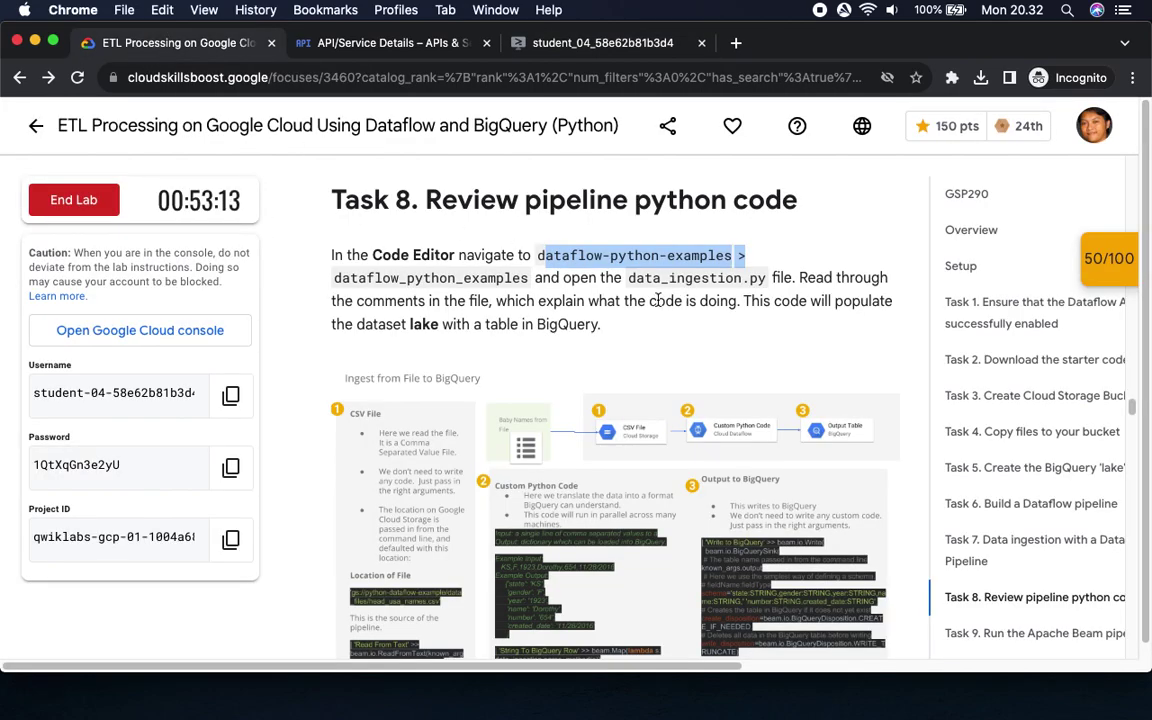
click(610, 43)
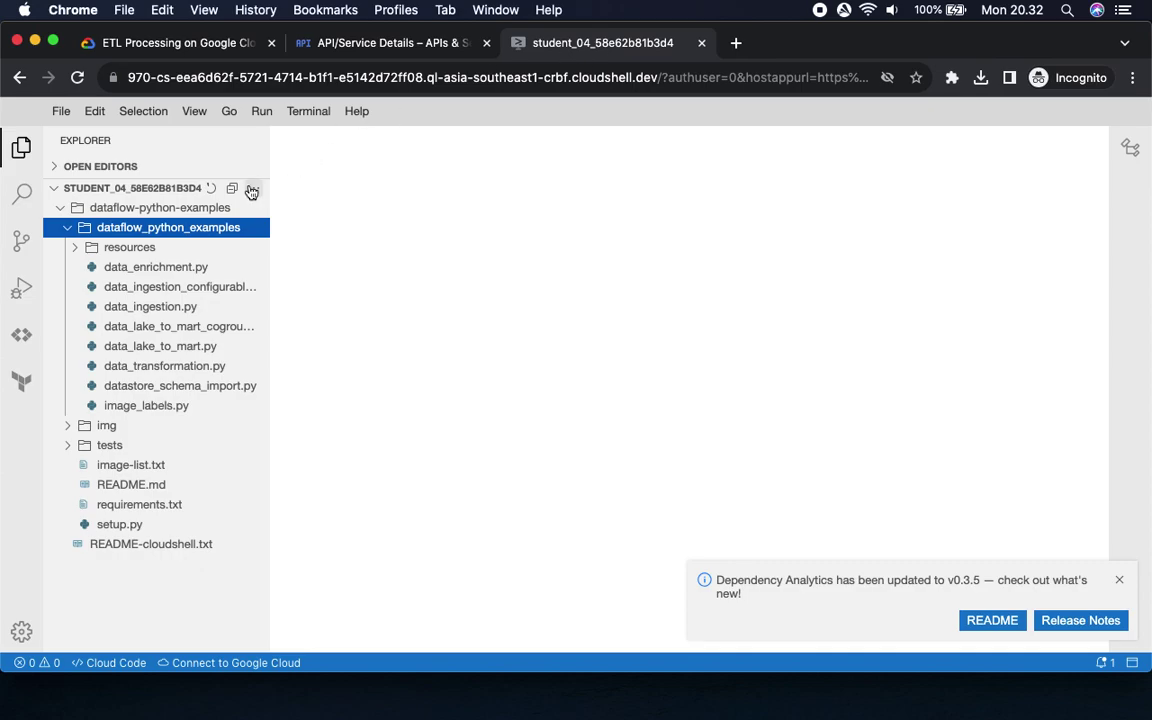
click(170, 308)
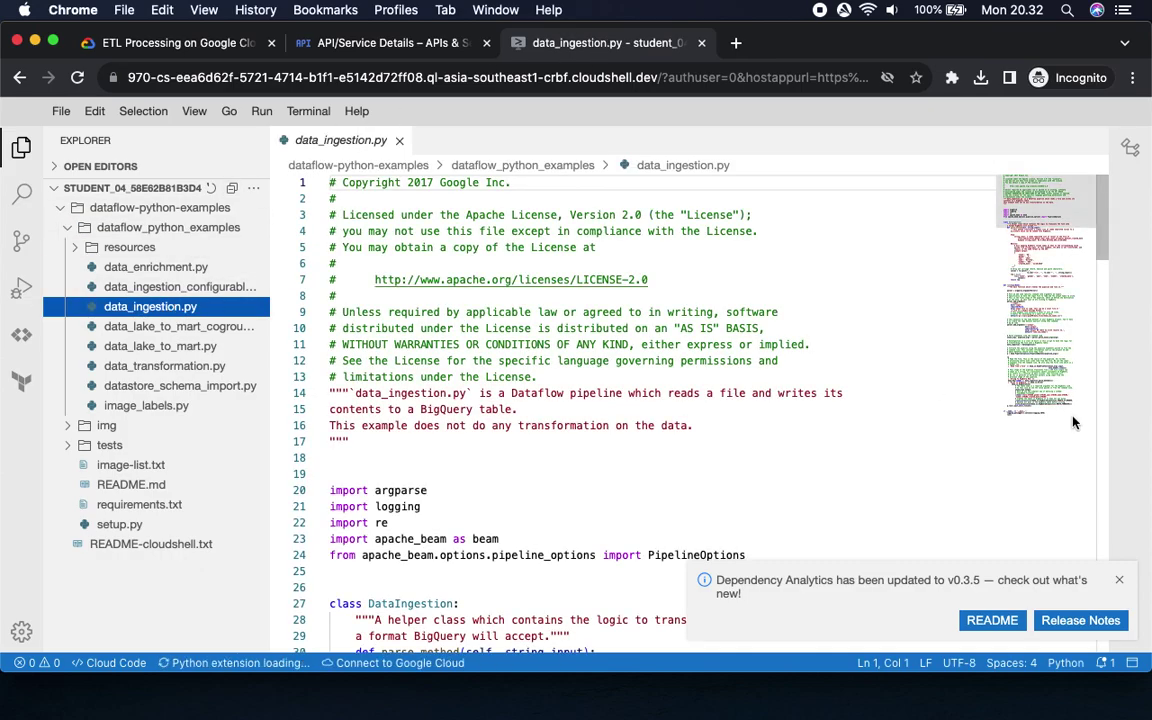
click(1116, 582)
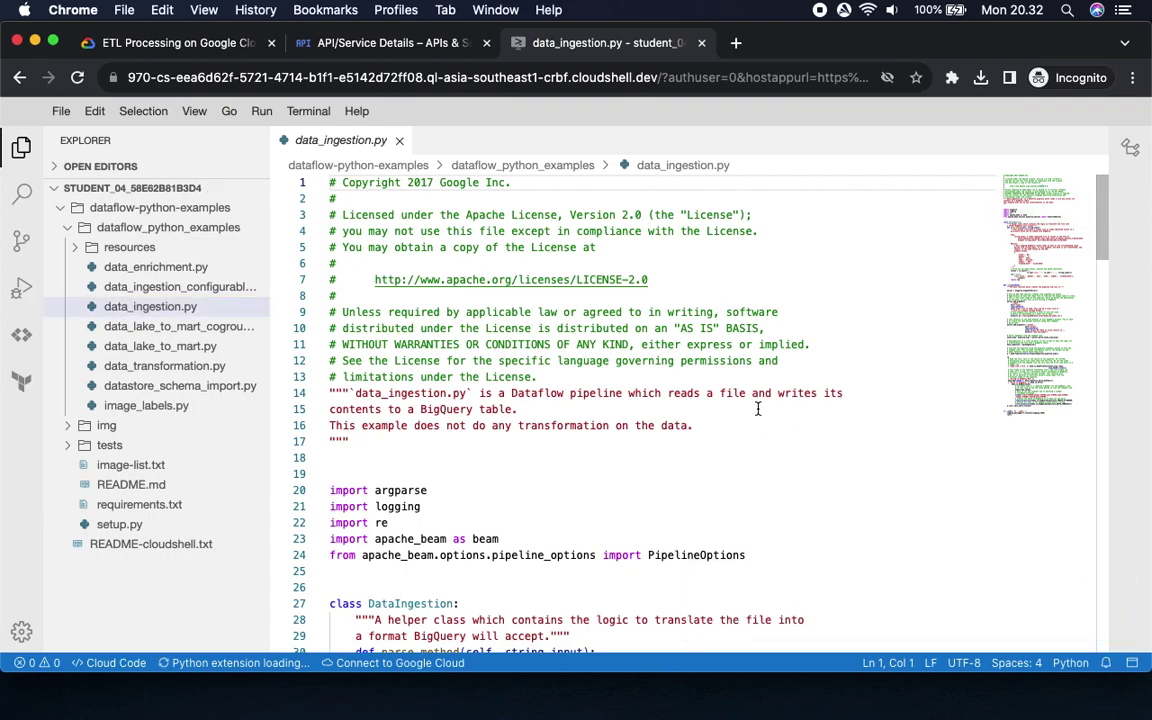
Review Task 8's ingestion pipeline diagram and read through the code and comments of data_ingestion.py to its end.
click(218, 43)
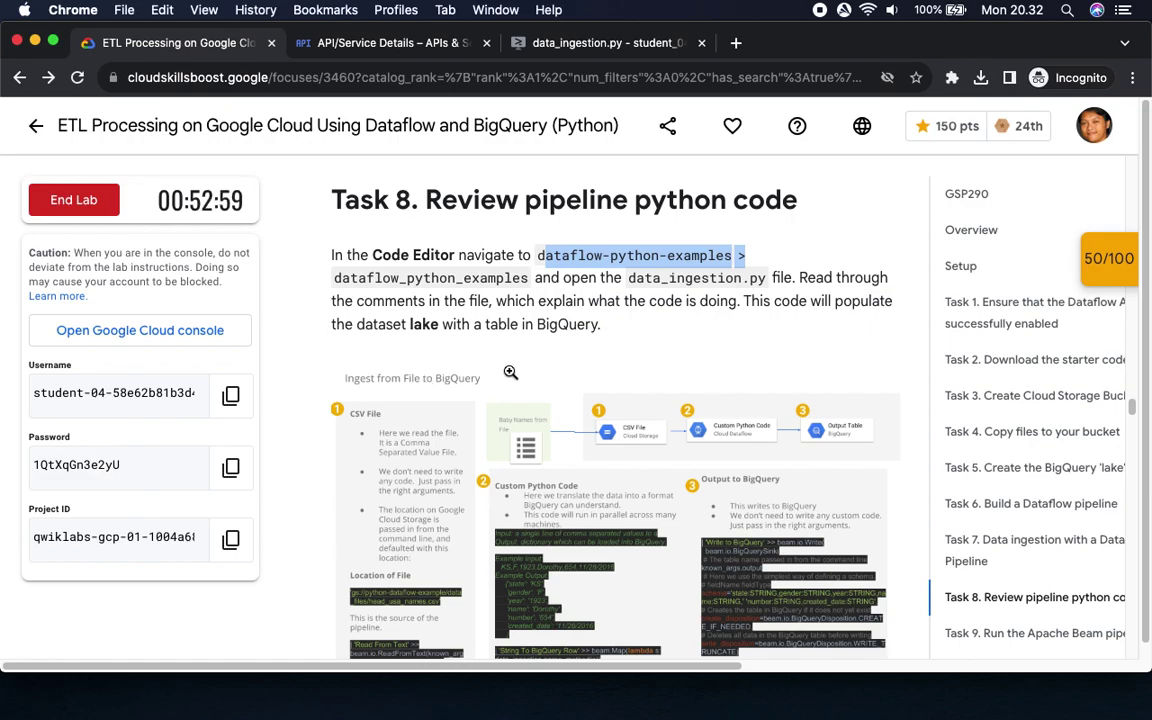
scroll(510, 370, down, 5)
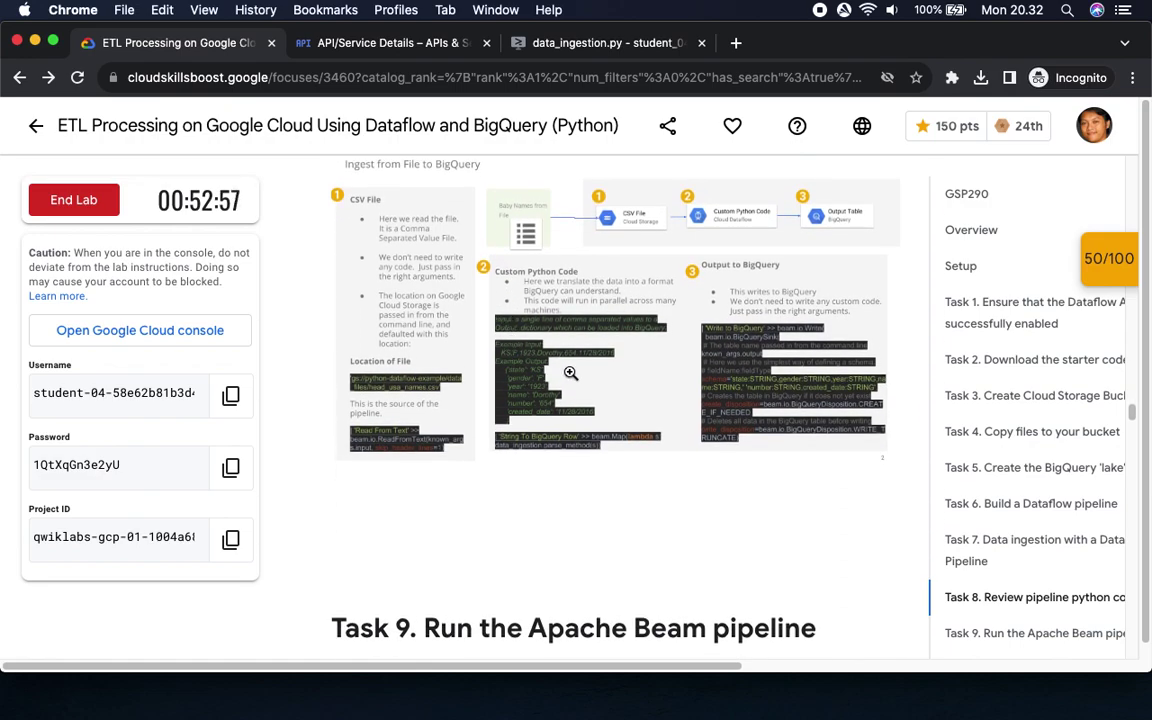
click(560, 43)
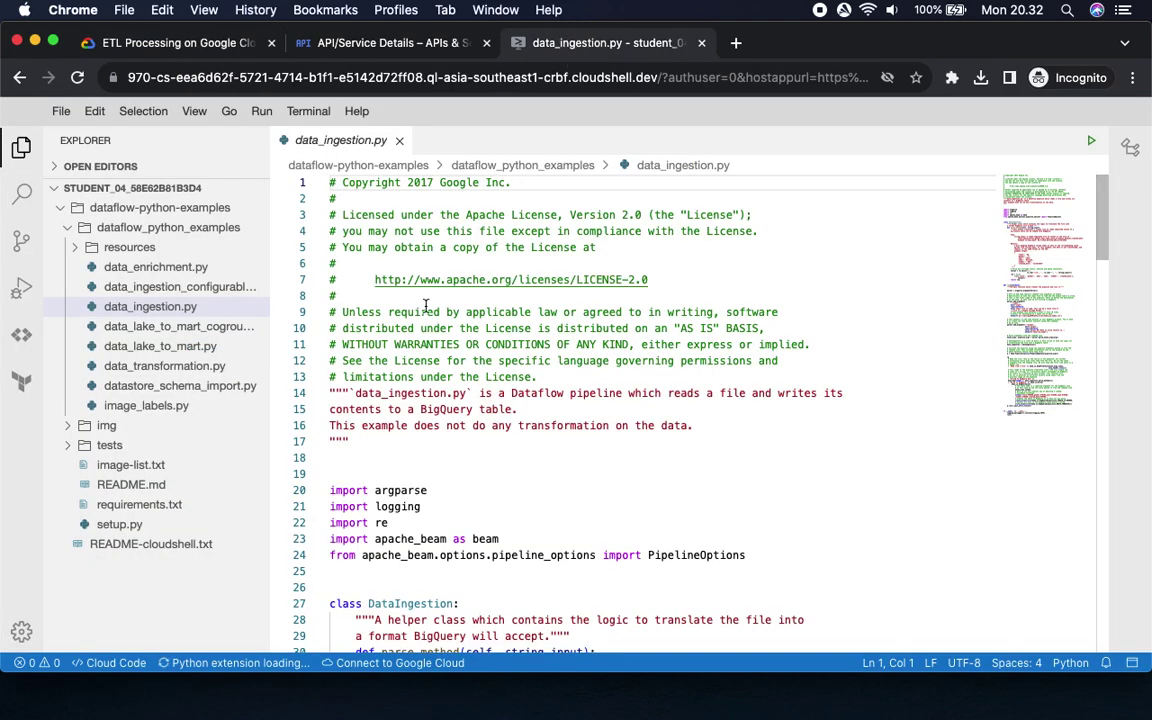
scroll(416, 538, down, 5)
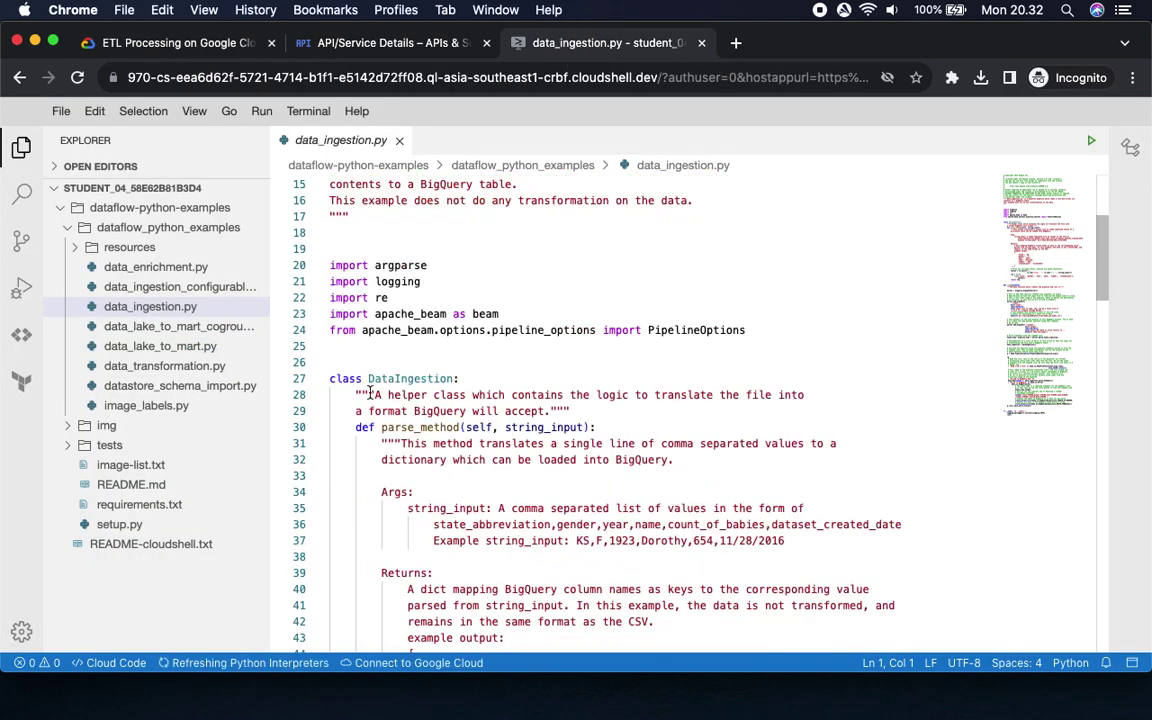
scroll(445, 495, down, 10)
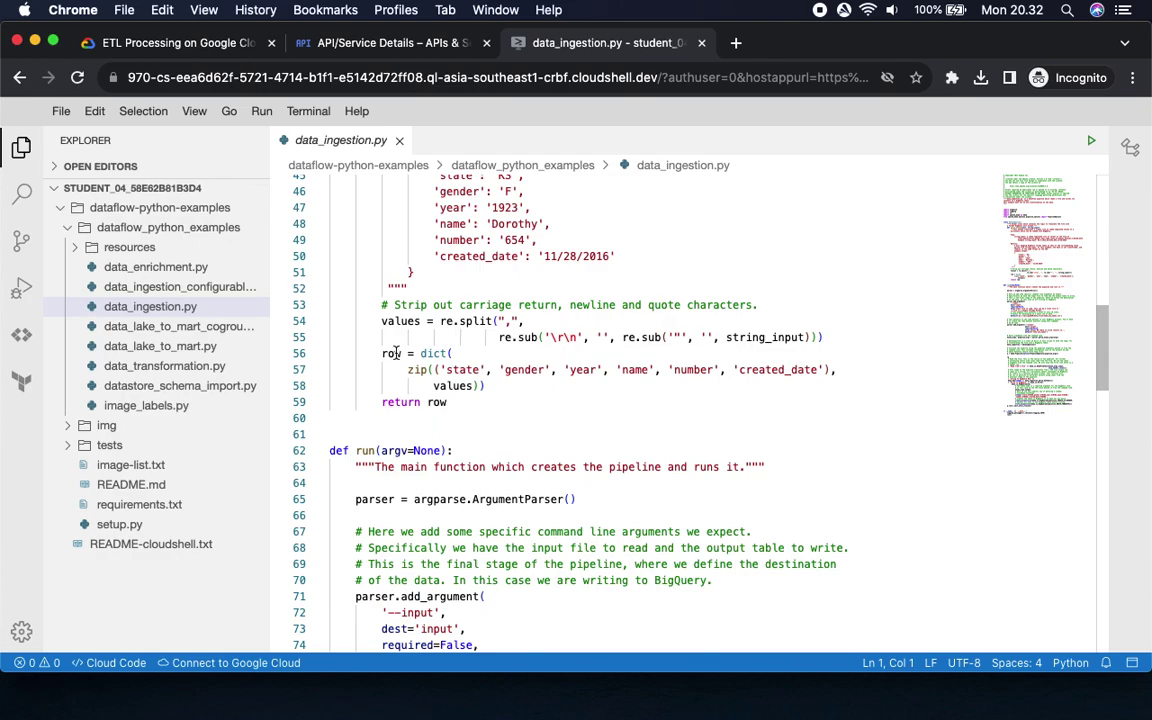
scroll(416, 428, down, 7)
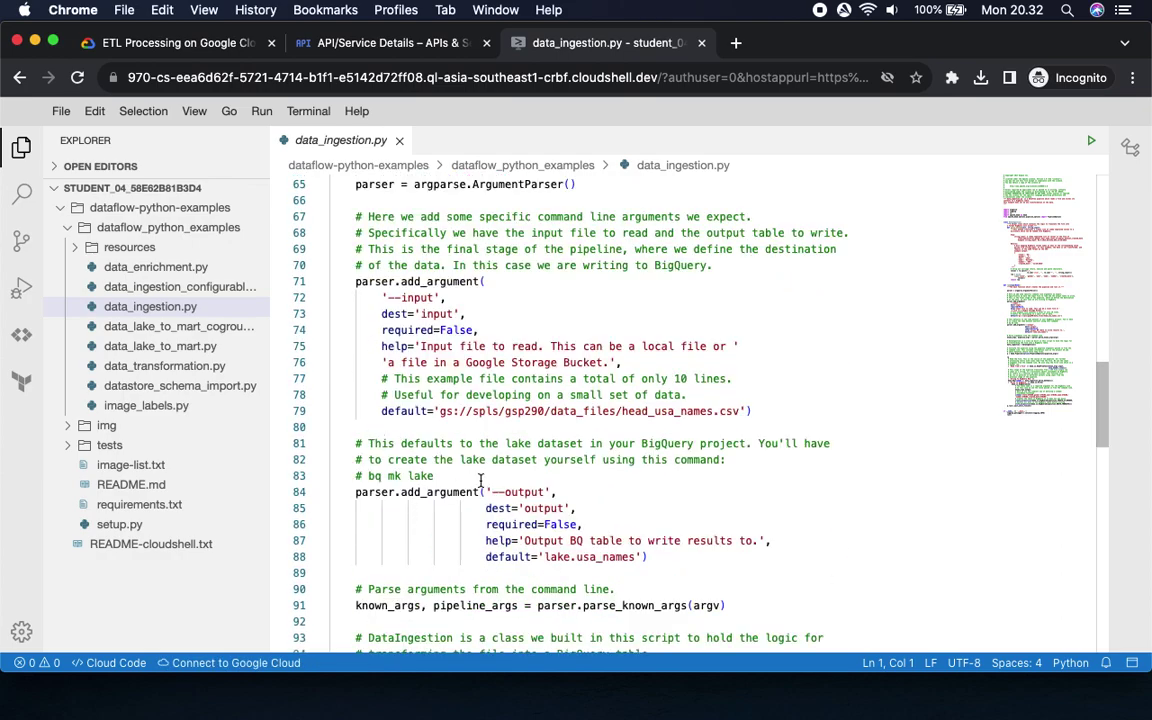
scroll(470, 465, down, 20)
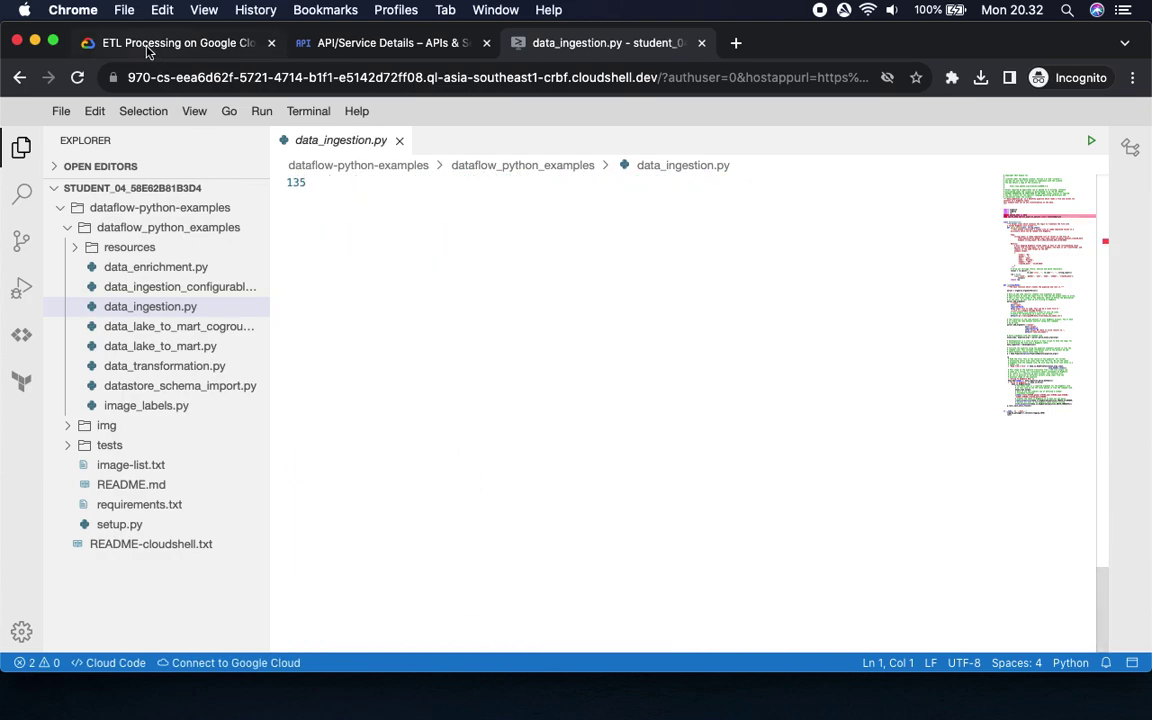
Start a Python 3.8 Docker container in the Cloud Shell terminal with Task 9's docker run command, mounting dataflow-python-examples as /dataflow.
click(148, 45)
scroll(566, 563, down, 5)
scroll(566, 563, down, 5)
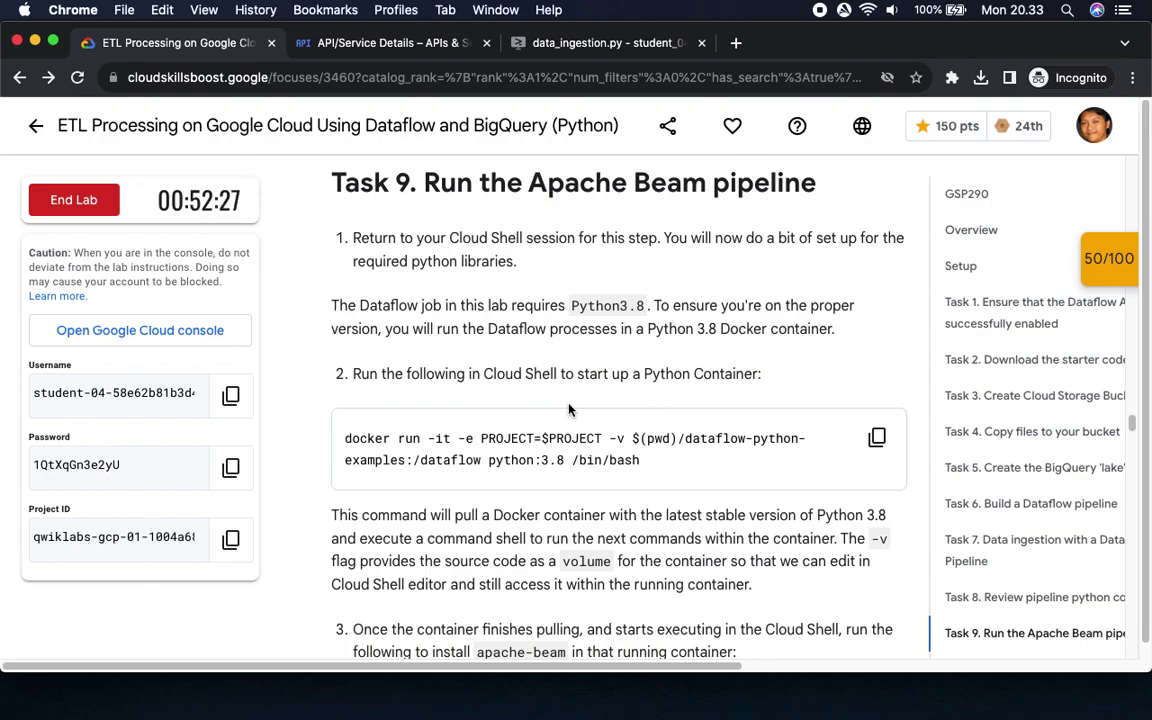
click(878, 438)
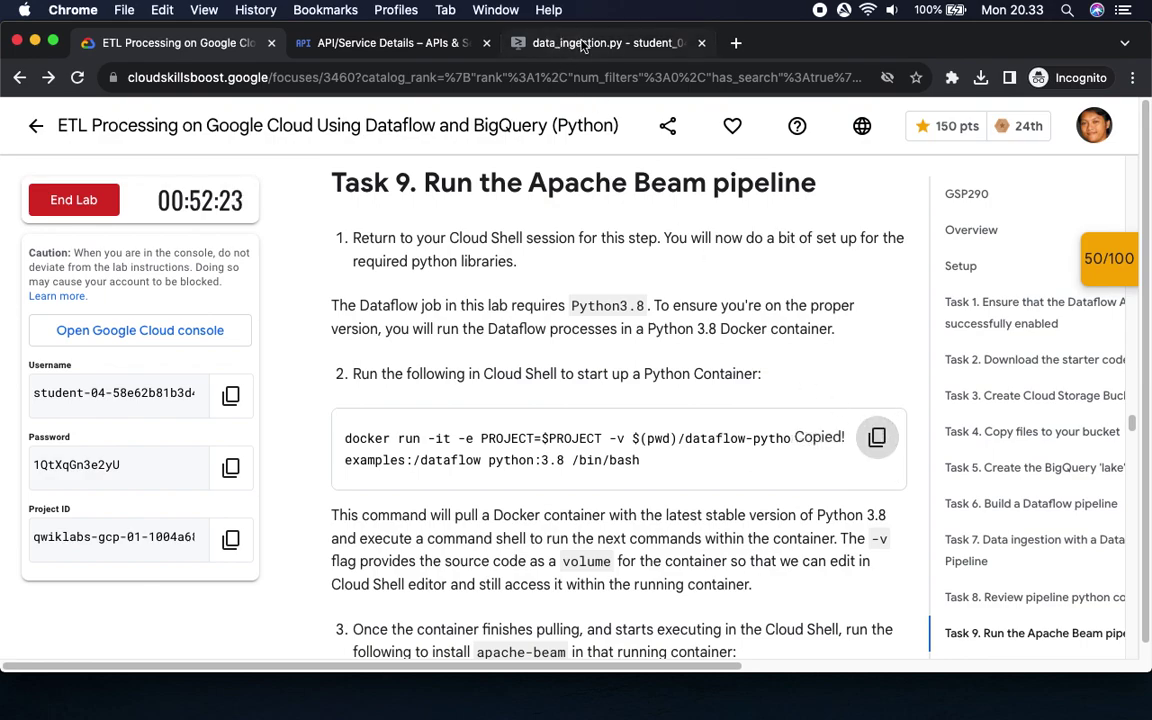
click(582, 43)
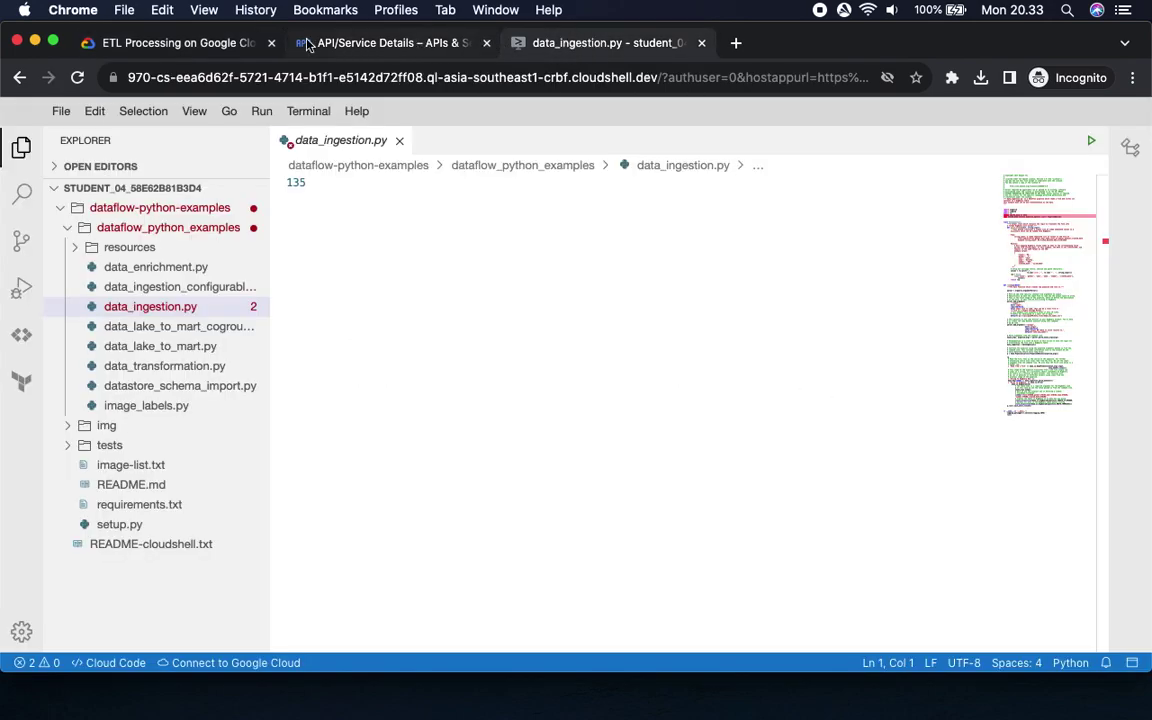
click(186, 44)
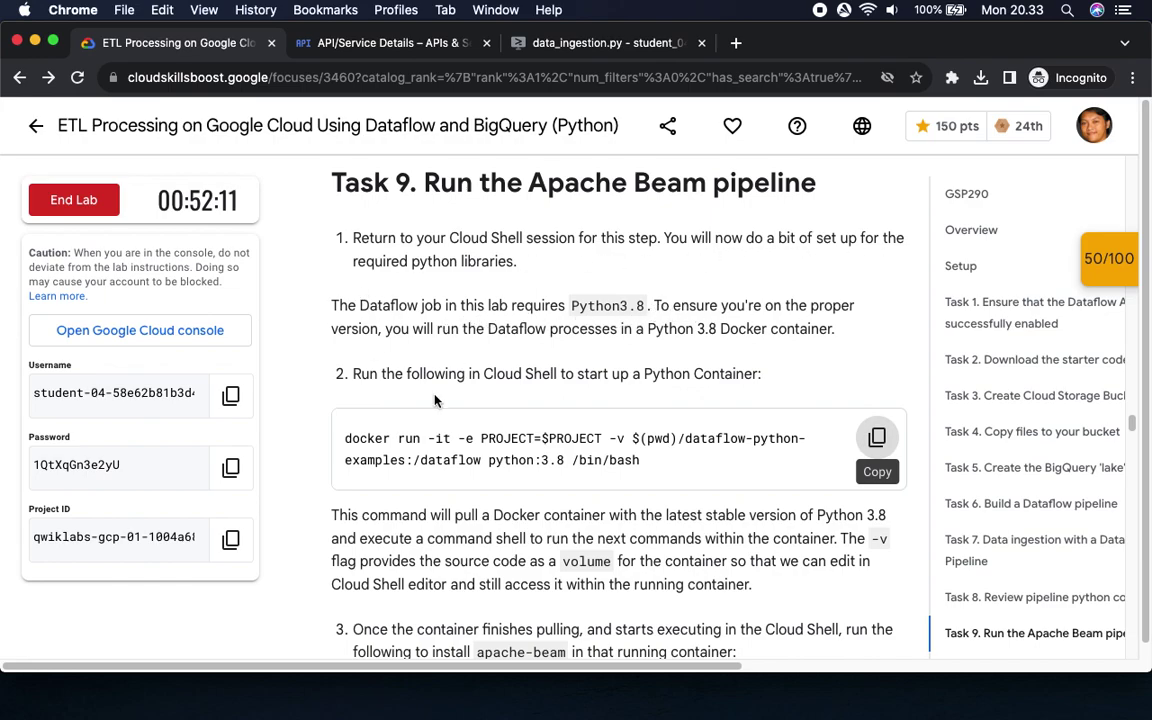
click(877, 437)
click(405, 45)
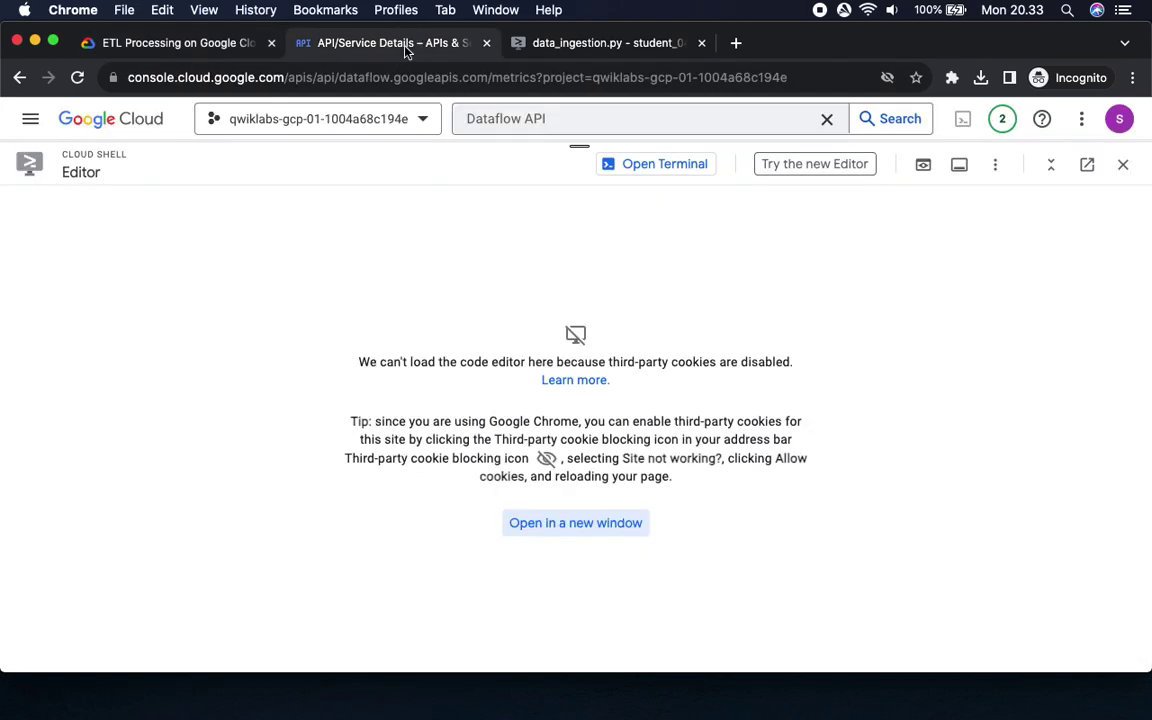
click(663, 165)
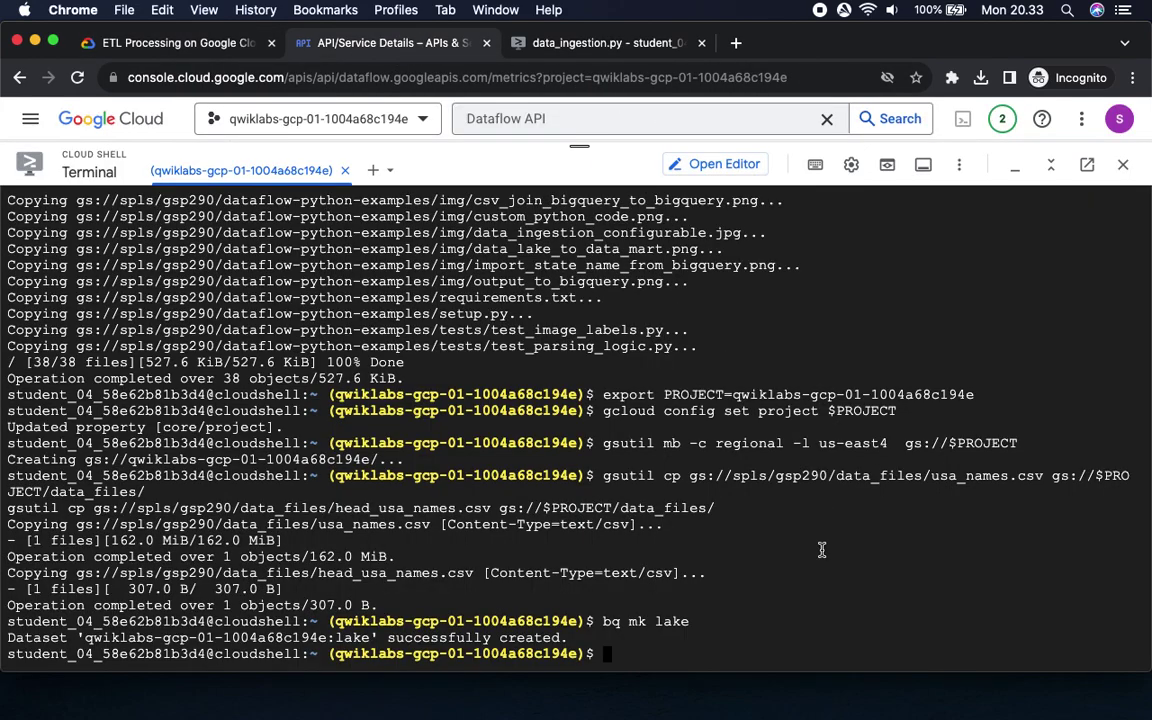
key(super+v)
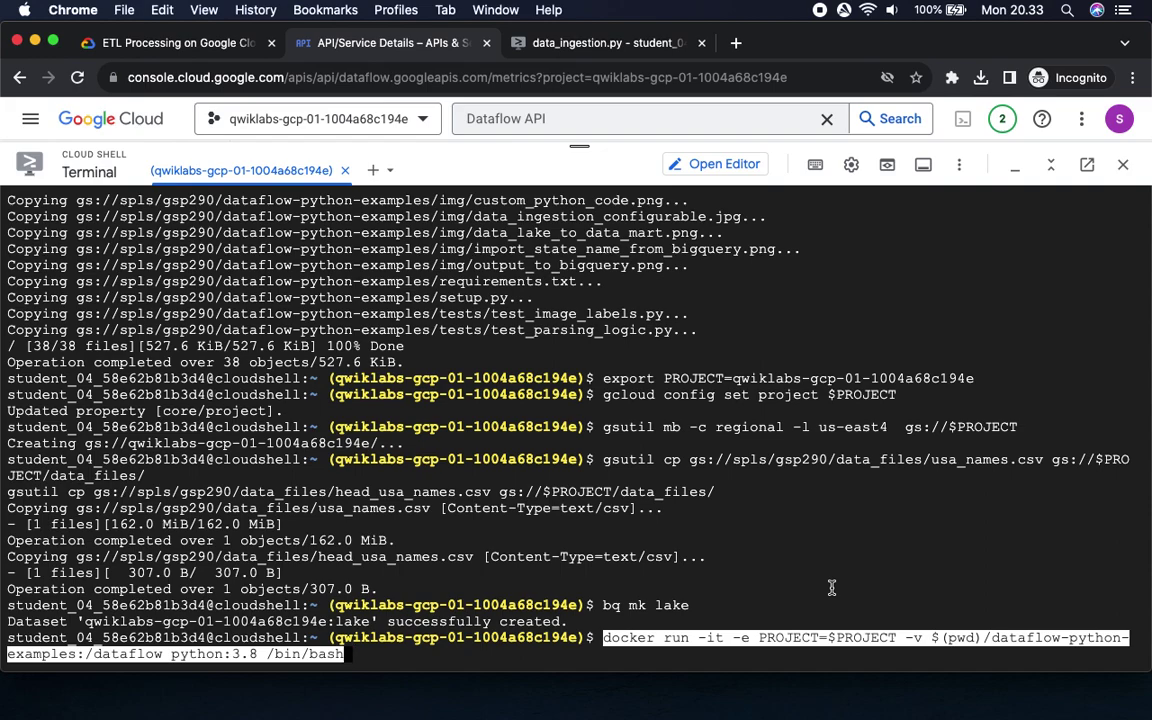
key(Return)
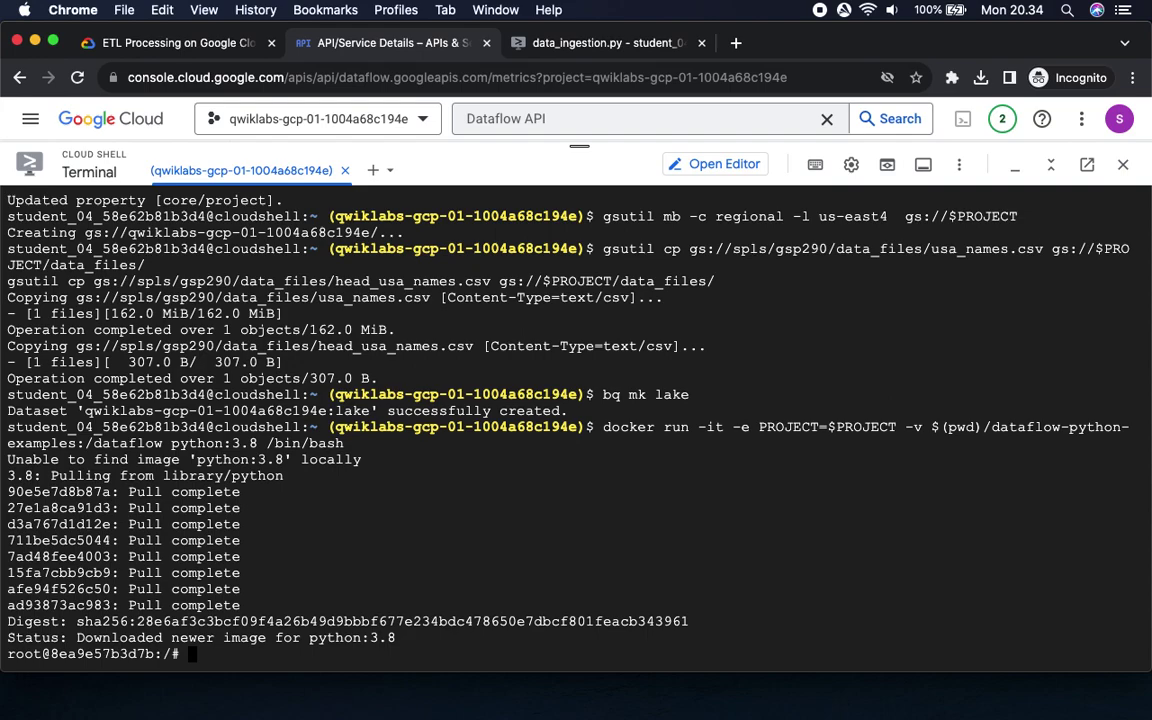
Install apache-beam[gcp]==2.24.0 with pip inside the running container, using the command from Task 9.
click(180, 43)
scroll(700, 485, down, 3)
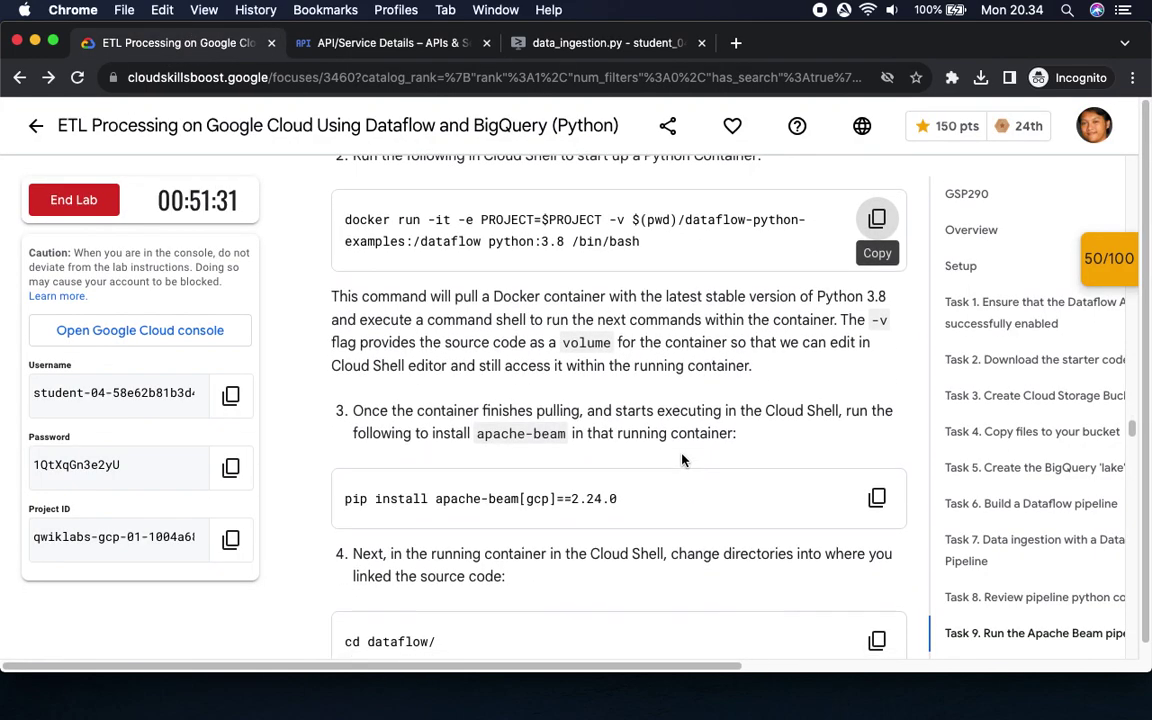
click(877, 498)
click(388, 45)
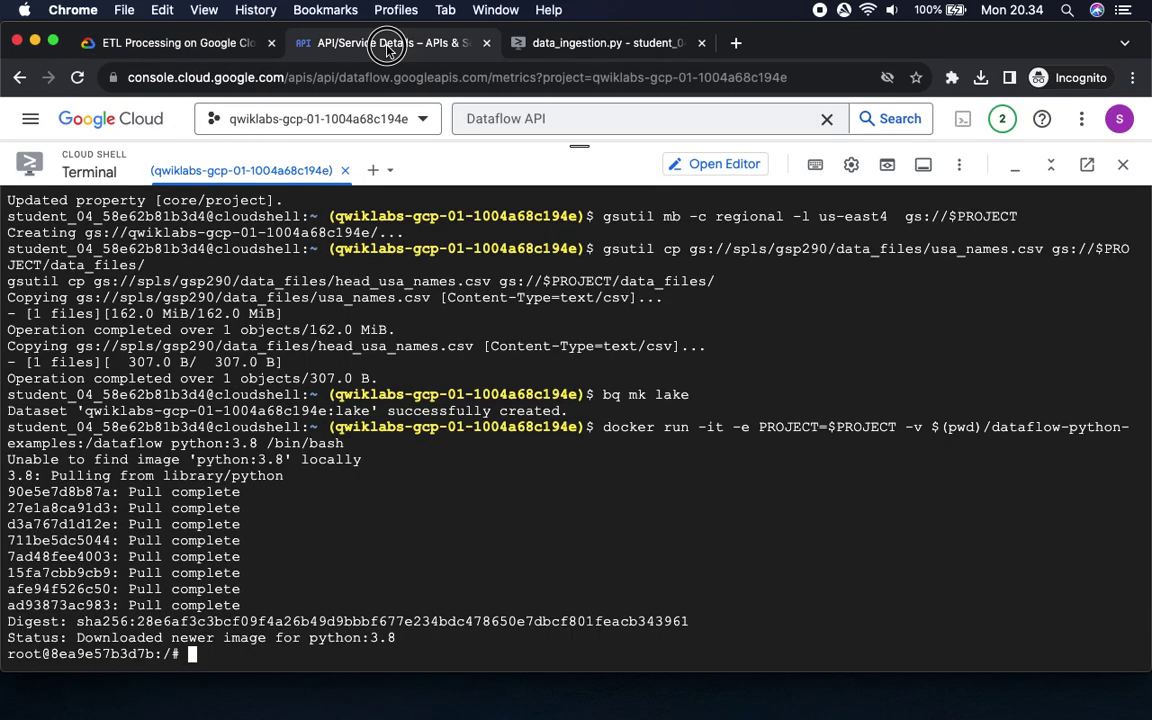
key(super+v)
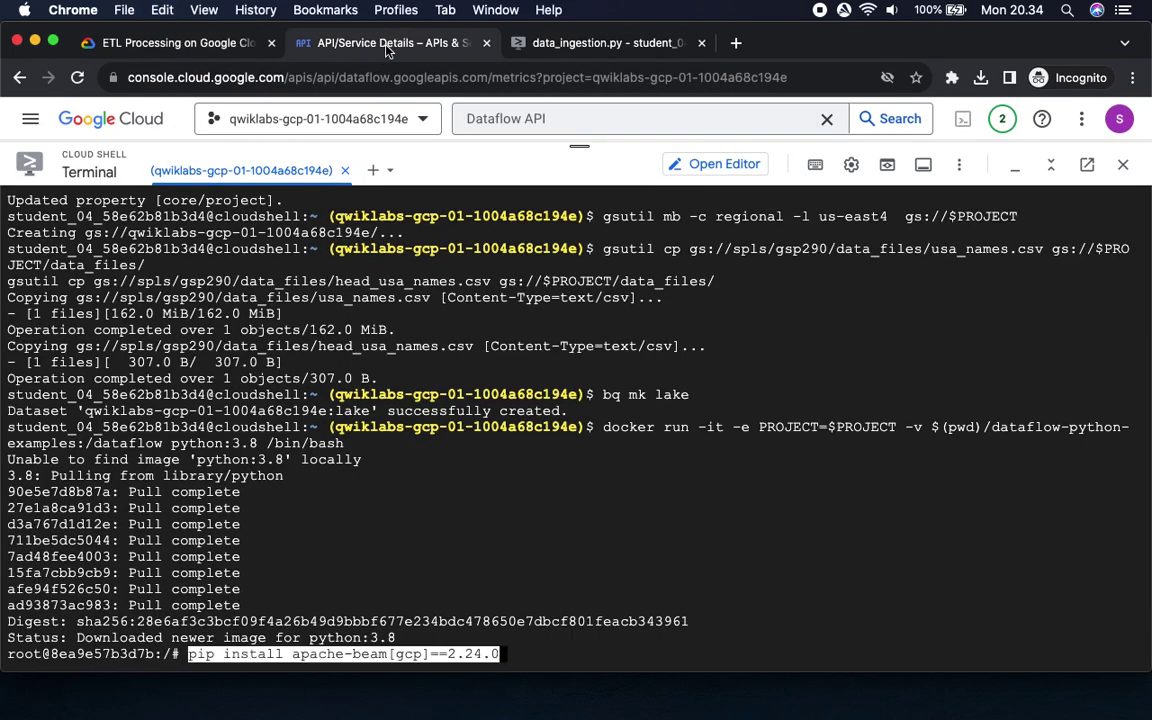
key(Return)
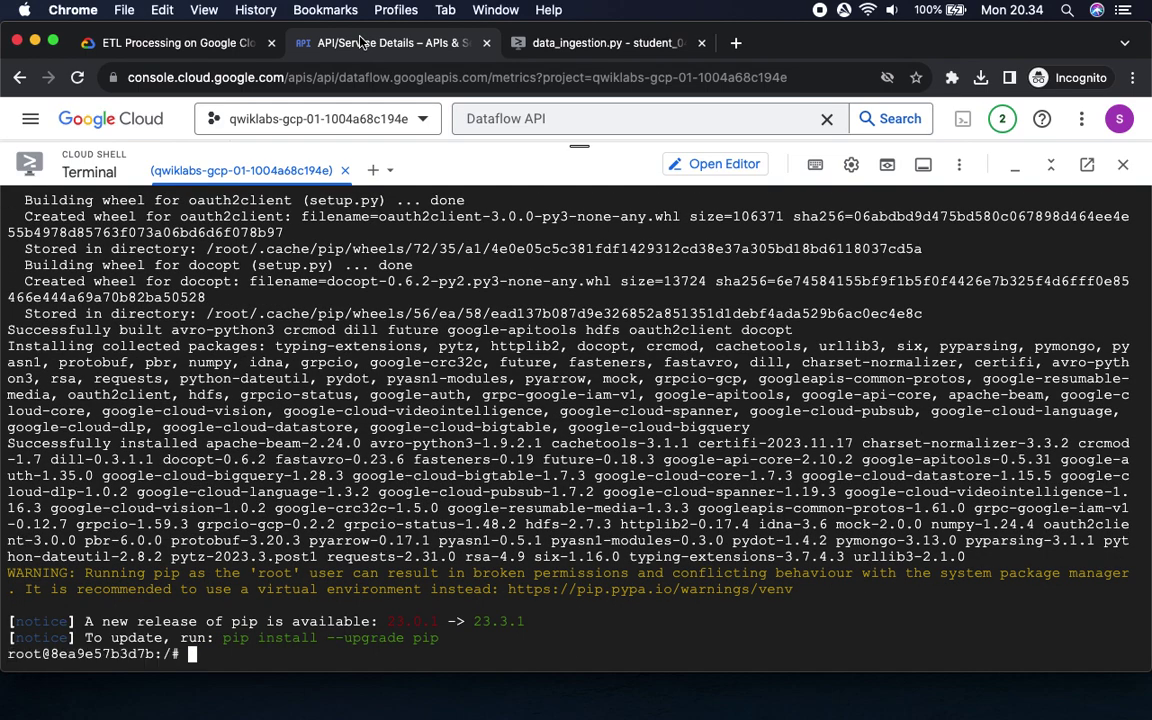
Change to the linked source code directory in the container with cd dataflow/, as given in Task 9.
click(122, 40)
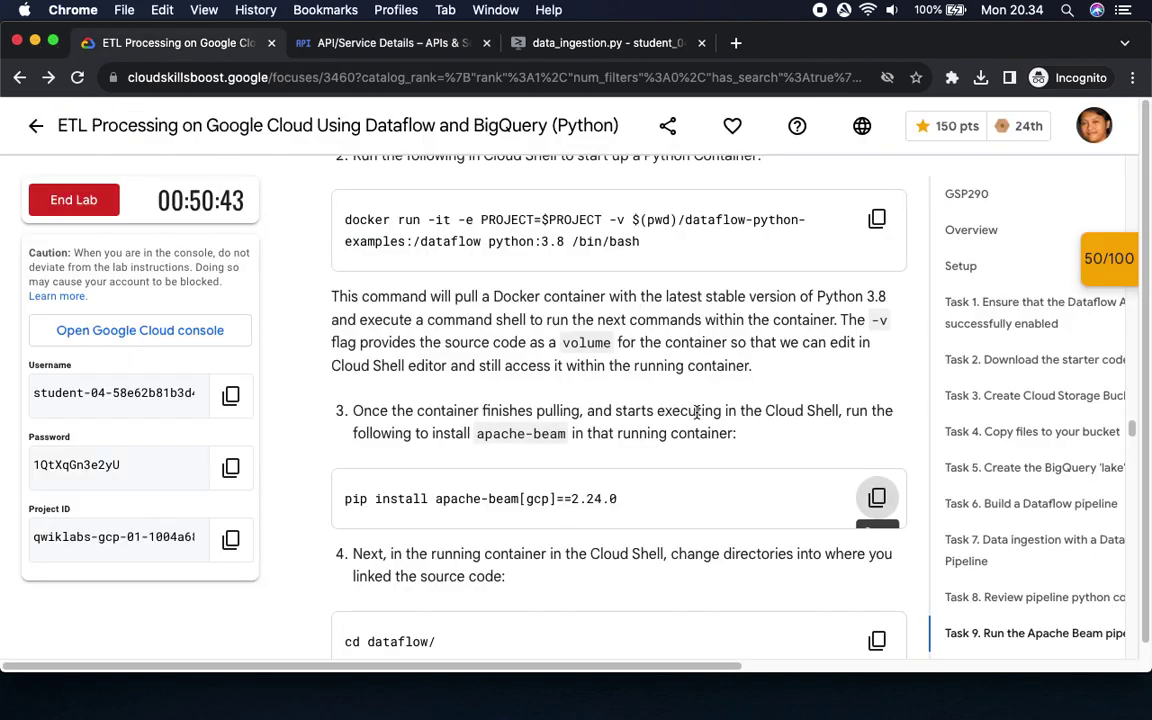
scroll(697, 418, down, 5)
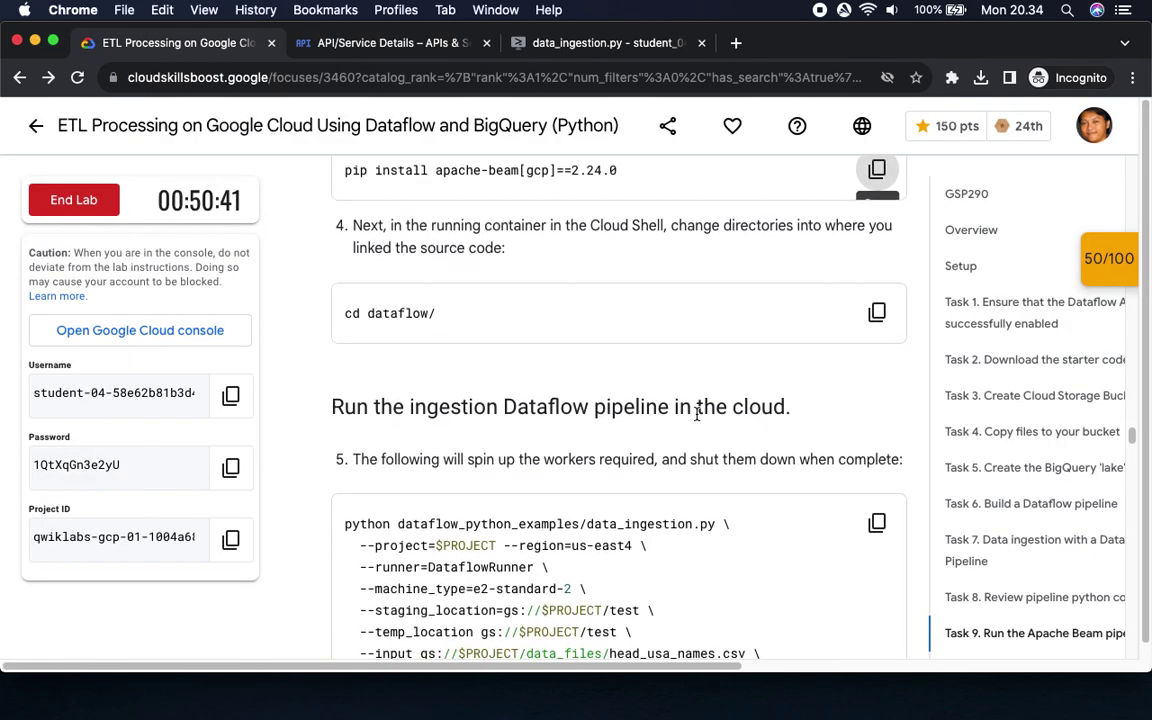
scroll(697, 415, down, 1)
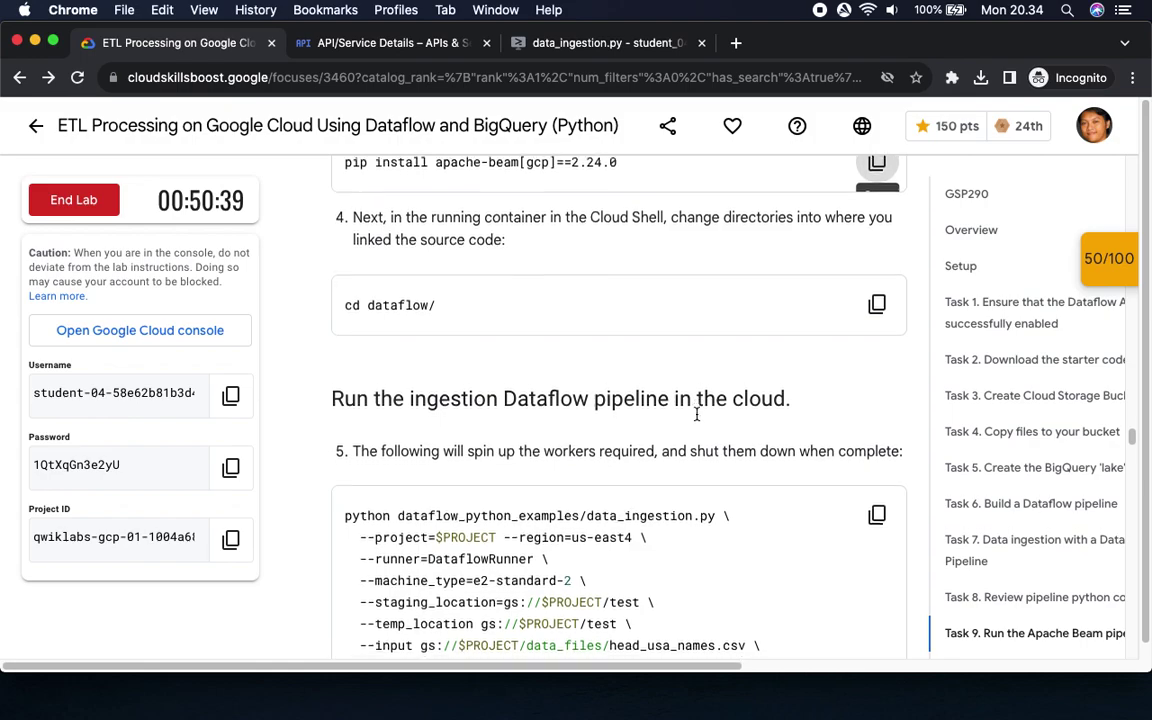
click(877, 278)
click(333, 43)
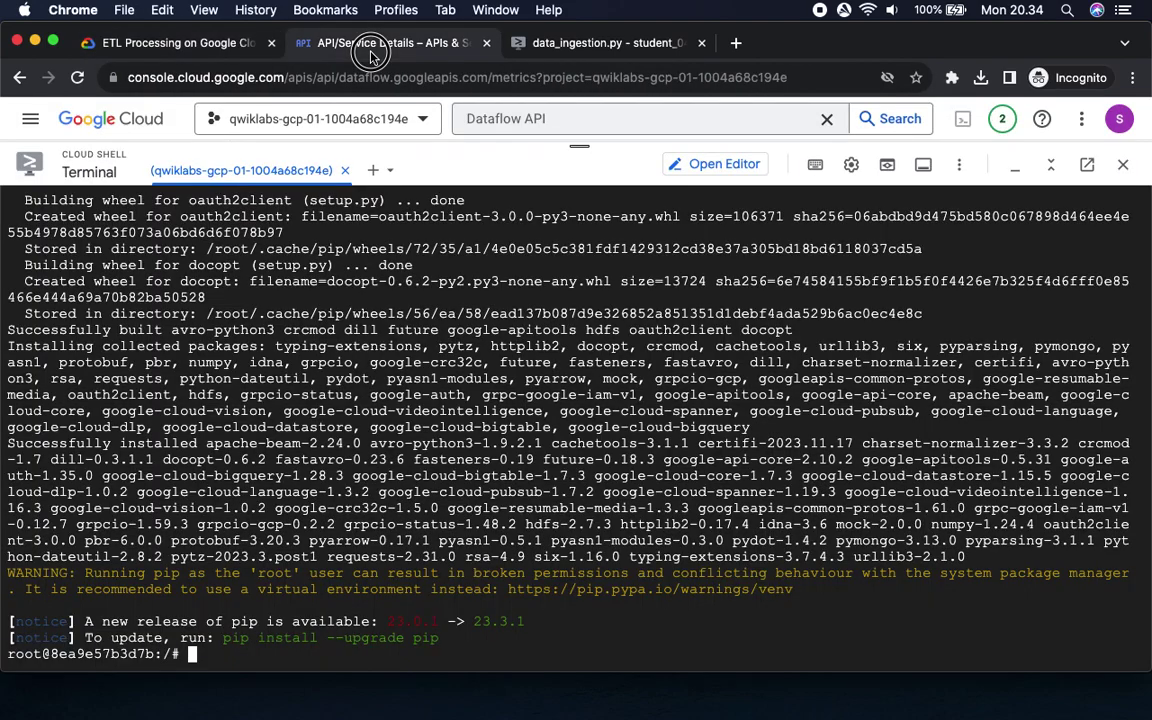
key(super+v)
key(Return)
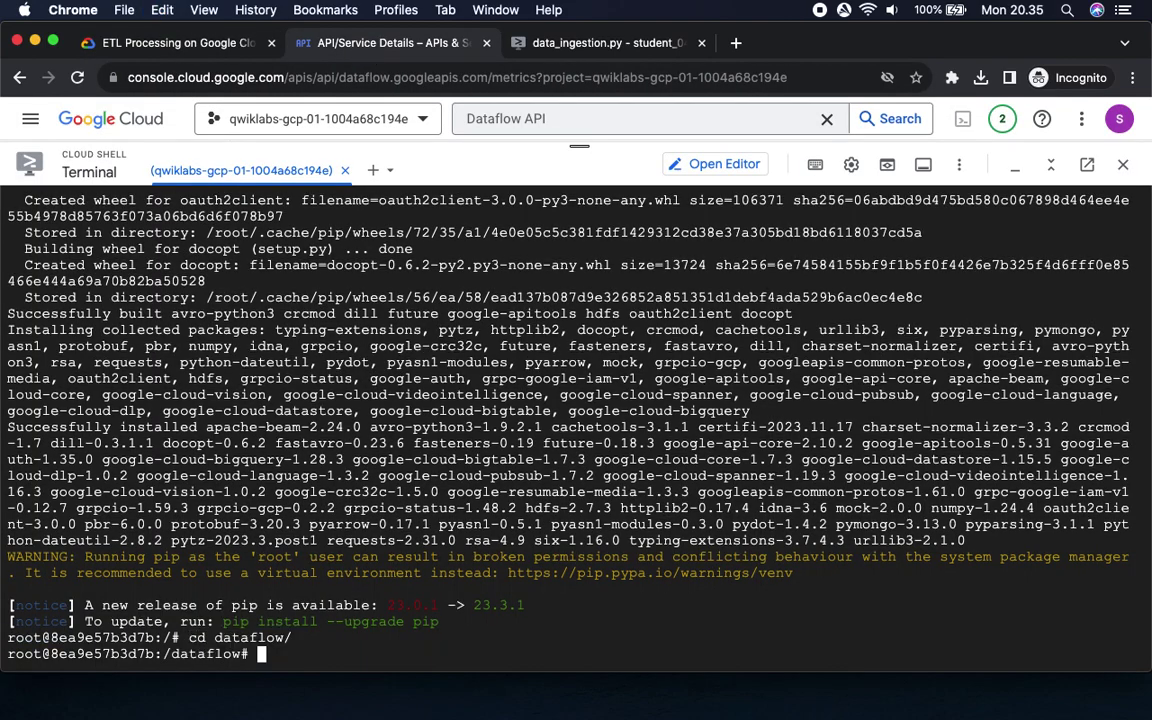
Run data_ingestion.py with Task 9's command, using DataflowRunner, region us-east4, machine type e2-standard-2 and head_usa_names.csv as input.
click(172, 42)
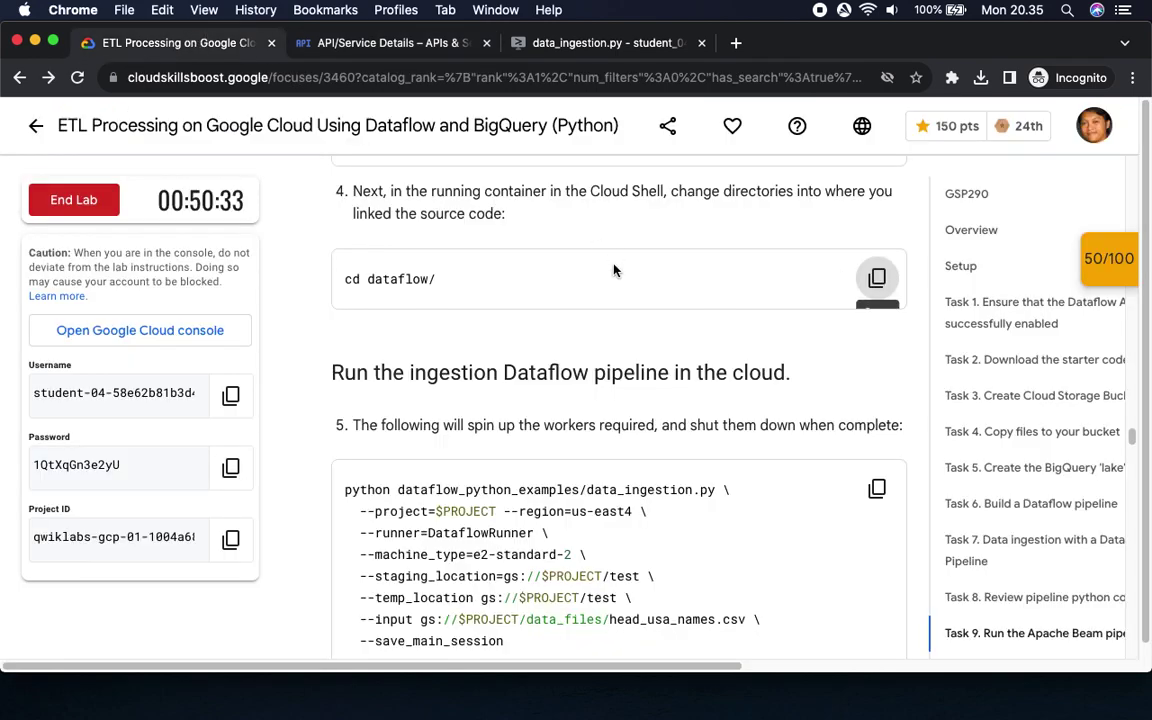
scroll(613, 300, down, 3)
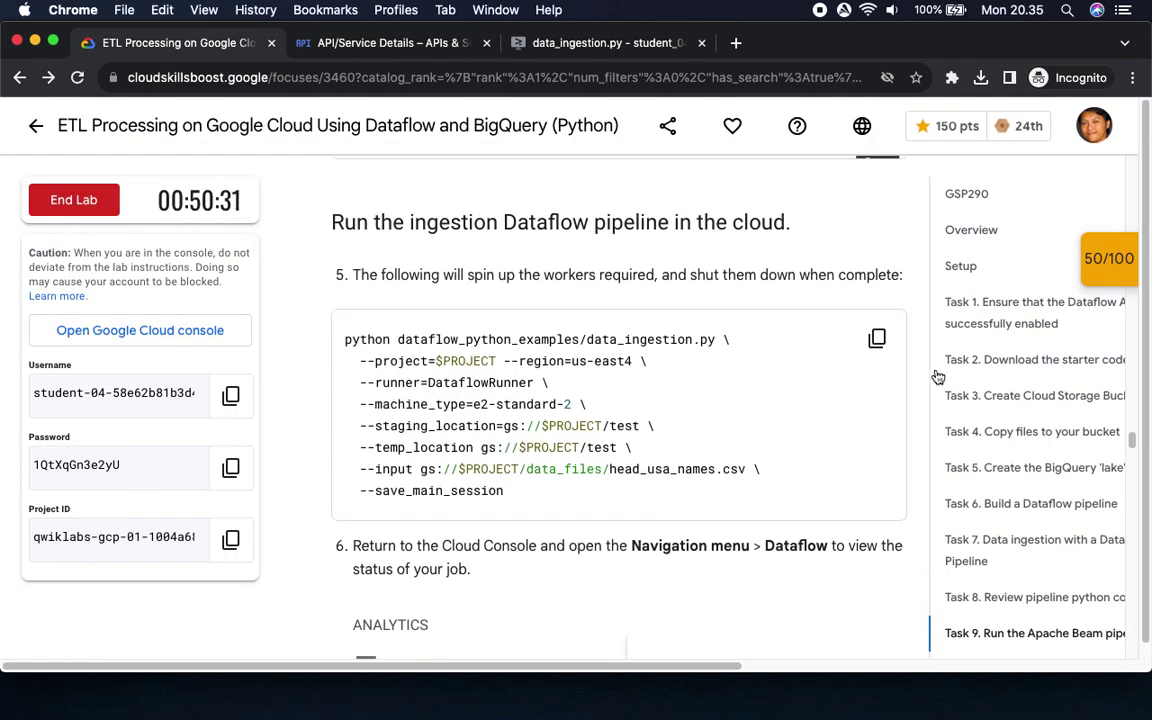
click(877, 339)
click(350, 46)
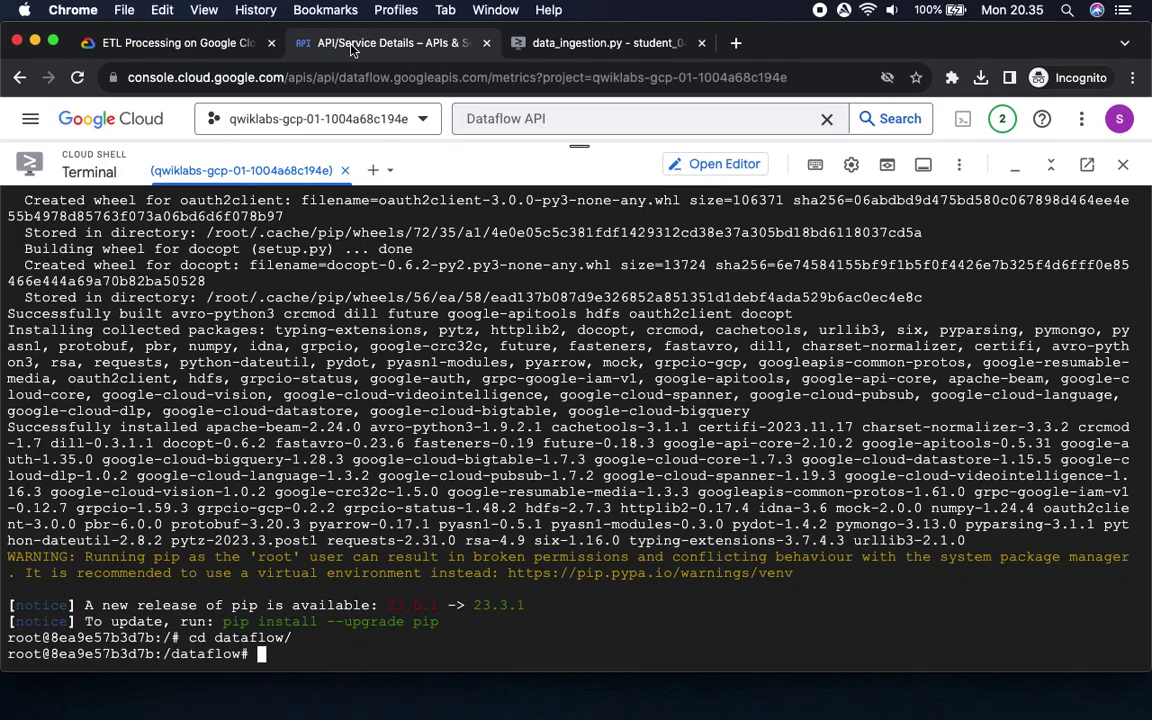
key(super+v)
key(Return)
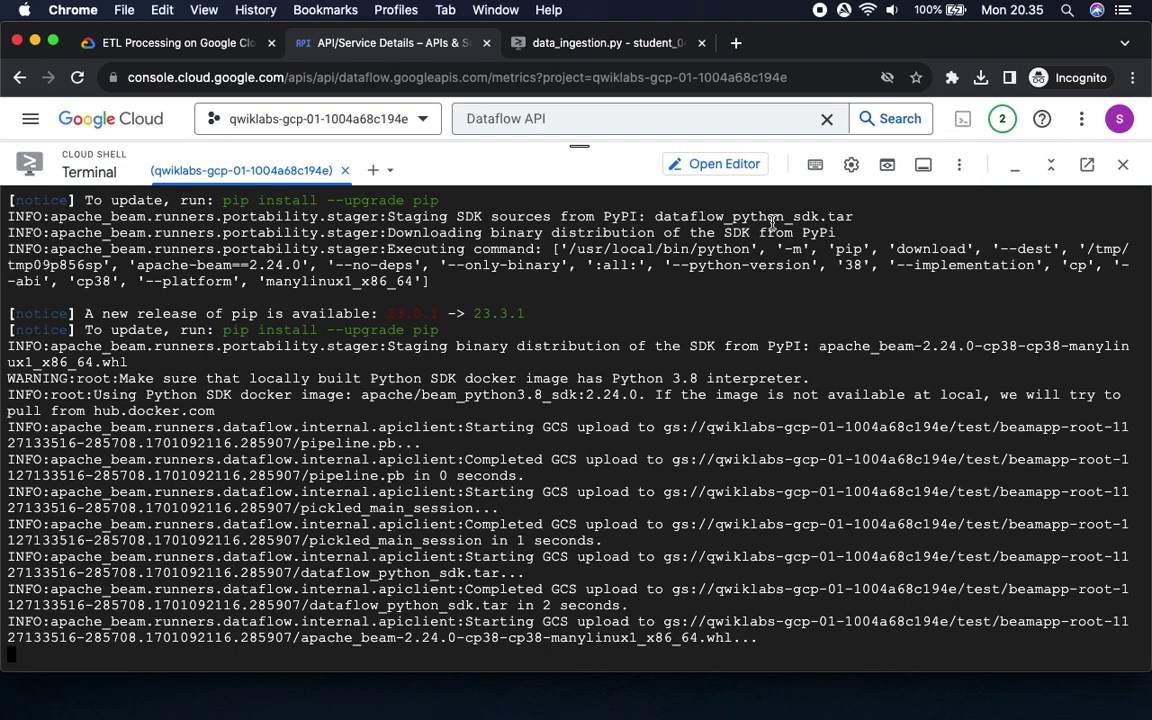
Open the project's Dataflow Jobs page in a separate browser tab, following step 6 of Task 9's instructions.
click(195, 38)
scroll(705, 474, down, 1)
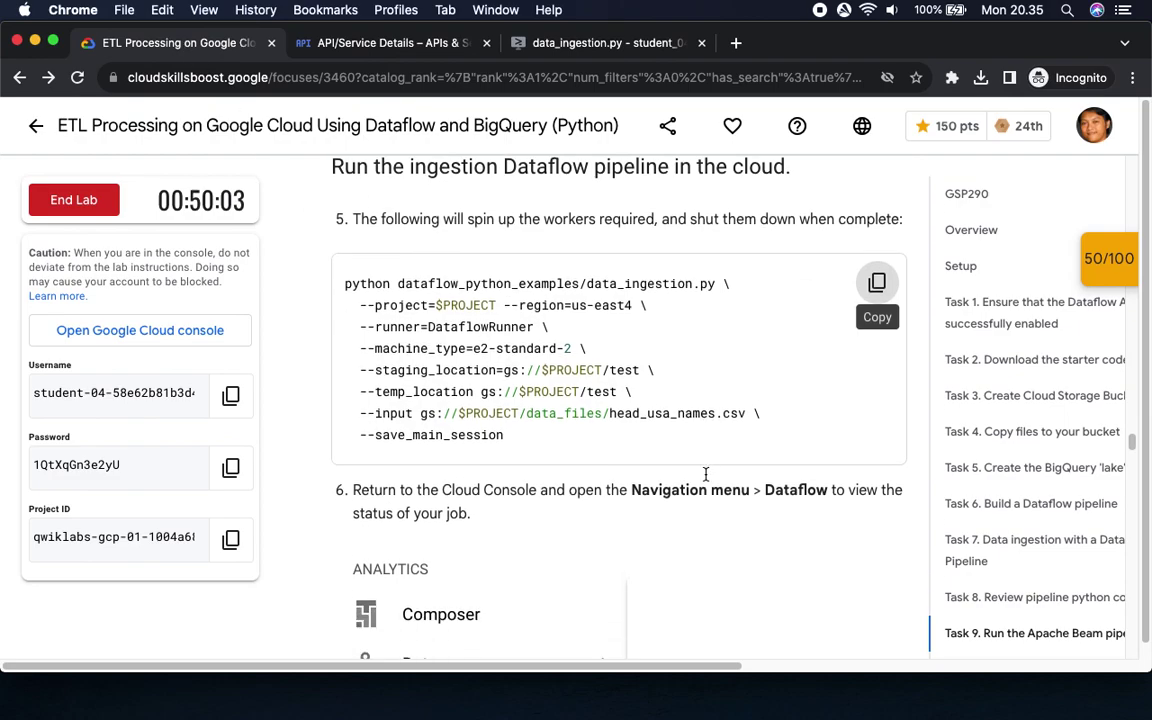
scroll(705, 474, down, 1)
drag(446, 405, 869, 437)
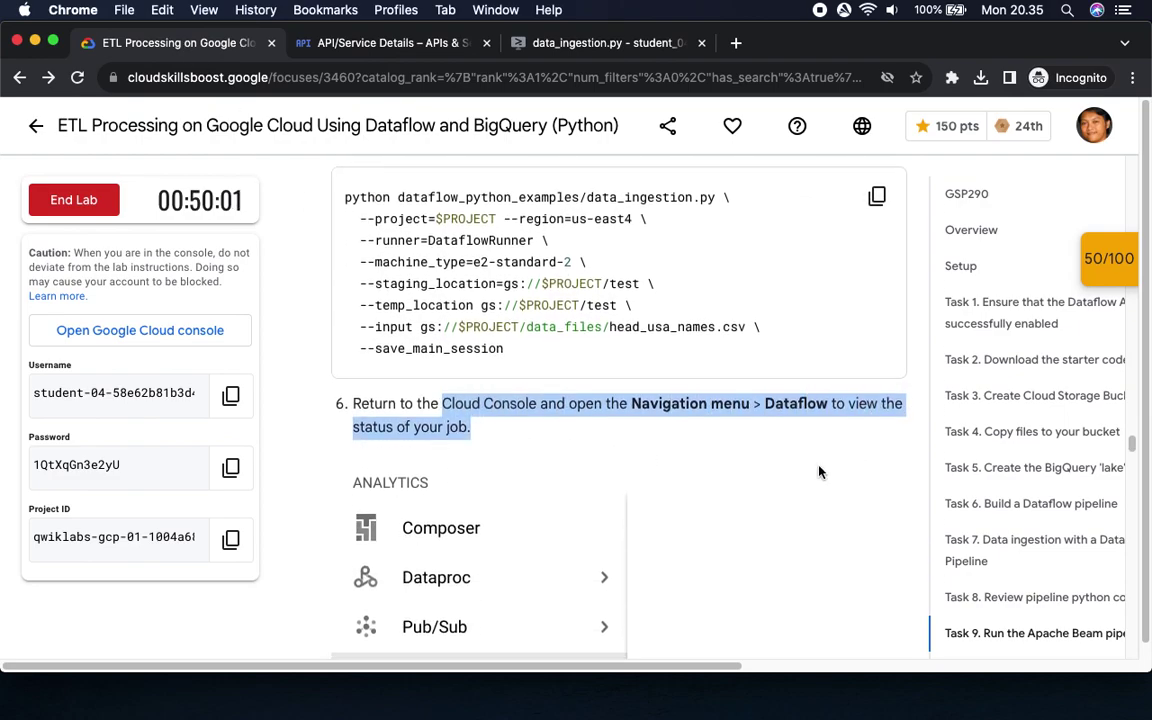
scroll(818, 471, down, 3)
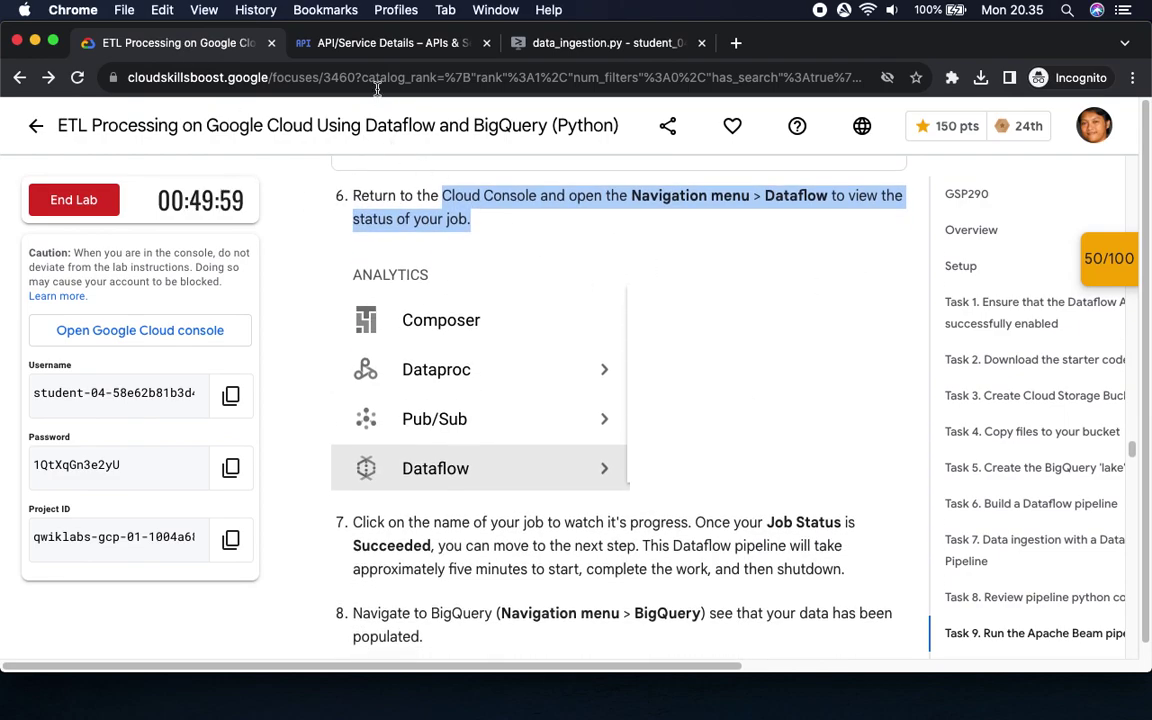
click(329, 43)
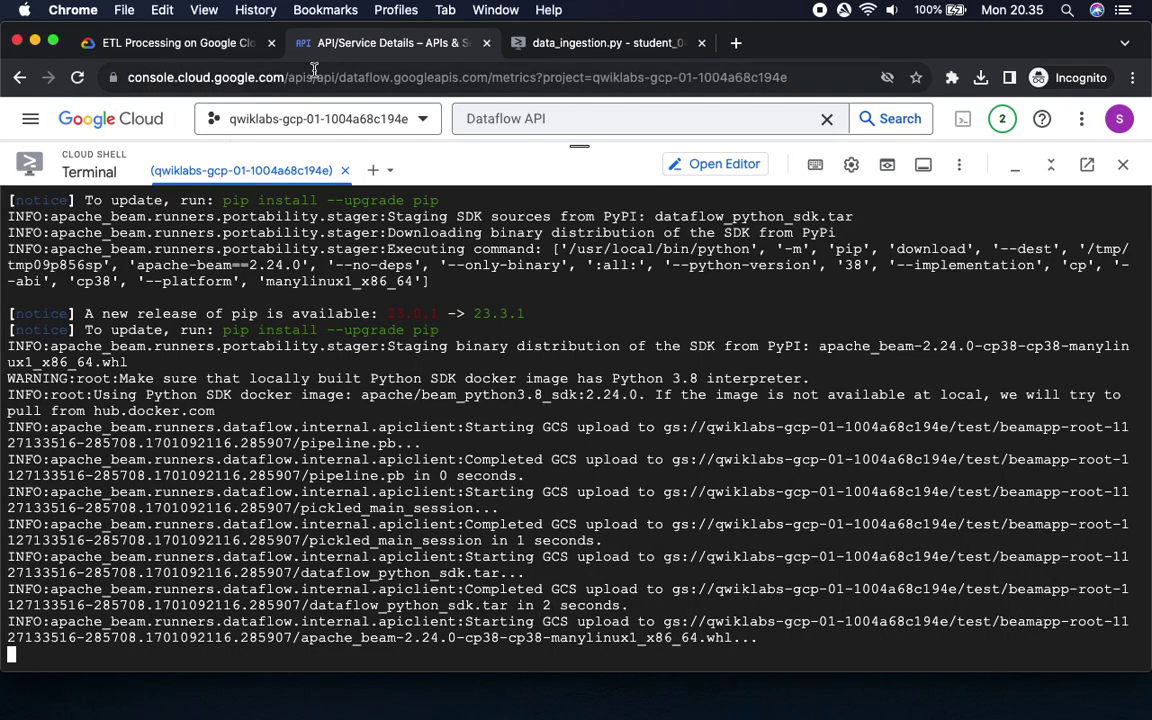
click(29, 119)
scroll(96, 533, down, 3)
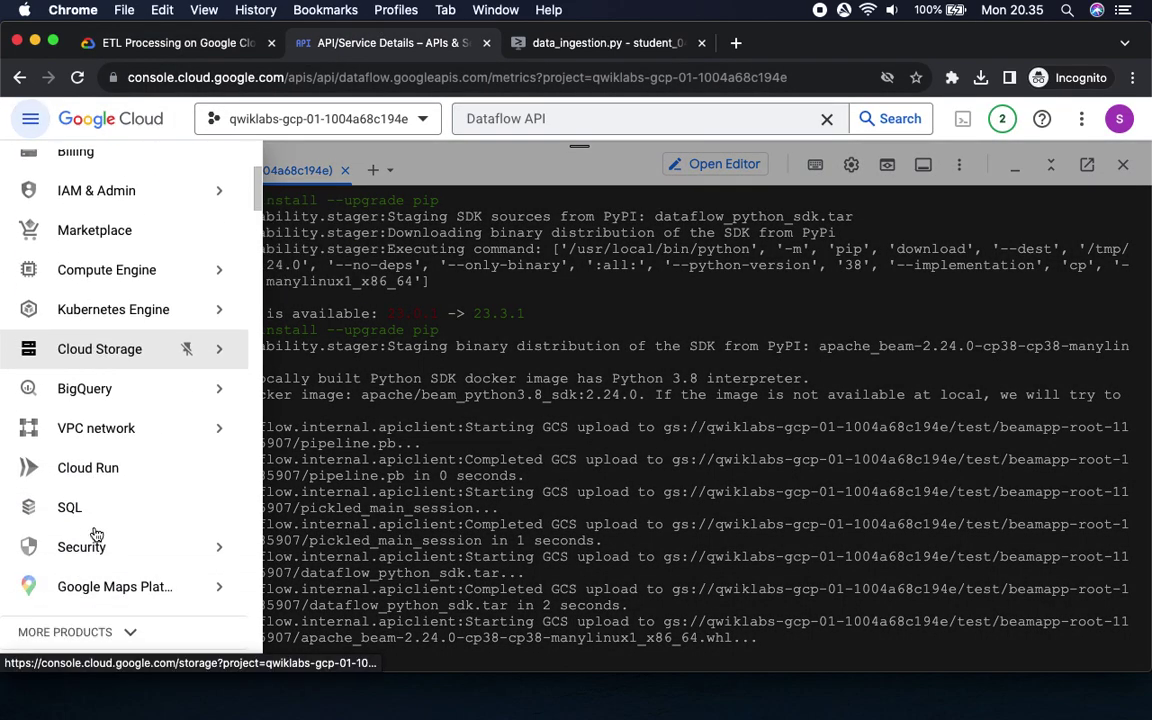
click(113, 545)
scroll(115, 546, down, 3)
scroll(117, 546, down, 10)
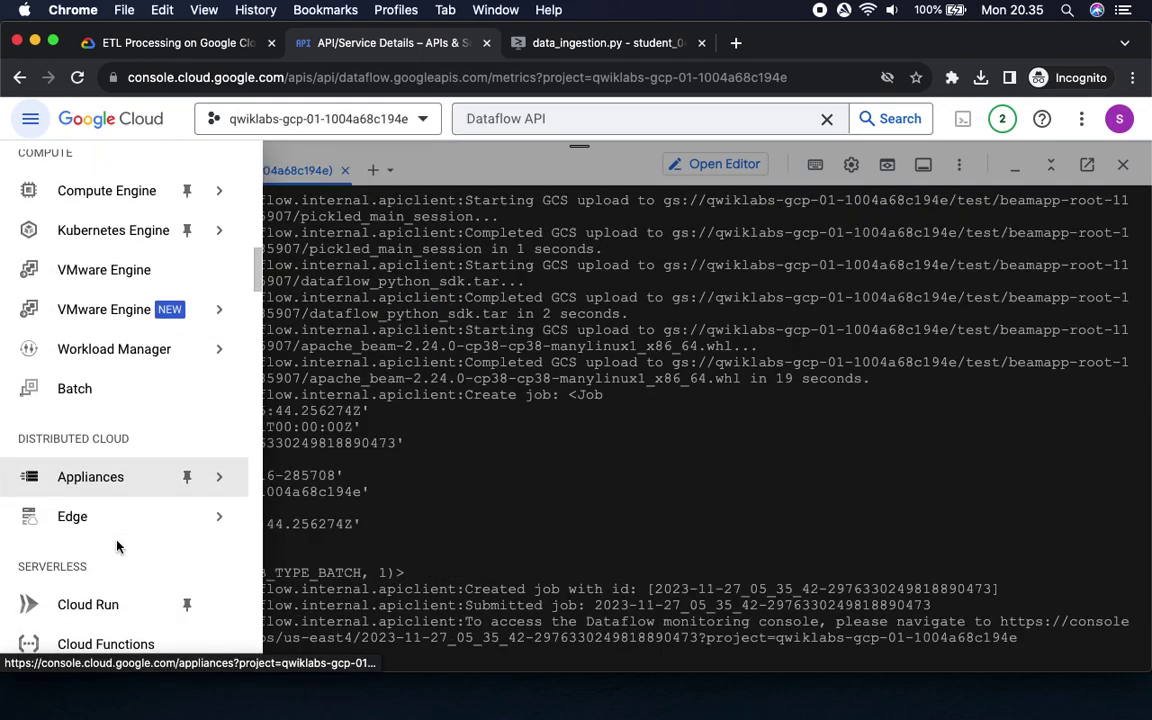
scroll(117, 546, down, 8)
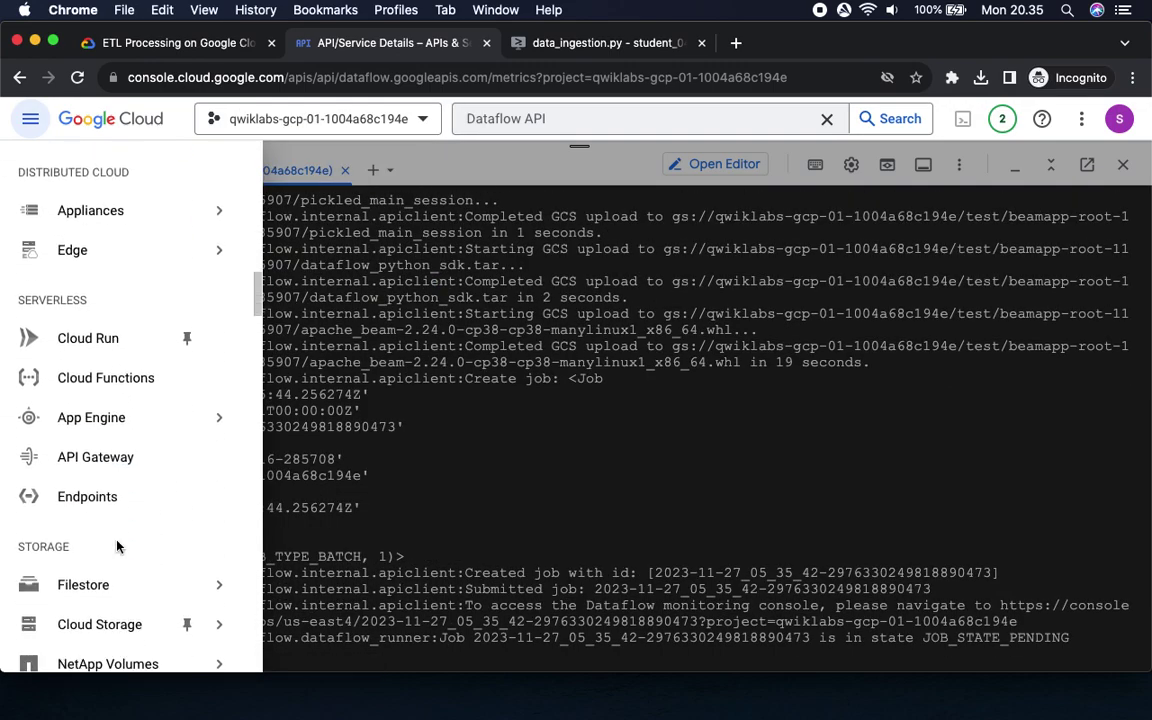
scroll(117, 546, down, 10)
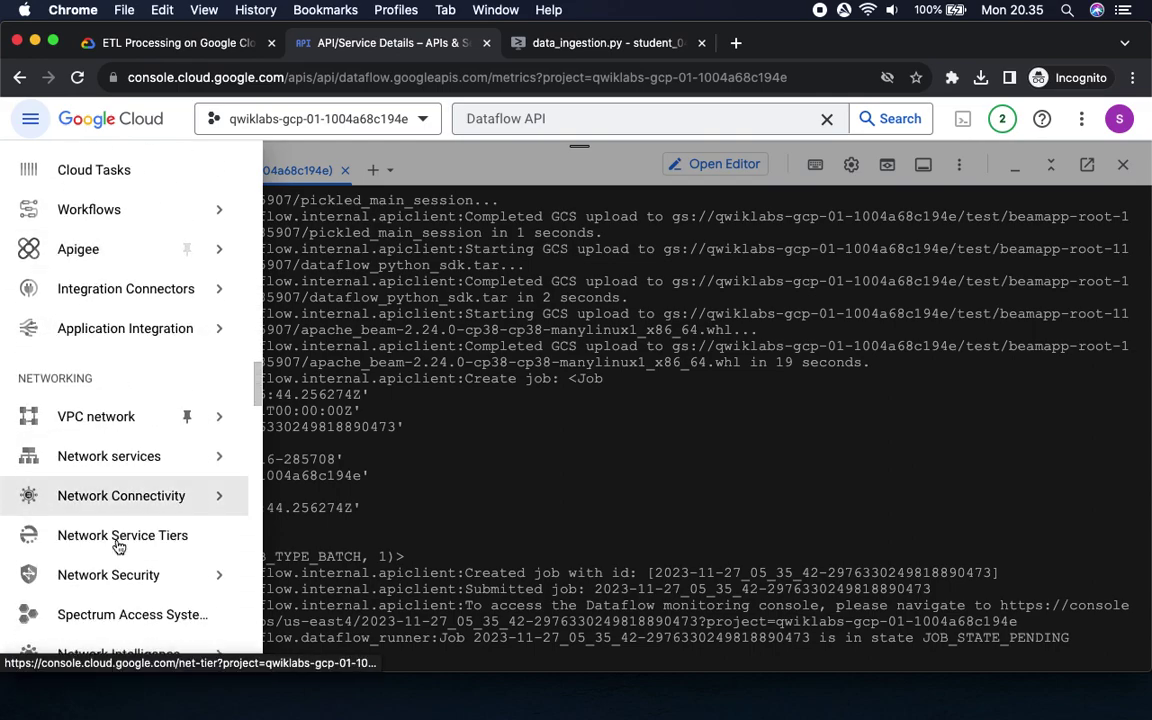
scroll(117, 546, down, 10)
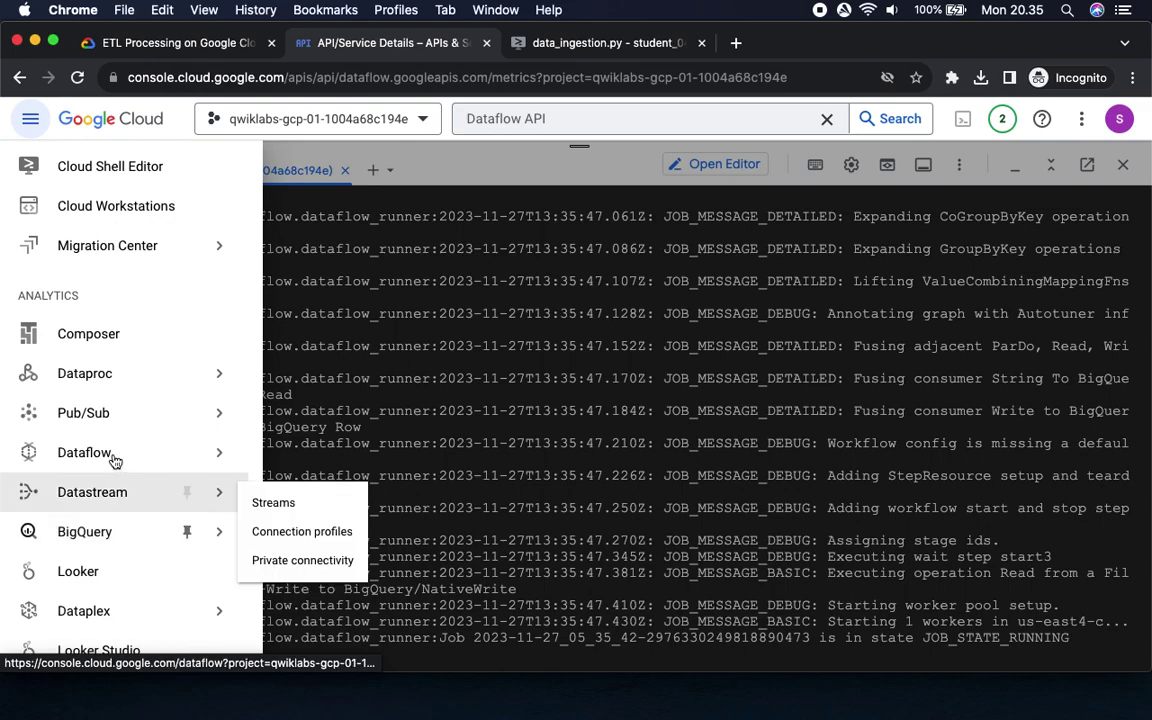
right_click(145, 459)
click(181, 459)
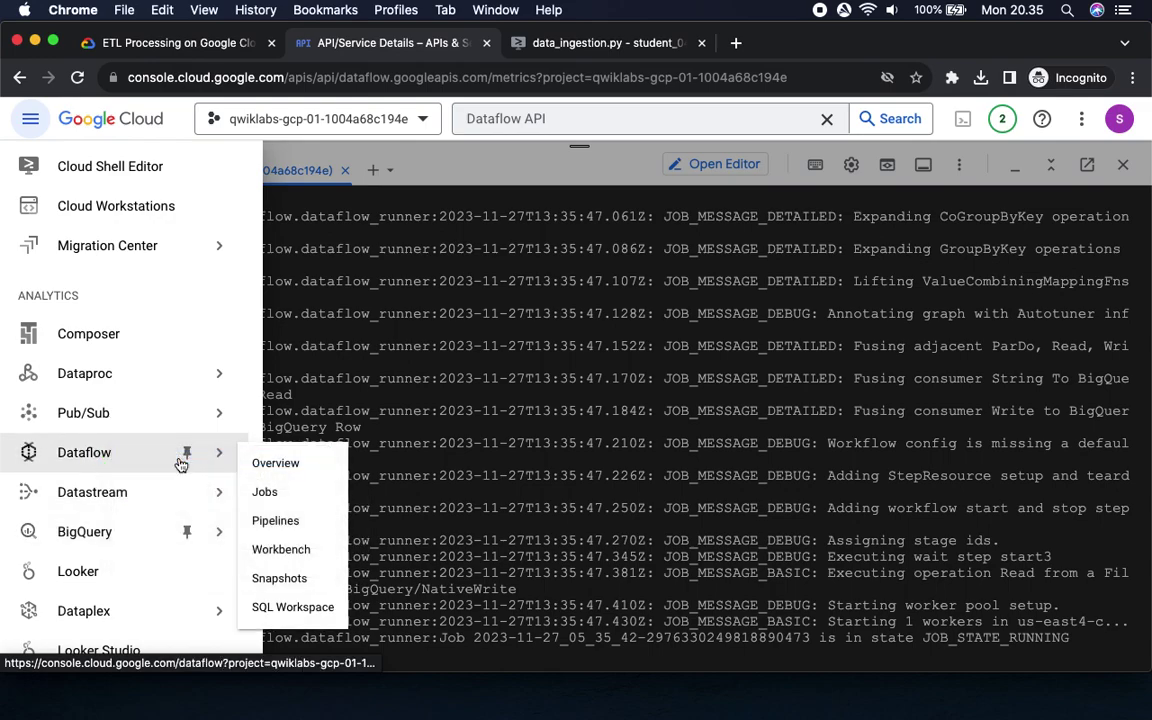
click(593, 43)
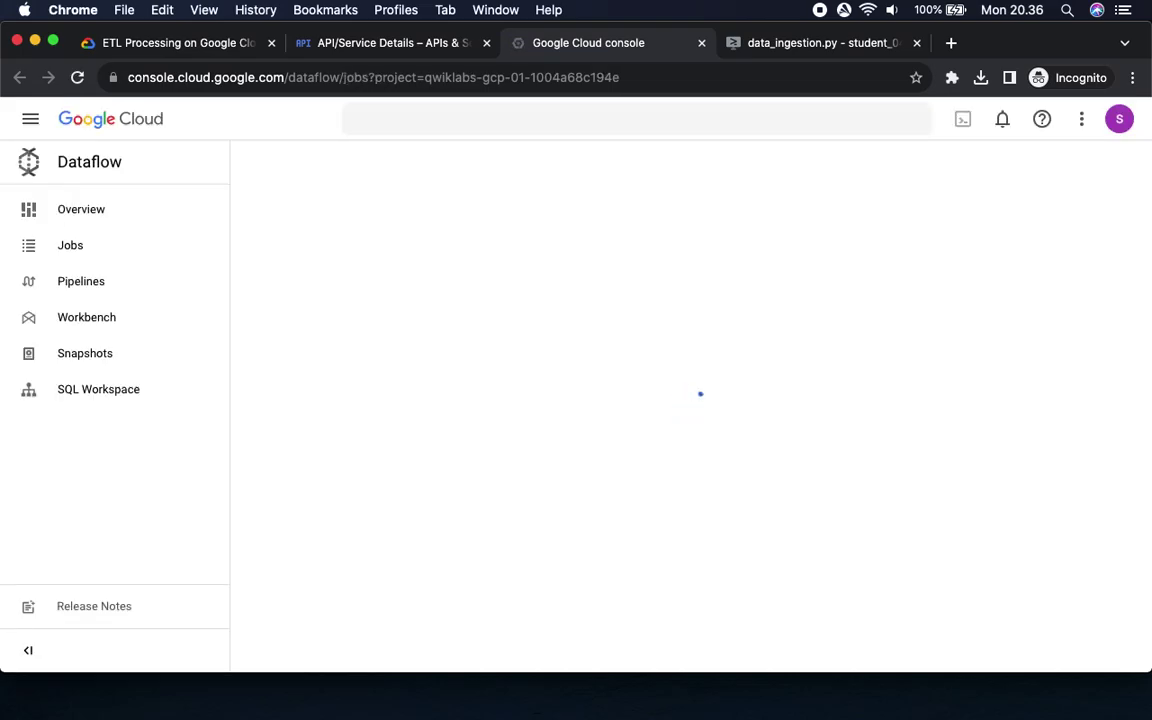
Review steps 7 and 8 of Task 9 on monitoring the job and checking BigQuery, and return to the Dataflow jobs list.
click(180, 46)
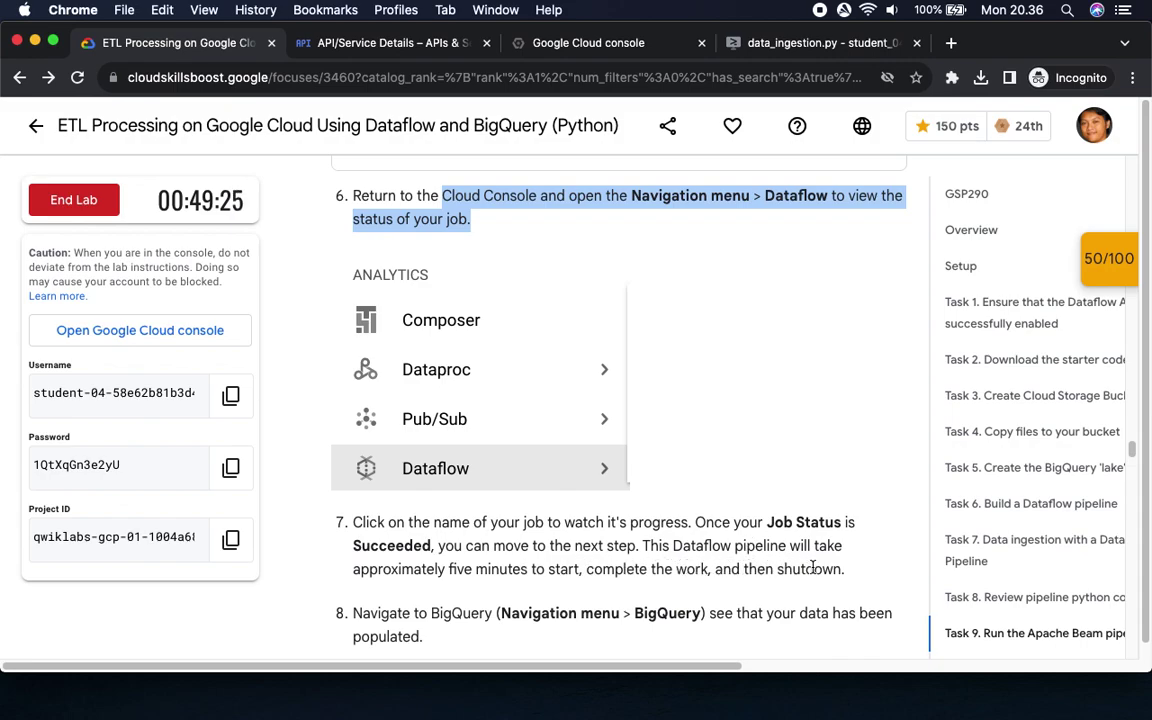
scroll(714, 543, up, 2)
scroll(714, 545, down, 5)
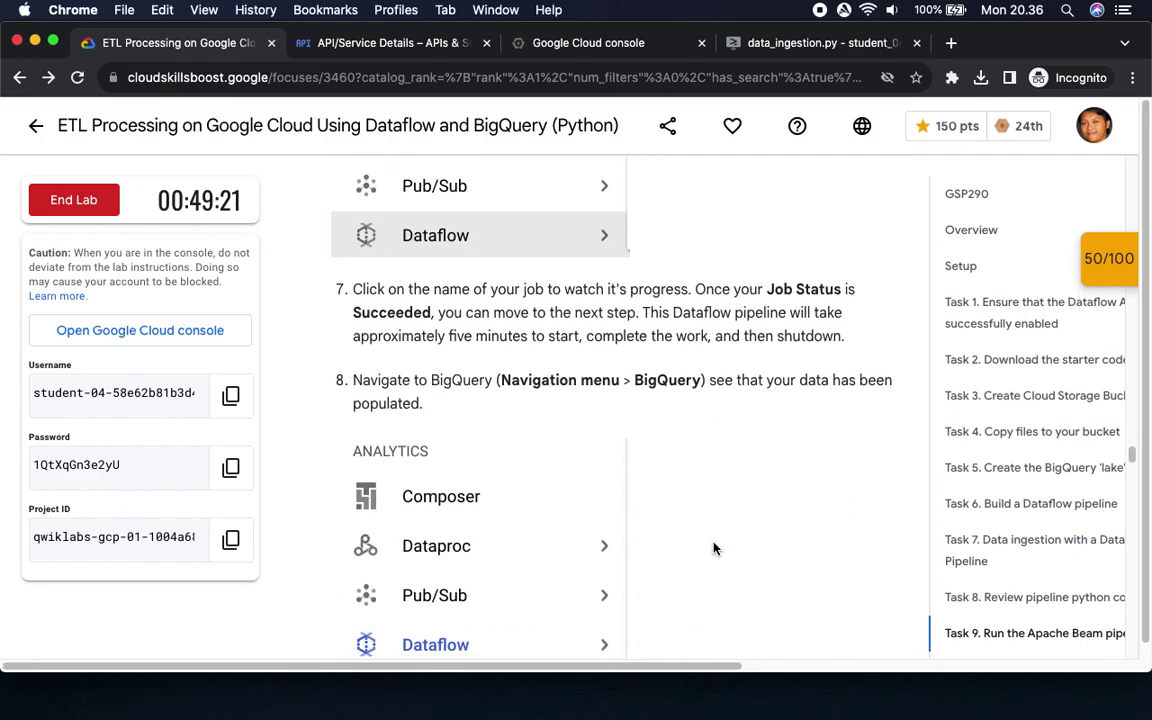
scroll(712, 547, down, 2)
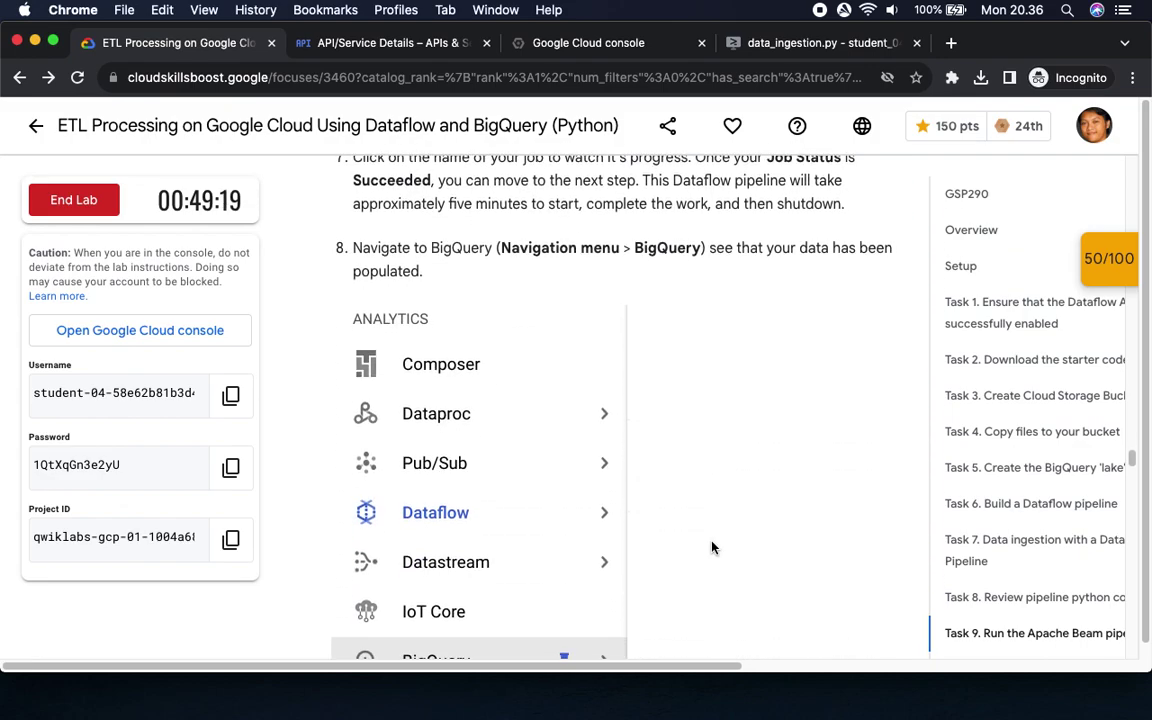
scroll(712, 547, up, 1)
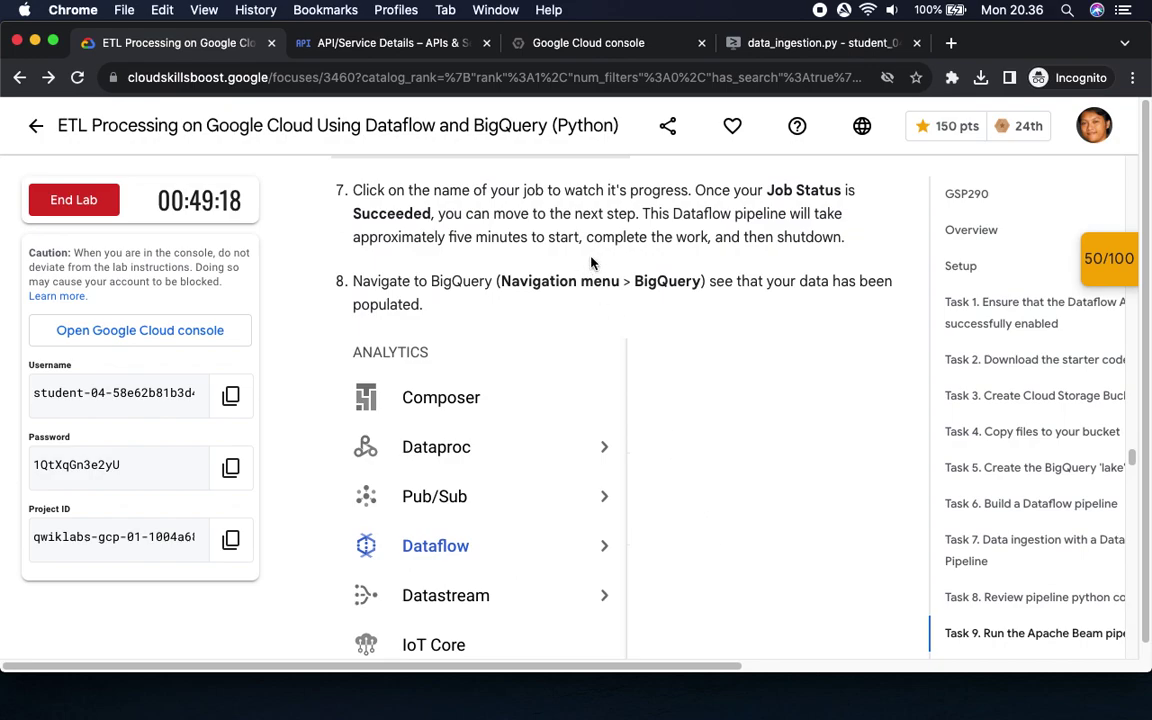
click(357, 45)
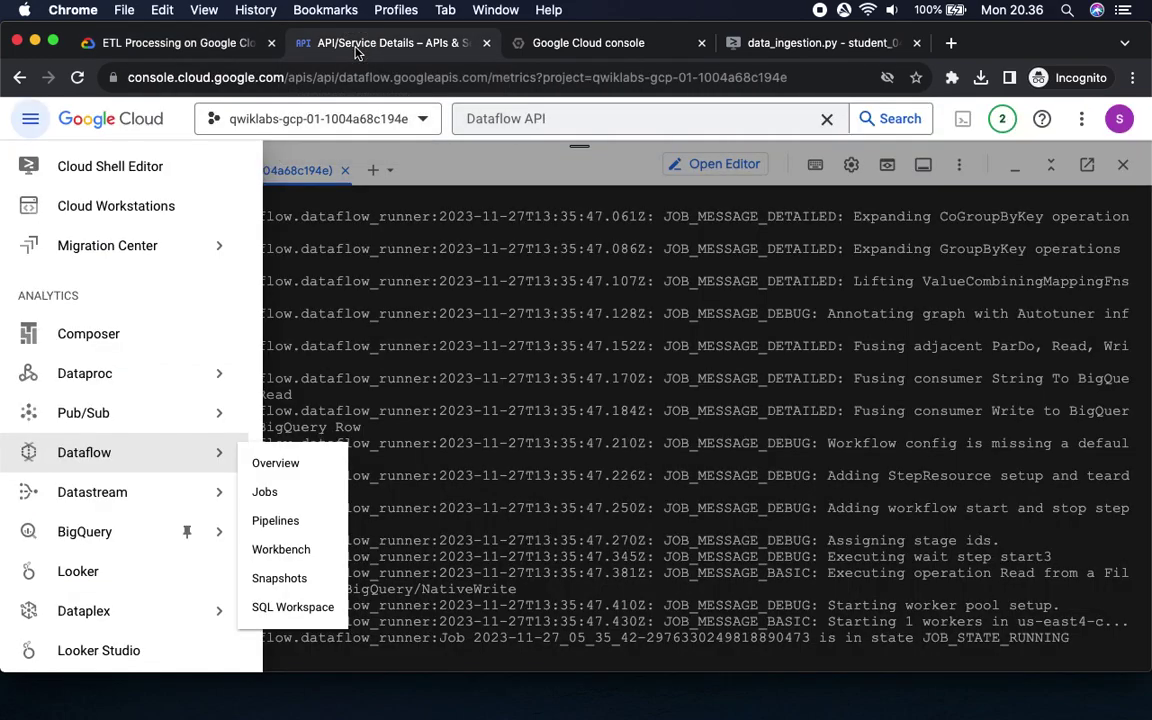
click(580, 45)
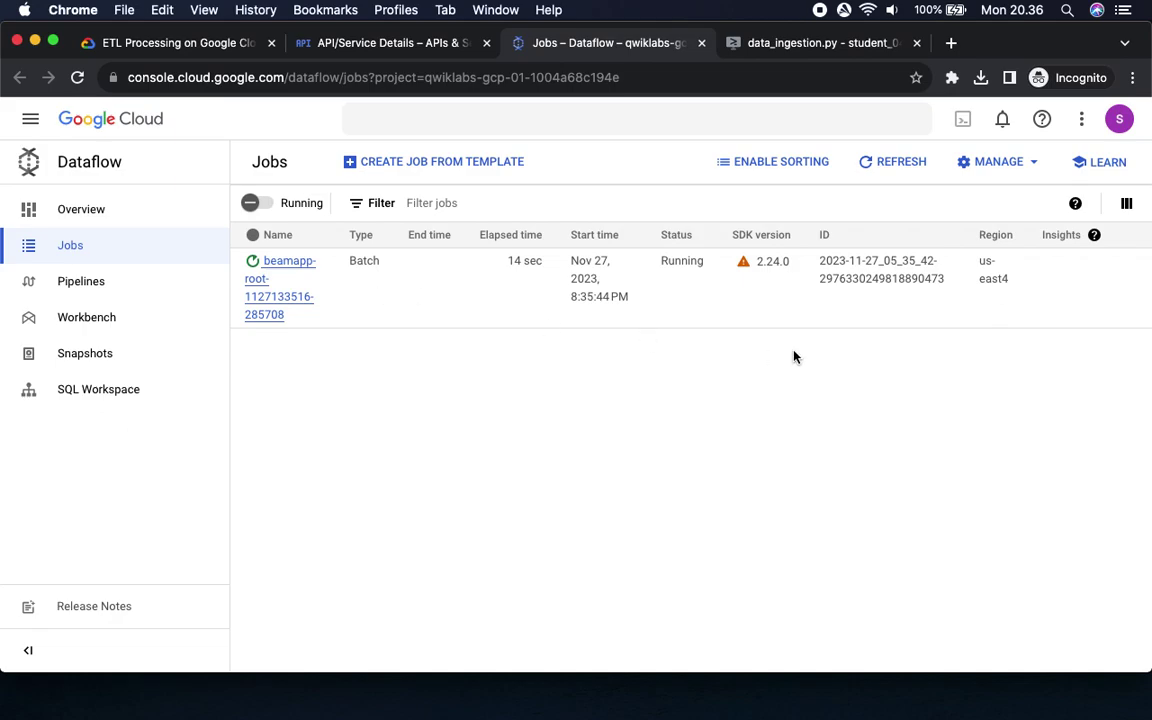
Leave the Dataflow tutorial and refresh the jobs list to check the ingestion job's status.
click(890, 168)
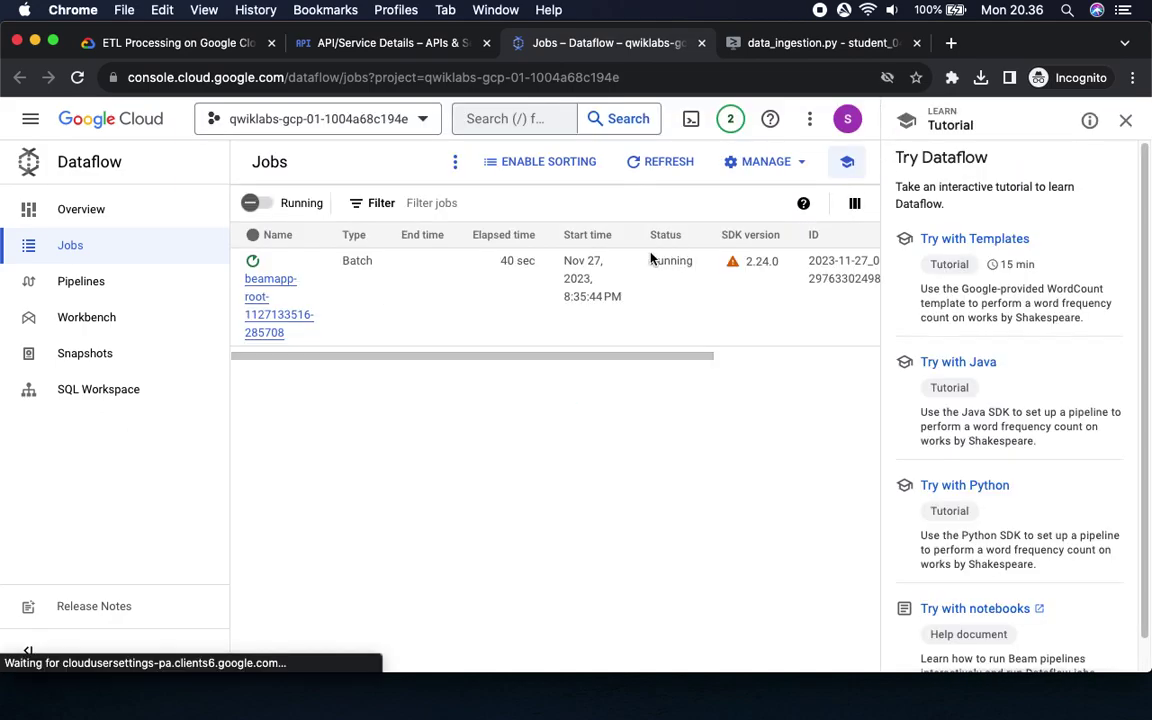
click(1125, 121)
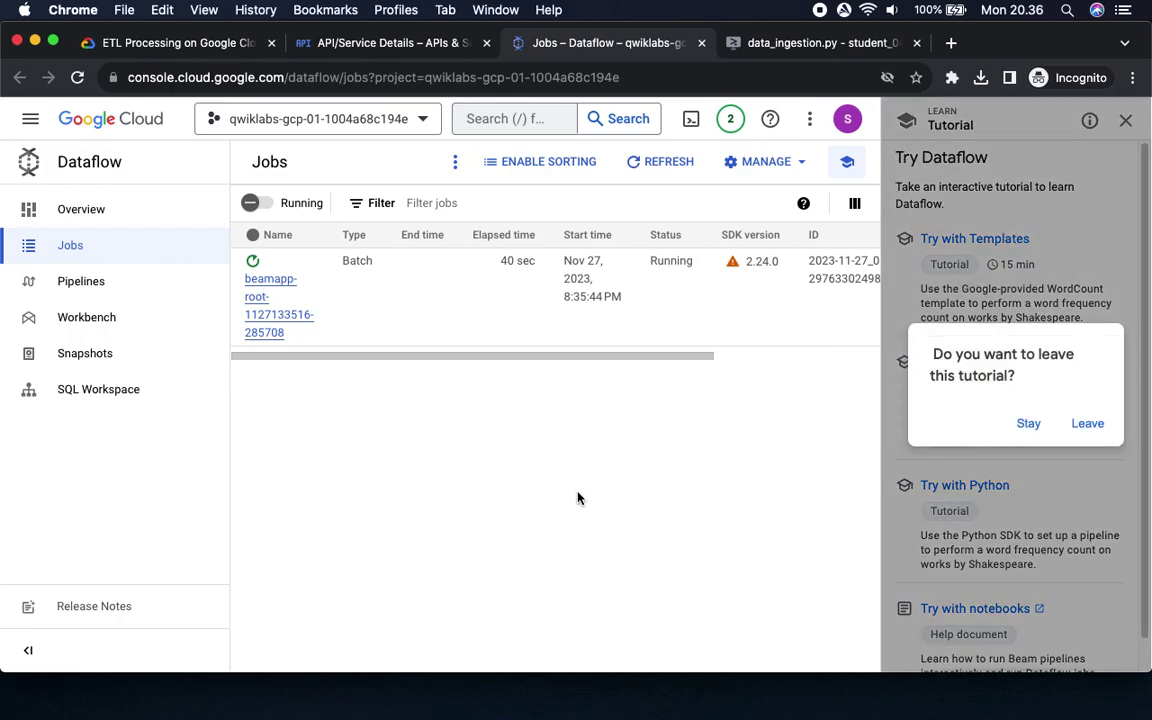
click(1088, 425)
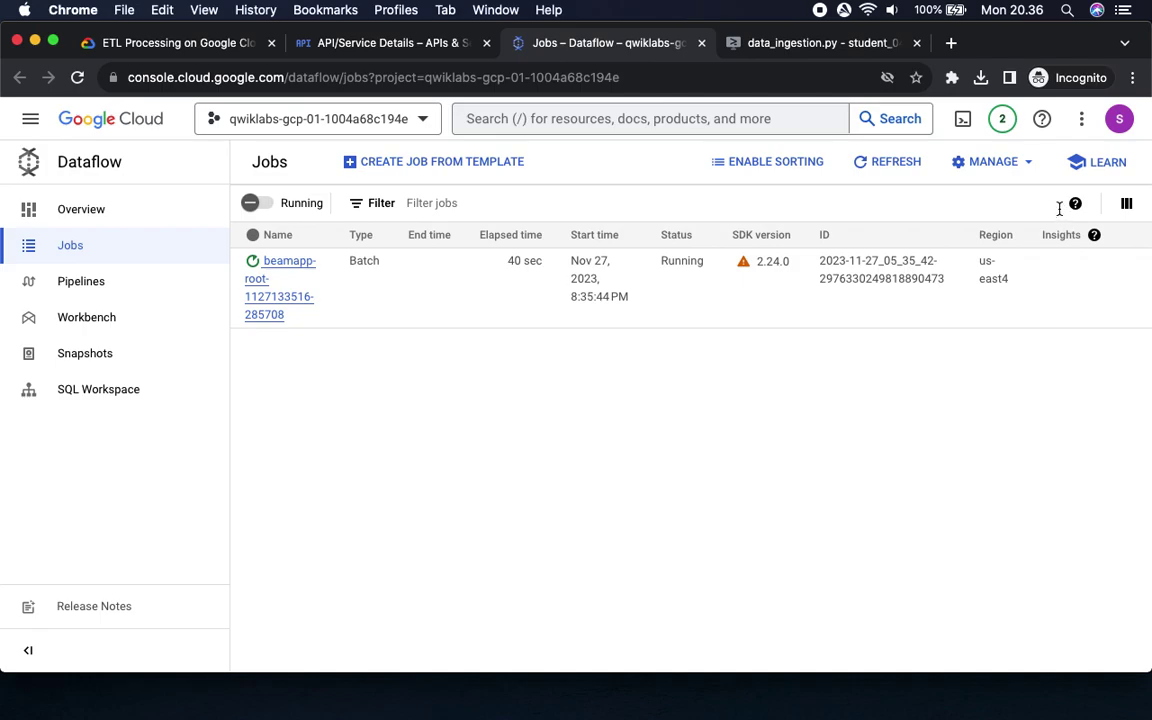
click(892, 160)
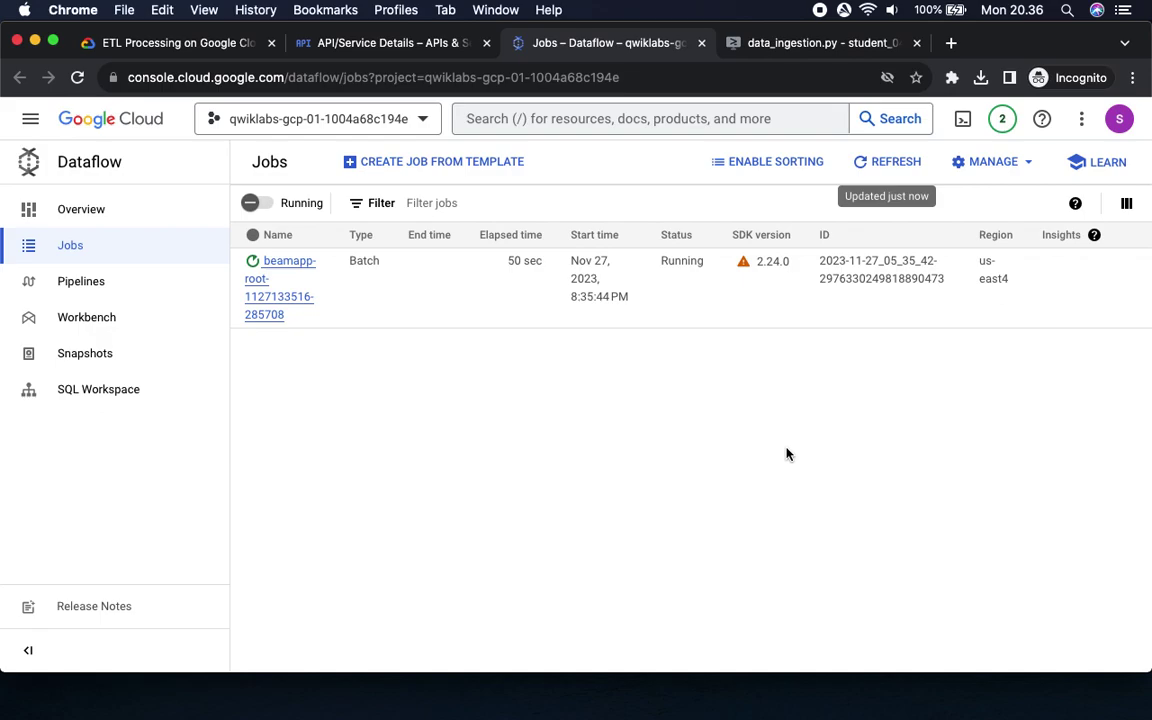
click(879, 166)
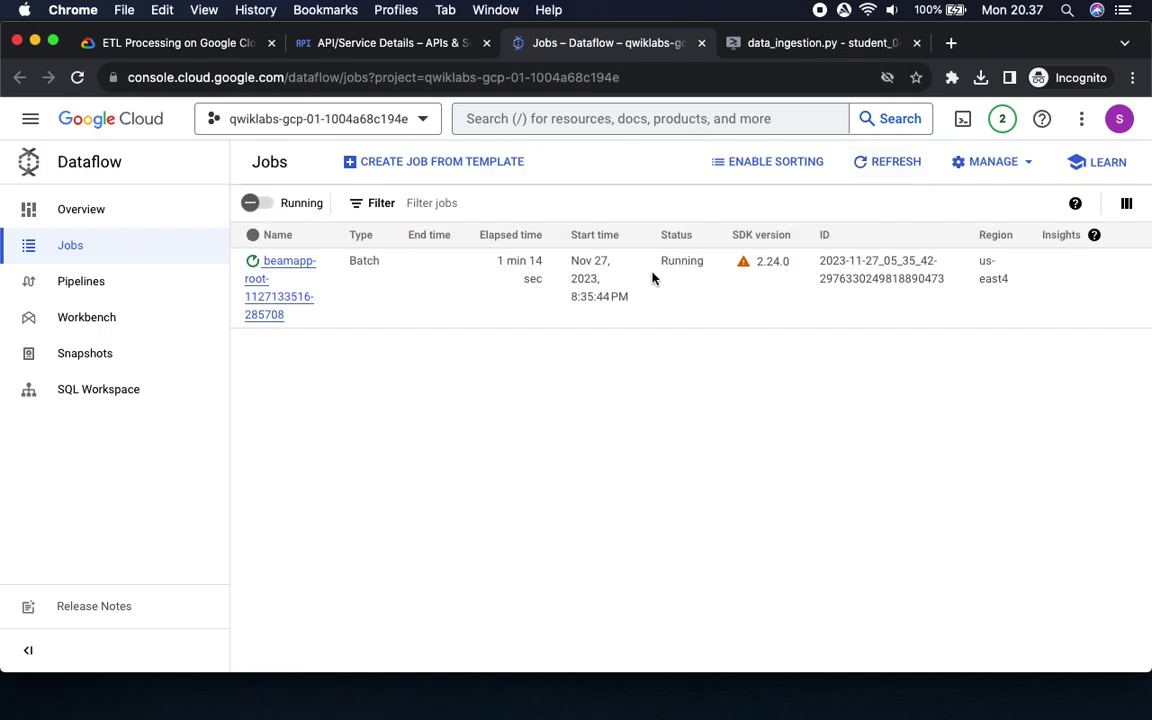
Check in Task 9's step 7 how long the Dataflow pipeline should take to complete.
click(204, 45)
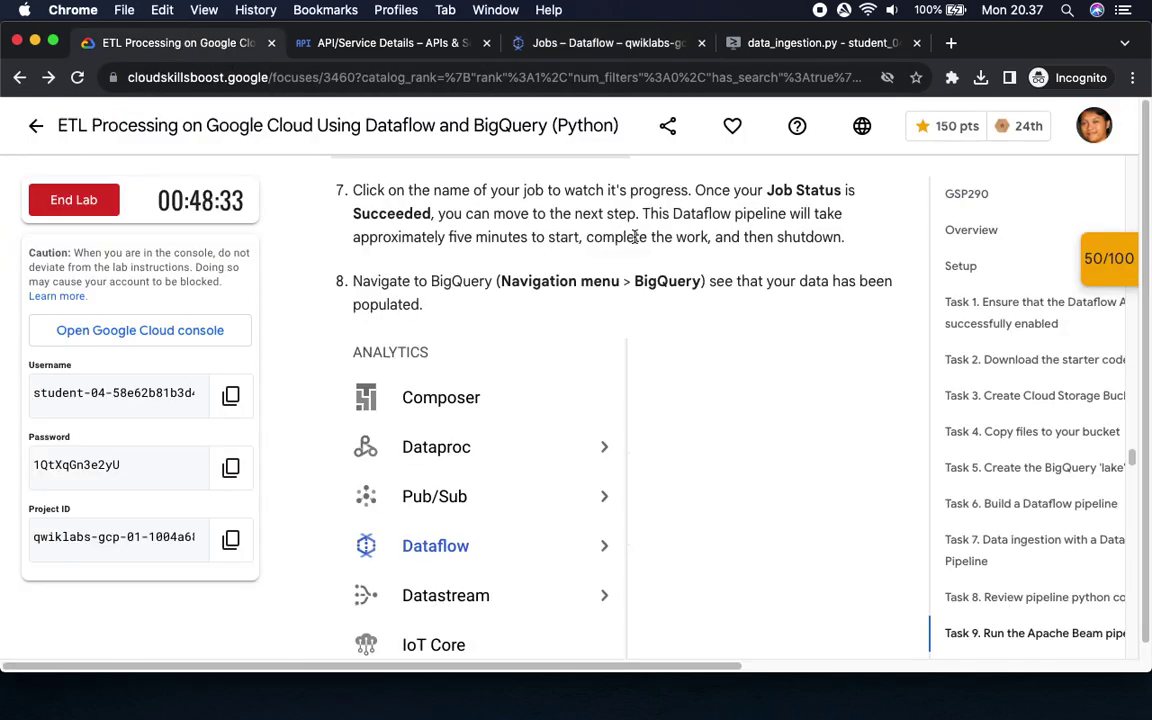
scroll(530, 210, up, 2)
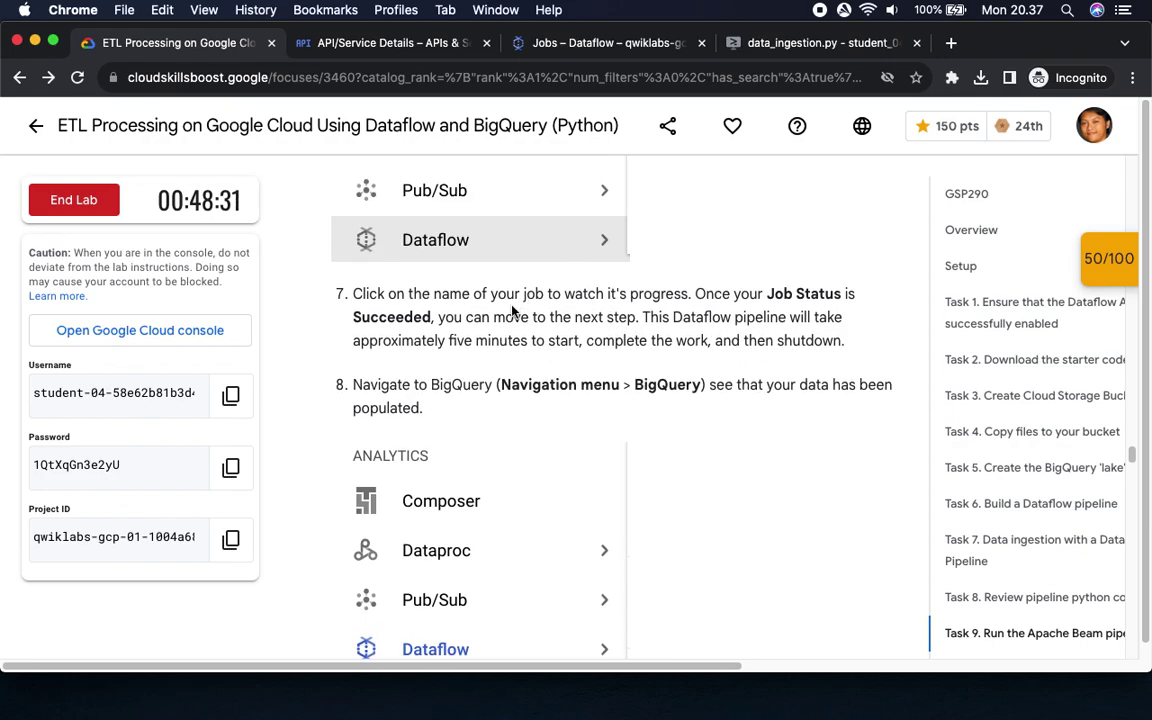
scroll(487, 327, down, 2)
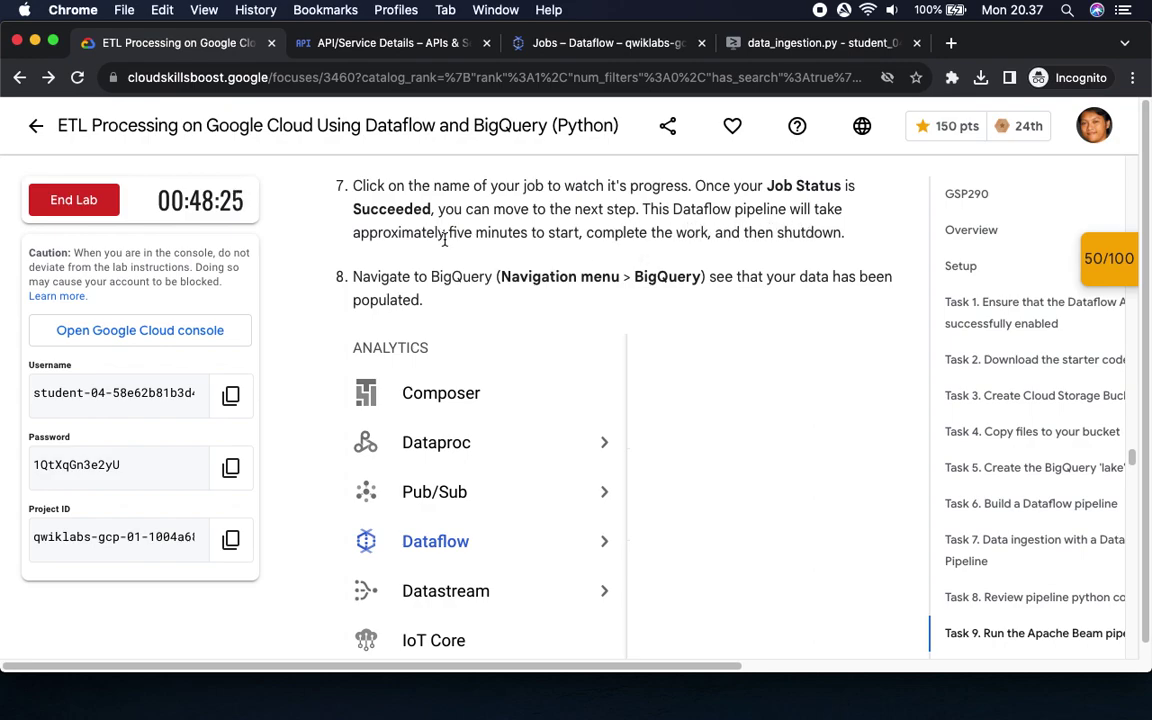
drag(449, 232, 548, 234)
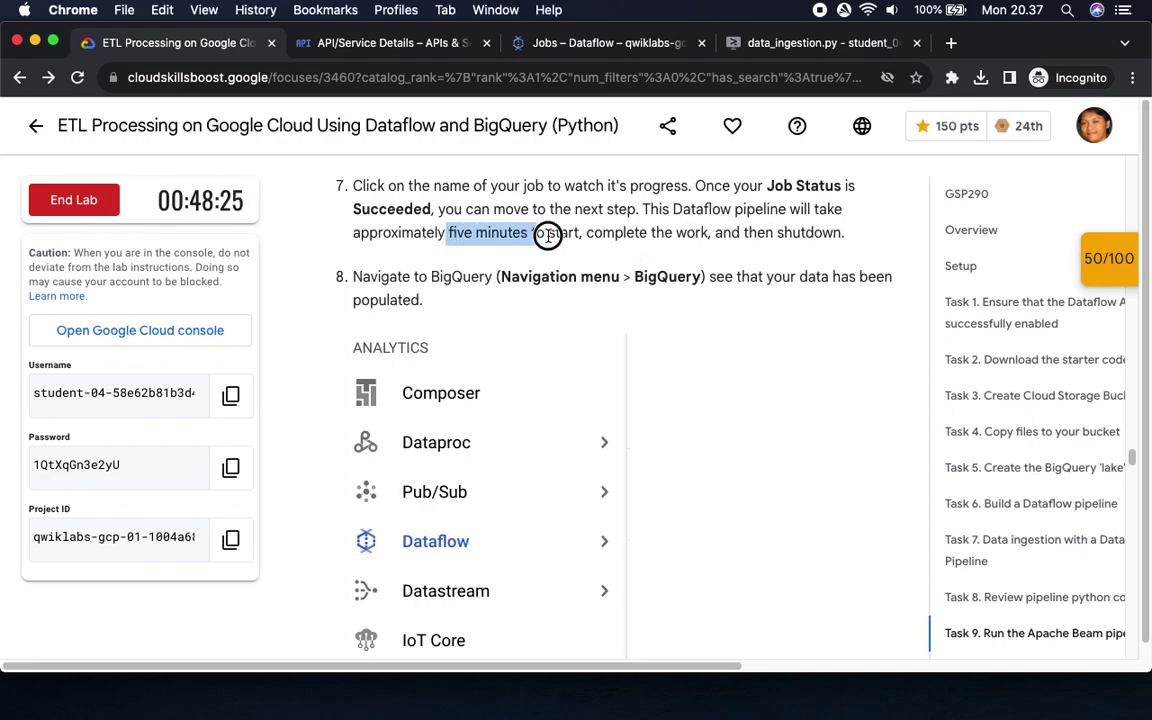
click(776, 48)
Return to the Dataflow jobs list and refresh it repeatedly until the ingestion job's status is Succeeded.
click(620, 44)
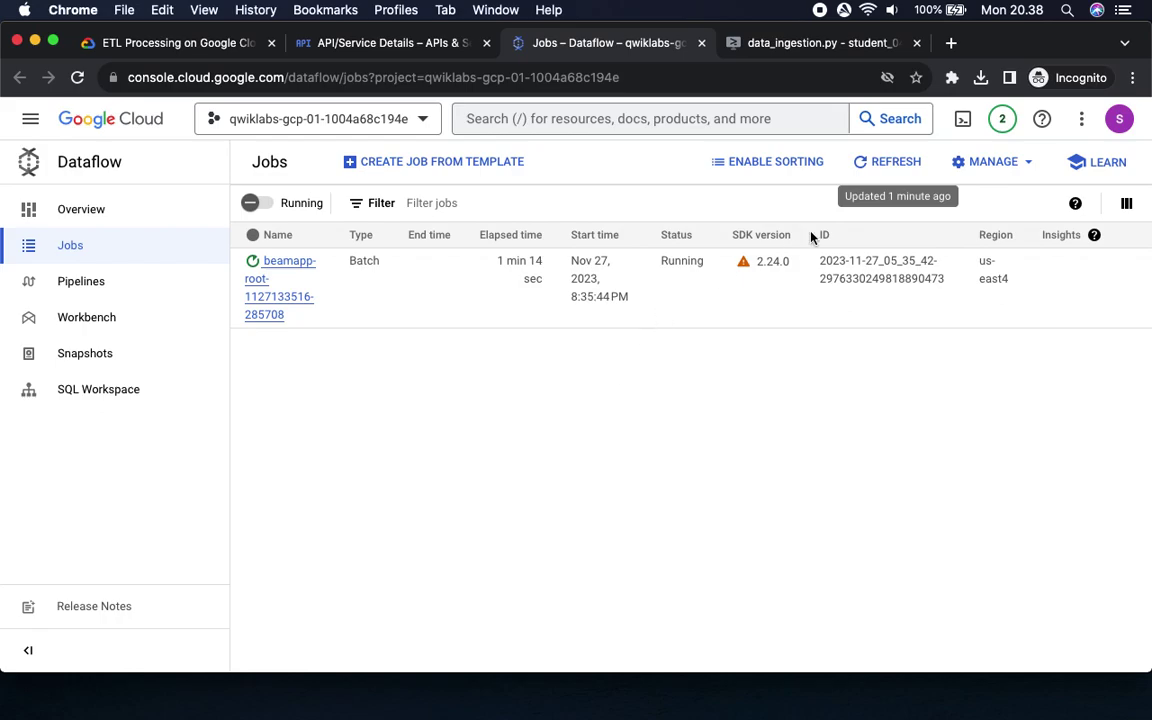
click(875, 166)
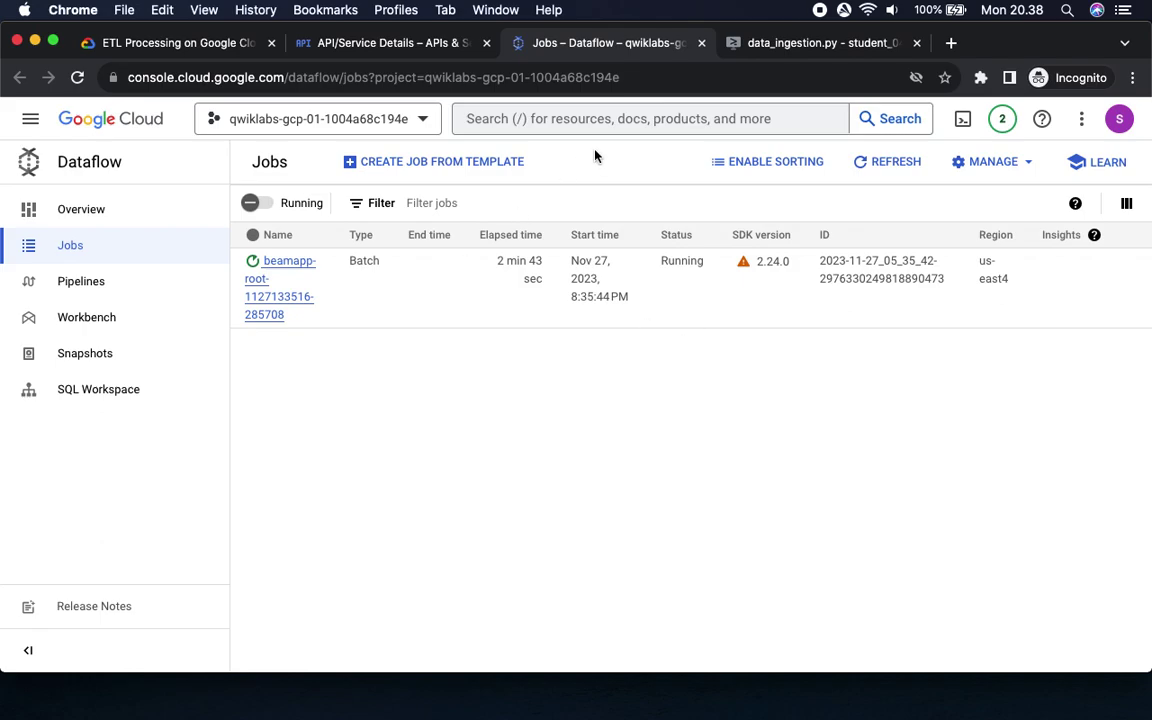
click(898, 165)
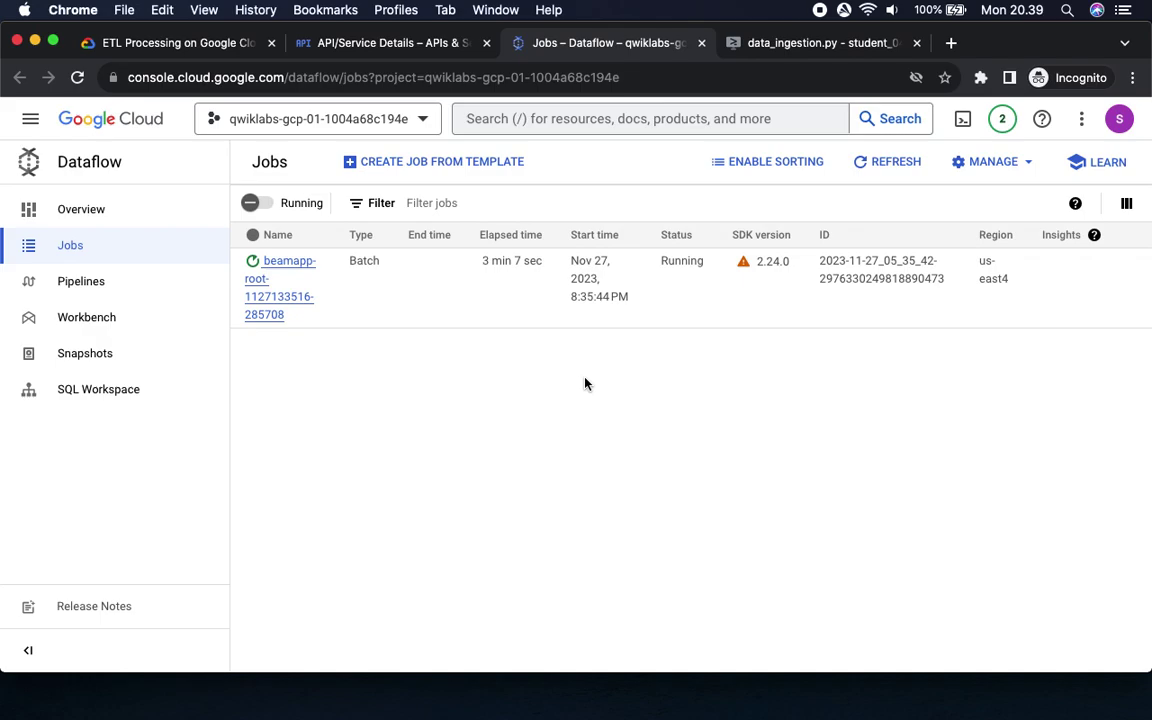
click(887, 165)
key(super+shift+5)
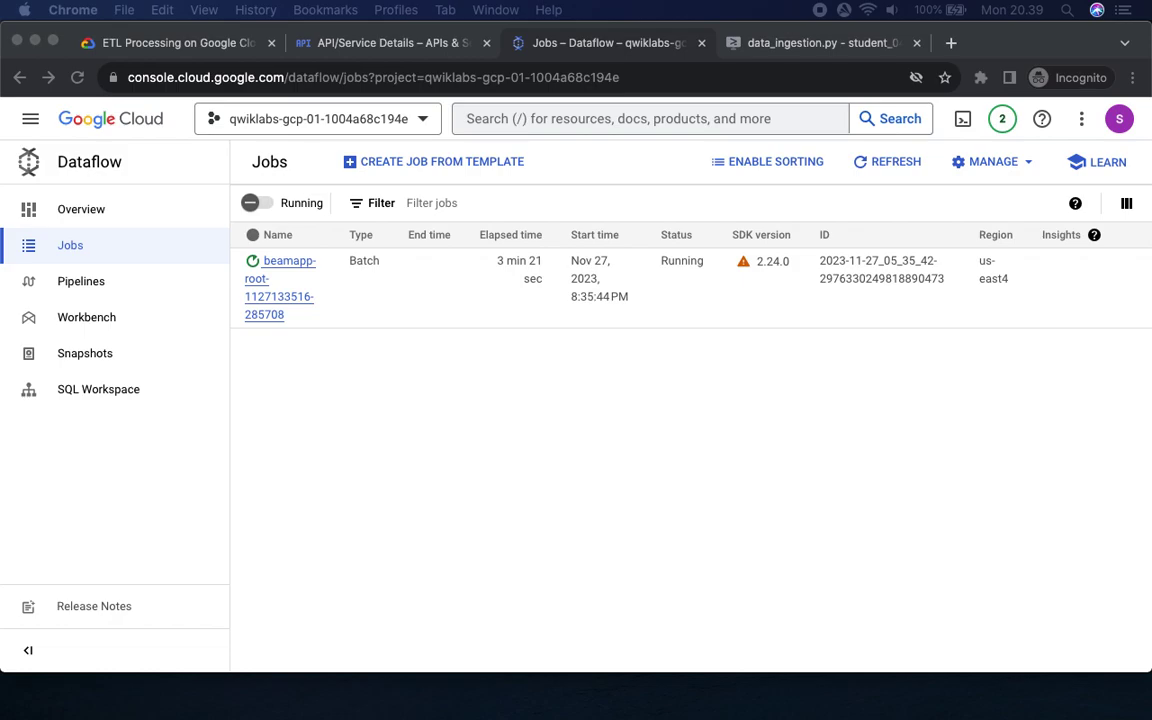
click(884, 162)
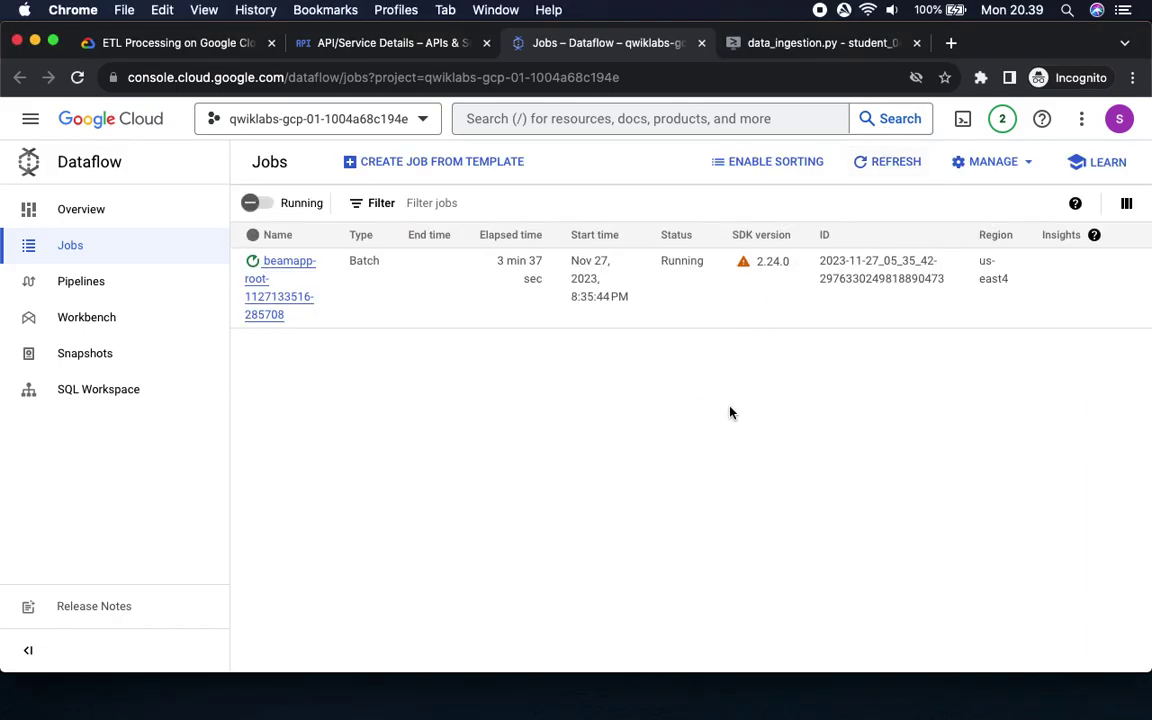
click(897, 166)
click(684, 258)
double_click(684, 258)
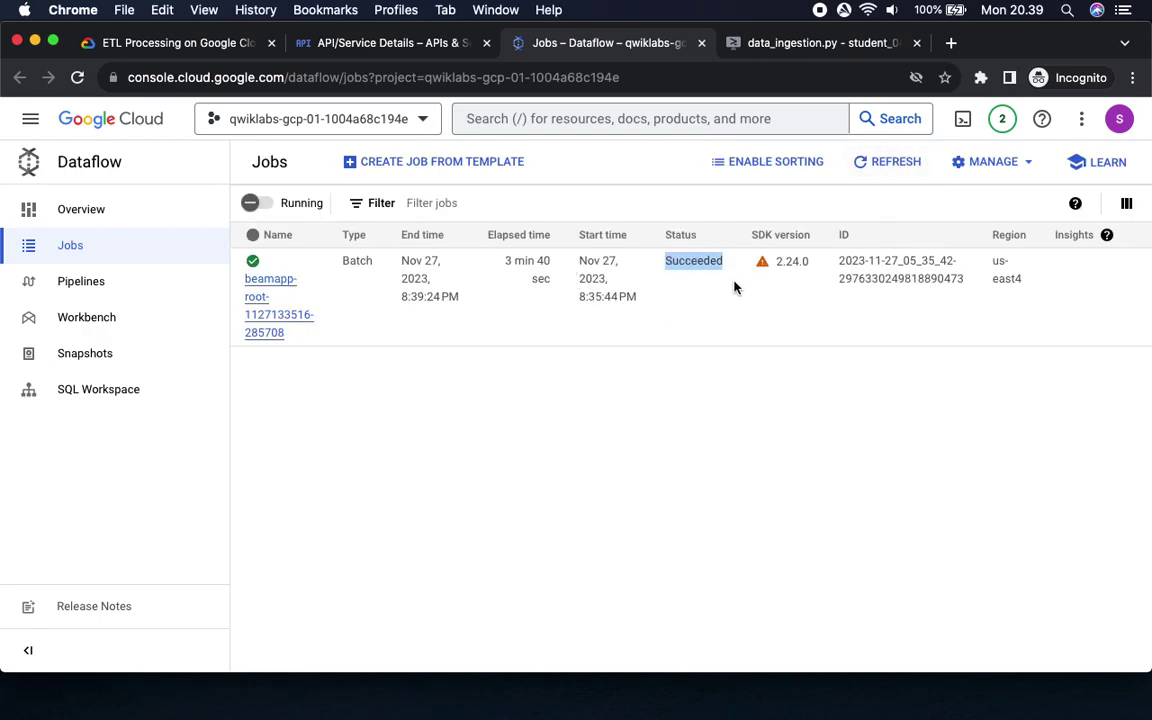
Read Task 9's steps 8 to 10 on opening BigQuery and previewing the usa_names table in the lake dataset.
click(163, 50)
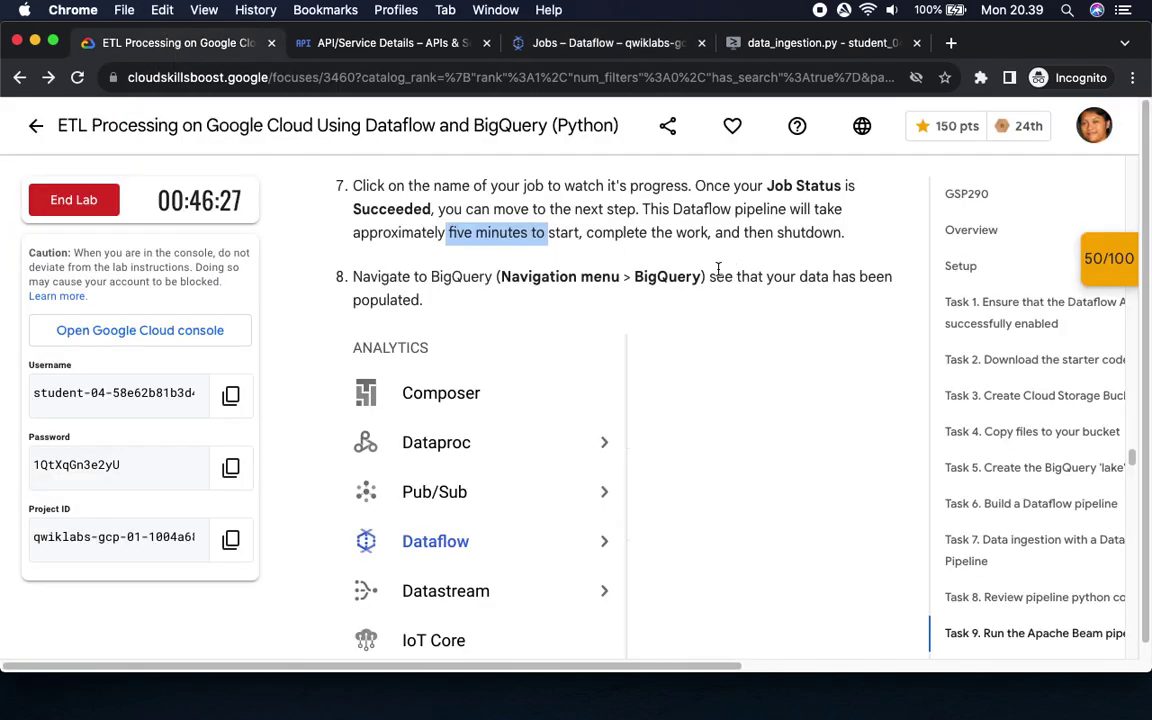
drag(519, 277, 695, 278)
scroll(737, 396, down, 5)
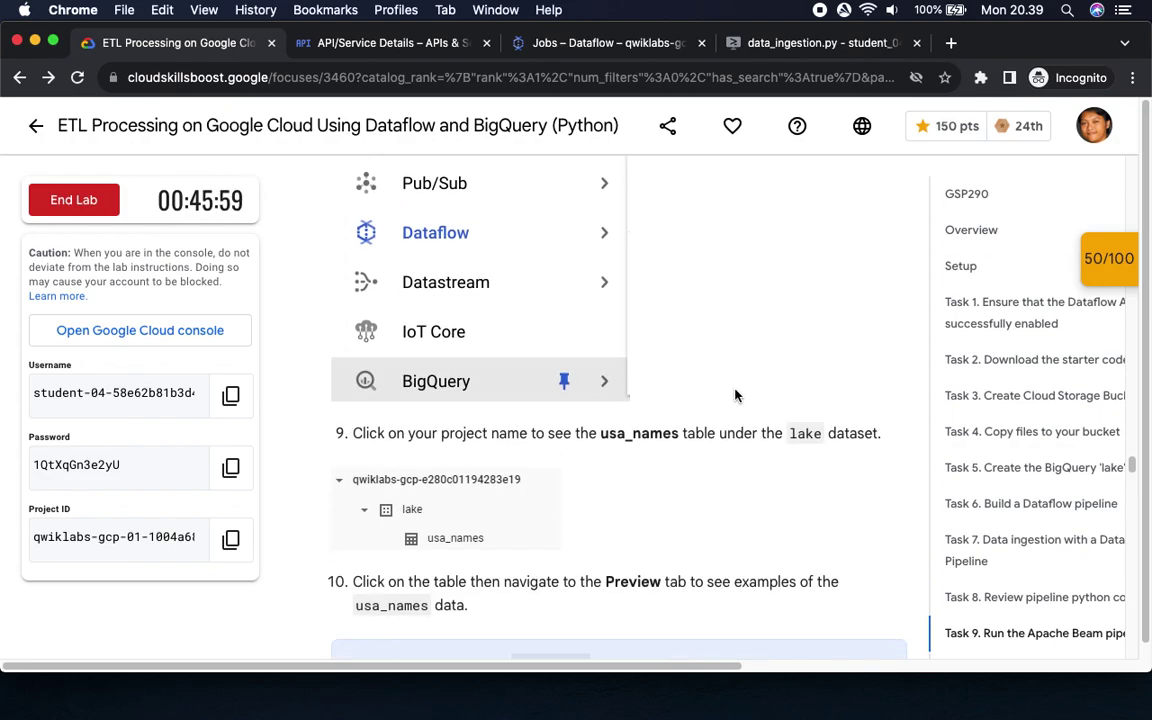
scroll(737, 394, down, 5)
scroll(737, 394, up, 2)
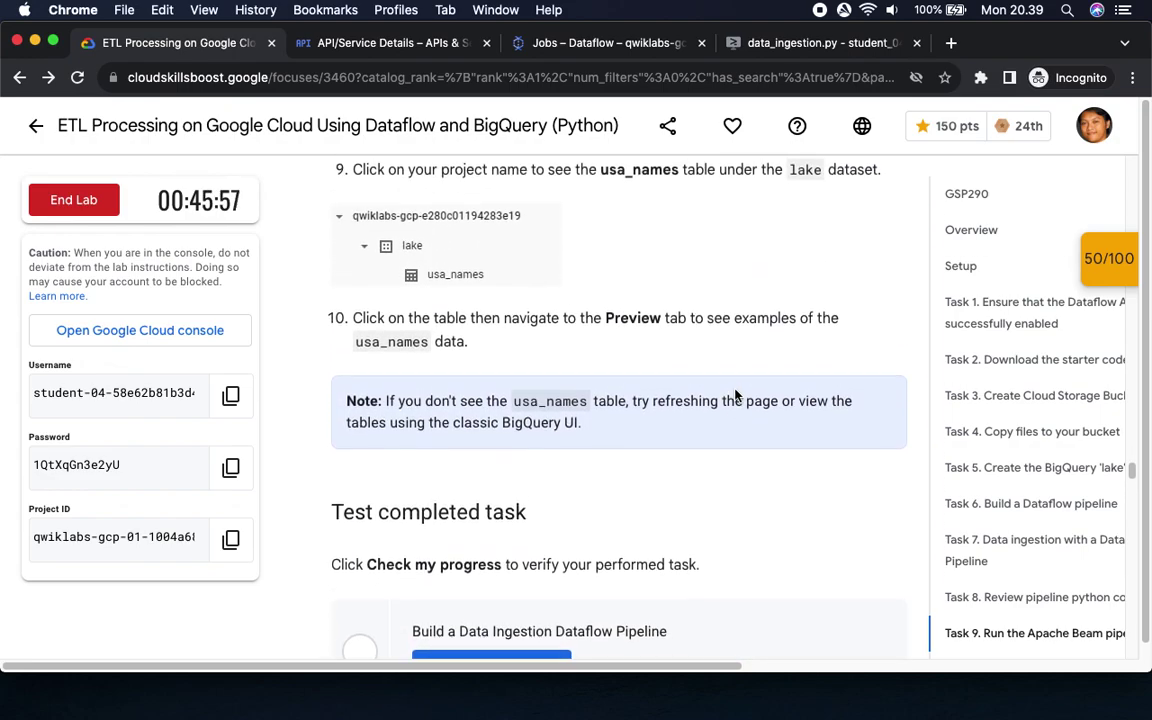
Open BigQuery in the Google Cloud console, dismiss its welcome message and shrink the Cloud Shell terminal to reveal the workspace.
click(340, 45)
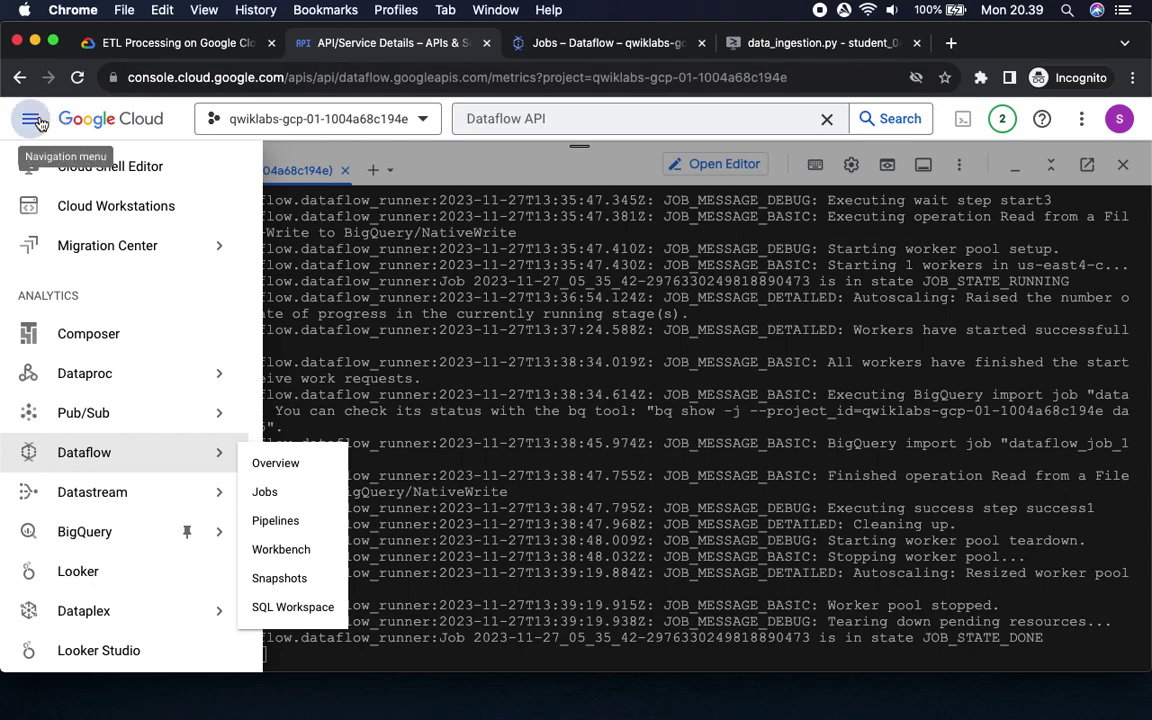
scroll(88, 263, up, 15)
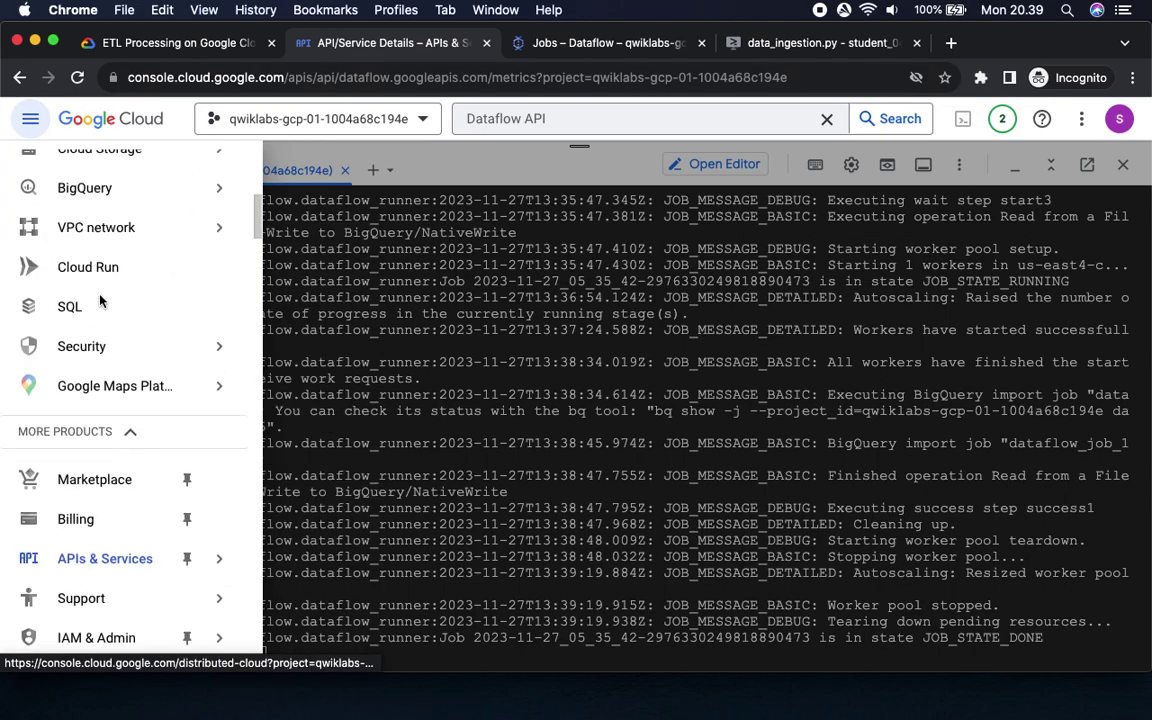
scroll(101, 301, up, 1)
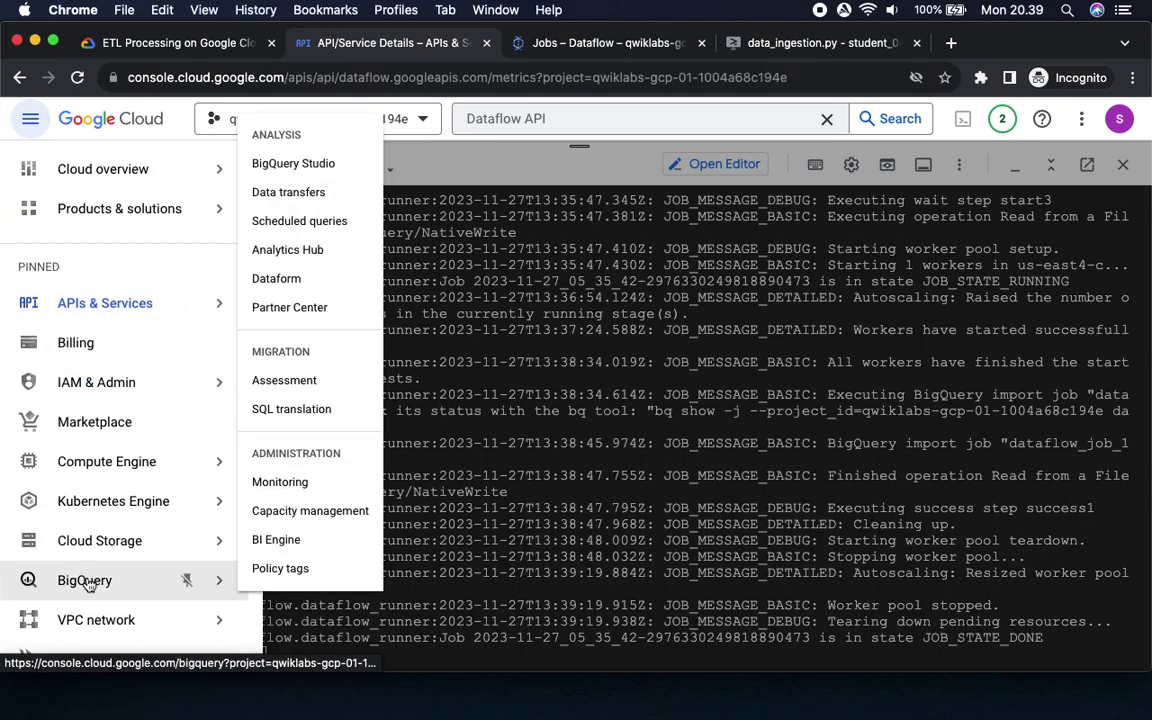
click(86, 581)
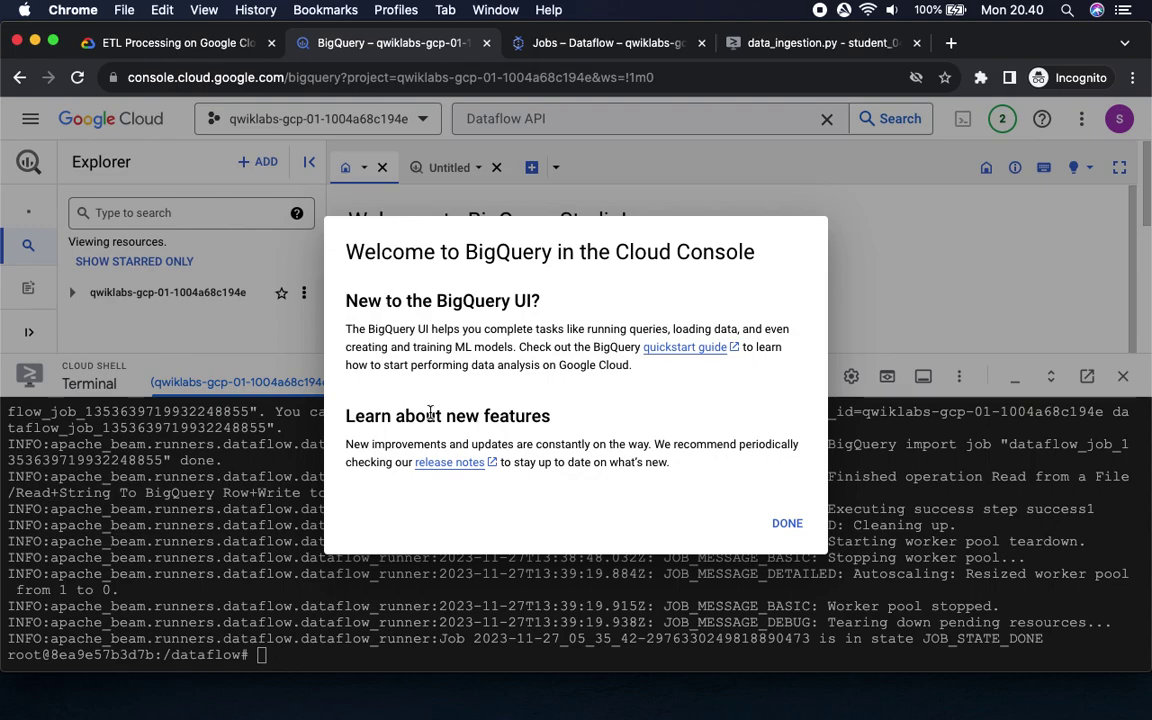
click(785, 523)
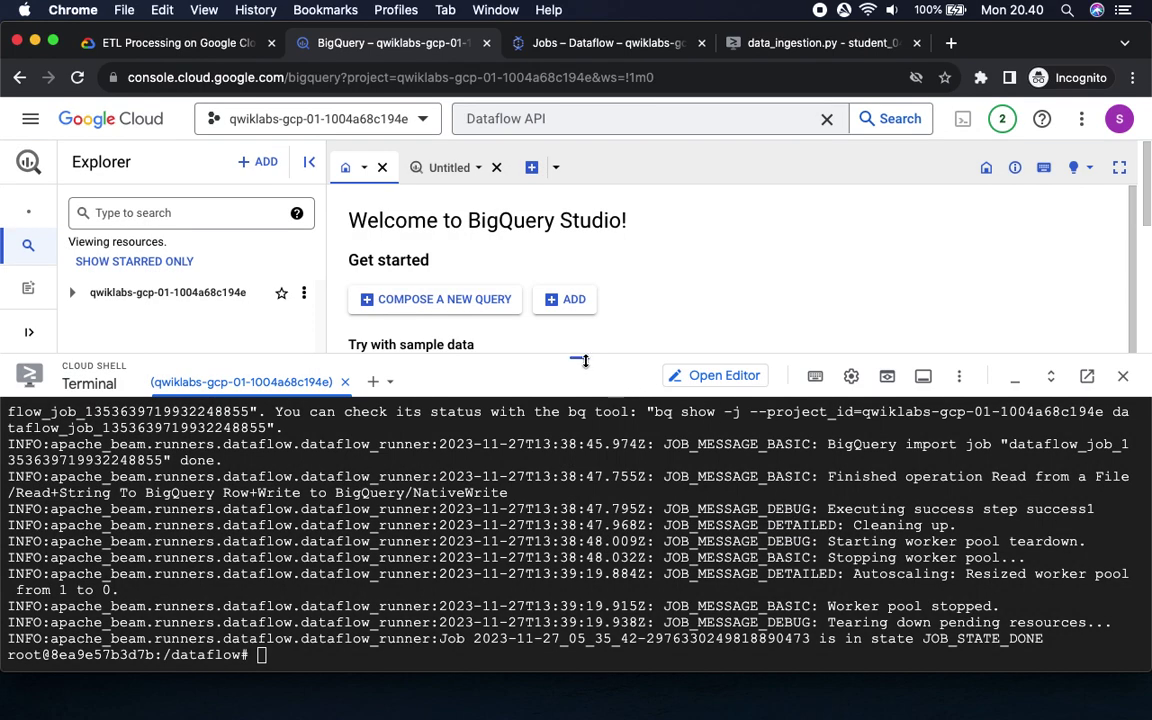
drag(579, 357, 581, 600)
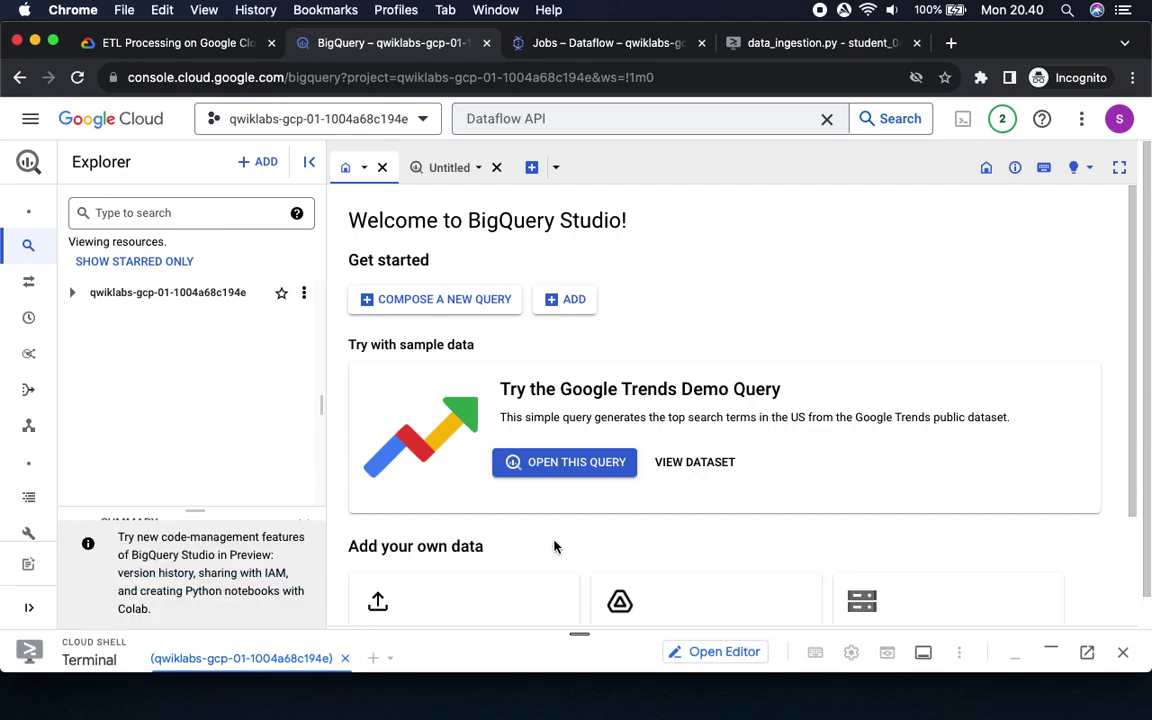
Following Task 9's step 9, expand the project and the lake dataset in BigQuery and open the usa_names table.
click(160, 43)
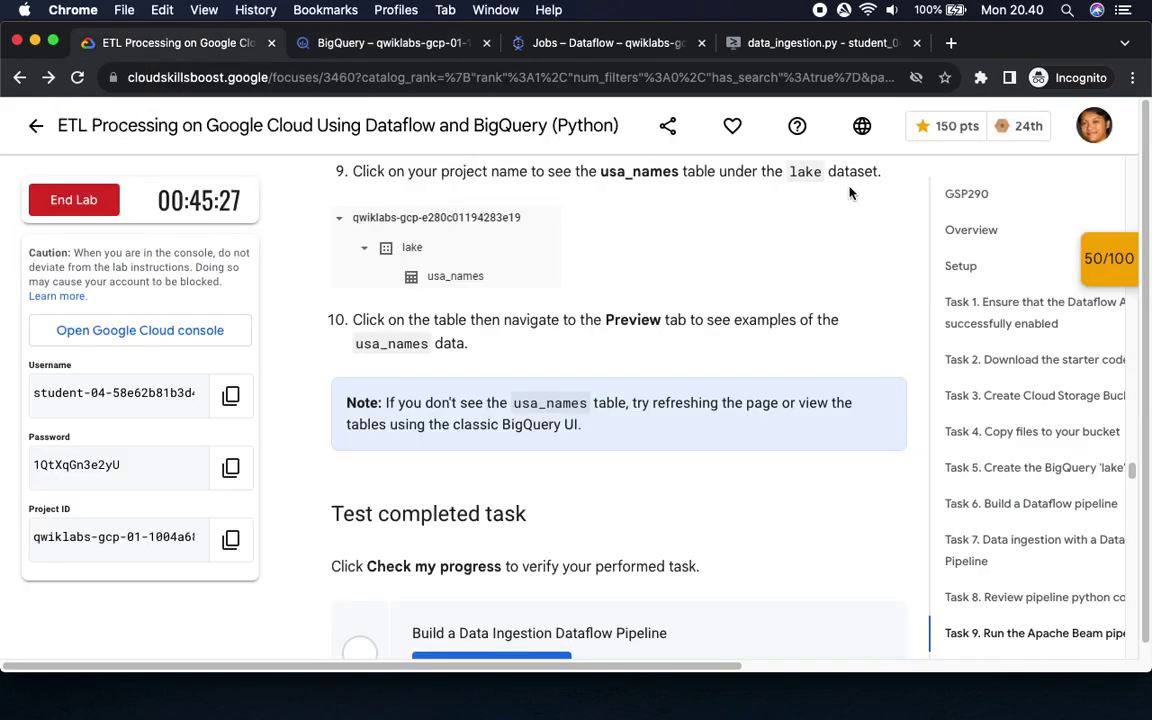
click(391, 44)
click(75, 294)
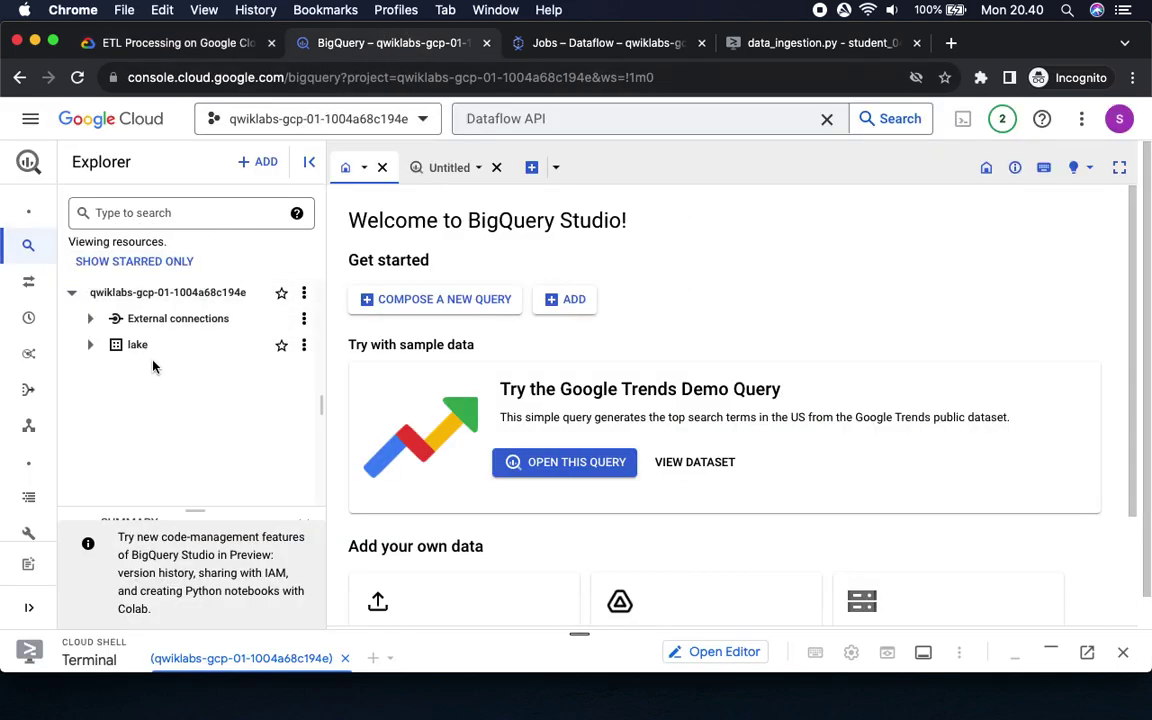
click(90, 345)
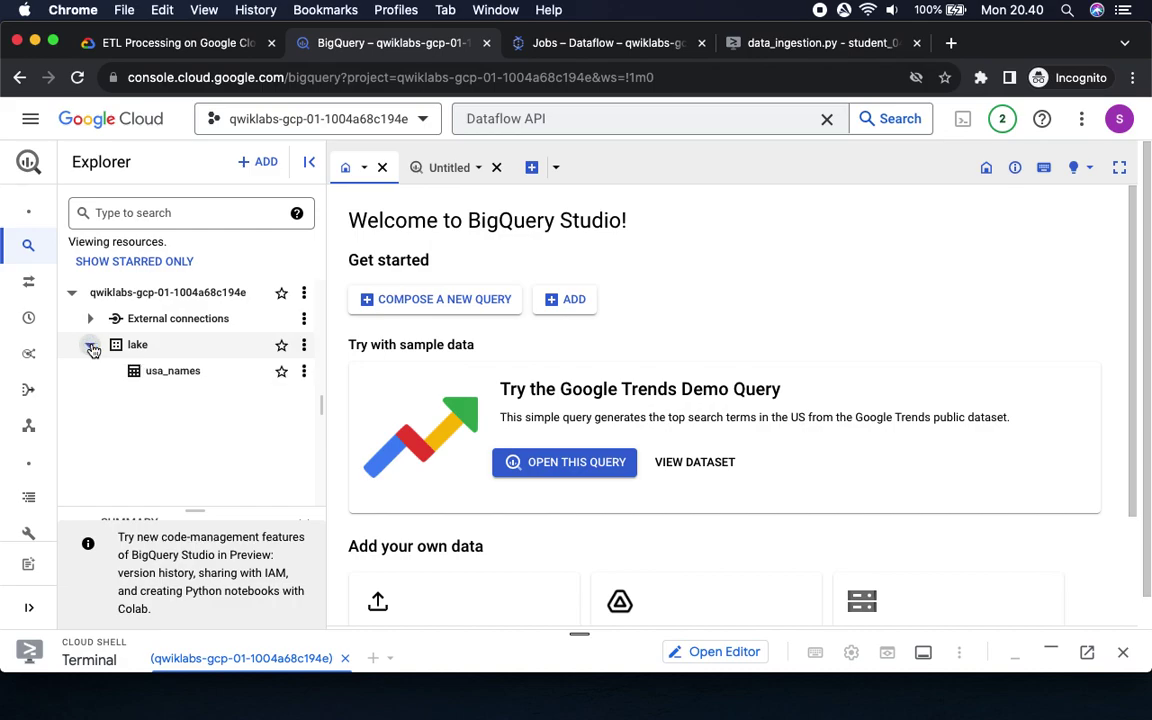
click(170, 376)
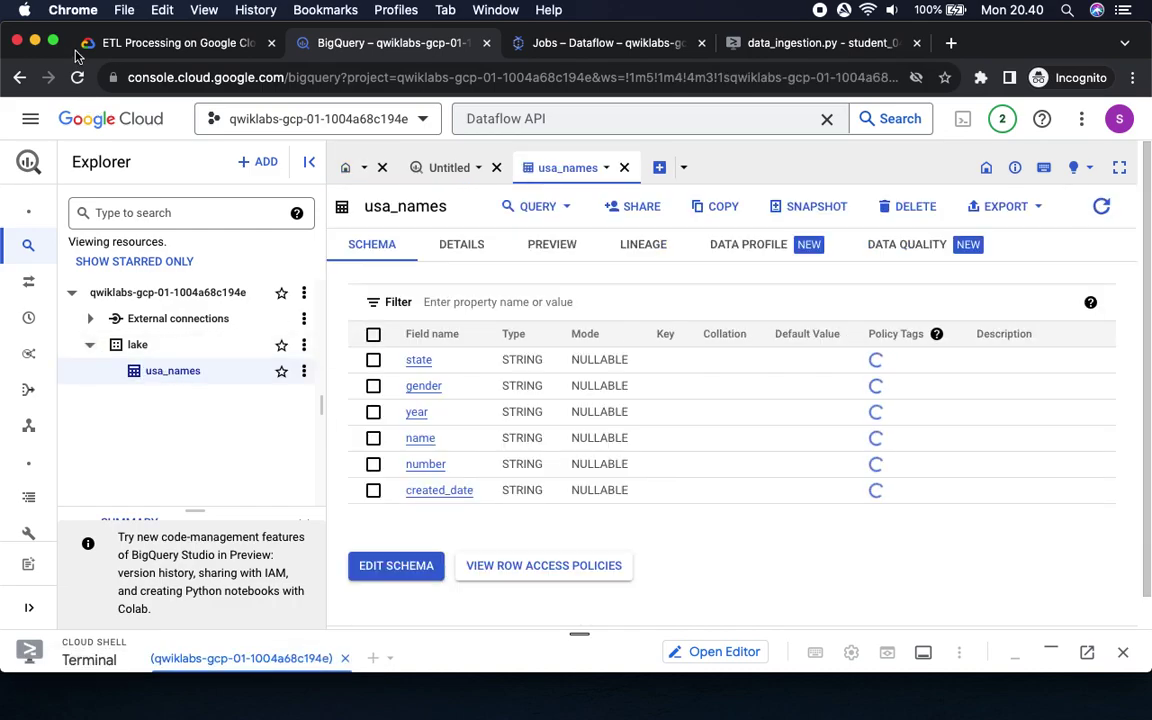
Return to the lab page and check the progress of Task 9's "Build a Data Ingestion Dataflow Pipeline" assessment.
click(118, 42)
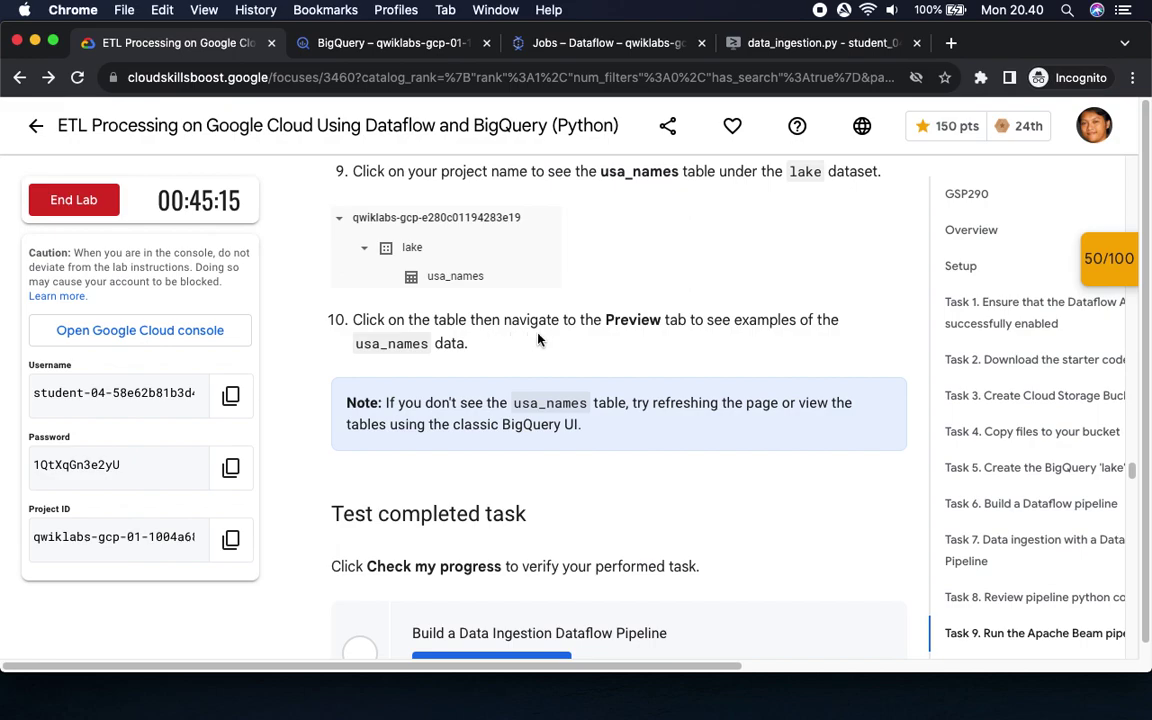
scroll(606, 470, down, 5)
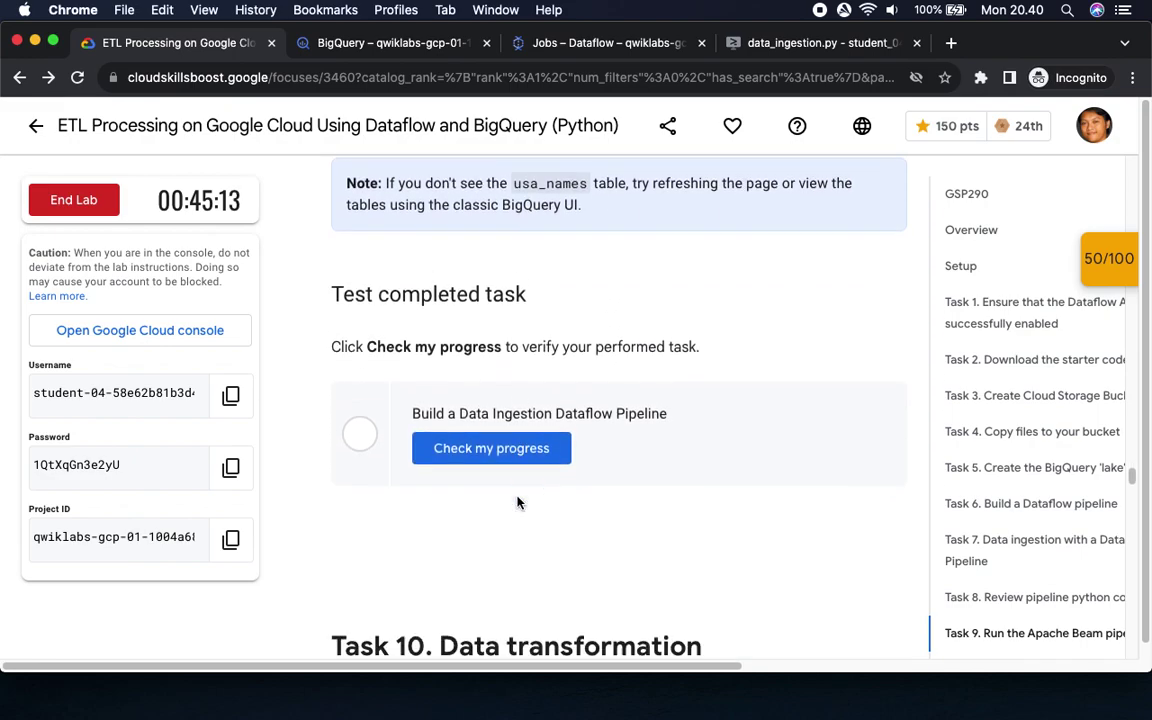
click(501, 437)
scroll(561, 512, down, 4)
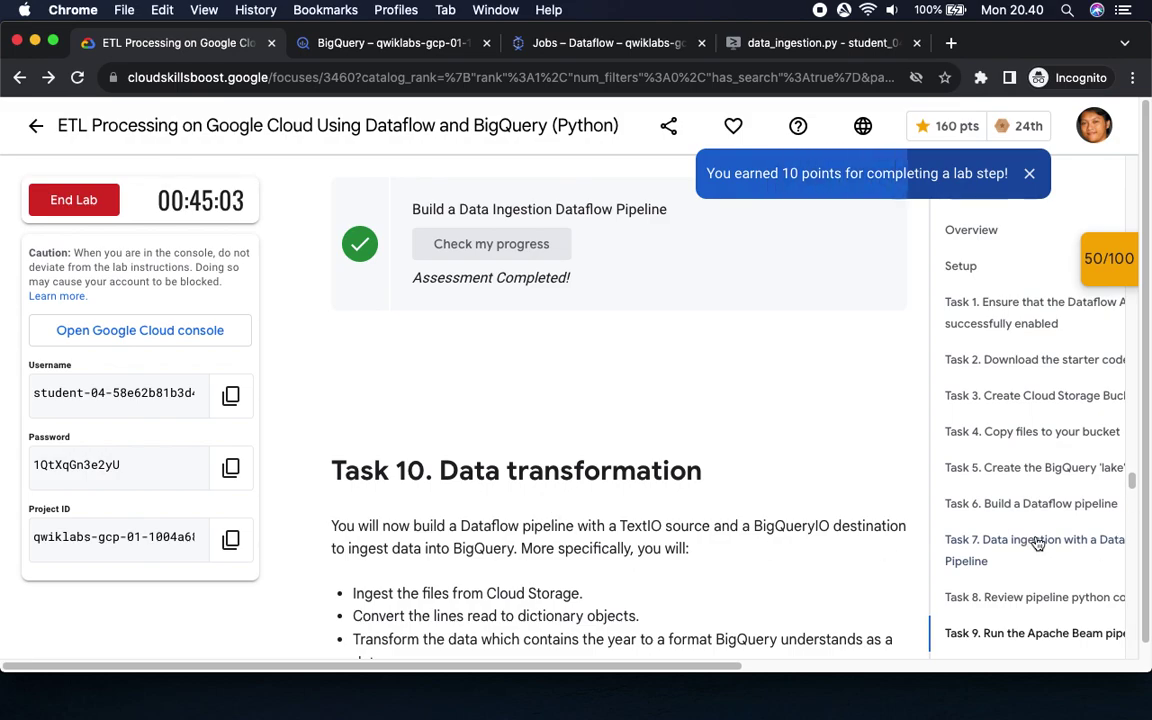
Recheck the "Build a Data Ingestion Dataflow Pipeline" item in the lab's score overview, then collapse the overview.
click(1105, 258)
scroll(957, 380, down, 5)
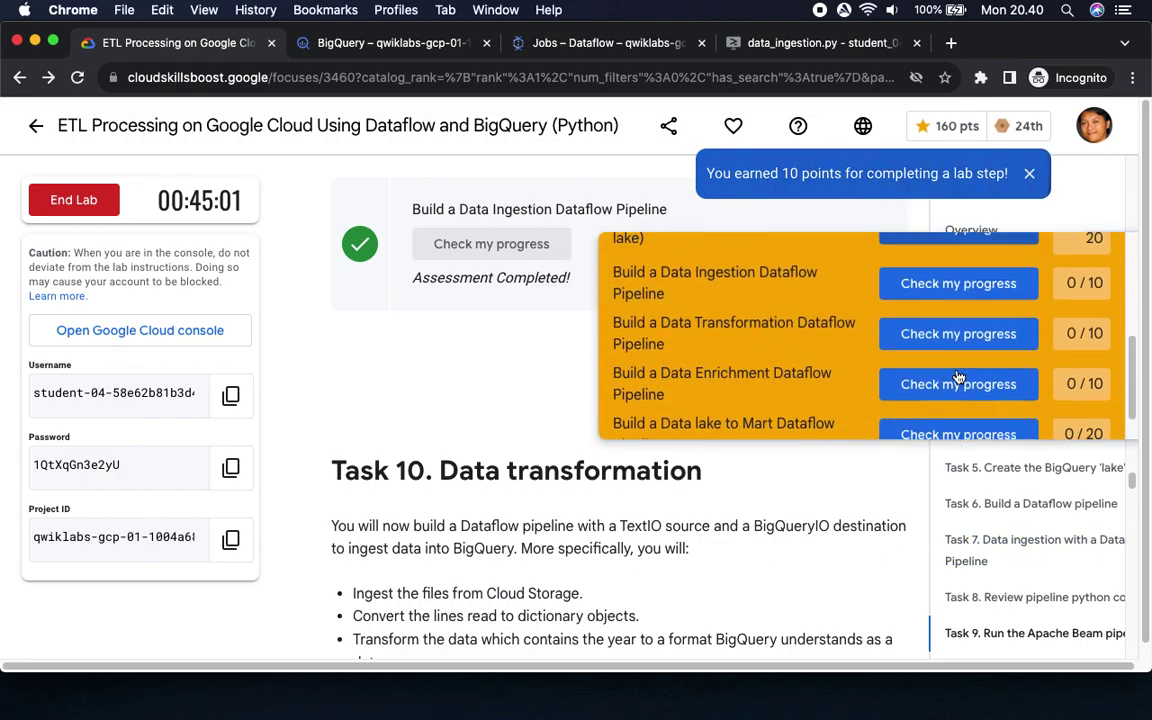
scroll(951, 375, up, 5)
scroll(958, 376, down, 2)
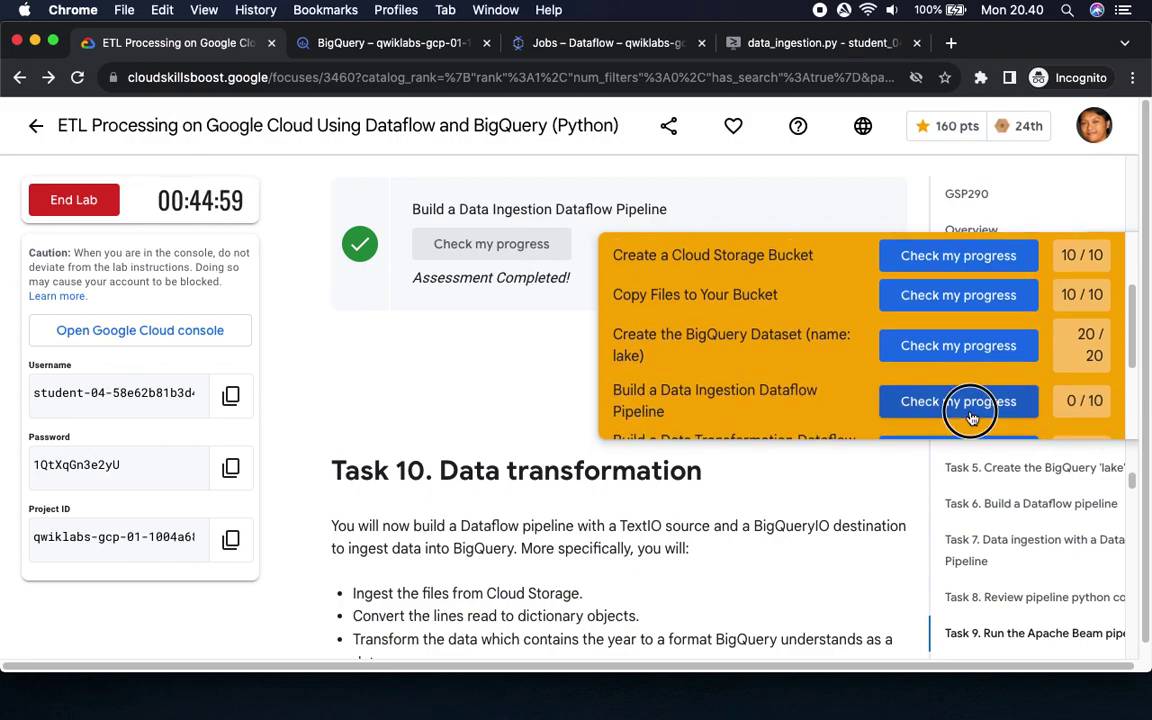
click(966, 404)
scroll(975, 400, up, 5)
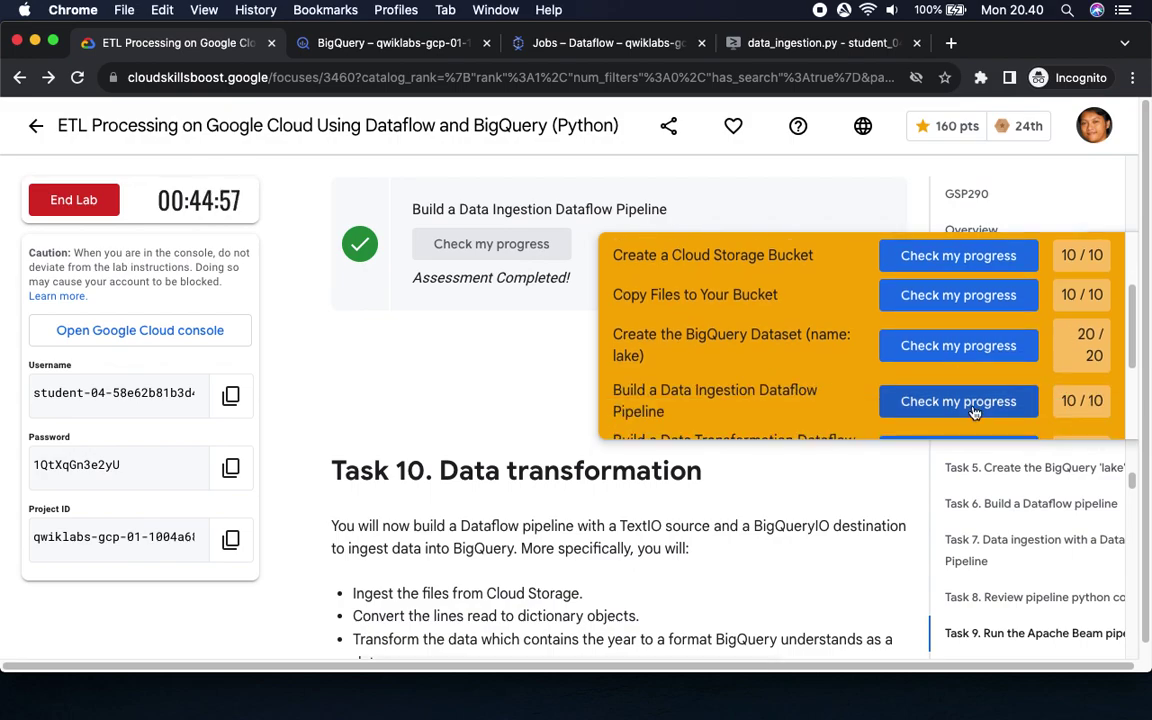
click(1088, 268)
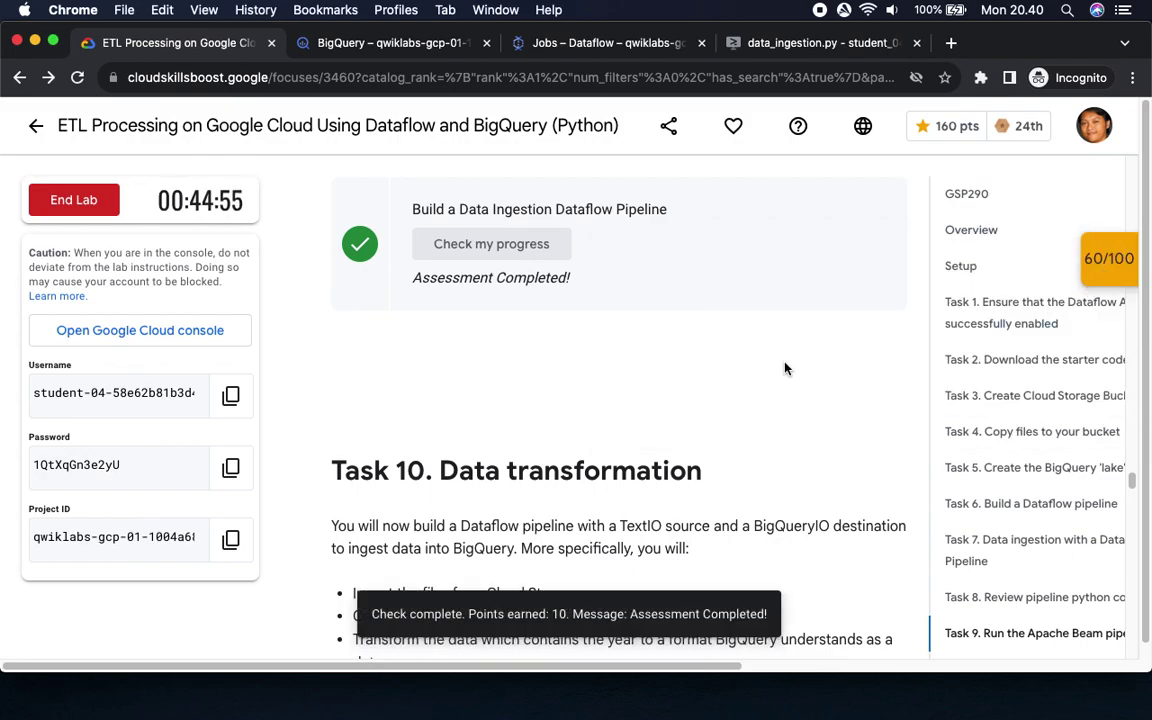
Copy Task 11's data_transformation.py pipeline command from the lab instructions and run it in the enlarged Cloud Shell terminal.
scroll(663, 424, down, 3)
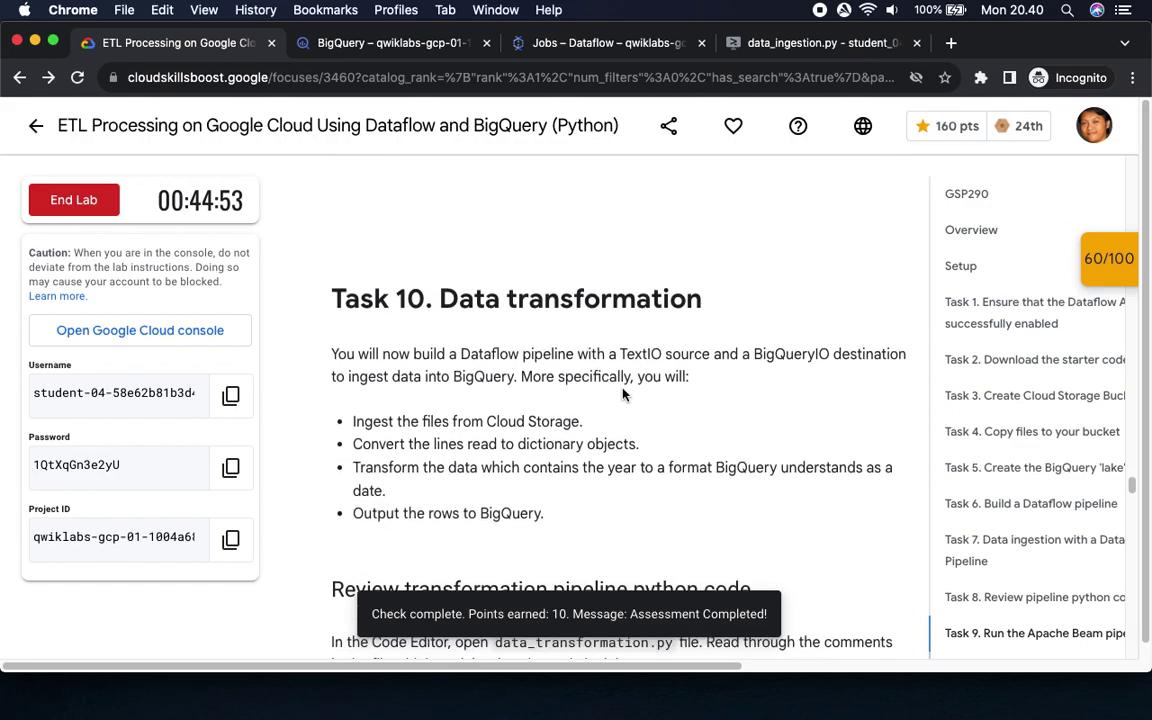
scroll(410, 330, down, 4)
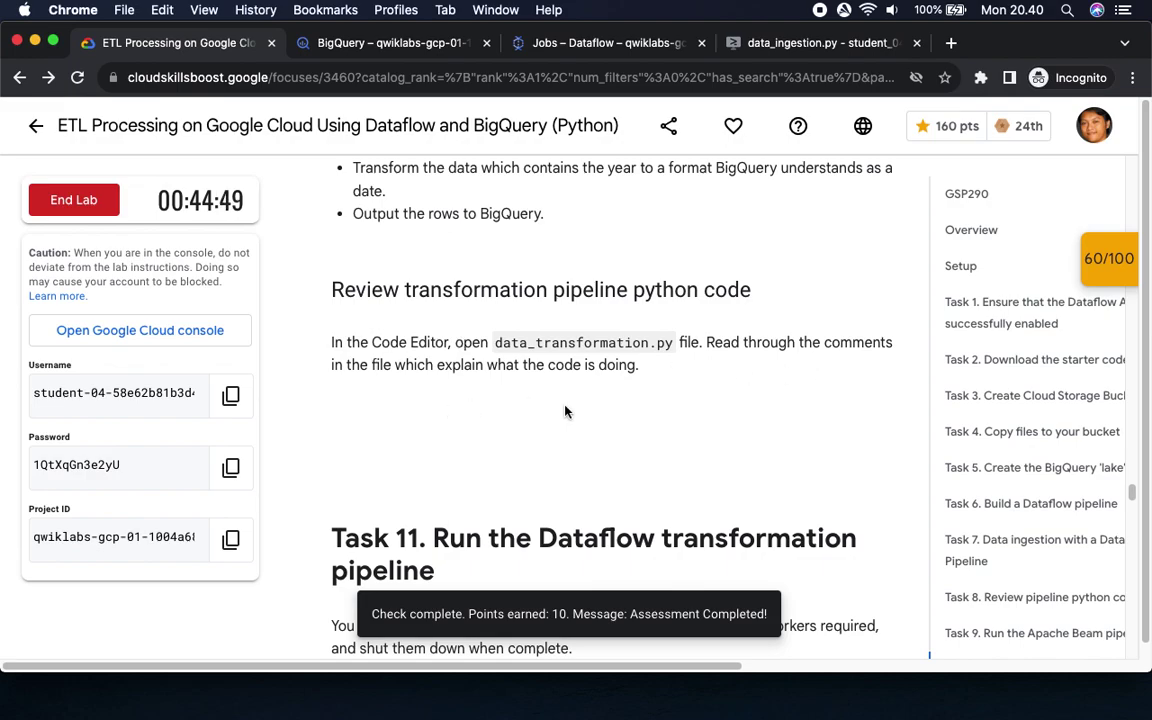
scroll(470, 428, down, 4)
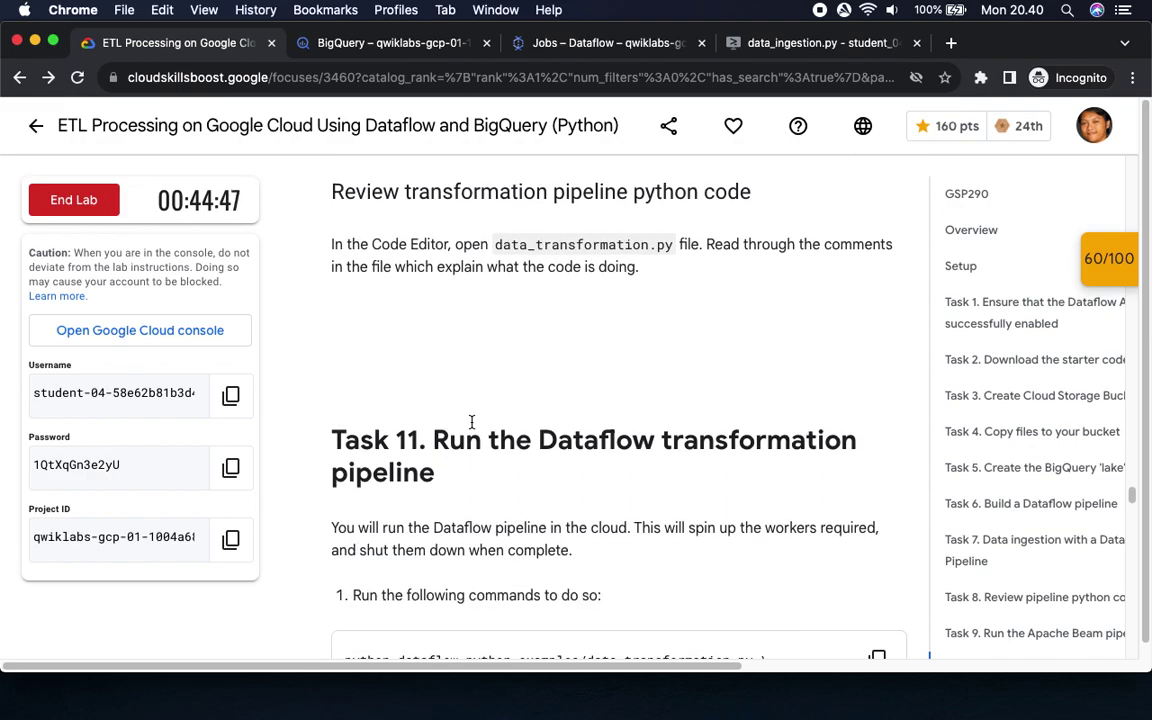
scroll(471, 422, down, 4)
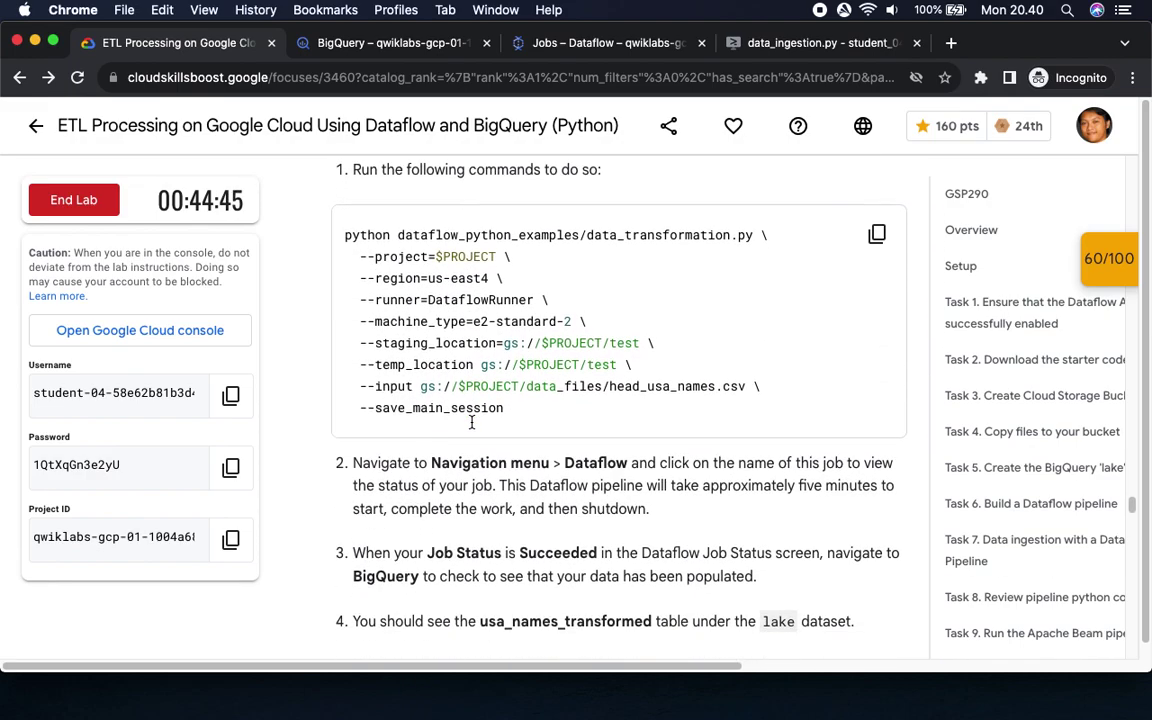
click(876, 234)
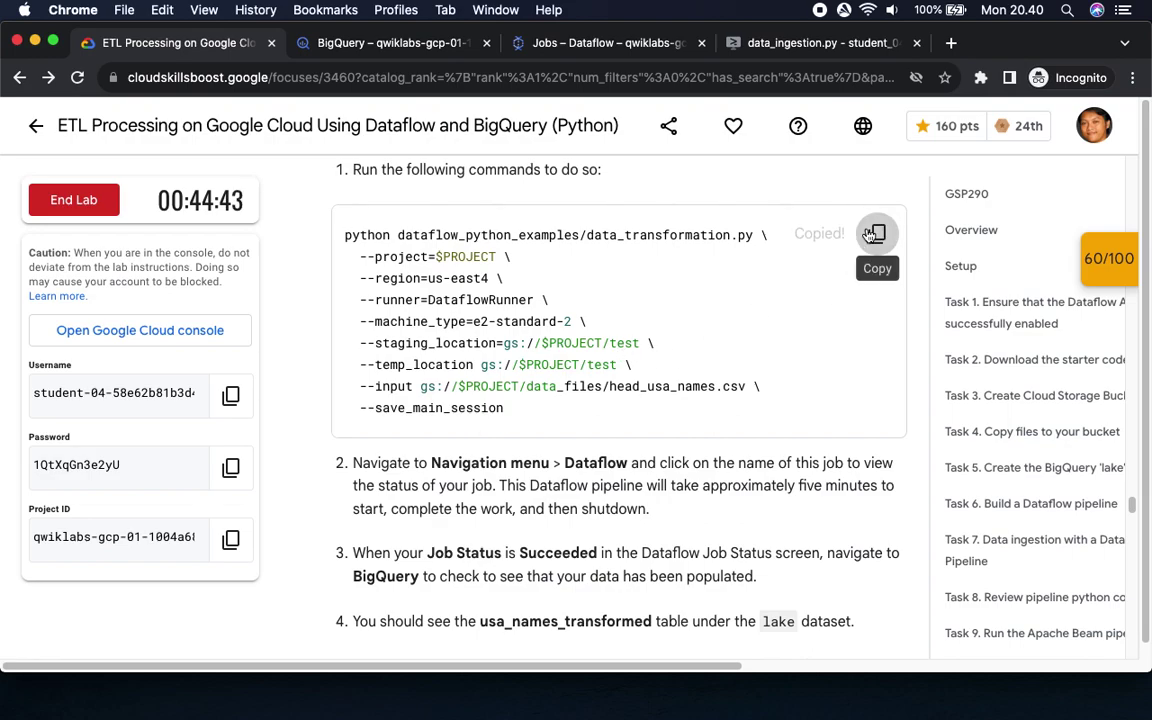
click(362, 42)
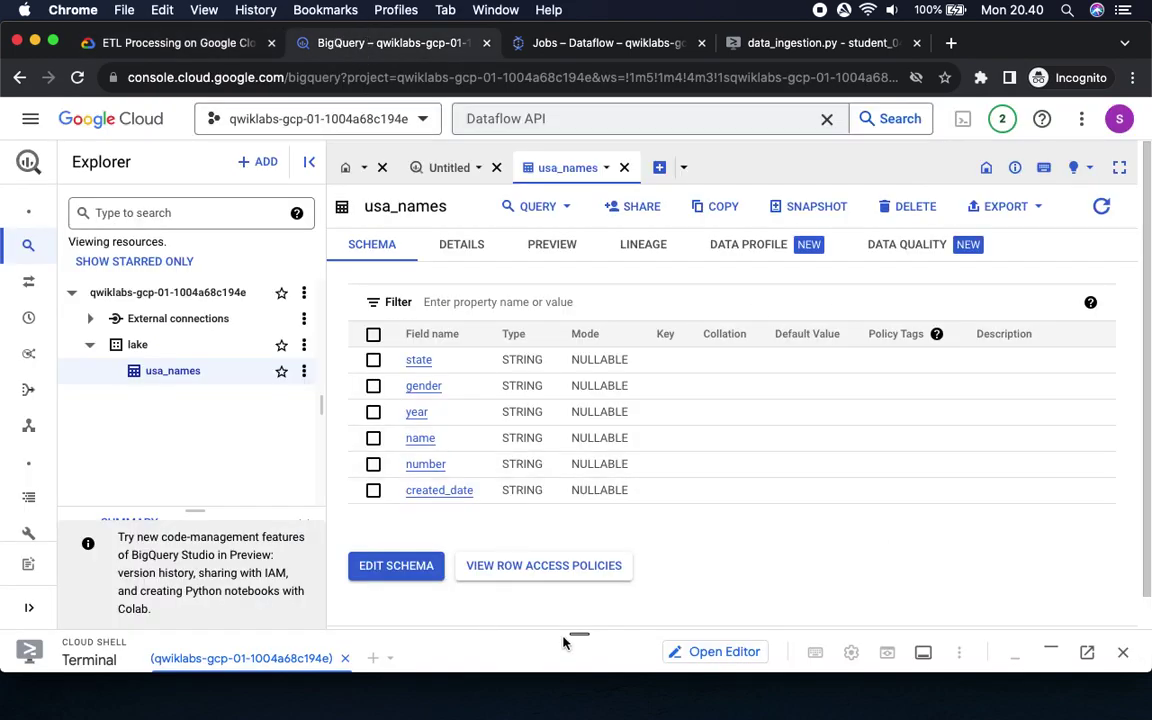
drag(578, 601, 579, 292)
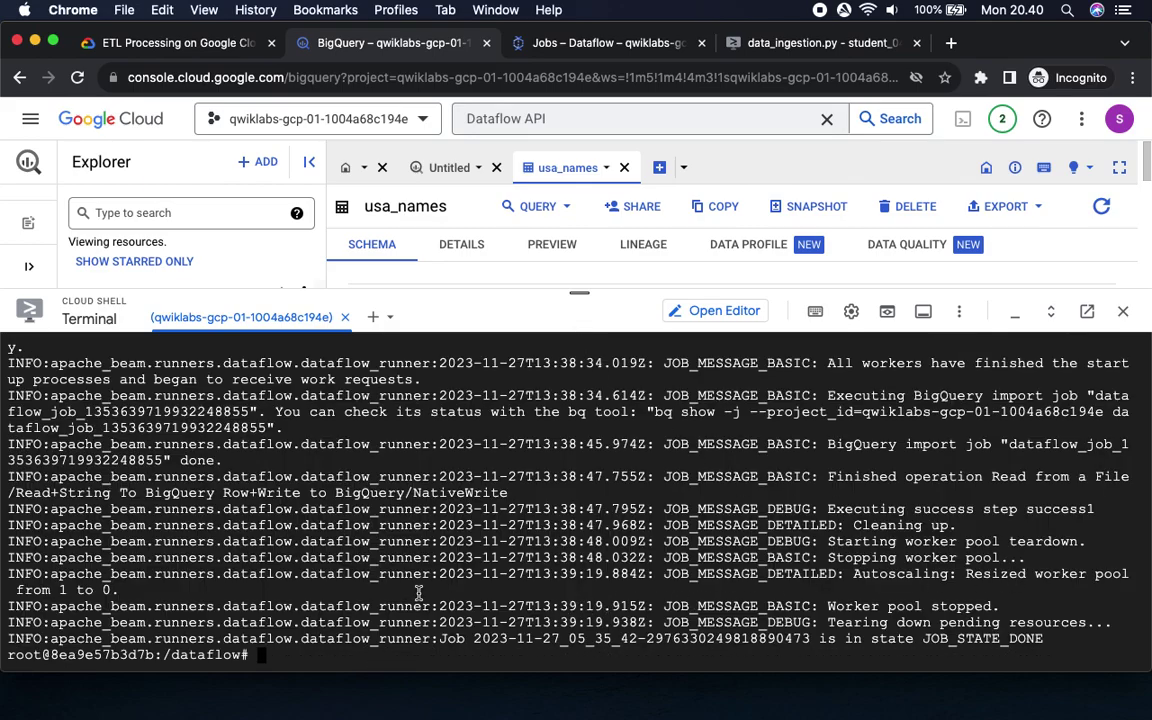
key(super+v)
key(Return)
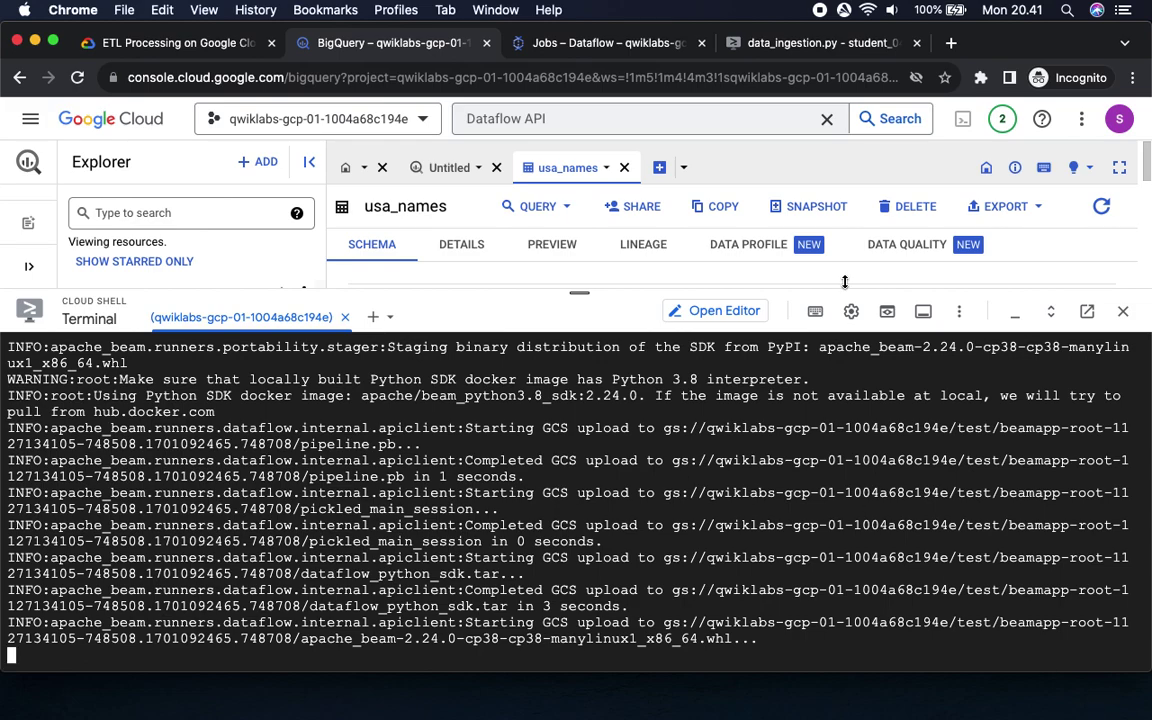
Read Task 11's instructions on viewing the transformation job's status and checking the usa_names_transformed table.
click(600, 44)
click(258, 45)
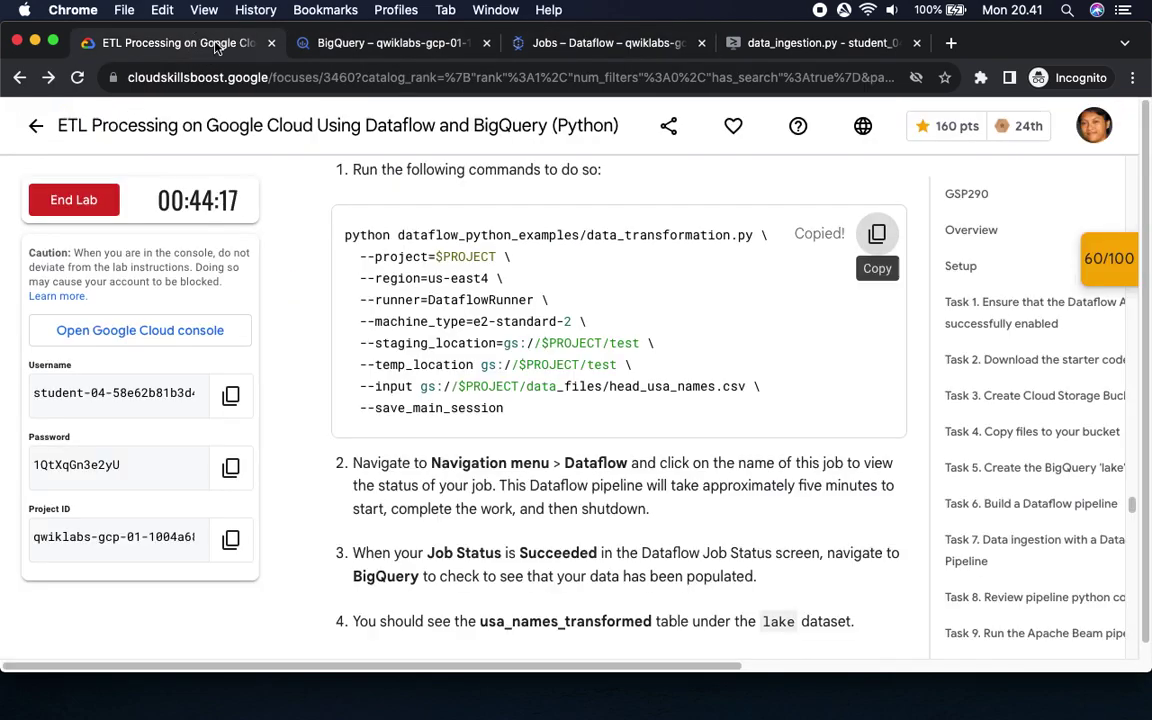
drag(389, 465, 692, 463)
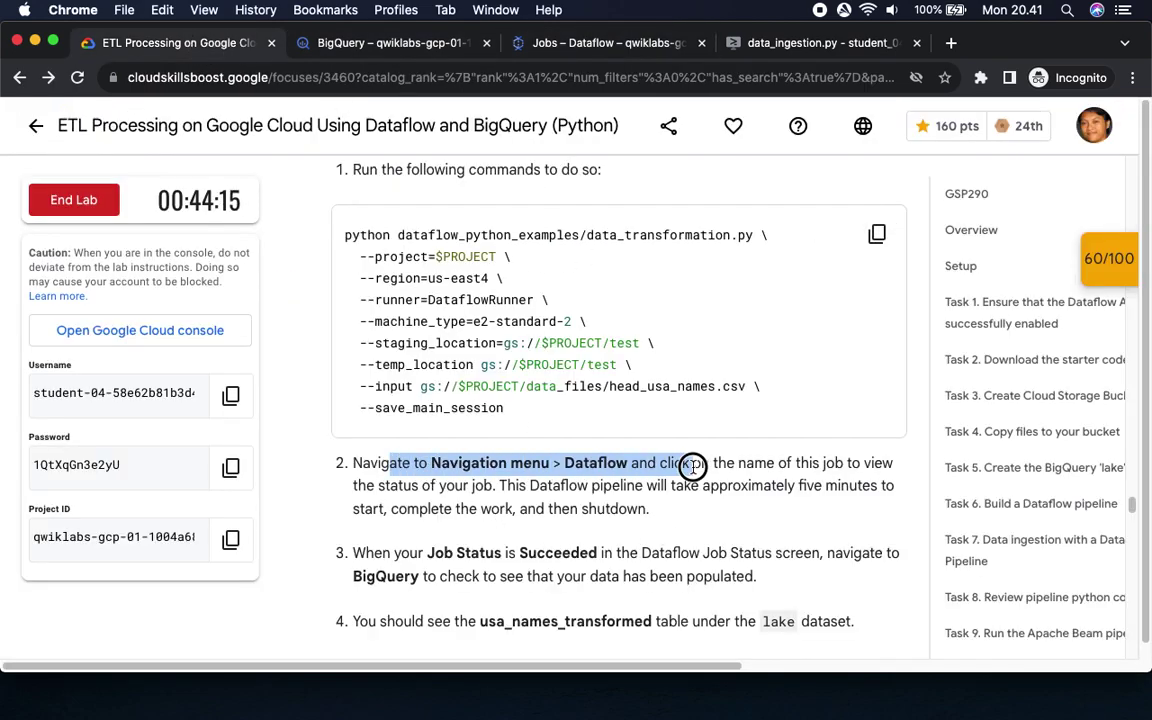
scroll(695, 490, down, 3)
Refresh the Dataflow jobs list until the new transformation job is listed and check its status.
click(618, 41)
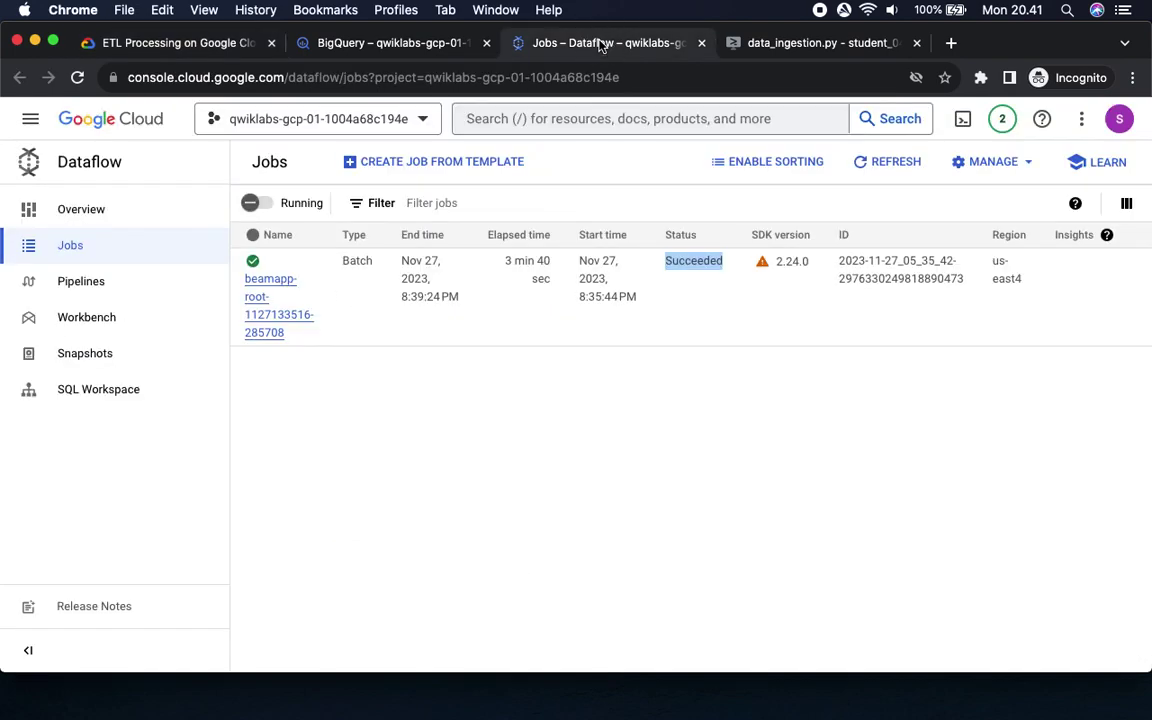
click(905, 165)
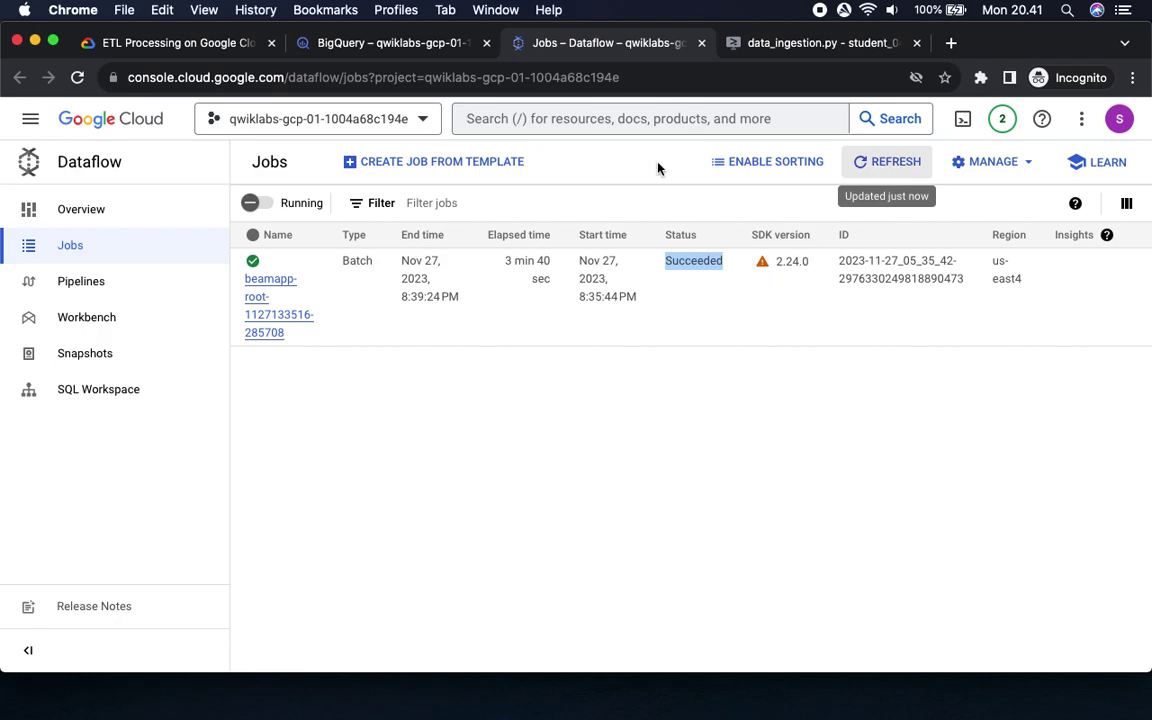
click(137, 45)
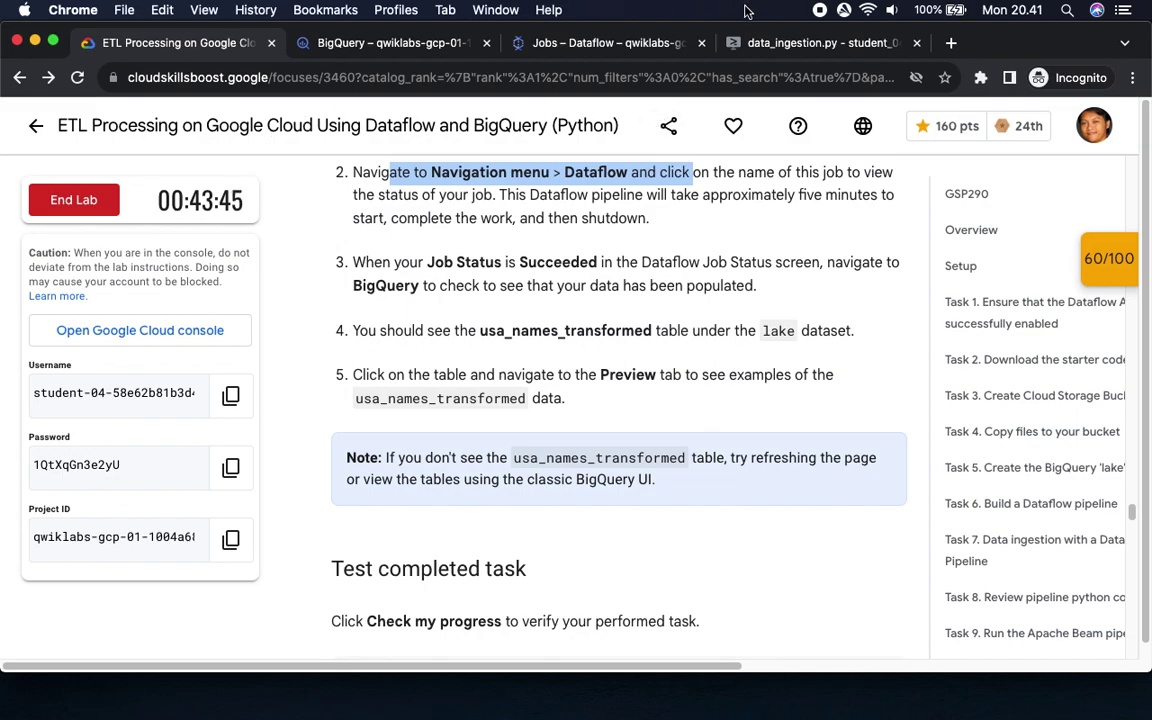
click(568, 46)
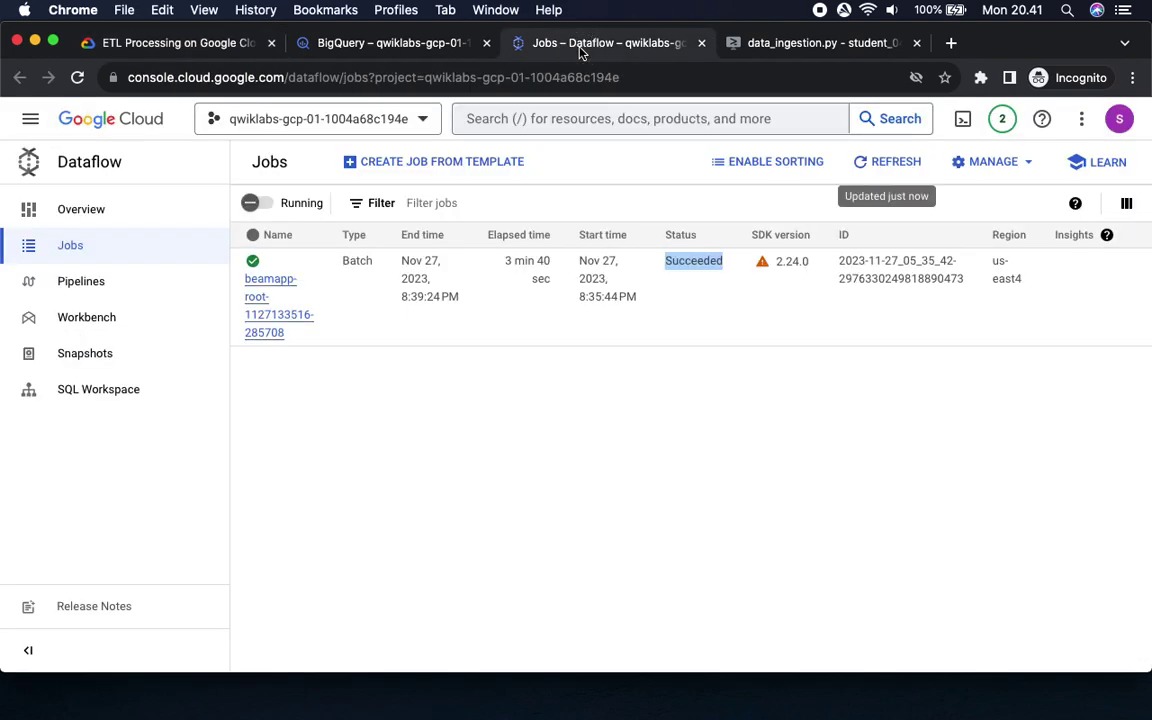
click(882, 172)
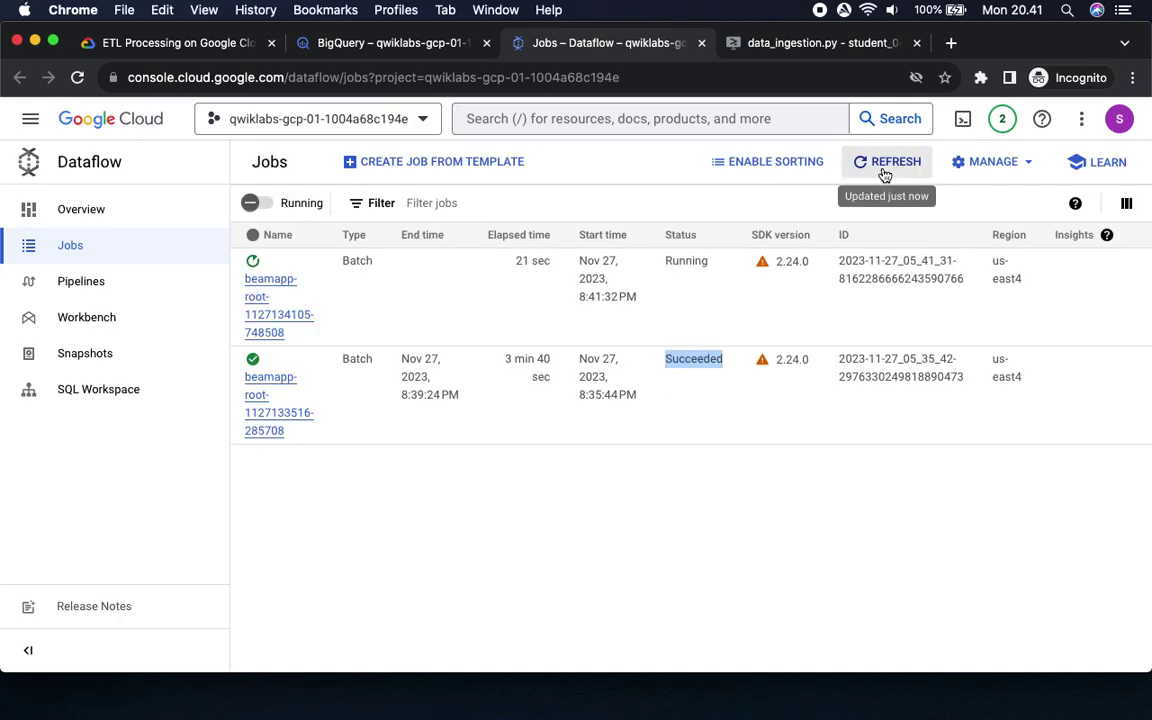
double_click(666, 260)
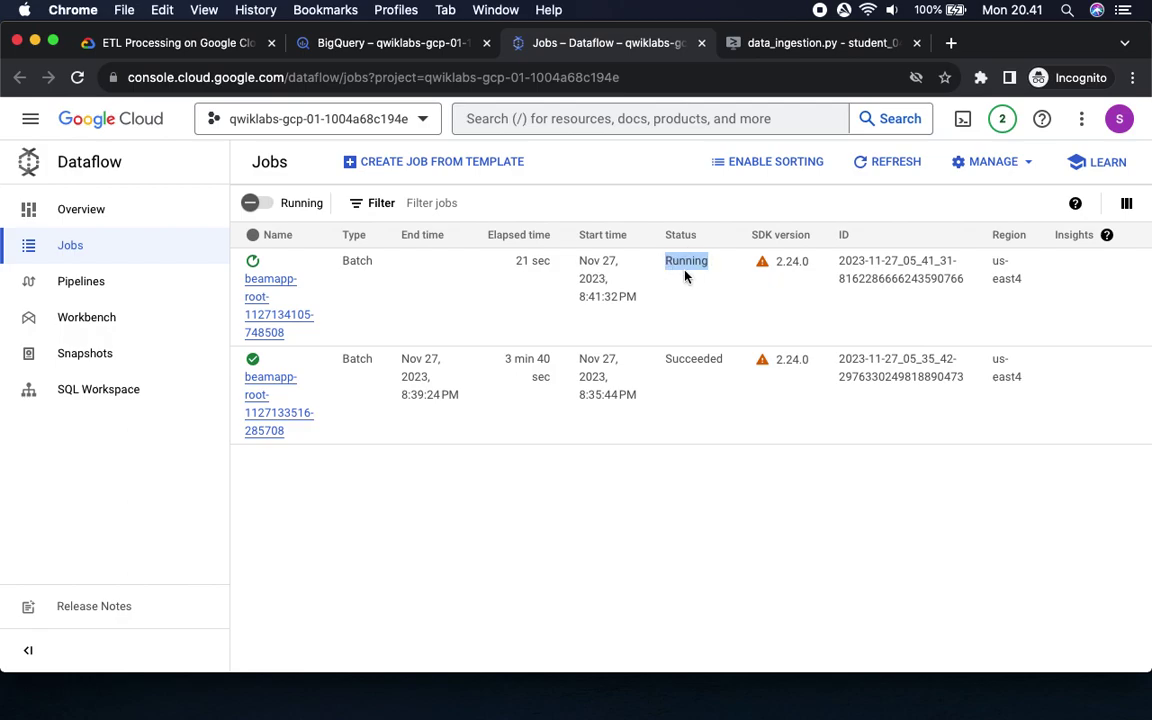
Check in Task 11's step 2 how long the transformation pipeline should take to complete.
click(159, 44)
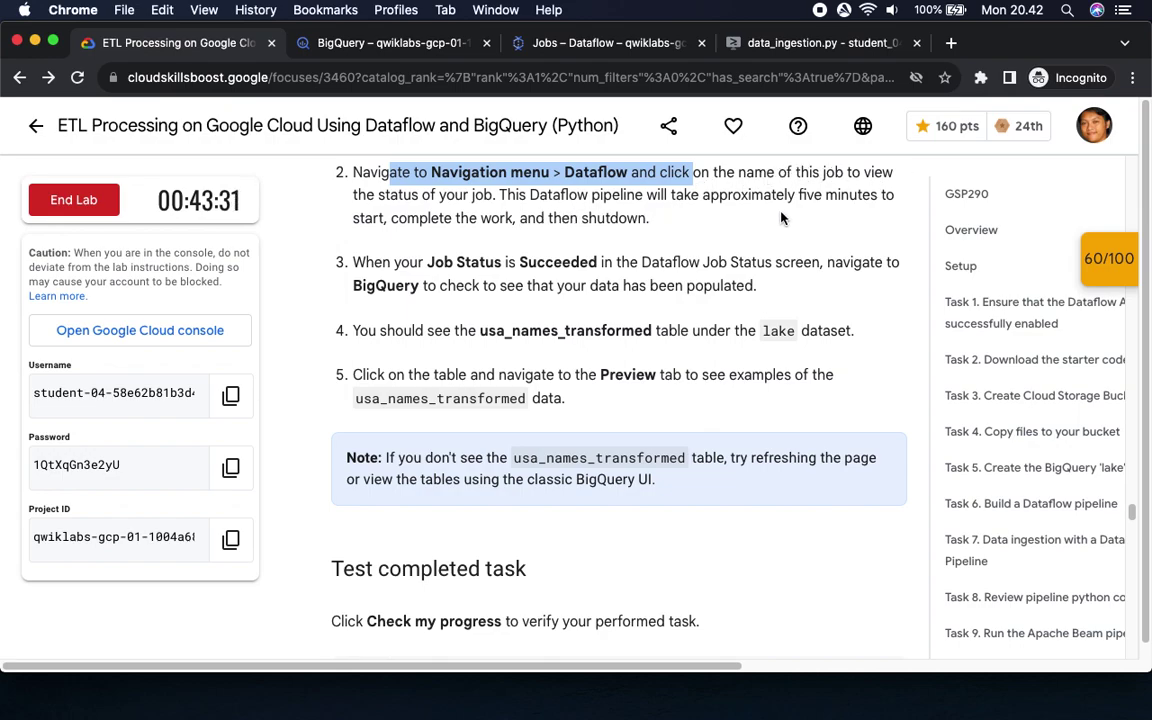
drag(797, 195, 873, 195)
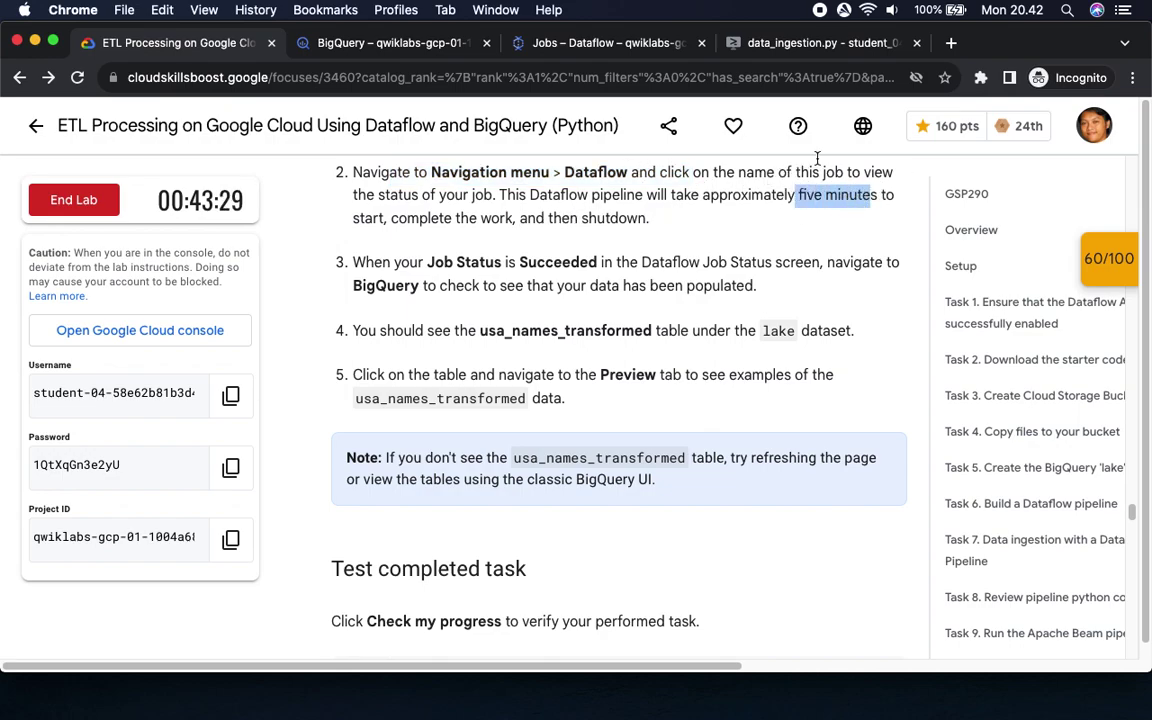
Refresh the Dataflow jobs list and check the status of the running transformation job.
click(533, 40)
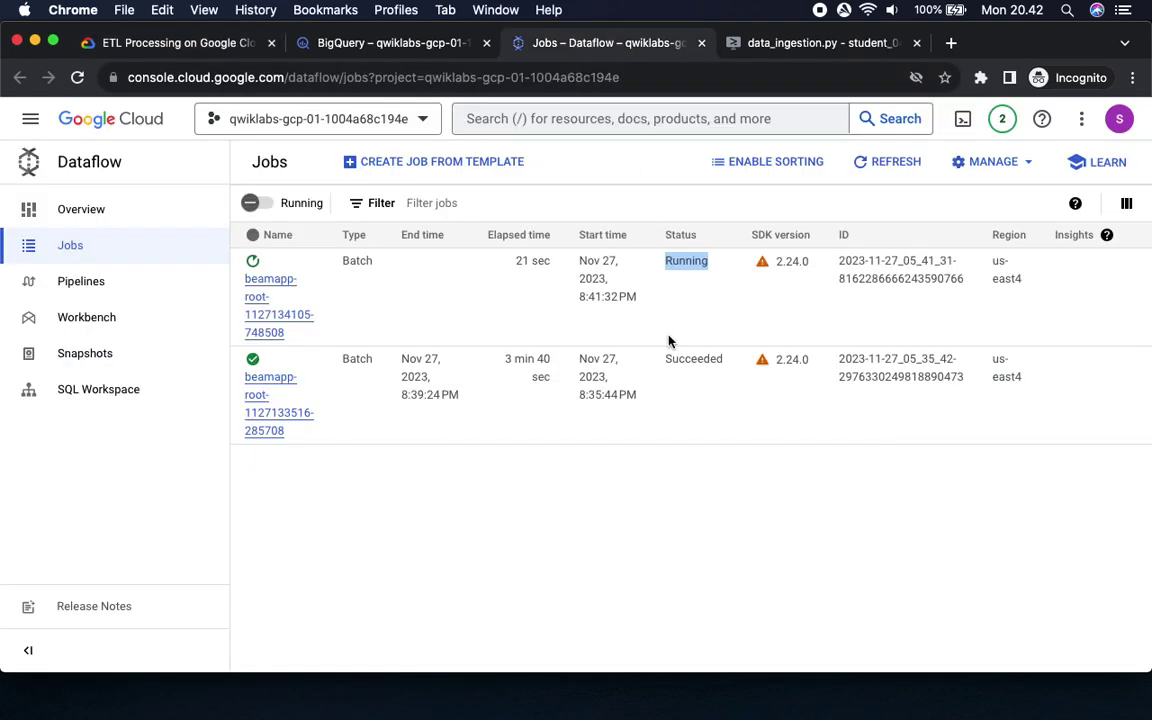
click(887, 168)
click(898, 161)
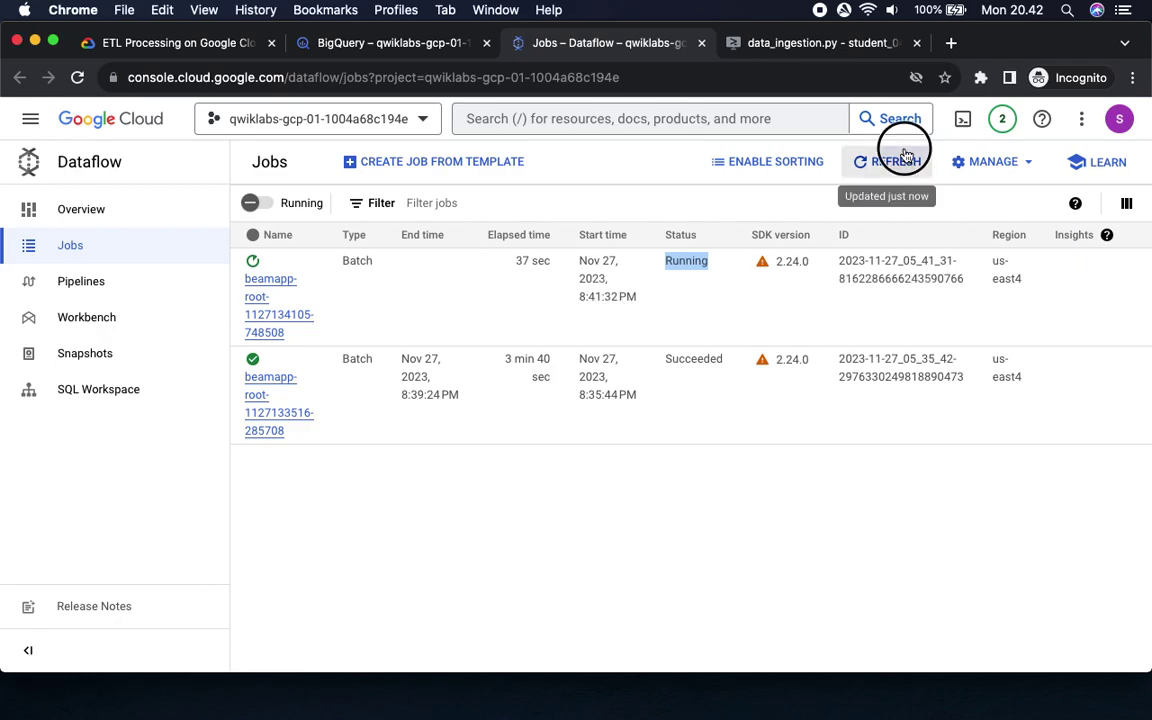
Reread the job status condition in Task 11's step 3 and check the lab progress for Build a Data Transformation Dataflow Pipeline.
click(145, 45)
drag(406, 260, 605, 262)
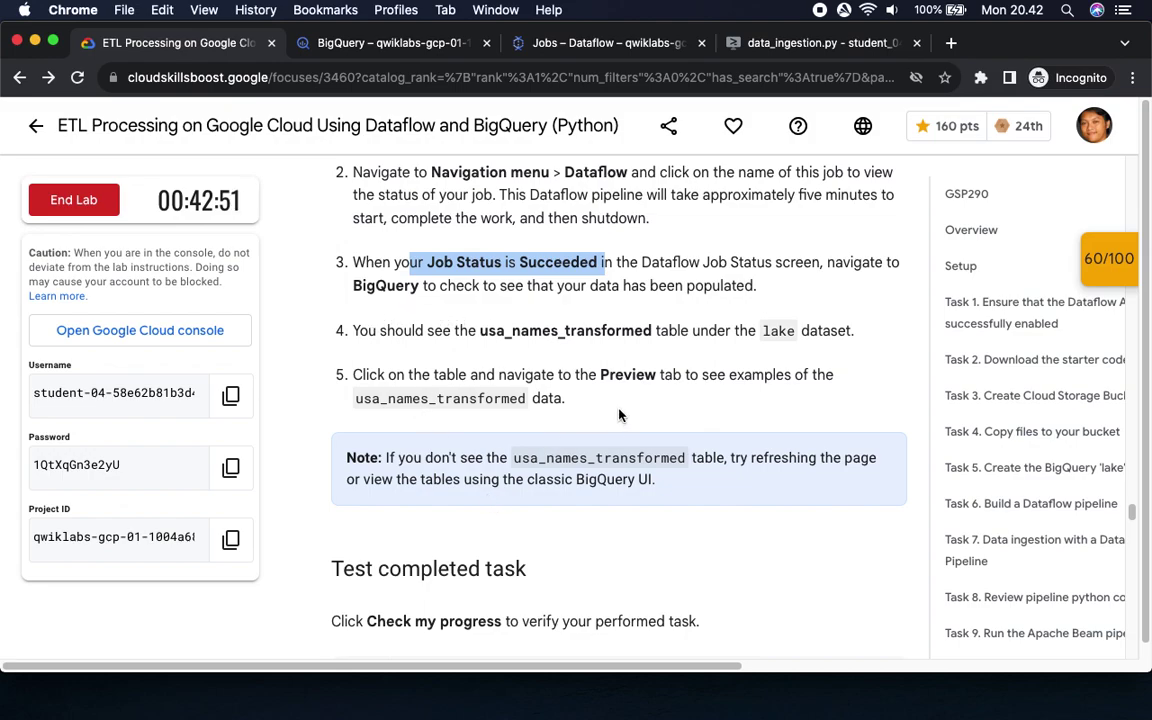
scroll(553, 450, down, 5)
click(522, 481)
scroll(680, 511, down, 2)
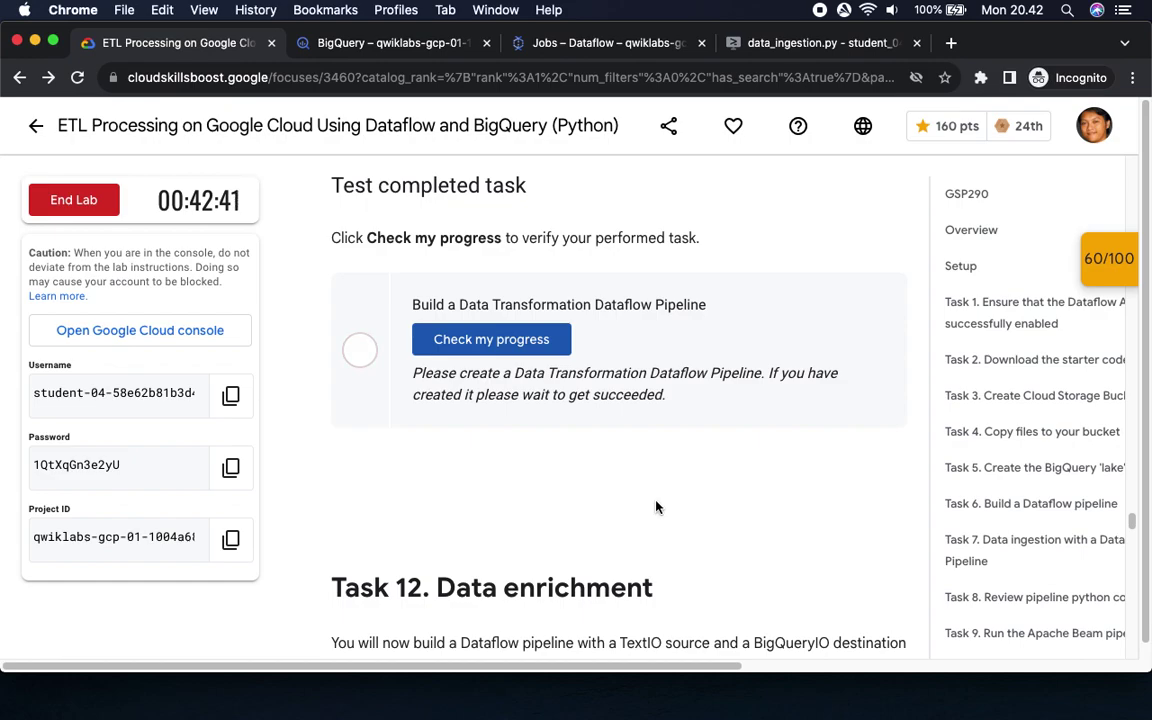
Review Task 9's closing instructions on finding and previewing the usa_names table under the lake dataset.
scroll(656, 507, up, 10)
scroll(643, 502, up, 10)
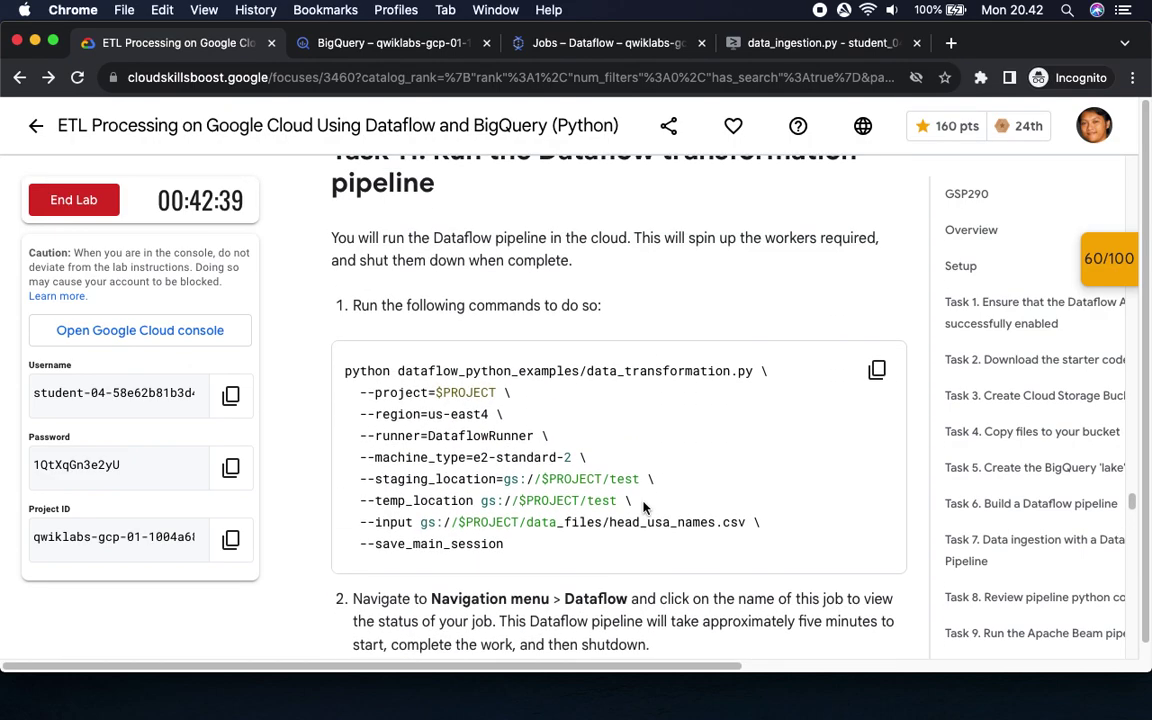
scroll(643, 503, up, 10)
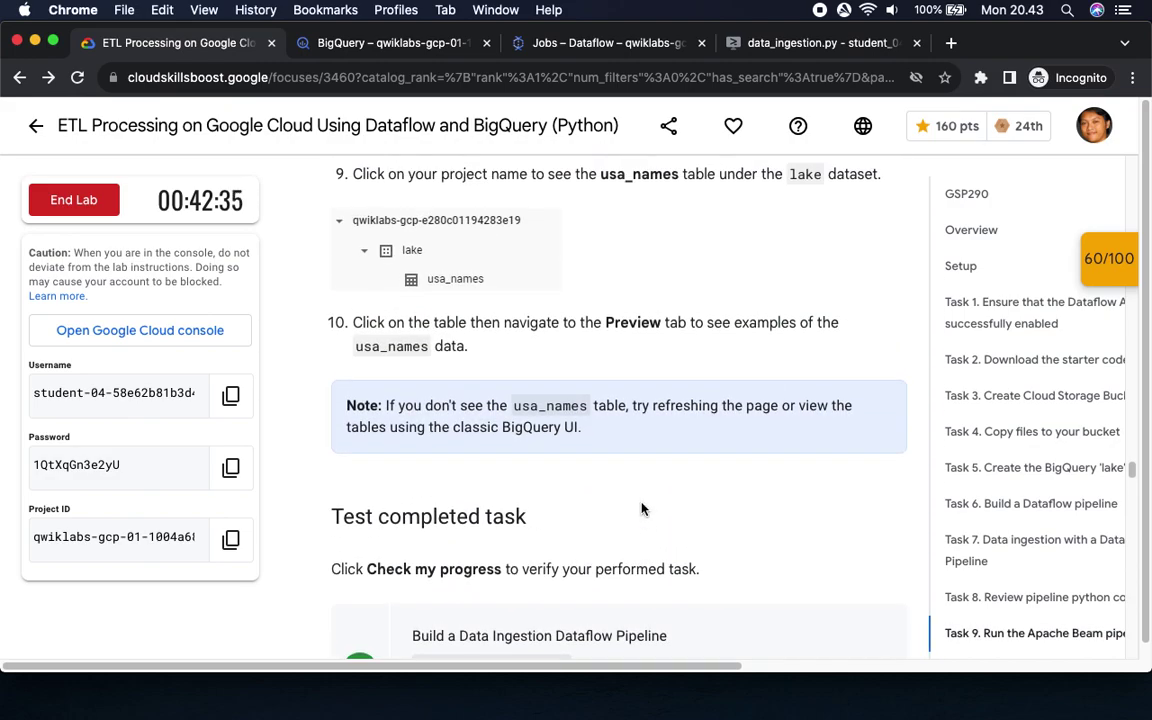
scroll(643, 507, down, 1)
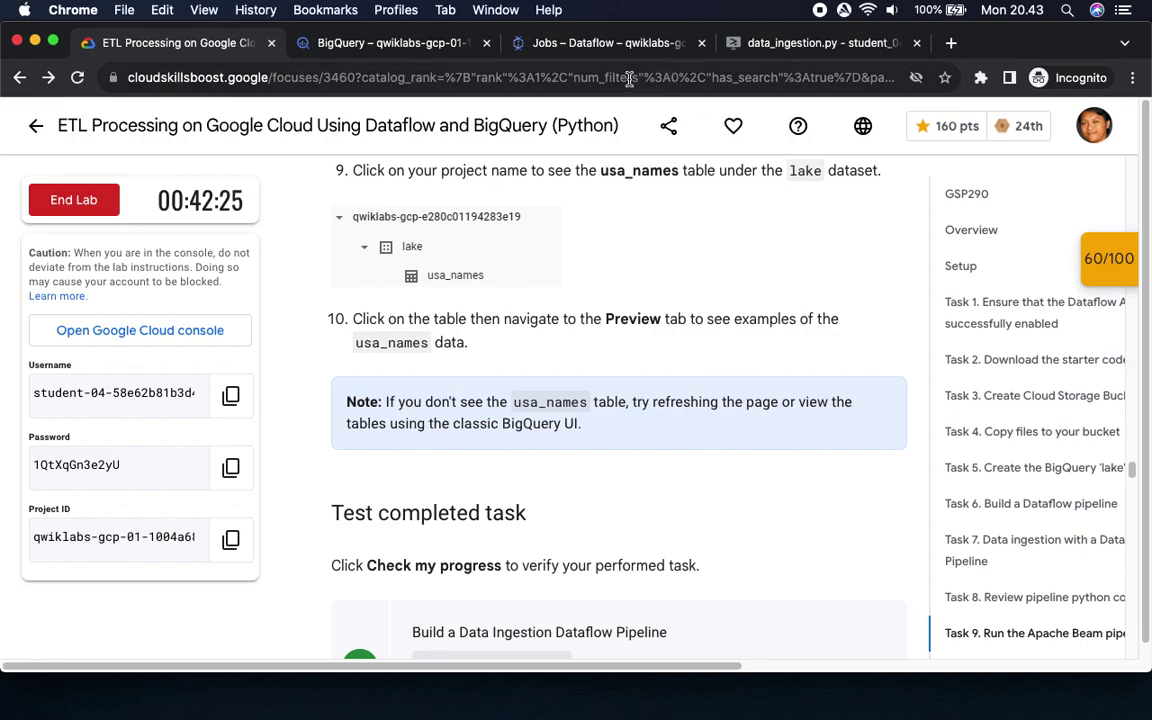
Return to the Dataflow jobs list and refresh it to recheck the transformation job's status.
click(603, 44)
click(897, 173)
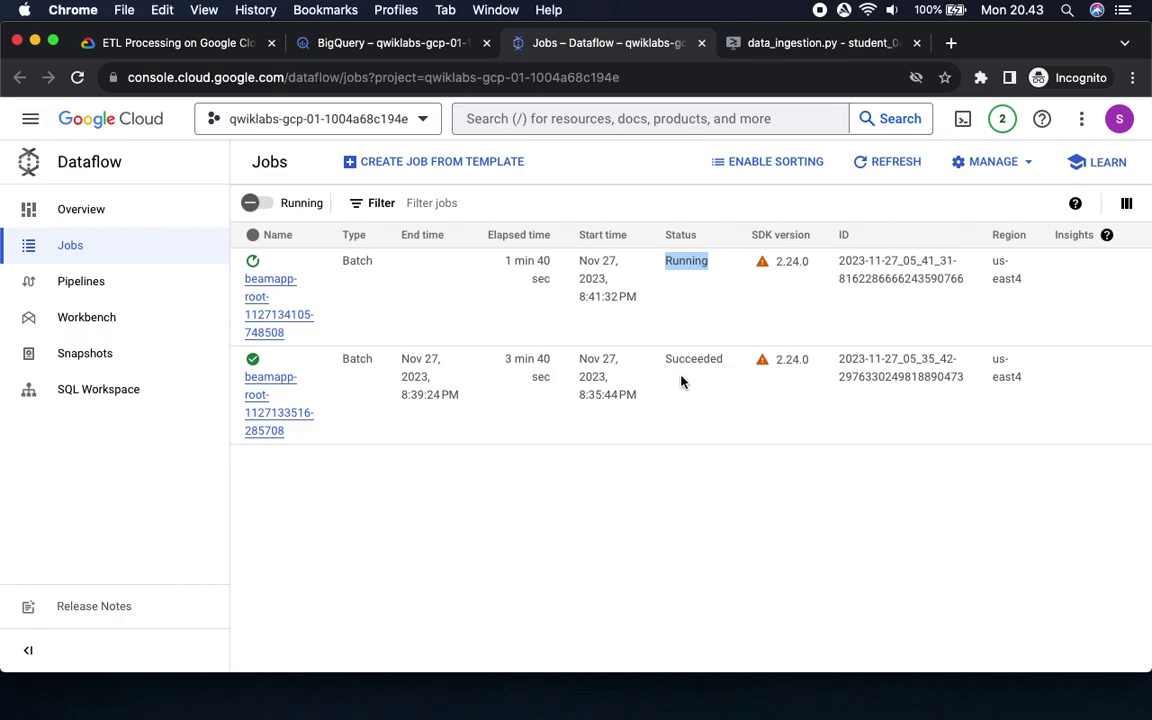
click(881, 167)
Reread Task 11's steps on waiting for the Succeeded status and viewing the usa_names_transformed table in BigQuery.
click(182, 43)
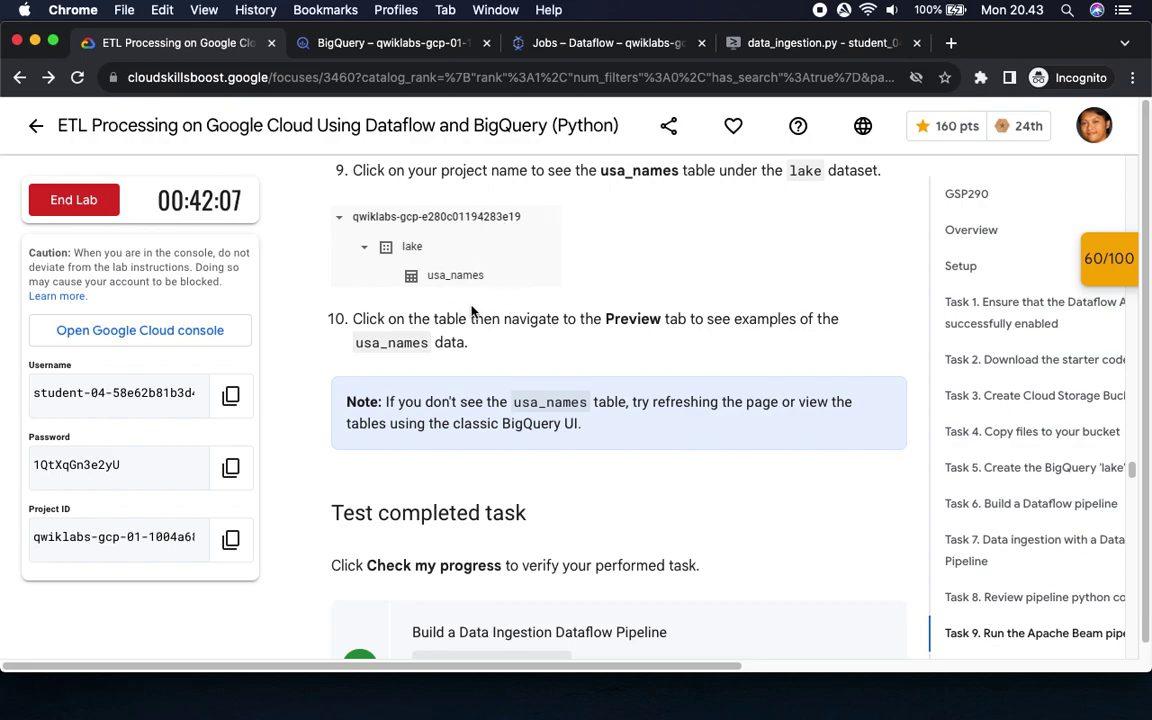
scroll(632, 488, down, 10)
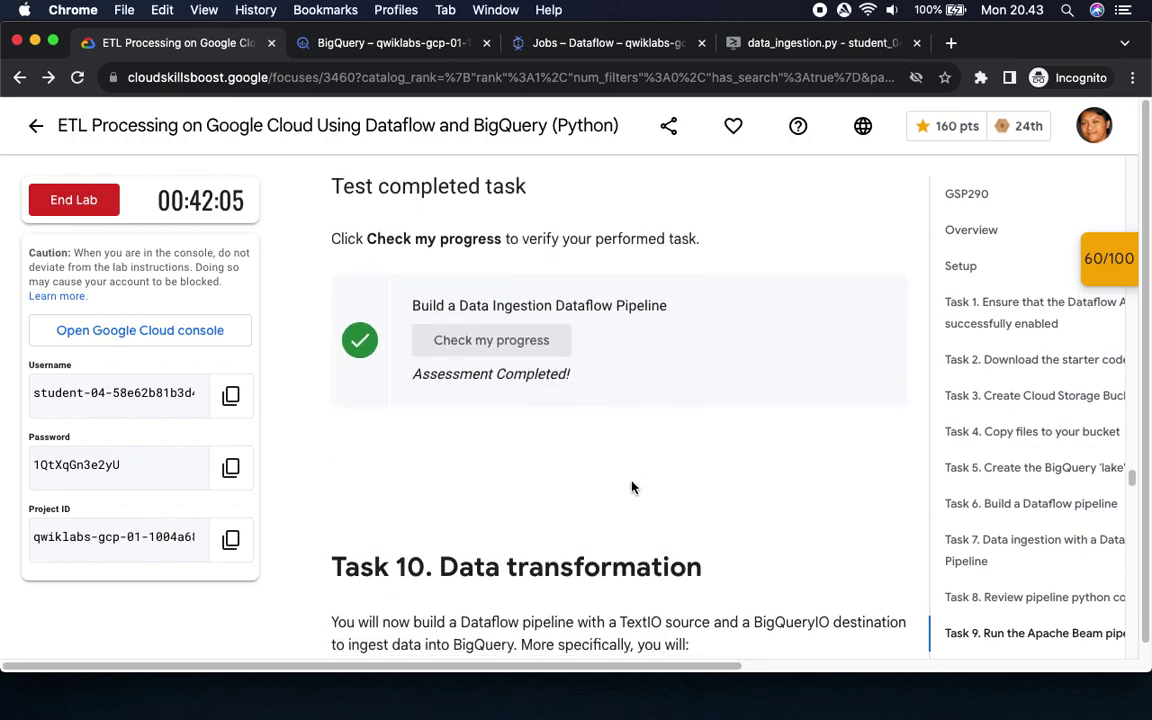
scroll(632, 488, down, 8)
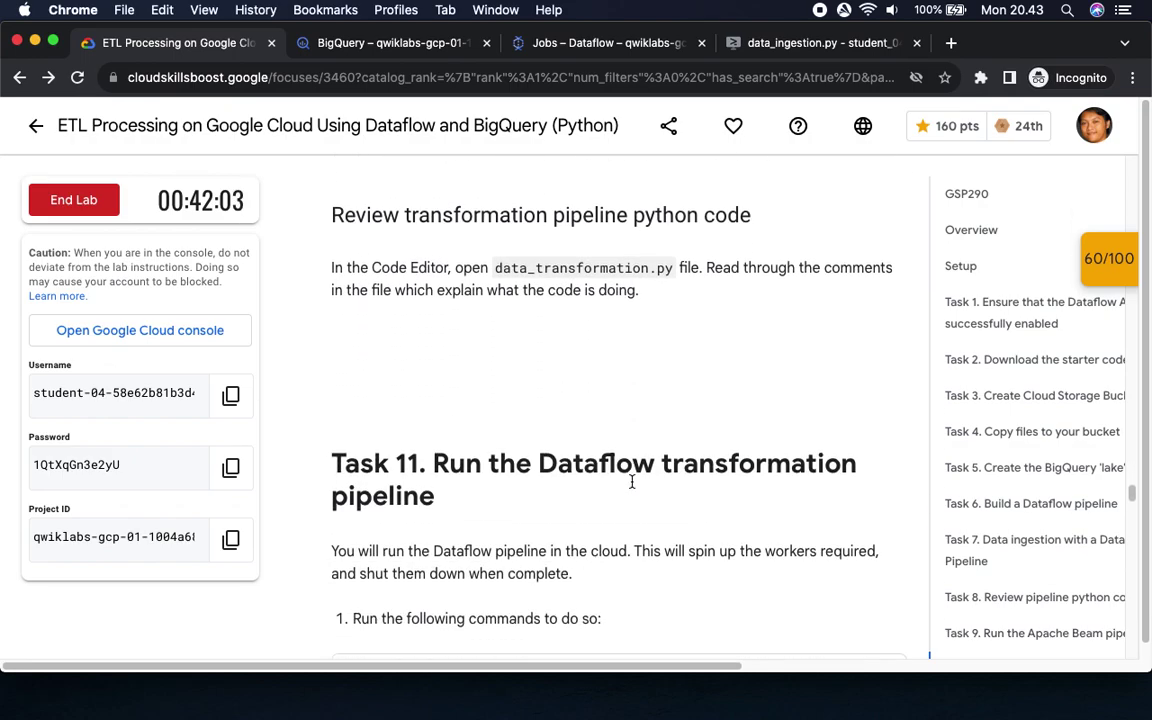
scroll(632, 488, down, 8)
drag(409, 481, 606, 481)
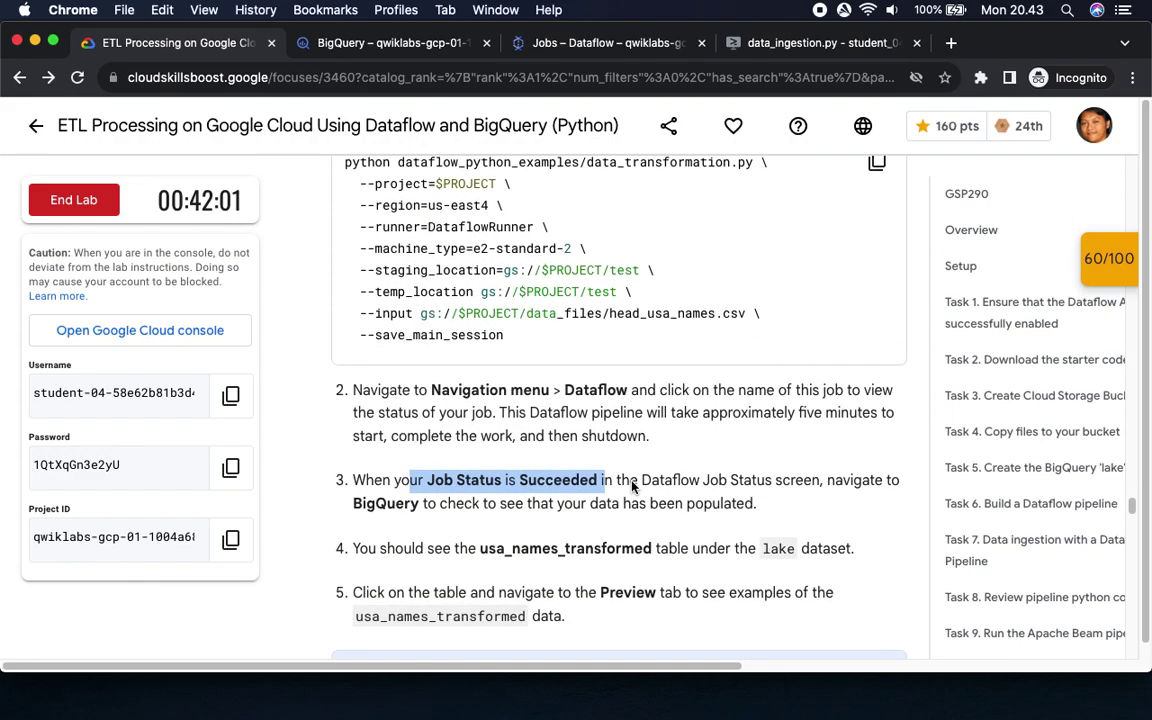
scroll(632, 481, down, 5)
scroll(632, 478, up, 2)
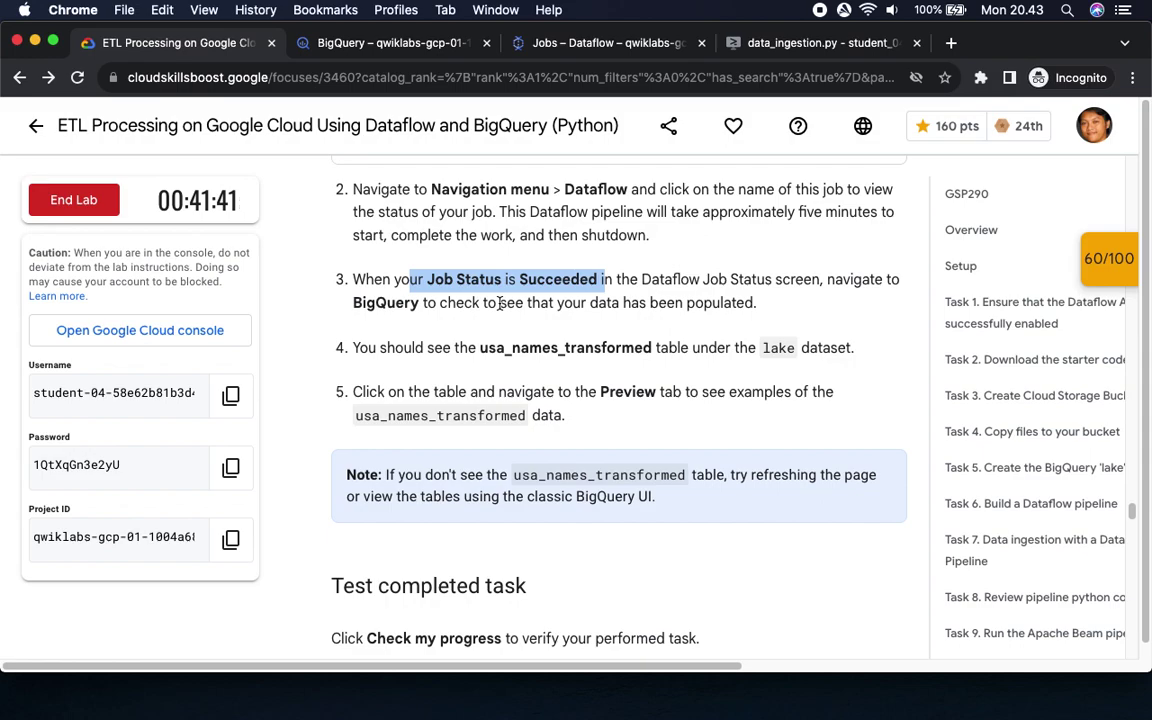
Keep refreshing the Dataflow jobs list until the transformation job's status is Succeeded.
click(636, 45)
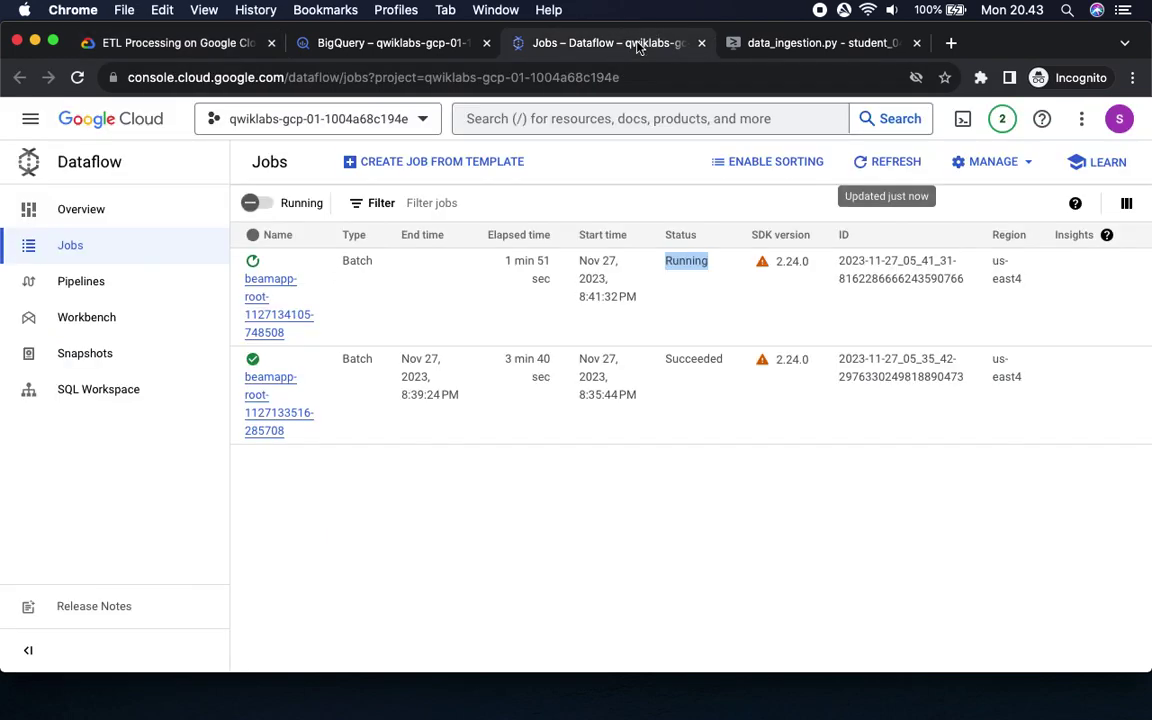
click(893, 165)
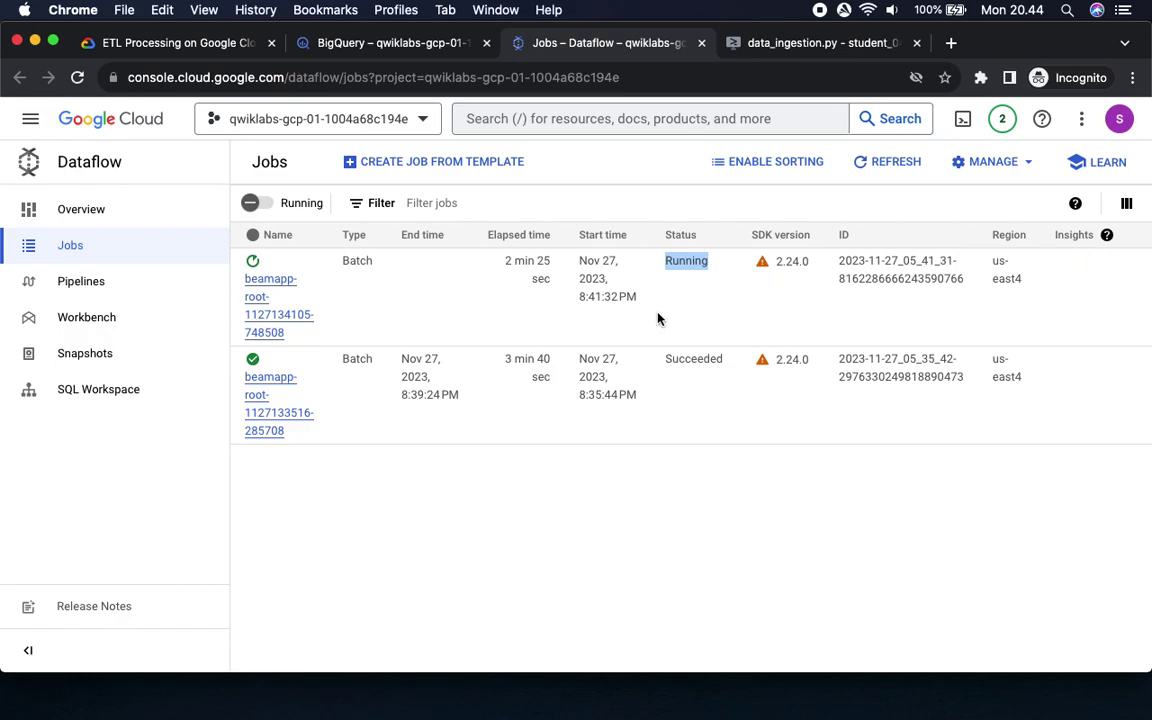
click(887, 164)
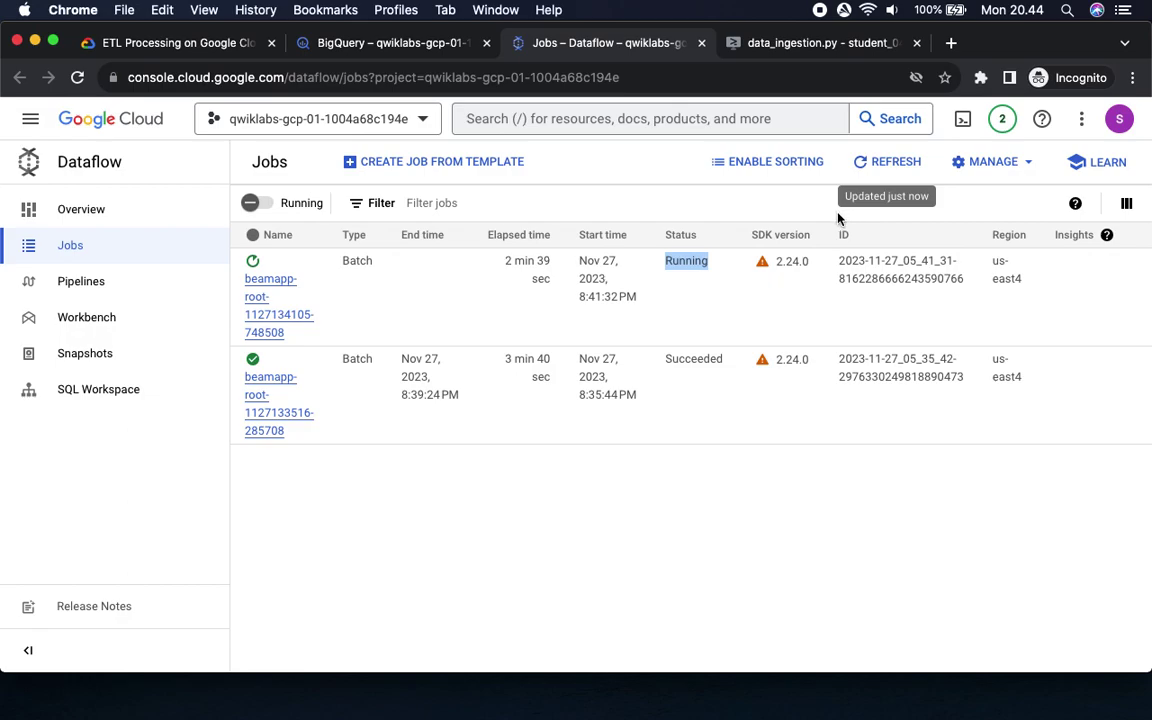
click(891, 165)
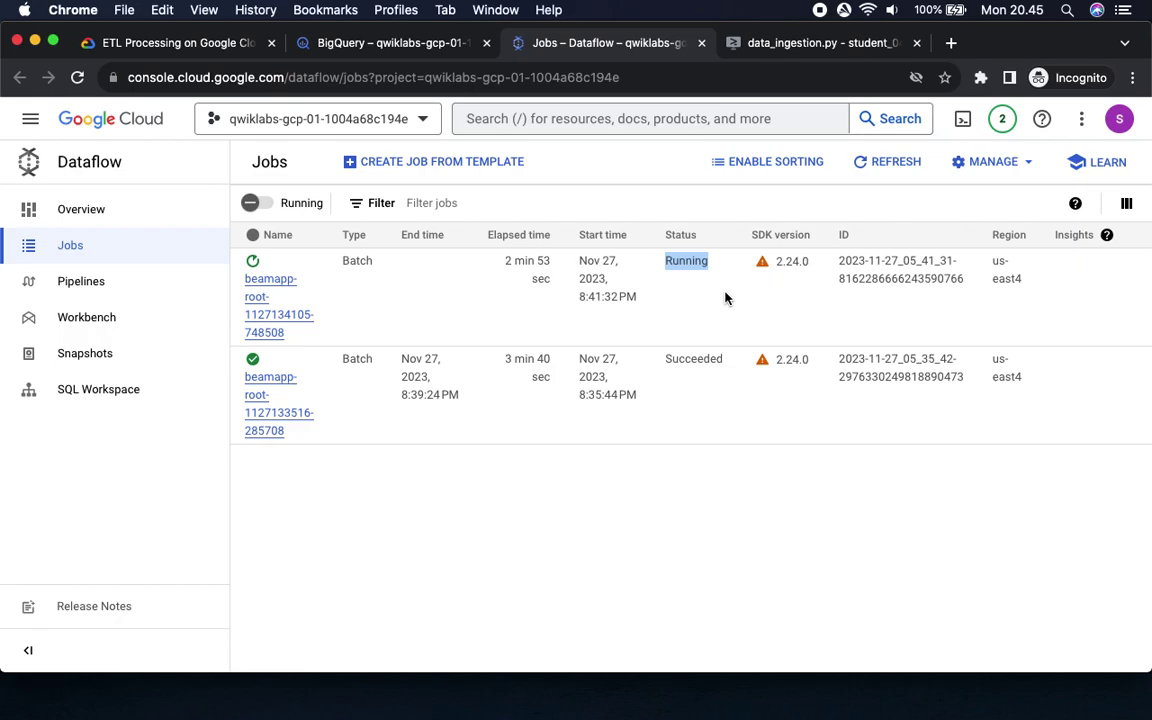
click(885, 163)
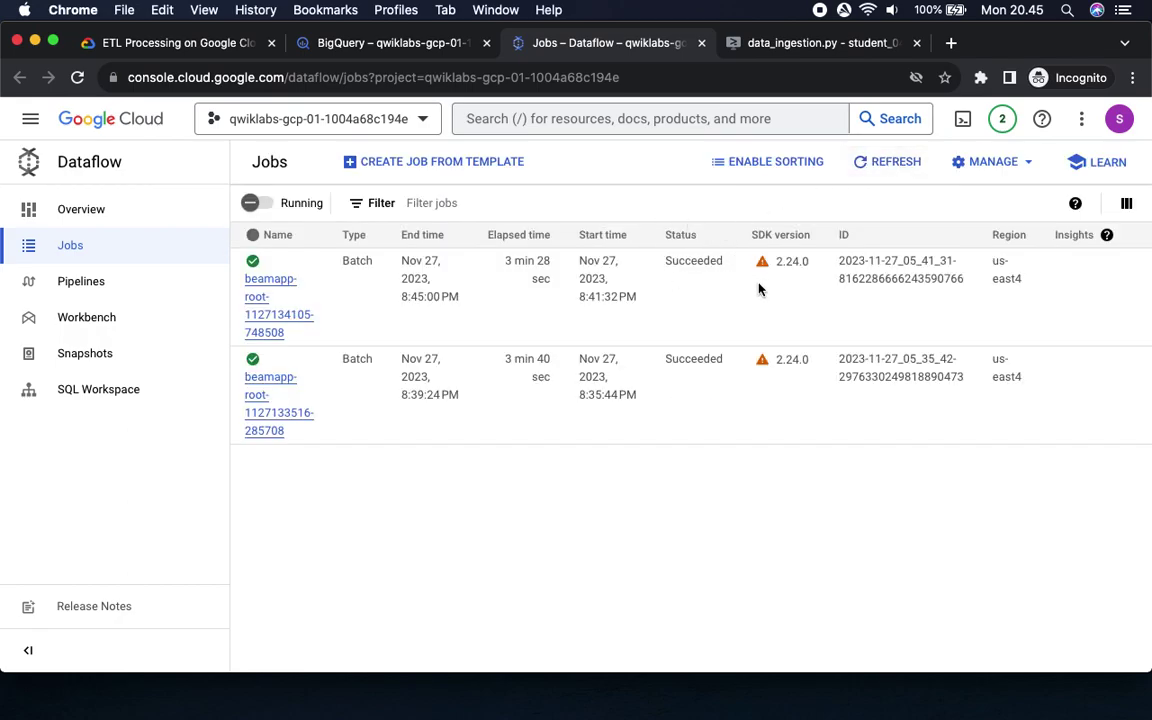
Follow Task 11's step 3 to BigQuery and shrink the Cloud Shell terminal to uncover the Explorer and table details.
click(210, 44)
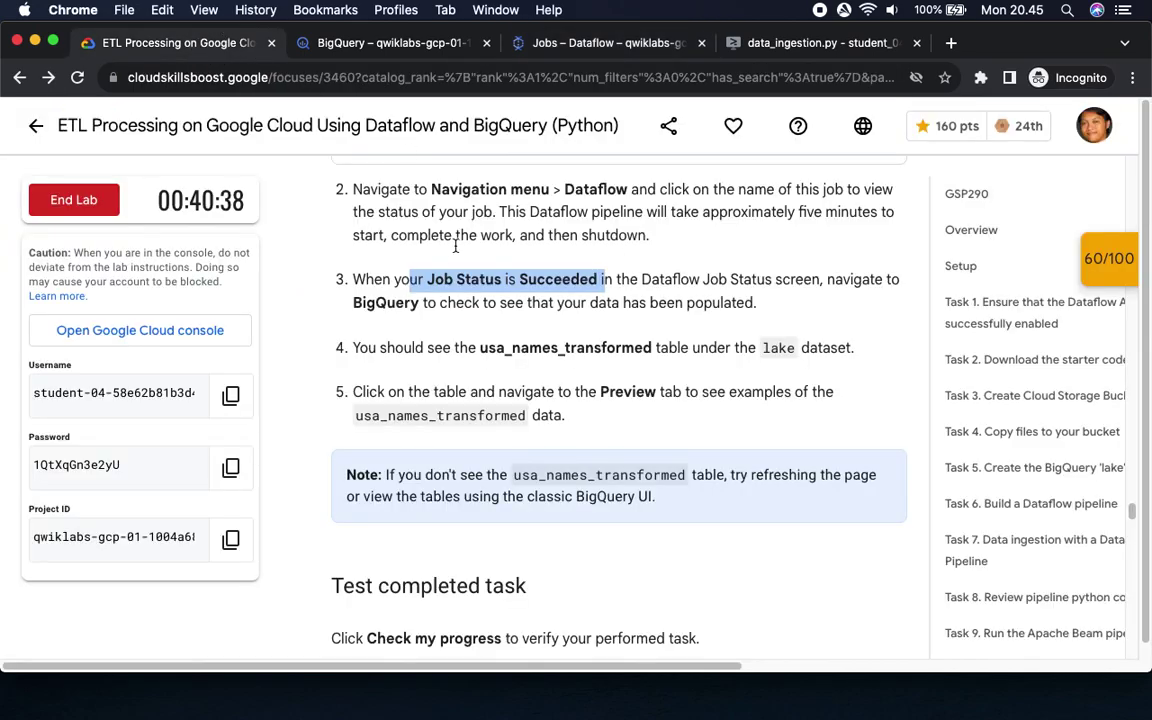
drag(345, 302, 450, 304)
click(426, 44)
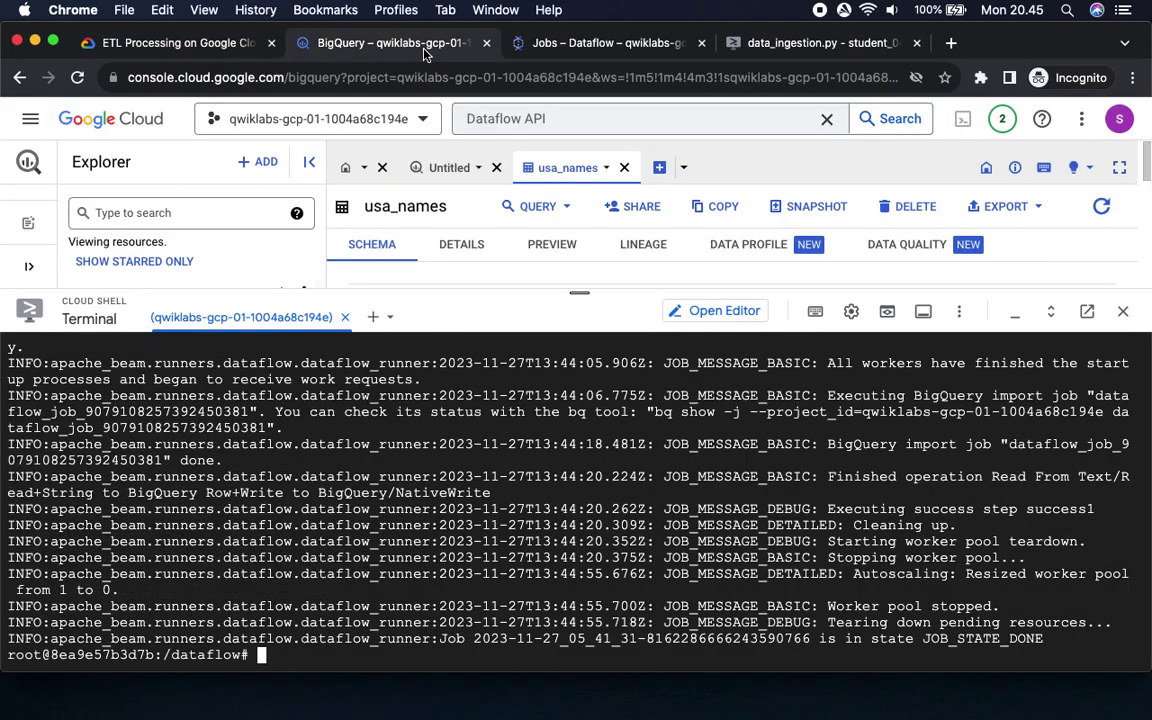
drag(521, 290, 550, 640)
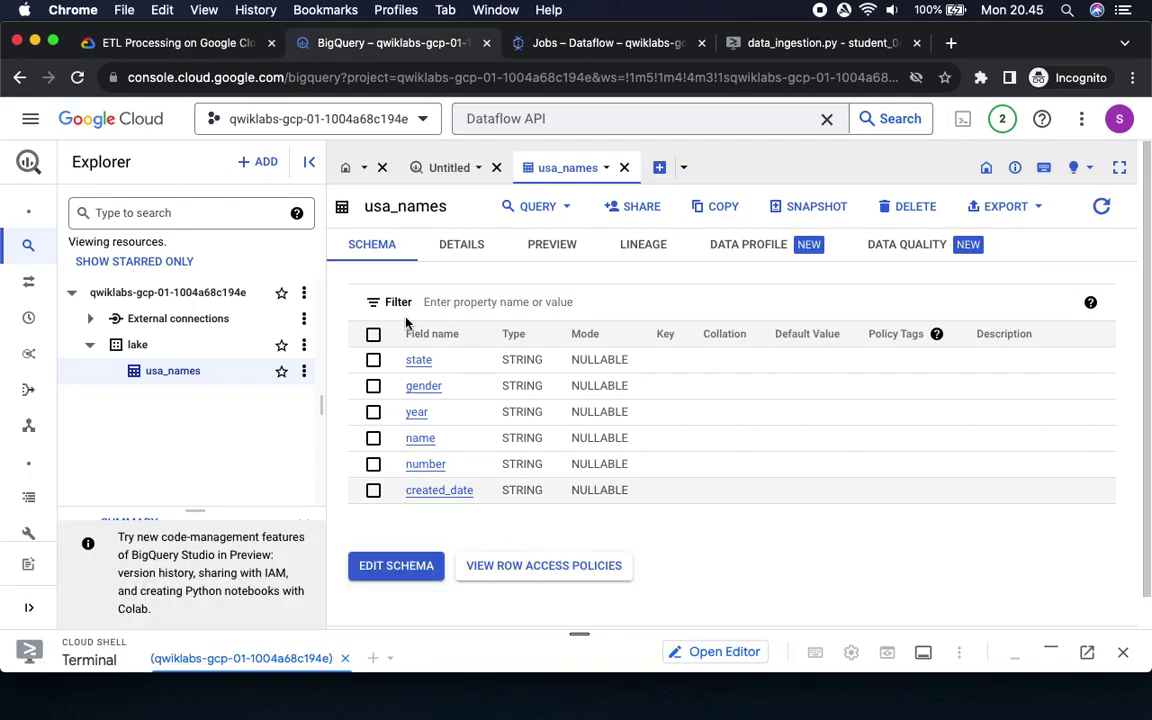
Dismiss the code-management features notice and open the lake dataset in the Explorer to look for the usa_names_transformed table.
click(135, 43)
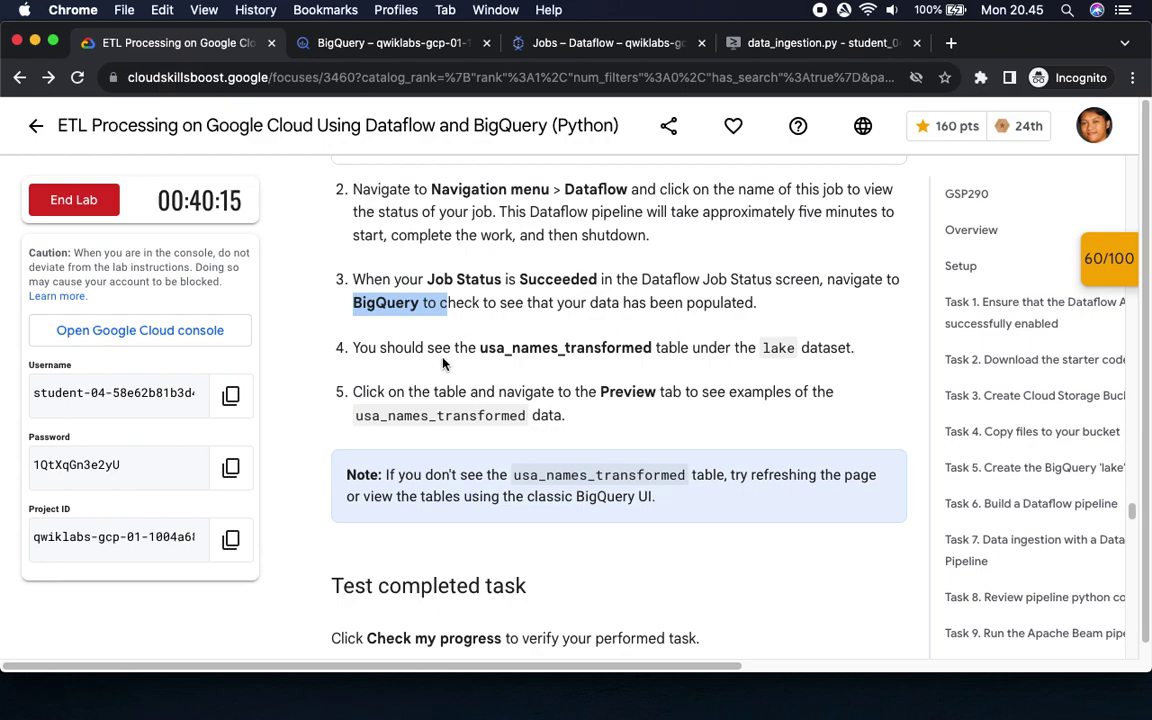
click(360, 44)
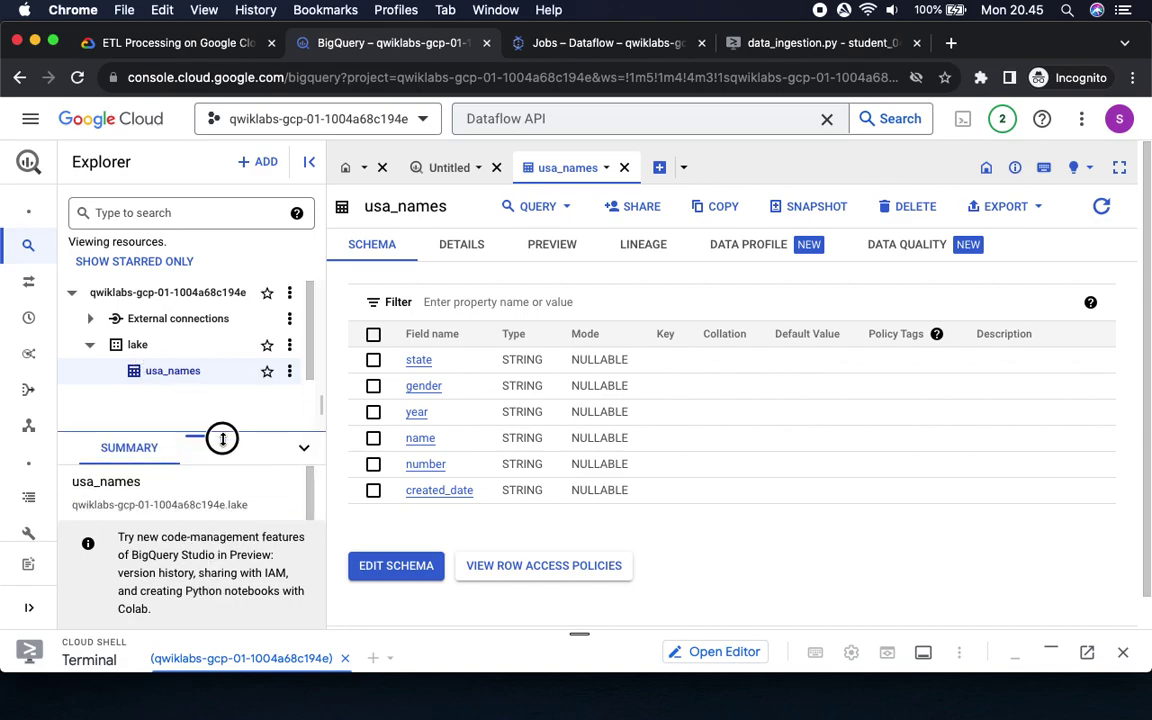
scroll(200, 470, down, 3)
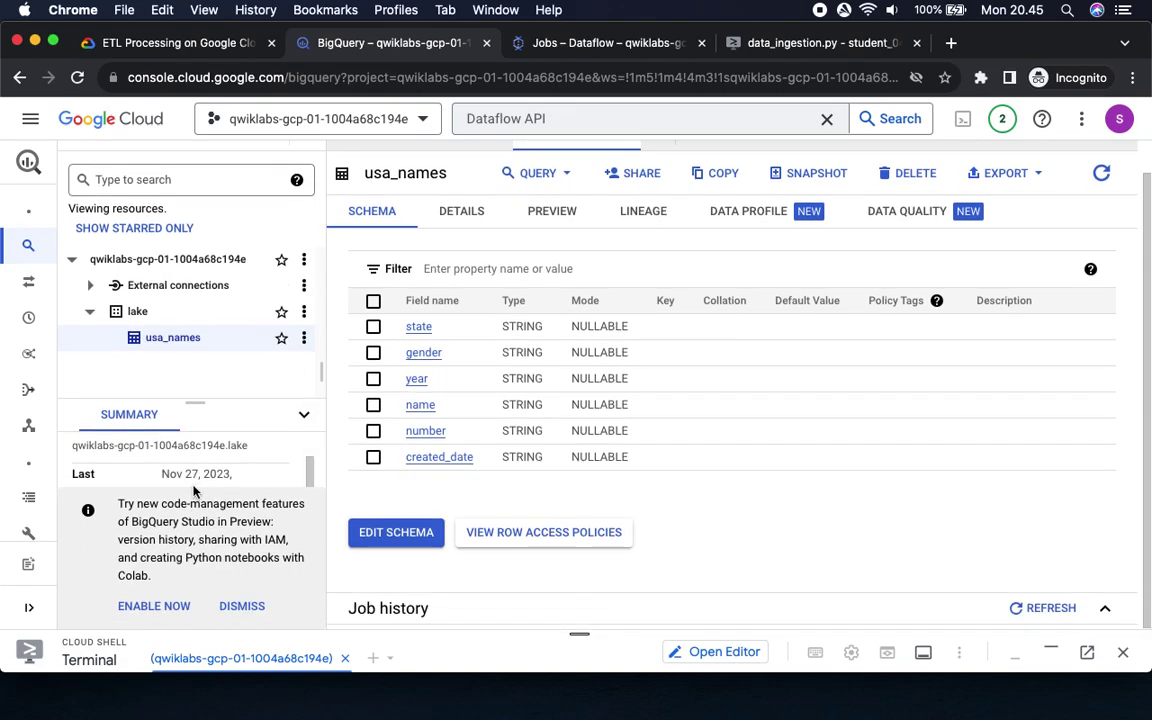
click(248, 610)
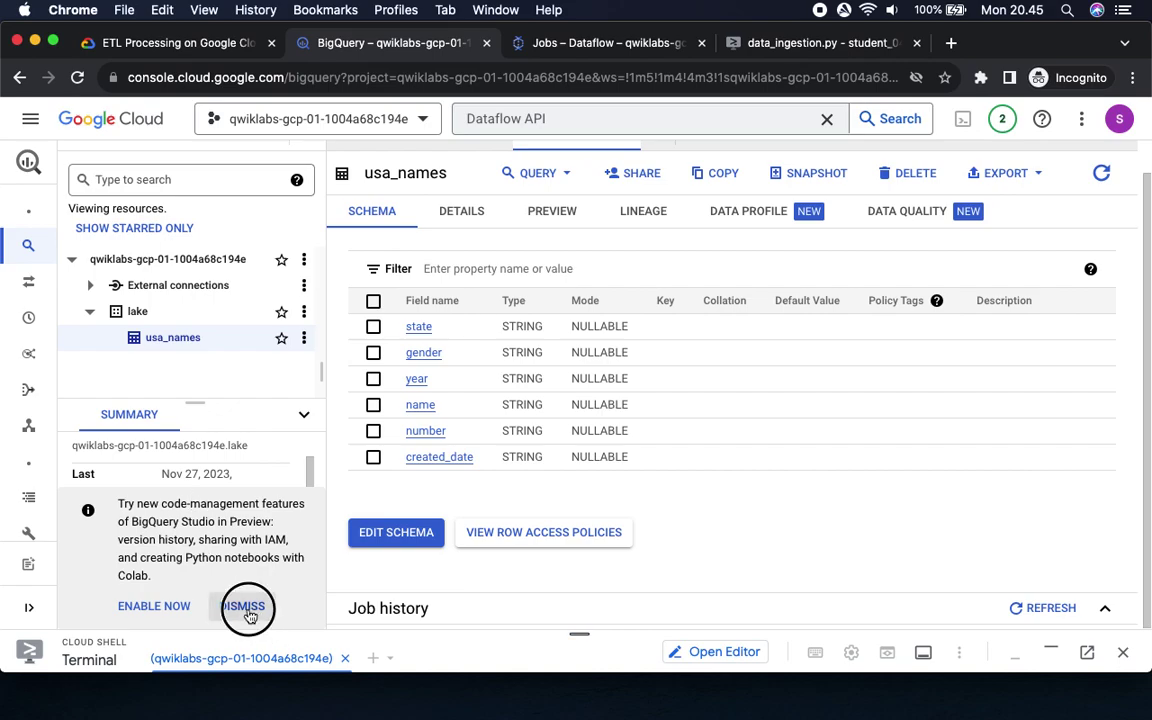
scroll(240, 545, up, 1)
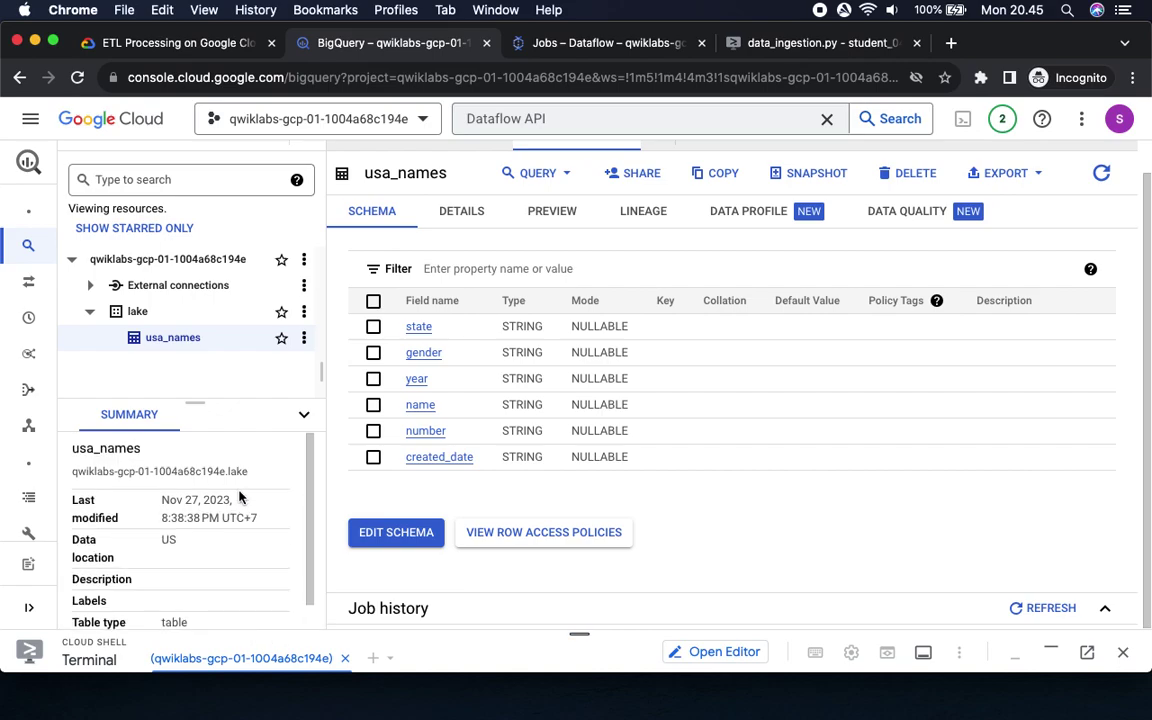
drag(201, 407, 201, 434)
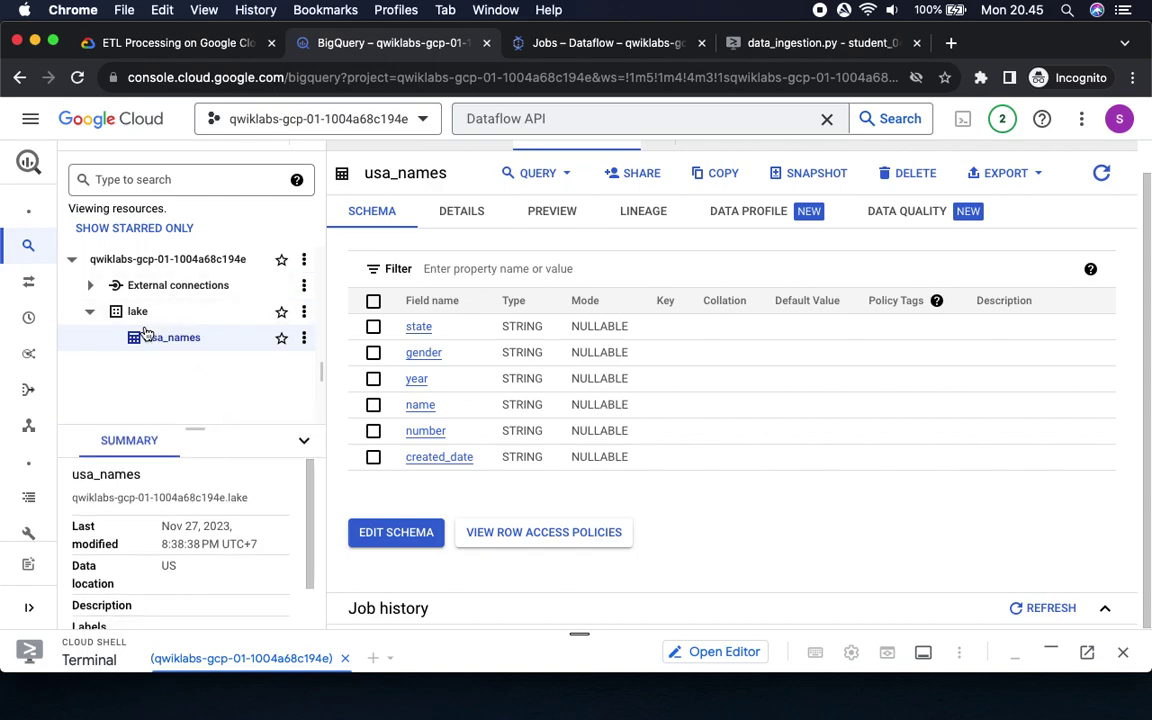
click(139, 314)
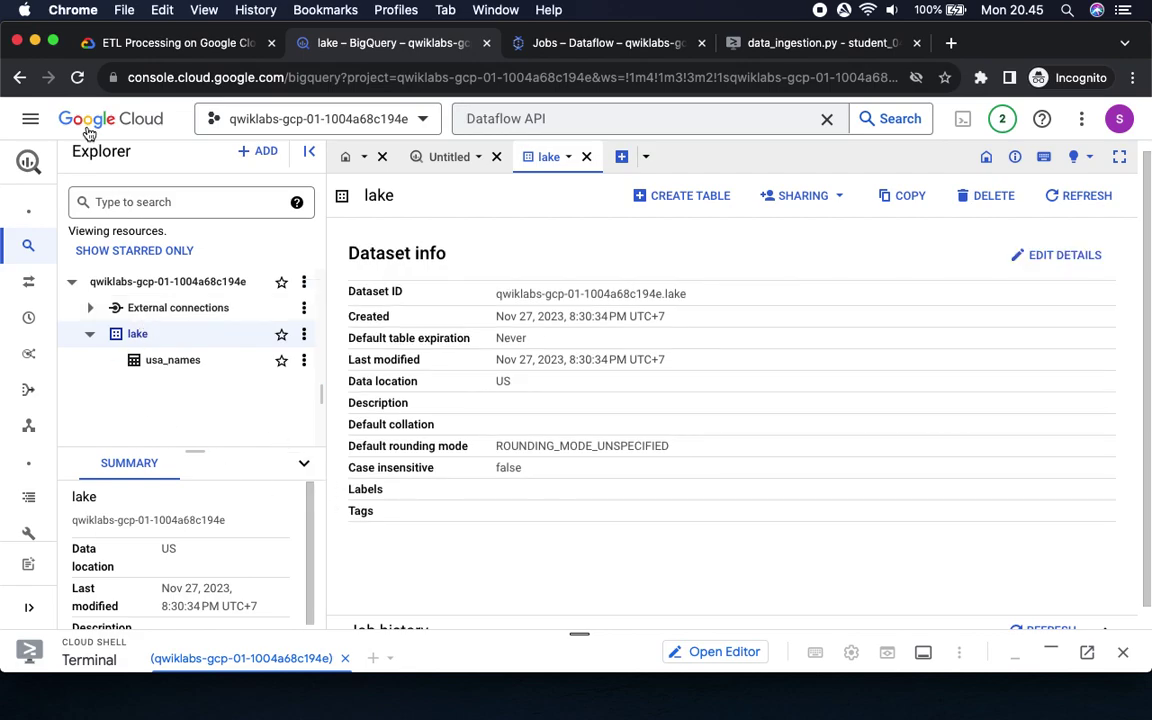
Compare Task 11's expected usa_names_transformed table with the lake dataset, and return to the Dataflow jobs list.
click(165, 43)
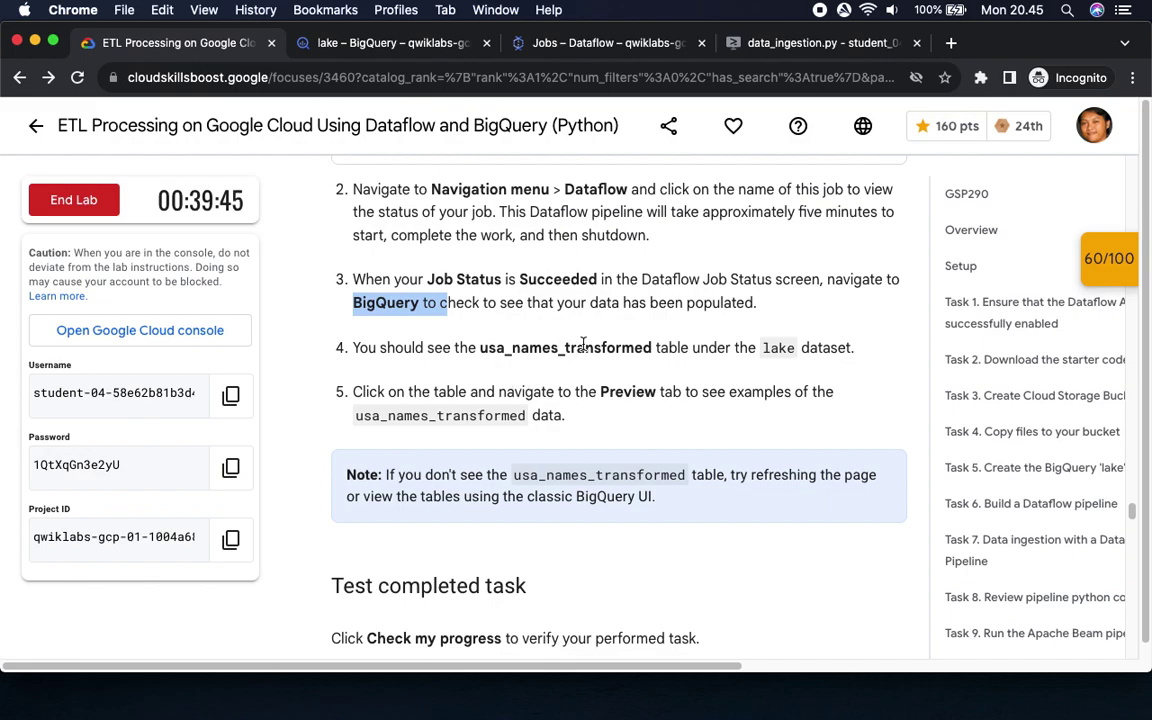
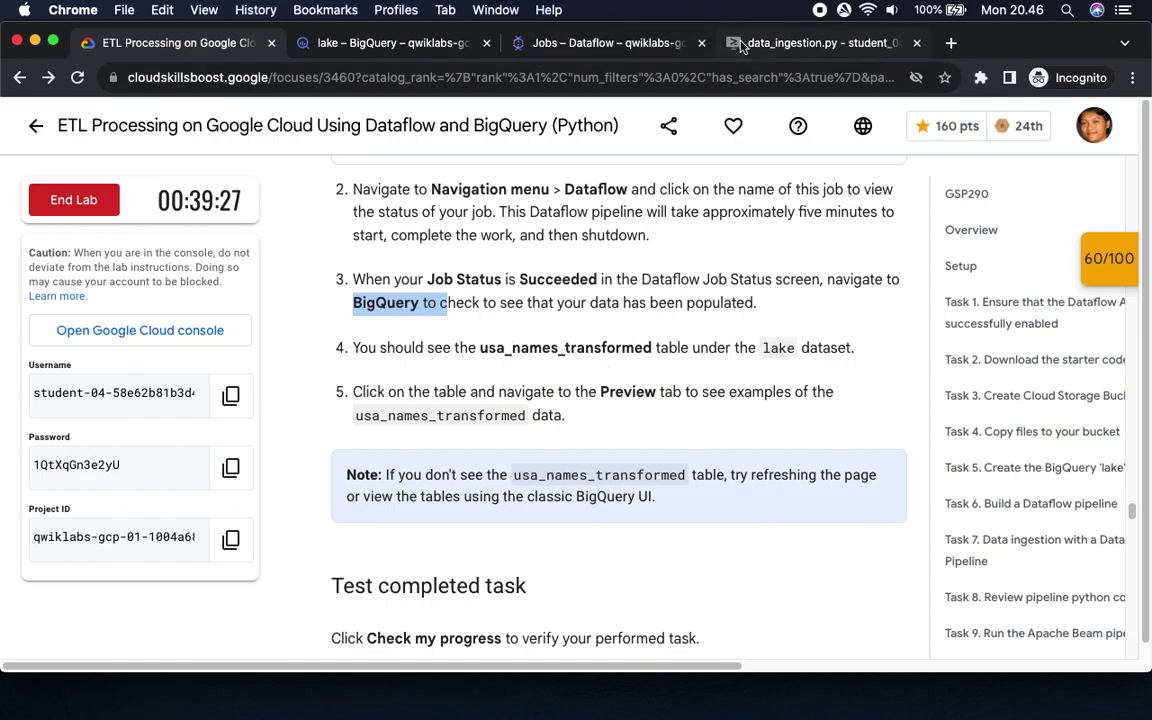
click(770, 42)
click(362, 43)
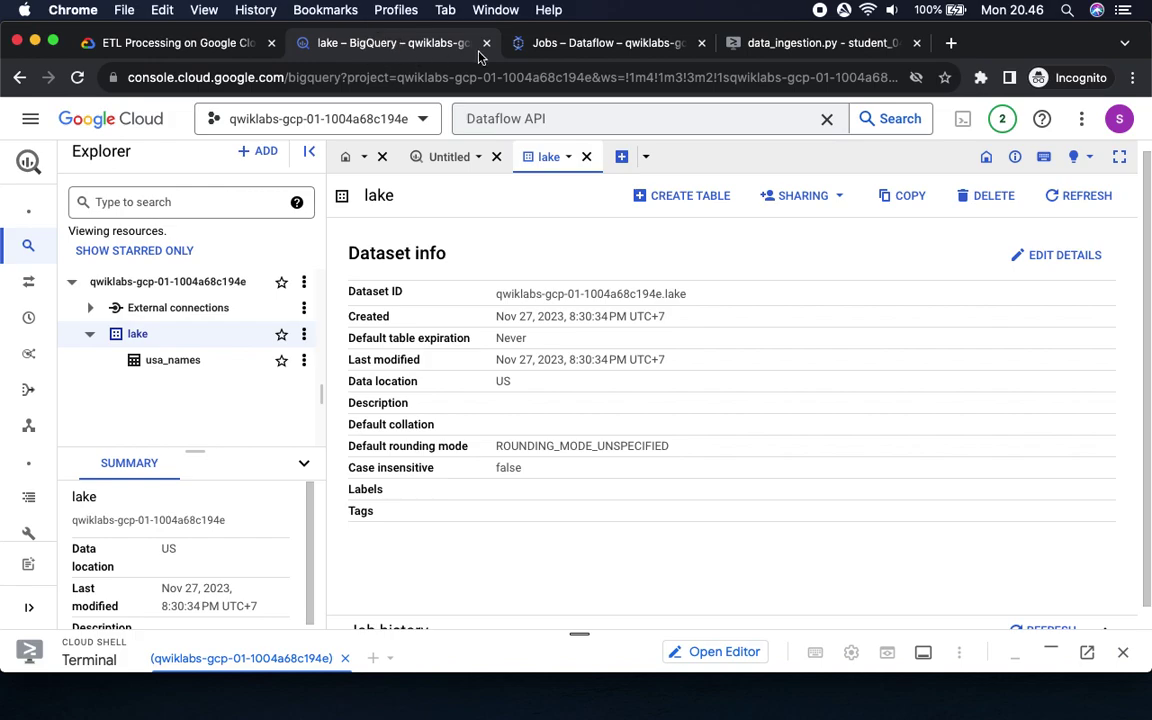
click(578, 43)
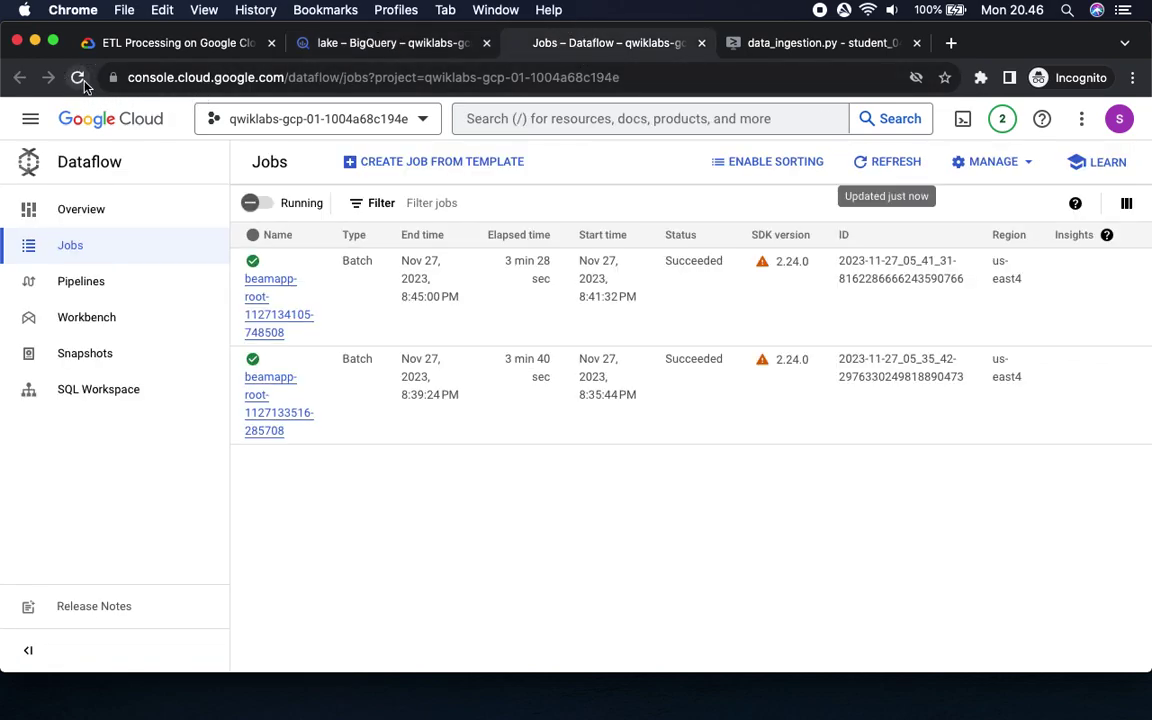
Refresh the Dataflow job list and check the lake dataset in BigQuery for the usa_names_transformed table.
click(77, 77)
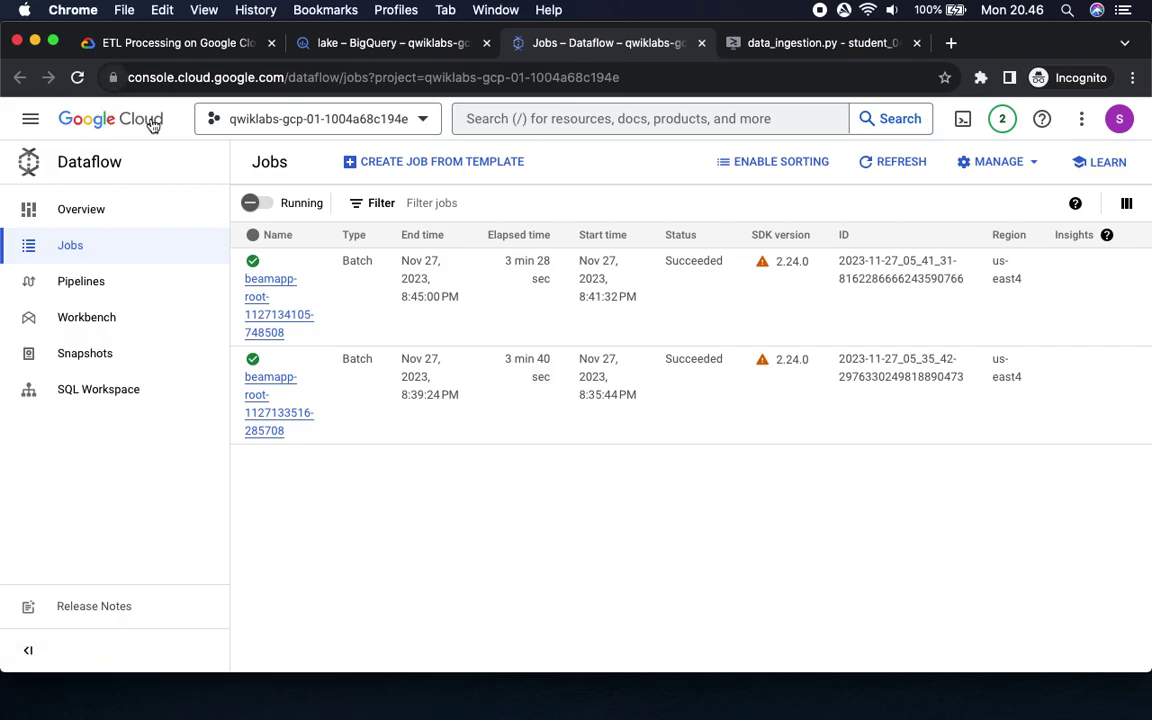
click(184, 44)
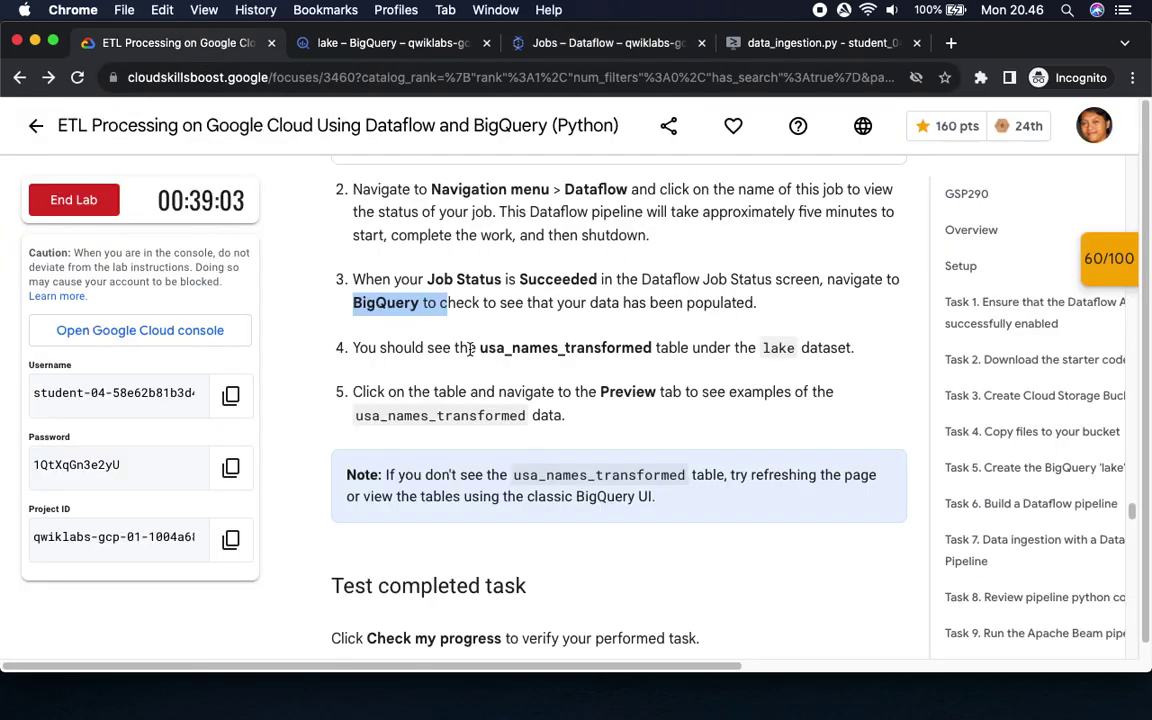
drag(482, 348, 689, 370)
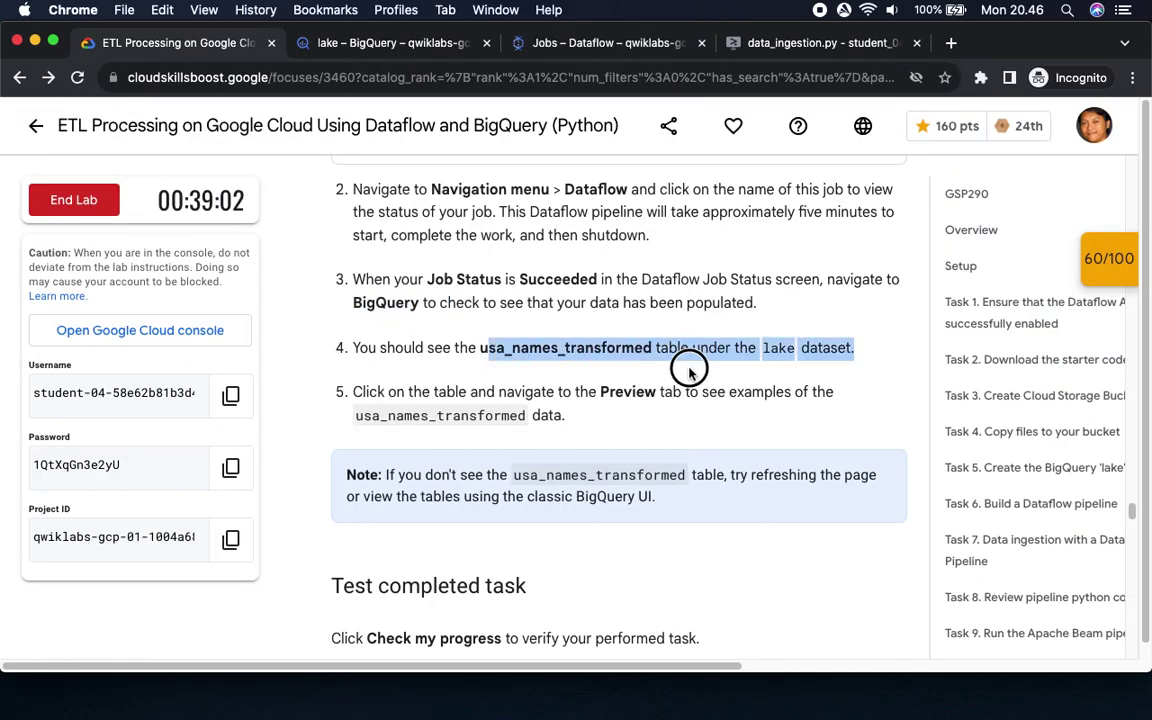
click(422, 50)
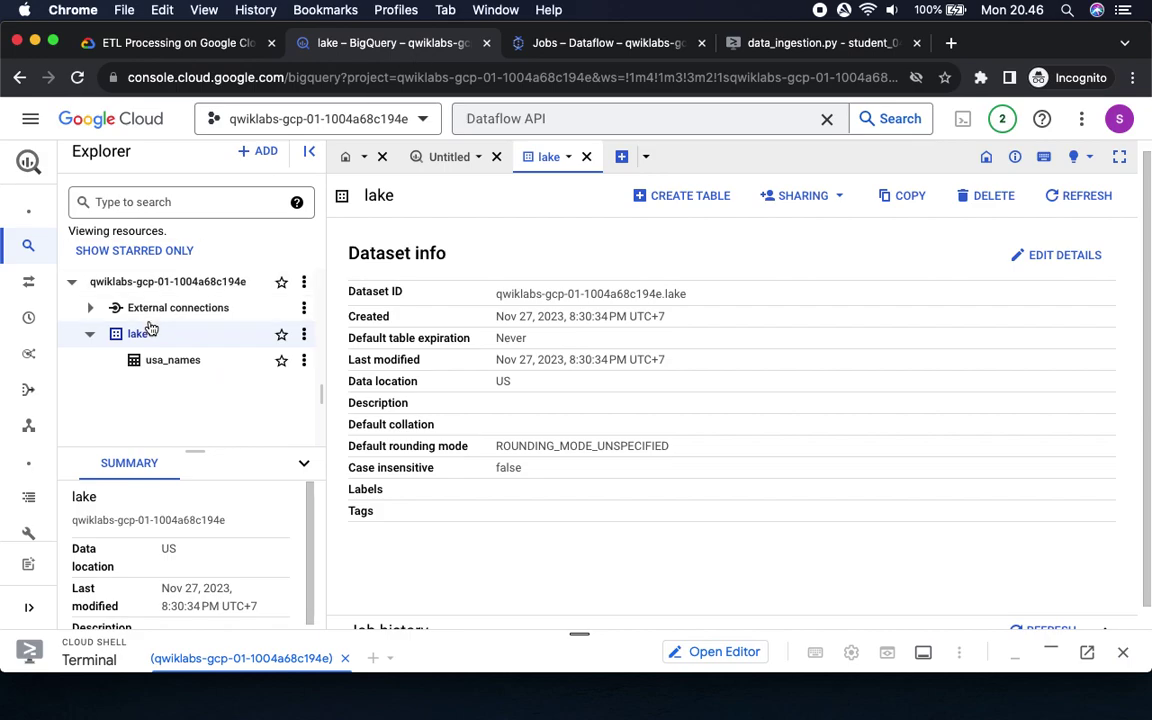
click(630, 44)
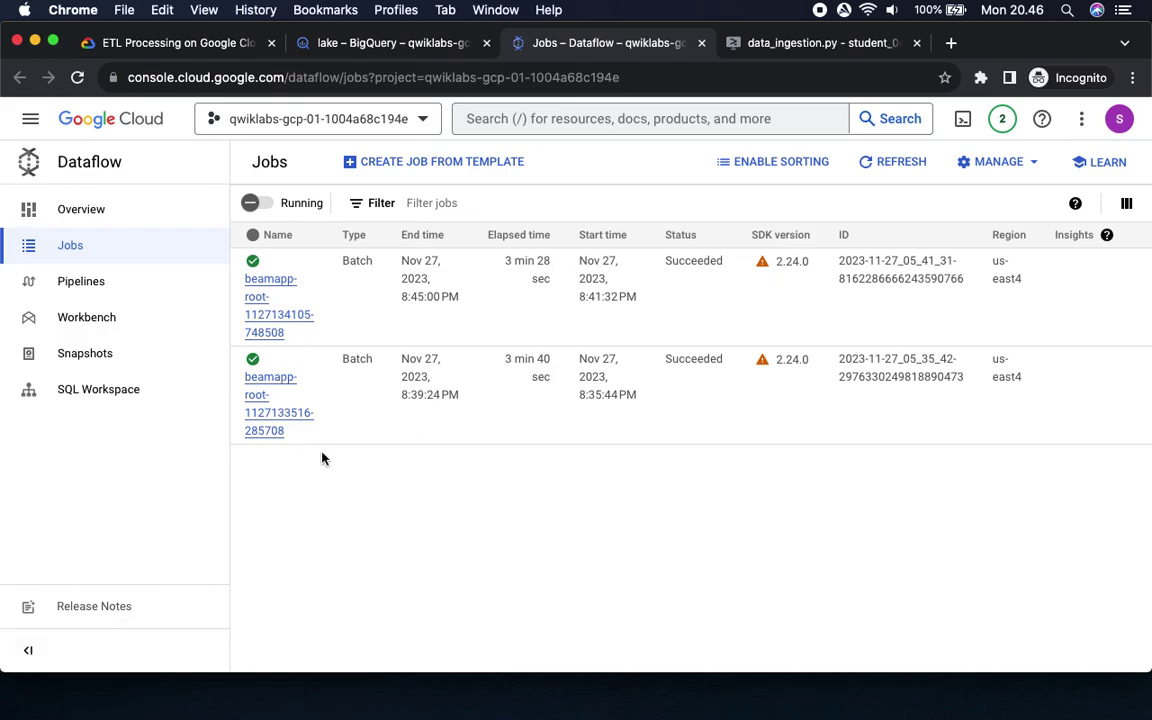
Check the lab progress for the Build a Data Transformation Dataflow Pipeline task.
click(158, 50)
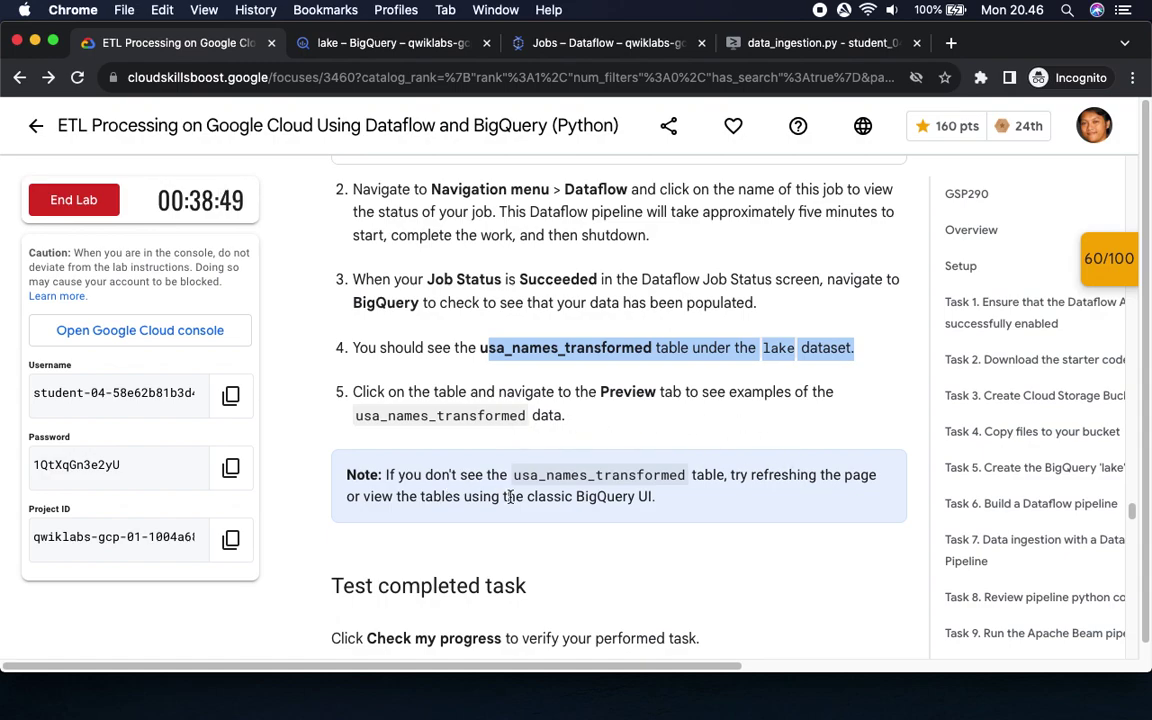
scroll(549, 378, down, 3)
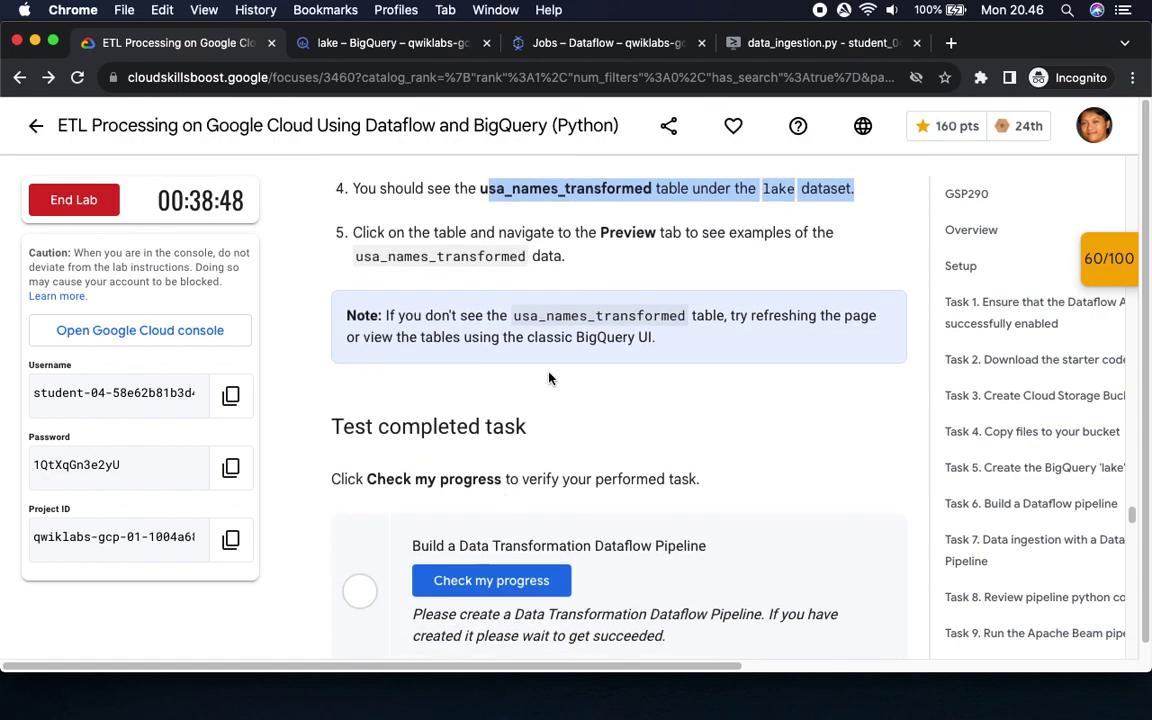
click(476, 581)
scroll(668, 491, down, 5)
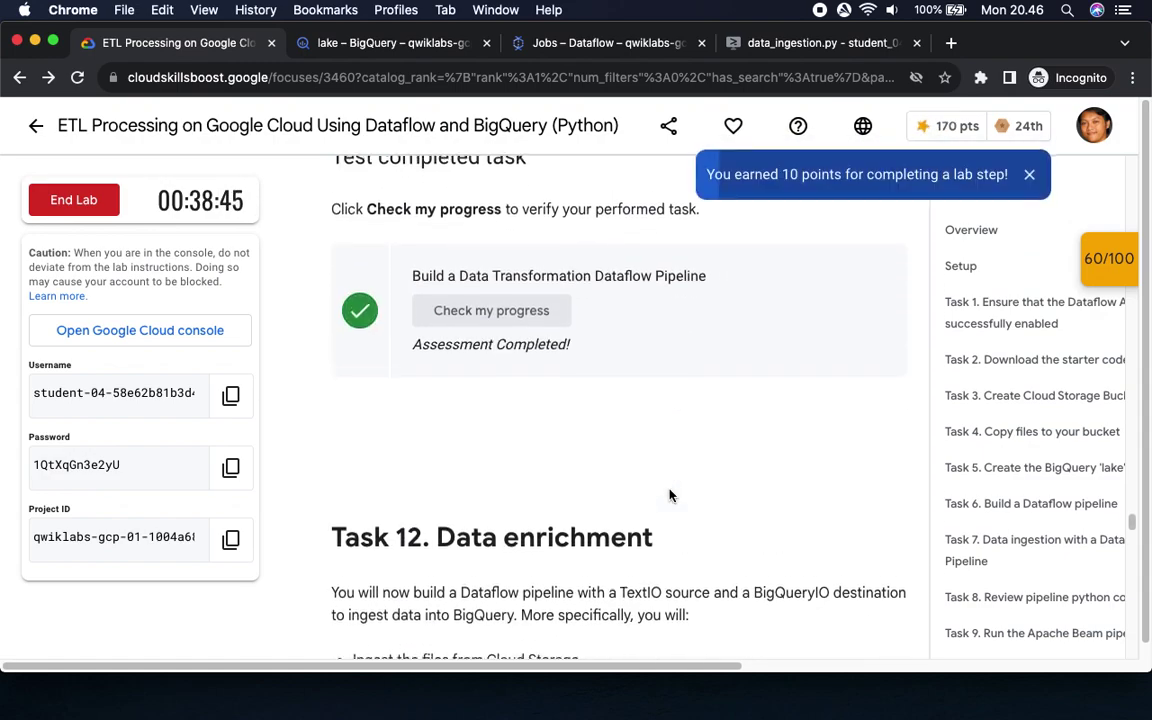
Review the scores of all lab checkpoints, down to the Data lake to Mart pipeline, and close the list.
click(1105, 262)
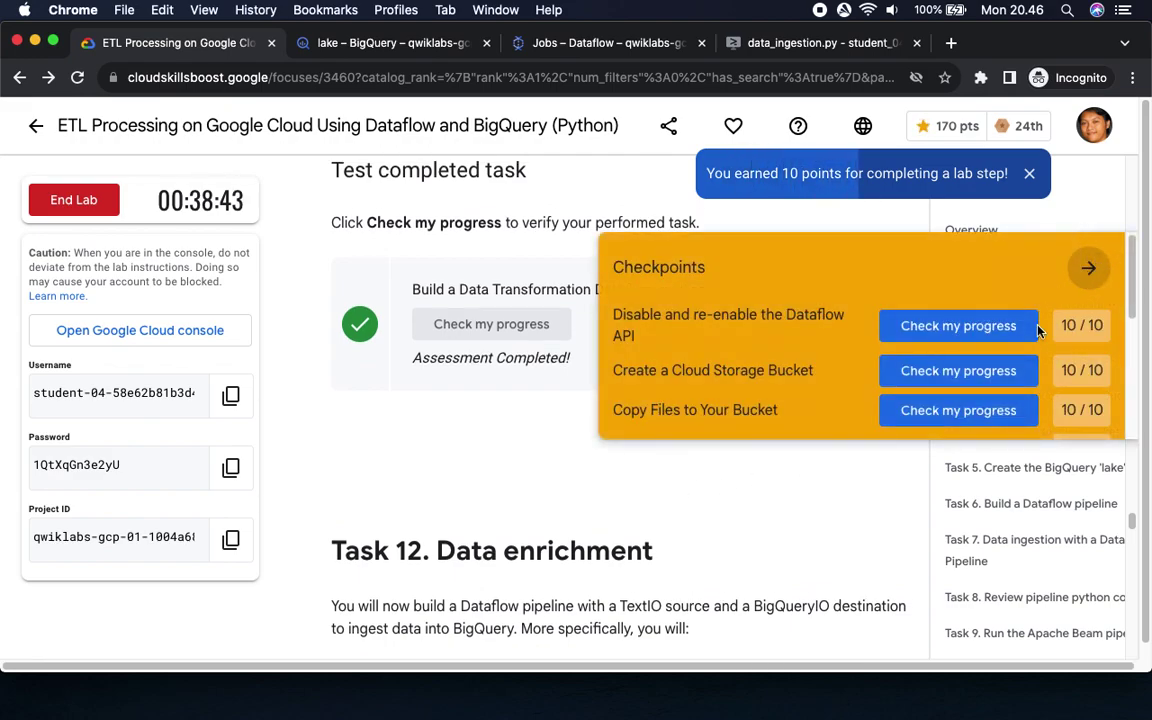
scroll(940, 385, down, 5)
scroll(960, 397, up, 1)
scroll(958, 398, down, 2)
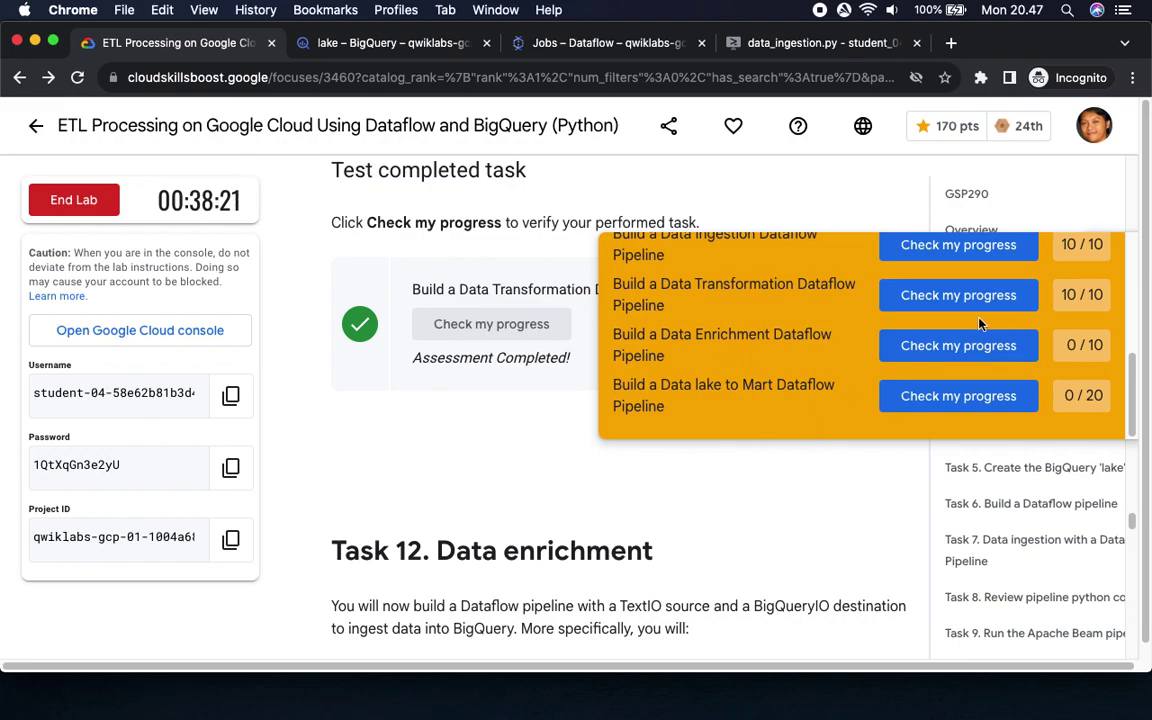
scroll(850, 320, up, 3)
click(1088, 267)
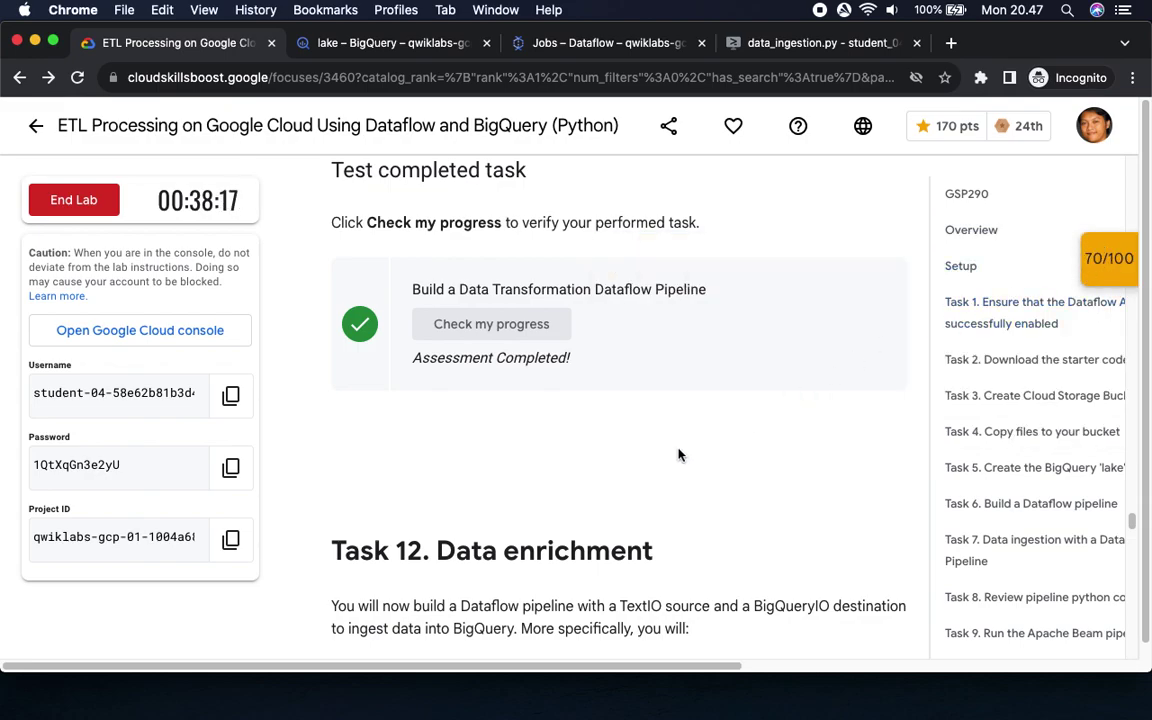
Read the Task 12 and Task 13 data enrichment instructions and find data_enrichment.py in the Cloud Shell Editor.
scroll(679, 455, down, 4)
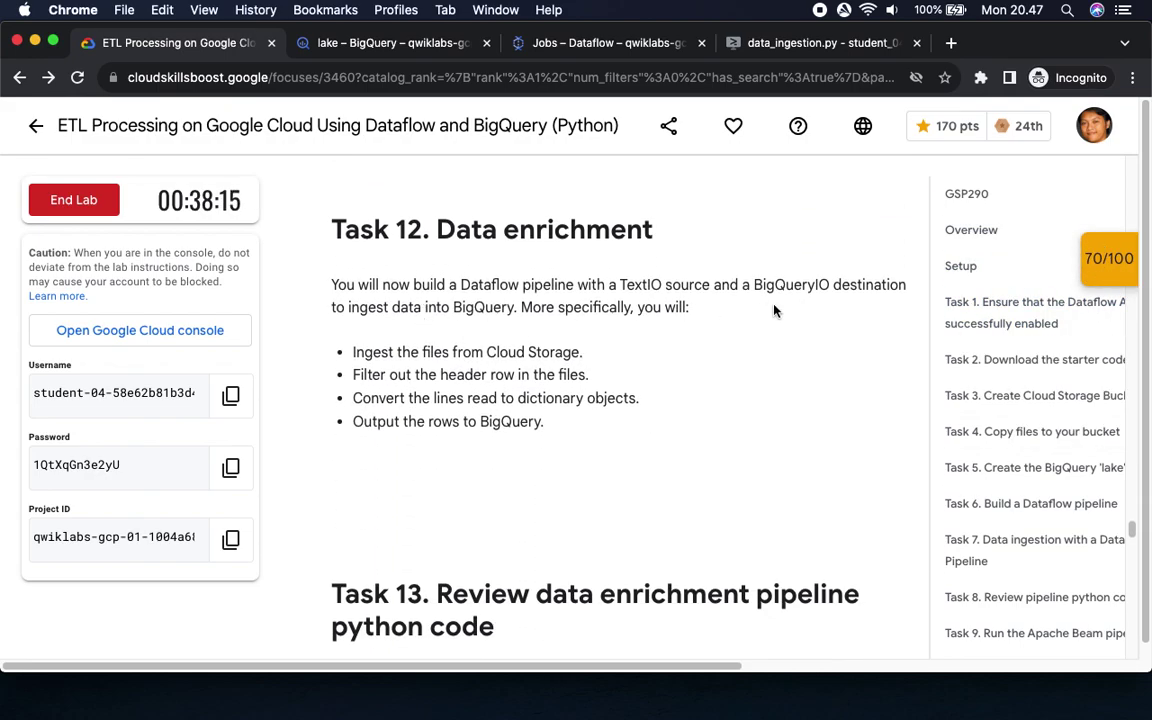
scroll(373, 411, down, 5)
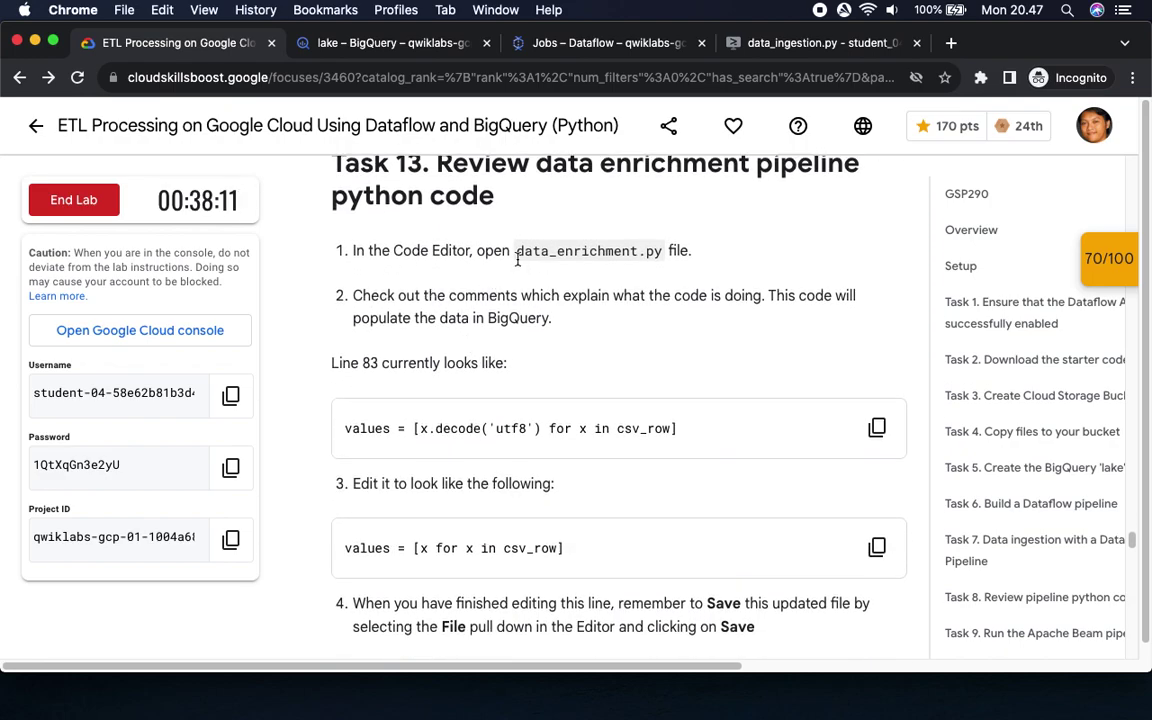
drag(516, 251, 724, 260)
click(740, 42)
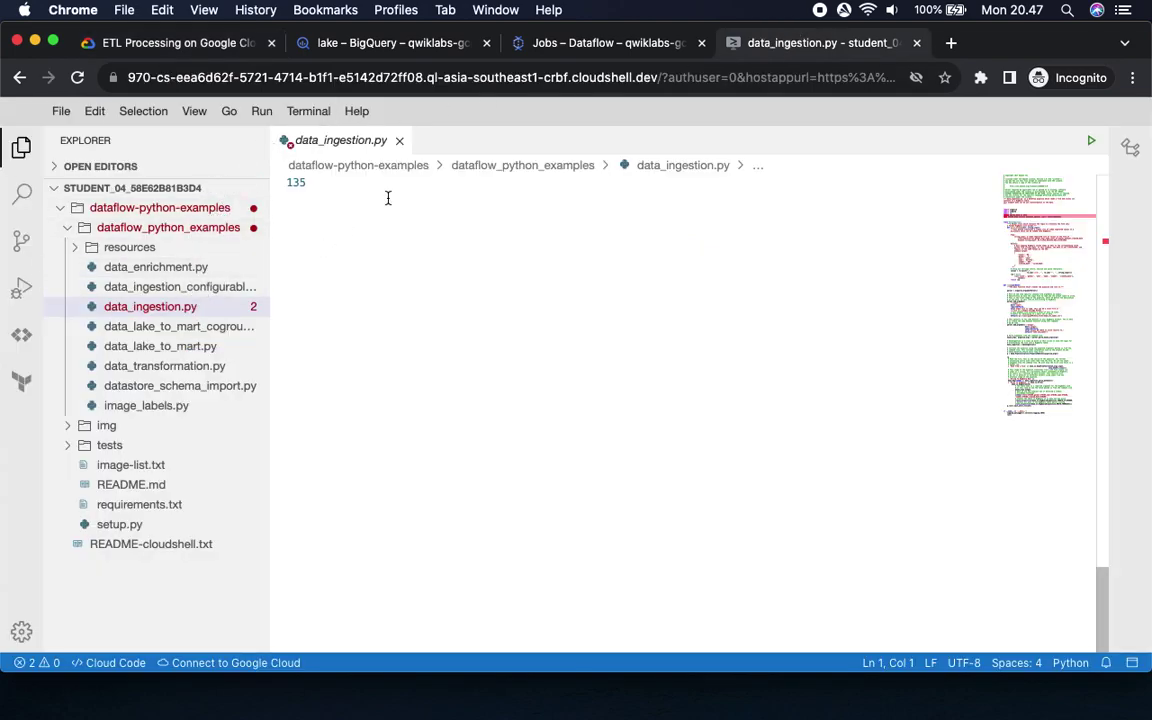
click(60, 111)
click(97, 336)
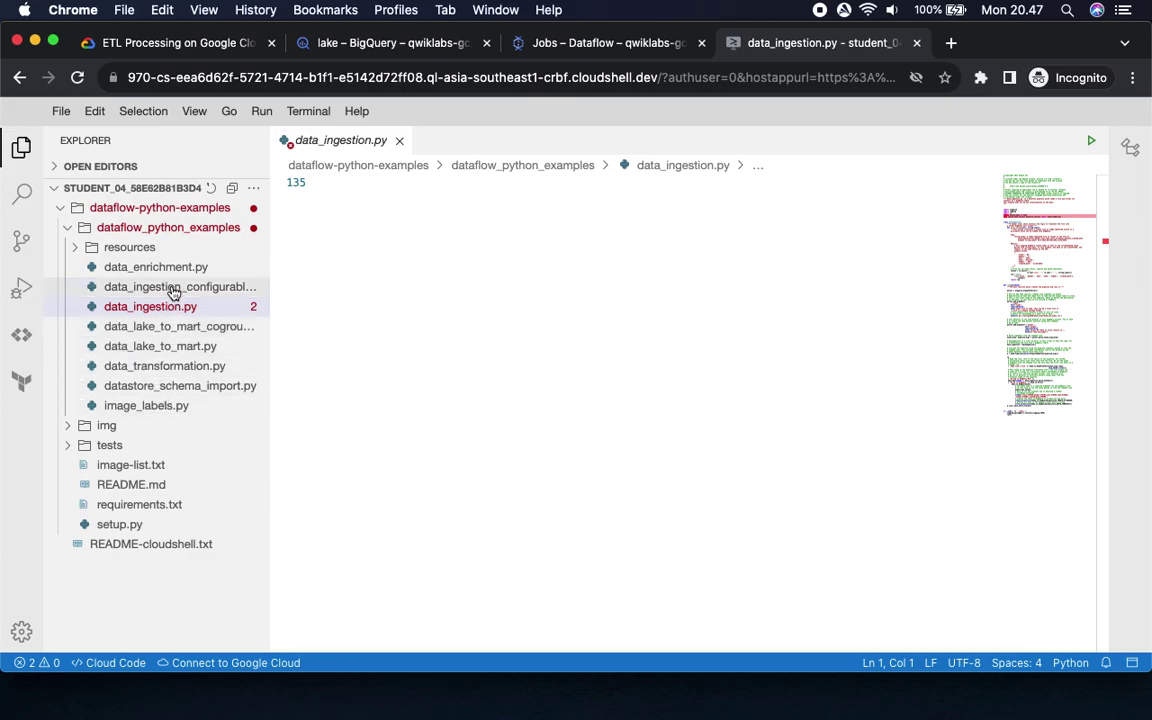
click(172, 43)
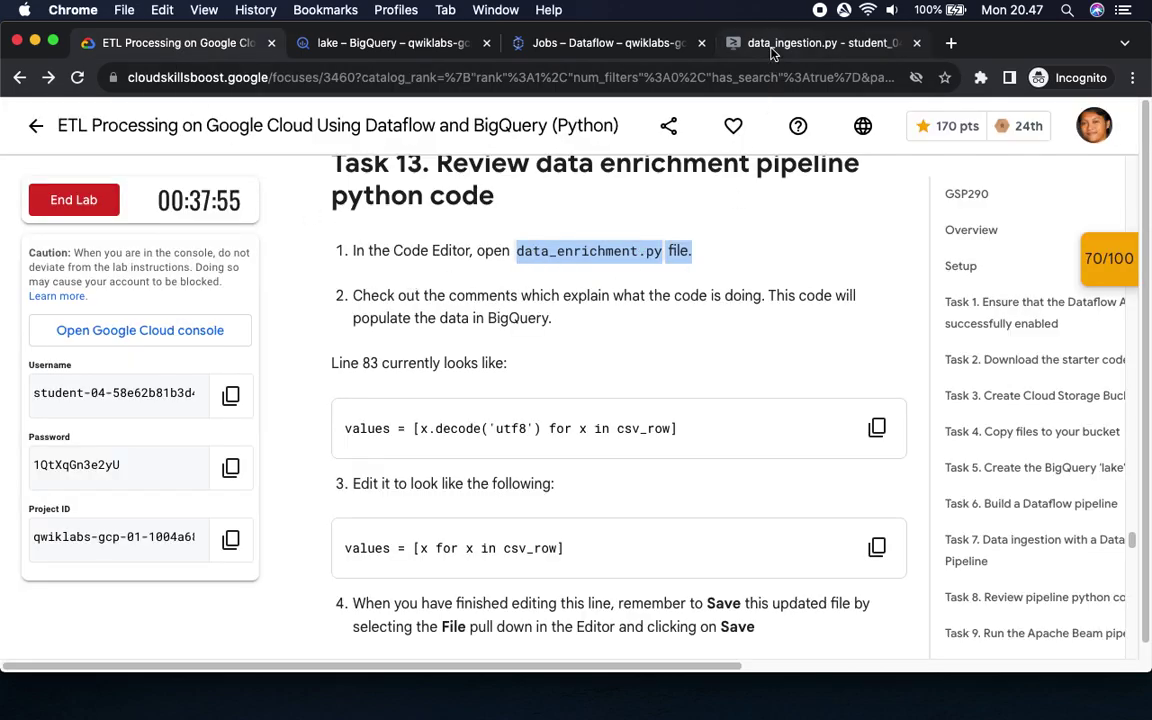
click(740, 43)
Reload the BigQuery page and expand the lake dataset to list its tables.
click(607, 43)
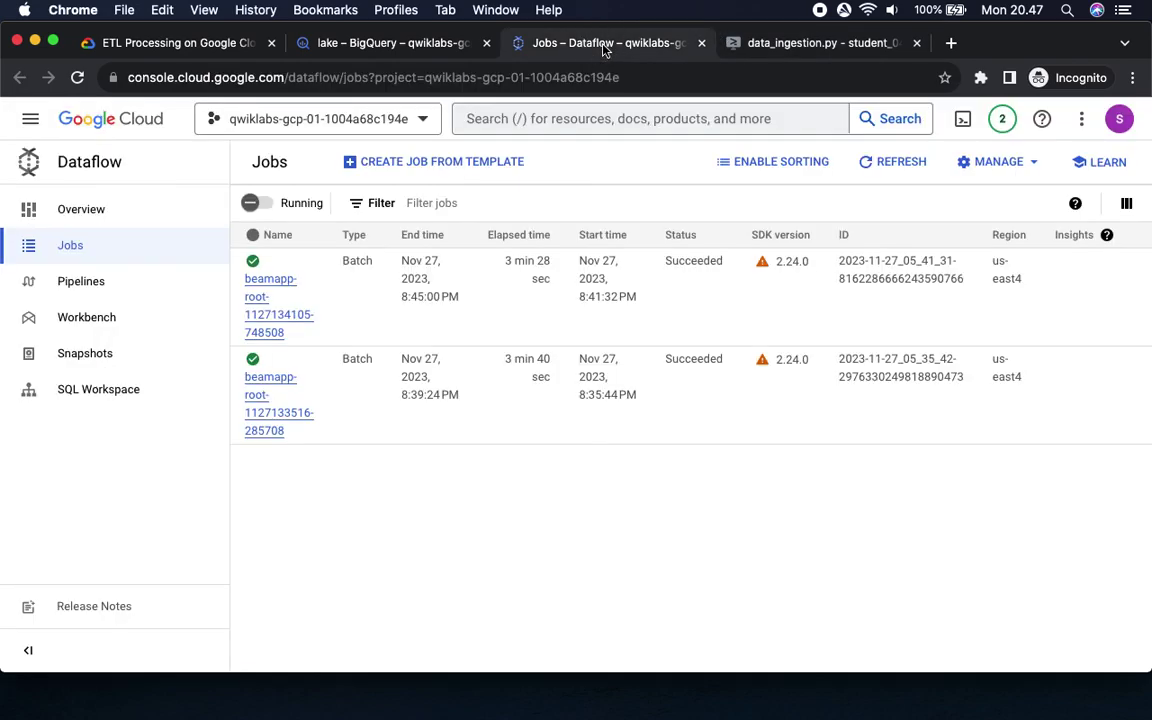
click(403, 44)
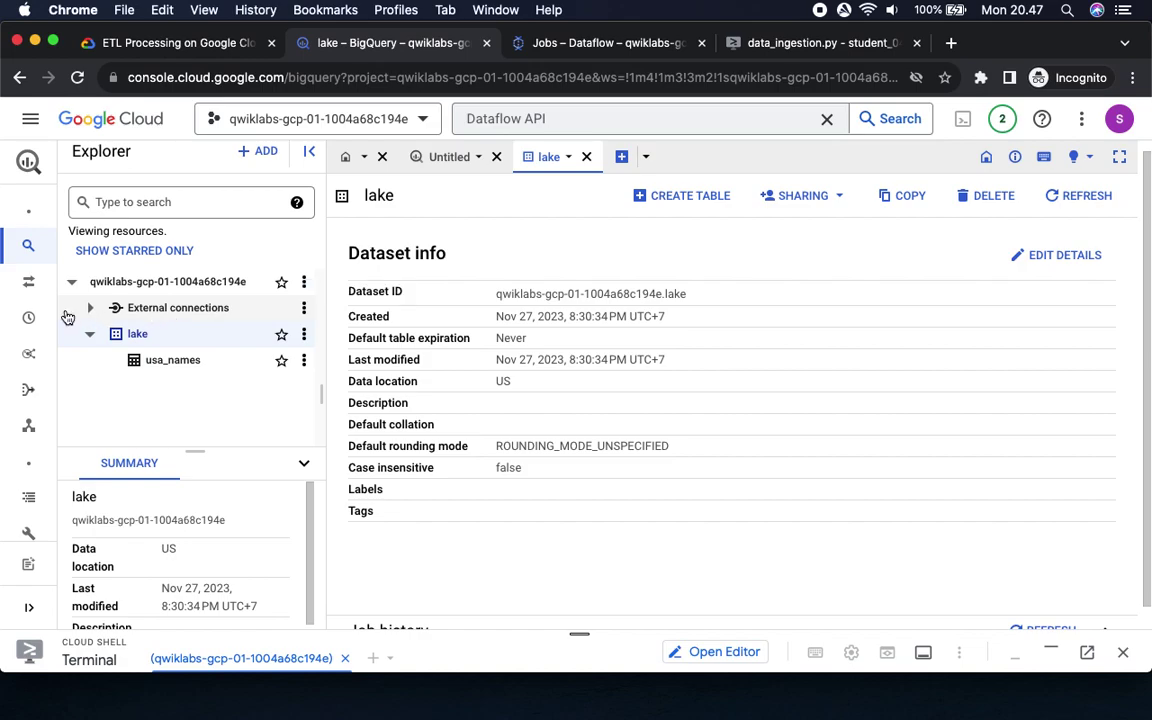
click(77, 77)
click(78, 78)
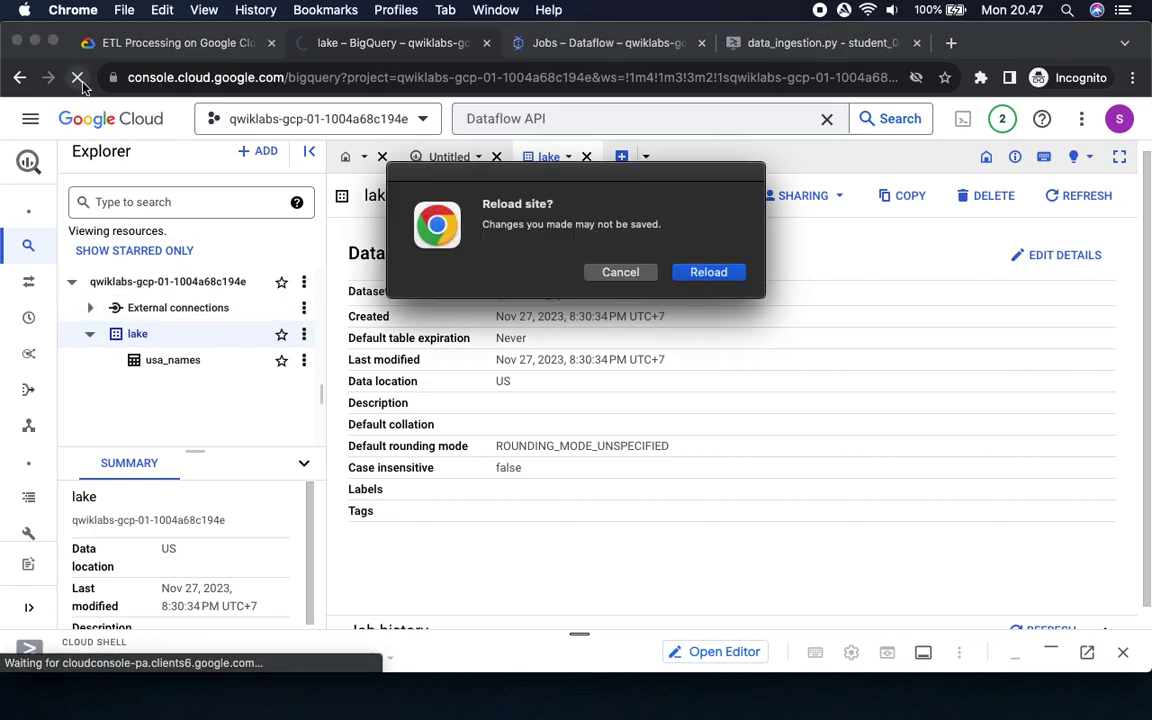
click(715, 279)
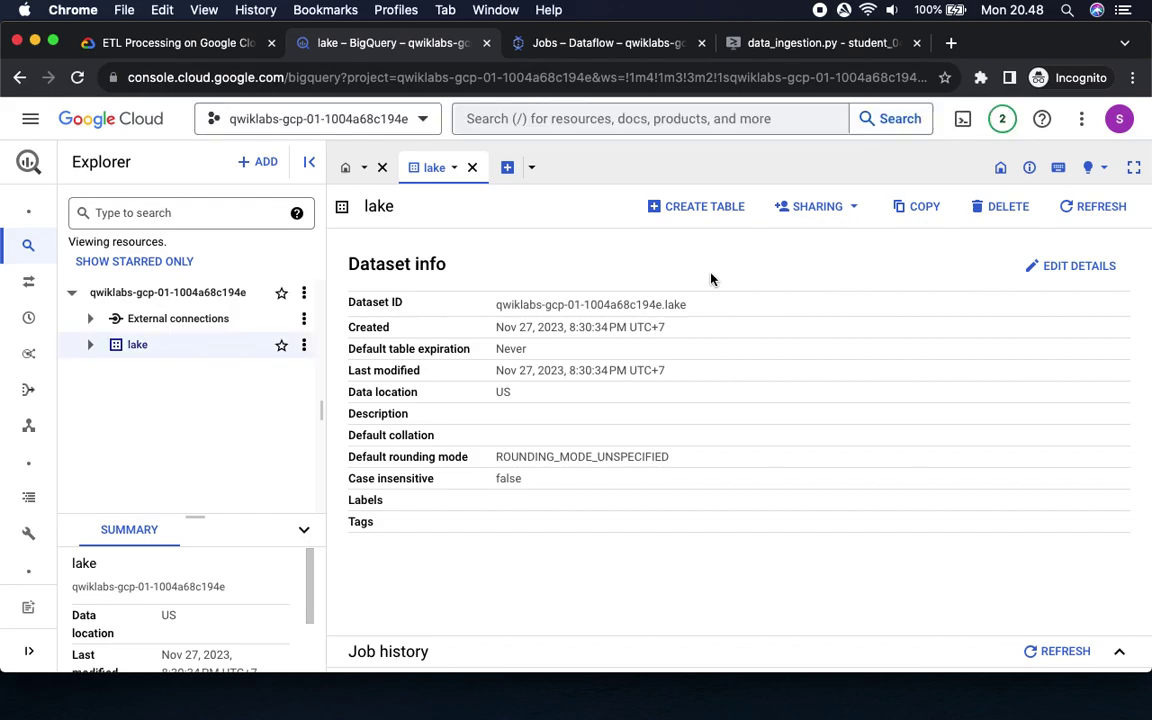
click(90, 344)
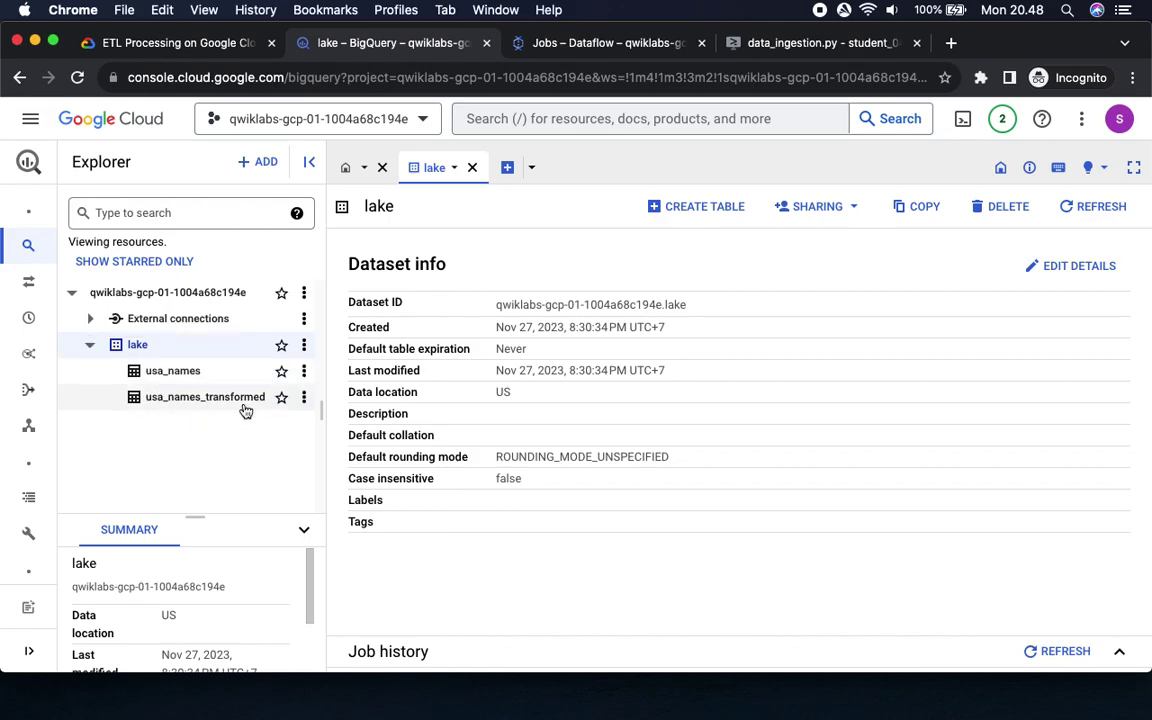
Open data_enrichment.py from the dataflow_python_examples folder in the Cloud Shell Editor, as Task 13 instructs.
click(180, 50)
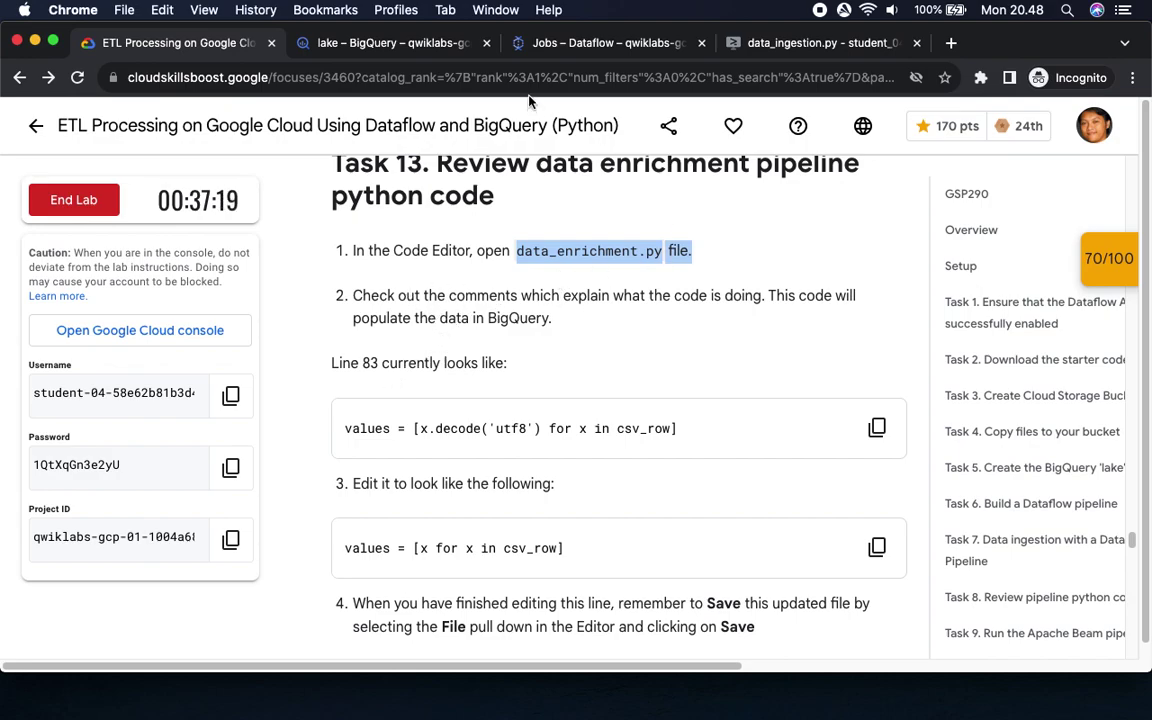
click(757, 50)
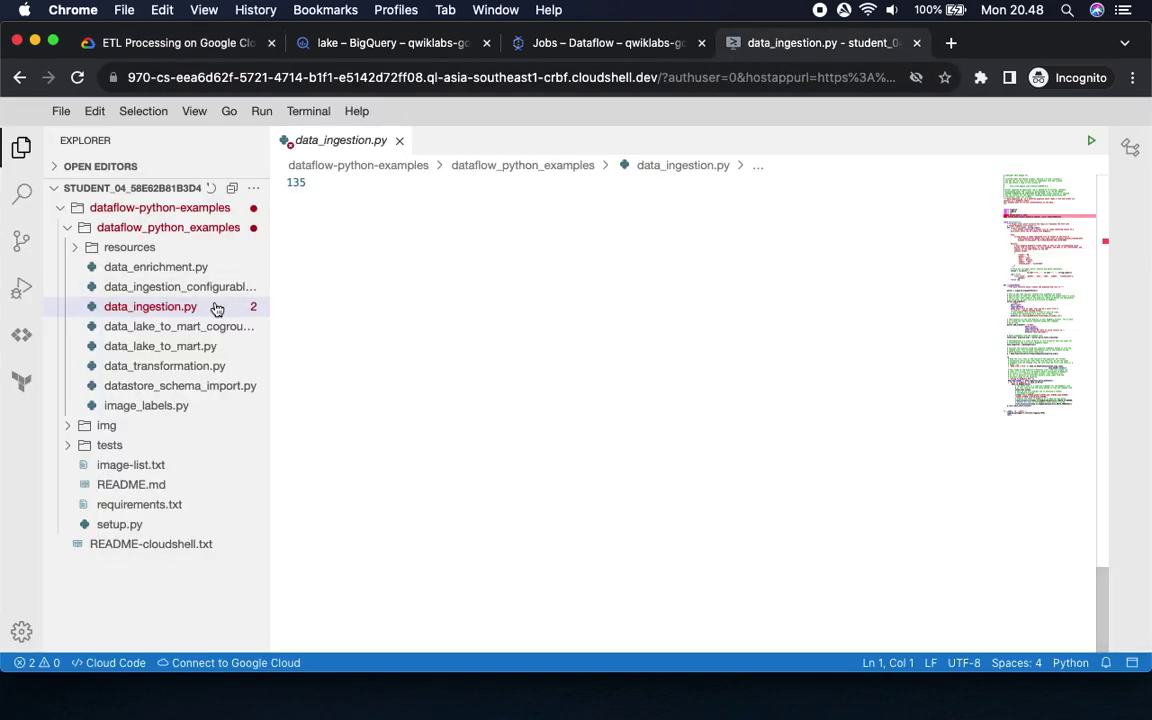
click(346, 54)
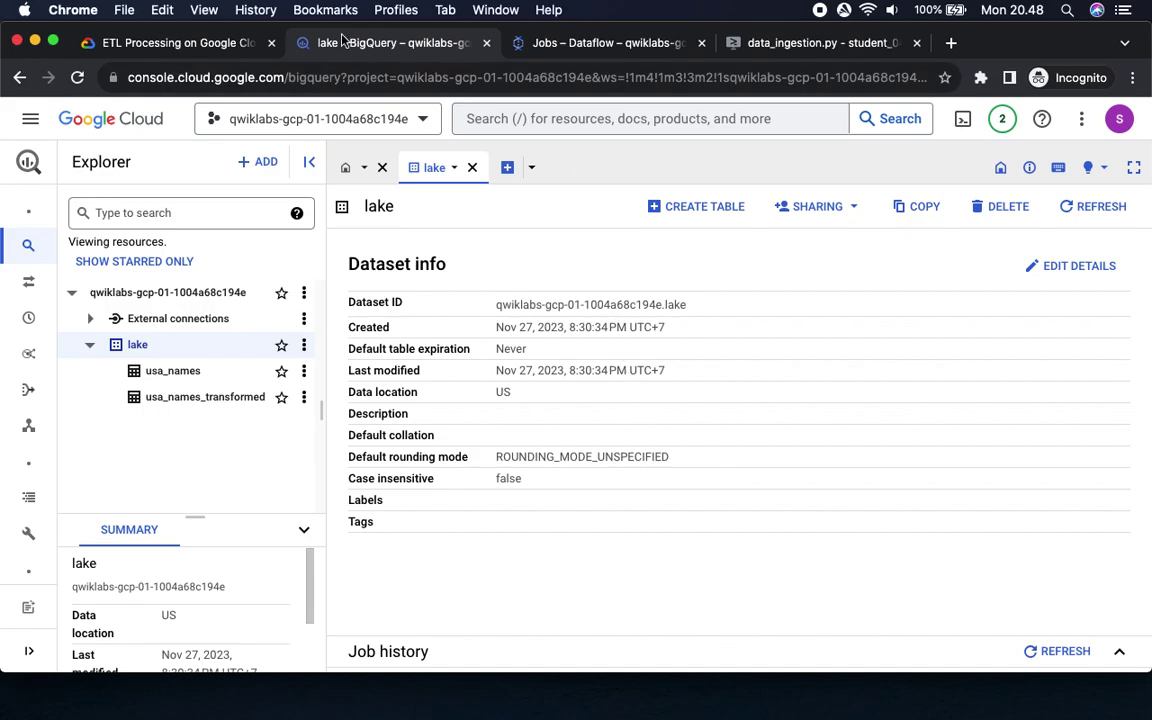
click(216, 46)
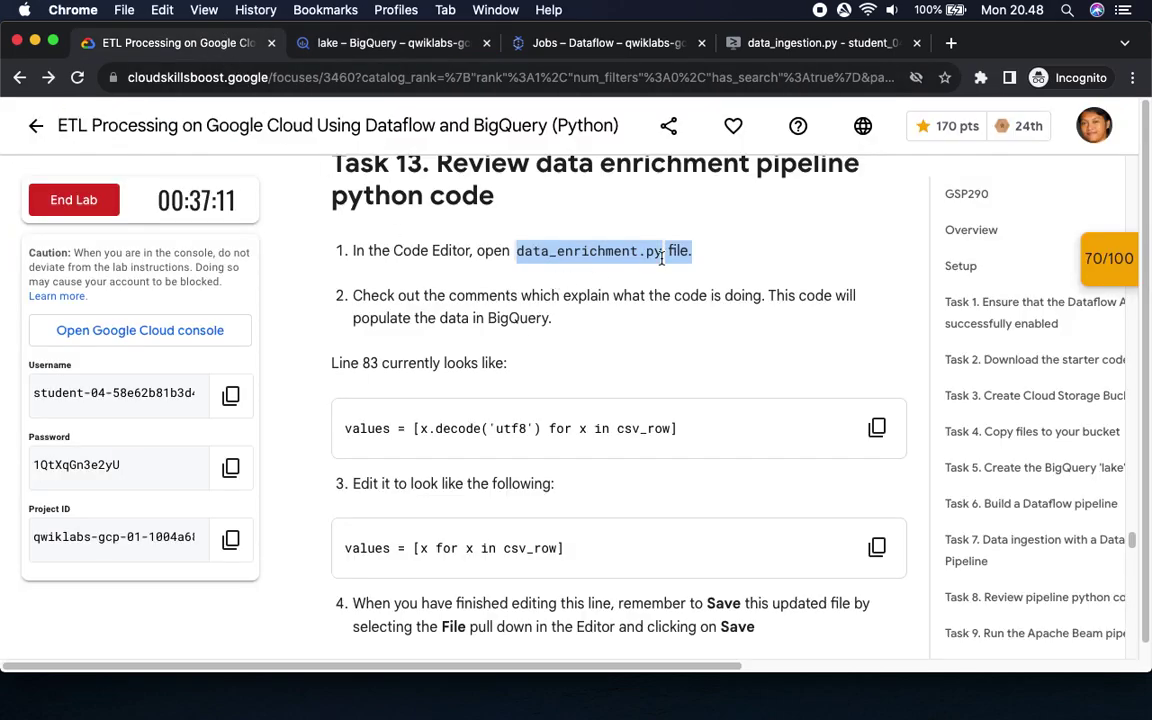
click(760, 43)
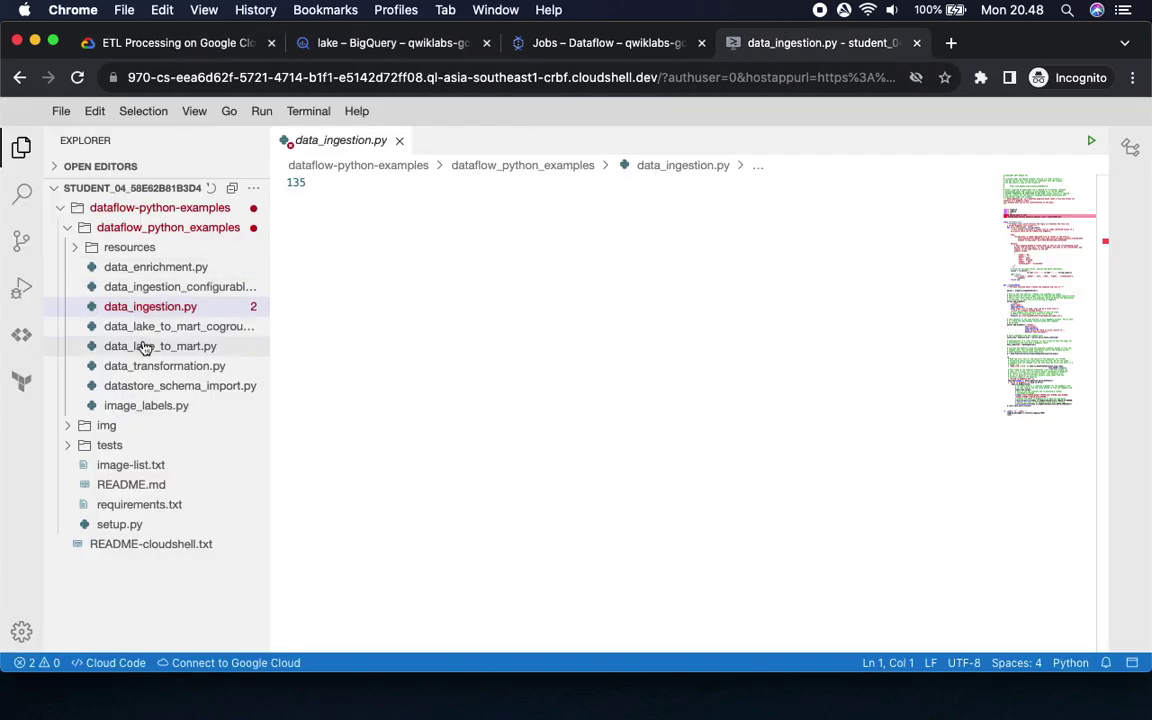
click(142, 43)
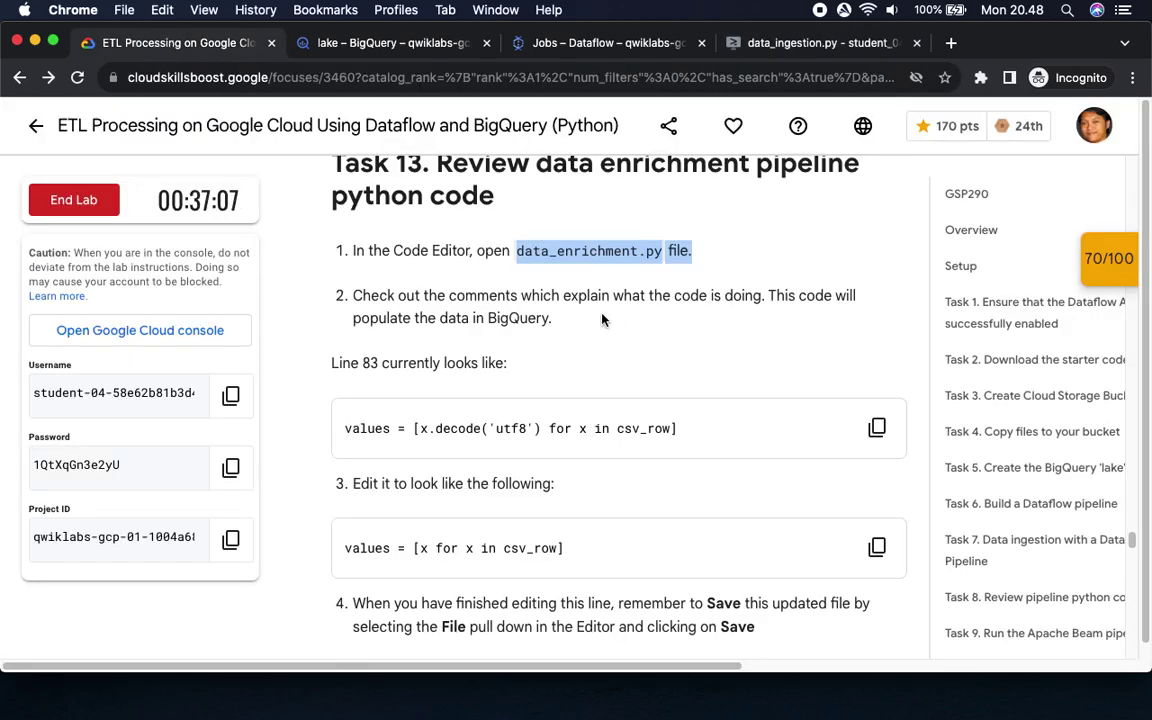
click(771, 43)
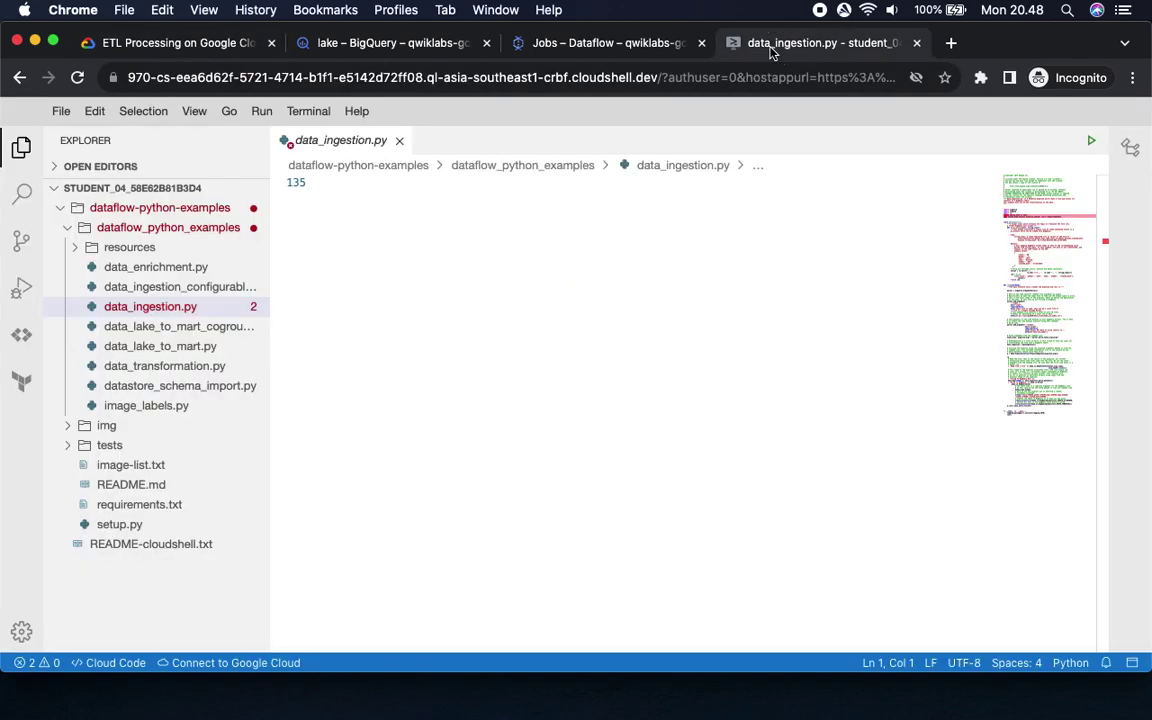
click(188, 272)
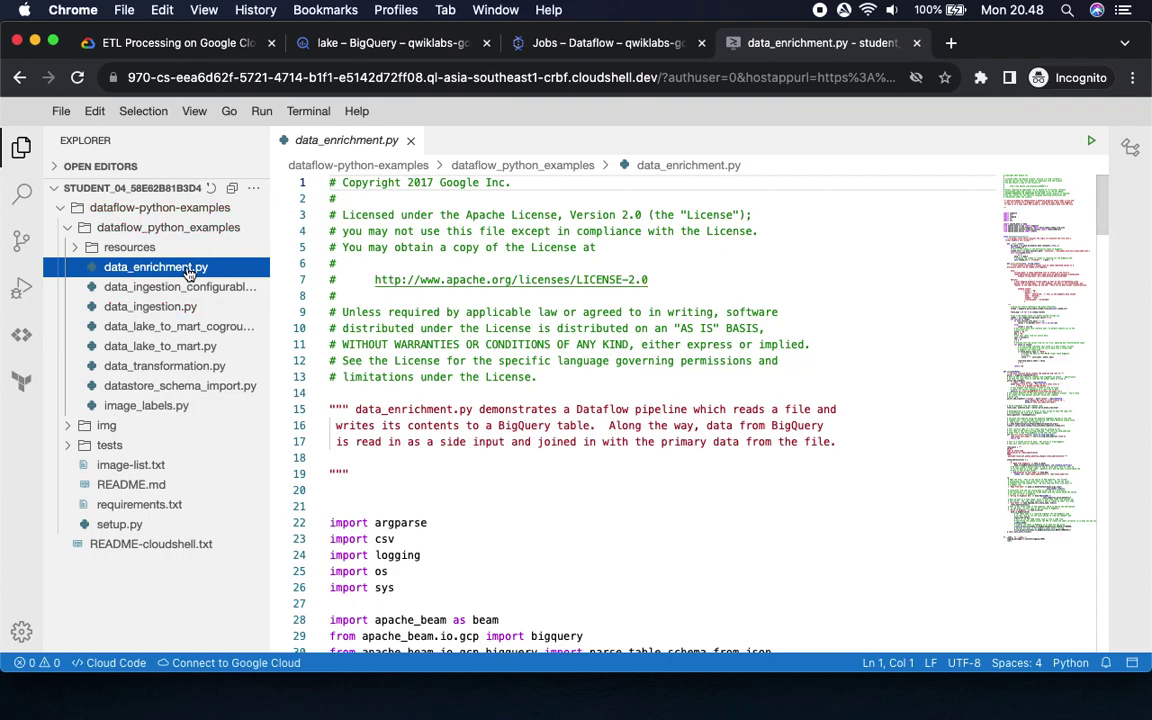
Copy Task 13's current line 83 code from the lab page and locate line 83 in data_enrichment.py.
click(150, 45)
click(877, 427)
click(771, 43)
scroll(455, 387, down, 10)
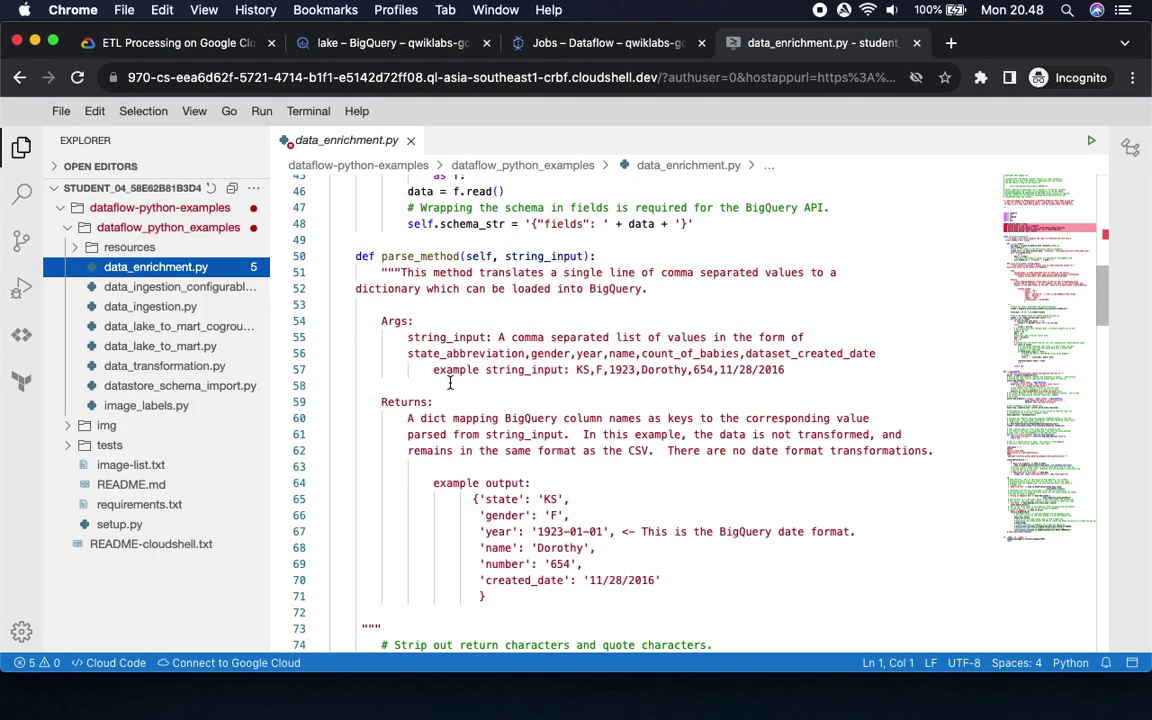
scroll(455, 387, down, 5)
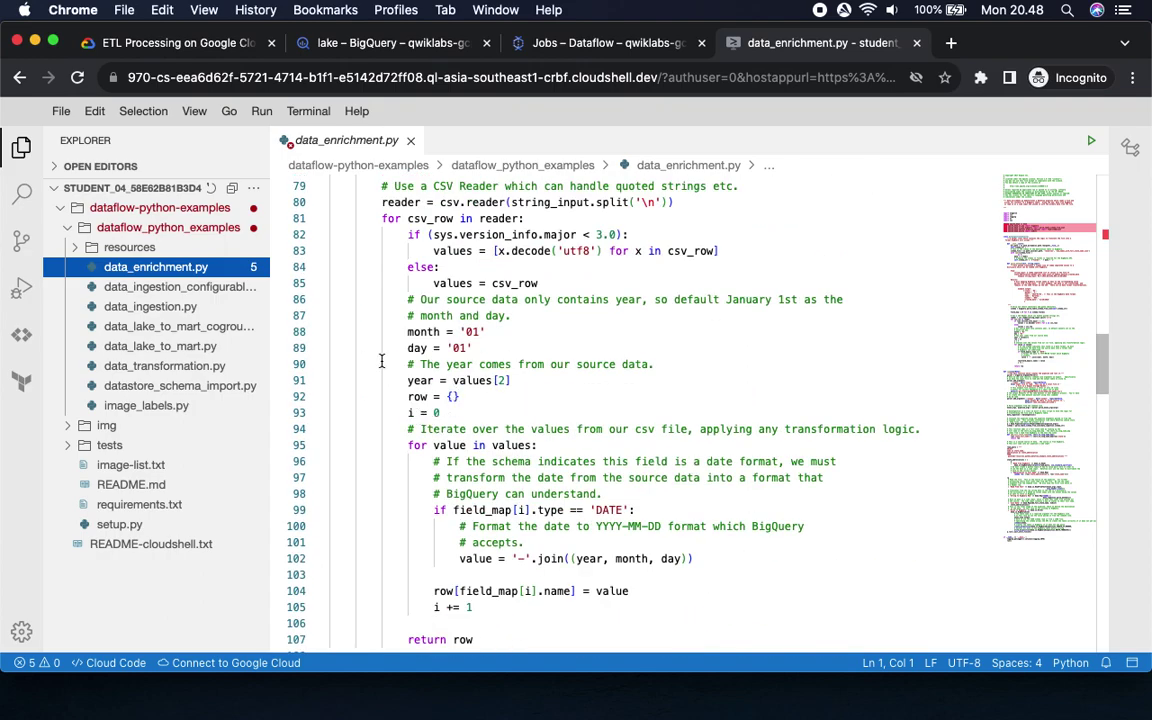
click(760, 250)
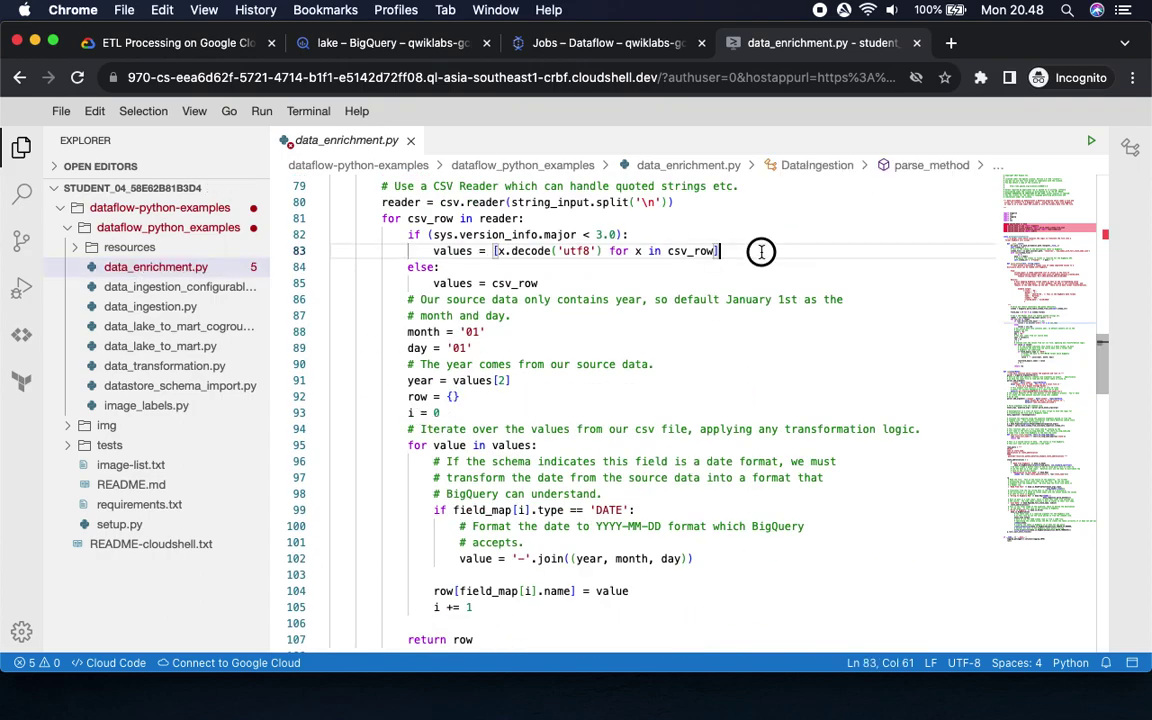
Compare line 83 of data_enrichment.py with the current code shown in the Task 13 instructions.
click(180, 48)
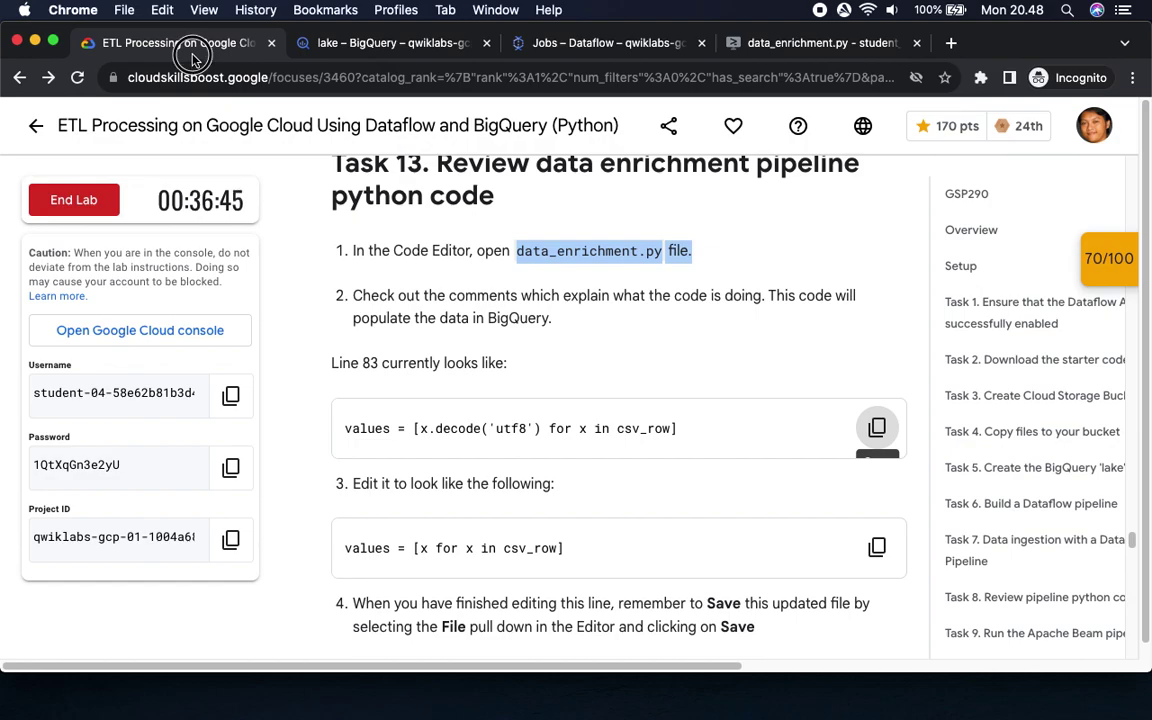
click(745, 50)
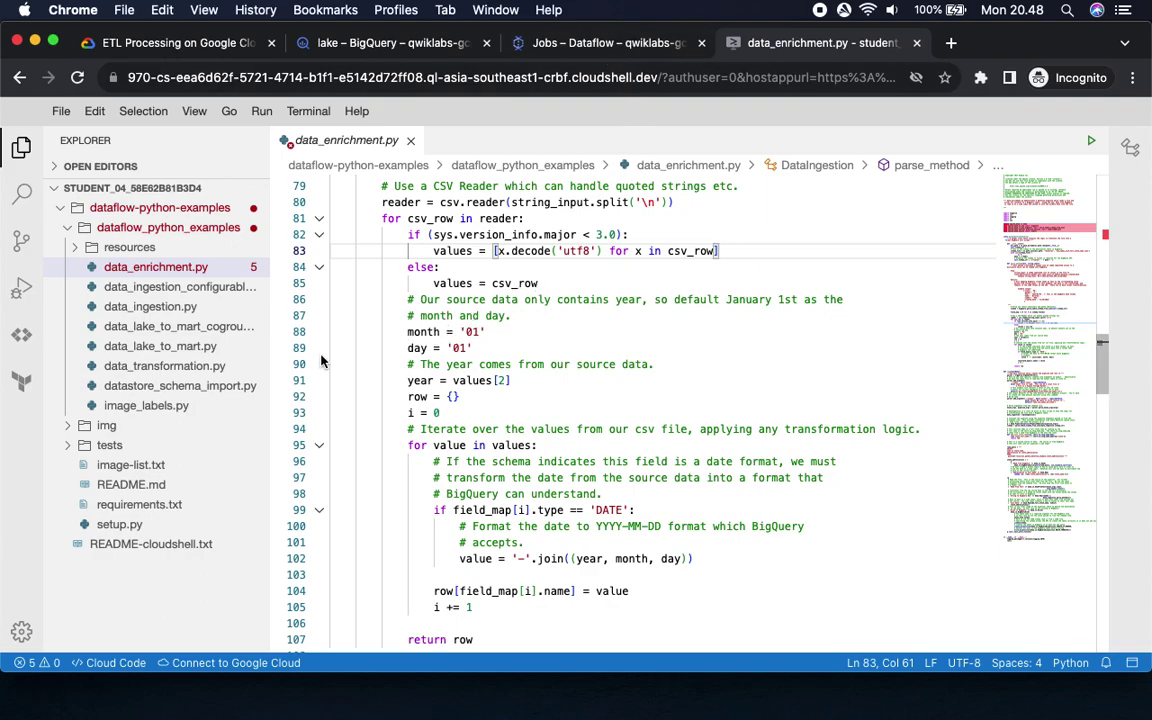
click(159, 44)
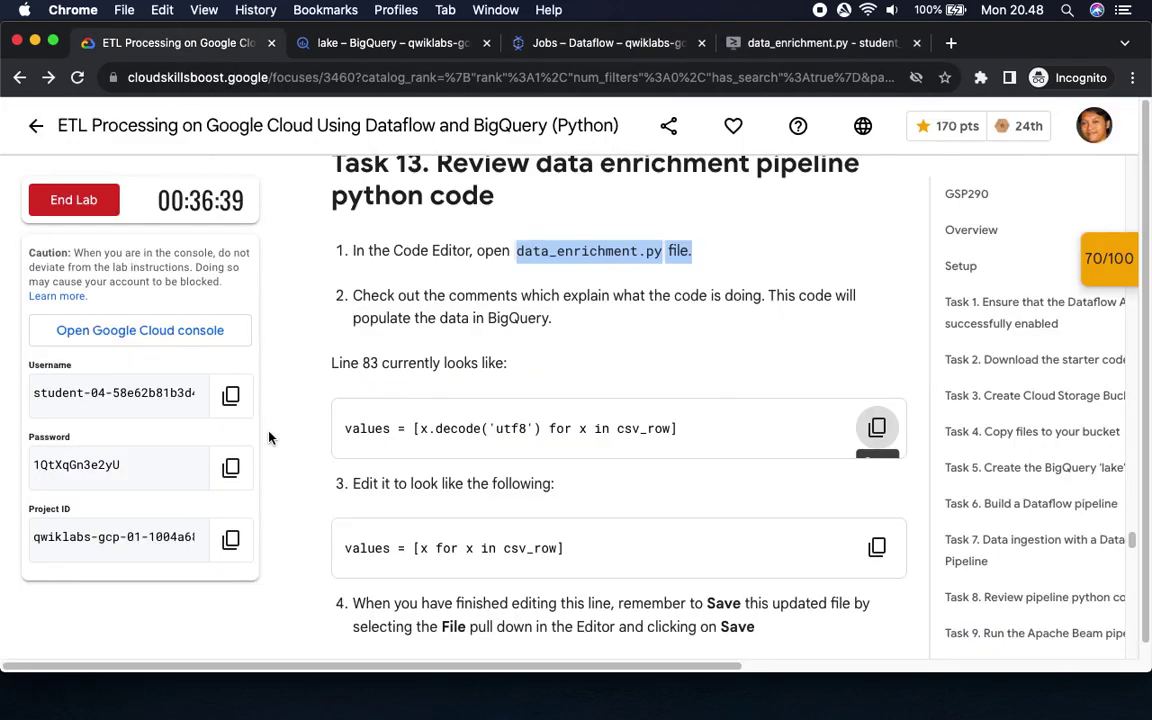
click(345, 44)
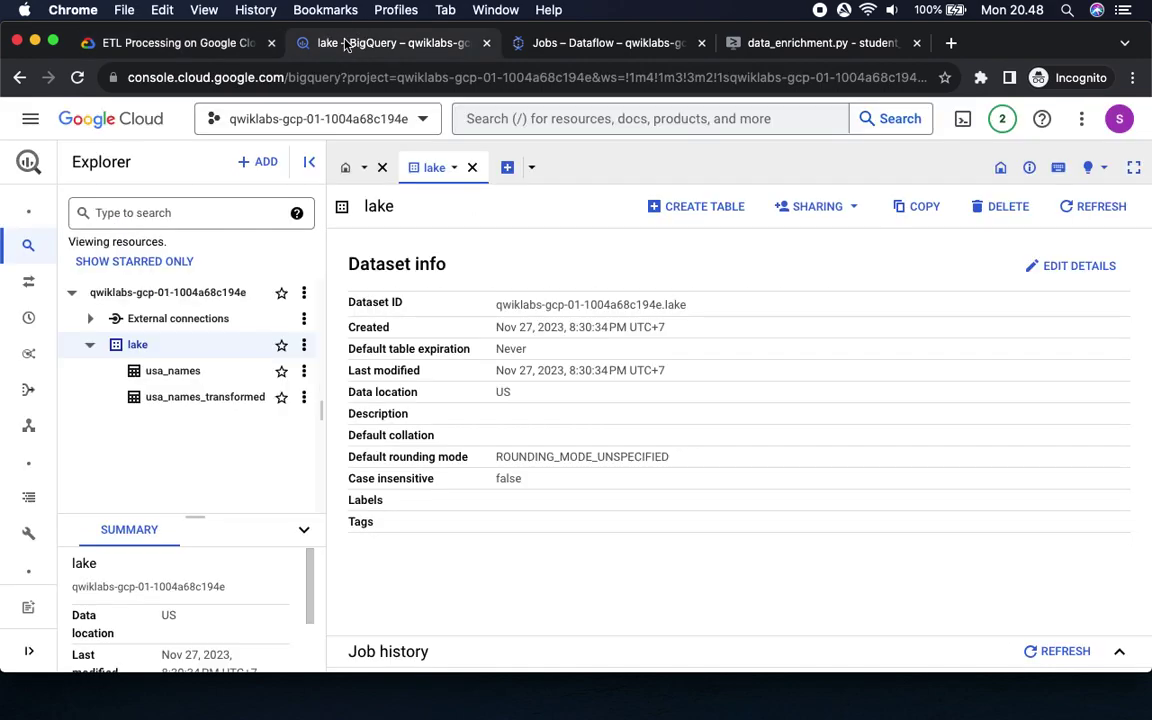
click(190, 44)
click(880, 435)
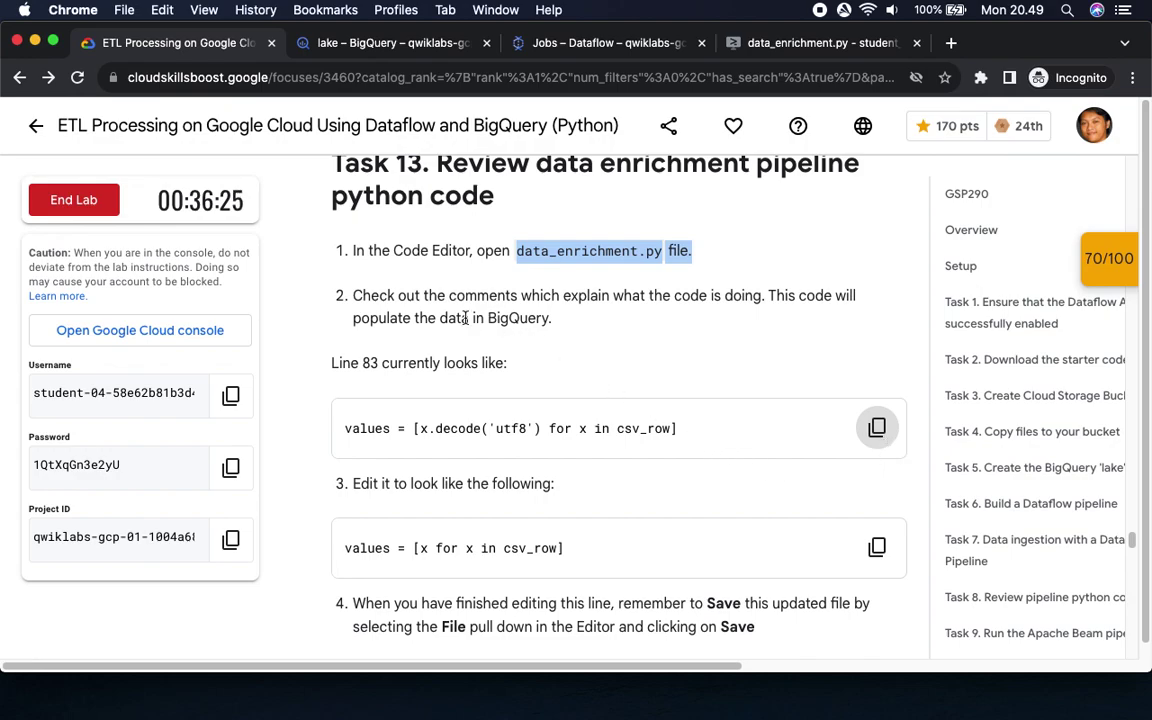
click(875, 426)
click(781, 48)
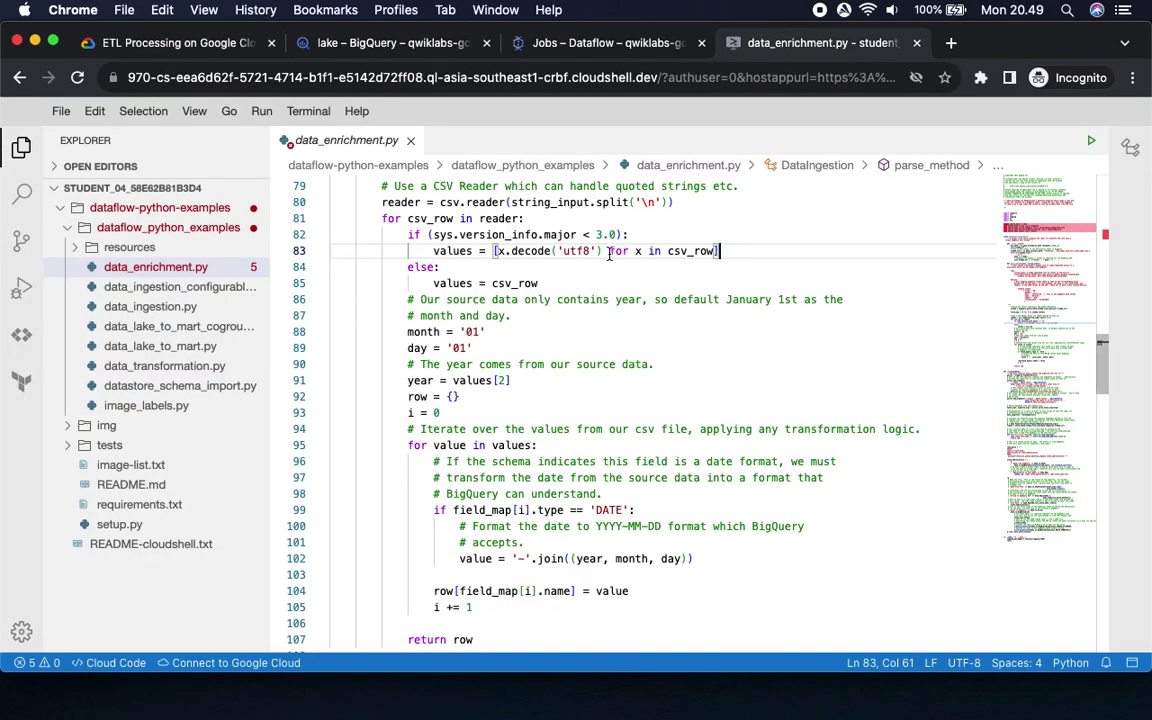
Paste the lab's original code values = [x.decode('utf8') for x in csv_row] over line 83 of data_enrichment.py.
click(180, 43)
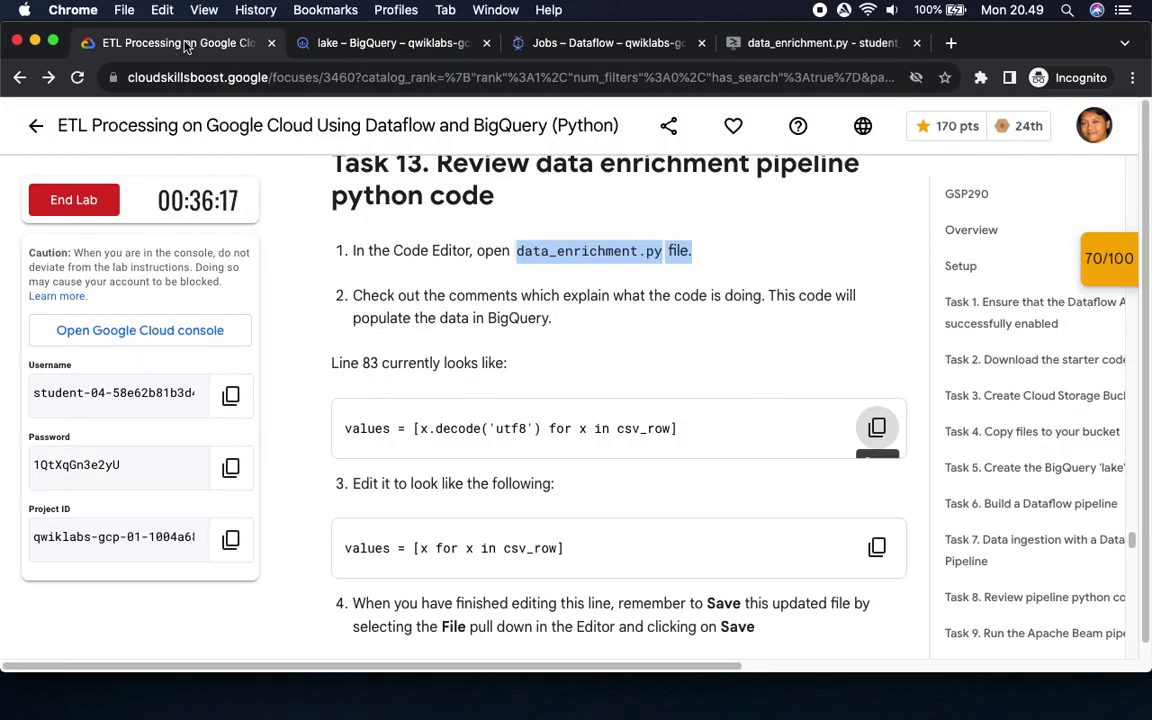
click(877, 427)
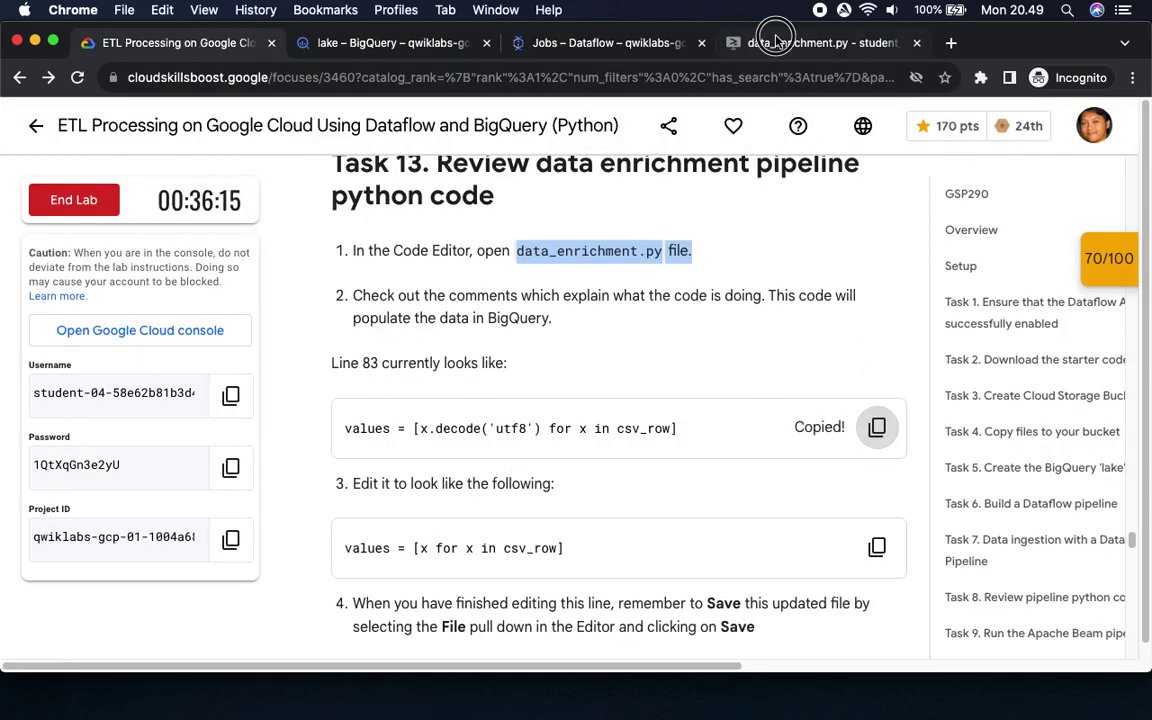
click(775, 42)
drag(433, 250, 717, 250)
key(super+v)
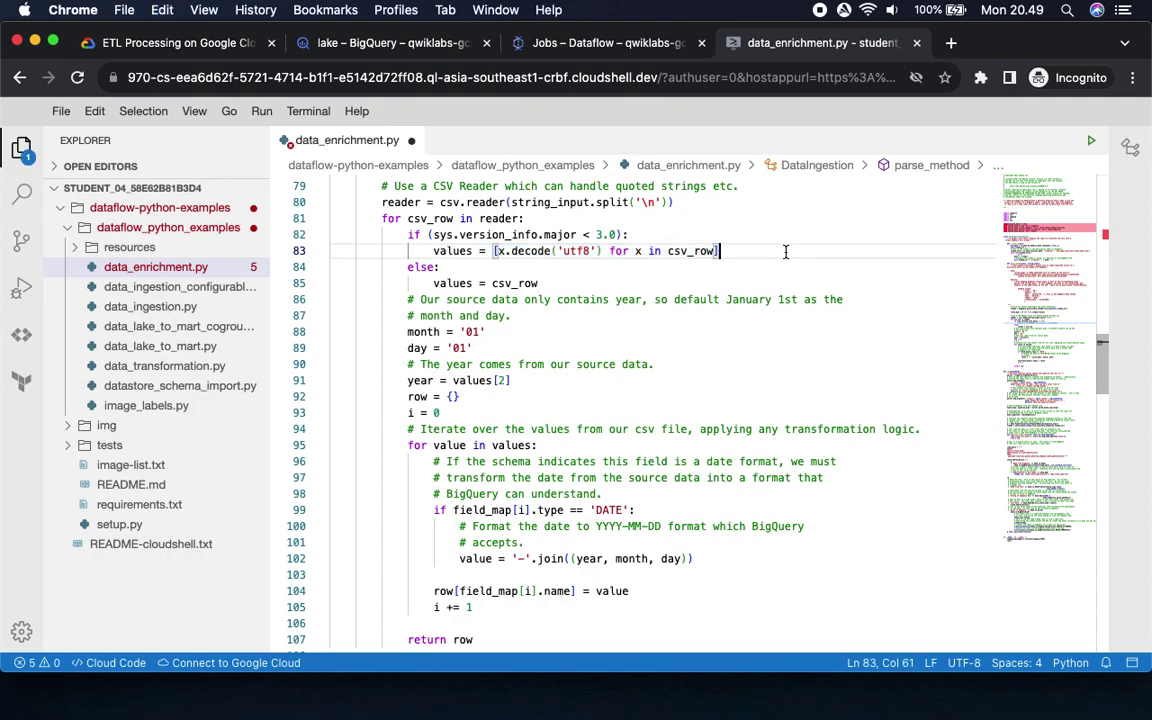
click(150, 45)
scroll(560, 532, down, 5)
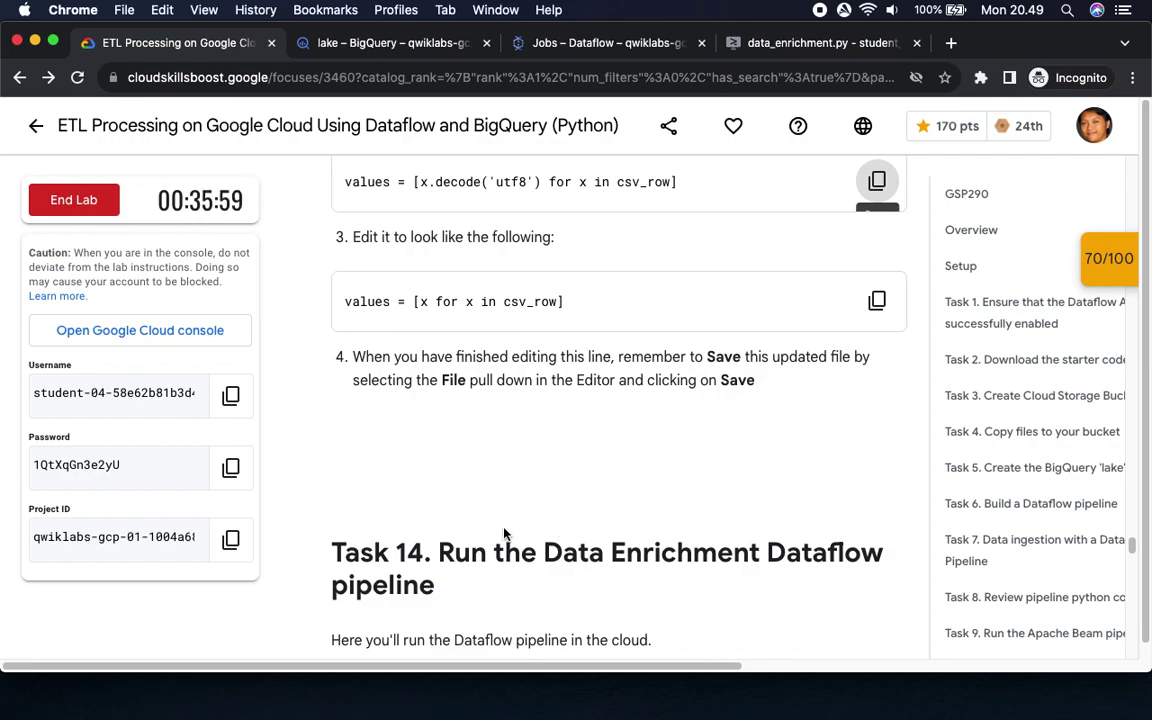
click(877, 301)
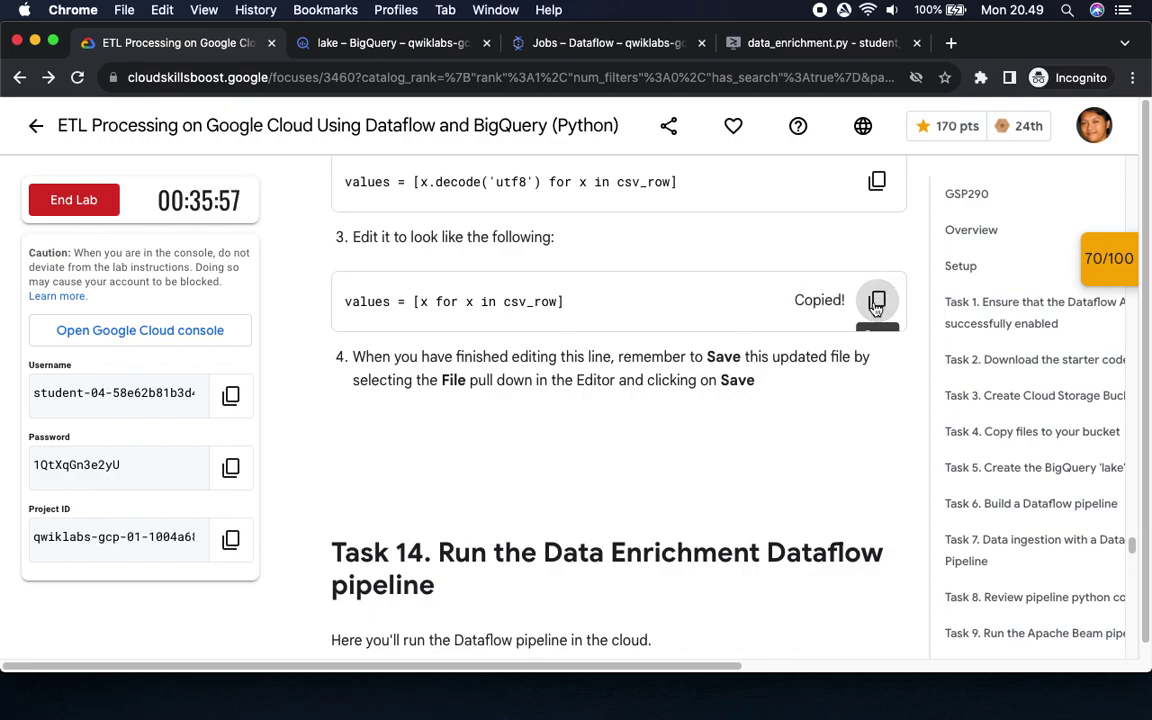
click(735, 43)
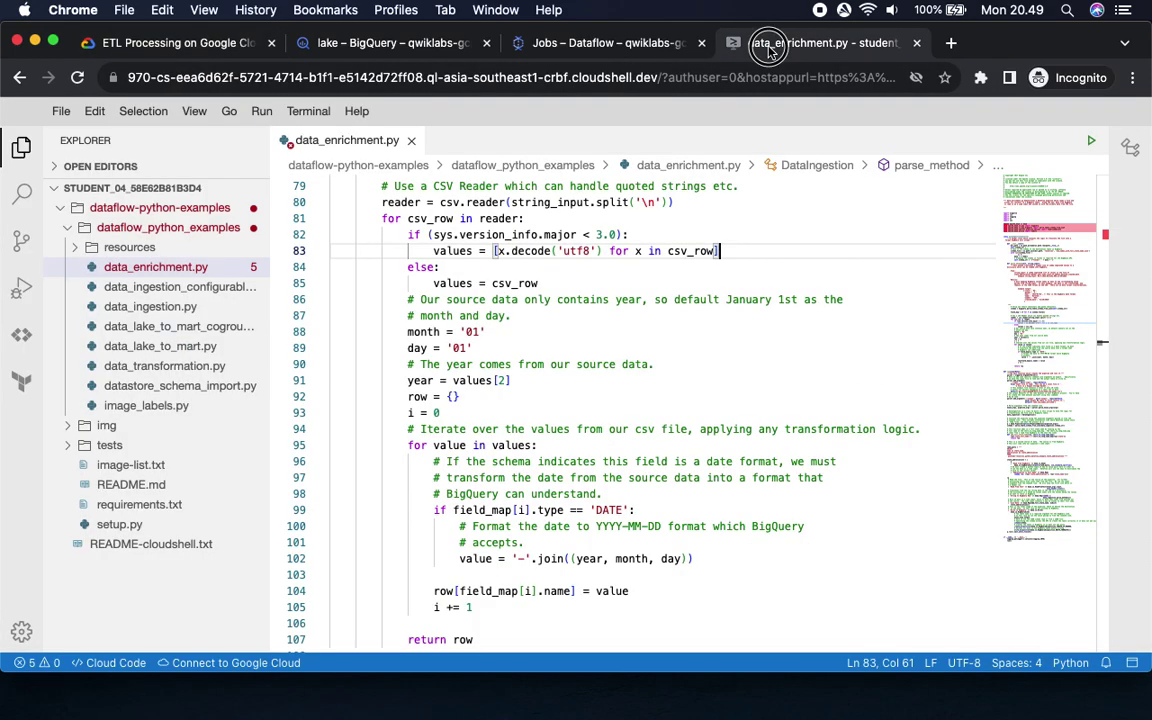
click(518, 43)
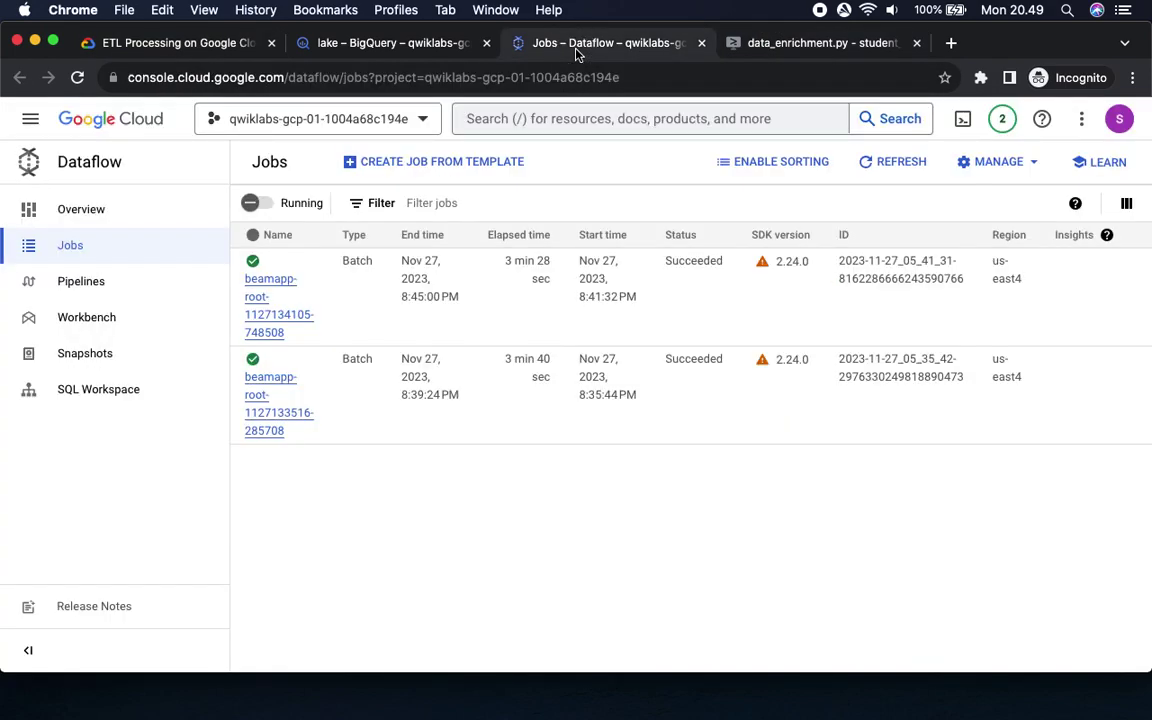
click(405, 45)
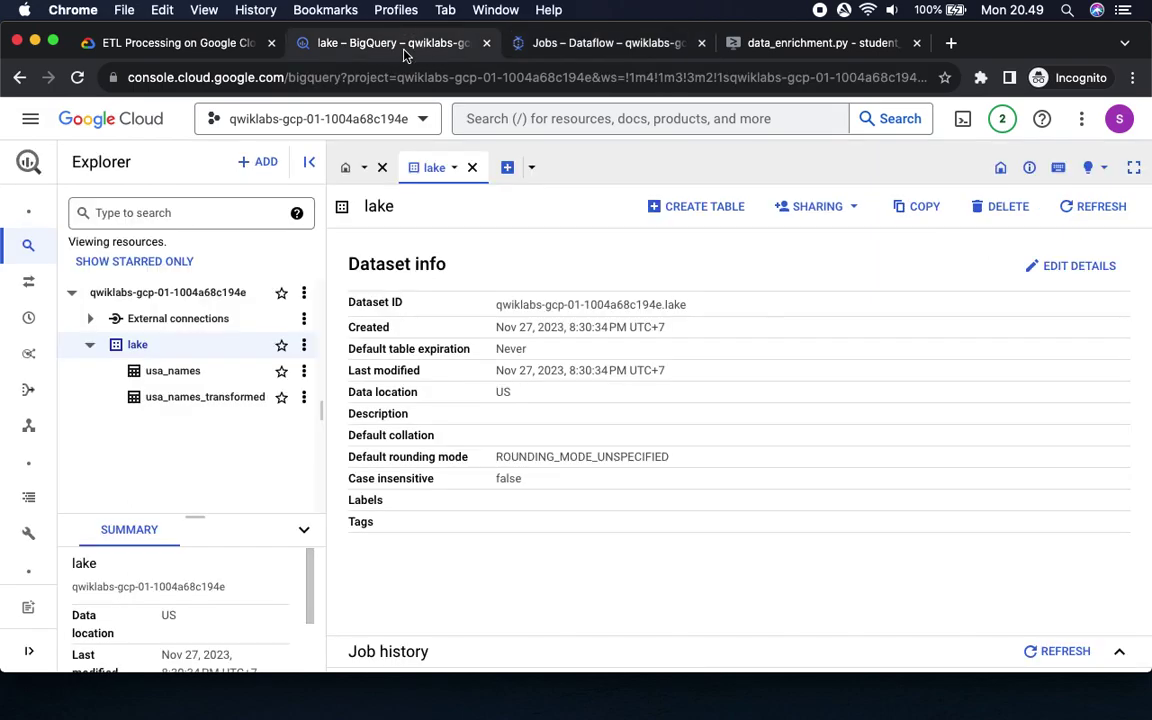
click(586, 48)
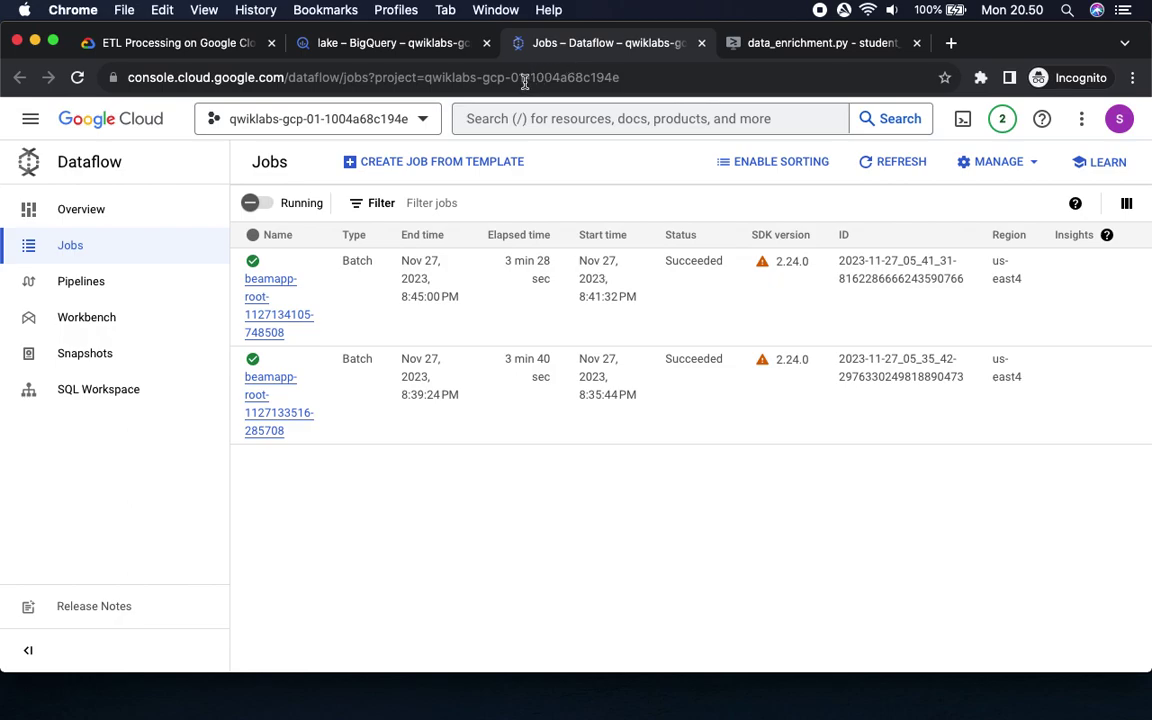
Replace line 83 of data_enrichment.py with the lab's code values = [x for x in csv_row] and save the file.
click(156, 43)
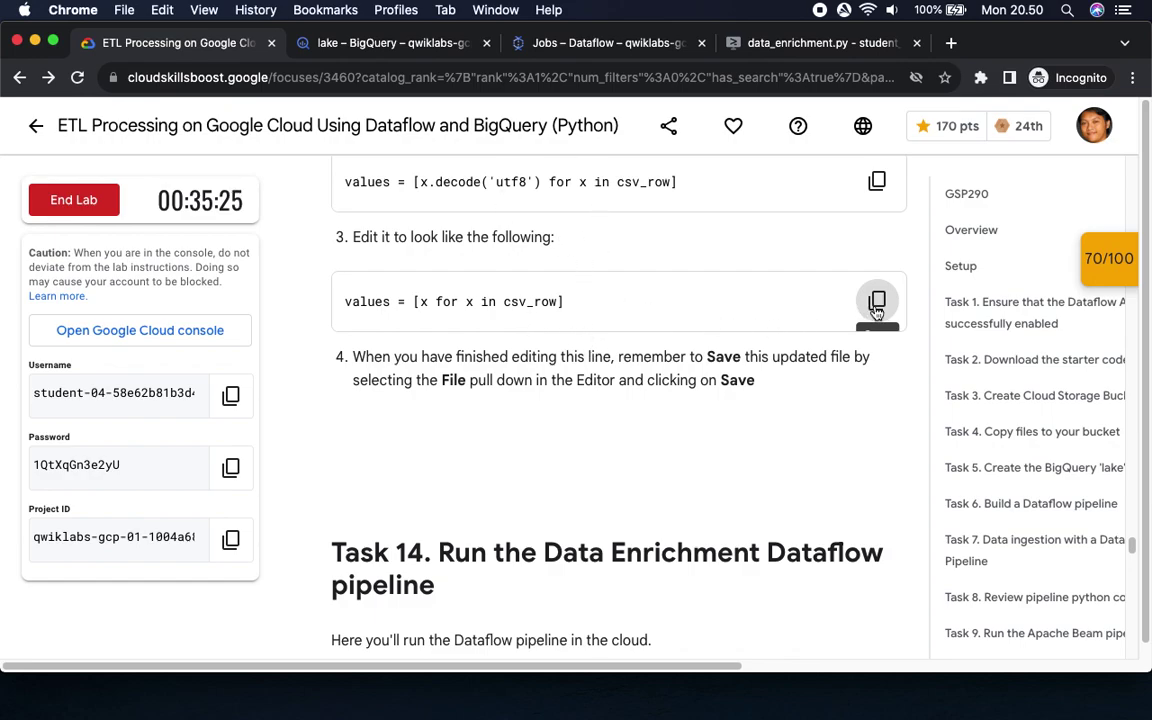
scroll(710, 324, up, 3)
click(876, 424)
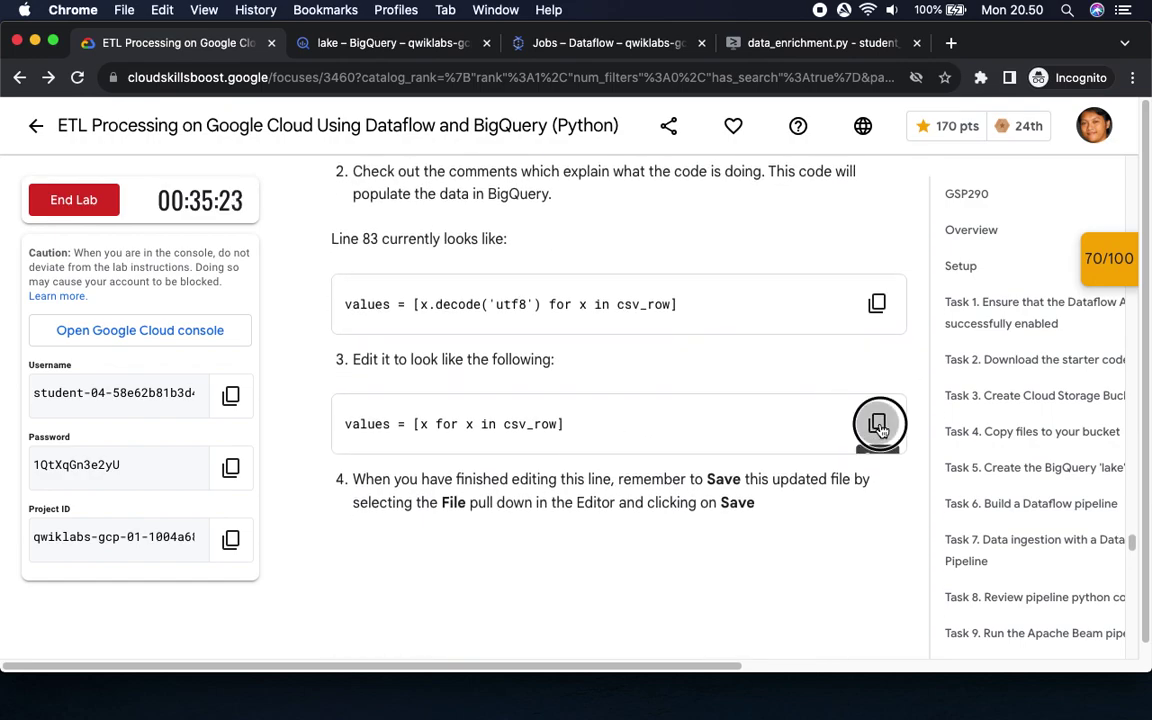
click(800, 43)
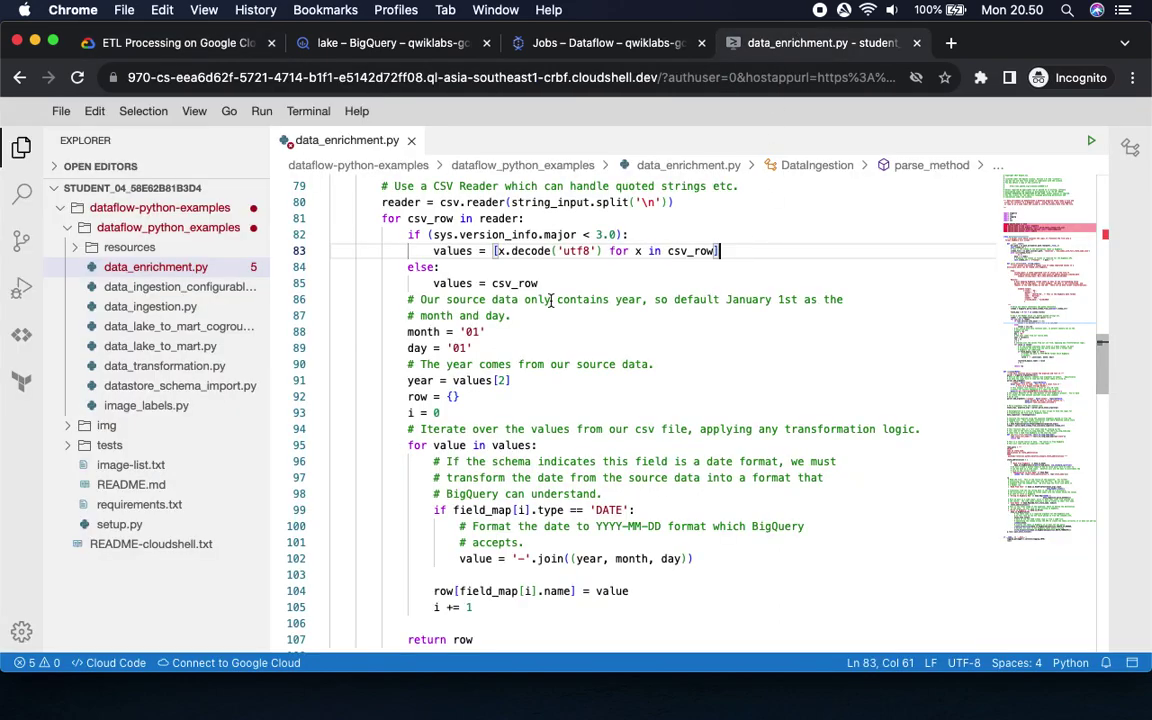
drag(434, 251, 750, 257)
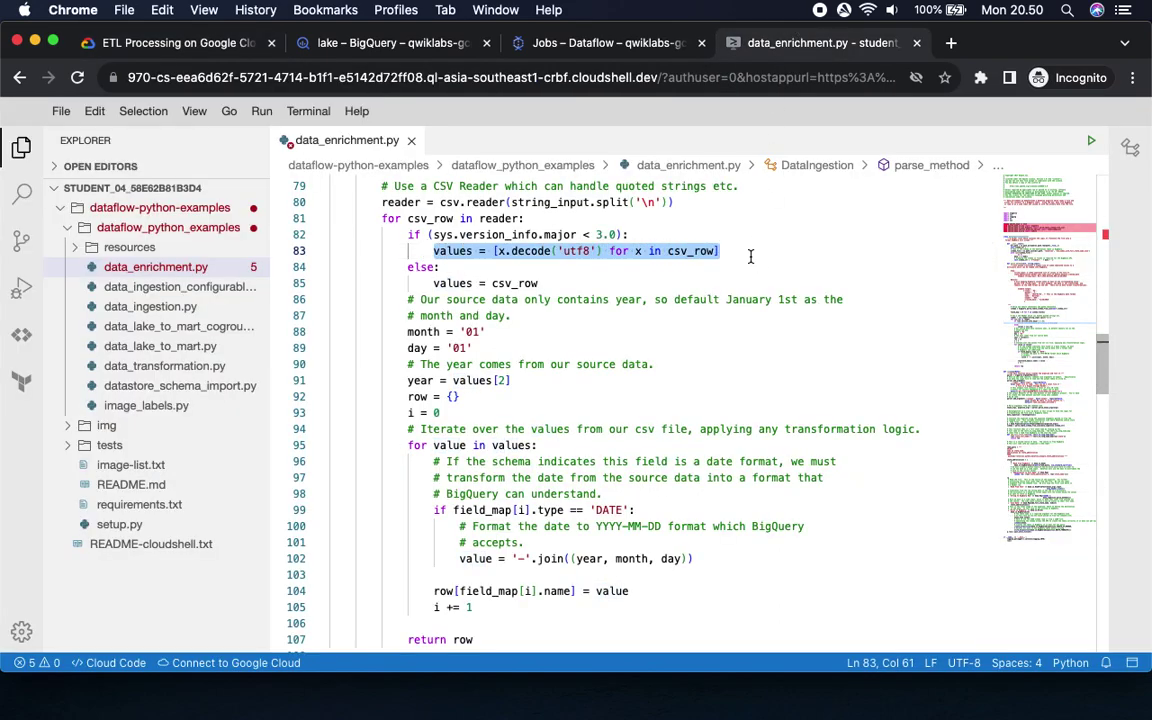
key(super+v)
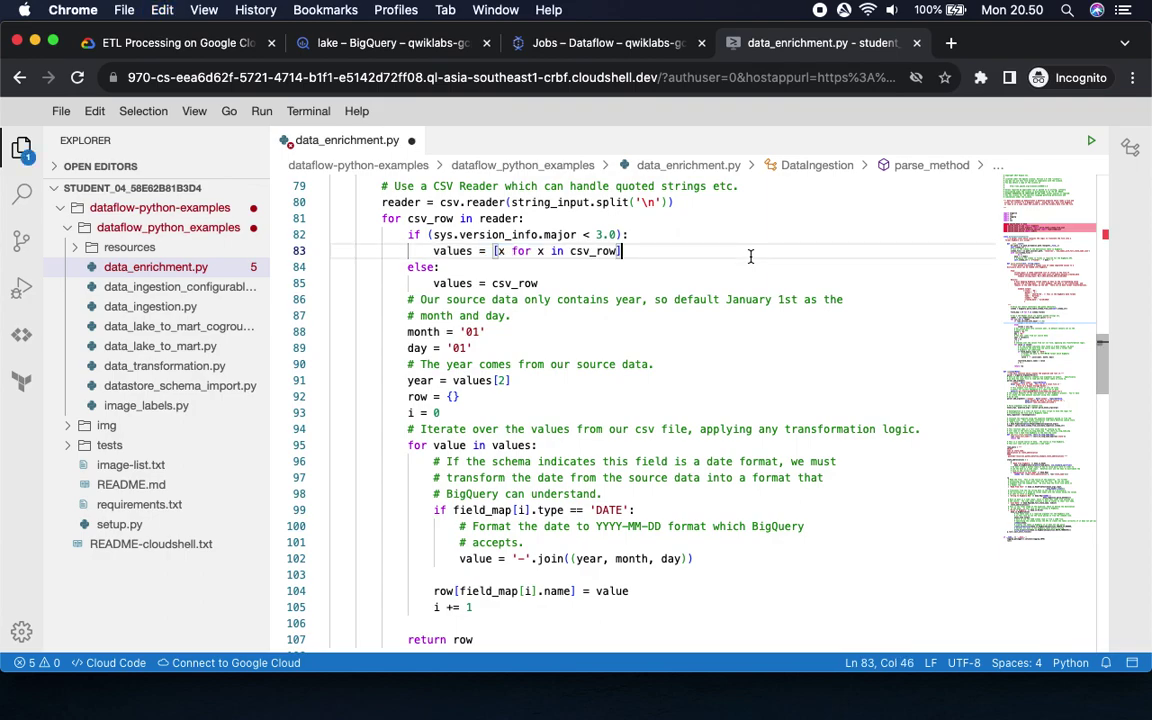
click(61, 111)
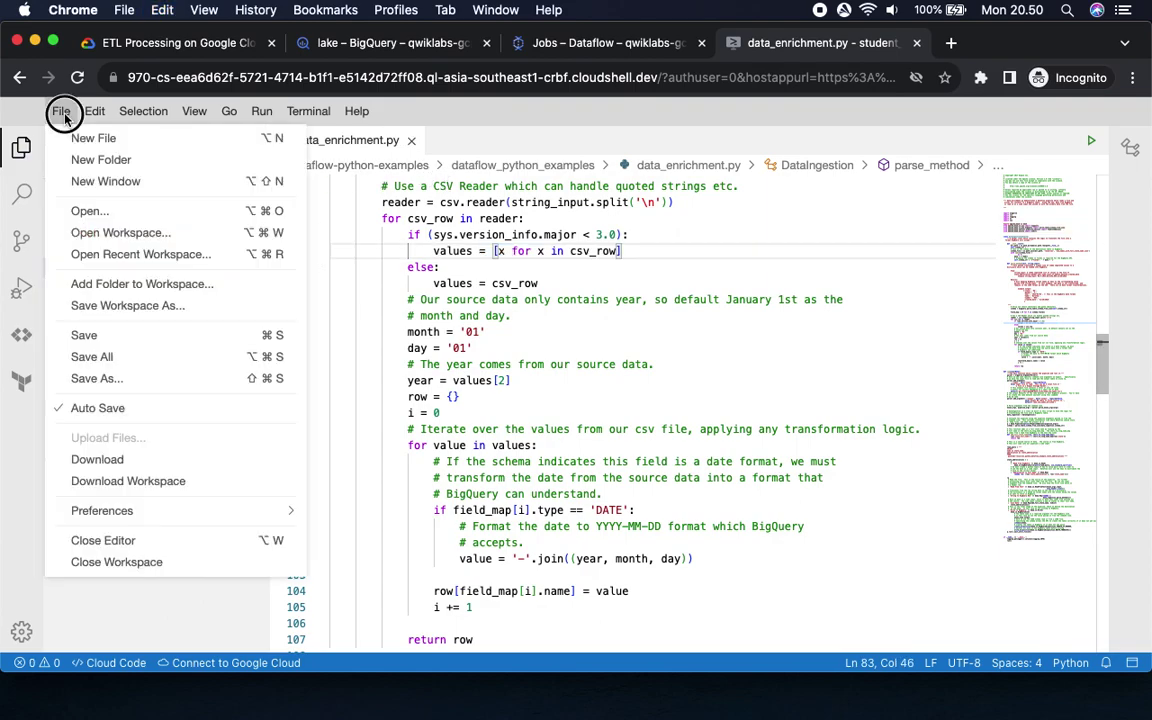
click(116, 334)
Find Task 14 in the lab instructions and copy the command that runs data_enrichment.py with DataflowRunner in us-east4.
click(180, 42)
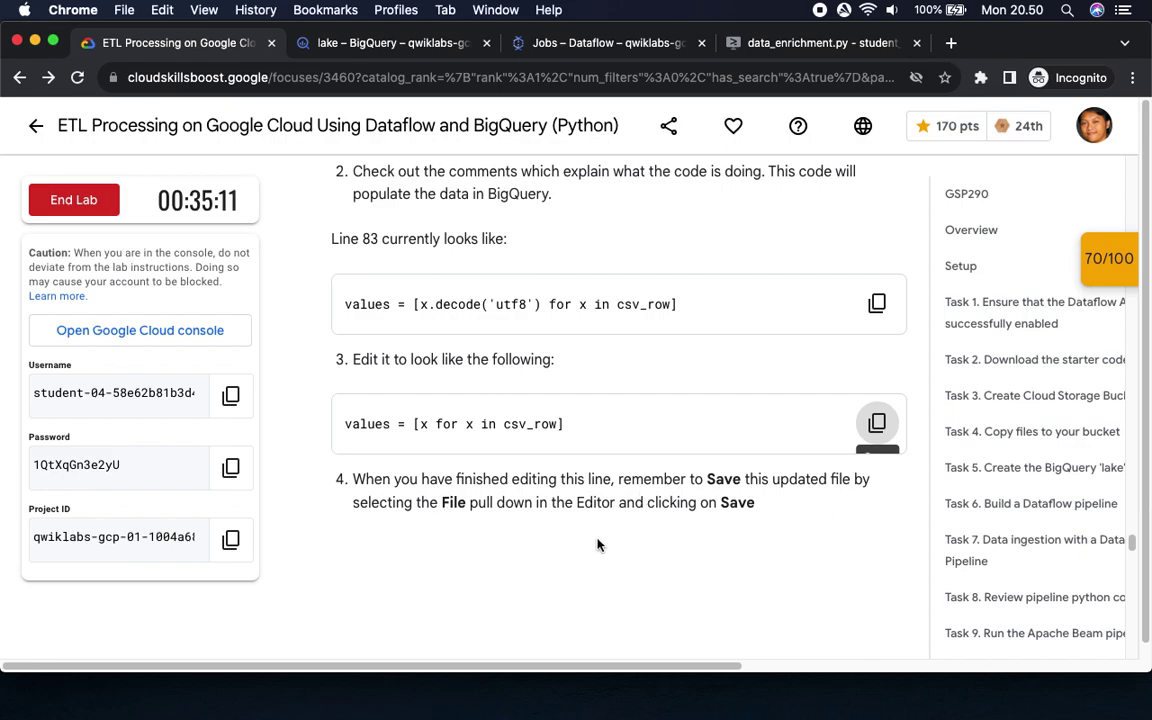
scroll(603, 545, down, 2)
scroll(601, 545, down, 1)
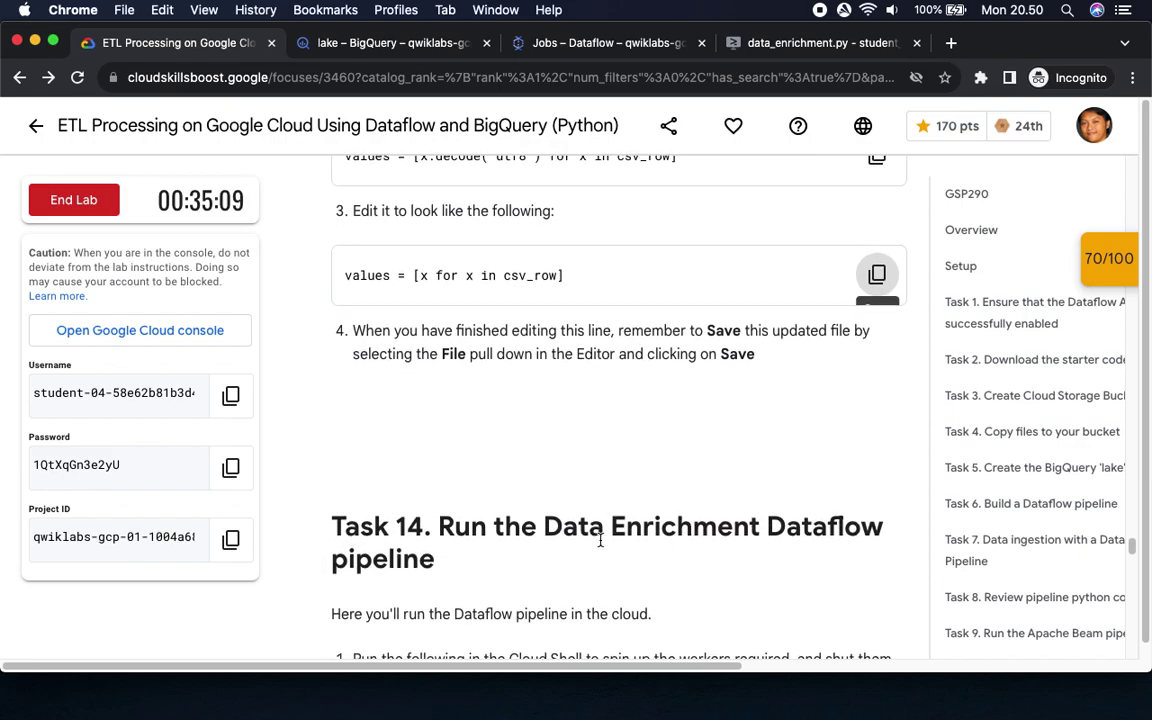
scroll(599, 540, down, 5)
scroll(586, 535, down, 3)
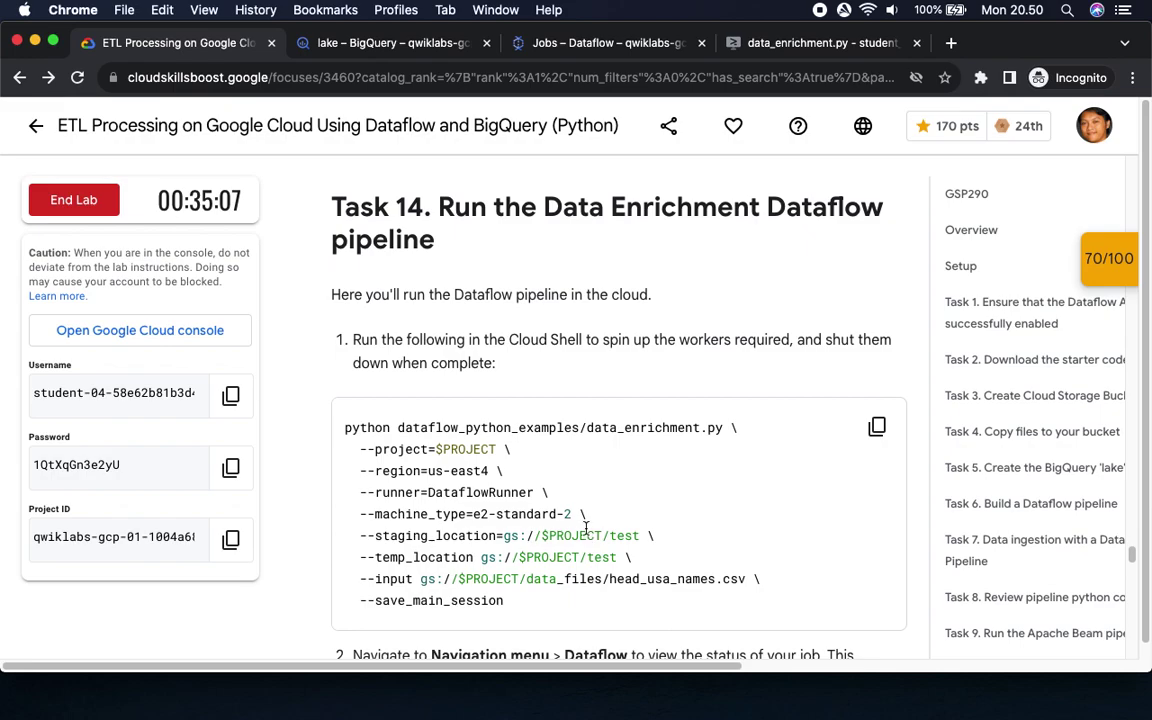
click(877, 321)
click(368, 43)
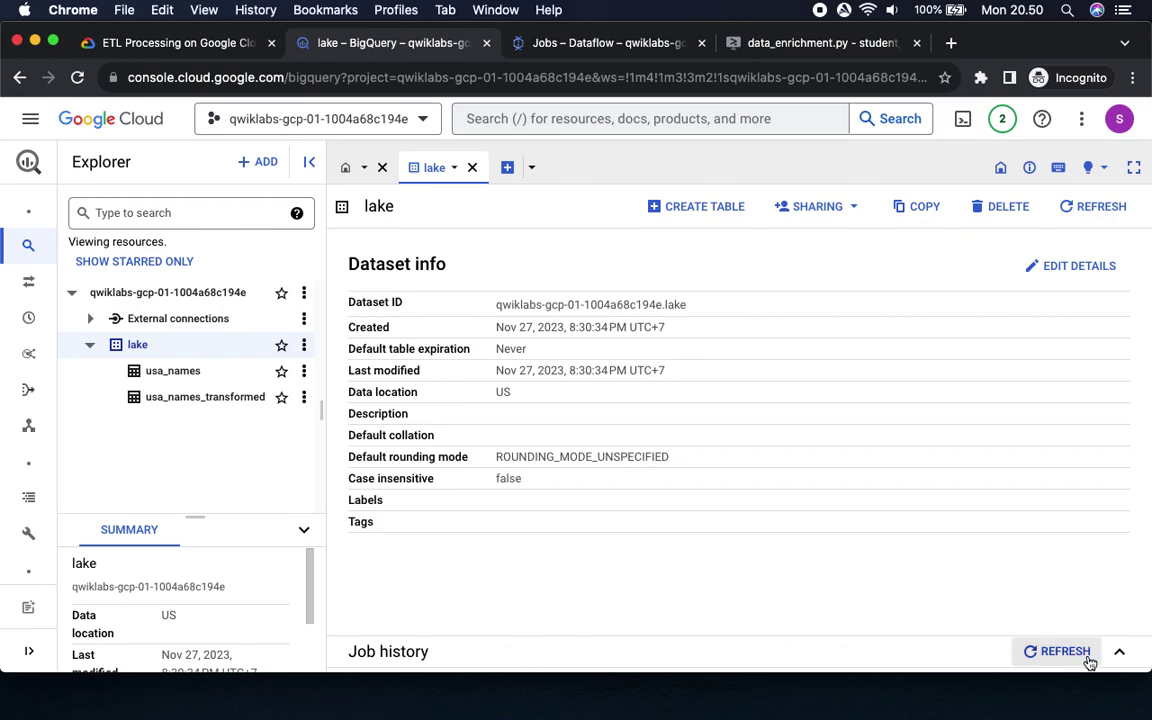
click(1121, 653)
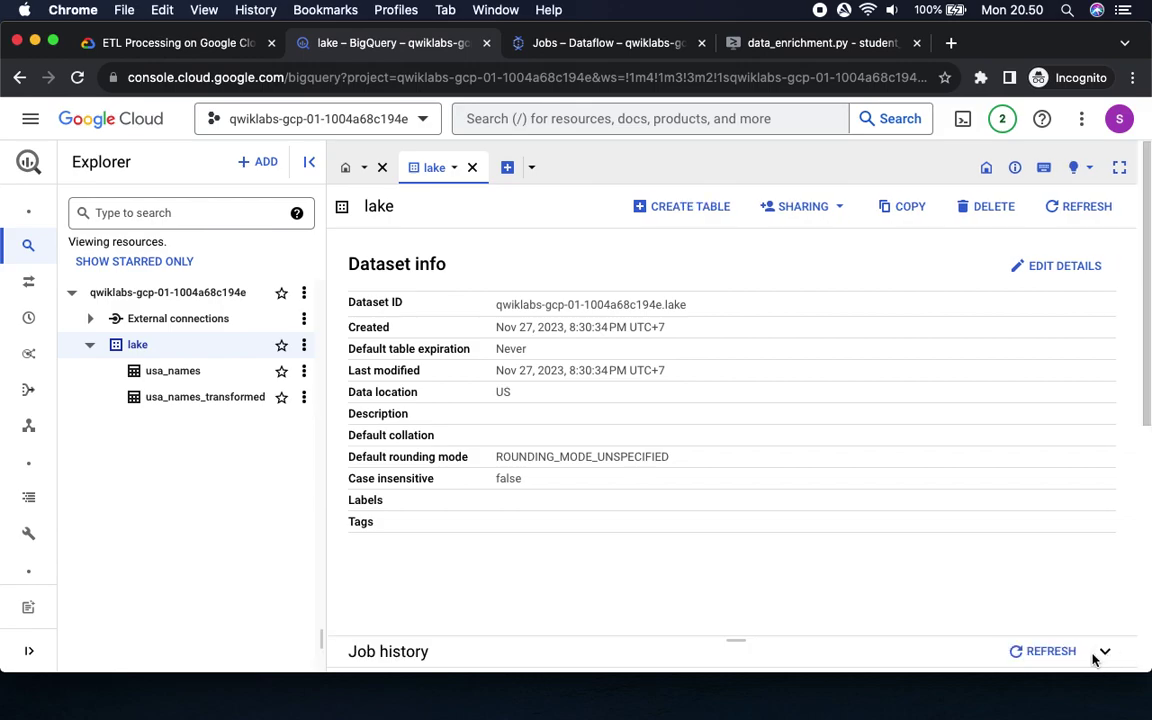
click(1105, 656)
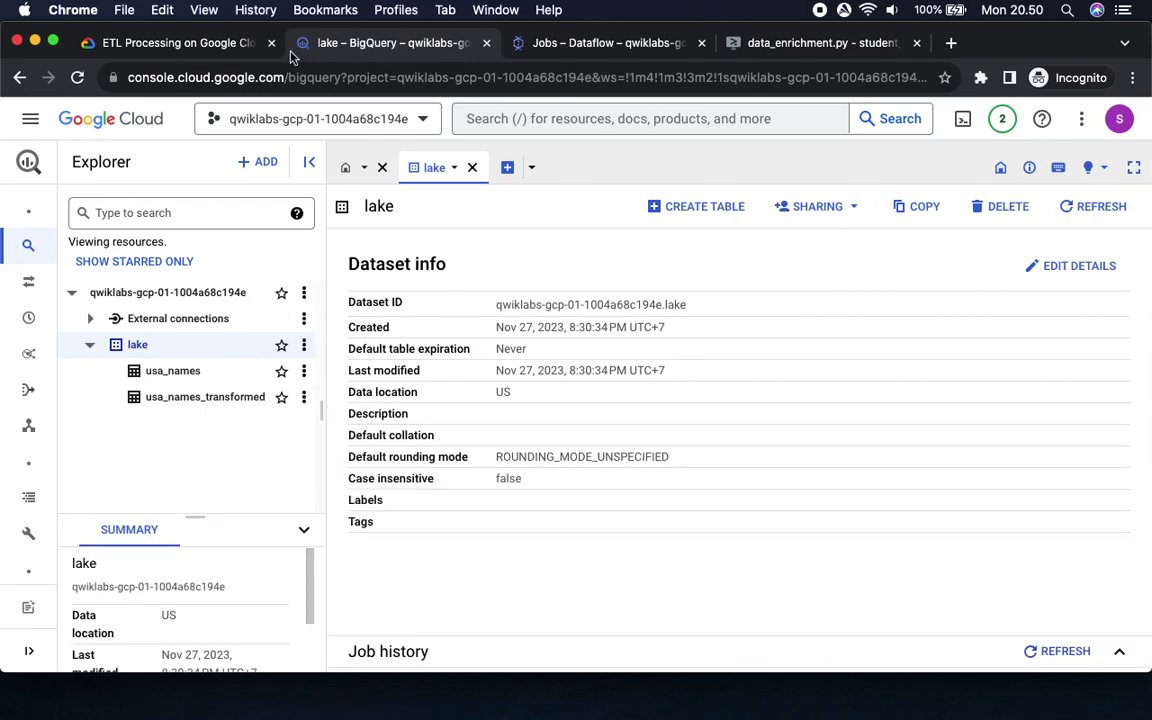
Copy the Task 14 data enrichment pipeline command again and return to the BigQuery page.
click(200, 44)
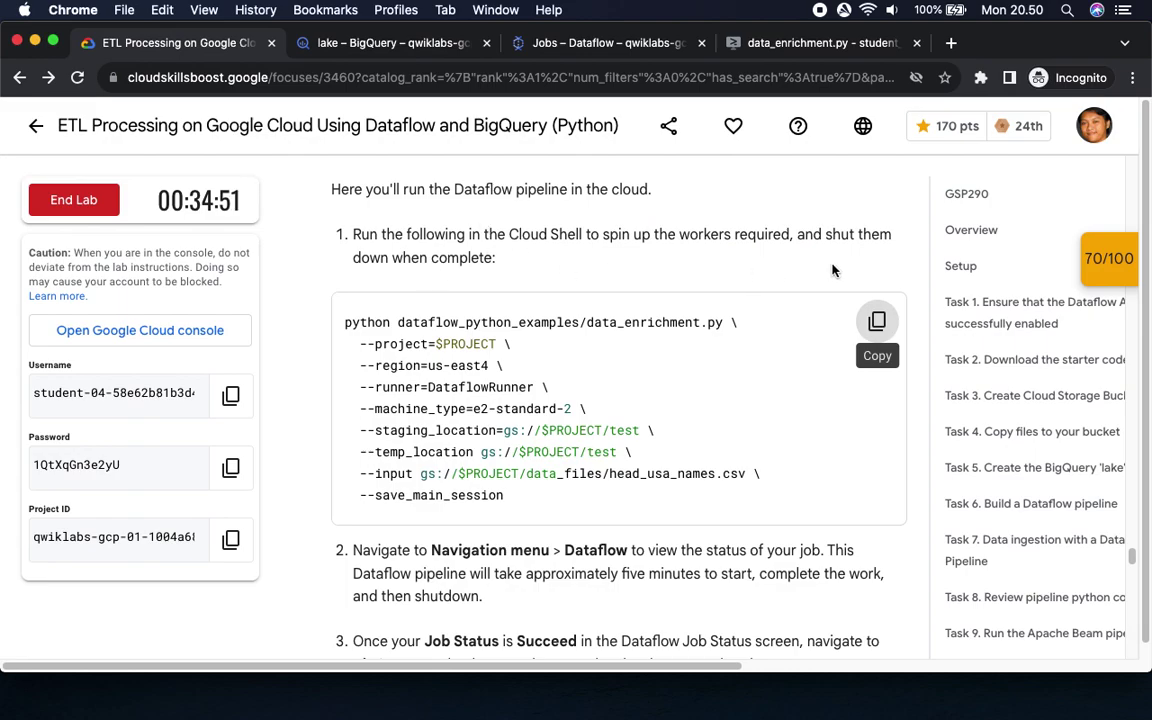
click(880, 323)
key(ctrl+Tab)
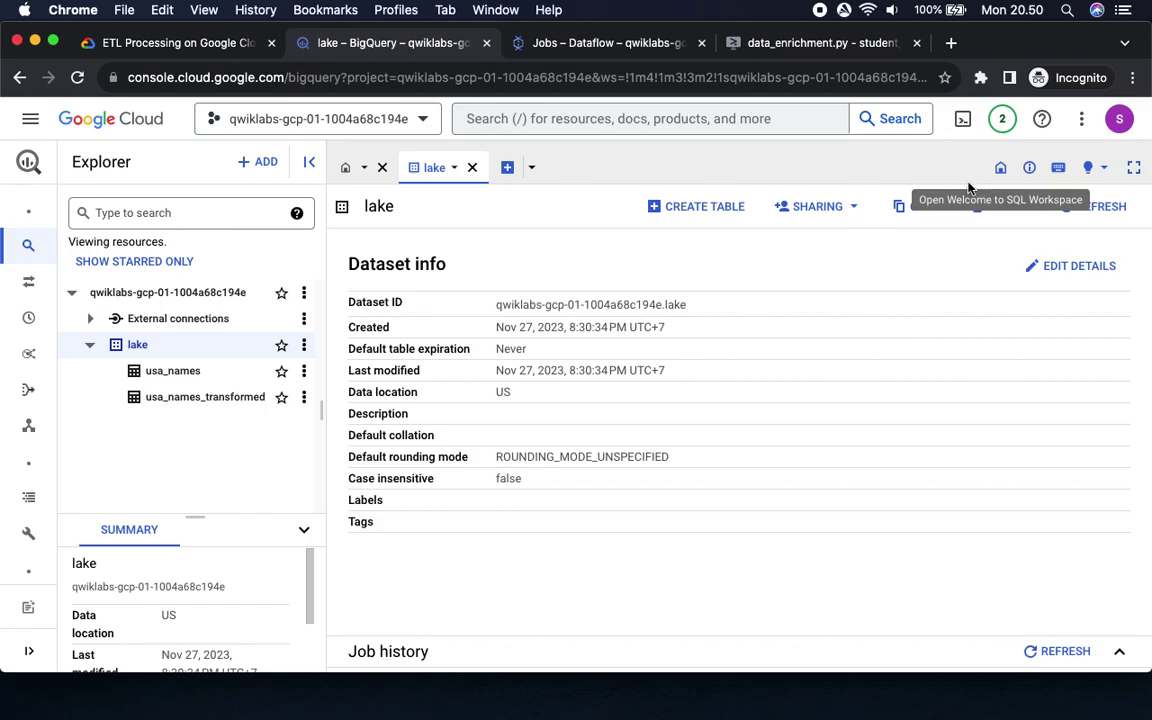
click(166, 45)
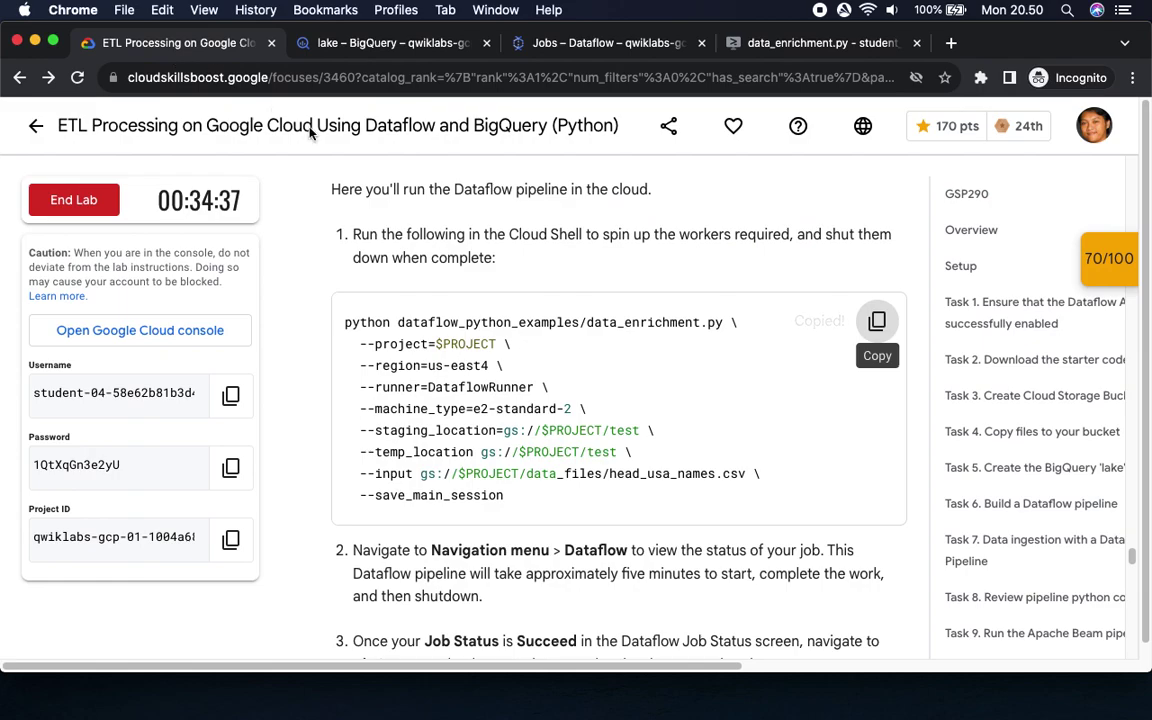
click(600, 52)
click(405, 46)
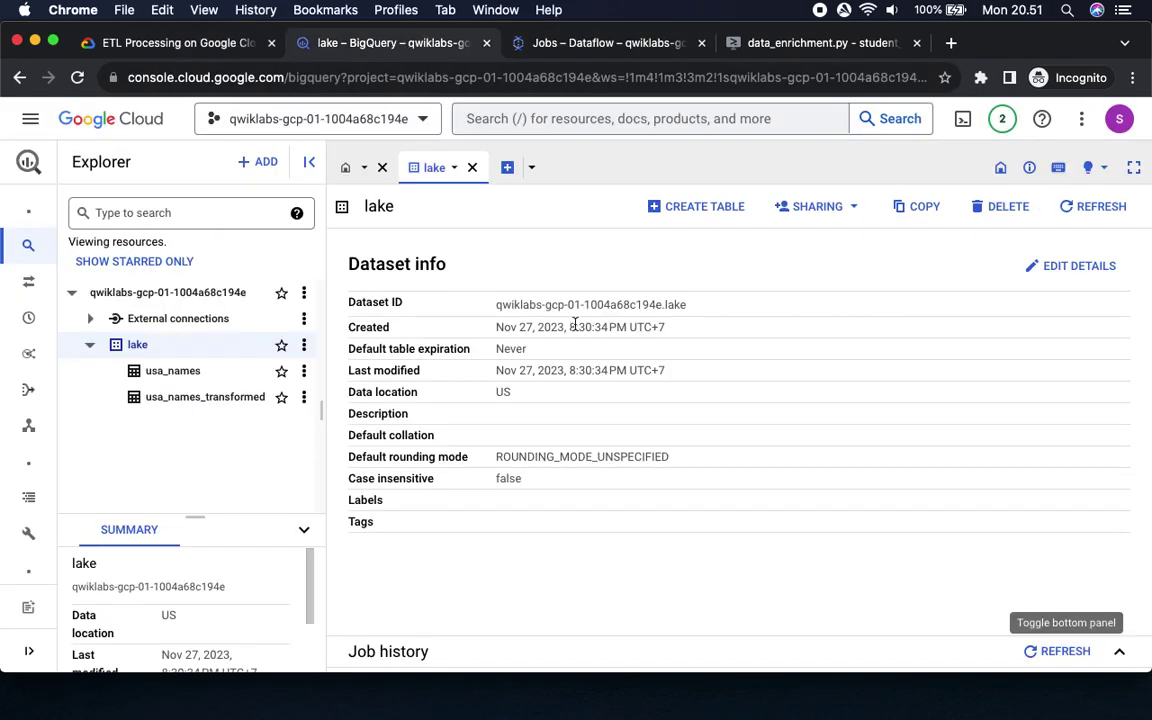
click(815, 43)
click(388, 36)
click(1120, 653)
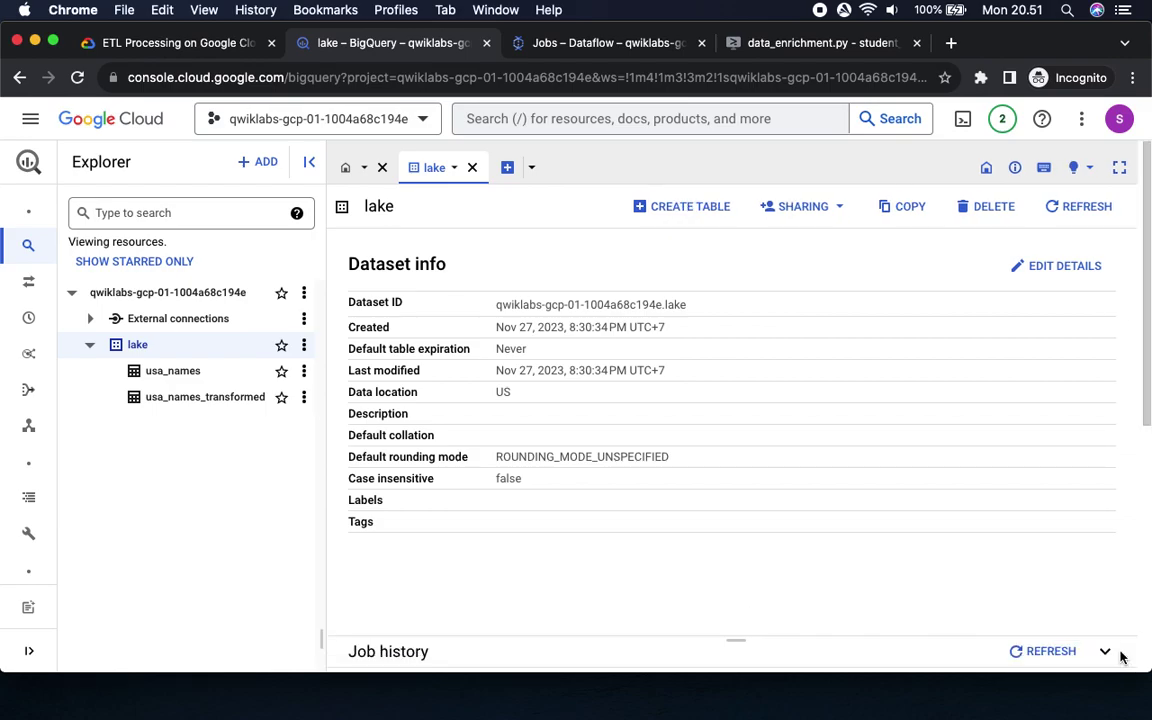
click(1108, 656)
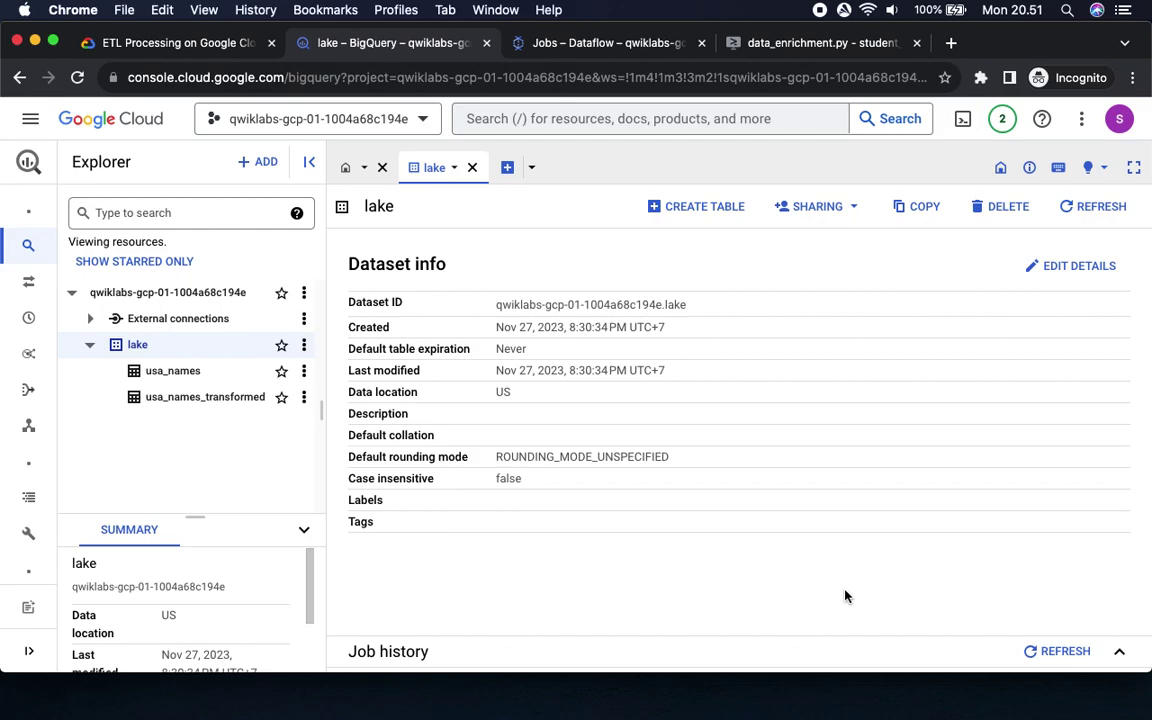
Copy the Task 14 command that runs data_enrichment.py with DataflowRunner from the lab instructions once more.
click(199, 46)
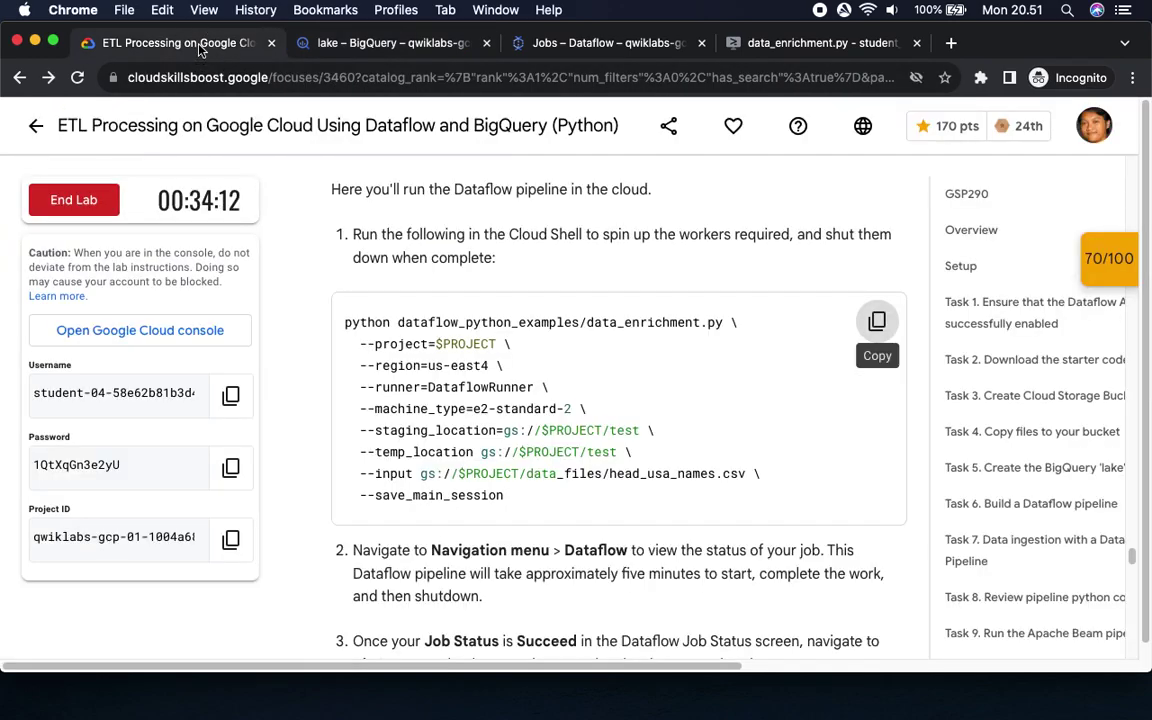
click(877, 321)
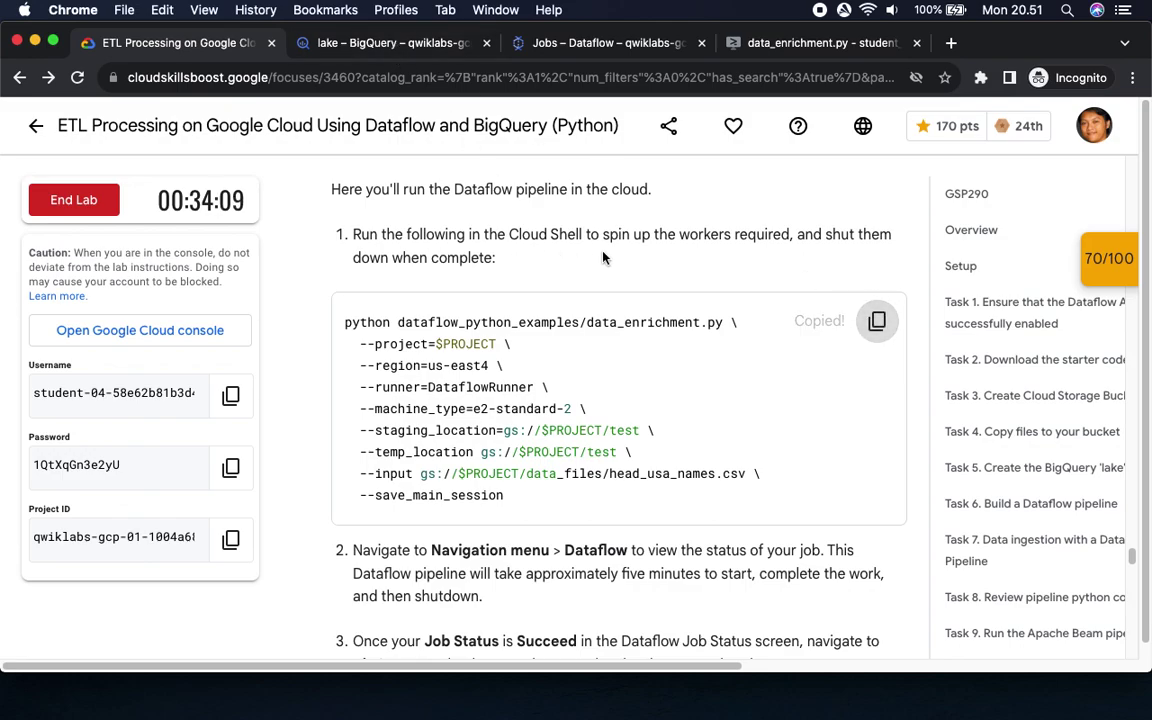
click(880, 330)
Open the usa_names_transformed table of the lake dataset in BigQuery and look through its schema.
click(368, 43)
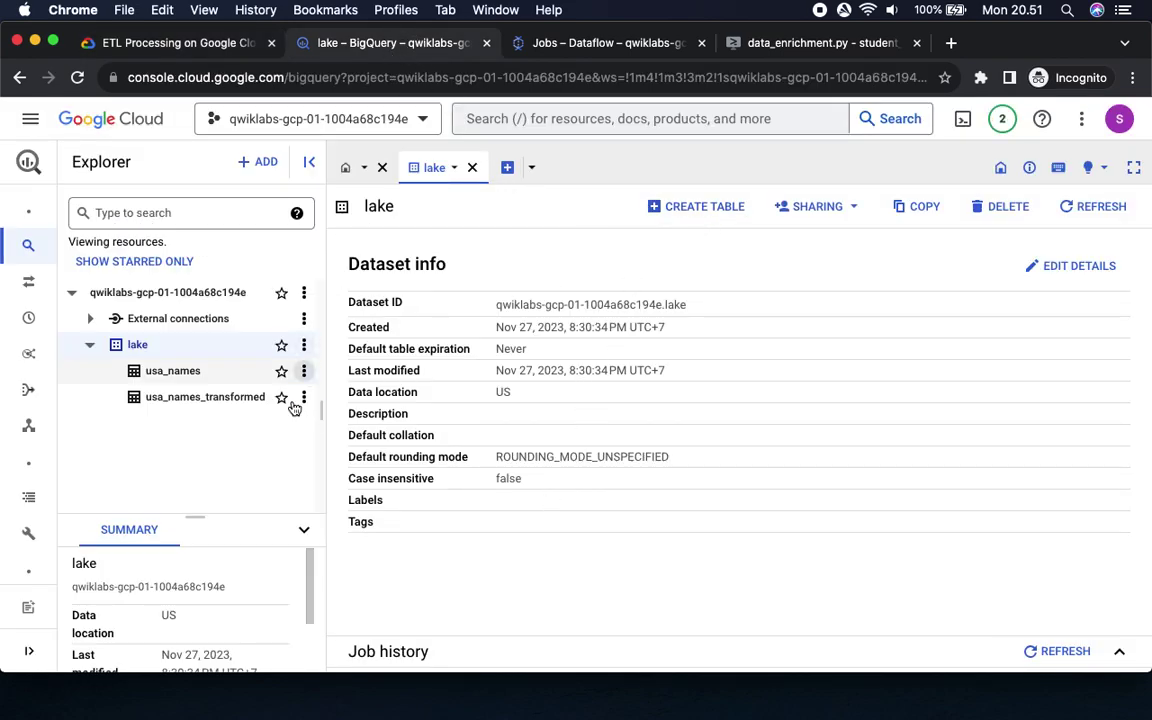
click(203, 399)
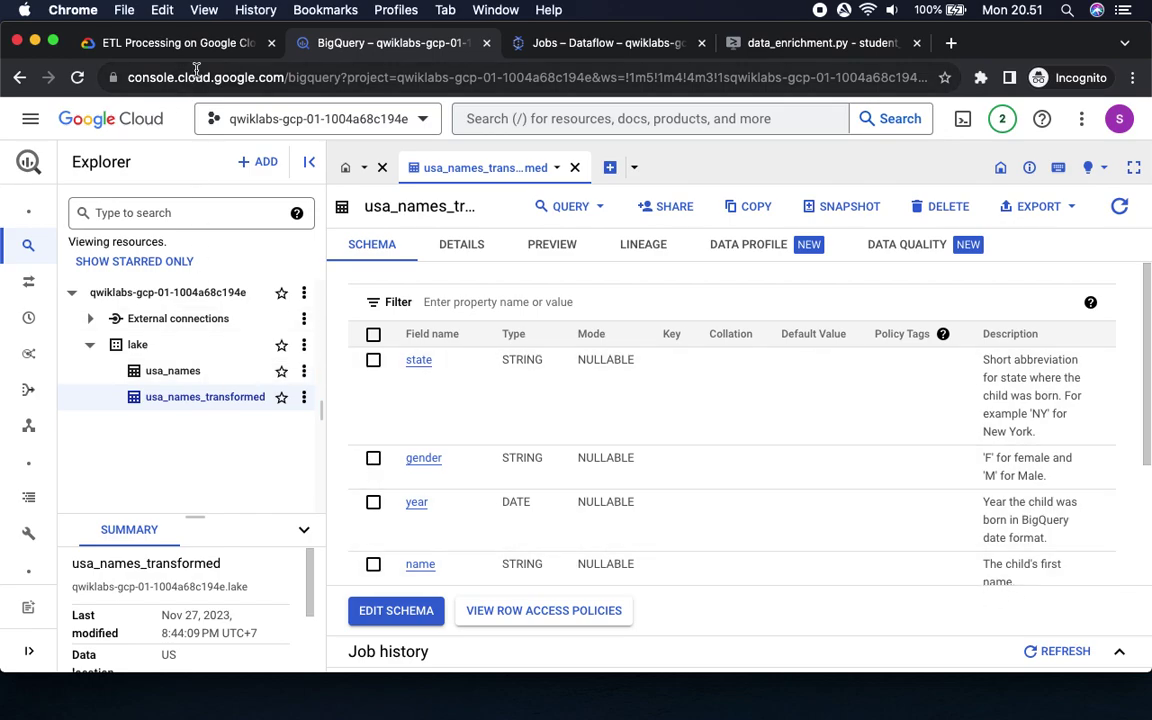
scroll(782, 445, down, 1)
scroll(782, 445, down, 3)
scroll(680, 370, up, 5)
Read the remaining Task 14 instructions, place the Dataflow jobs page beside the lab page and reload the job list.
click(222, 45)
scroll(699, 478, down, 5)
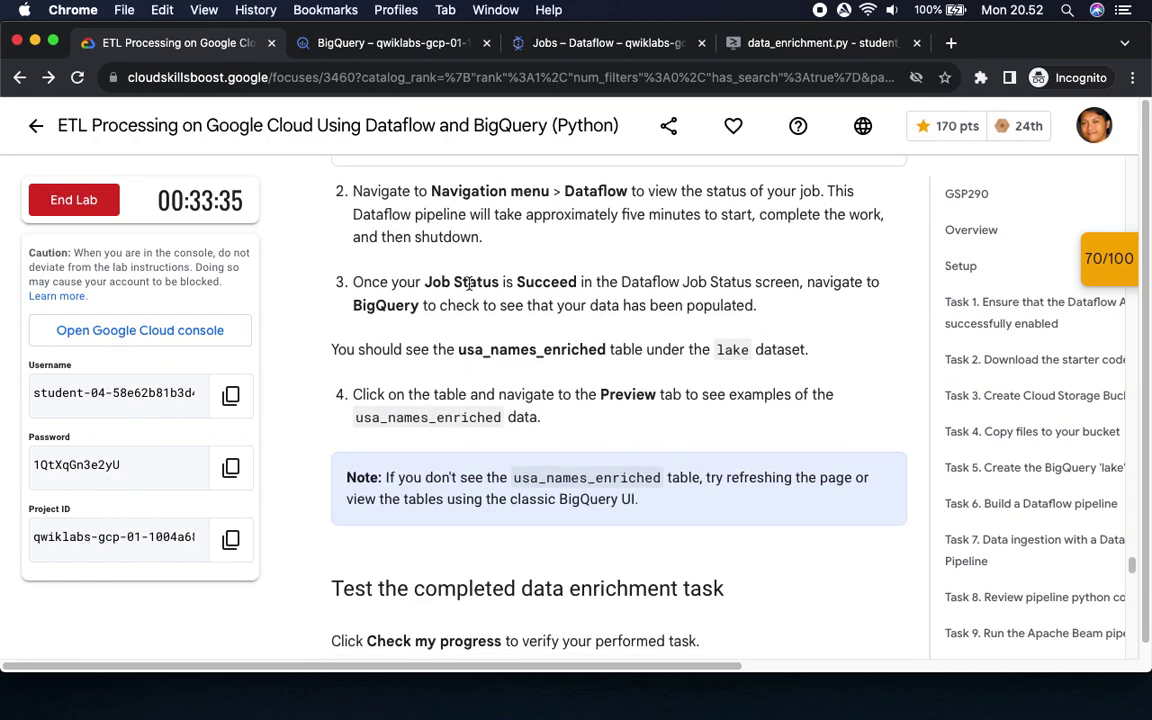
click(578, 44)
drag(578, 44, 395, 50)
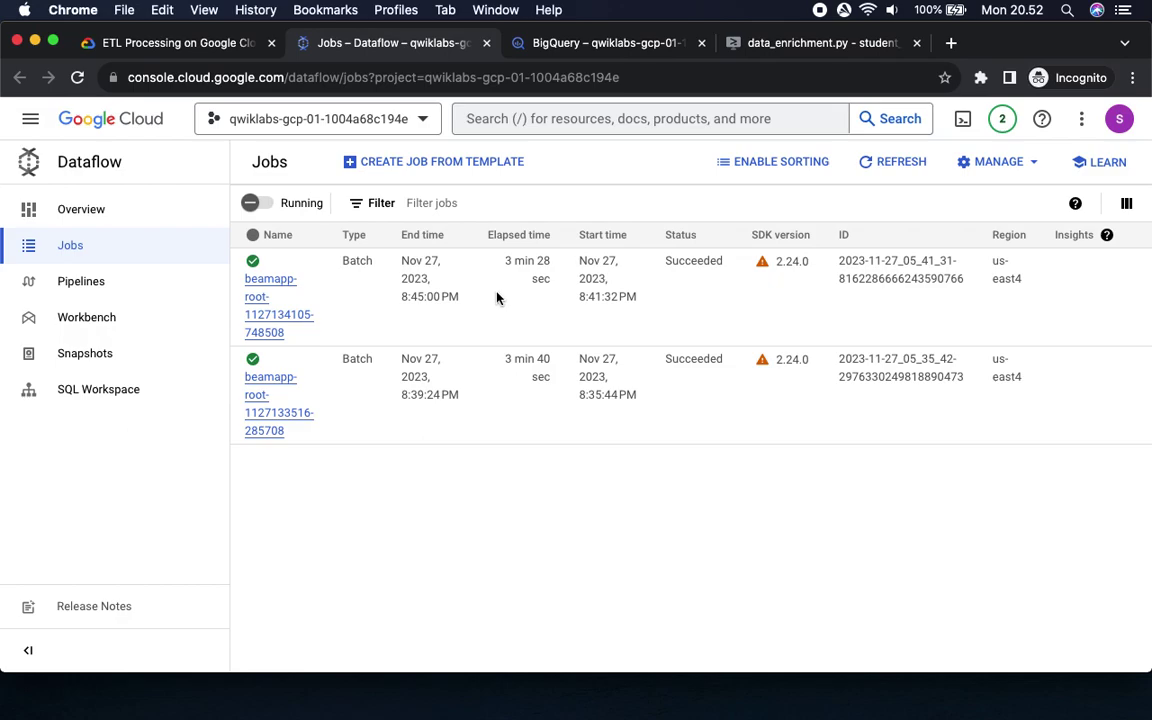
click(79, 79)
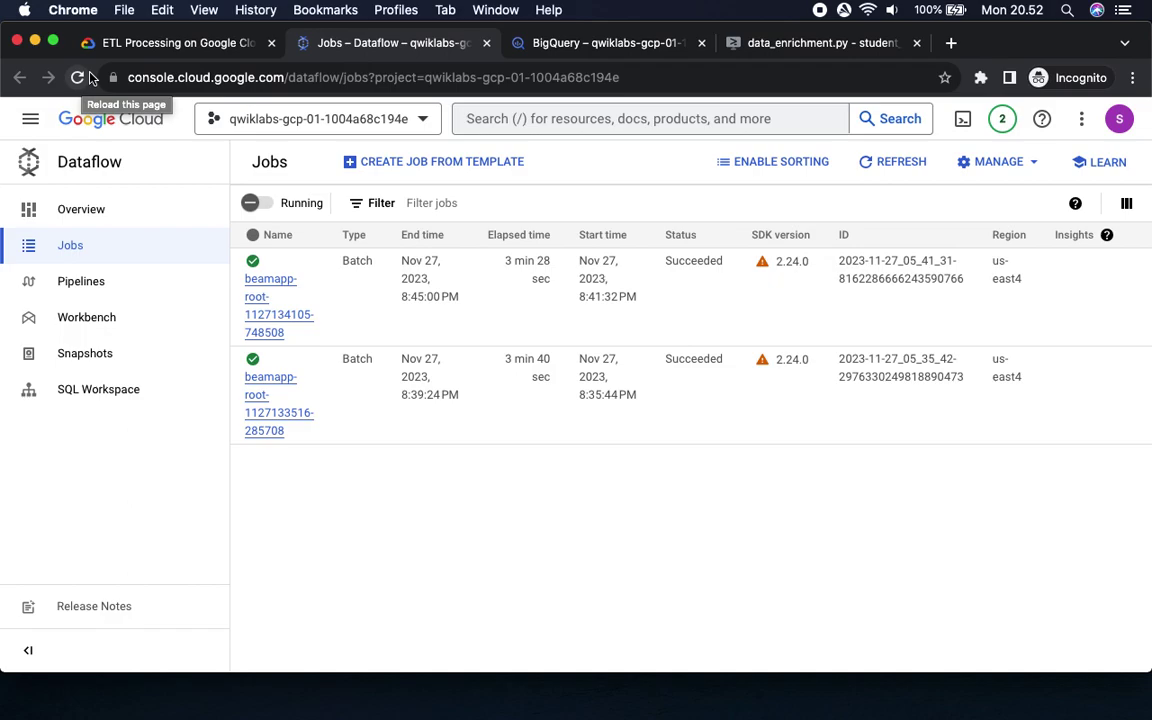
Check the lab progress for the Build a Data Enrichment Dataflow Pipeline task and retry the check.
click(123, 45)
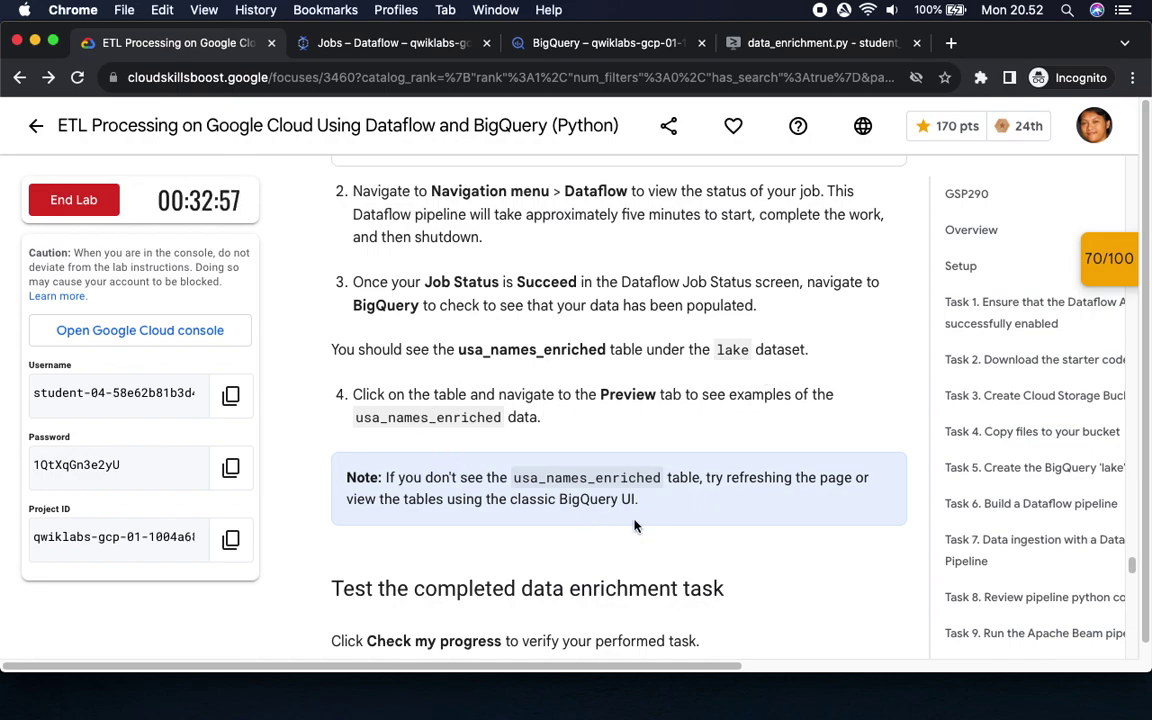
scroll(633, 526, down, 2)
click(527, 602)
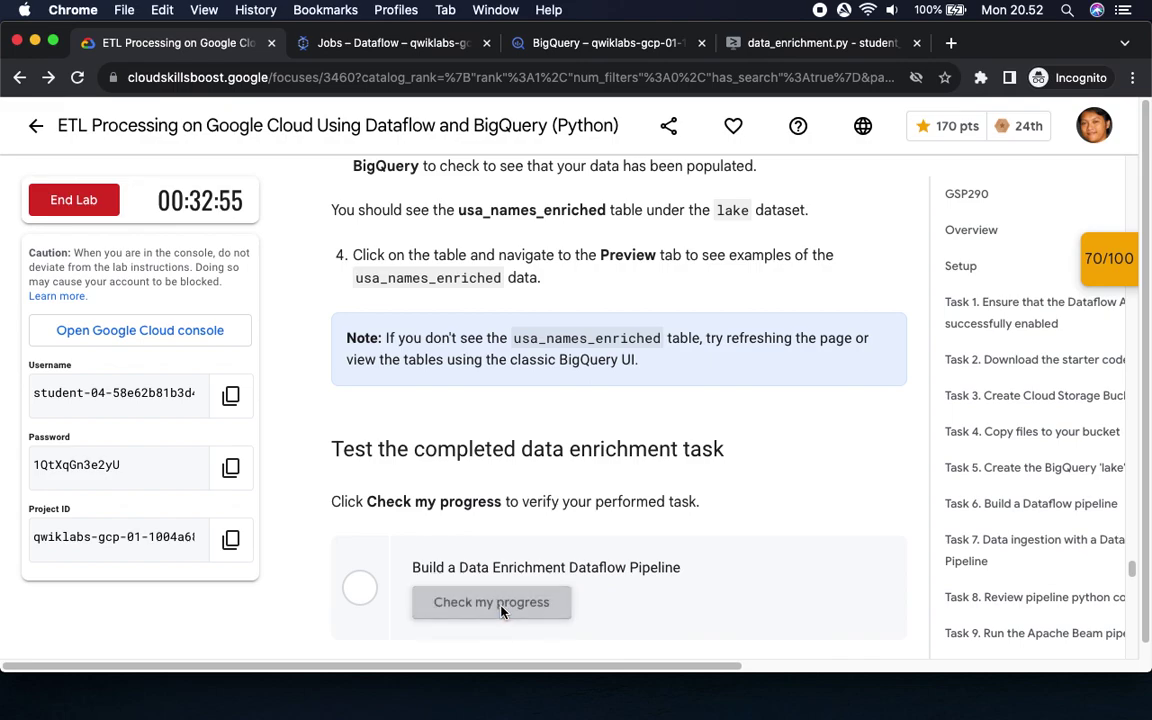
scroll(698, 532, down, 5)
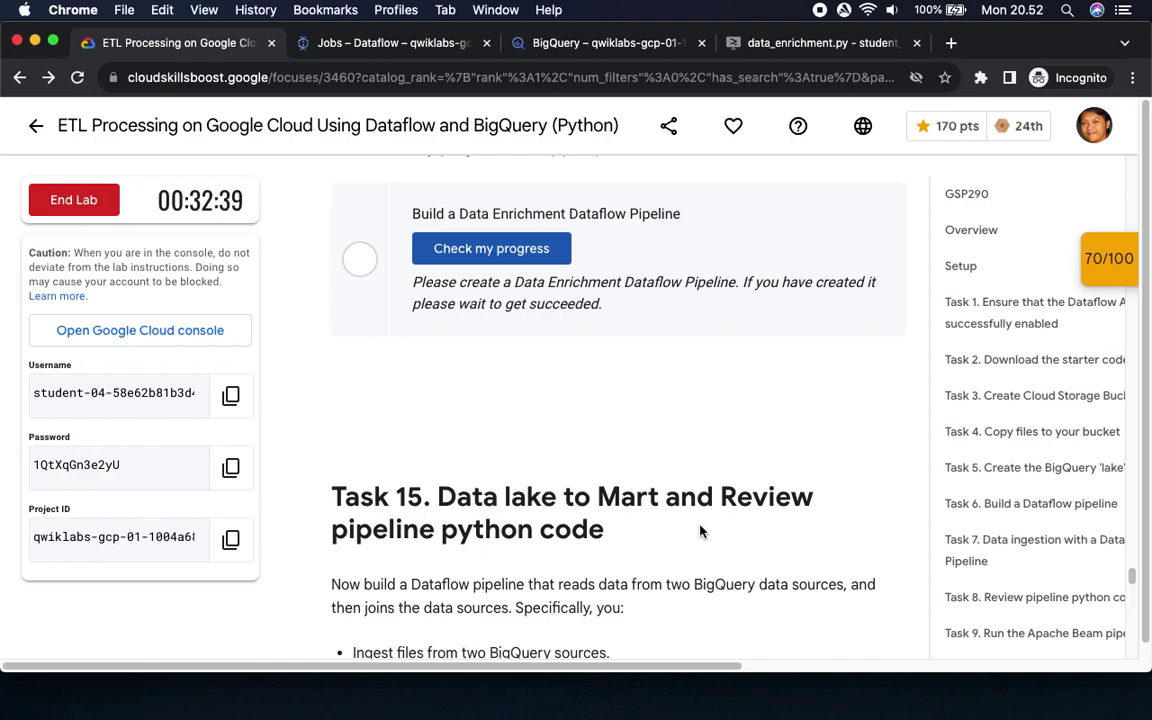
click(492, 250)
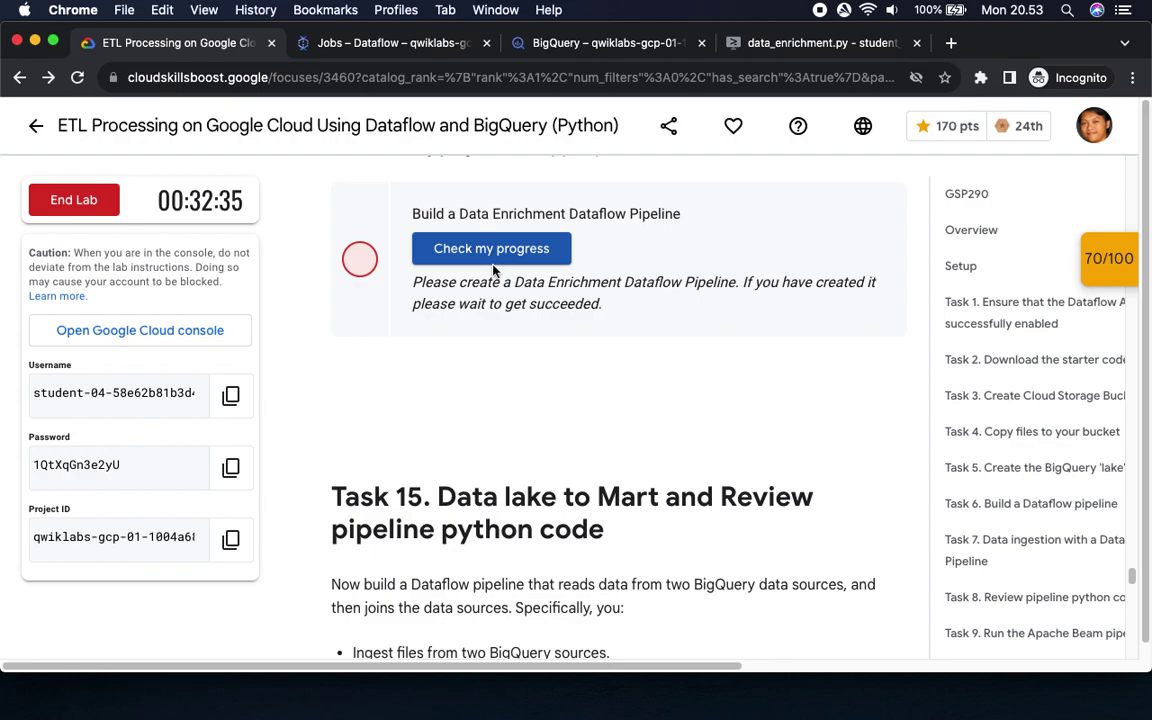
scroll(508, 312, up, 2)
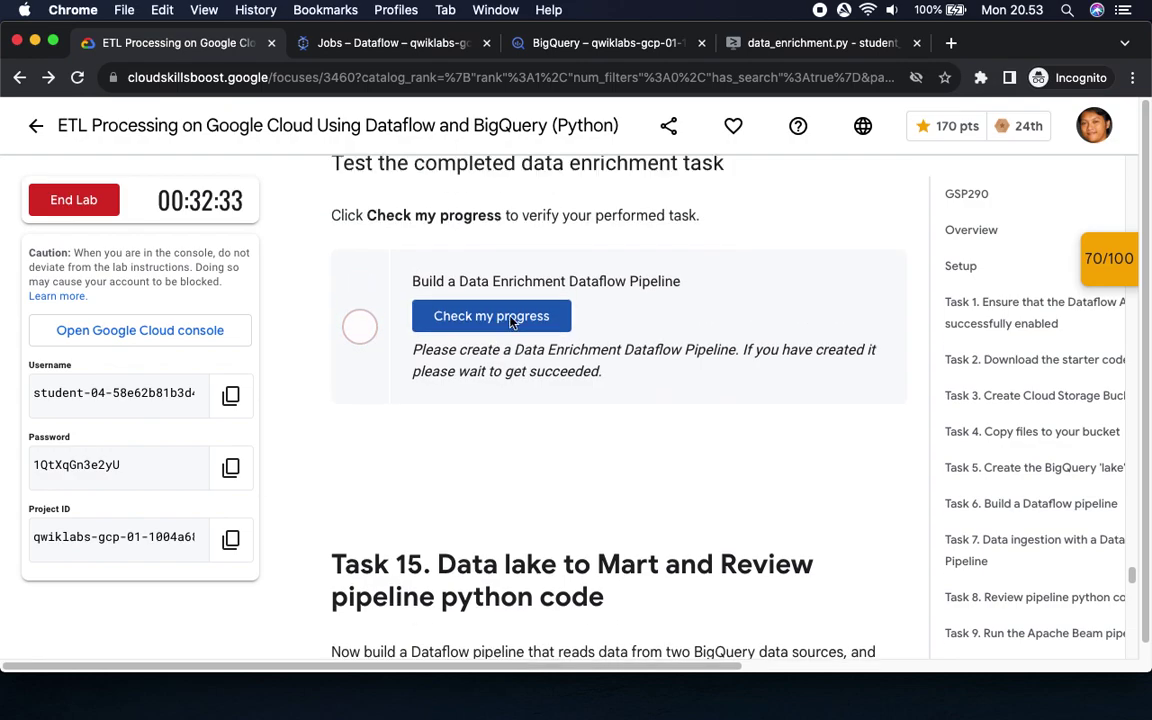
scroll(508, 318, up, 2)
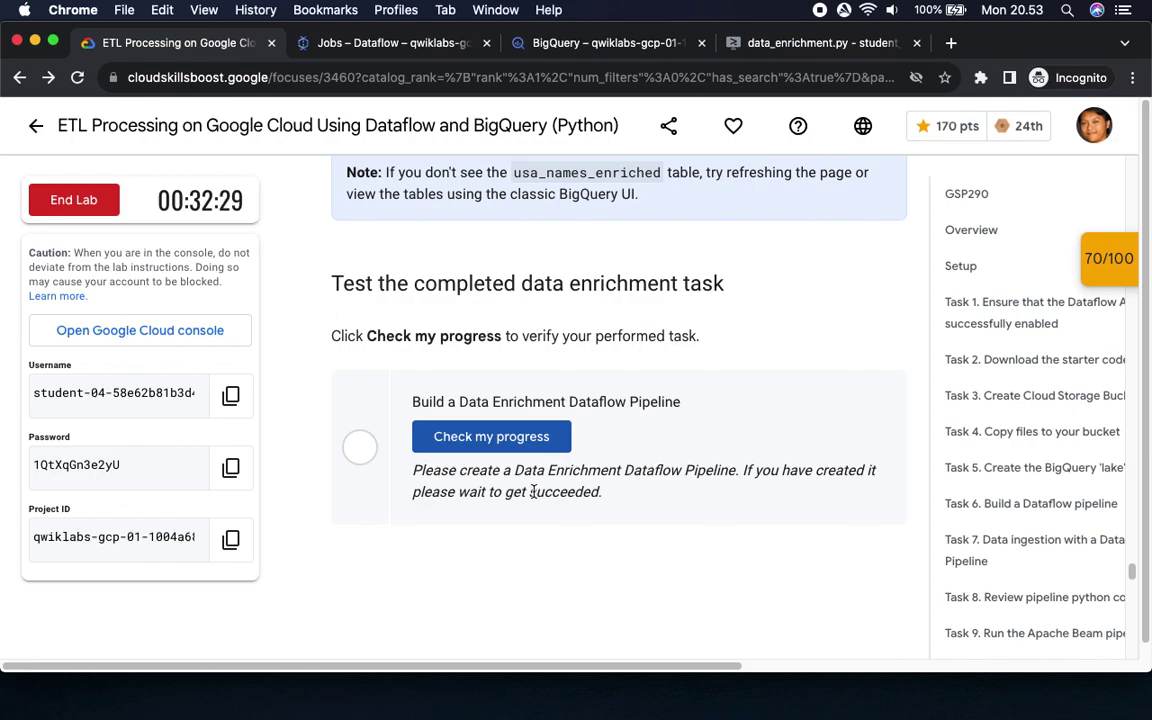
Look at the lake dataset and its tables in BigQuery and return to the lab instructions.
click(600, 45)
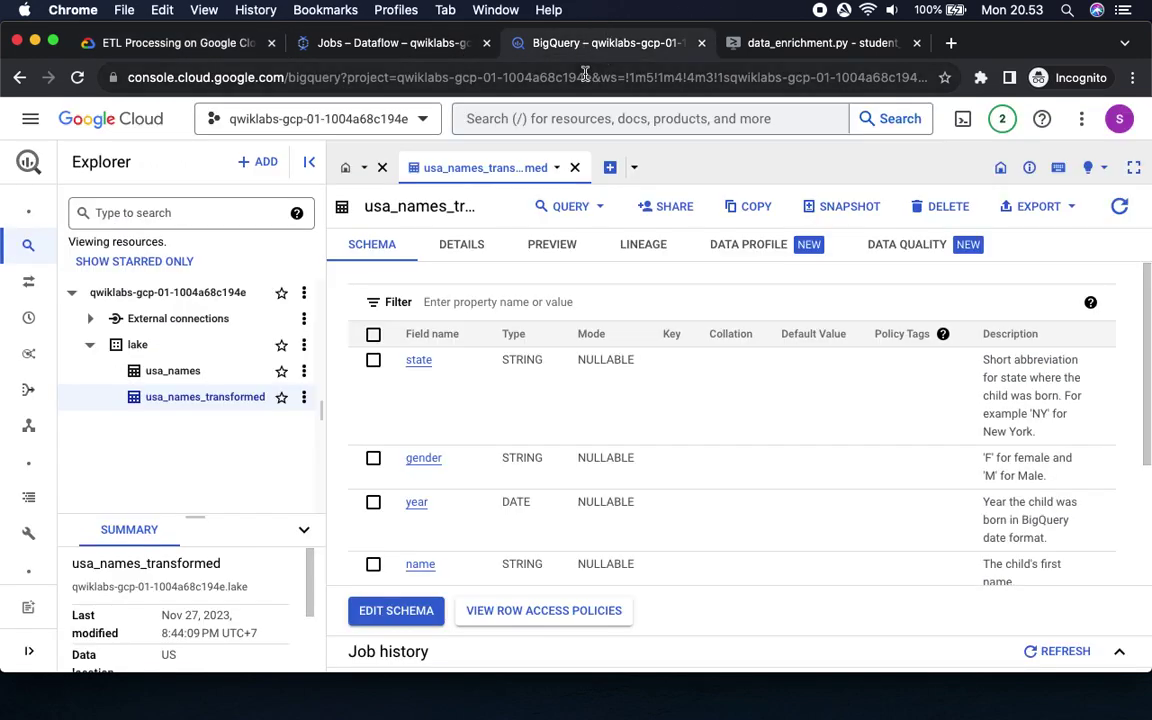
click(137, 346)
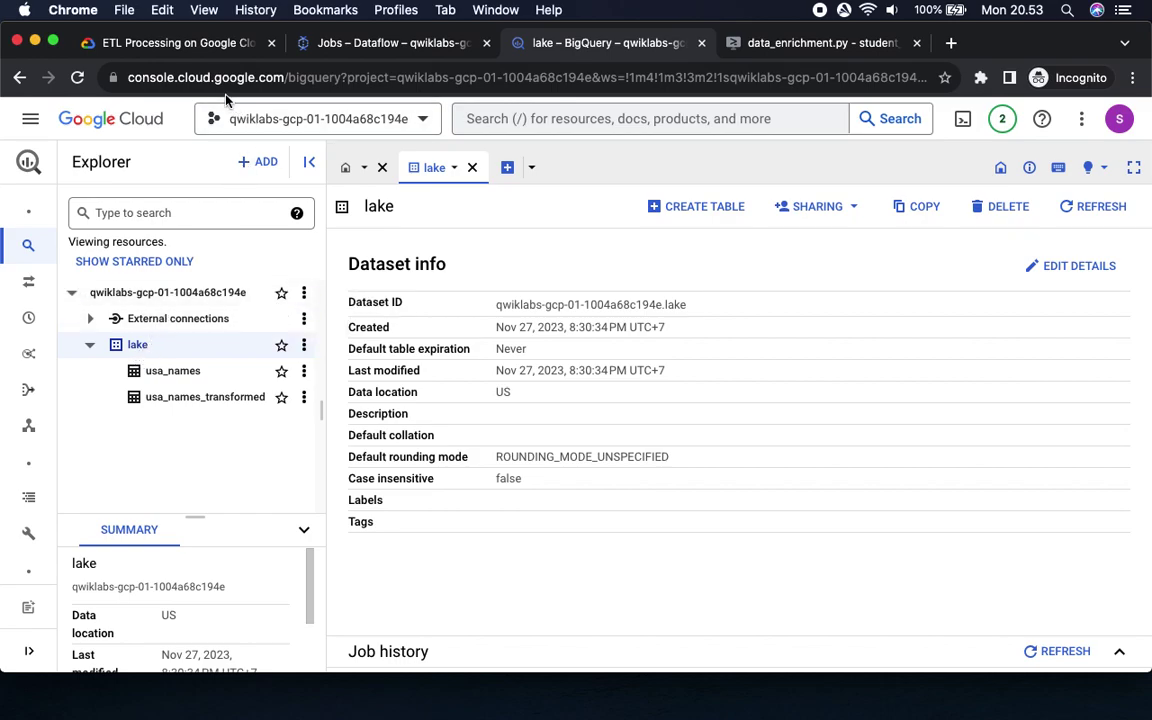
click(172, 46)
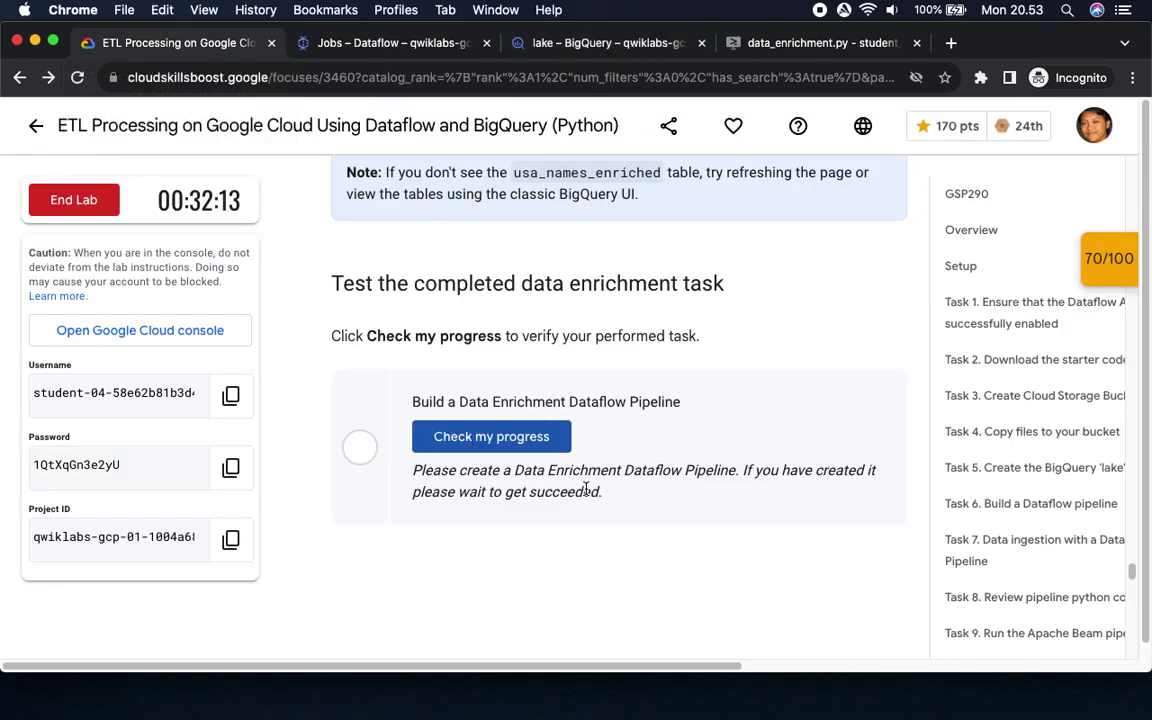
Repeat the progress check for the Build a Data Enrichment Dataflow Pipeline task several times.
click(509, 443)
click(503, 437)
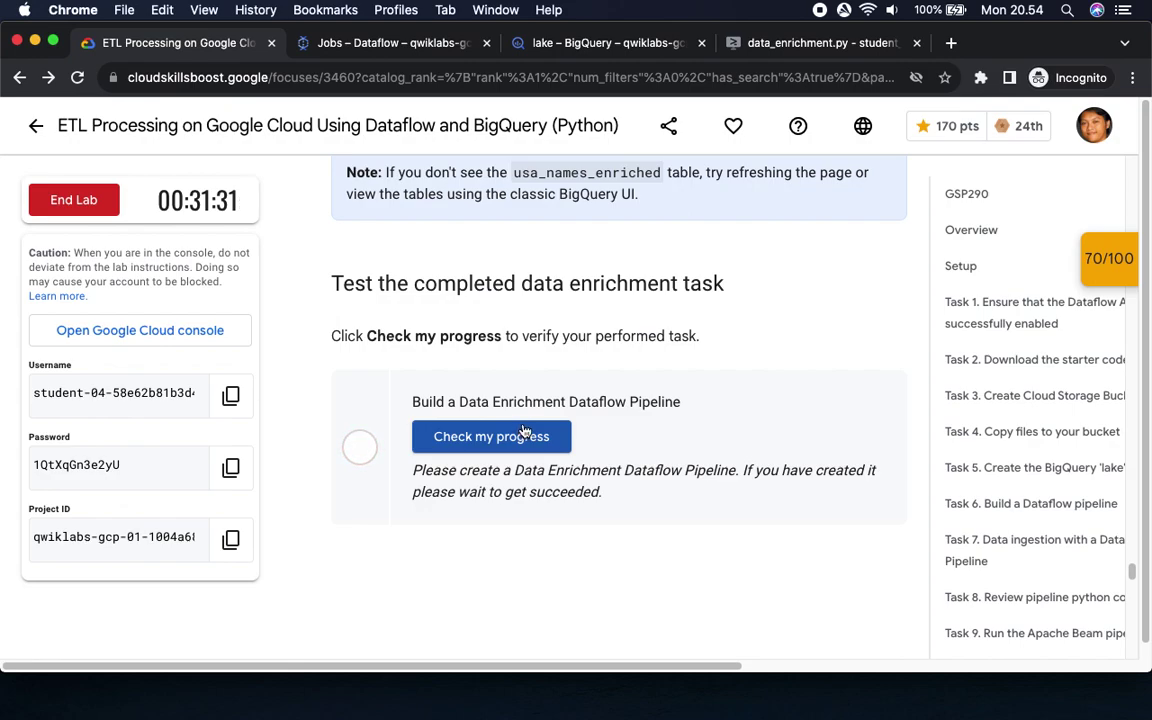
click(471, 450)
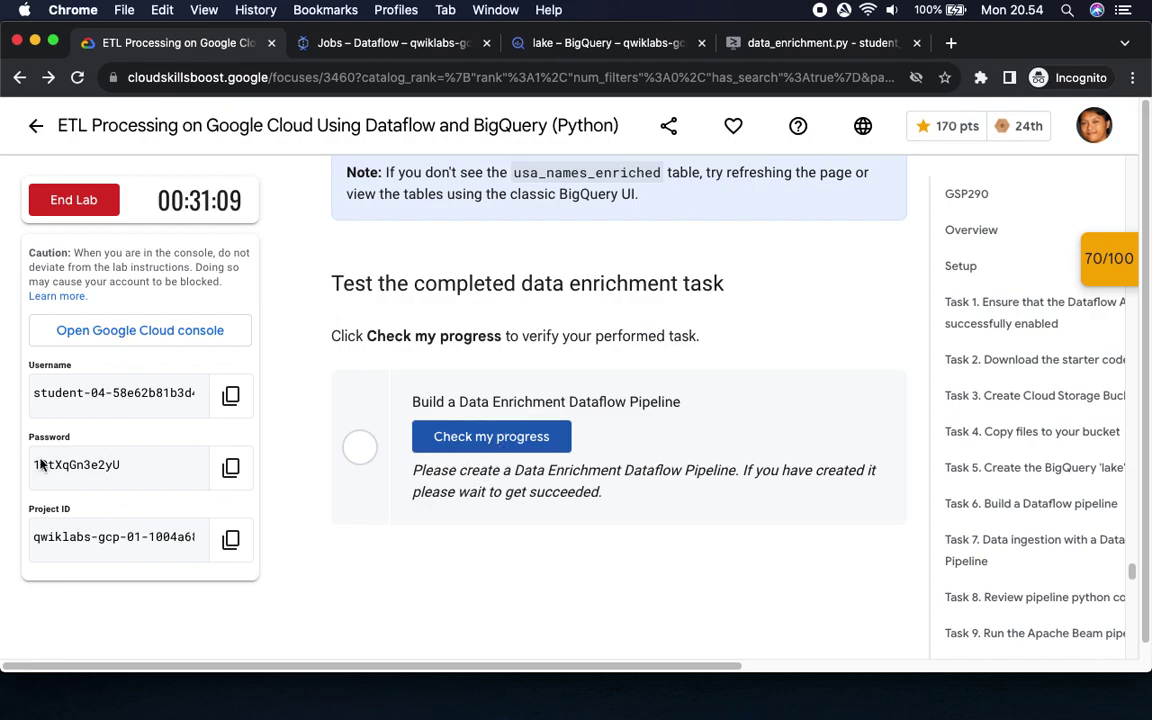
click(442, 449)
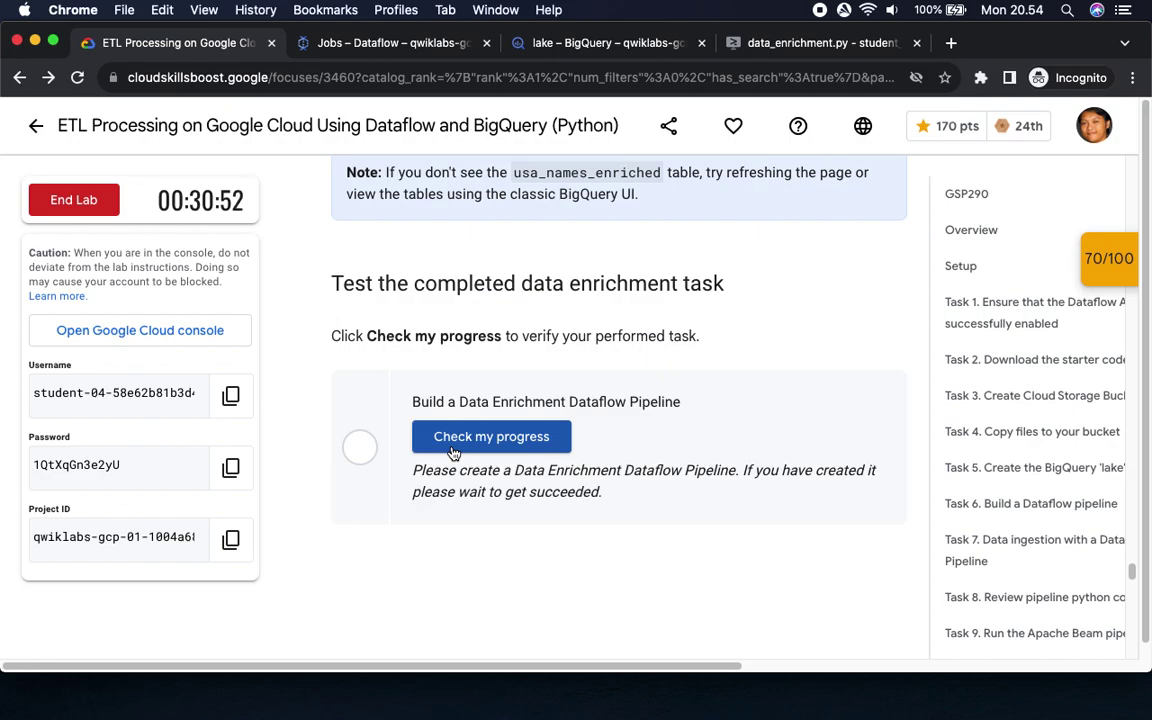
click(540, 447)
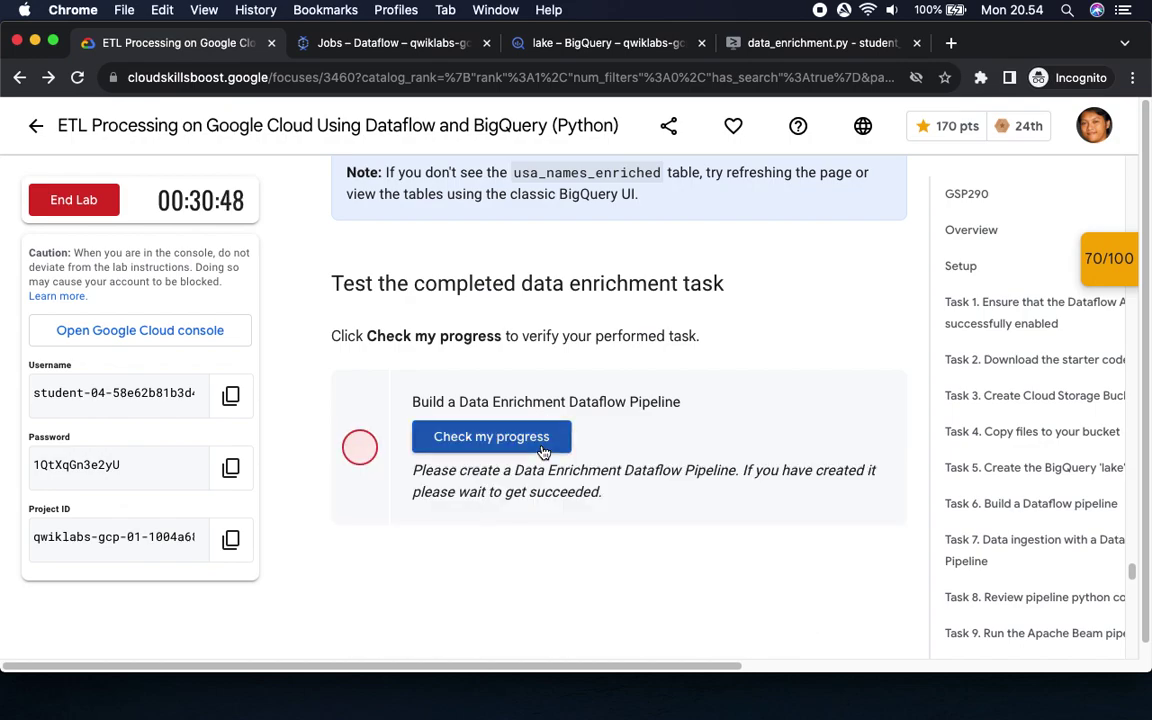
scroll(632, 497, up, 2)
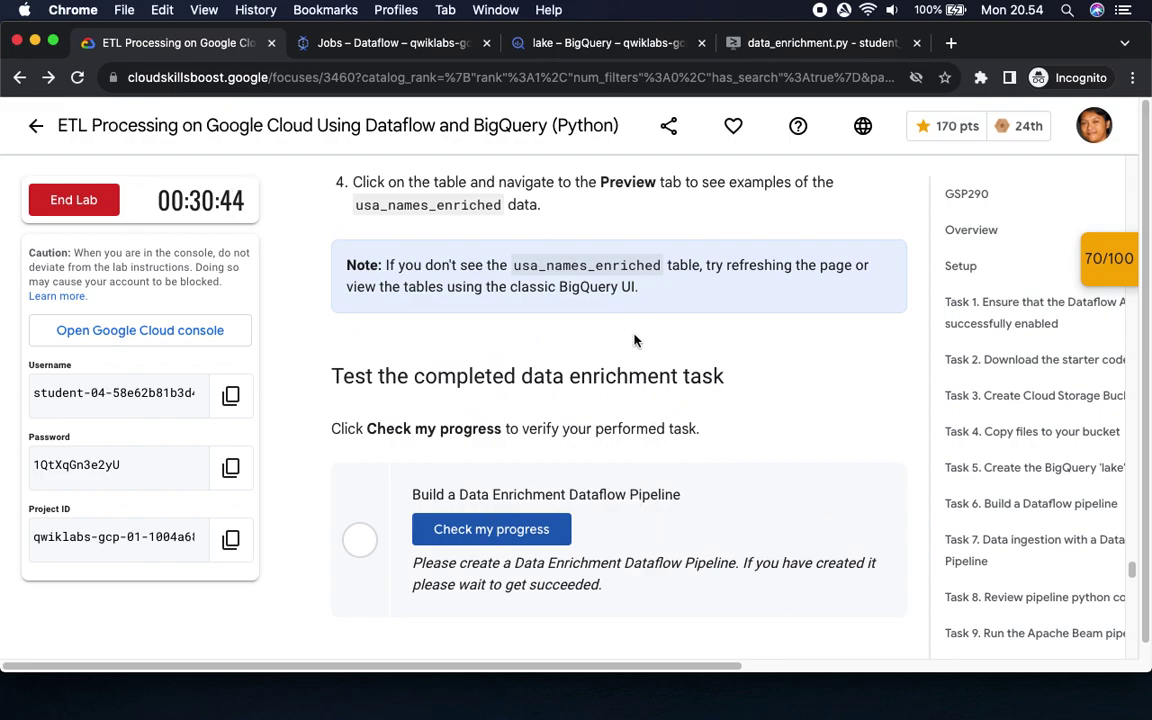
Review the Dataflow job list and reopen the usa_names_transformed table in BigQuery.
click(390, 43)
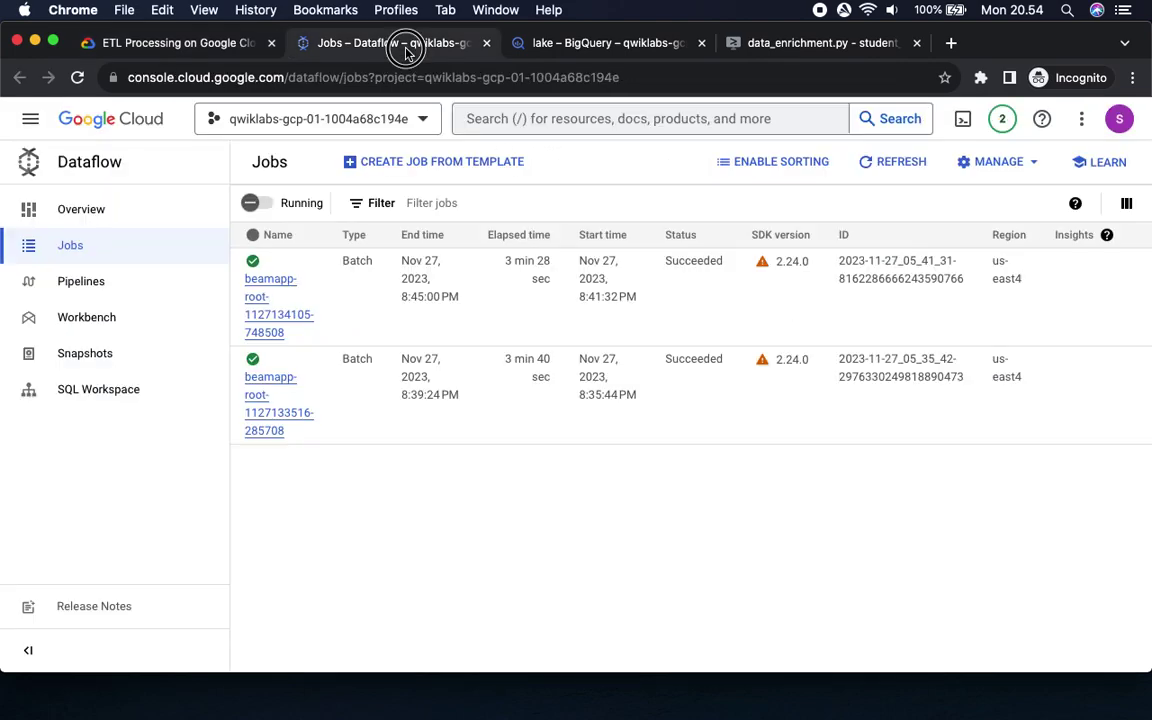
click(580, 45)
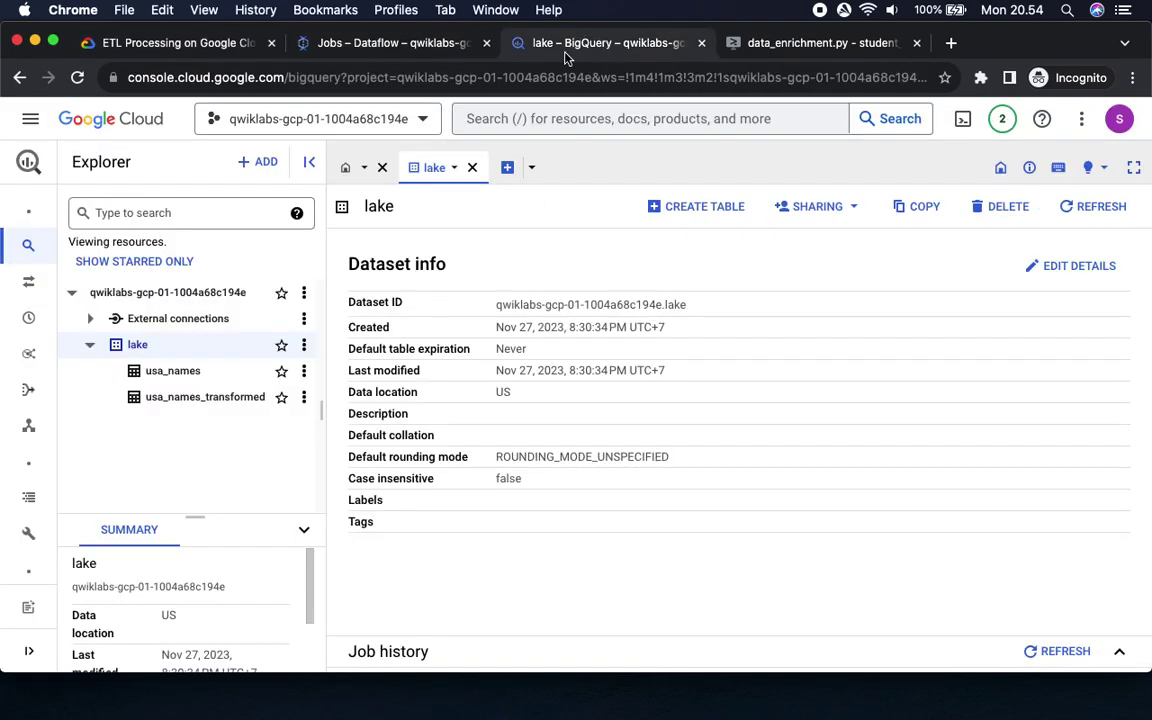
click(205, 397)
Reread the Task 14 instructions on monitoring the Dataflow job and finding the usa_names_enriched table.
click(180, 43)
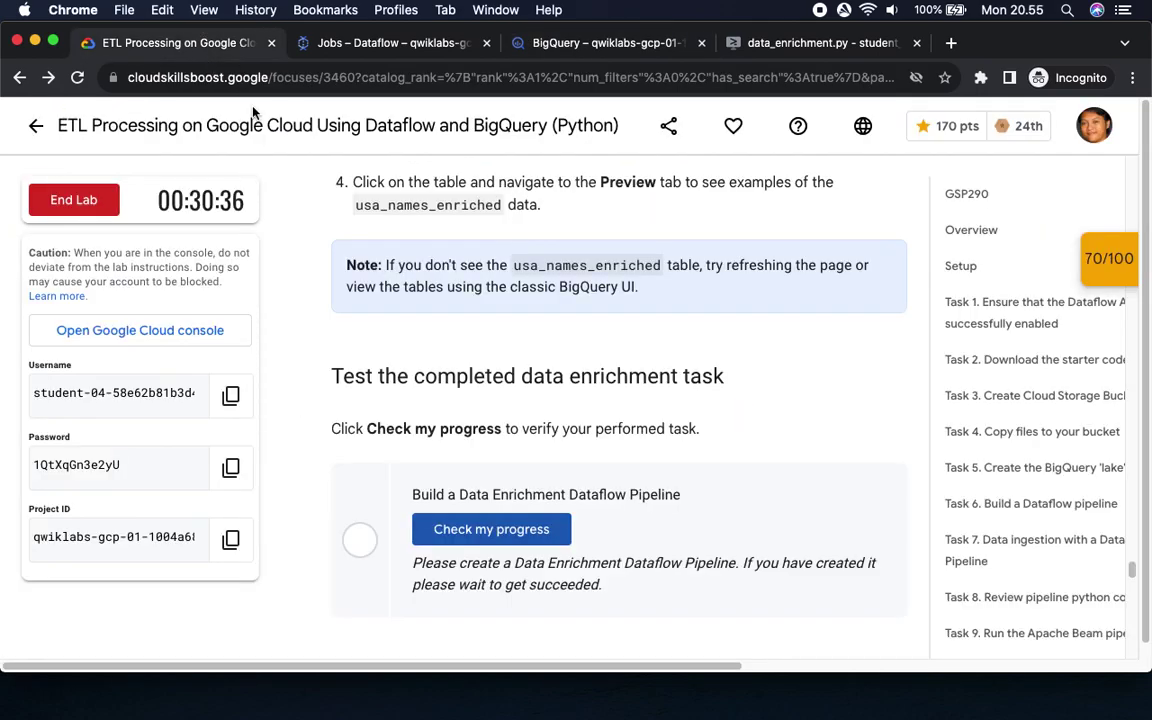
scroll(703, 266, up, 2)
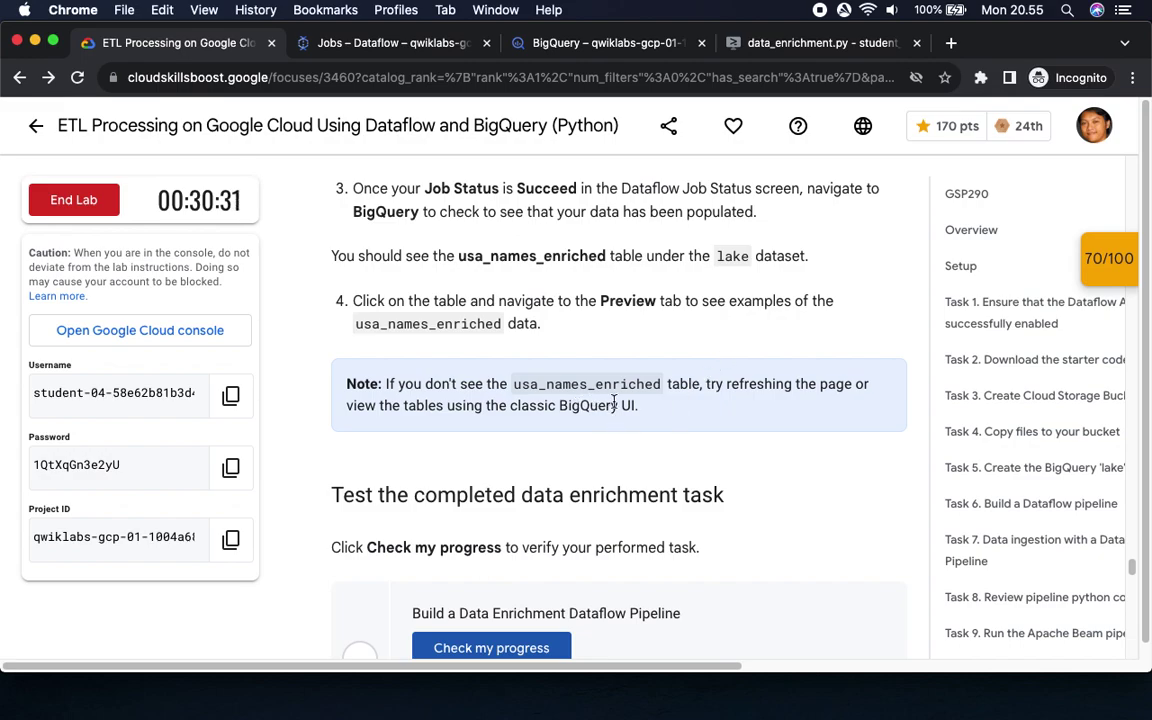
scroll(615, 402, up, 4)
scroll(615, 401, down, 3)
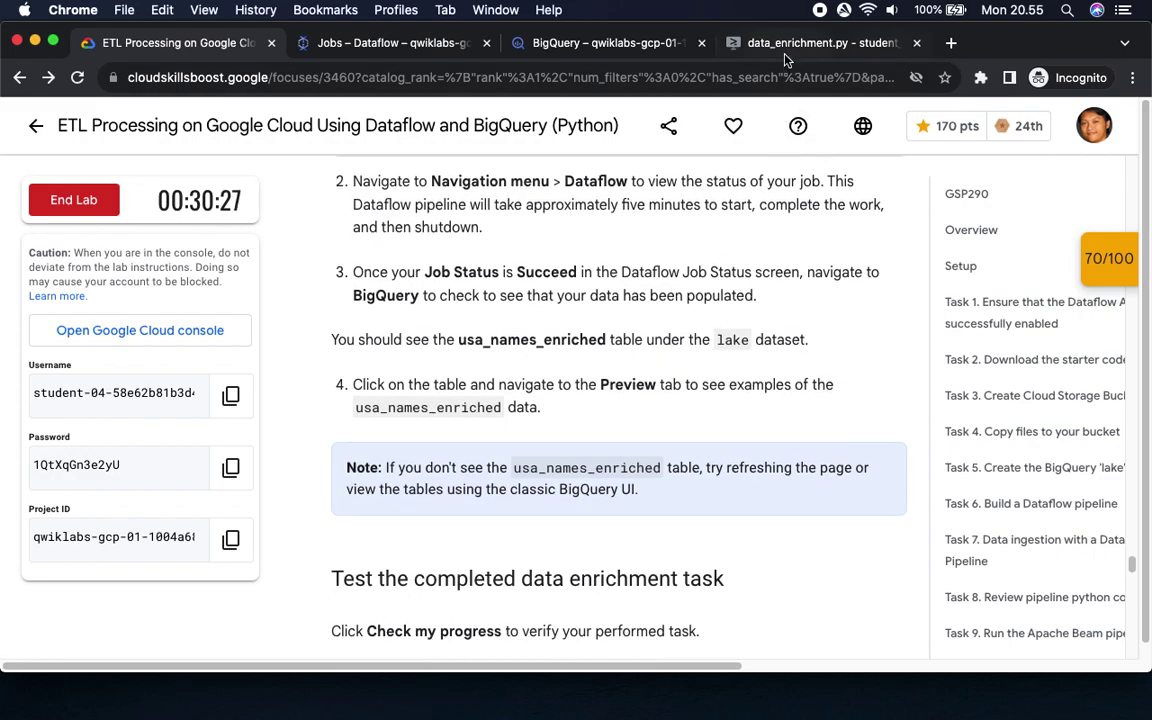
Reload the Dataflow job list and look again at the lake dataset's tables in BigQuery.
click(725, 44)
click(390, 46)
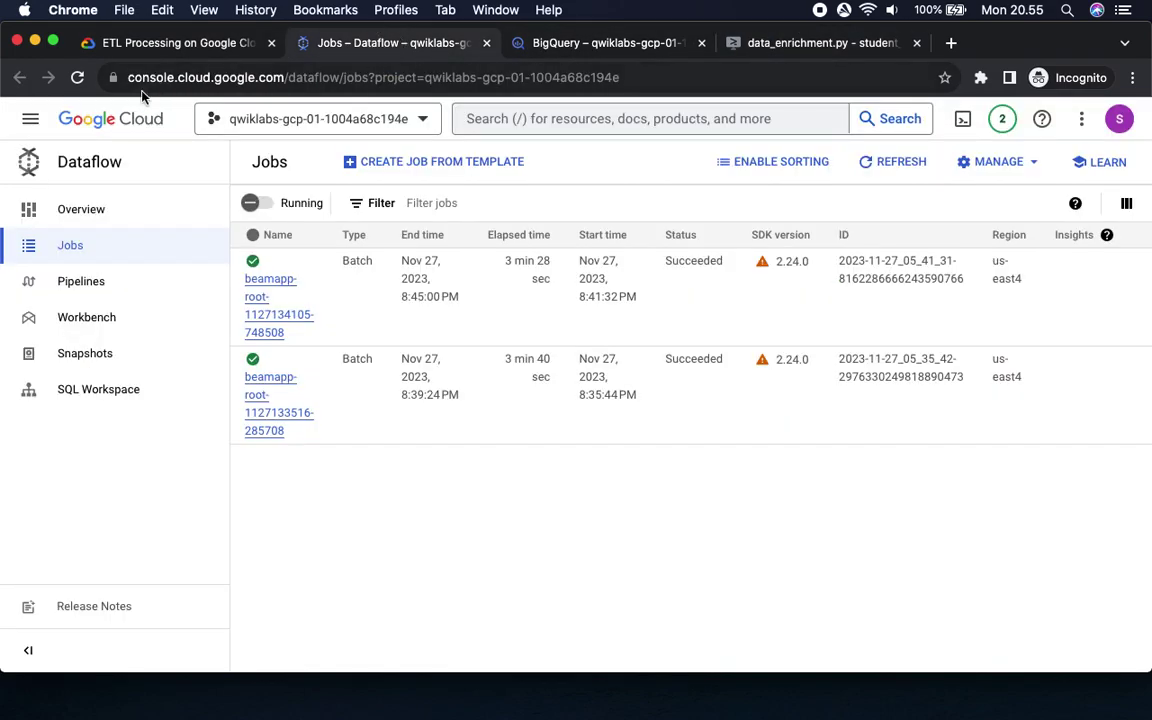
click(78, 78)
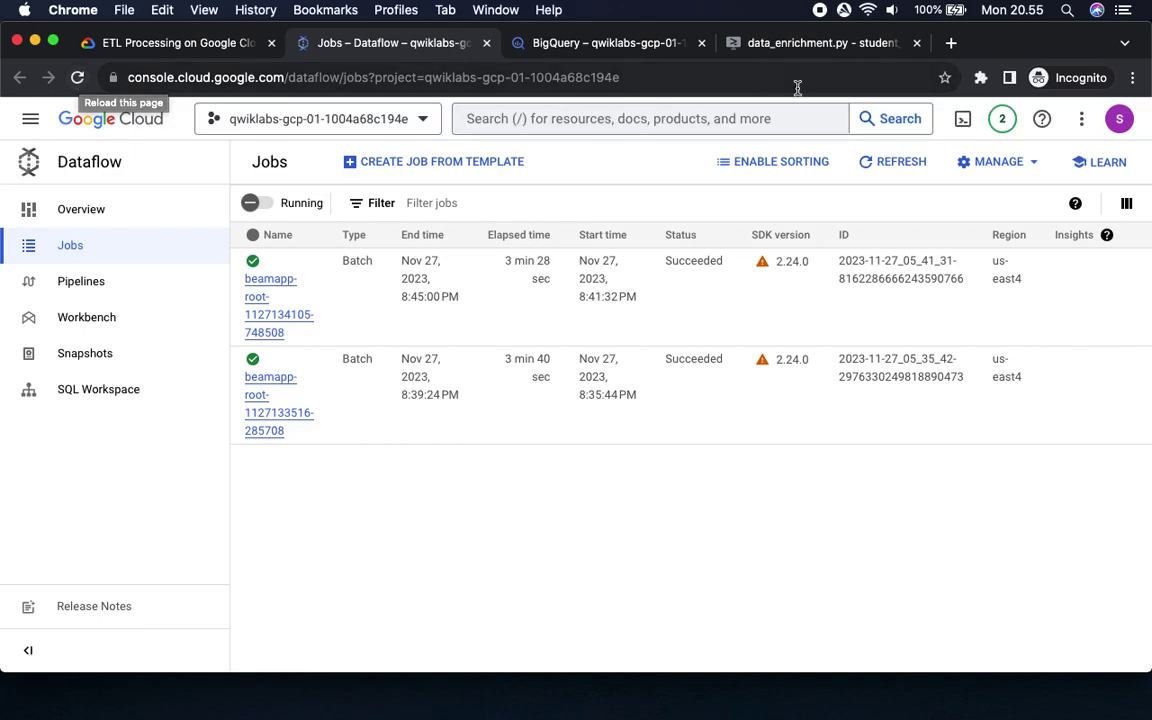
click(605, 44)
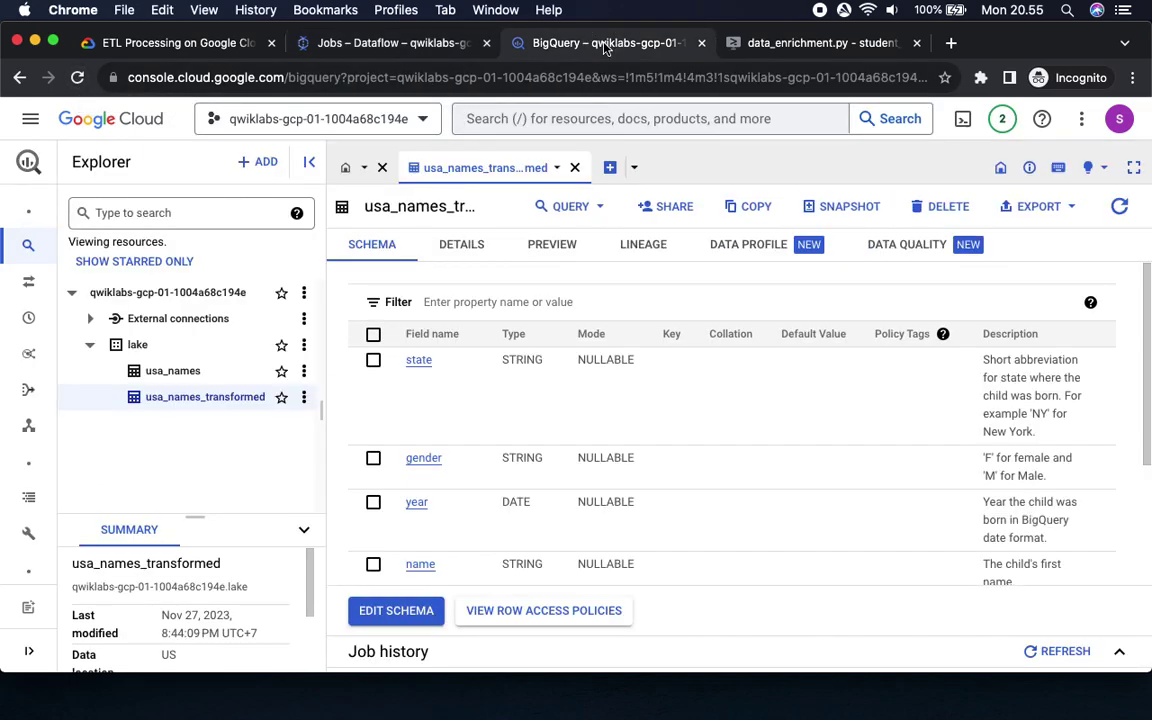
Run the data enrichment pipeline progress check again from the lab instructions.
click(140, 43)
scroll(590, 347, down, 3)
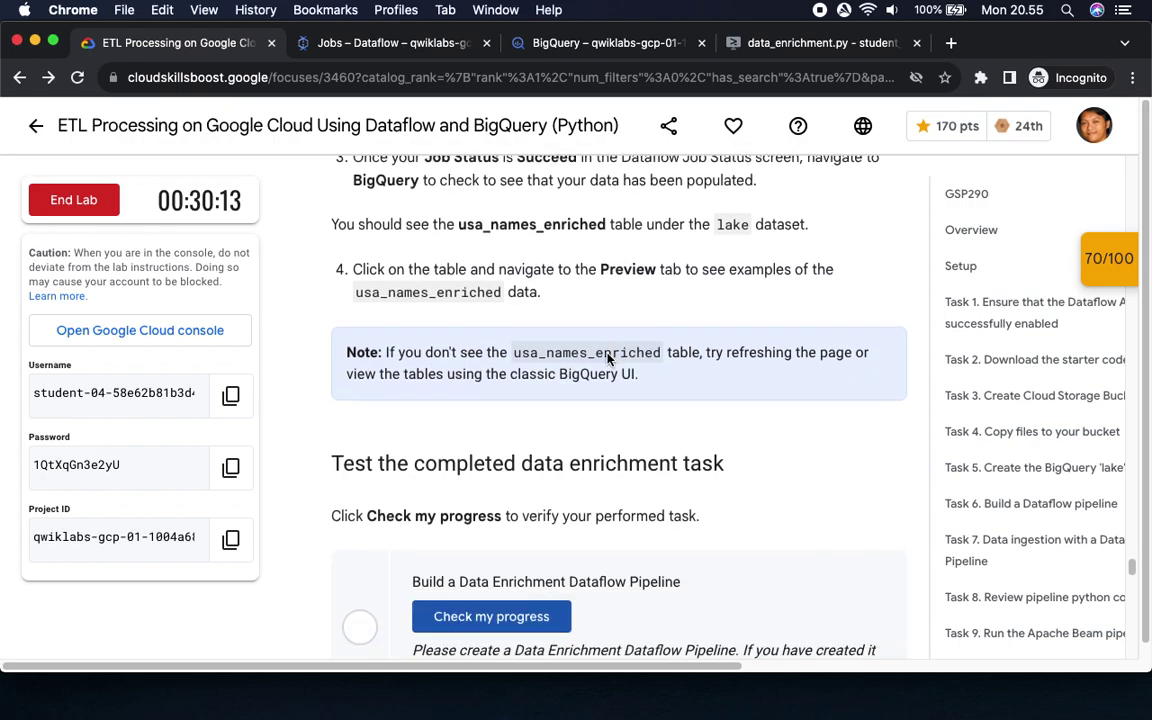
click(491, 616)
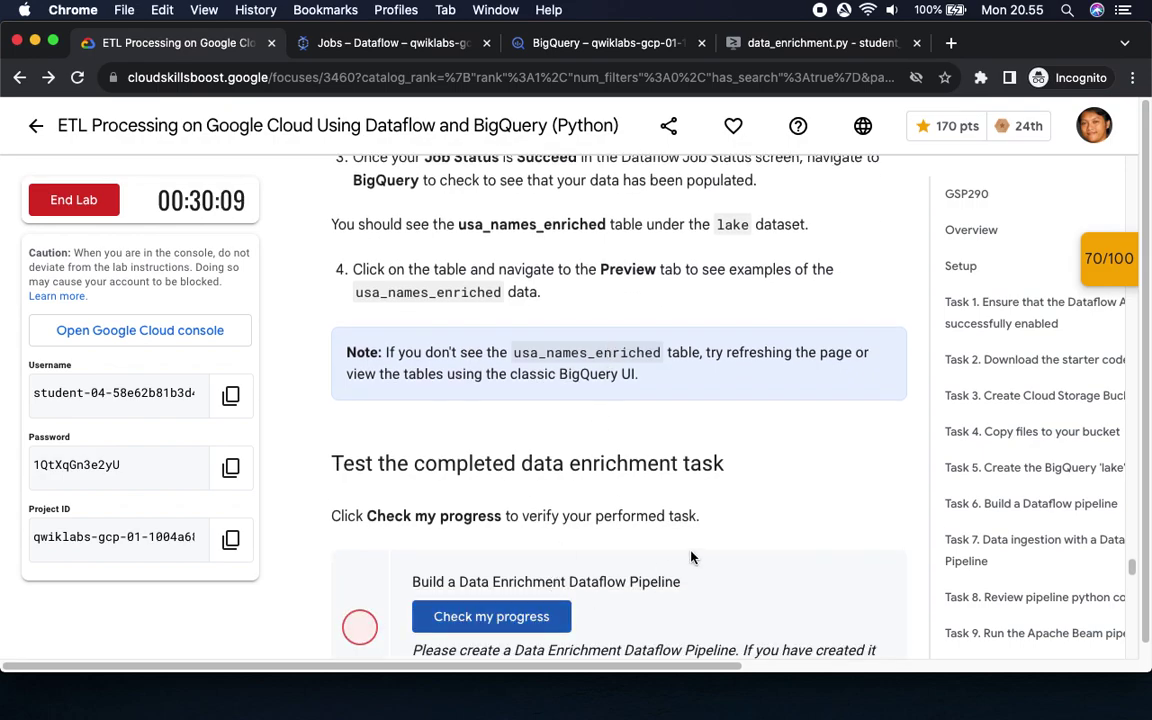
Reread the Task 14 steps and request another check of the Build a Data Enrichment Dataflow Pipeline checkpoint.
scroll(691, 558, up, 5)
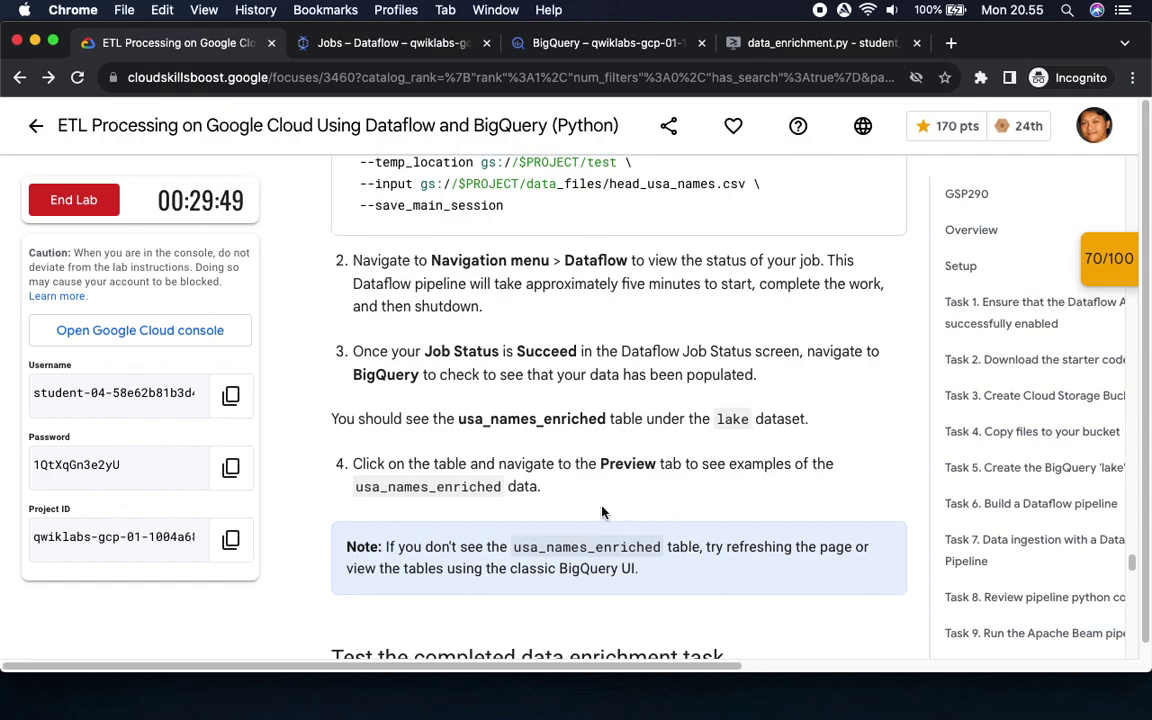
scroll(571, 504, up, 1)
scroll(632, 496, down, 4)
scroll(596, 516, down, 3)
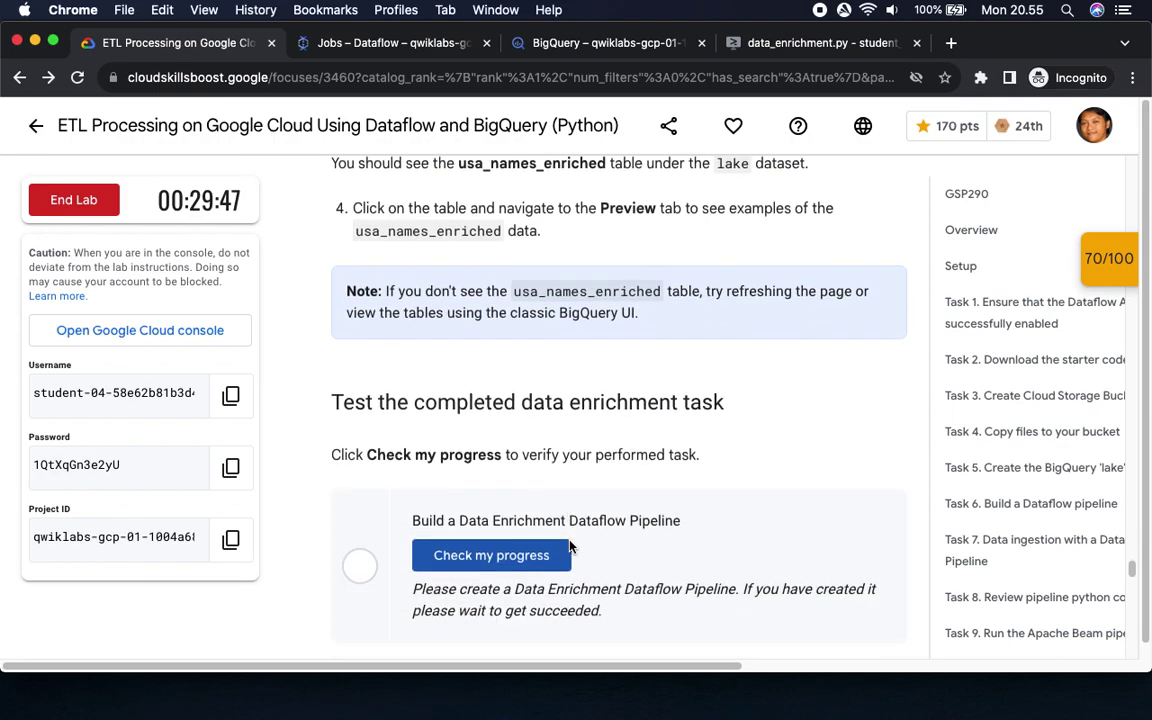
click(527, 538)
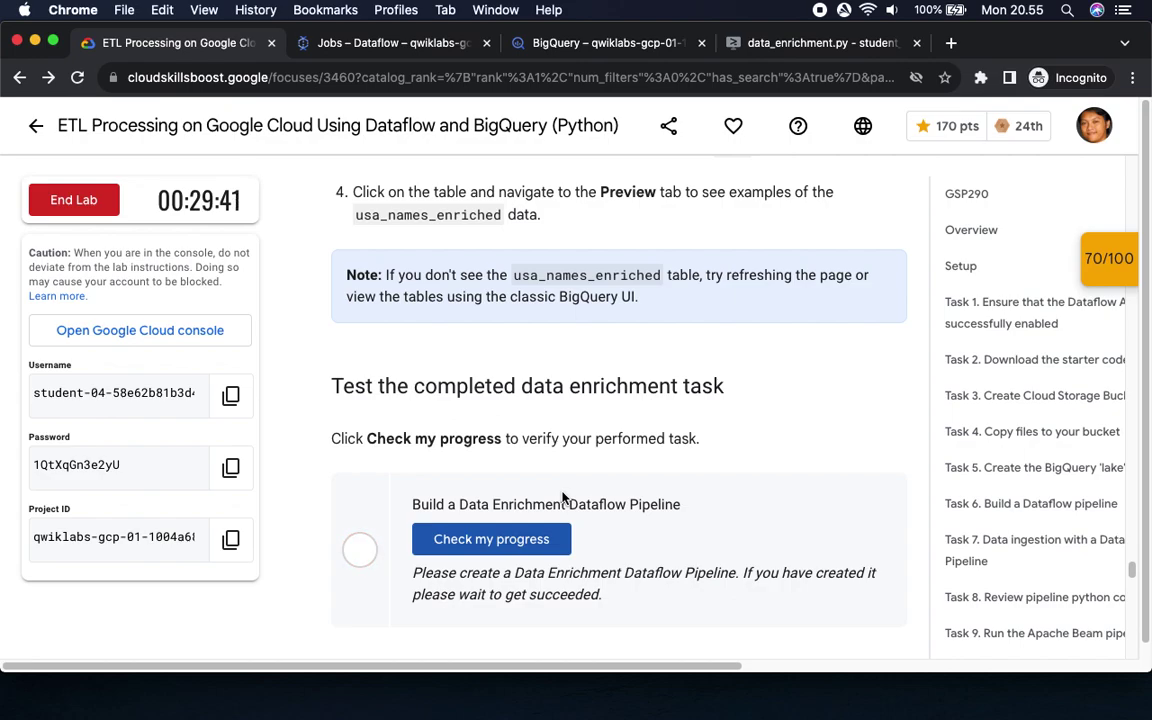
Look at the Dataflow job list and reload the BigQuery page showing the usa_names_transformed table.
scroll(630, 489, up, 2)
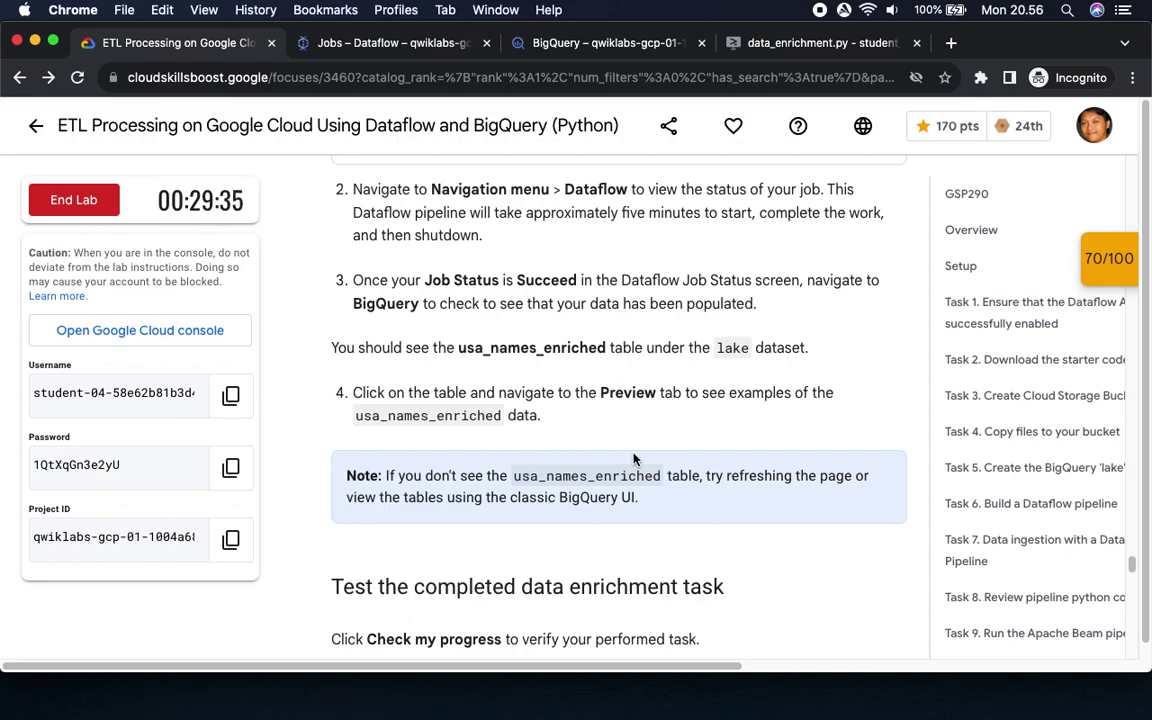
click(385, 43)
click(572, 45)
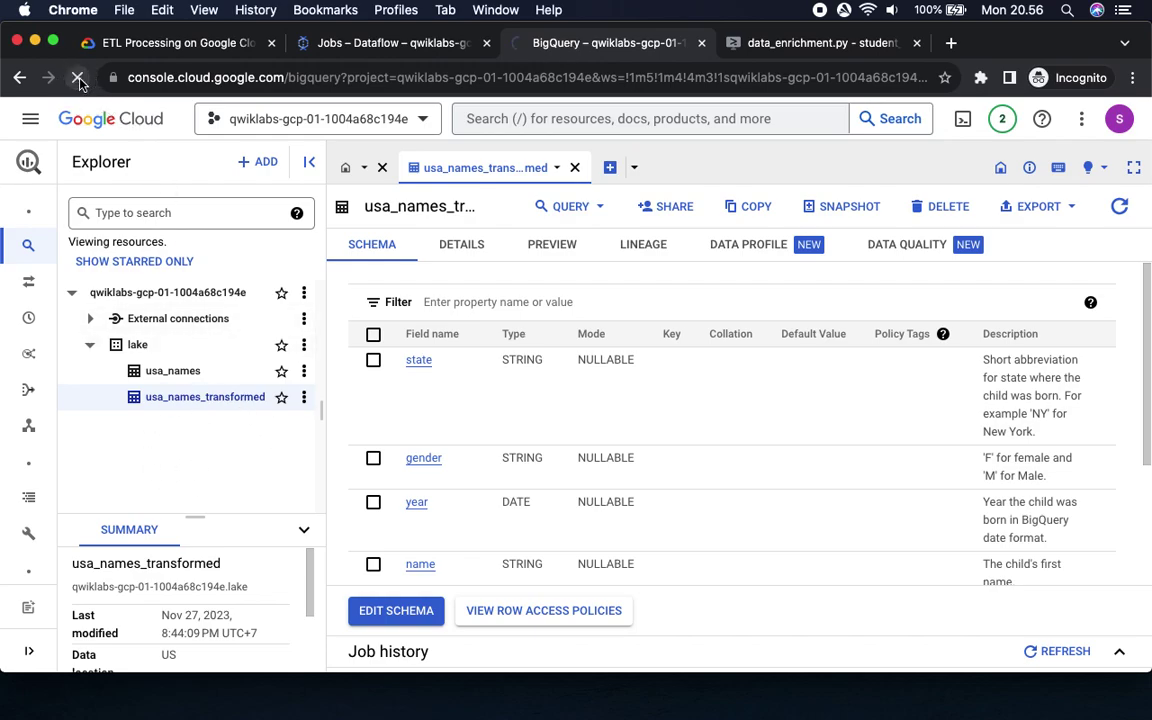
click(79, 79)
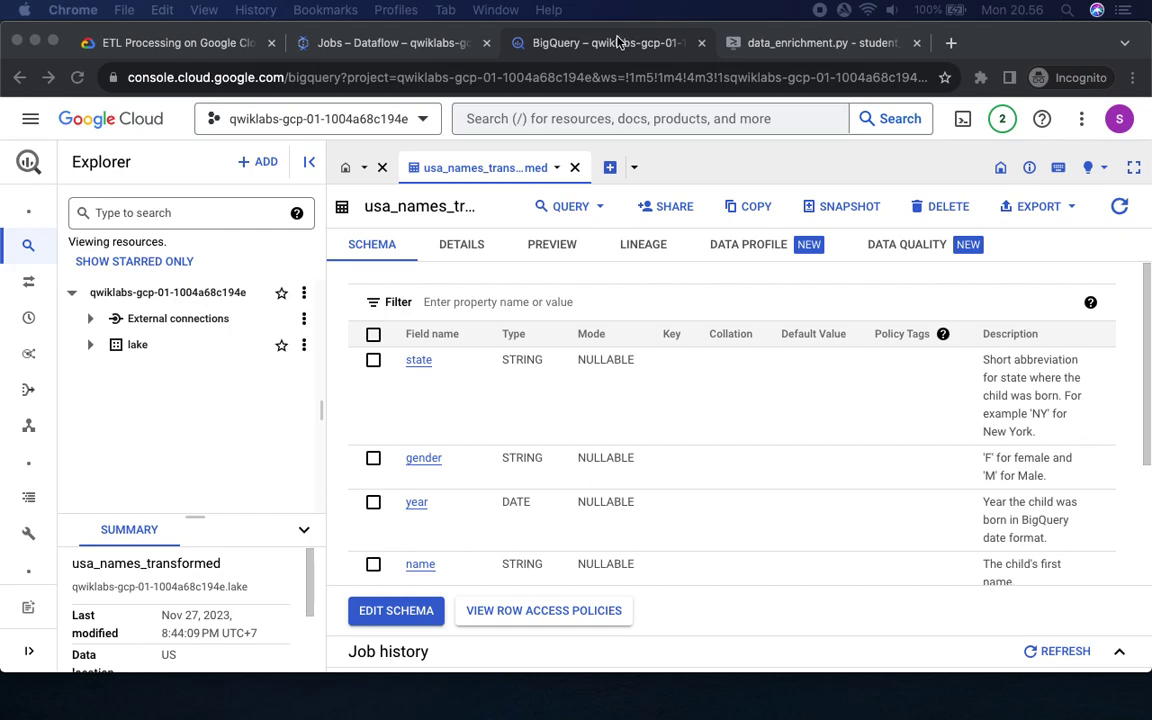
Close the Cloud Shell editor page with data_enrichment.py and return to the Dataflow job list.
click(842, 42)
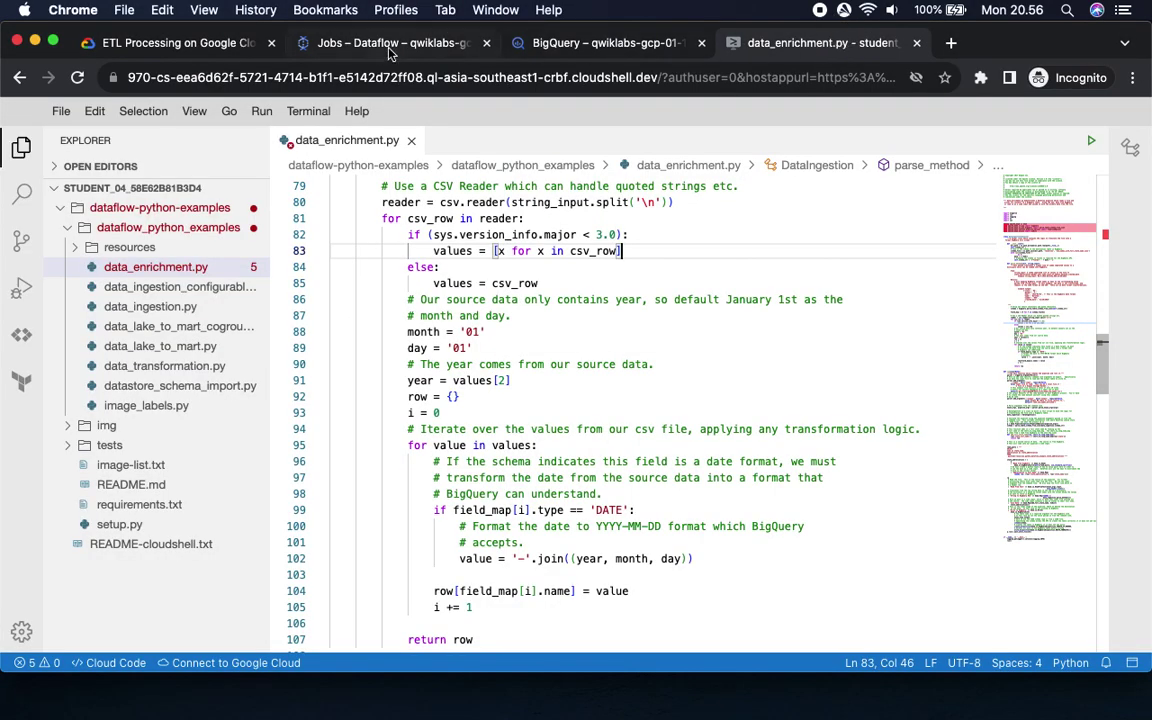
click(917, 43)
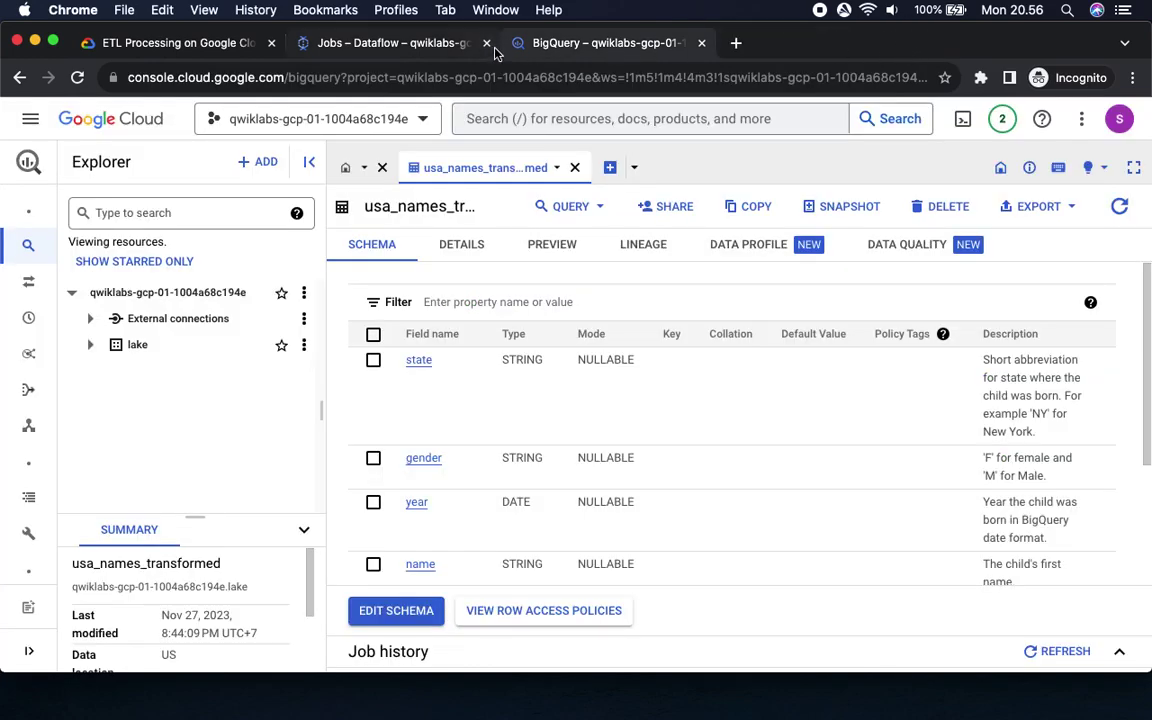
click(413, 42)
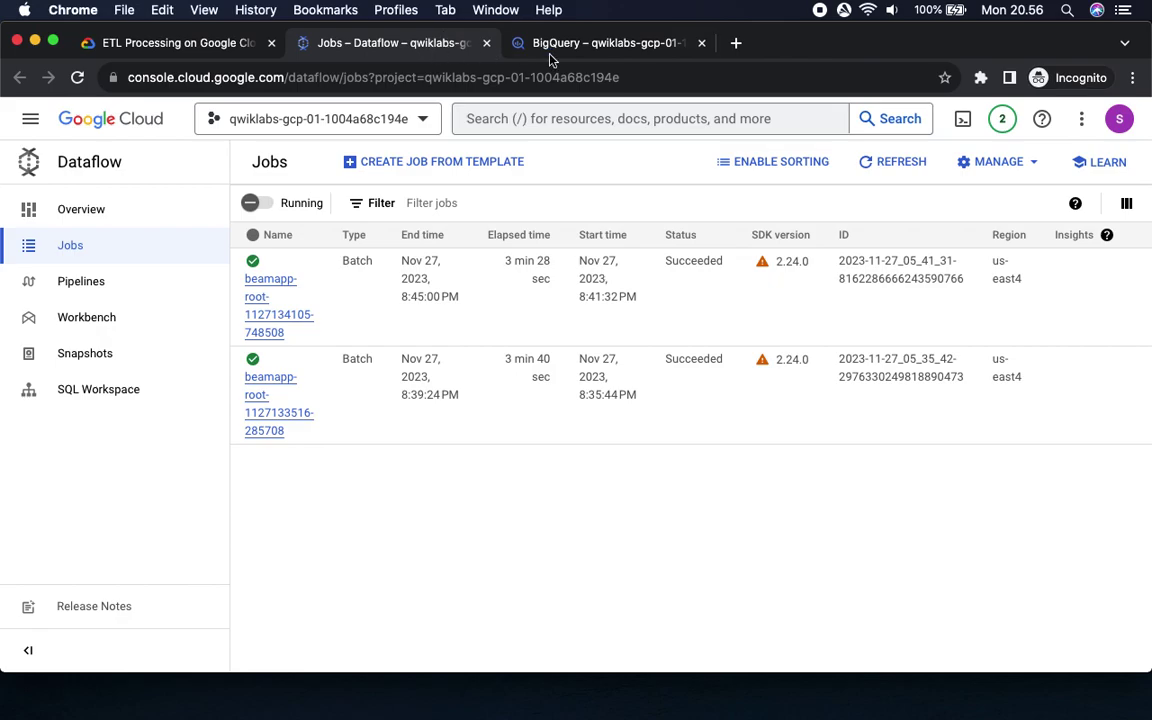
Repeat the Build a Data Enrichment Dataflow Pipeline progress check several times in the lab instructions.
click(229, 42)
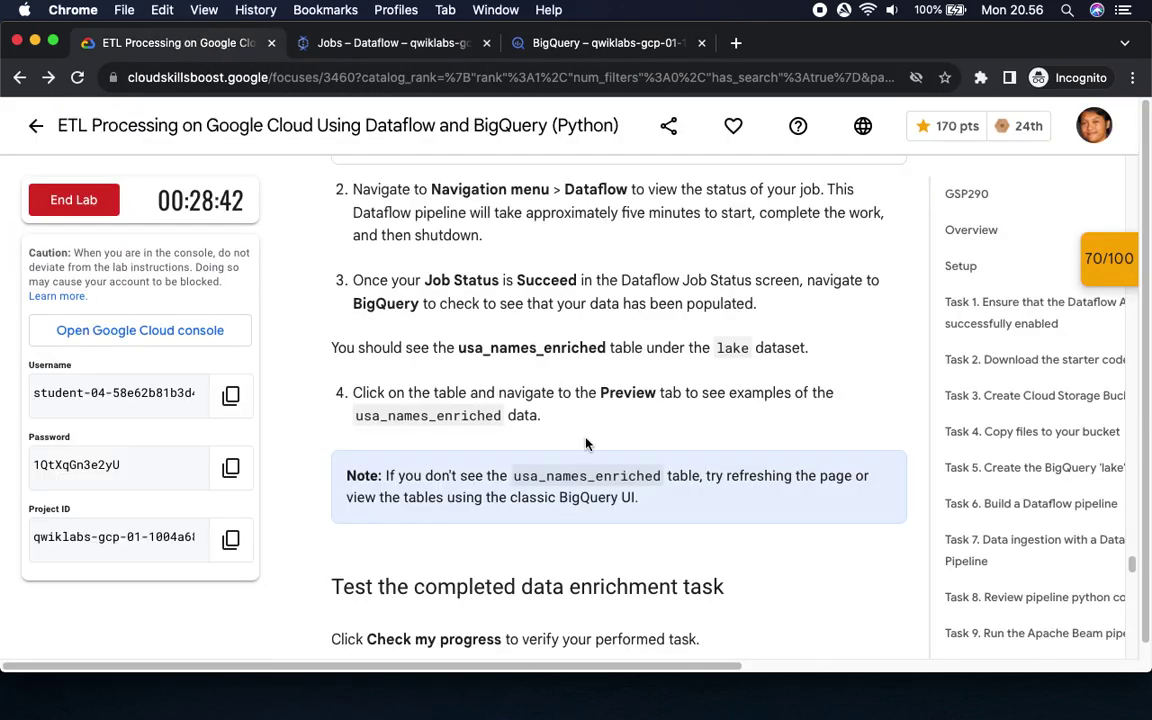
scroll(706, 427, down, 5)
click(527, 480)
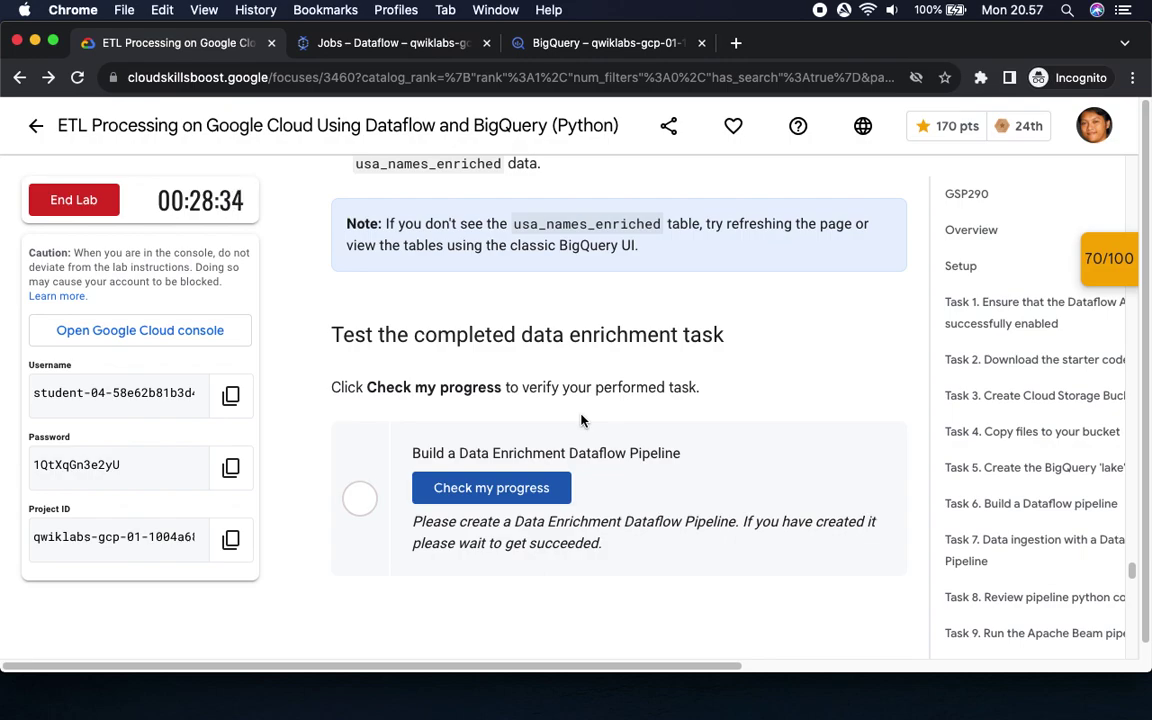
click(528, 486)
click(519, 490)
click(495, 492)
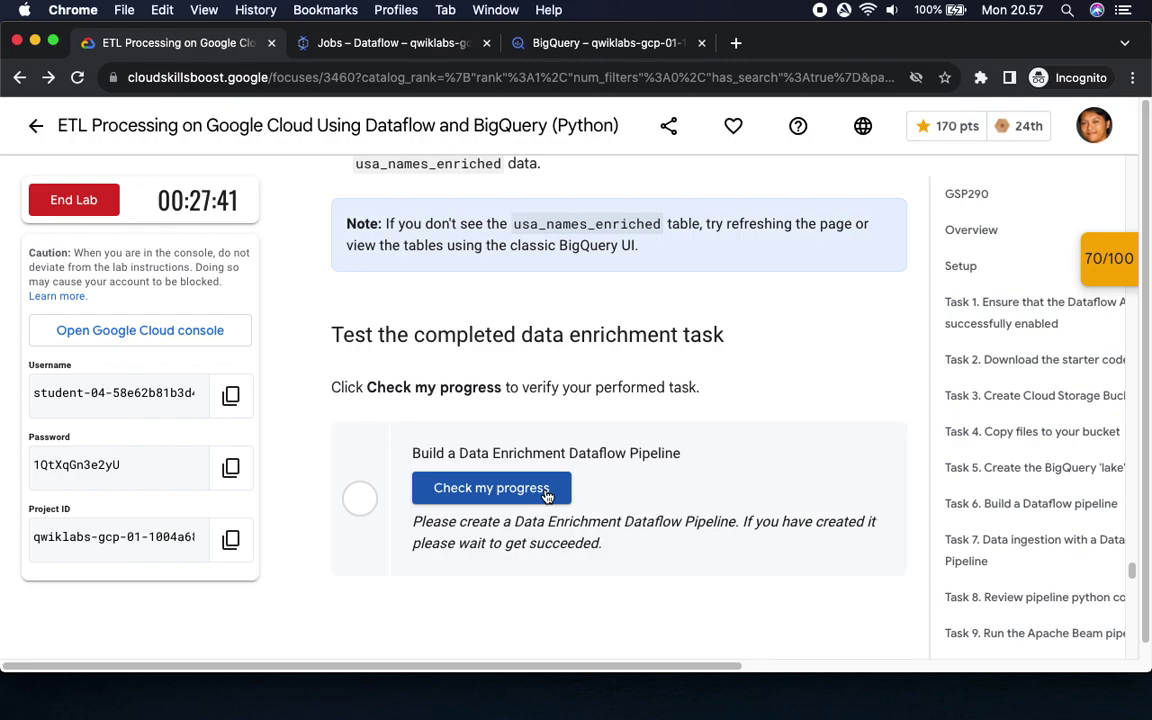
click(547, 494)
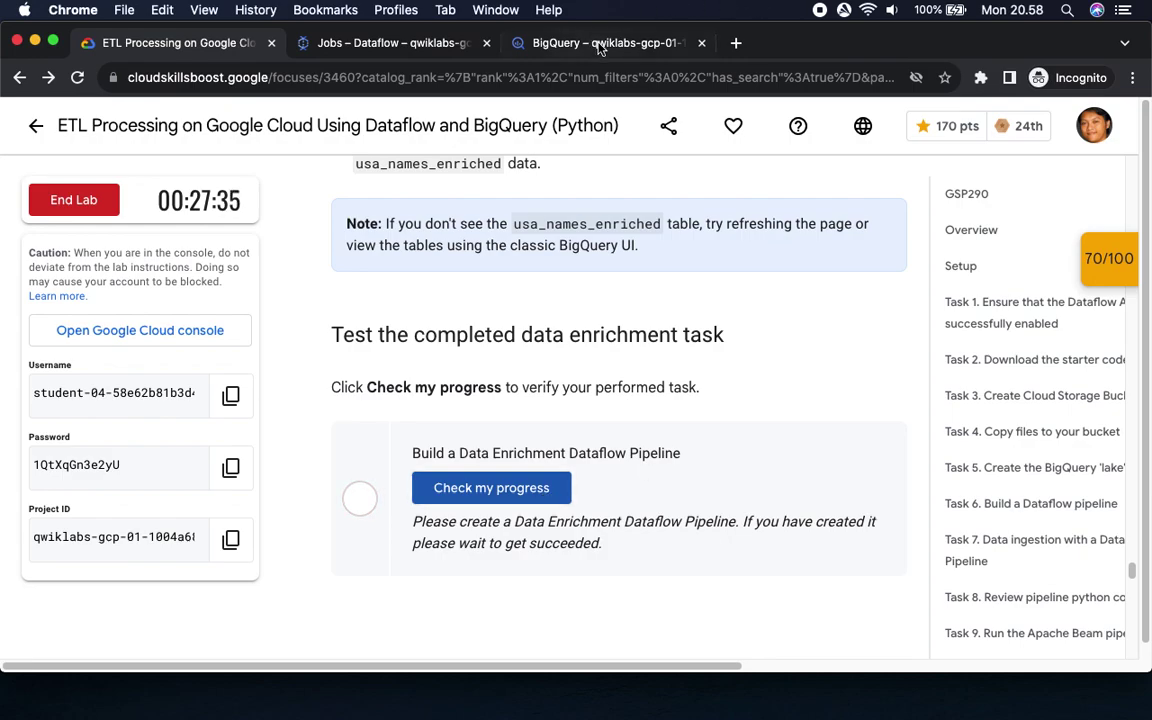
Look over the Dataflow job list and expand the lake dataset in BigQuery to inspect its tables.
click(367, 45)
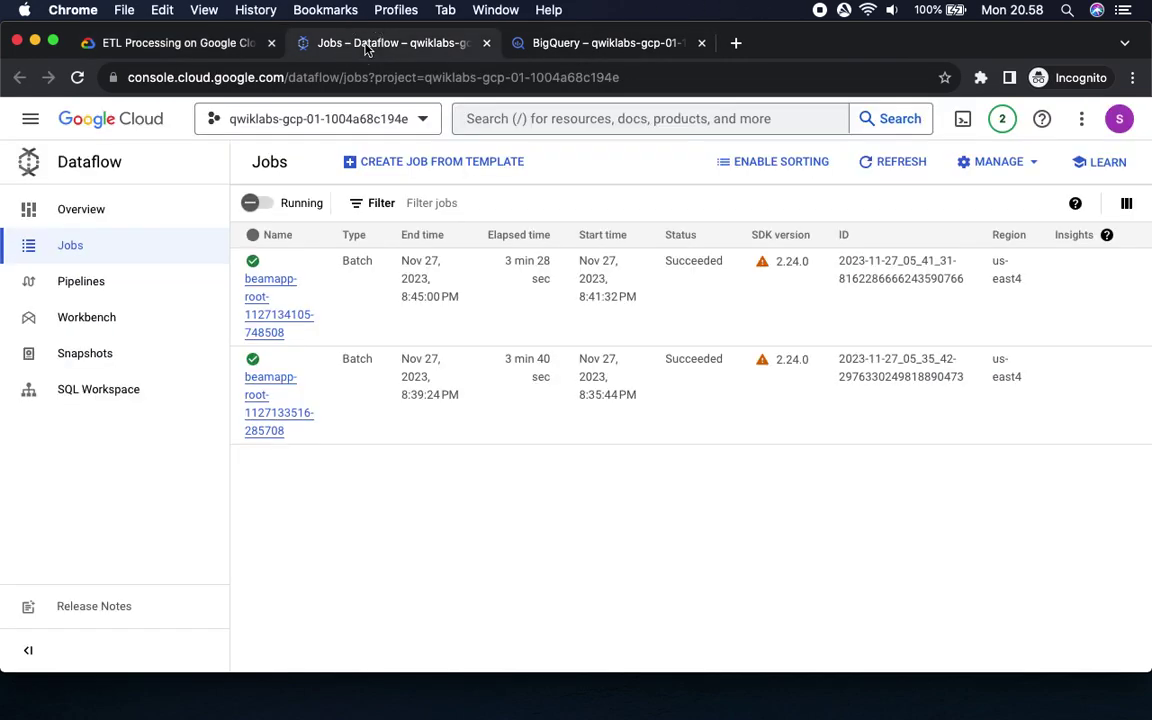
click(558, 45)
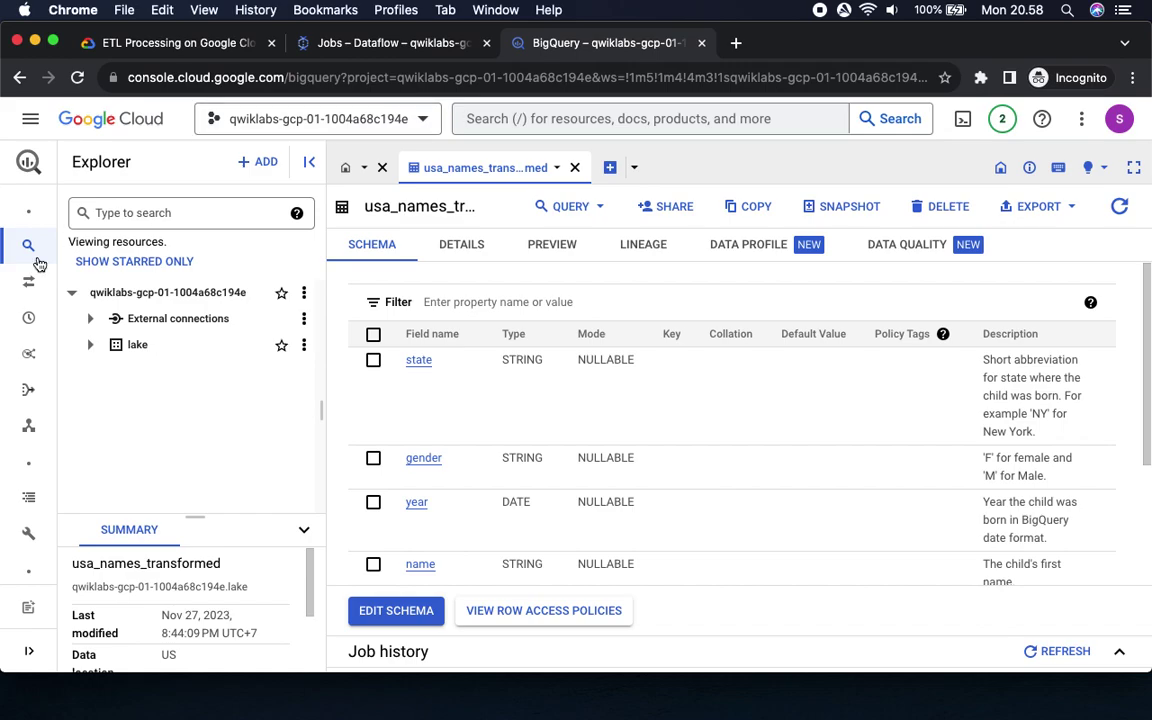
click(103, 343)
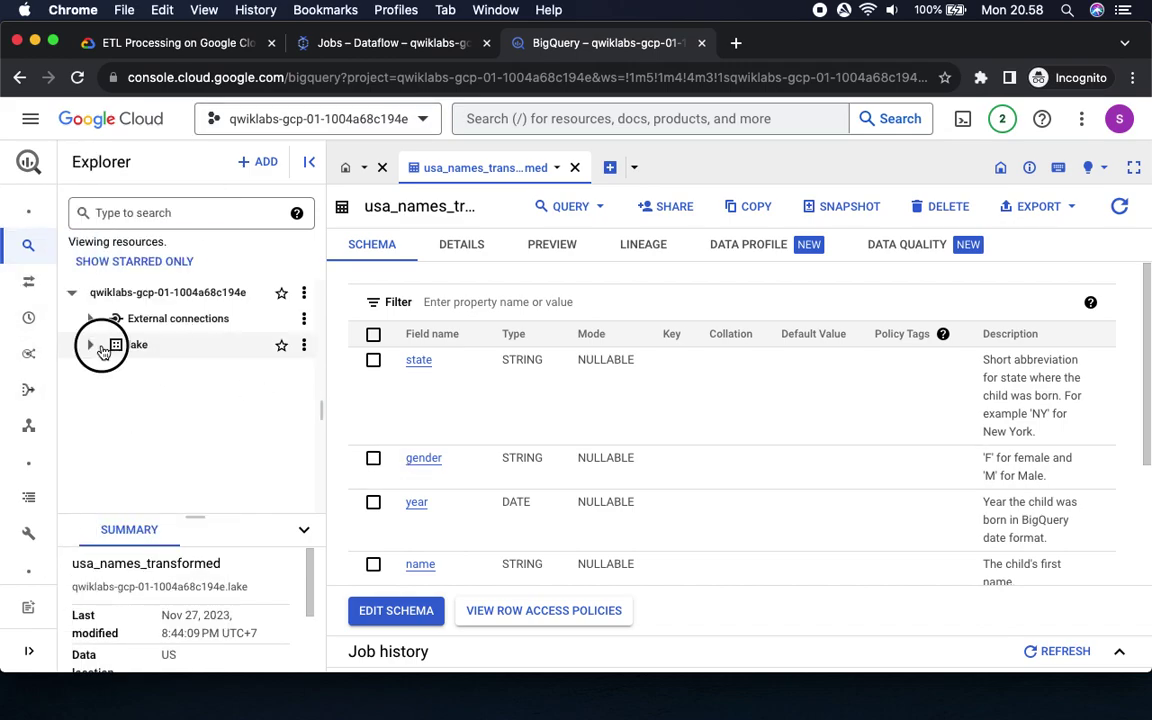
click(87, 345)
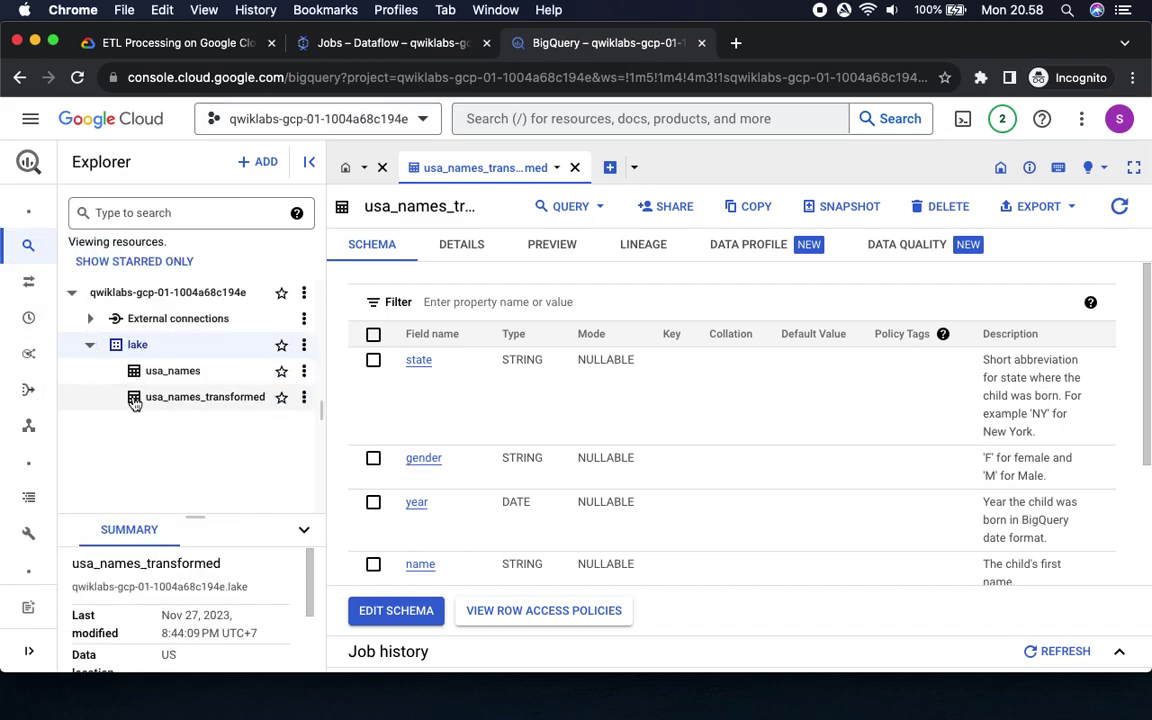
Answer the lab's closing quiz question on what ETL stands for with Extract, Transform and Load.
click(176, 43)
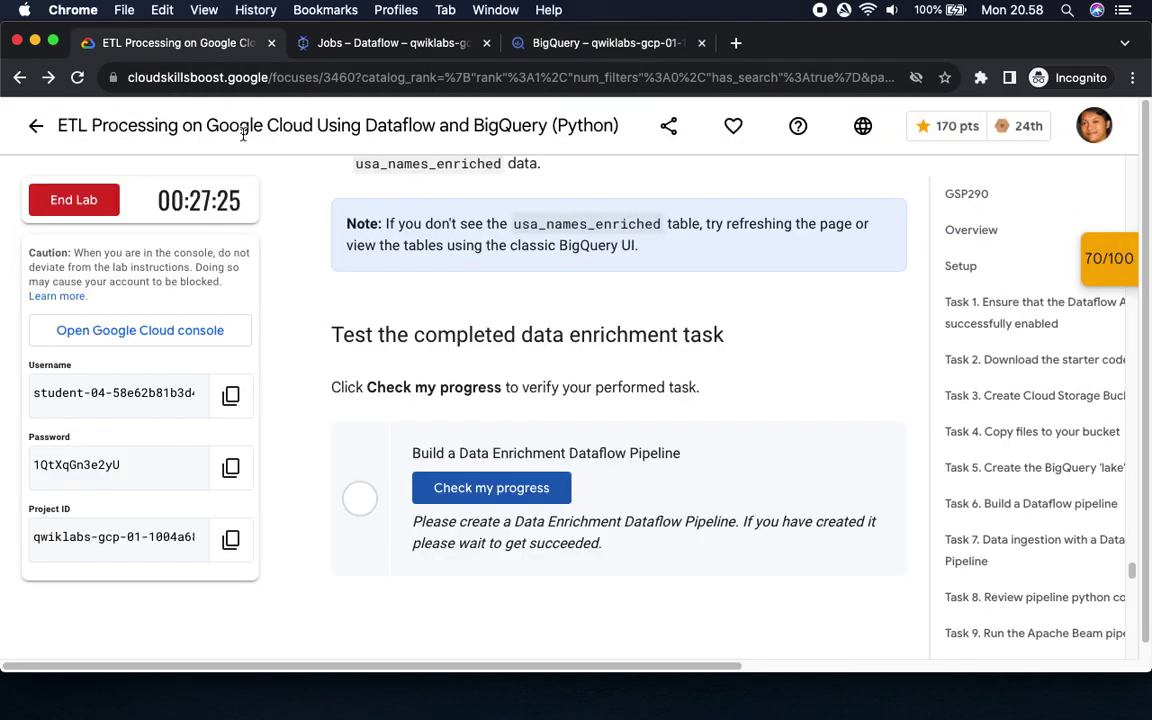
scroll(548, 378, down, 10)
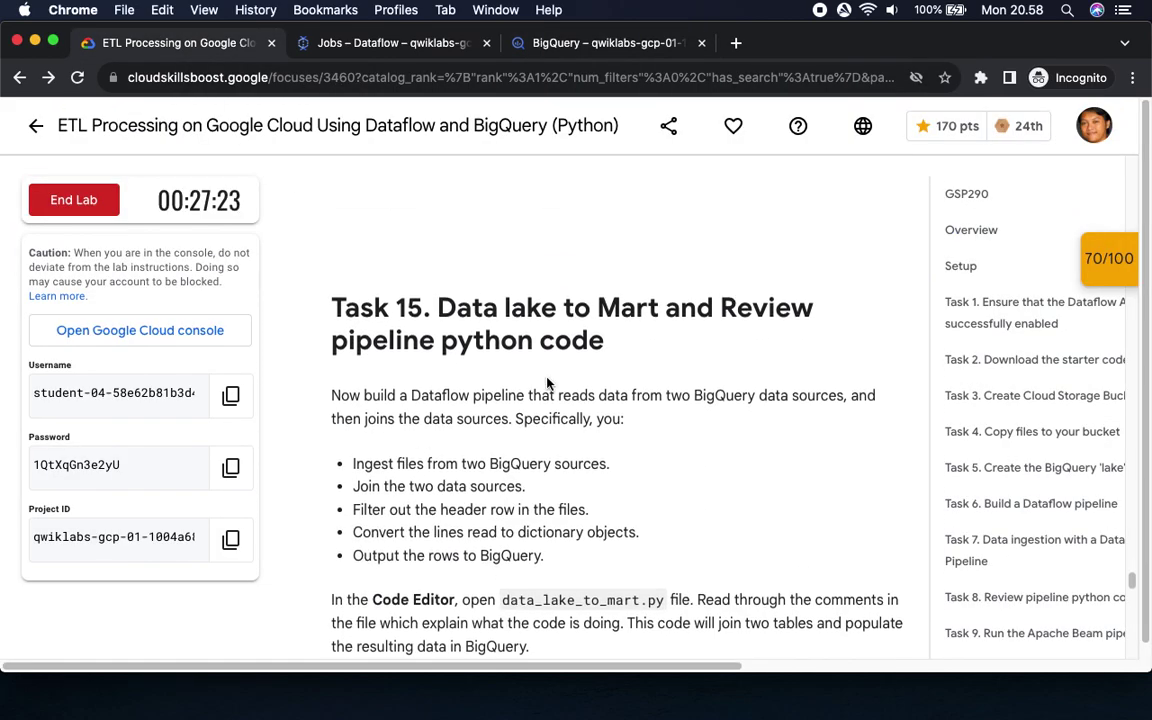
scroll(548, 378, down, 3)
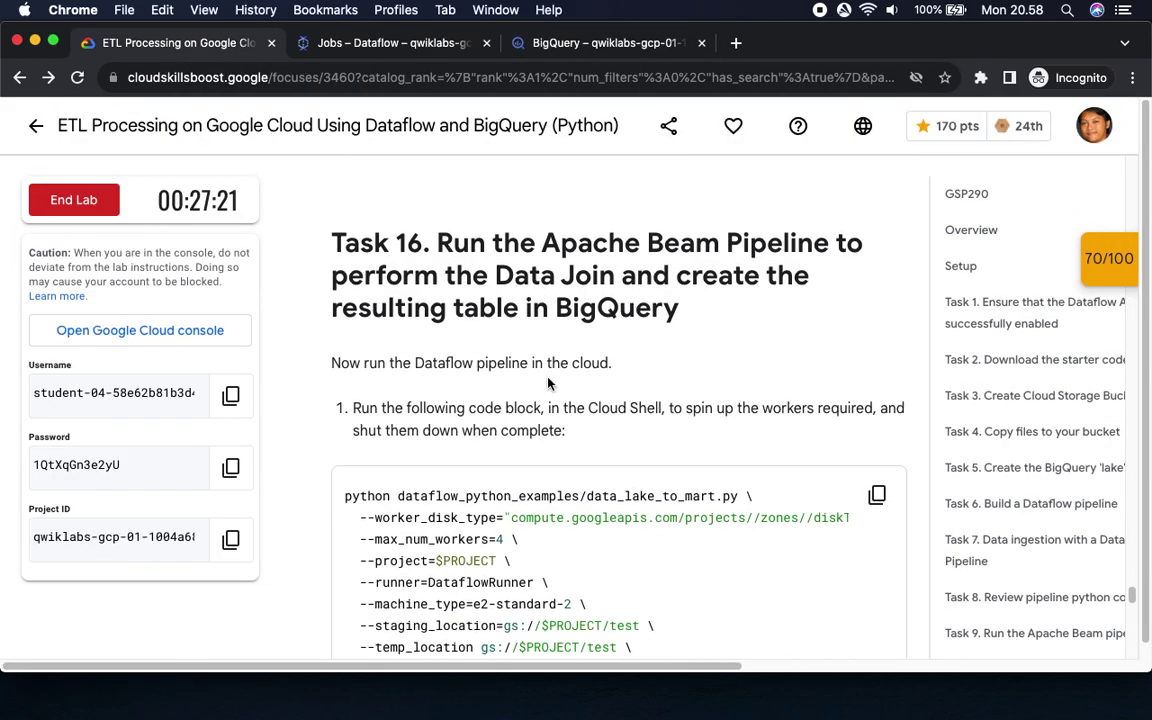
scroll(548, 382, down, 15)
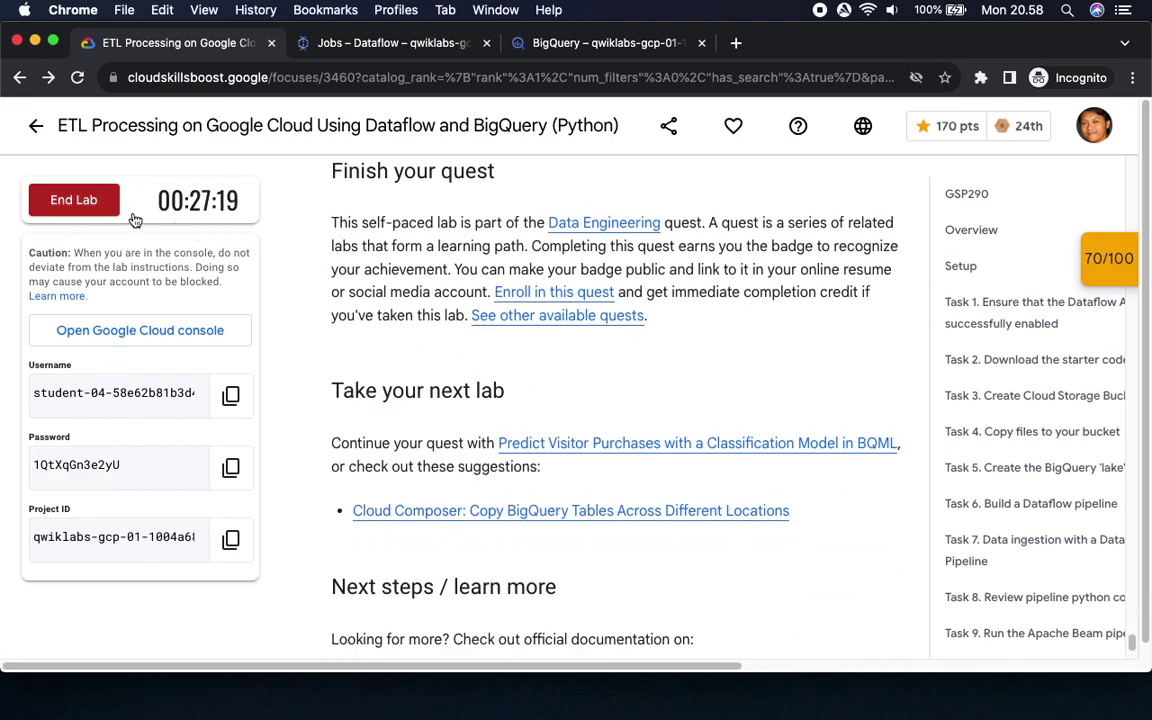
scroll(506, 323, up, 5)
click(445, 312)
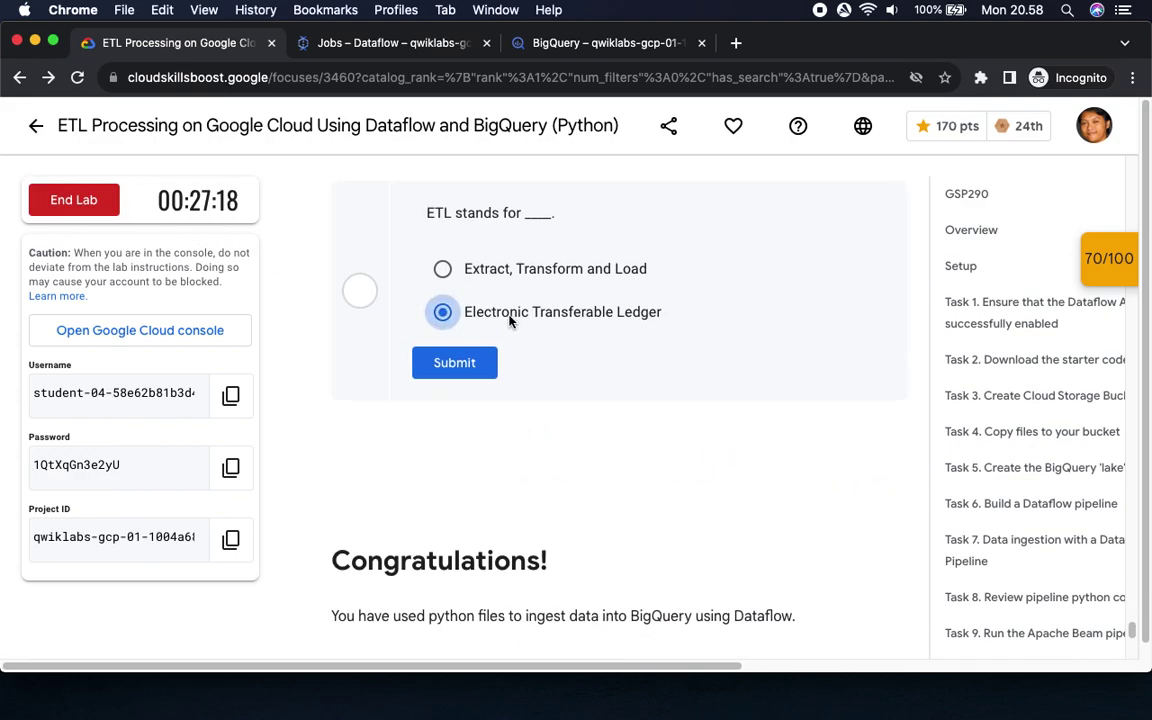
click(448, 368)
click(449, 270)
click(454, 358)
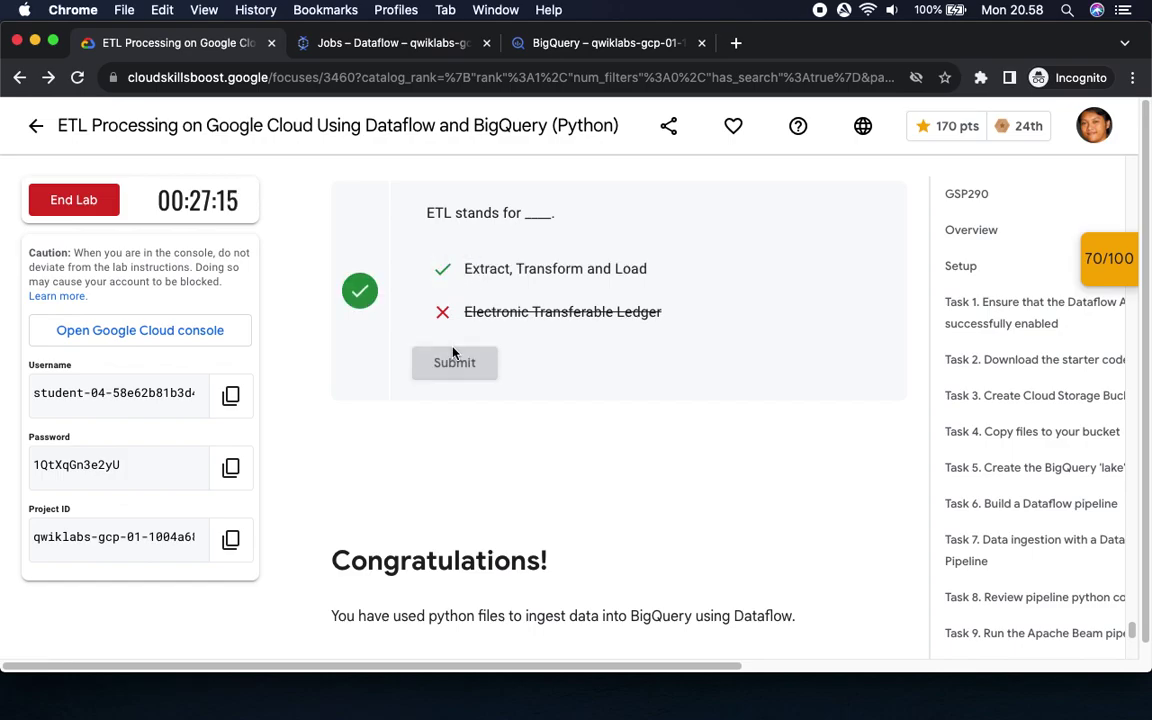
Look back through the lab instructions to the data transformation task and its progress check.
scroll(458, 355, up, 3)
scroll(461, 351, up, 15)
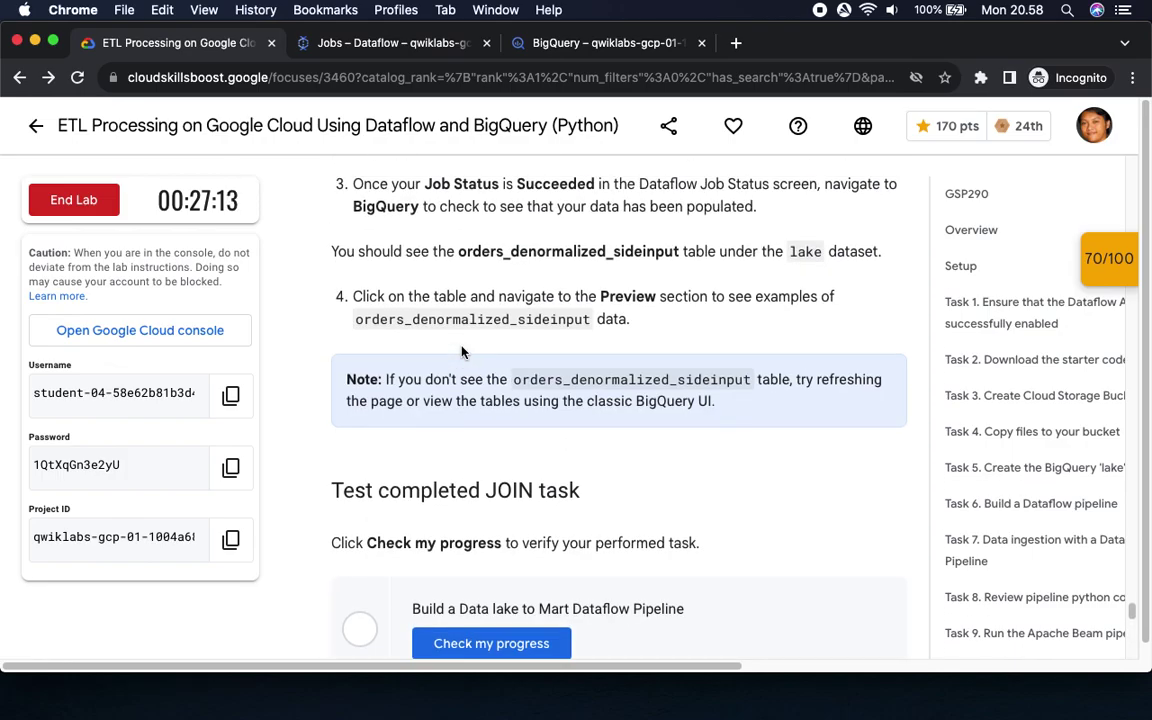
scroll(463, 351, up, 15)
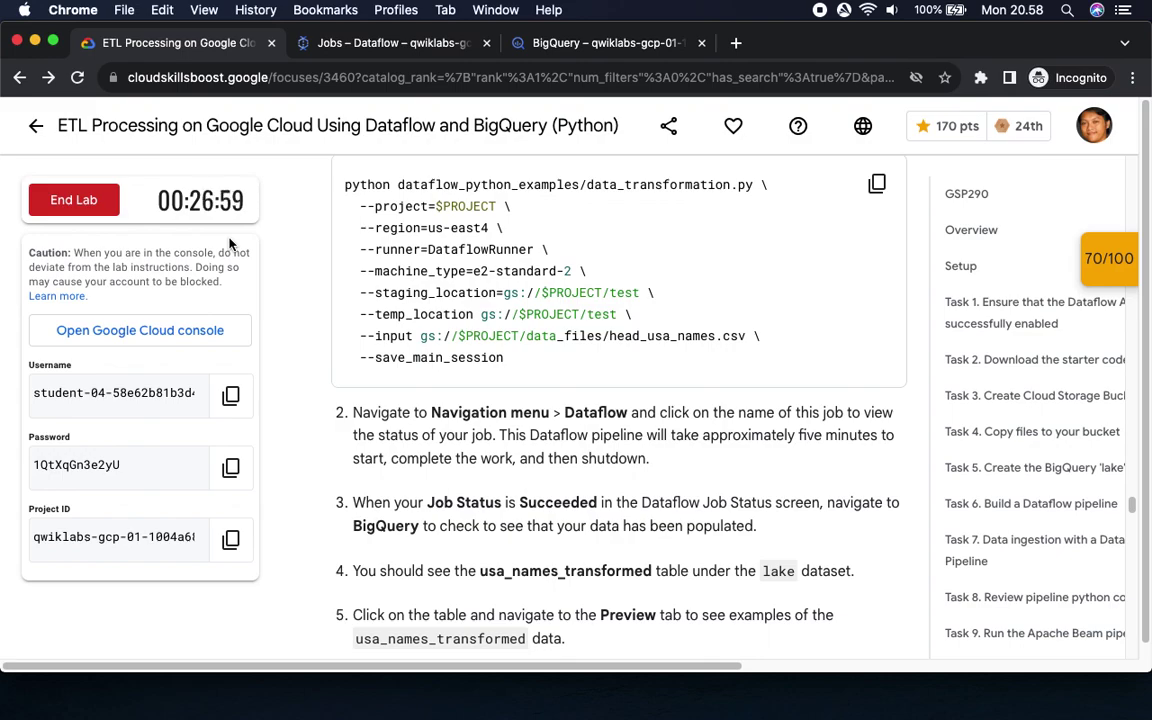
scroll(598, 431, down, 5)
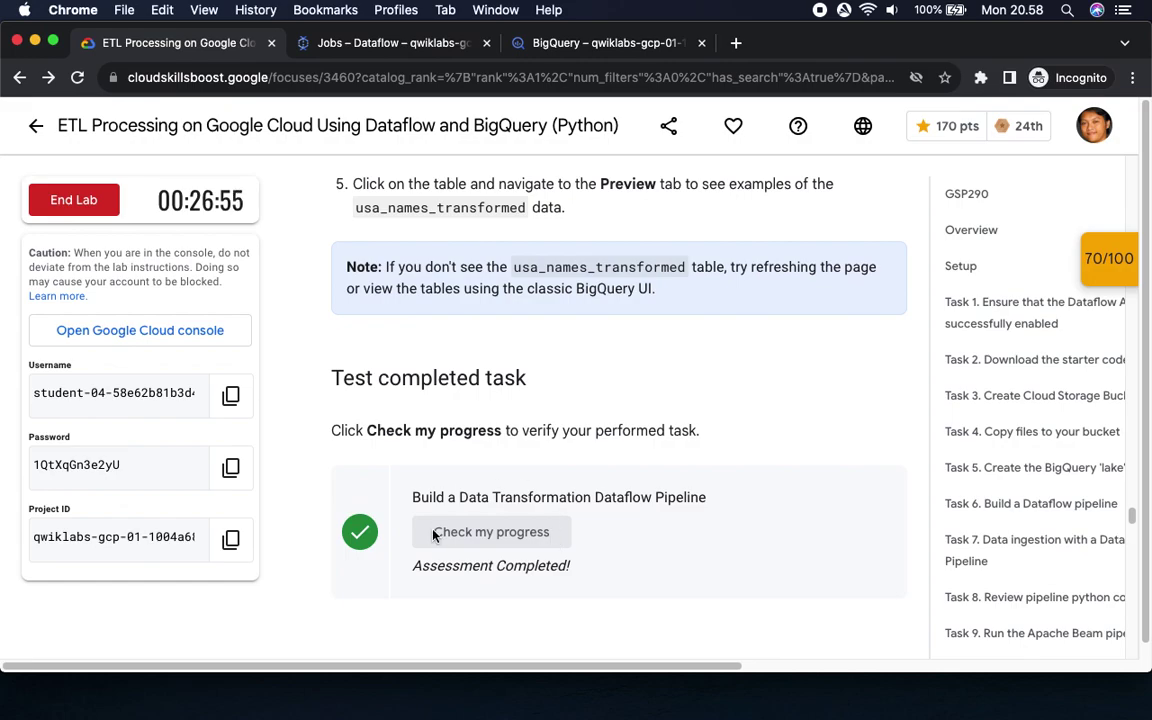
scroll(546, 535, down, 4)
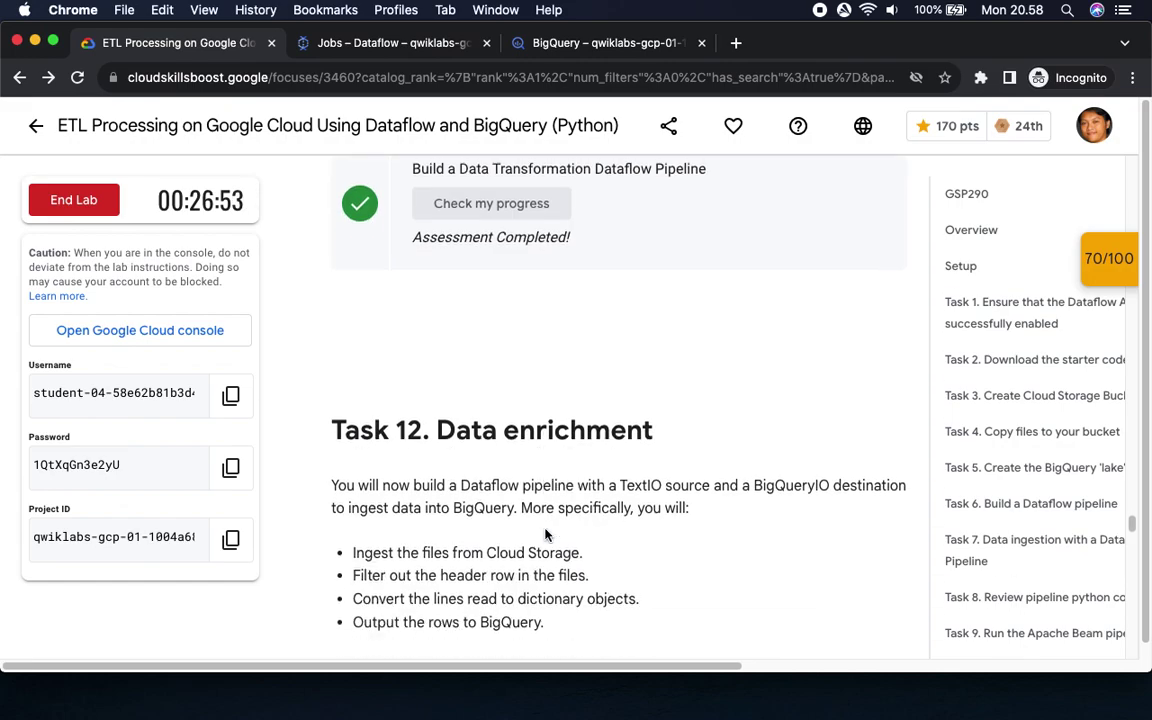
scroll(546, 535, up, 6)
scroll(550, 520, down, 3)
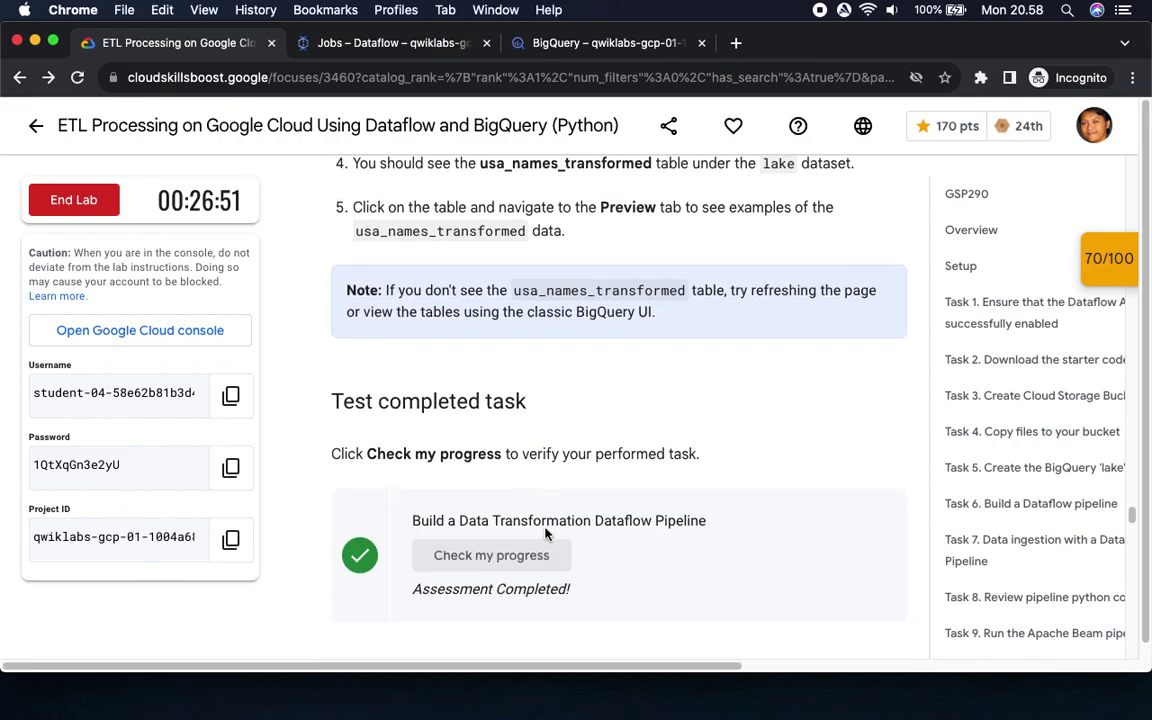
Open the lab's checkpoint overview and review the score of each checkpoint.
click(1109, 262)
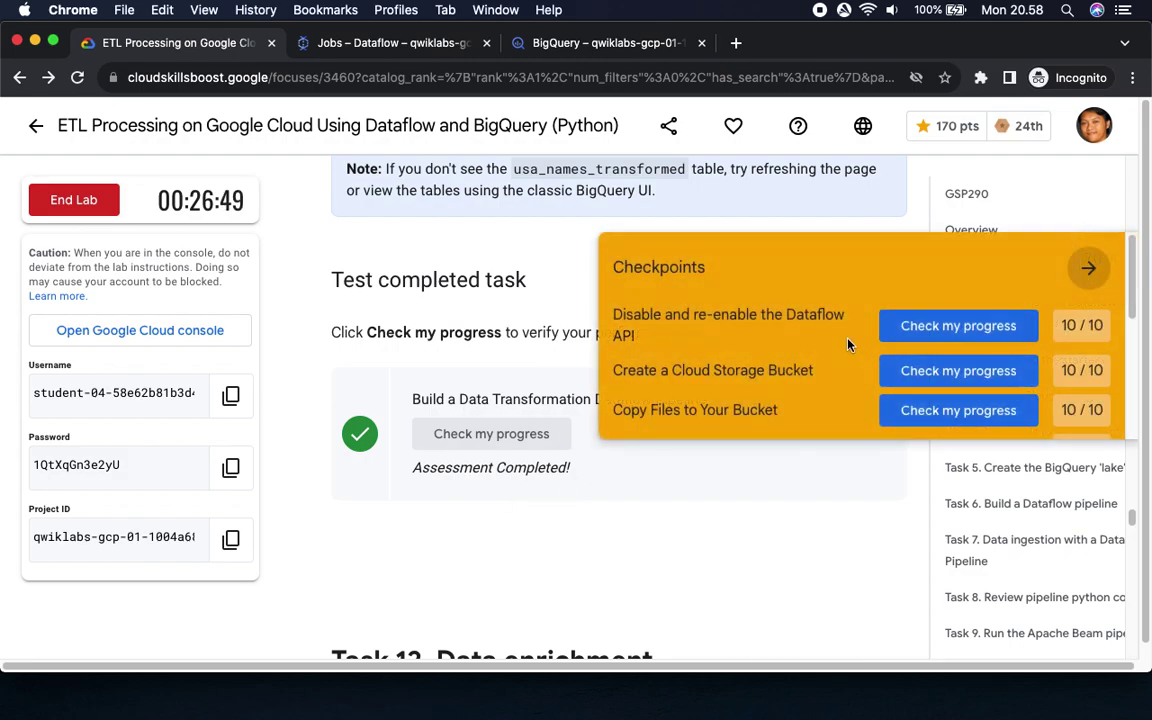
scroll(848, 345, down, 3)
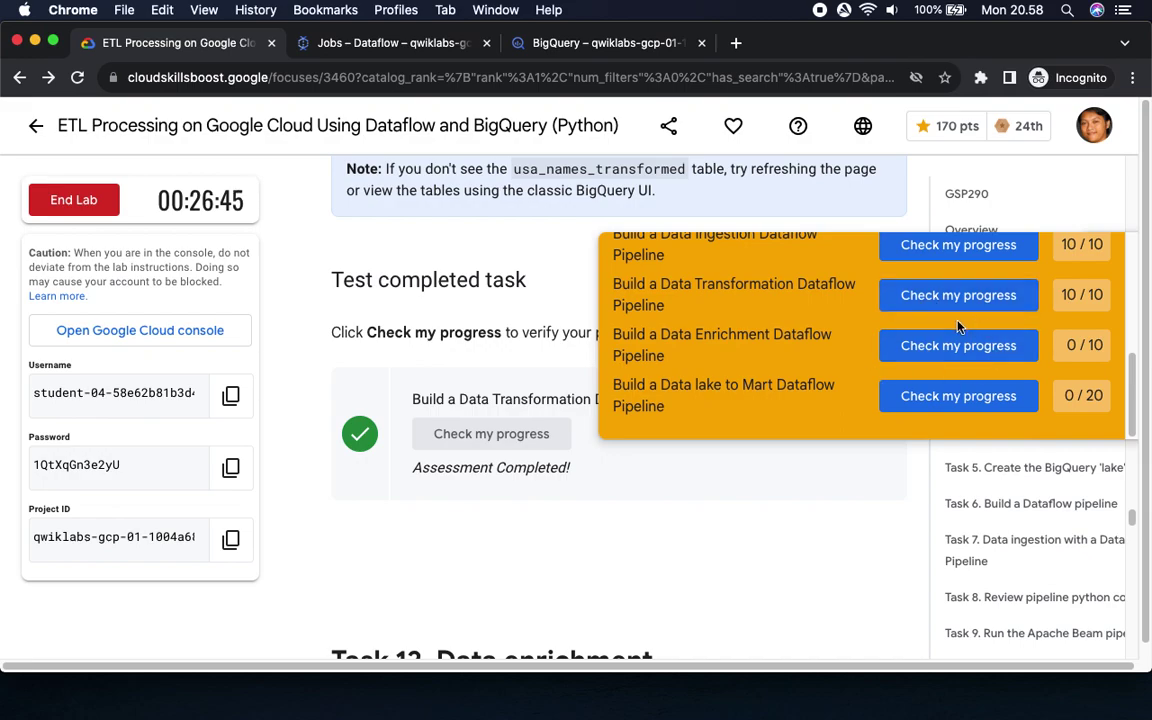
scroll(945, 290, up, 3)
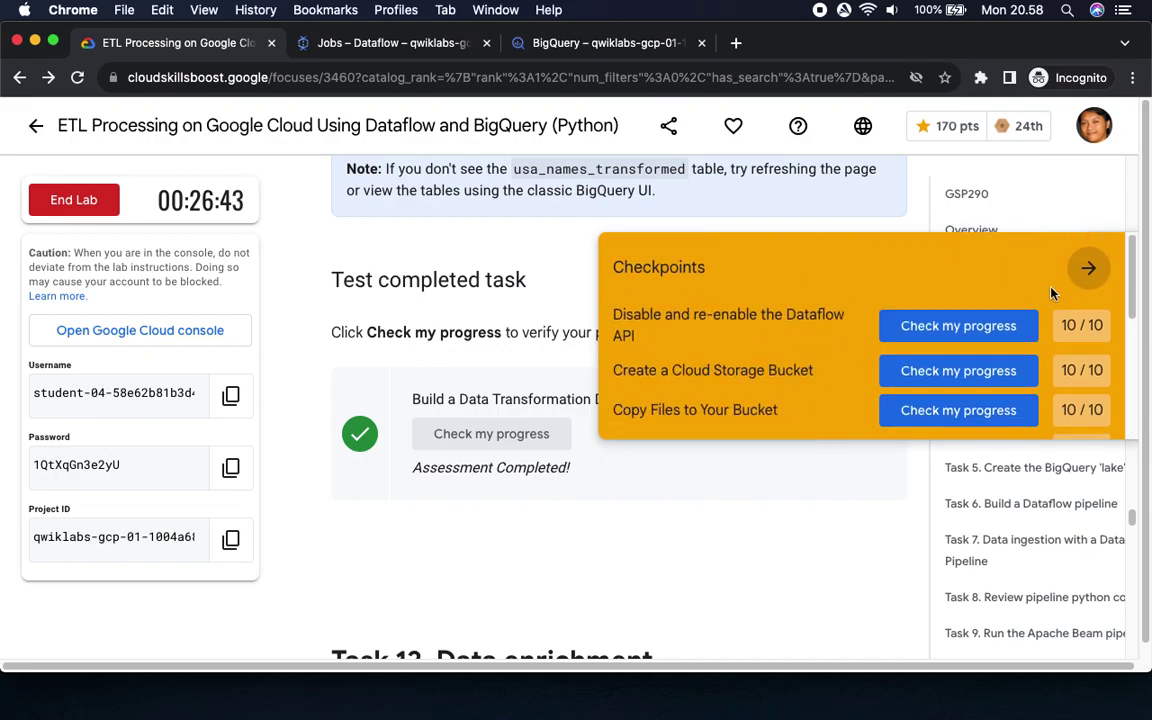
Reread the Task 12 and Task 13 instructions and look again at the BigQuery tables and Dataflow jobs.
scroll(608, 400, down, 5)
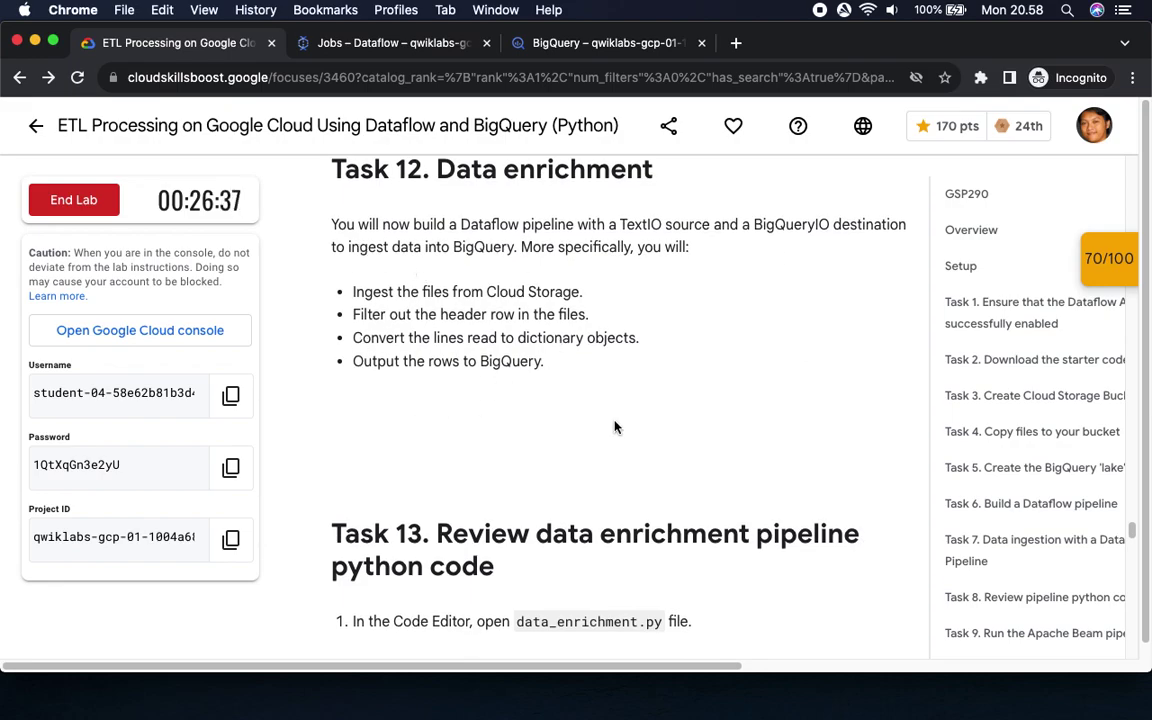
scroll(589, 424, down, 5)
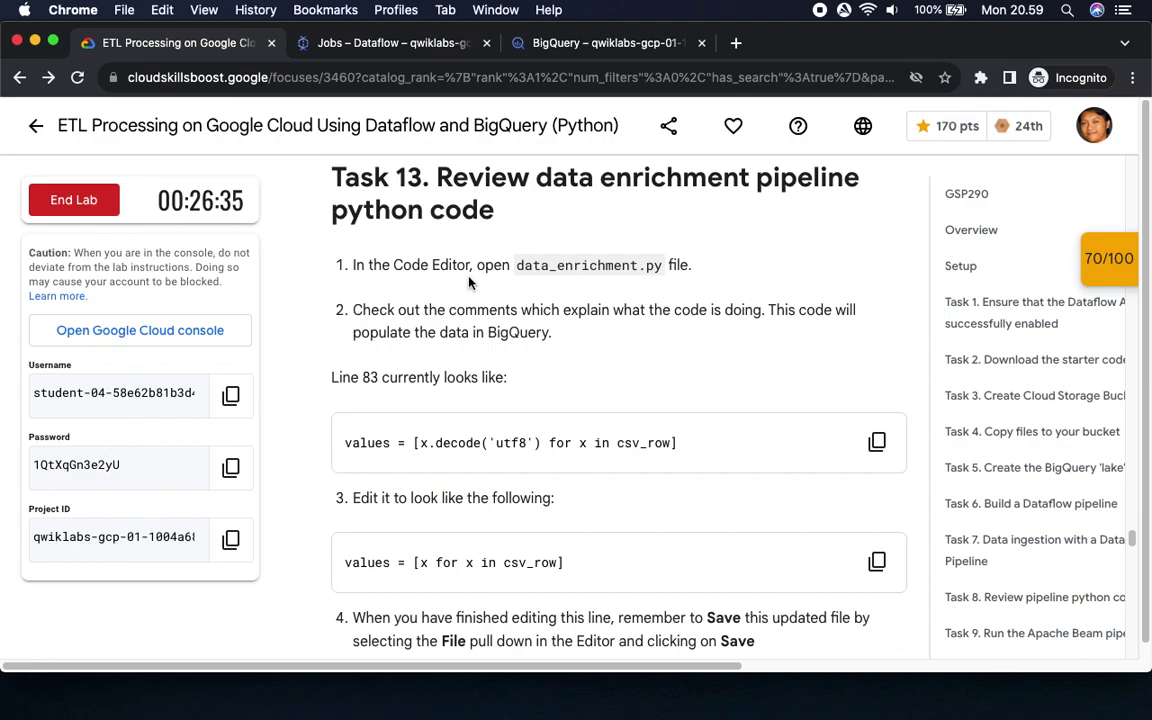
click(634, 43)
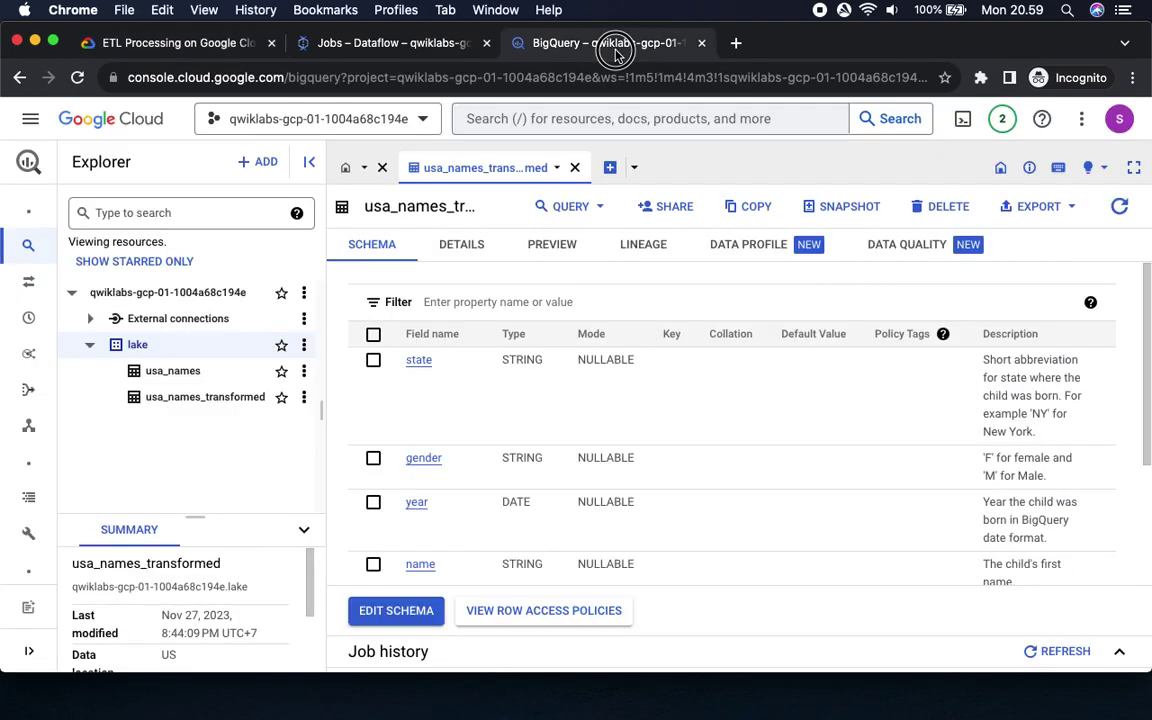
click(380, 48)
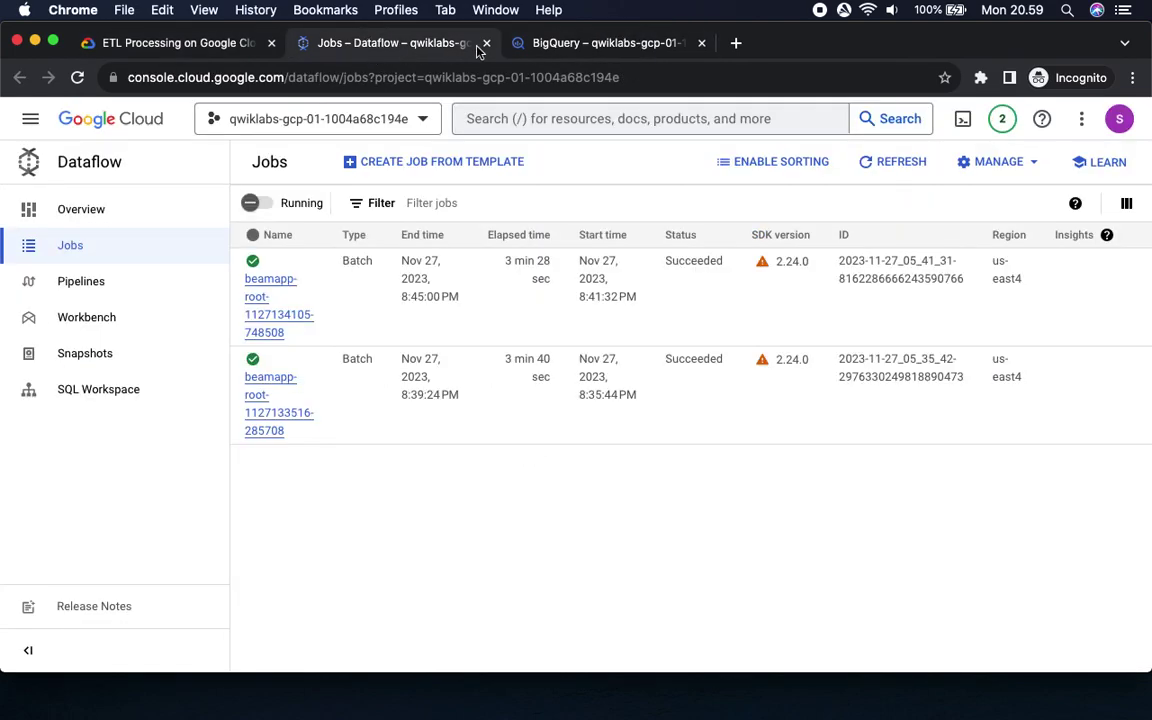
Open Cloud Shell from the Dataflow jobs page and launch its code editor in a separate window.
click(575, 50)
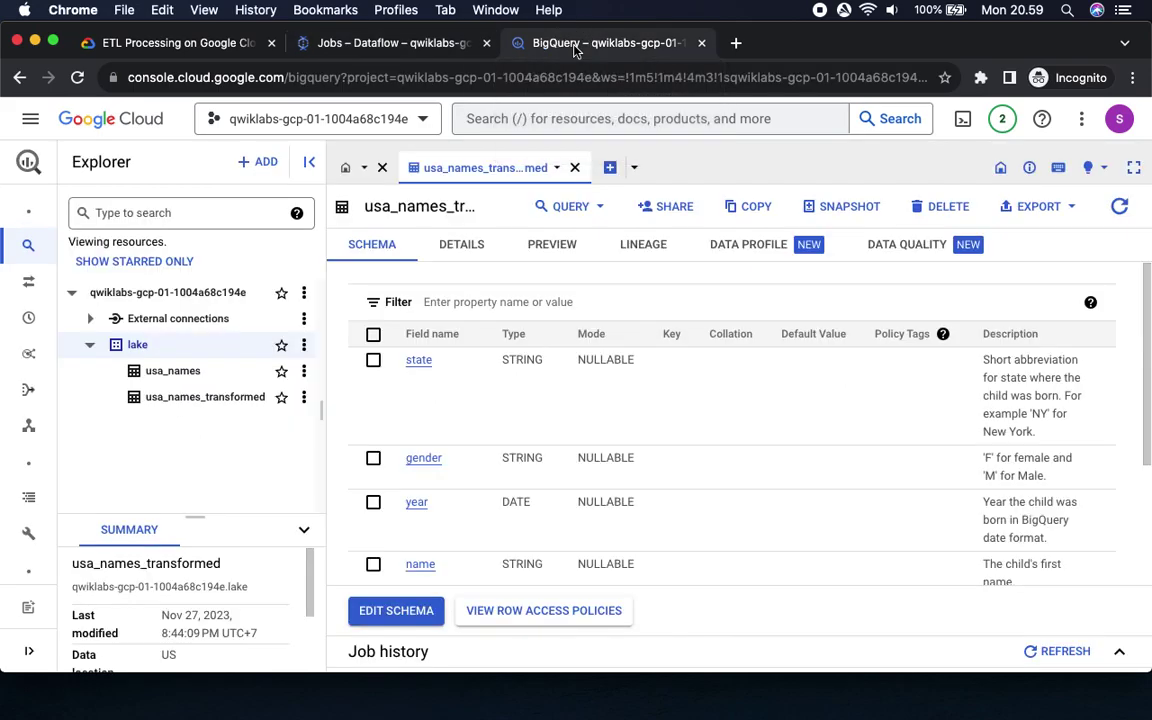
click(362, 42)
click(973, 126)
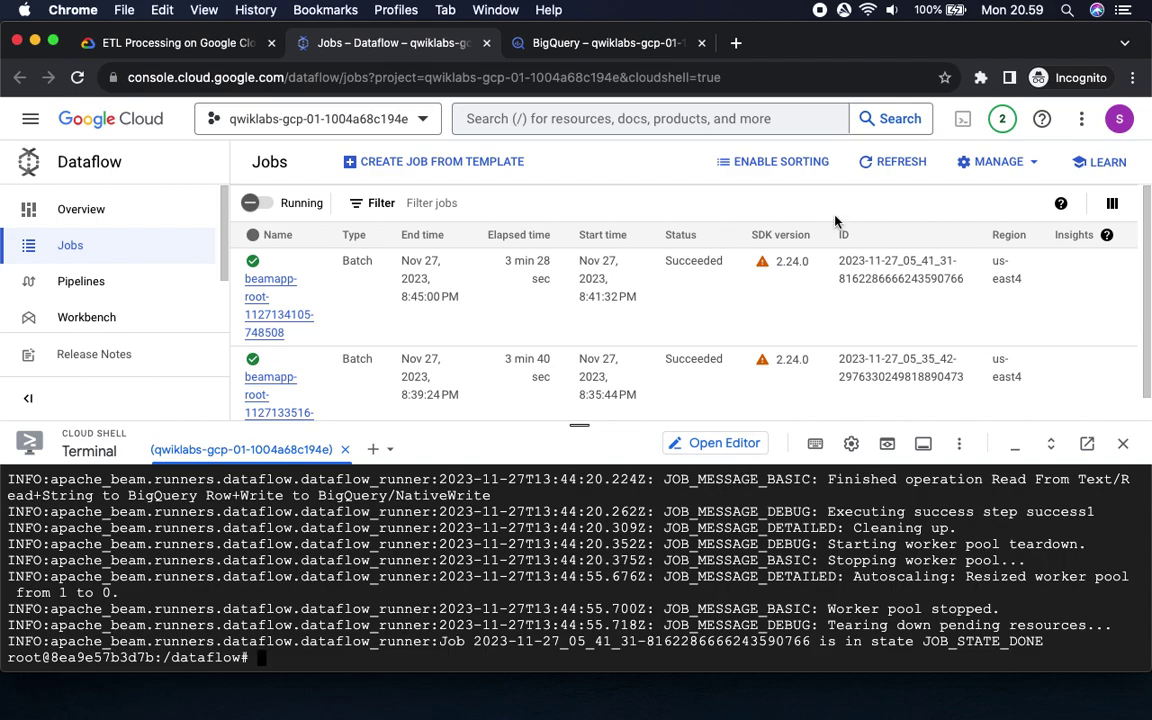
click(165, 44)
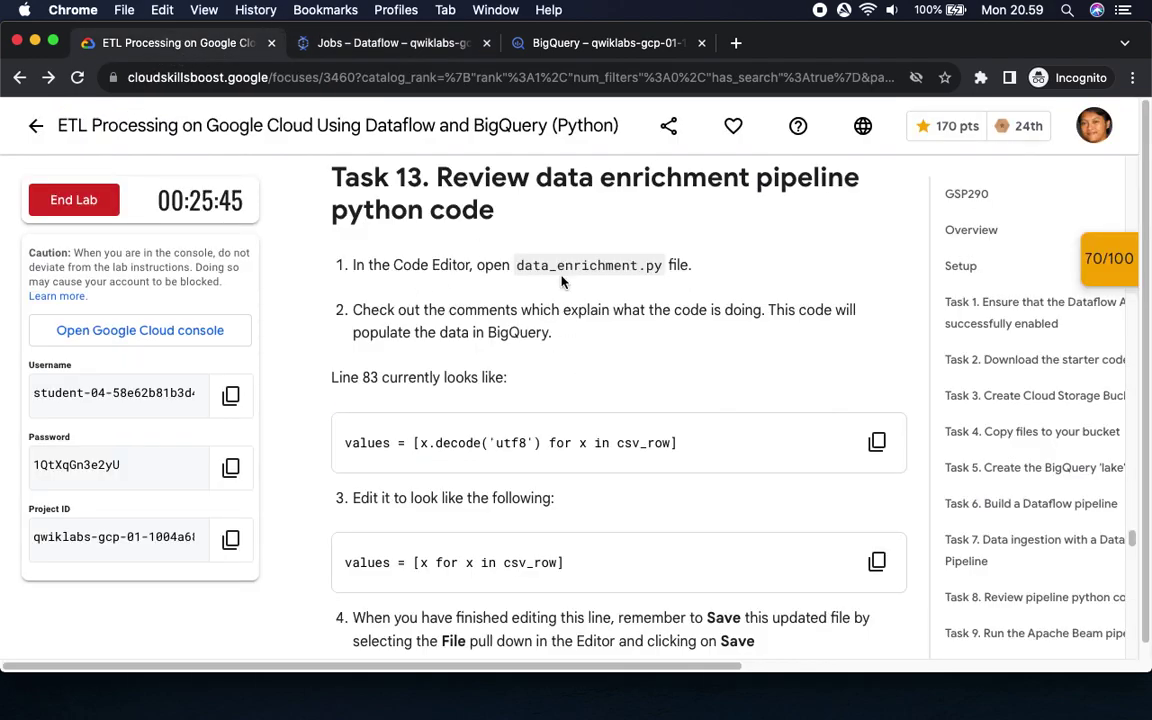
click(386, 40)
click(740, 452)
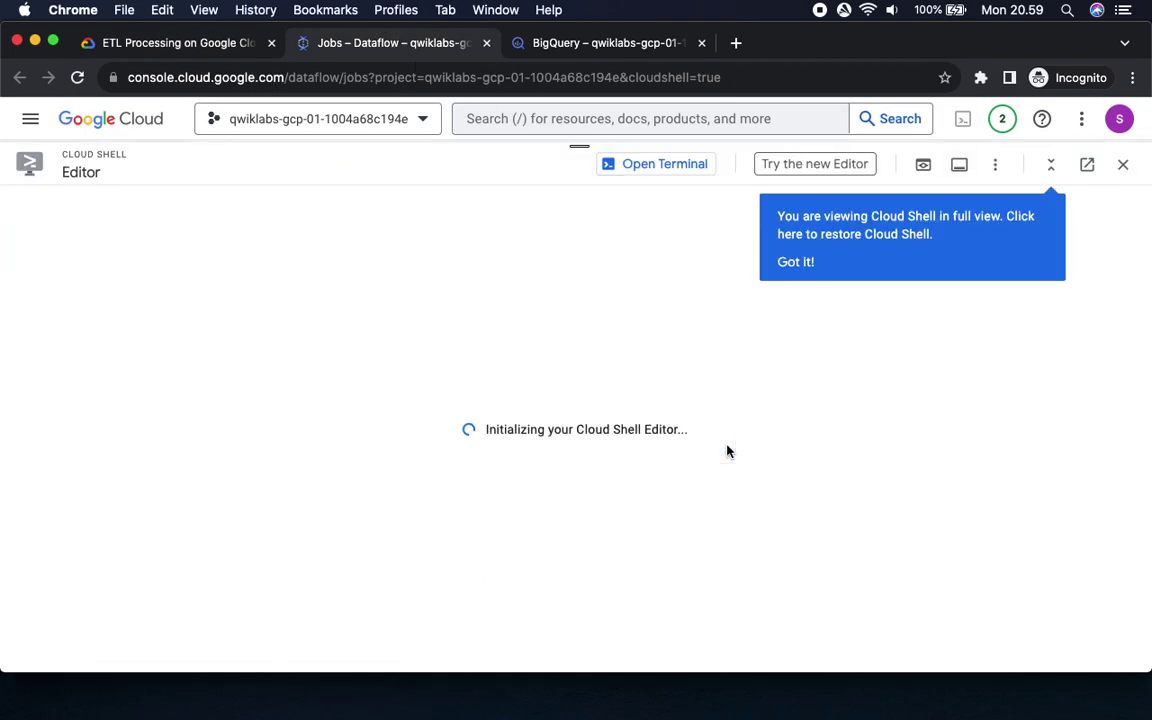
click(601, 521)
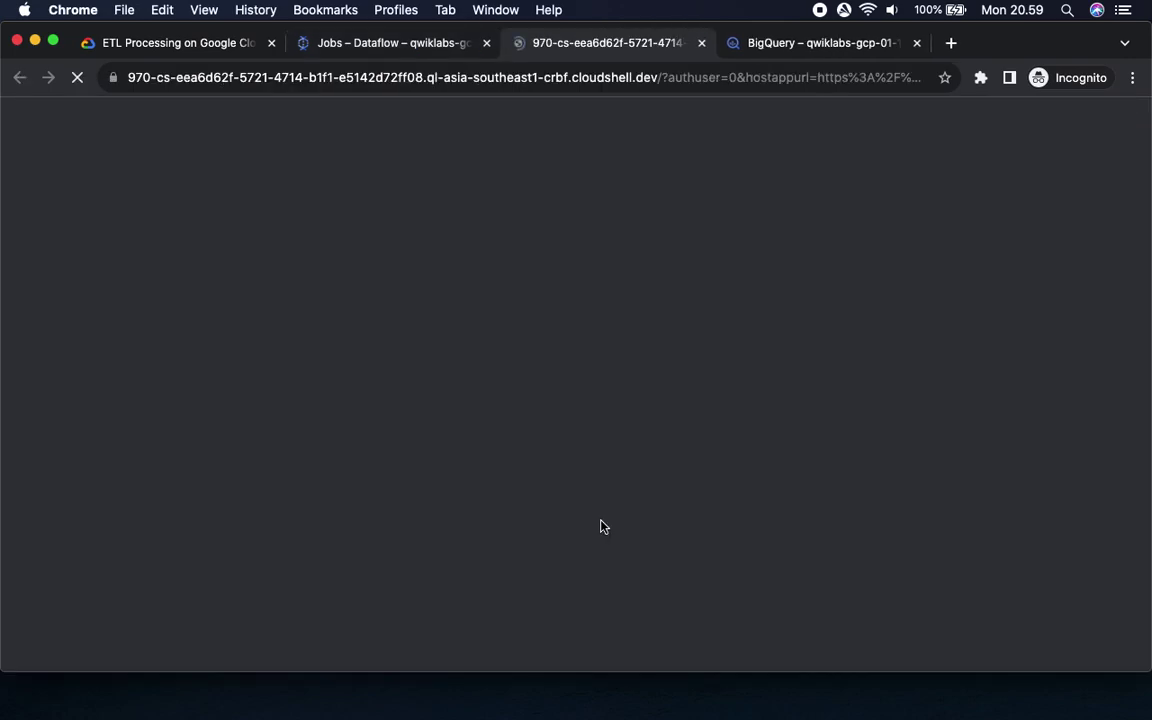
Replace the statement on line 83 of data_enrichment.py with "values = [x for x in csv_row]" from the Task 13 instructions.
click(196, 44)
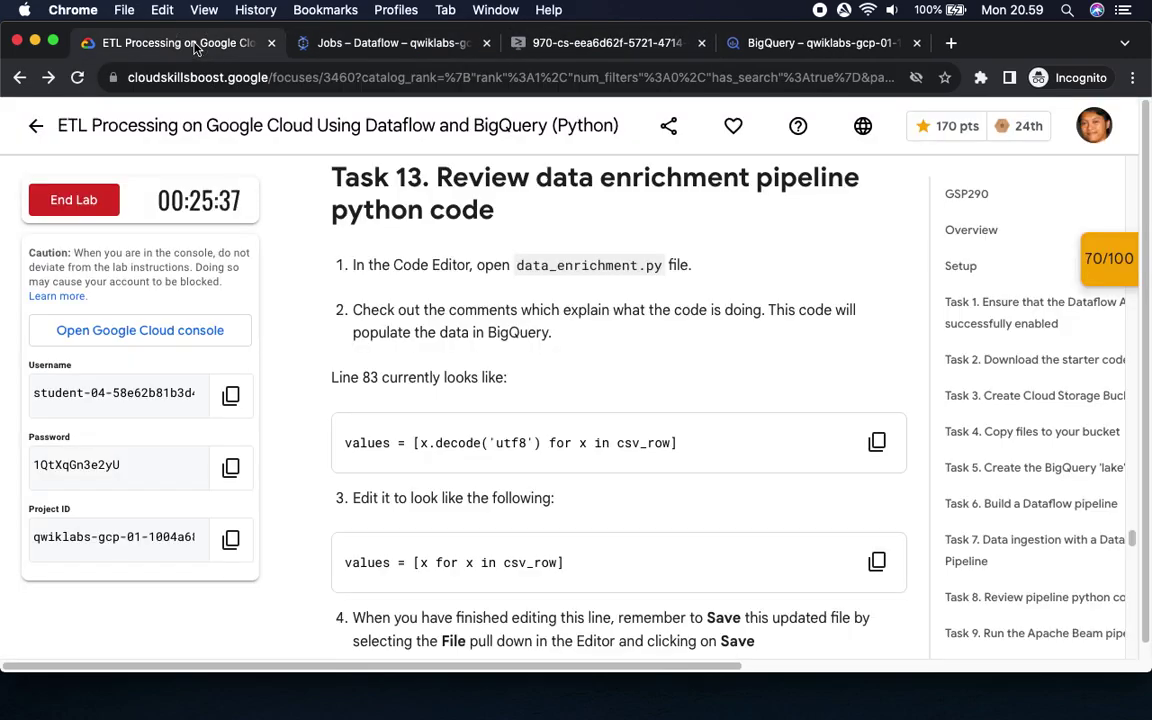
drag(516, 266, 663, 266)
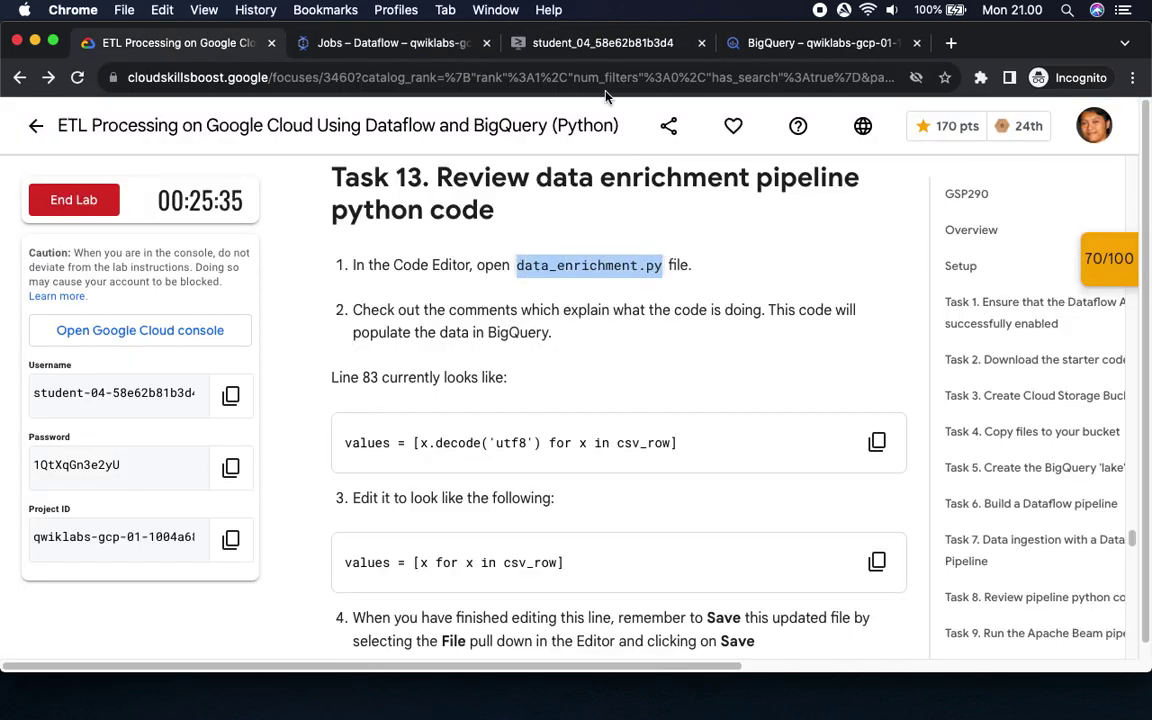
click(588, 43)
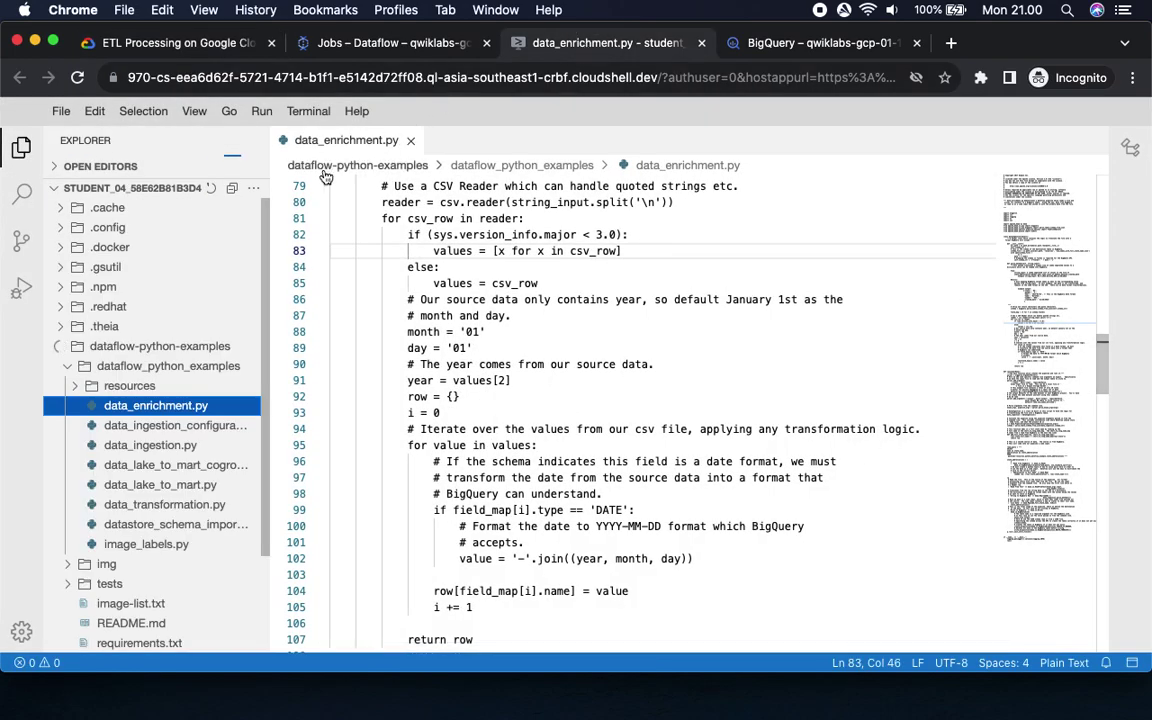
click(170, 43)
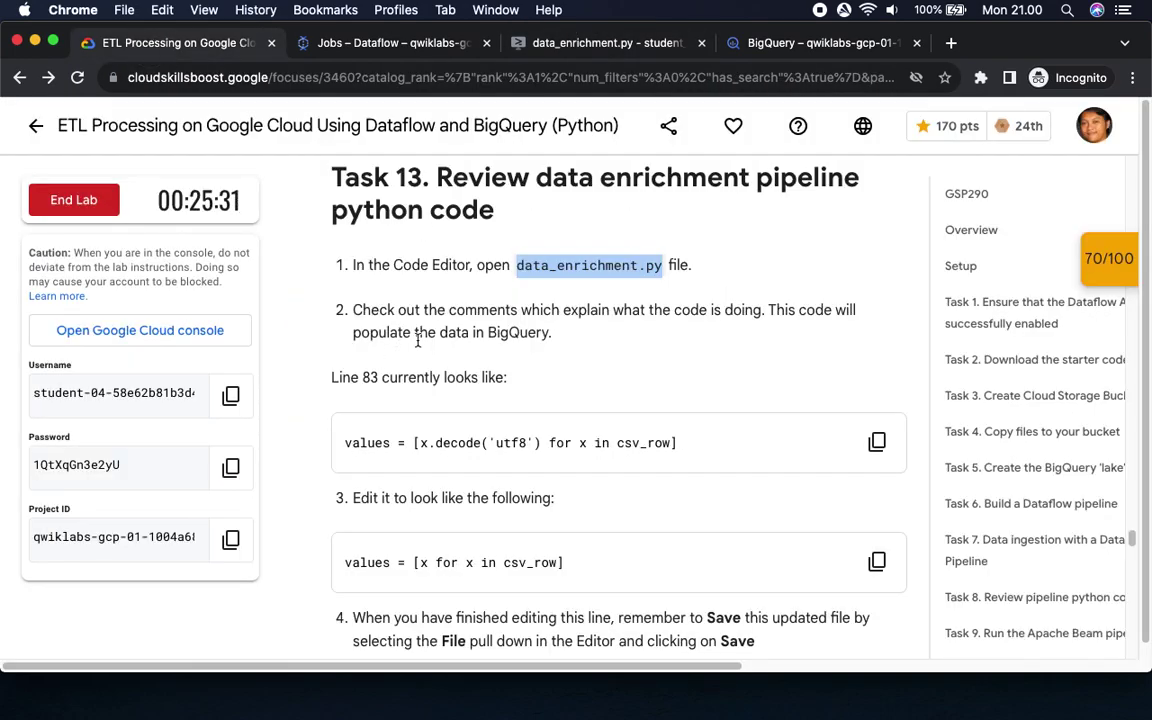
drag(362, 378, 508, 379)
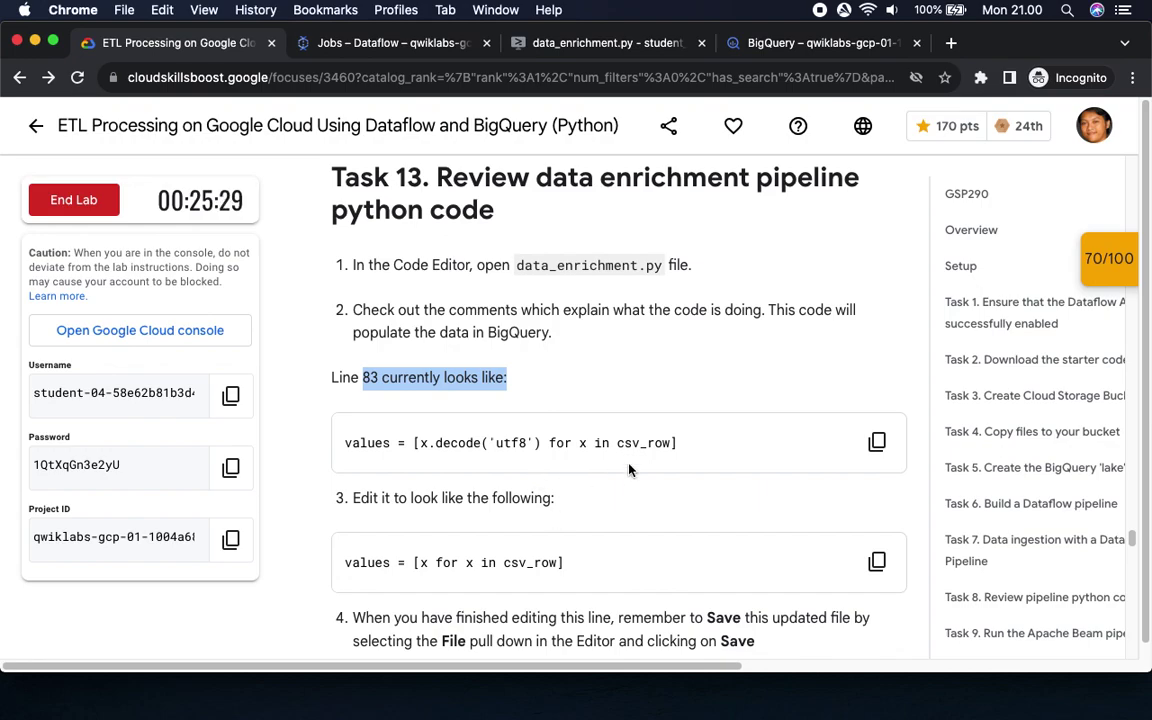
scroll(664, 497, down, 3)
click(877, 425)
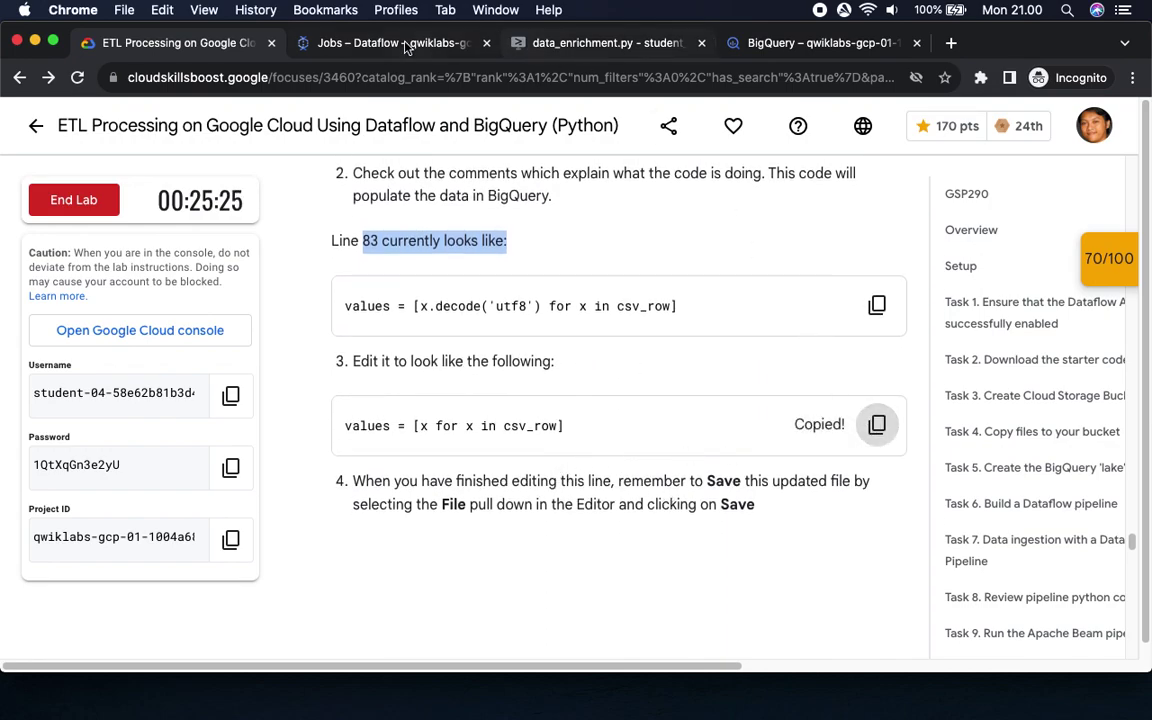
click(421, 43)
click(515, 43)
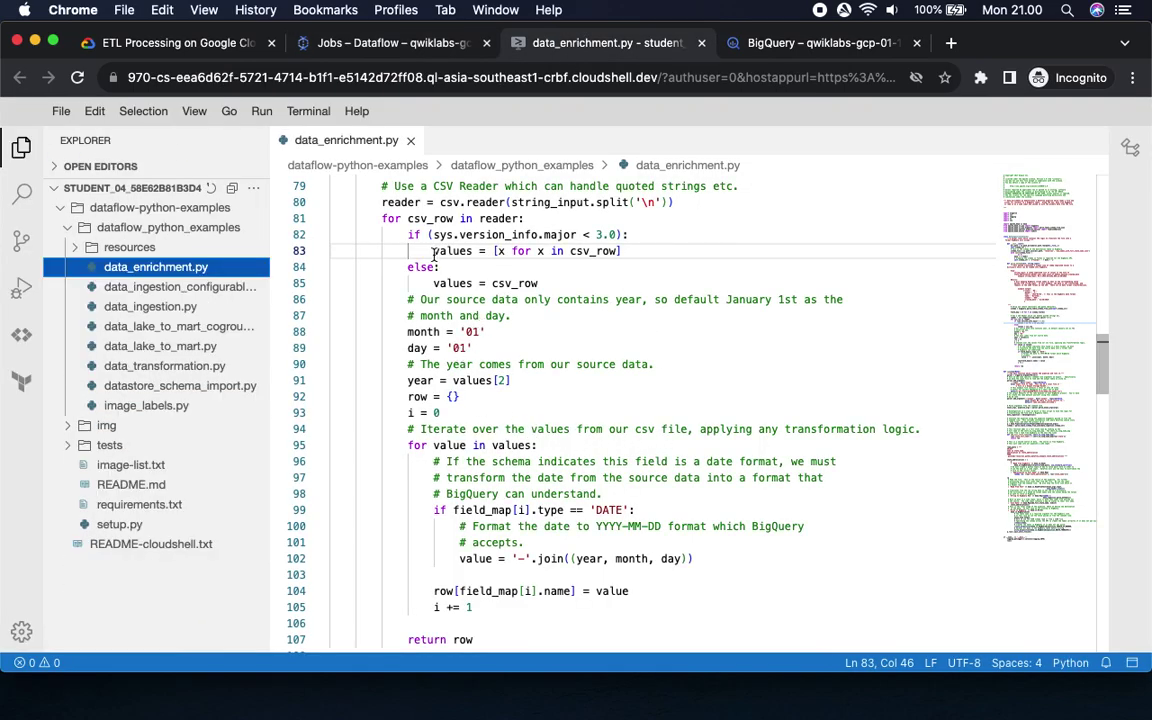
drag(434, 252, 640, 252)
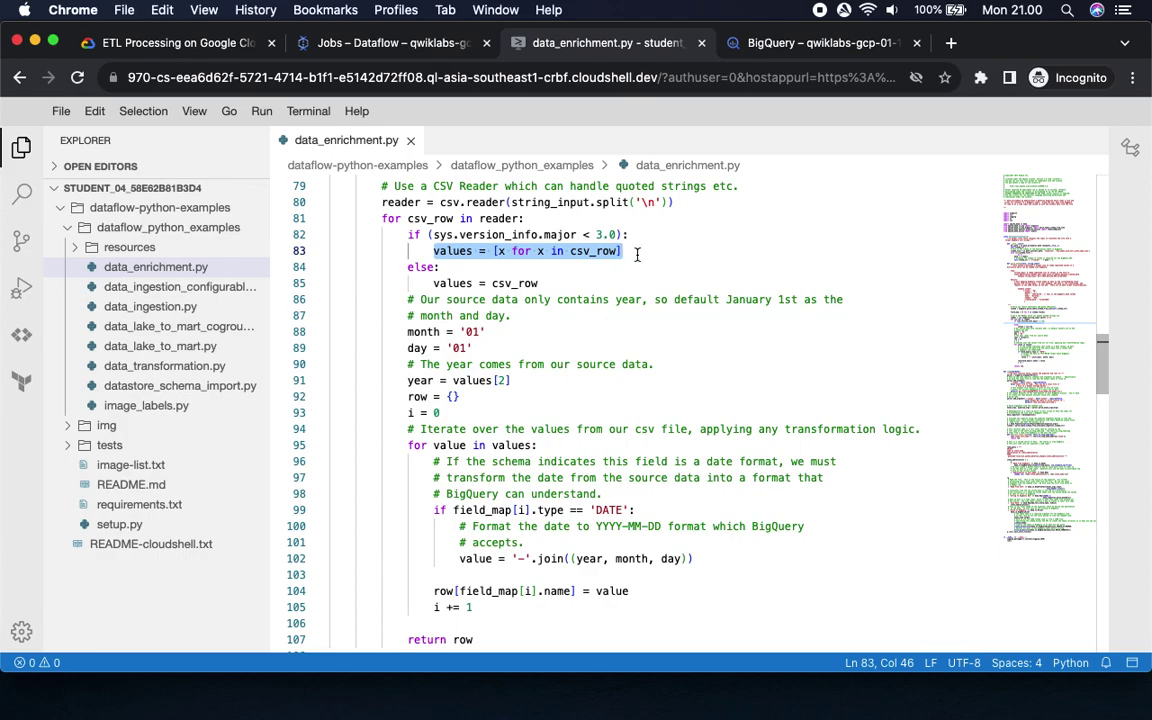
key(super+v)
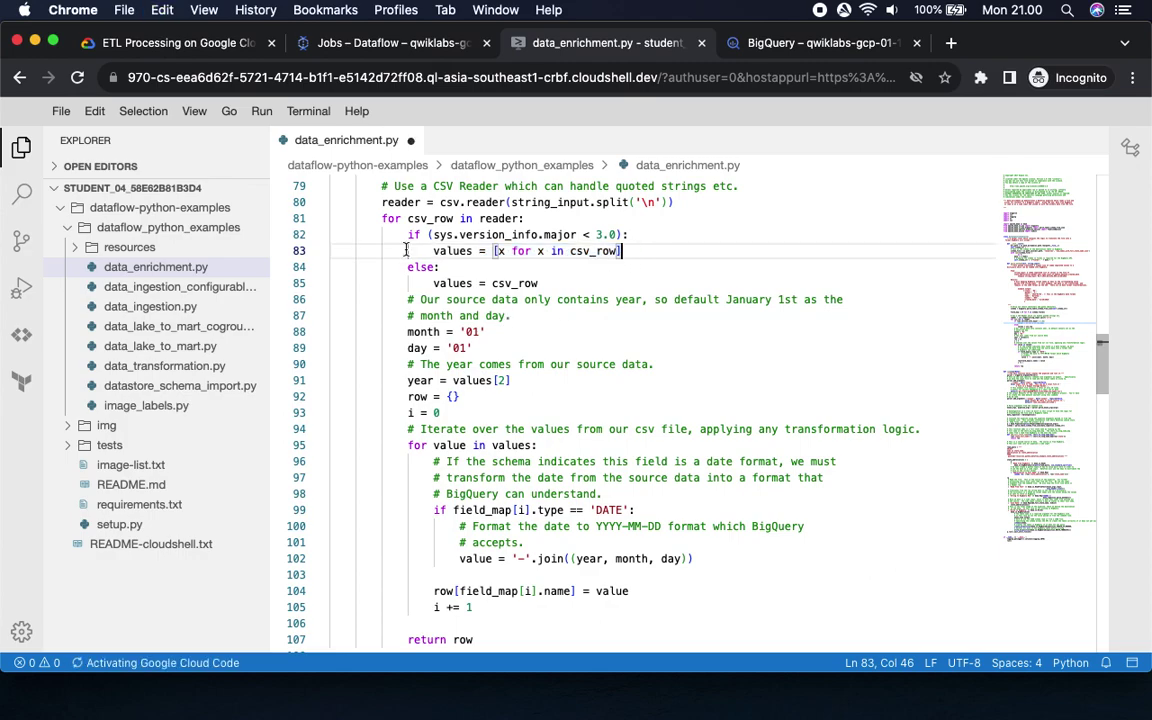
Reread the Task 13 instructions, look ahead to Task 14, and compare line 83 of data_enrichment.py with the required code.
click(180, 43)
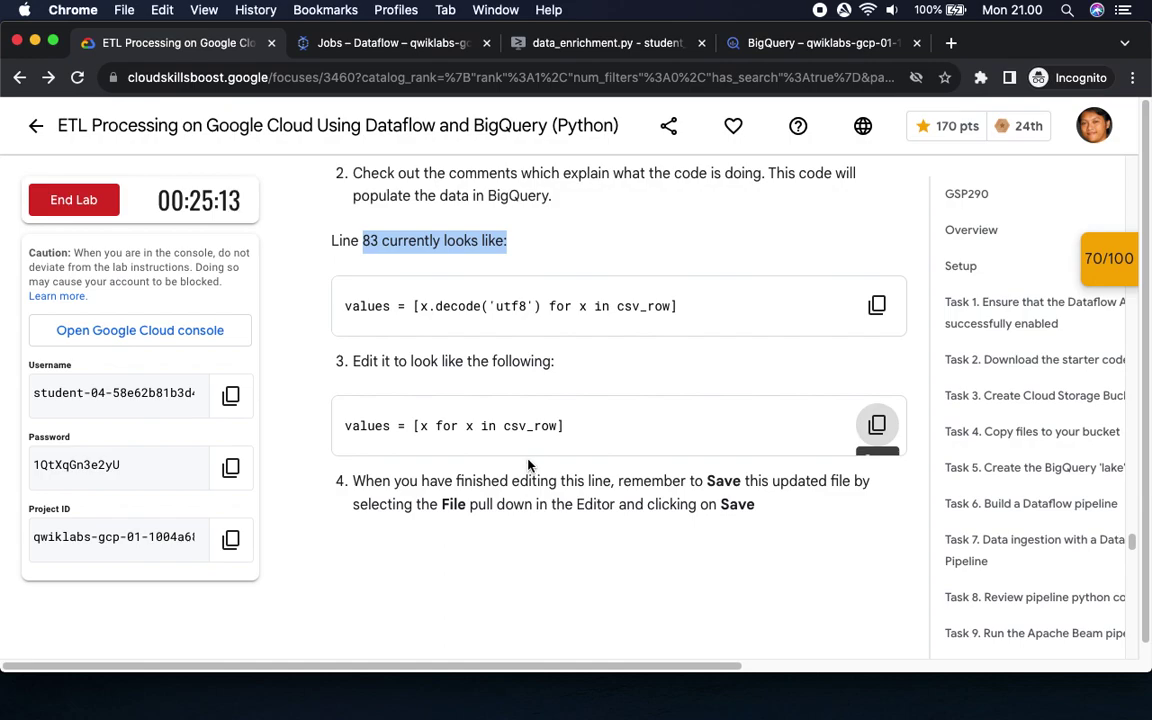
scroll(528, 465, up, 2)
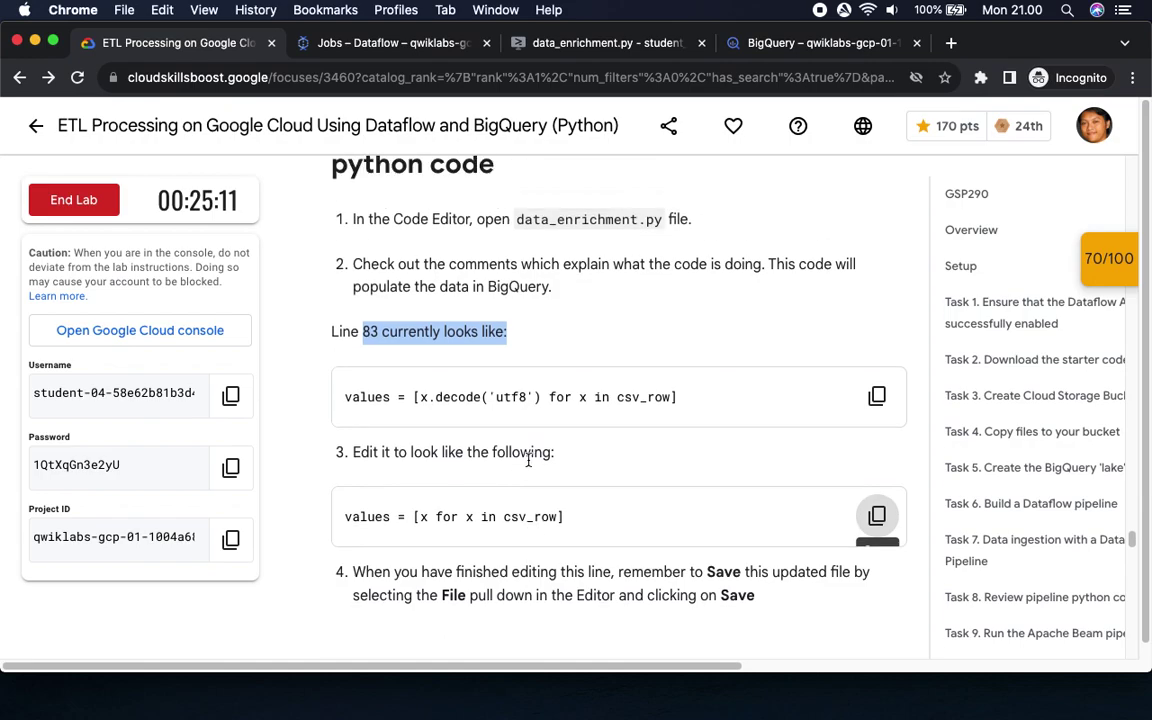
scroll(528, 460, up, 9)
scroll(528, 465, down, 10)
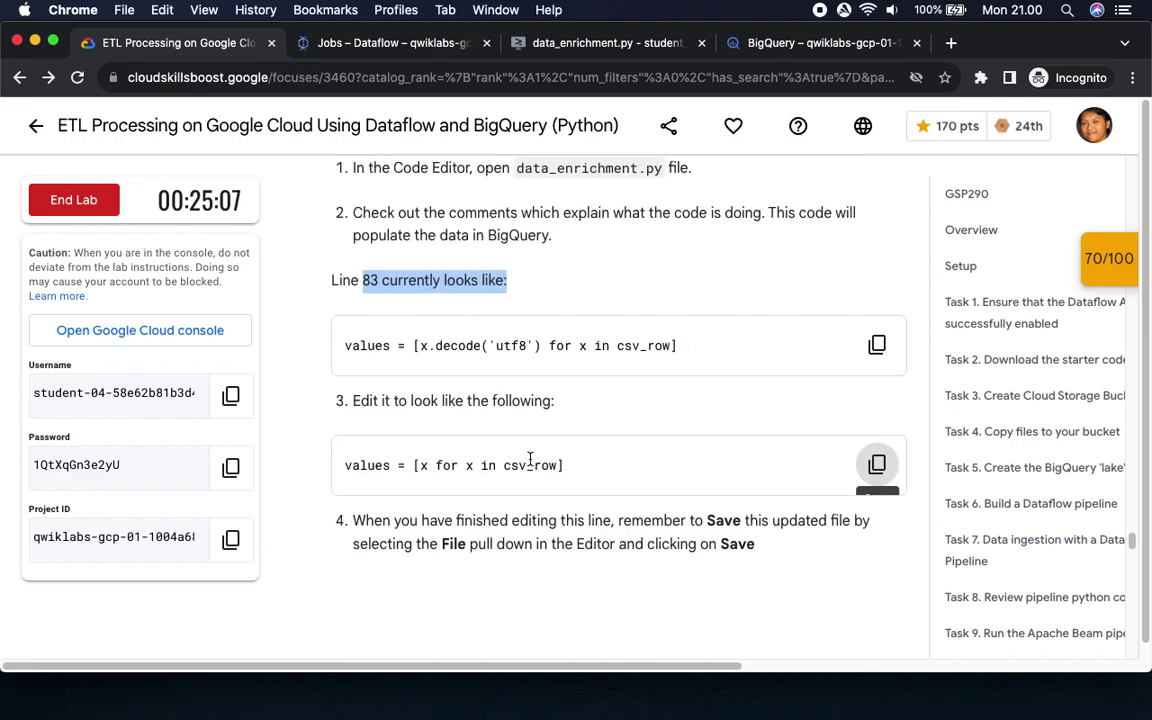
scroll(530, 458, down, 5)
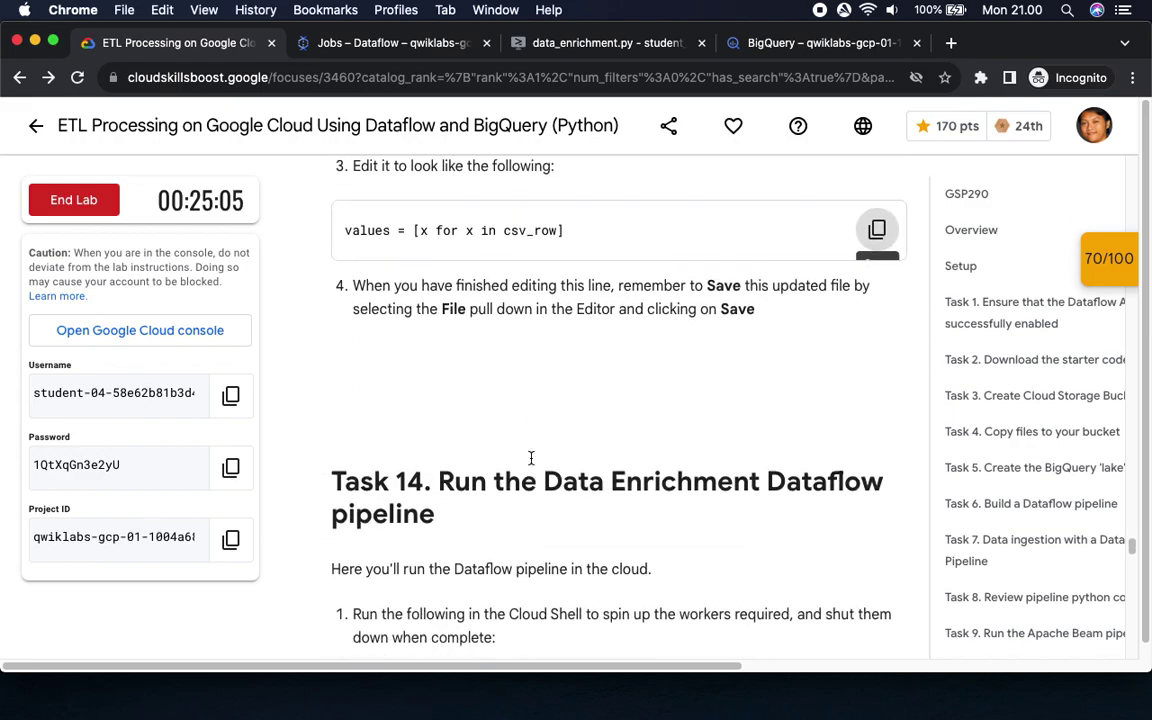
scroll(531, 458, up, 5)
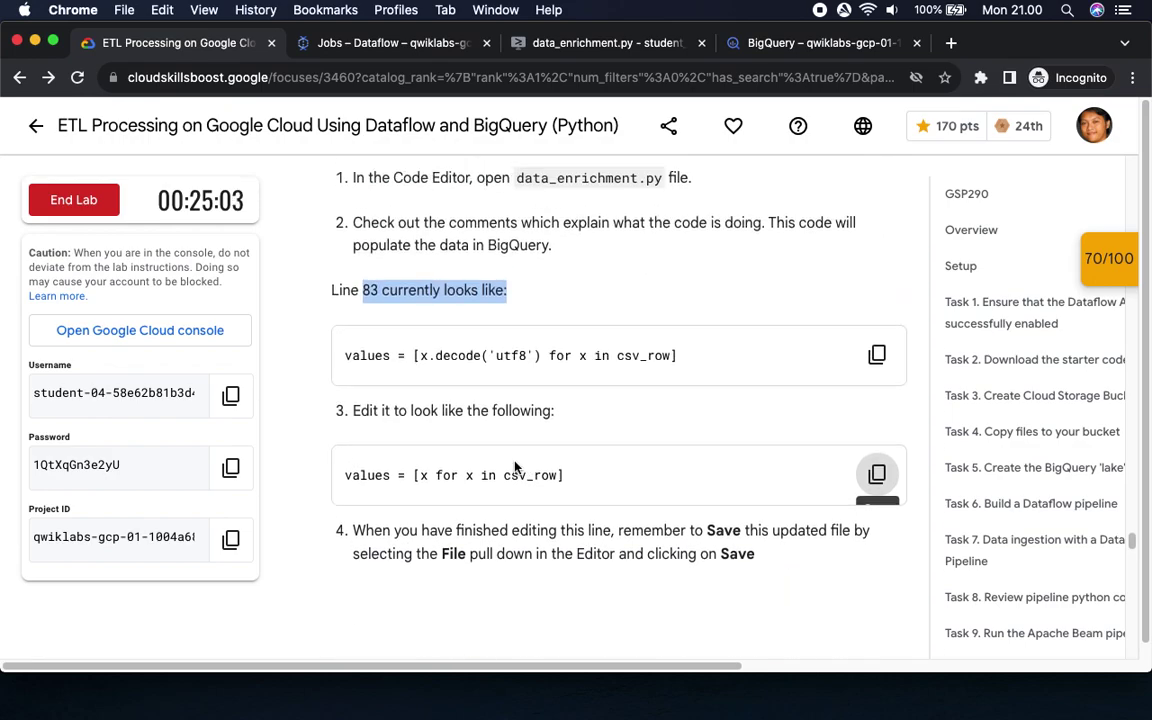
click(582, 43)
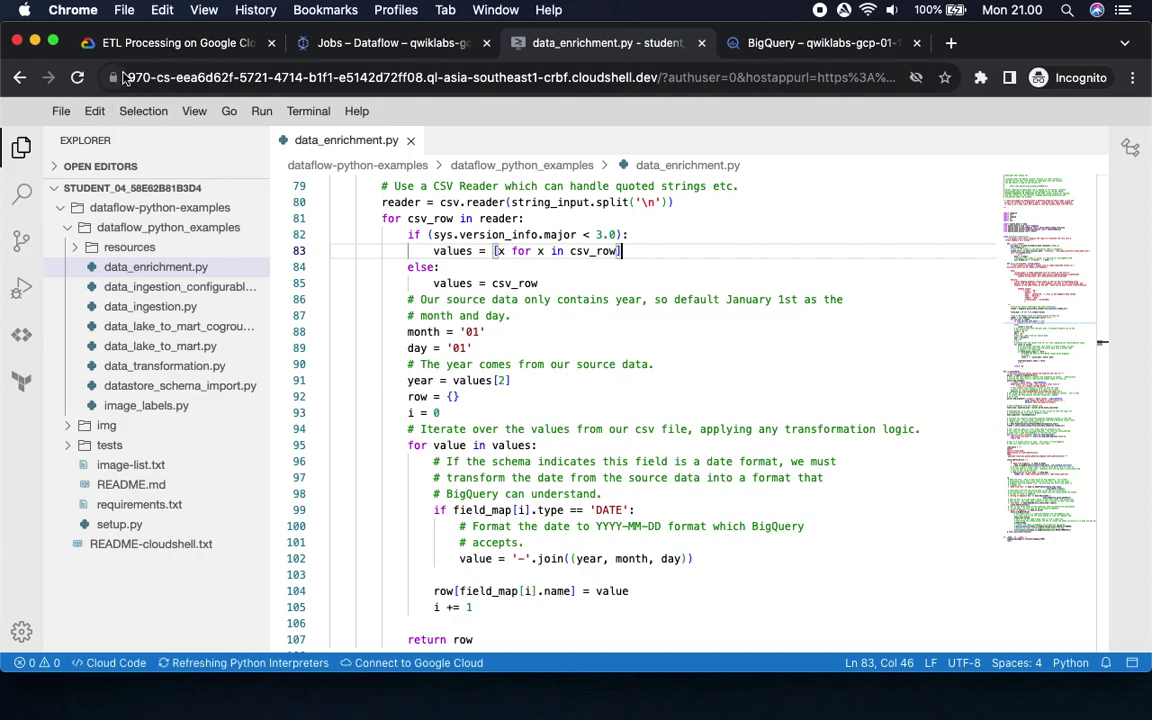
click(150, 45)
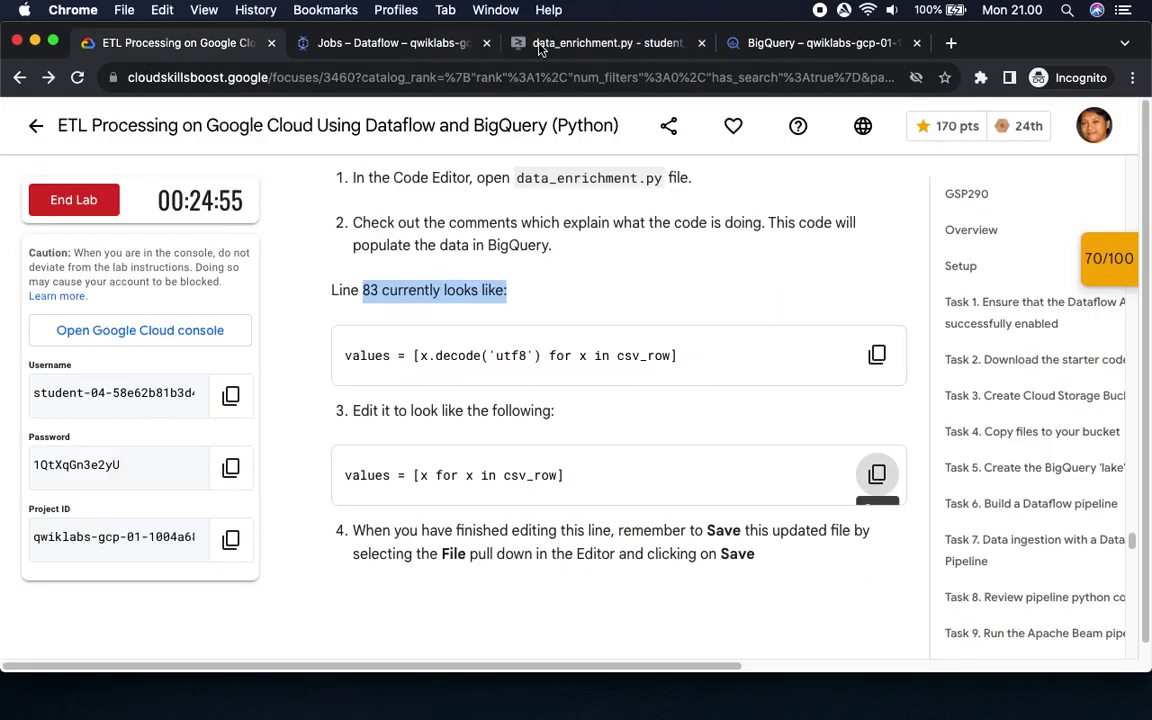
Save the edited data_enrichment.py file in the code editor.
click(575, 43)
click(61, 116)
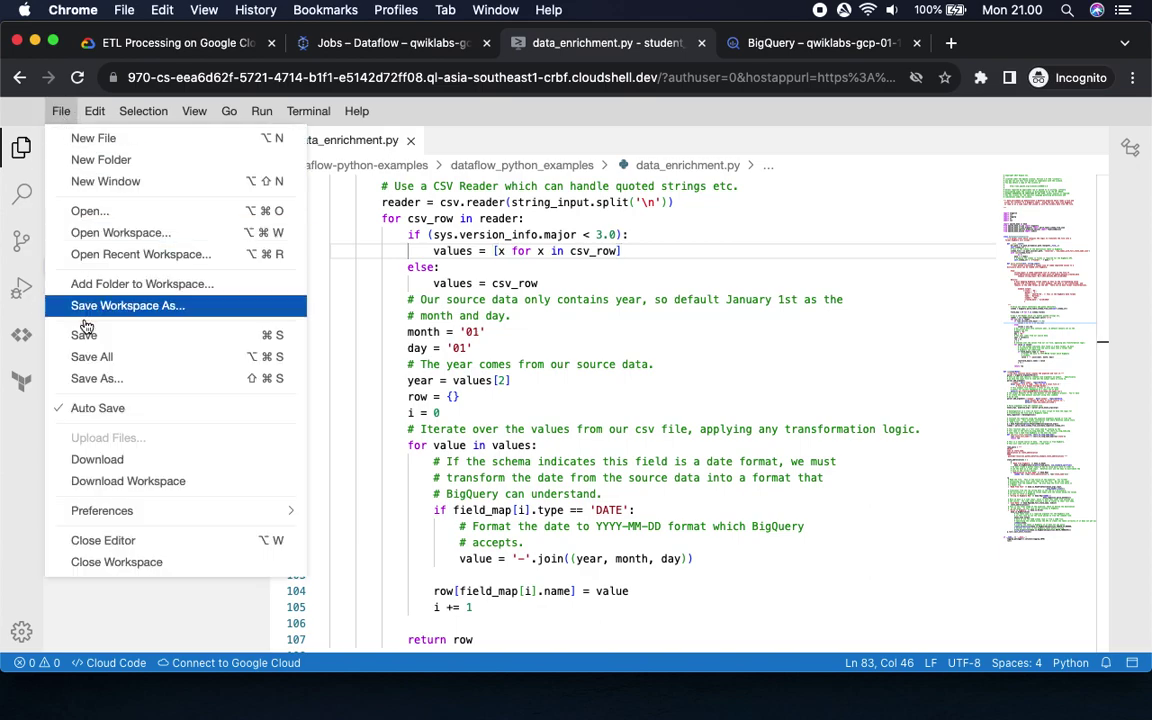
click(85, 334)
Run the Task 14 data_enrichment.py command in the Cloud Shell terminal with DataflowRunner, region us-east4, machine type e2-standard-2 and head_usa_names.csv as input.
click(162, 51)
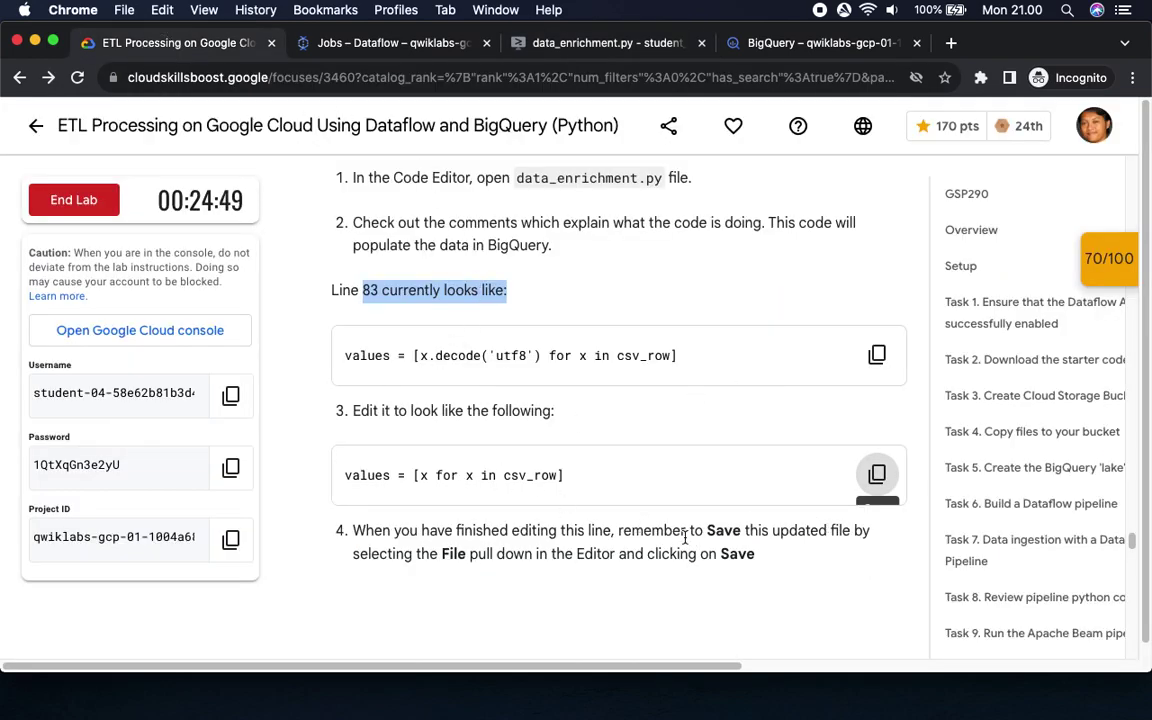
scroll(756, 609, down, 10)
click(880, 377)
click(384, 50)
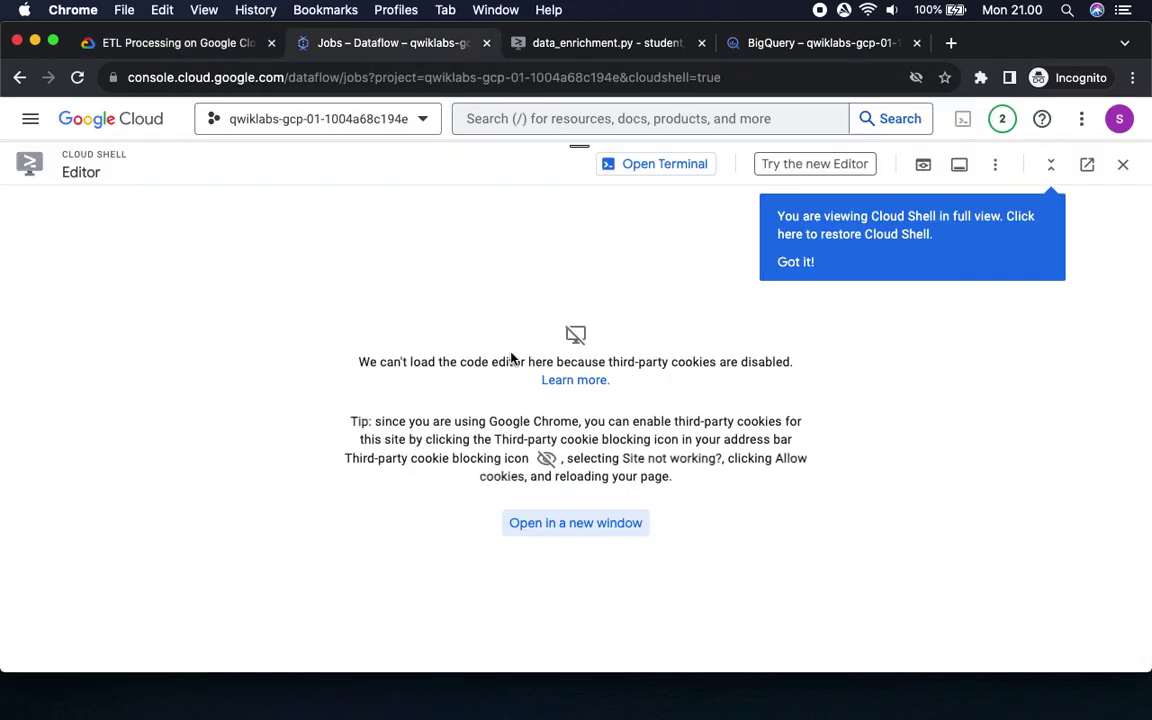
click(660, 164)
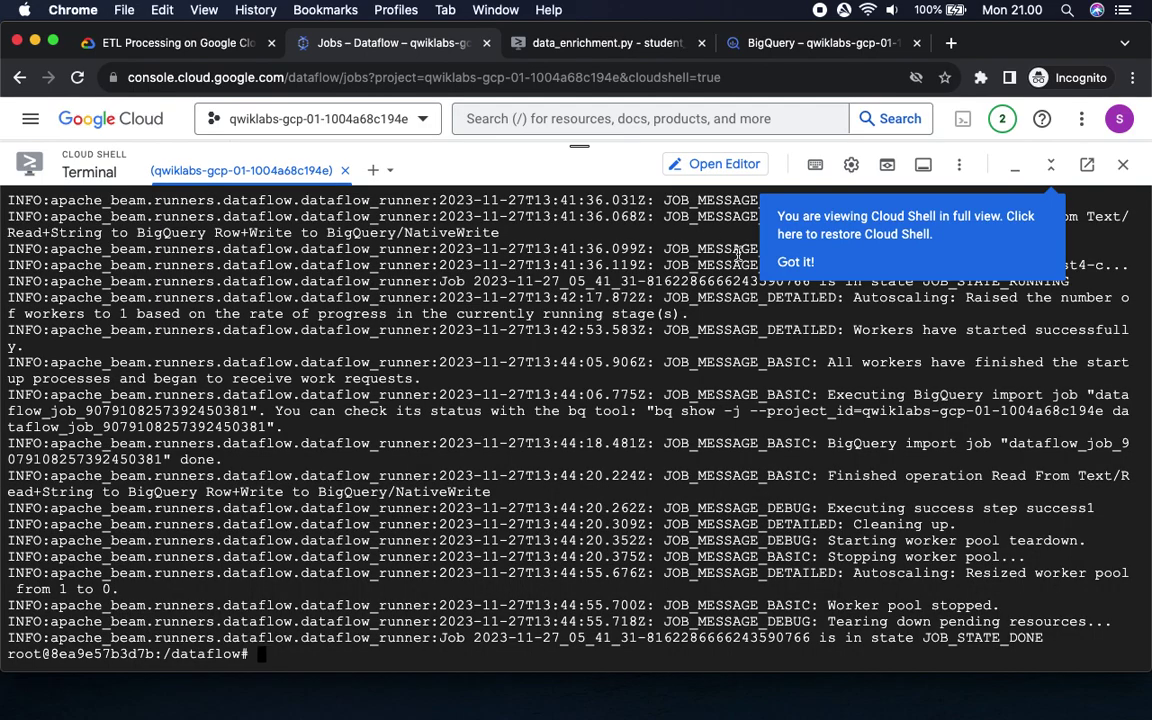
click(796, 261)
click(359, 654)
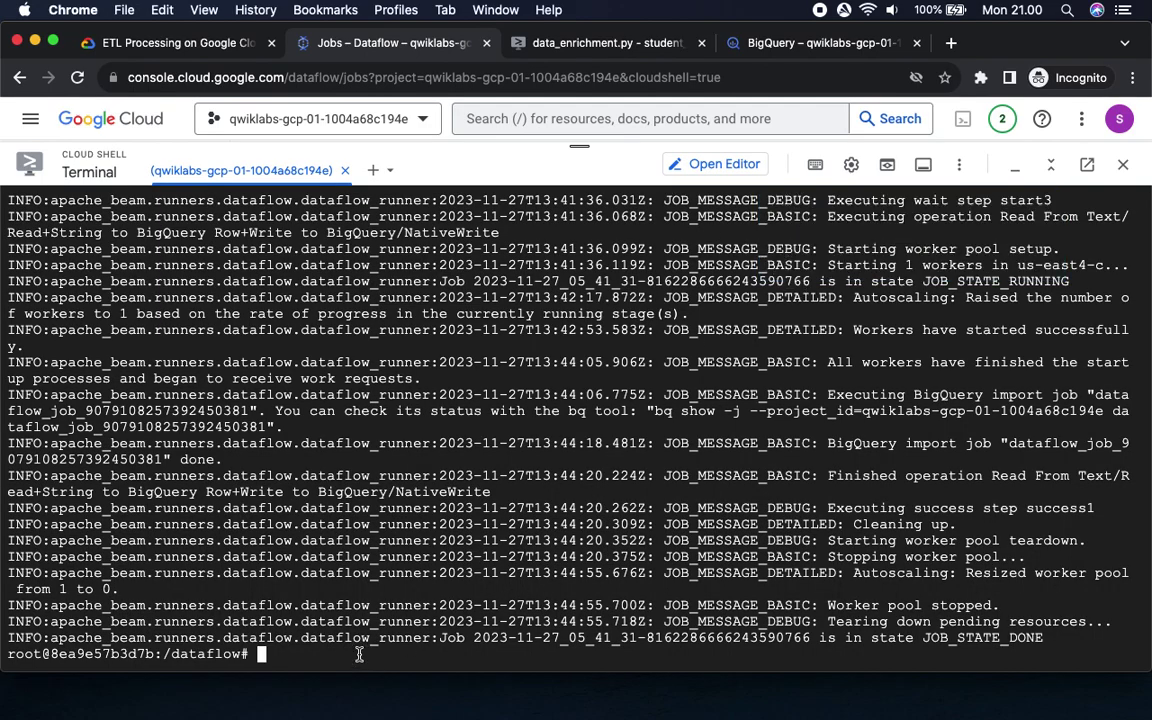
key(super+v)
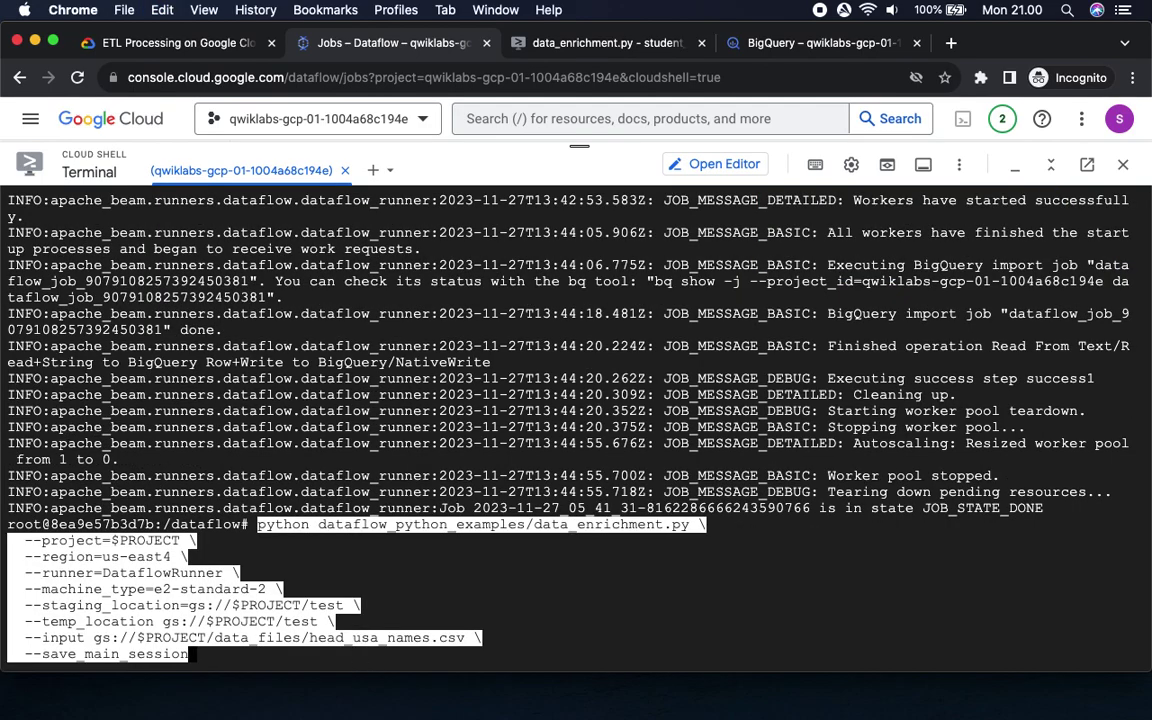
key(Return)
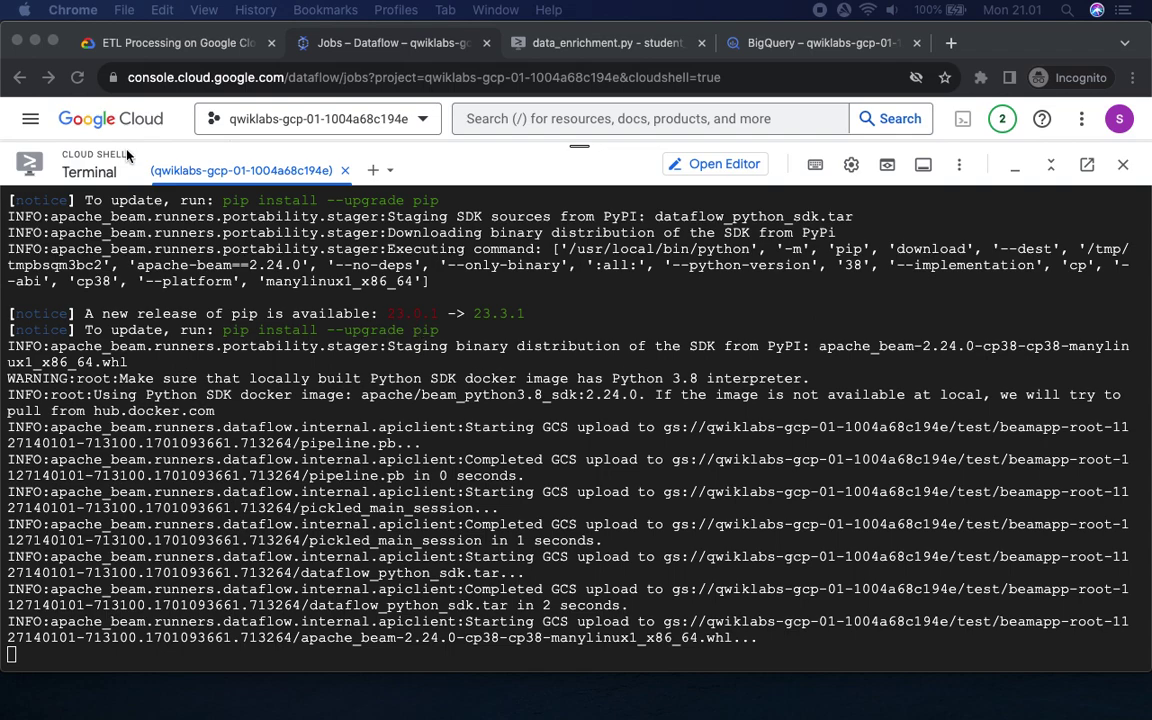
Read the Task 14 follow-up steps, shrink the Cloud Shell terminal, and refresh the Dataflow jobs list to check the enrichment job.
click(147, 45)
scroll(503, 332, down, 5)
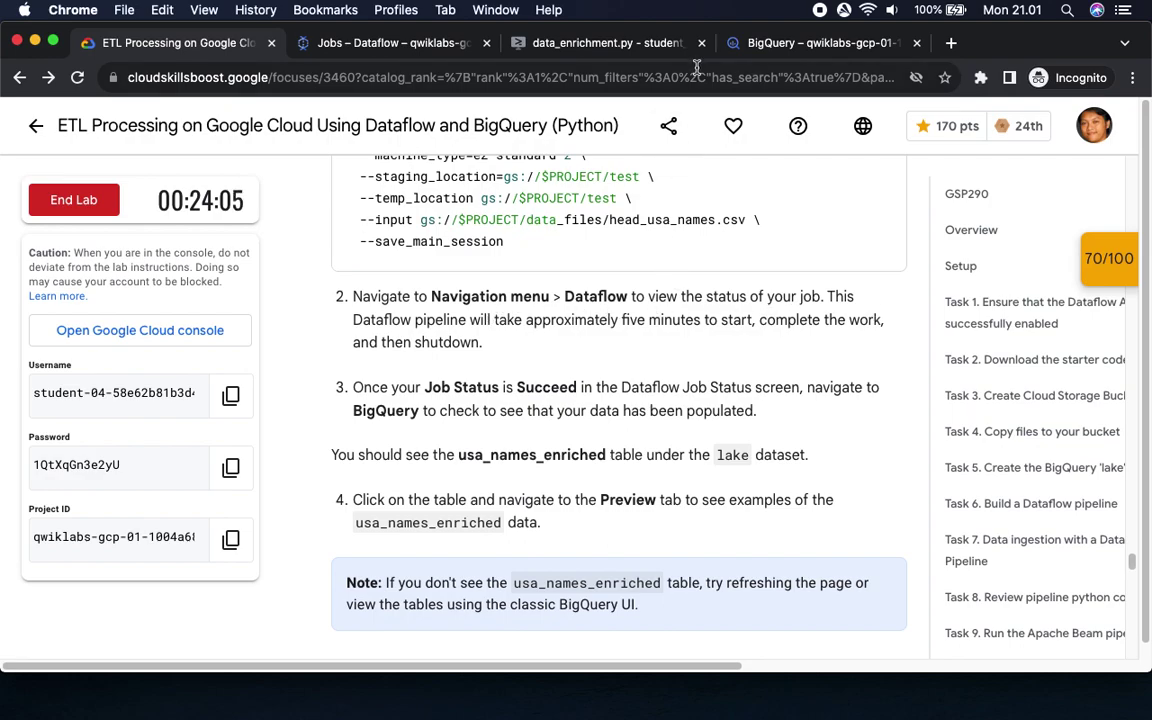
click(362, 44)
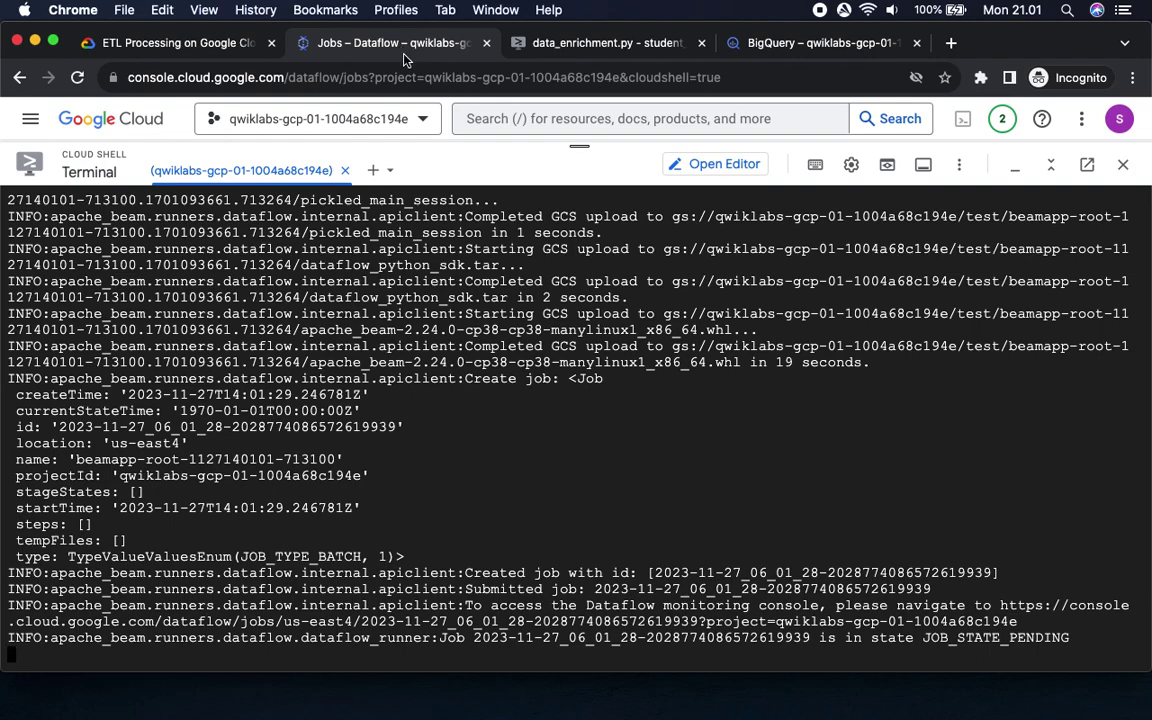
drag(586, 148, 580, 522)
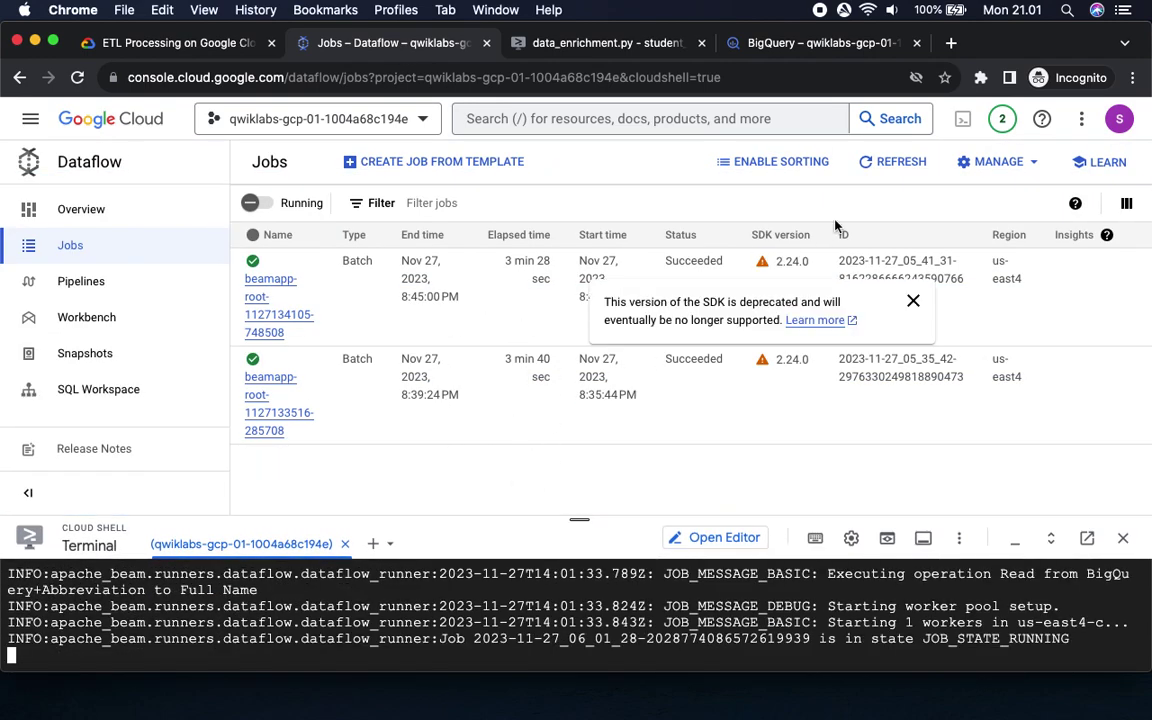
click(900, 164)
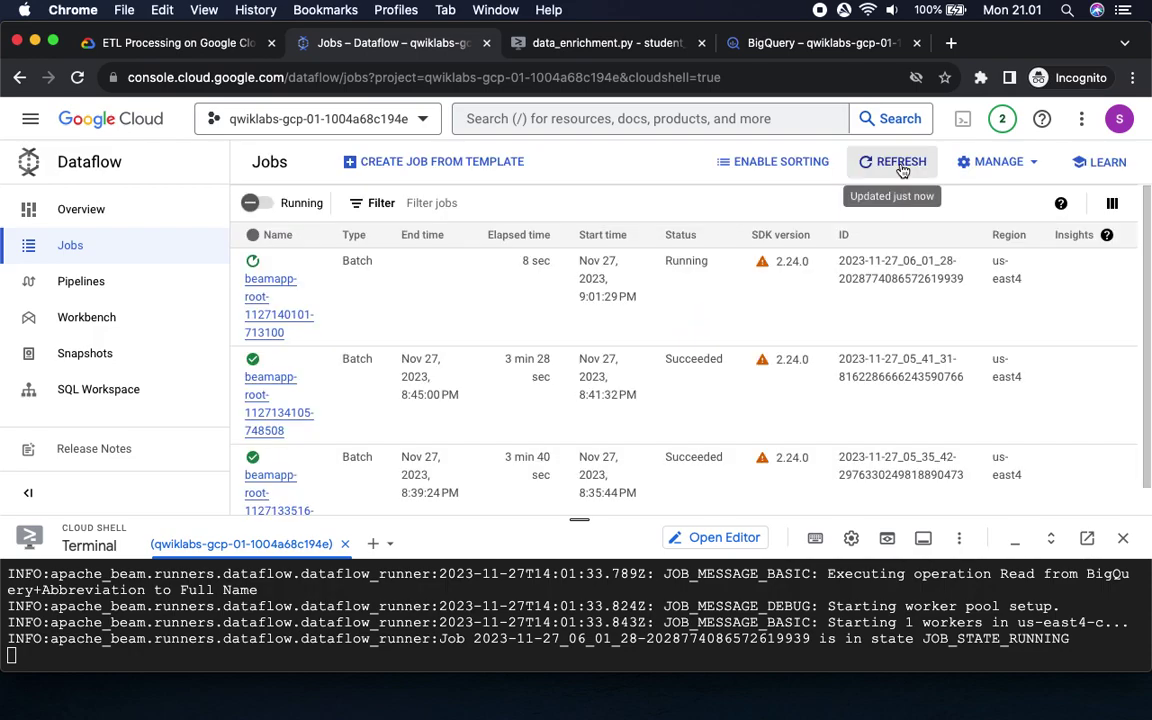
Reread the job status required by Task 14 and look again at the enrichment job's status in Dataflow.
click(172, 43)
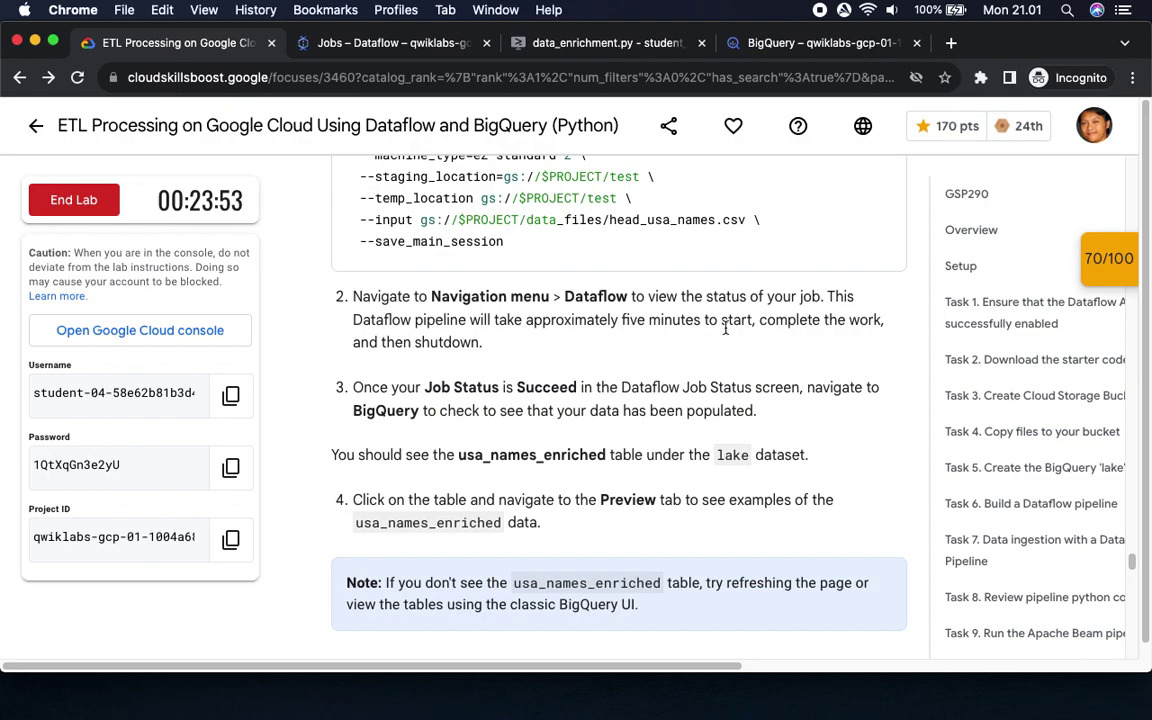
drag(502, 388, 627, 388)
click(608, 43)
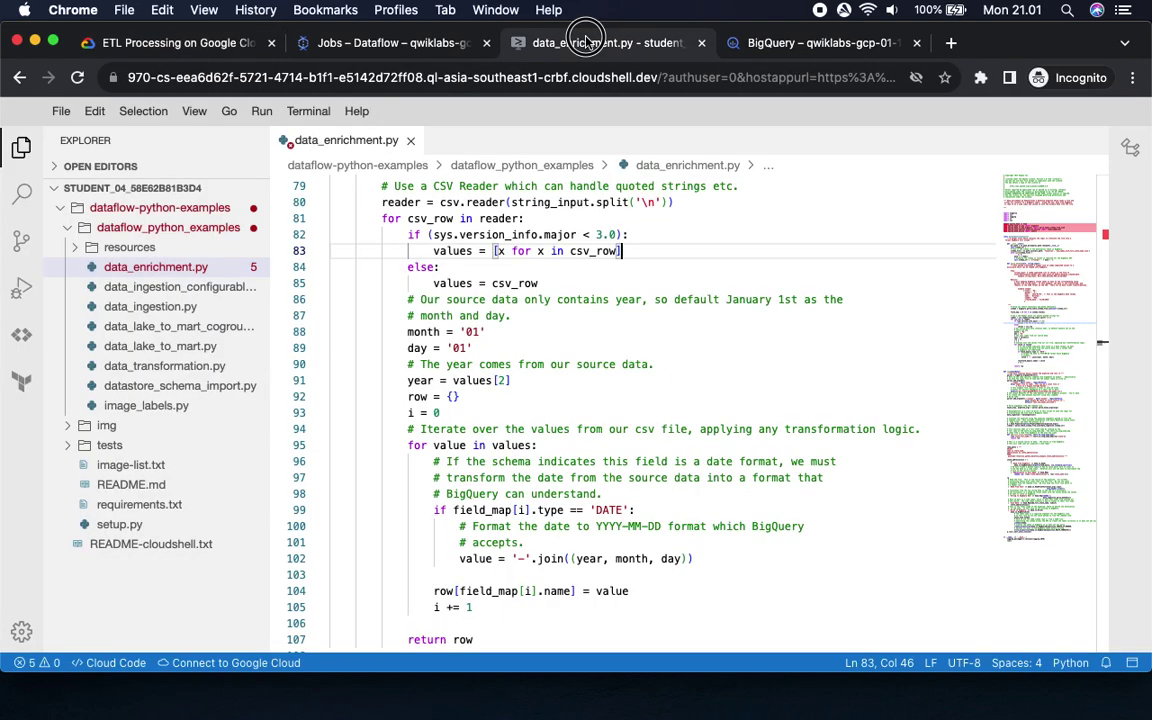
click(410, 43)
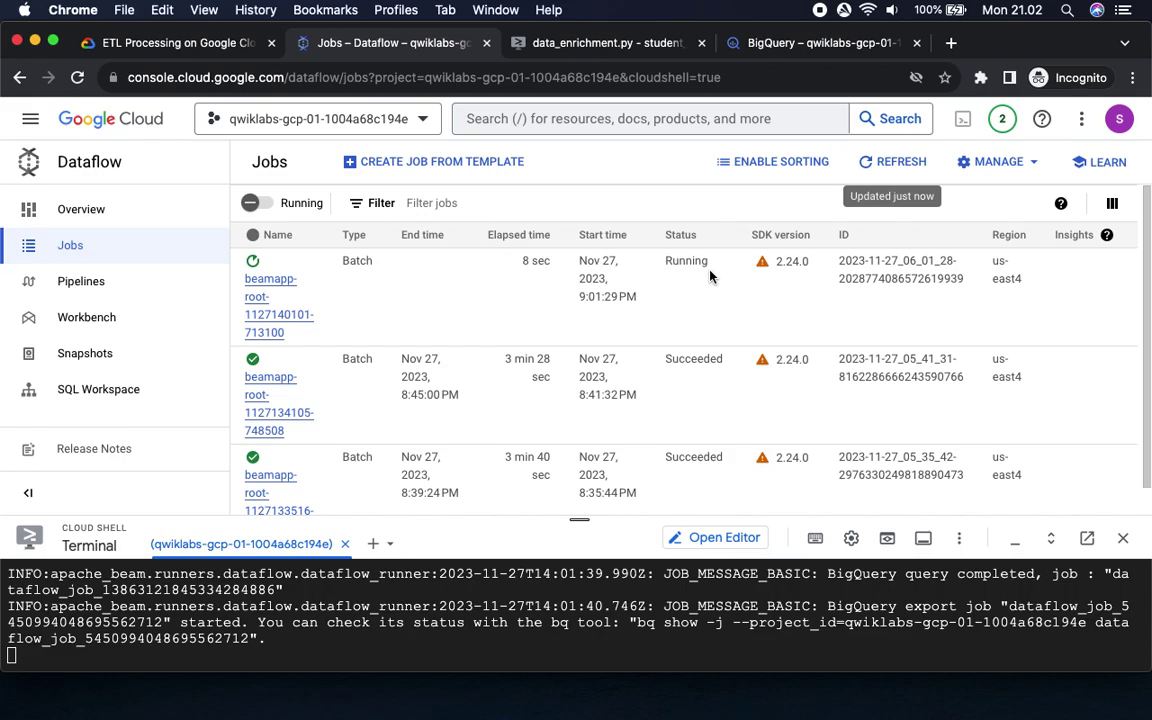
Keep refreshing the Dataflow jobs list to monitor the data enrichment job until it finishes.
click(887, 160)
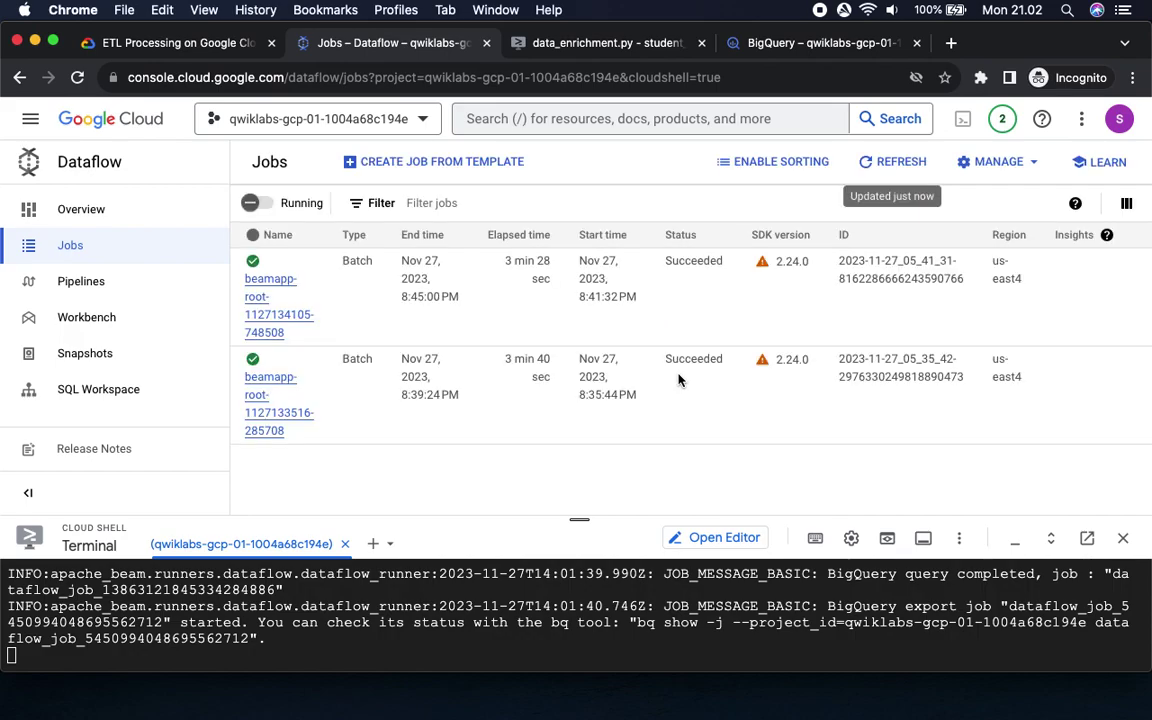
click(901, 166)
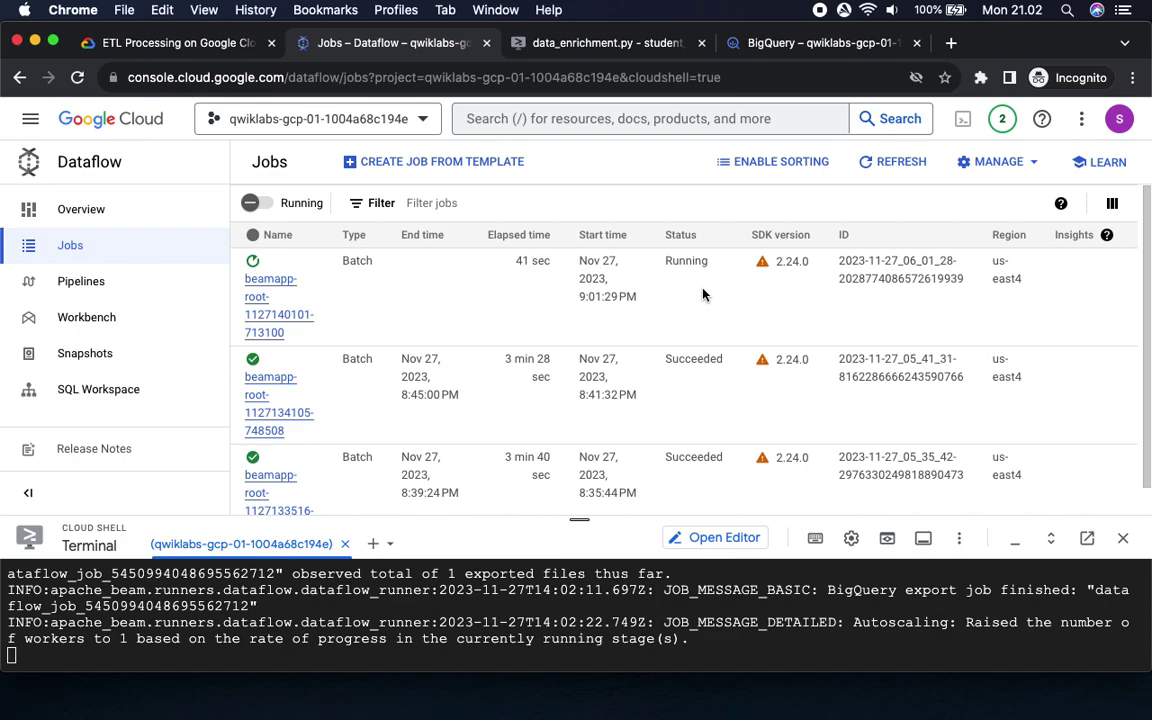
click(876, 166)
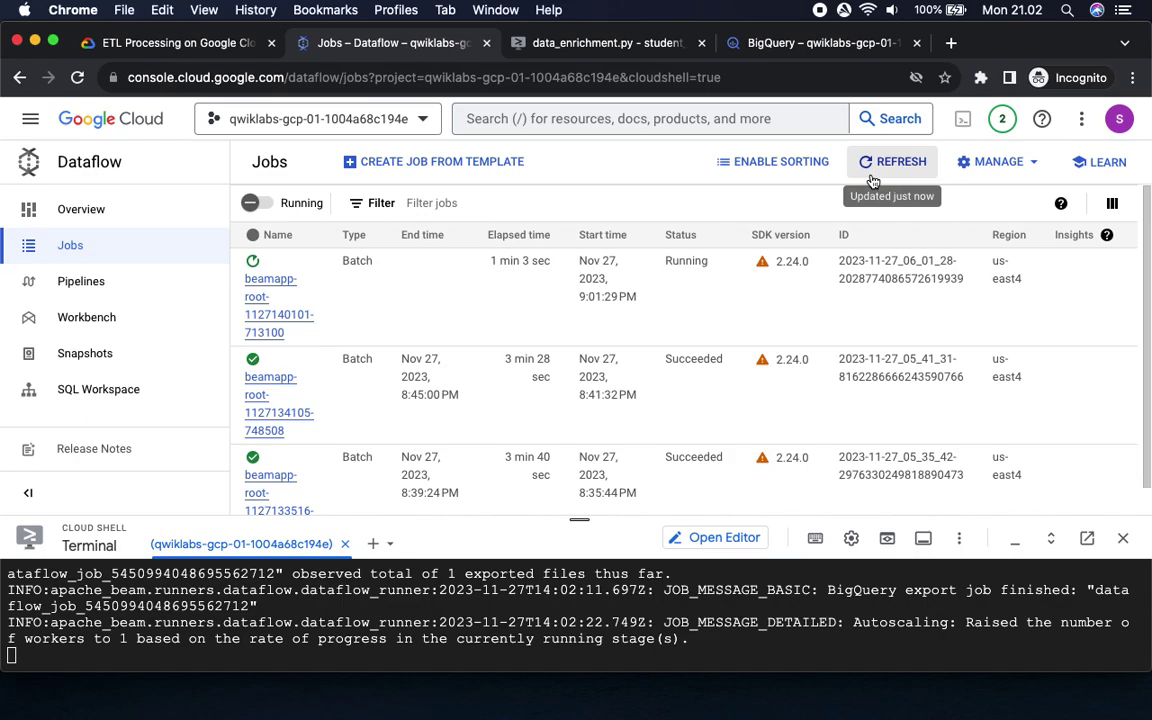
click(871, 179)
click(888, 173)
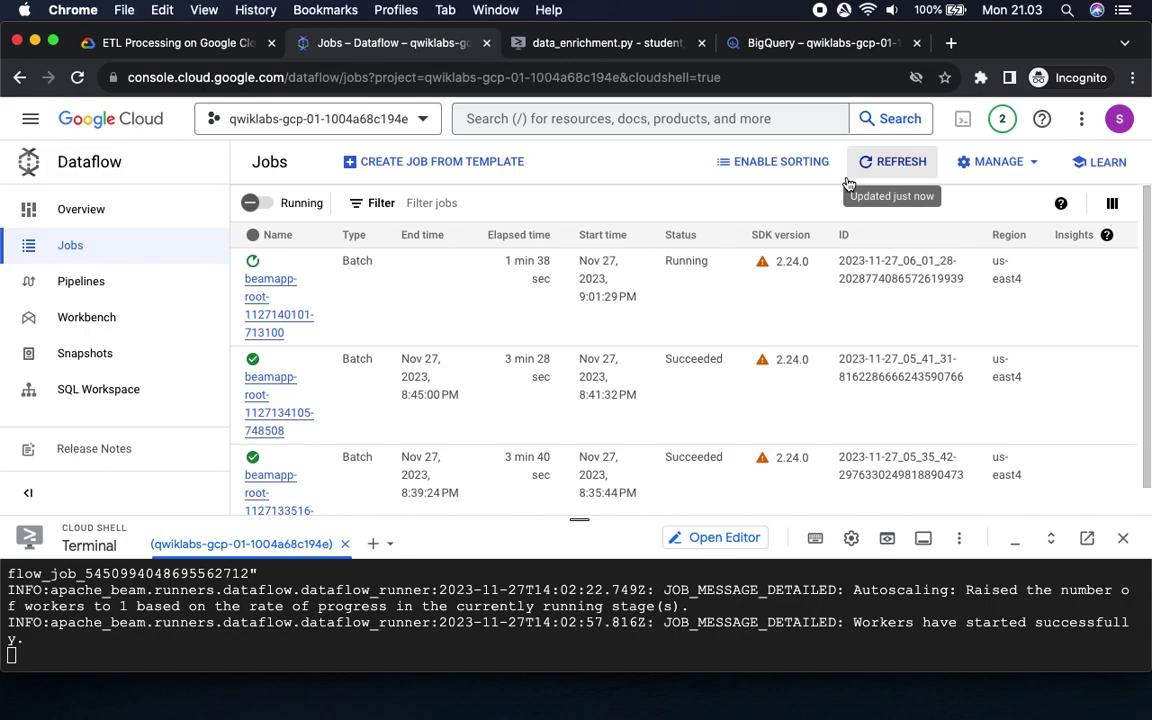
click(901, 172)
click(883, 178)
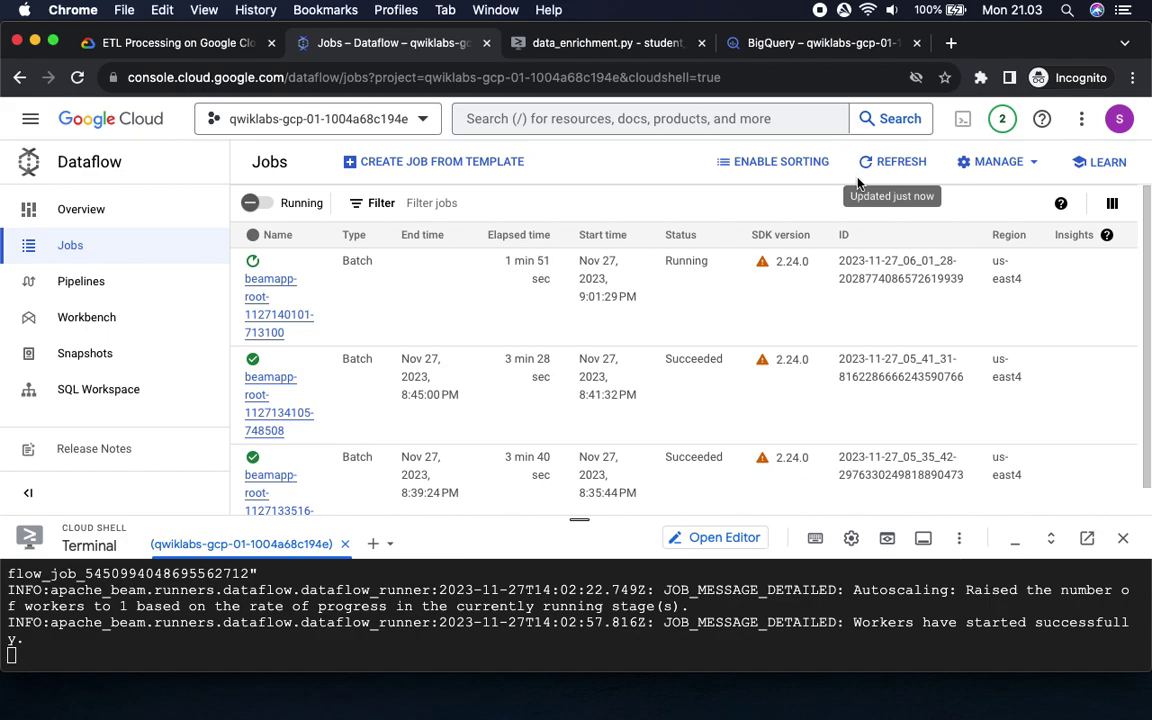
click(905, 168)
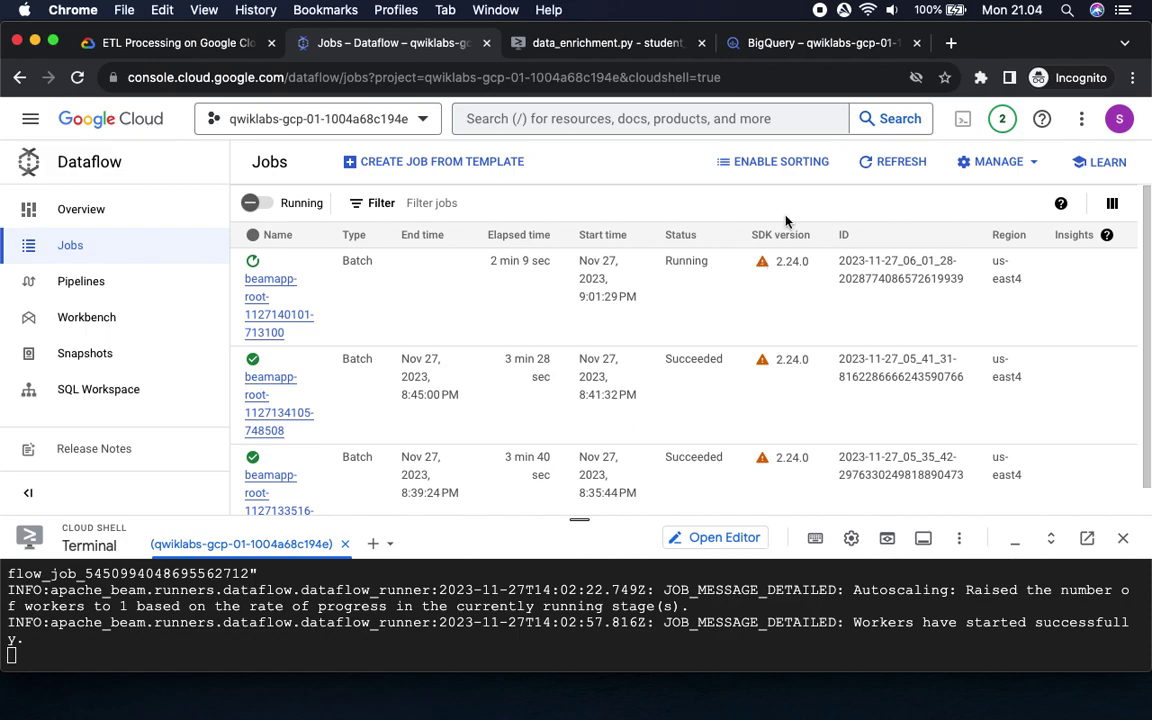
click(890, 168)
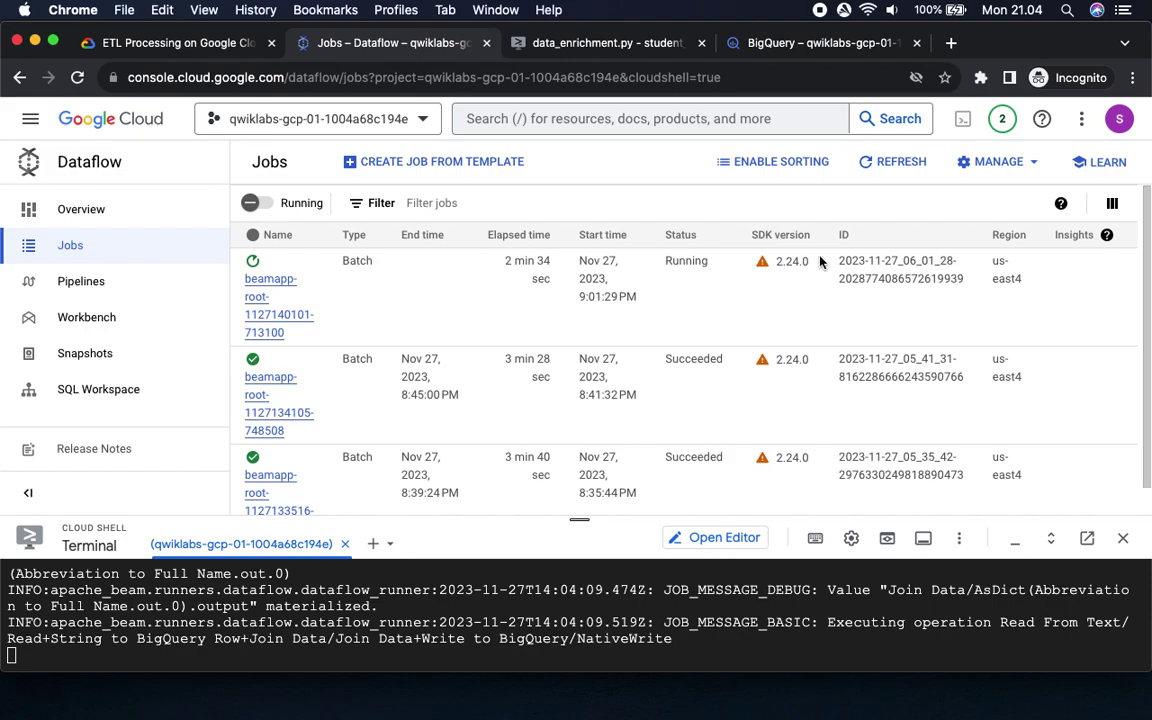
click(893, 164)
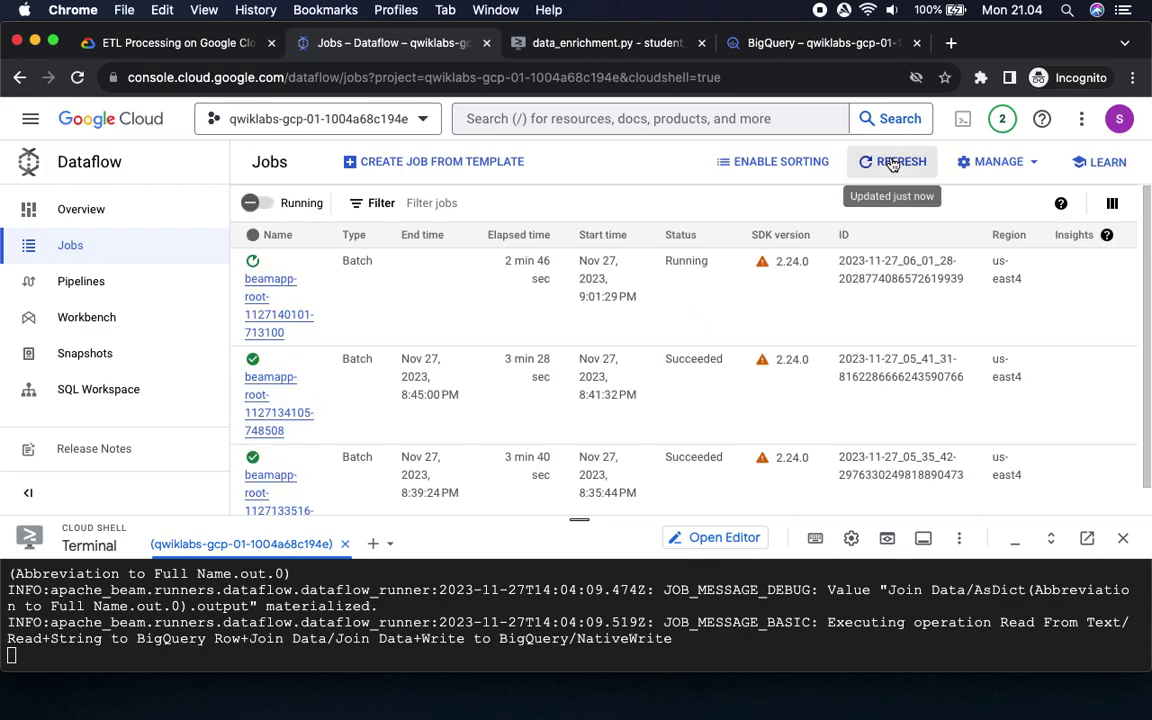
click(893, 164)
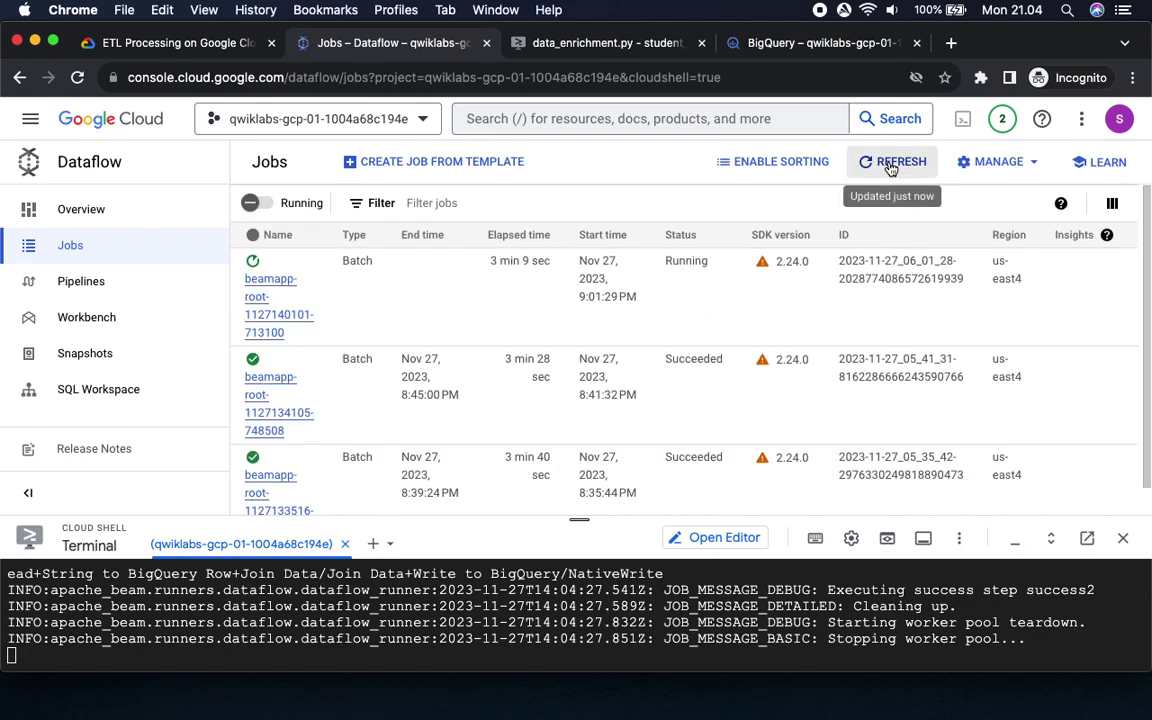
mouse_move(762, 262)
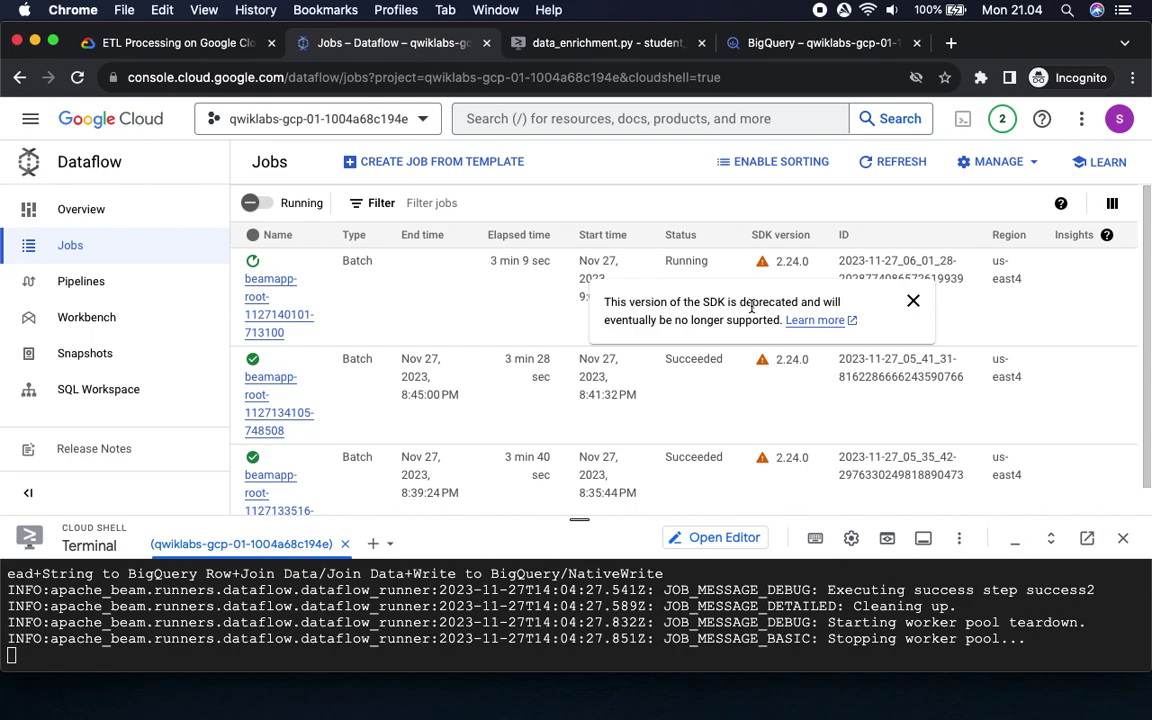
click(903, 168)
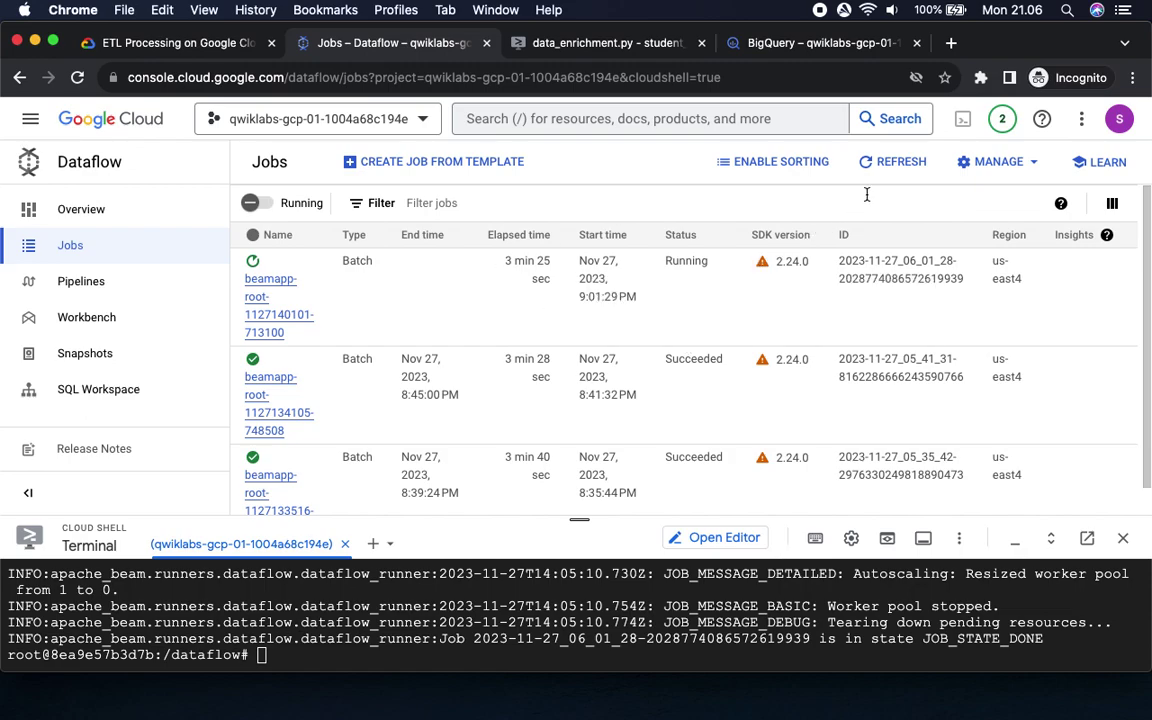
click(900, 162)
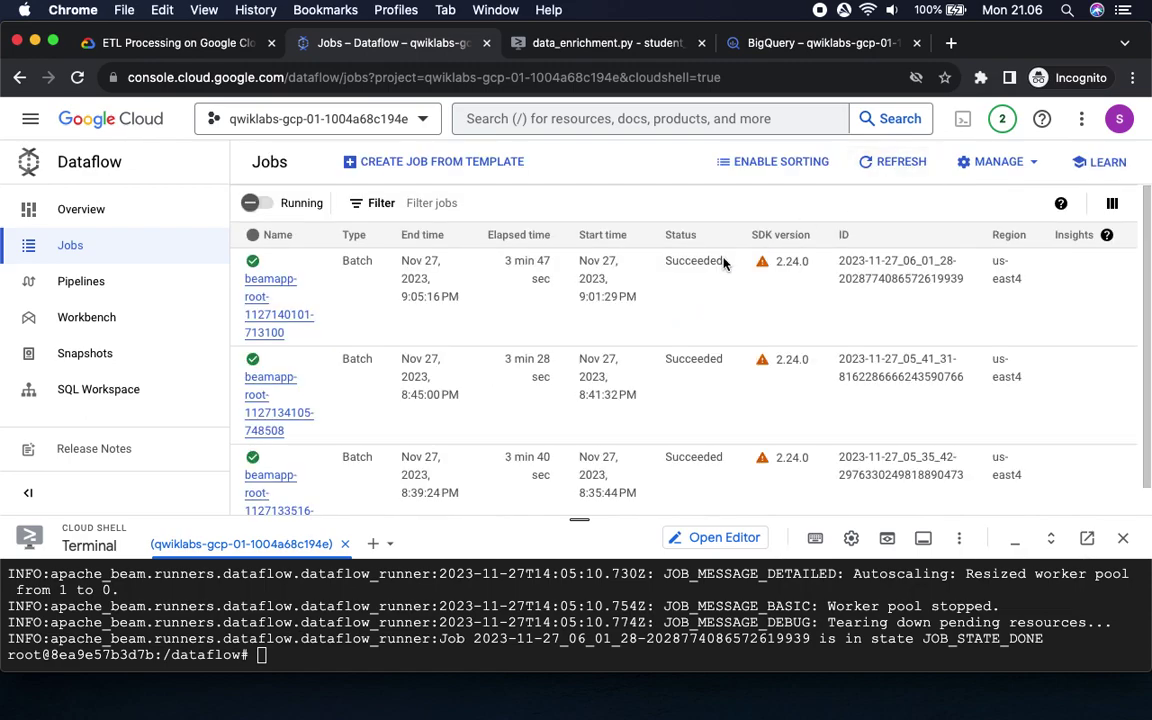
Read which table Task 14 expects in the lake dataset, and reload the BigQuery page to update its resource list.
click(160, 43)
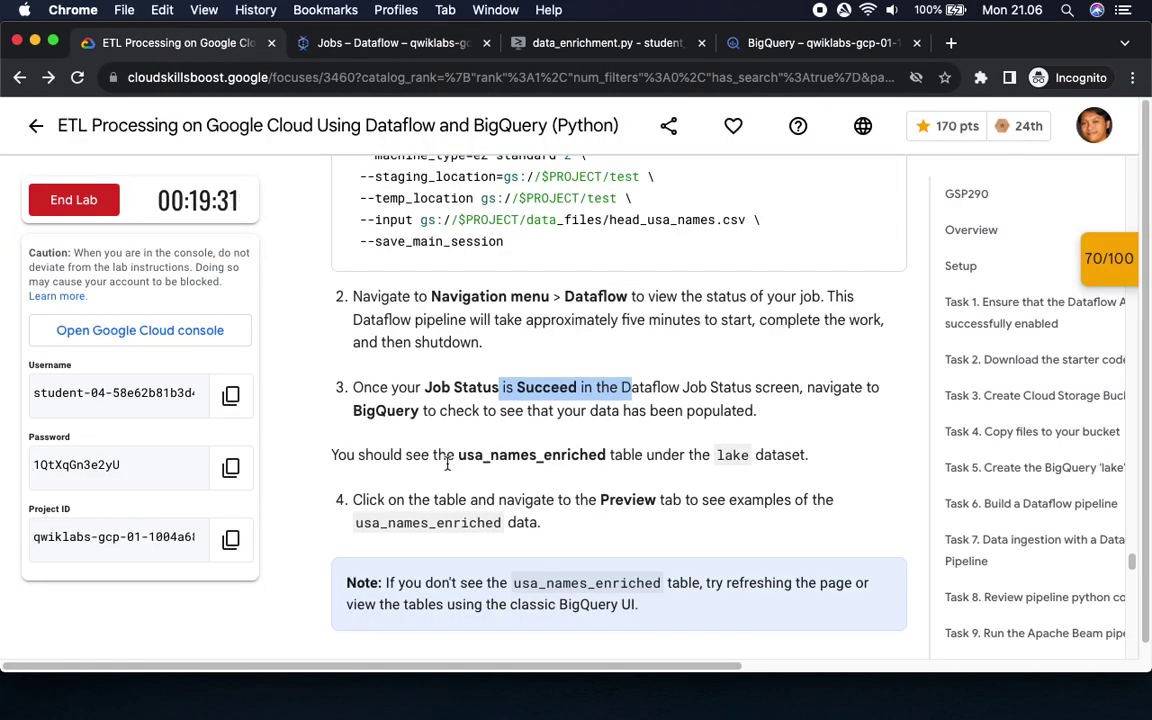
drag(458, 455, 612, 455)
double_click(731, 456)
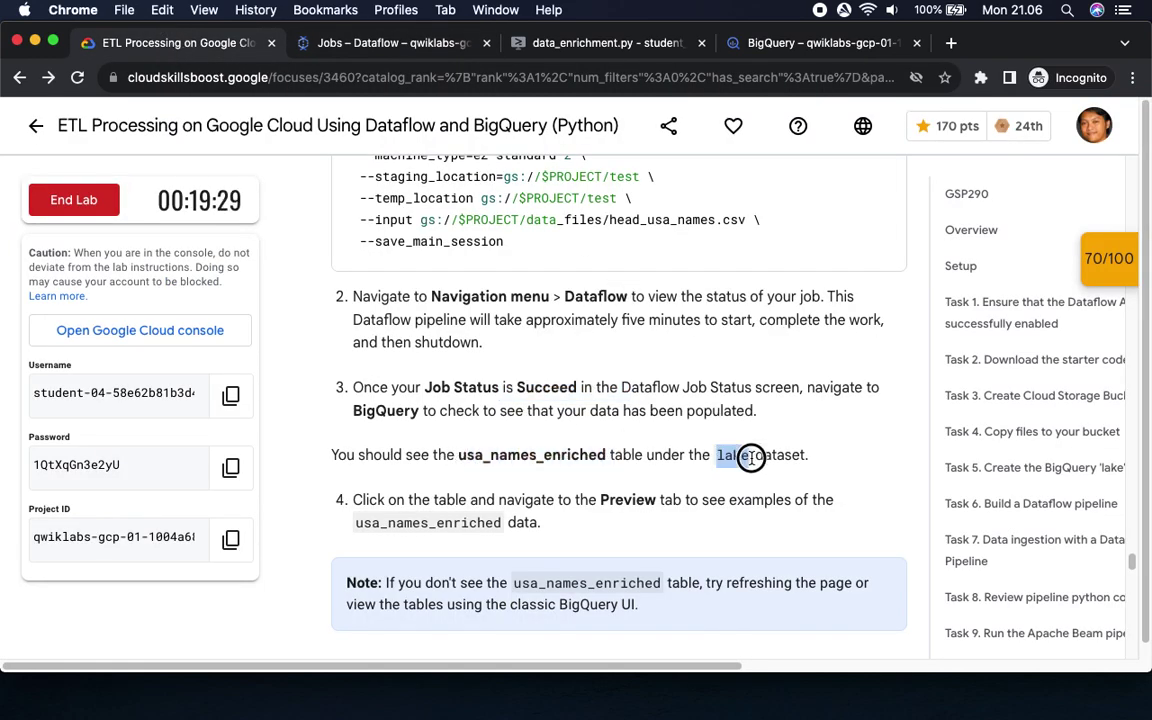
click(388, 45)
click(520, 43)
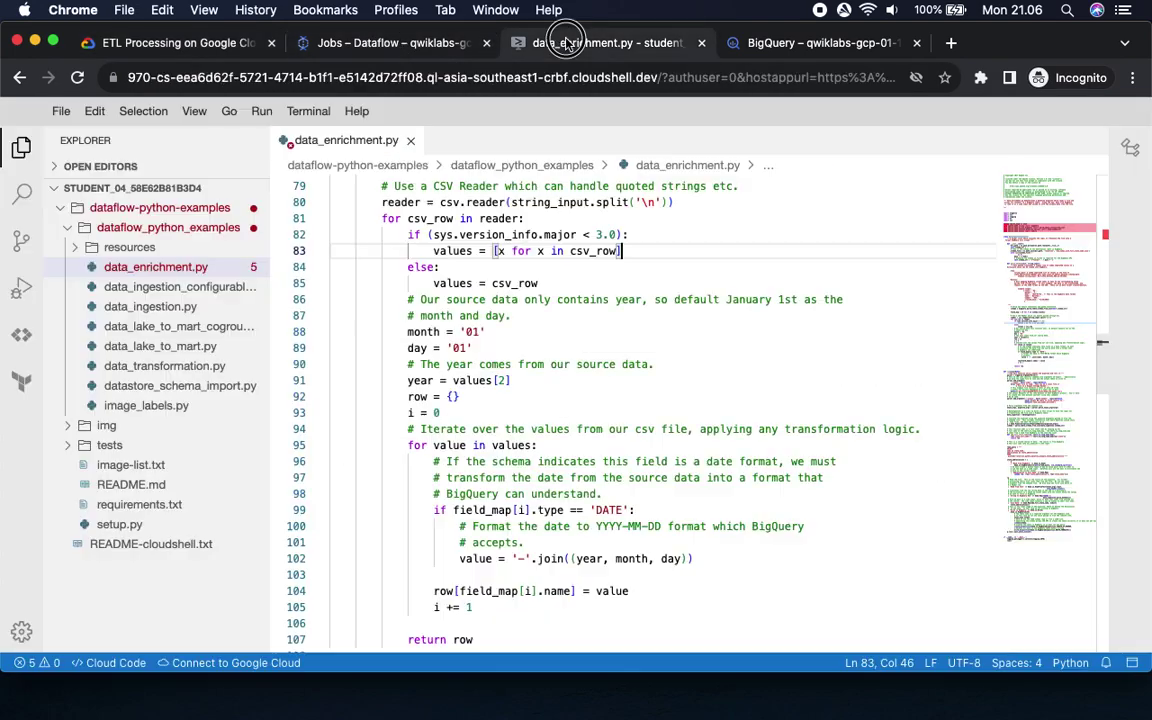
click(765, 43)
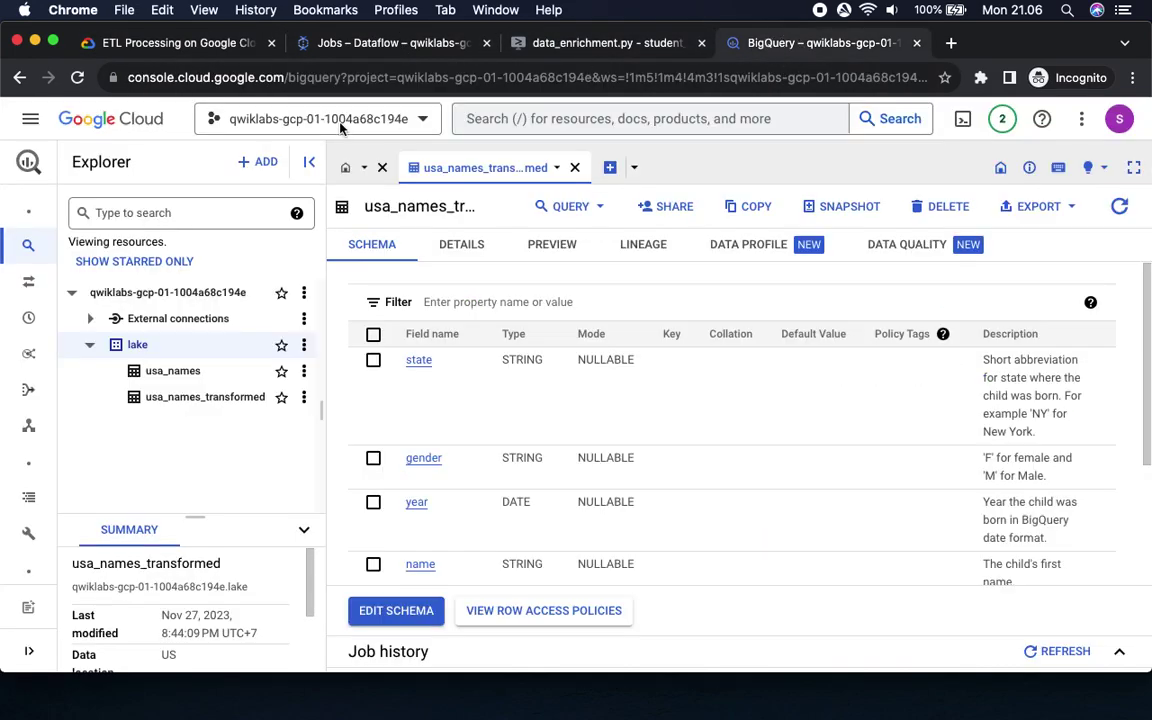
click(77, 77)
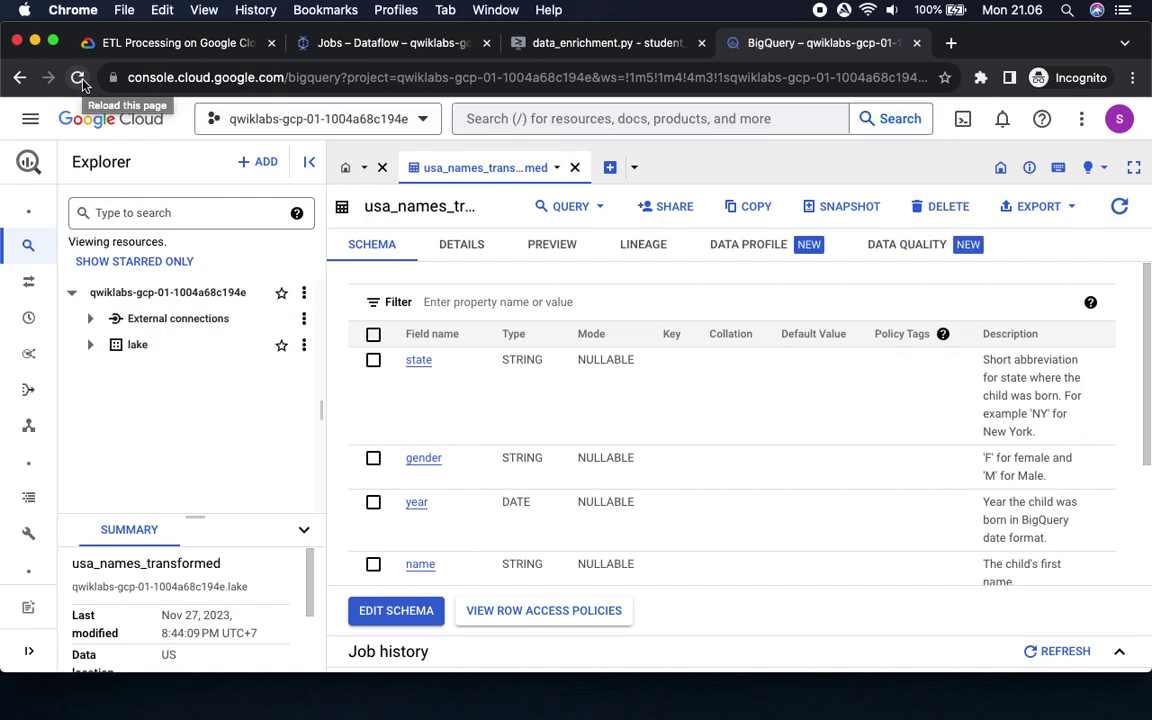
Run the lab's progress check for the Build a Data Enrichment Dataflow Pipeline task.
click(145, 43)
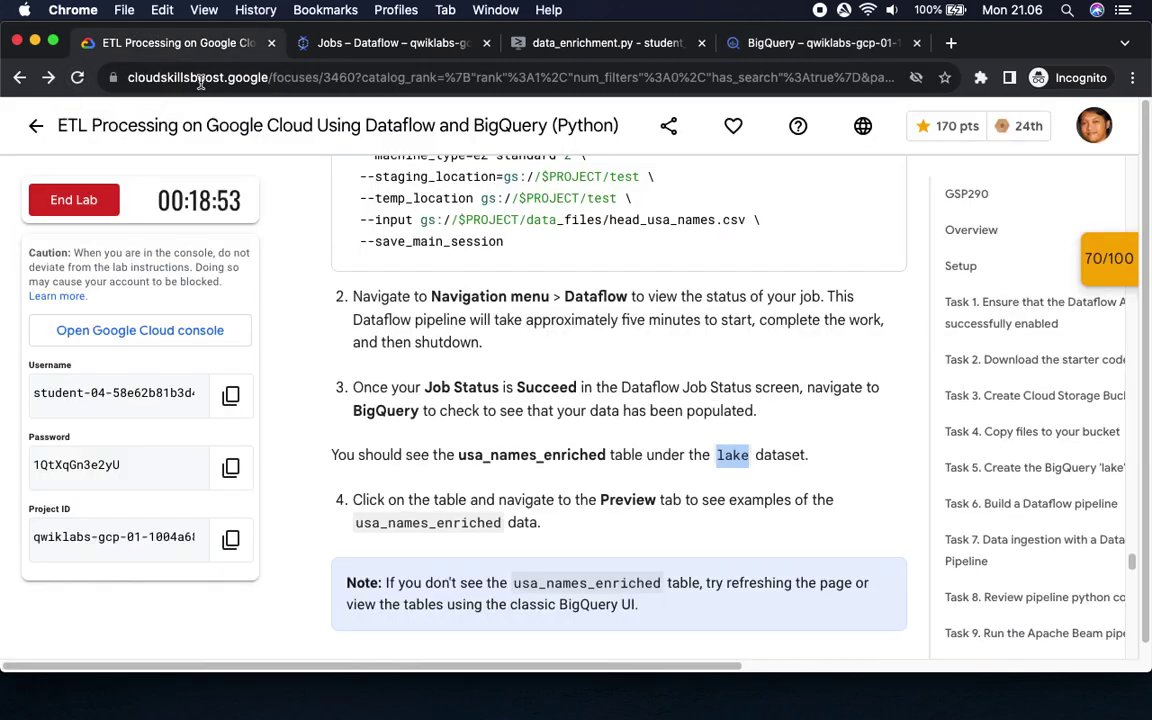
scroll(594, 316, down, 5)
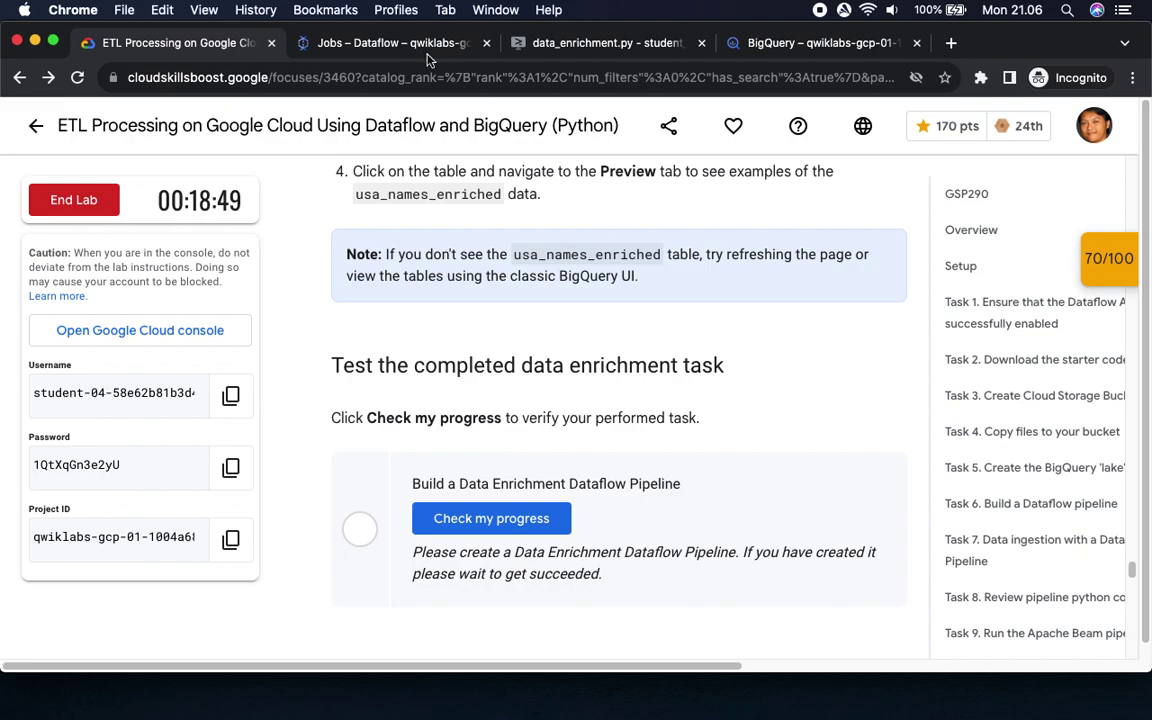
click(393, 43)
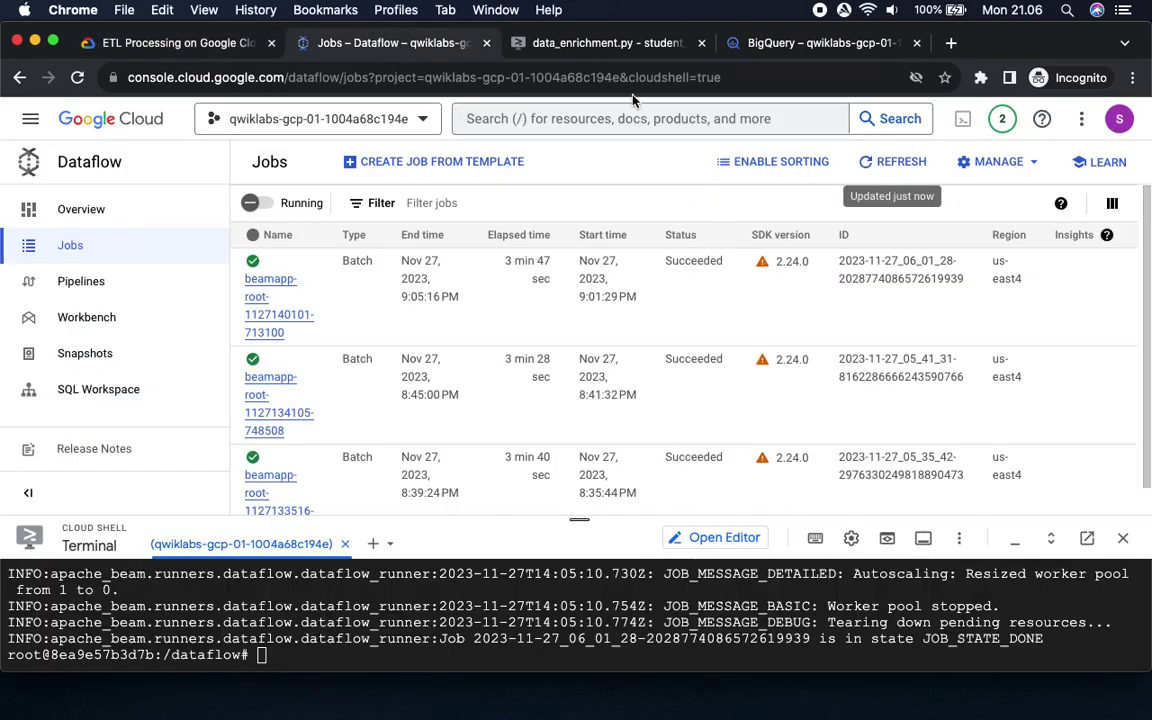
click(595, 42)
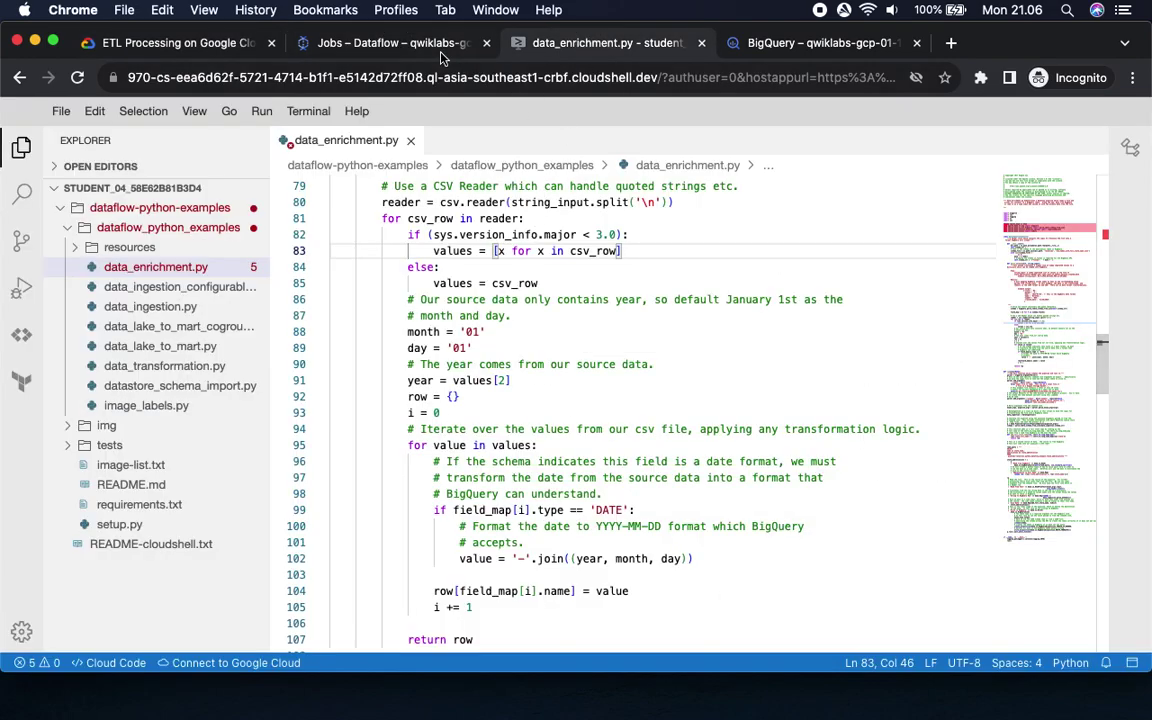
click(410, 48)
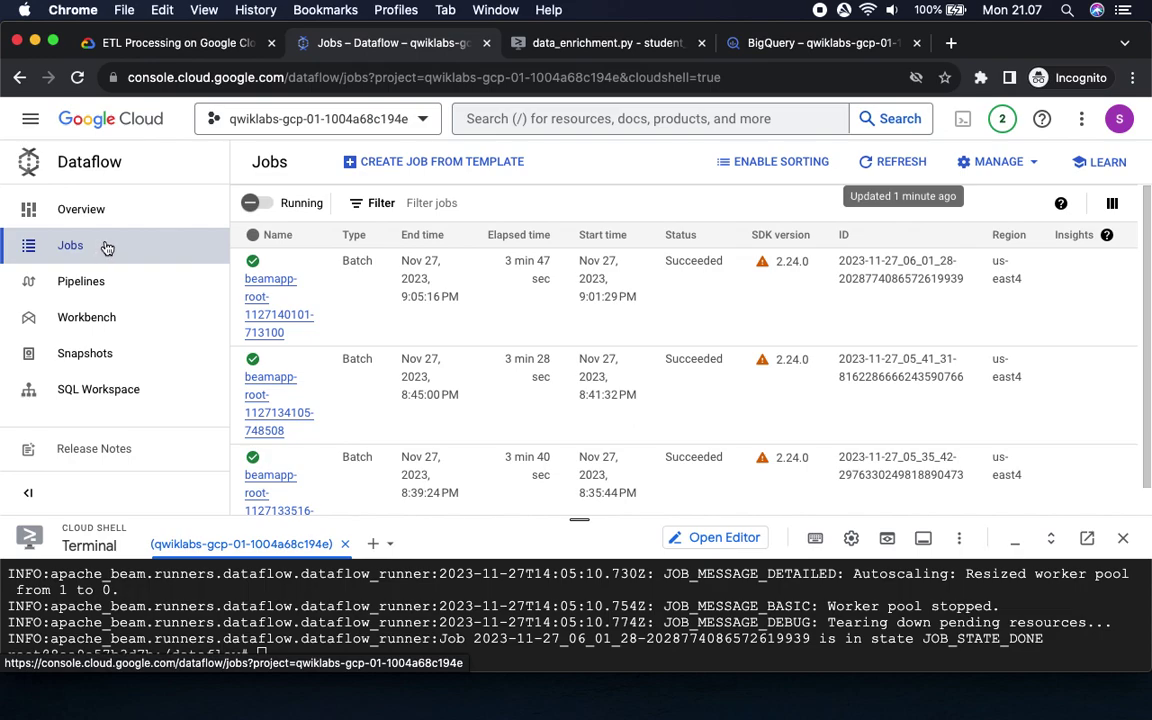
click(185, 42)
click(505, 522)
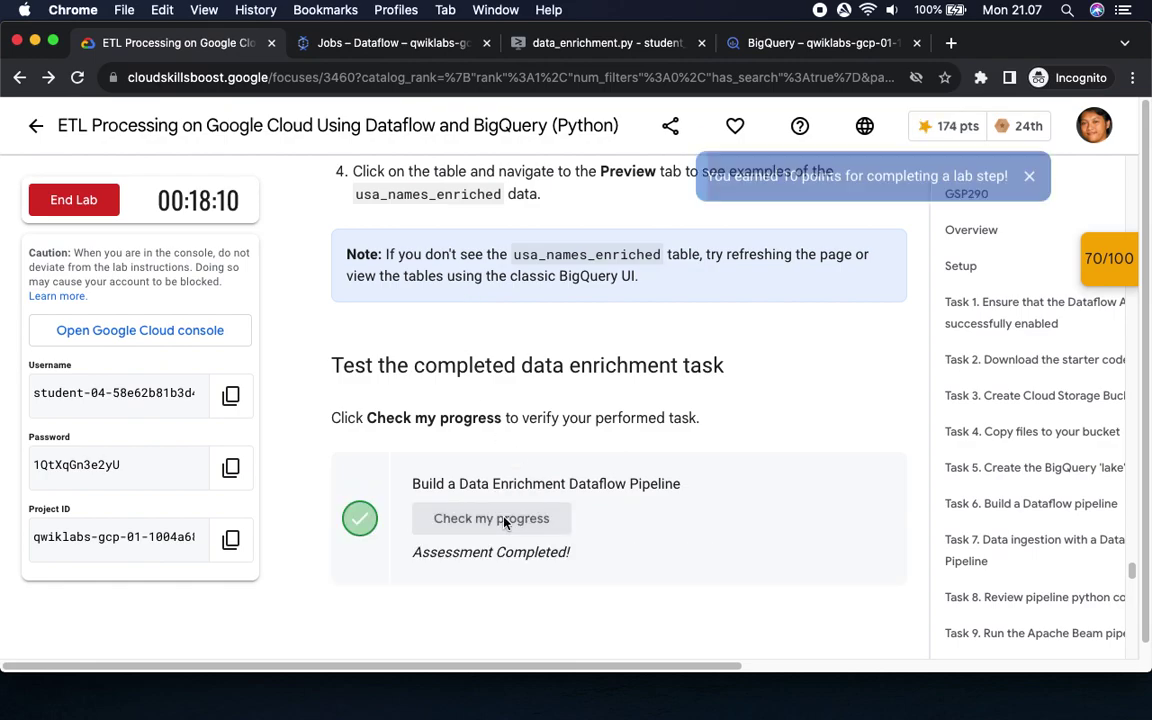
Open the lab's checkpoints list, recheck Build a Data Enrichment Dataflow Pipeline, review the scores, and close the list.
click(1100, 258)
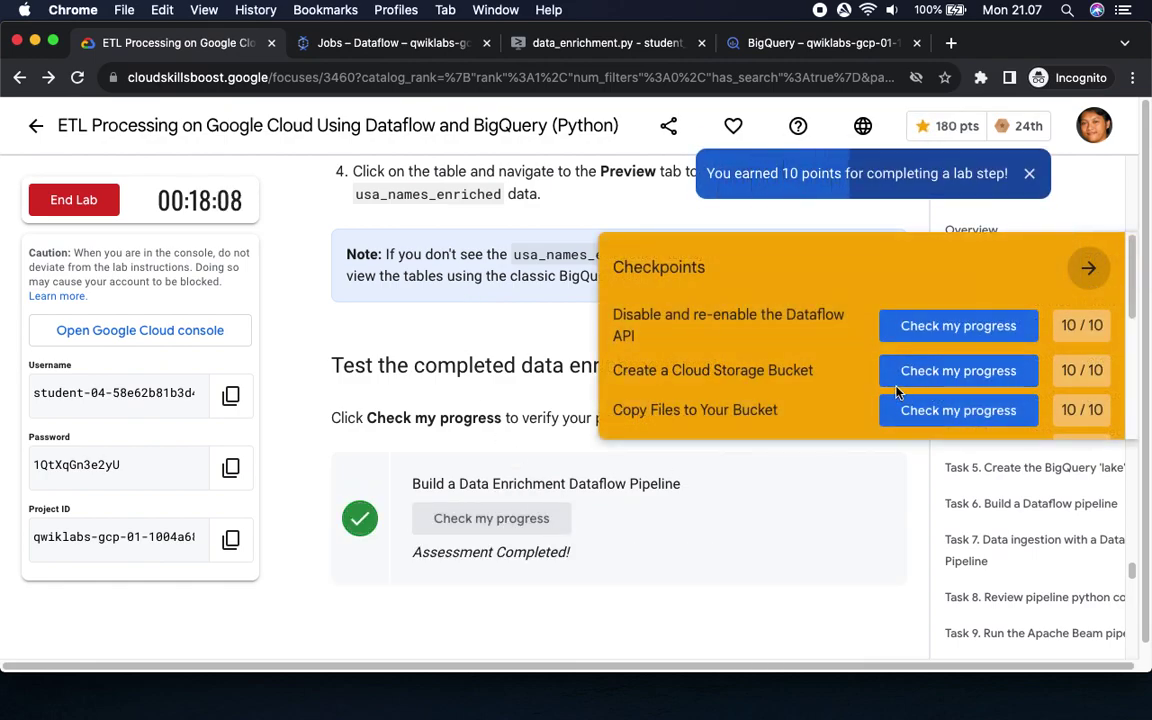
scroll(900, 395, down, 5)
click(970, 348)
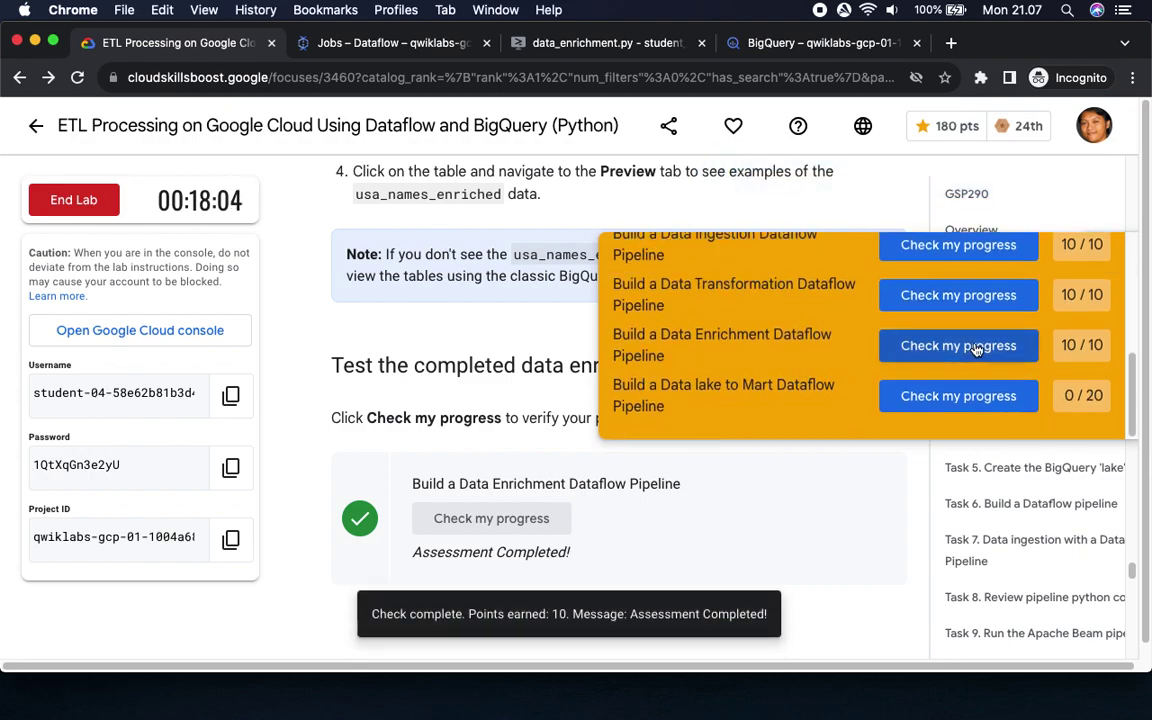
click(767, 533)
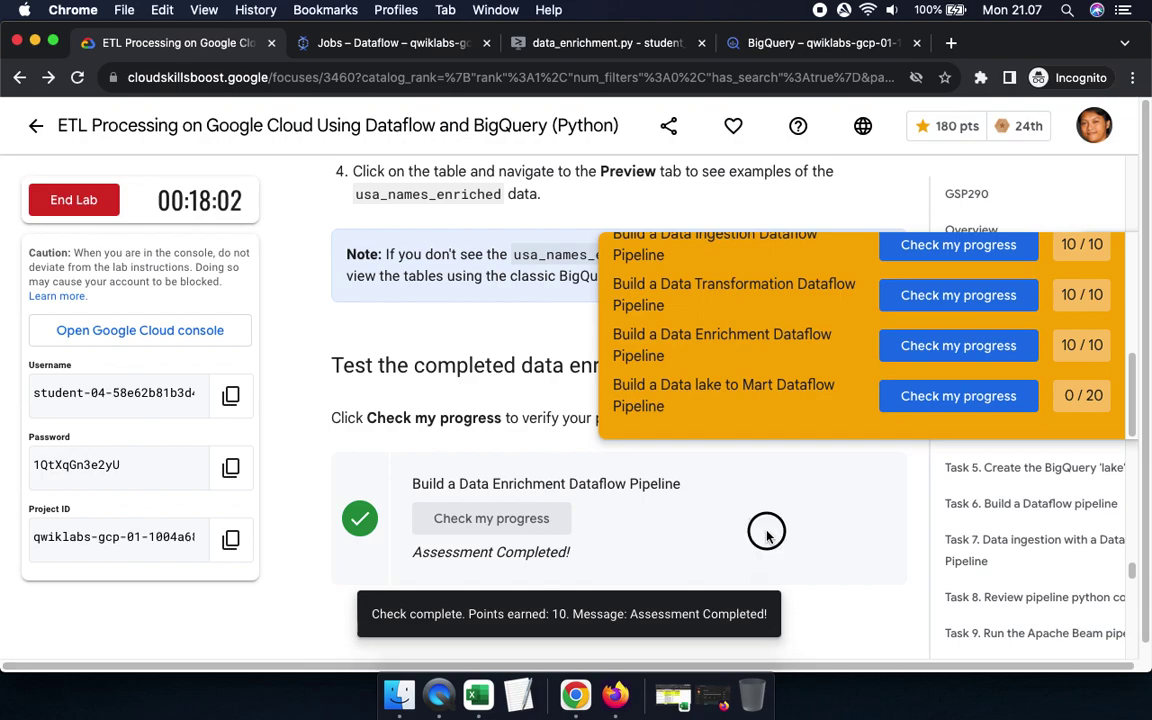
scroll(905, 350, up, 5)
click(1092, 267)
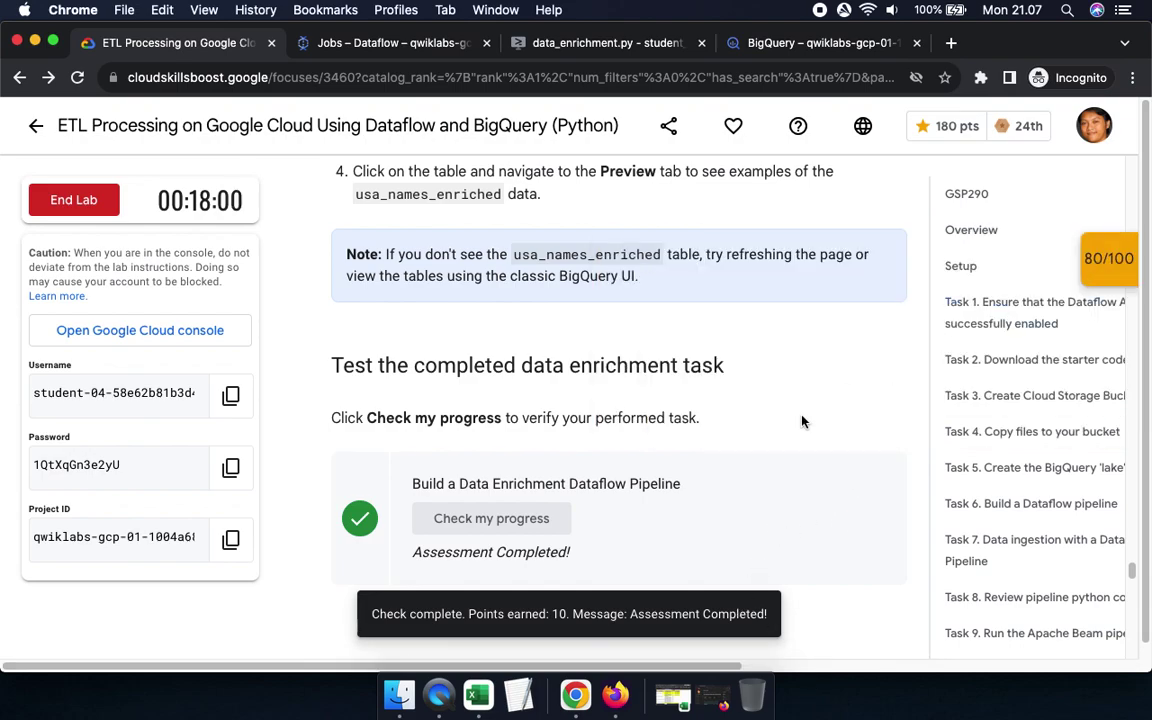
Run the Task 16 data_lake_to_mart.py command in Cloud Shell with DataflowRunner, region us-east4, e2-standard-2 and 4 maximum workers, and enlarge the terminal.
scroll(801, 421, down, 5)
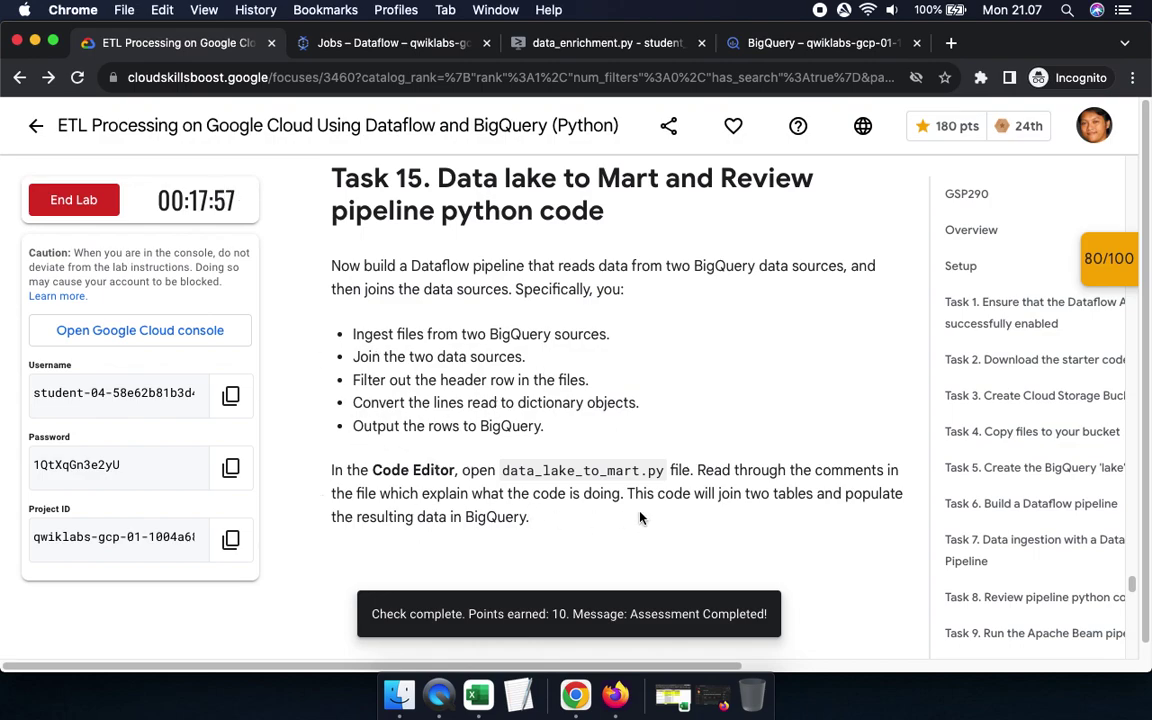
scroll(641, 517, down, 5)
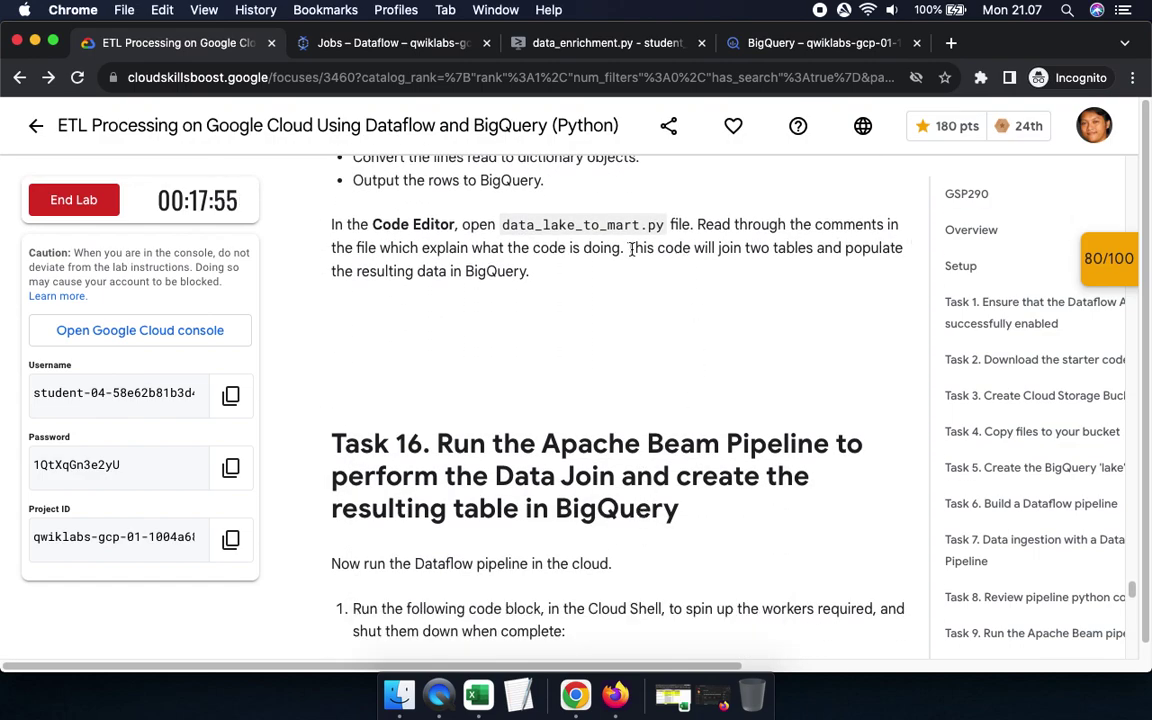
scroll(470, 431, down, 4)
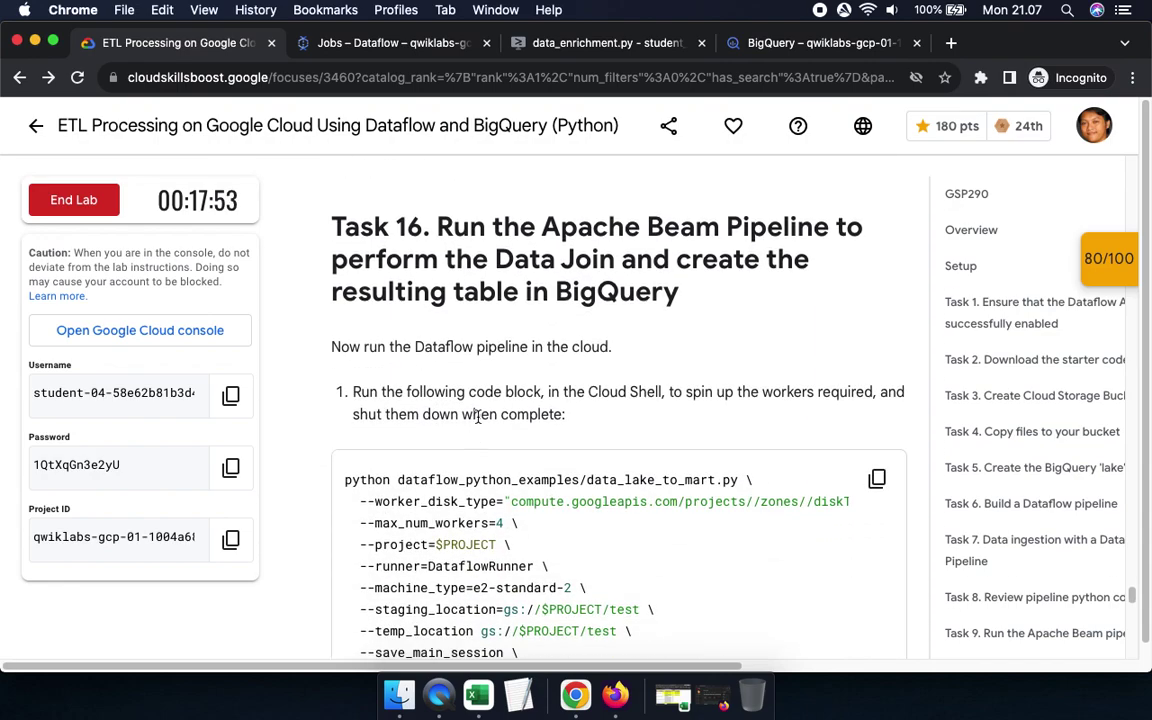
scroll(640, 474, down, 5)
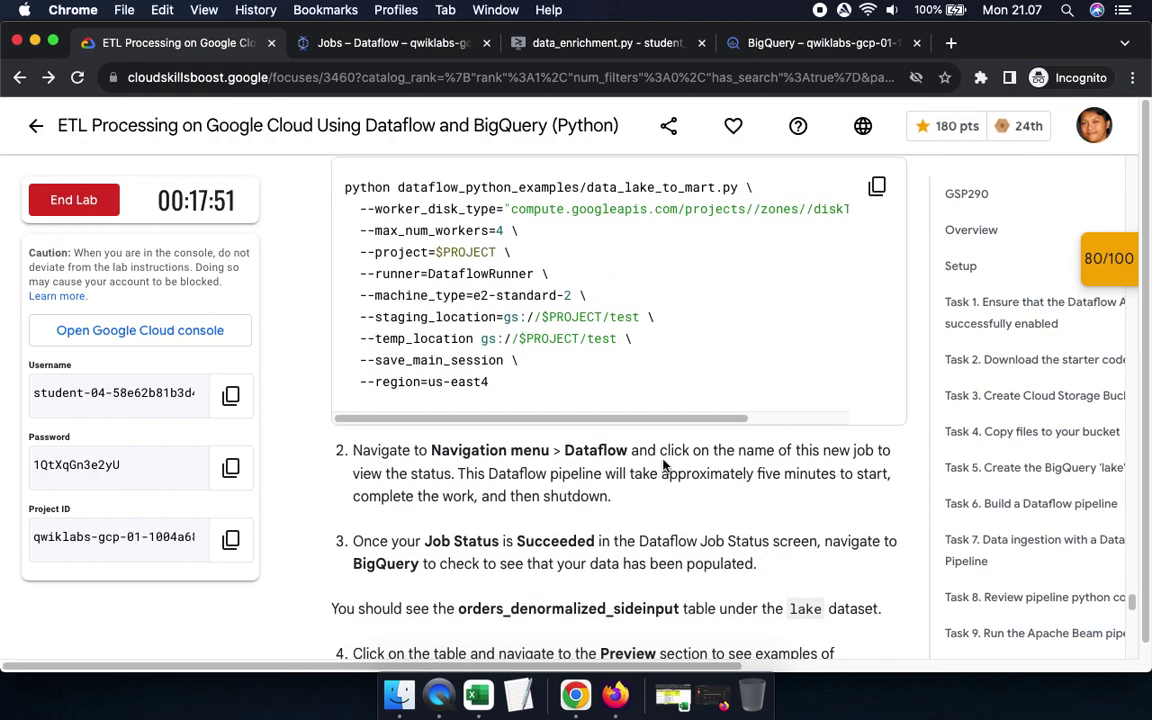
click(877, 187)
click(340, 42)
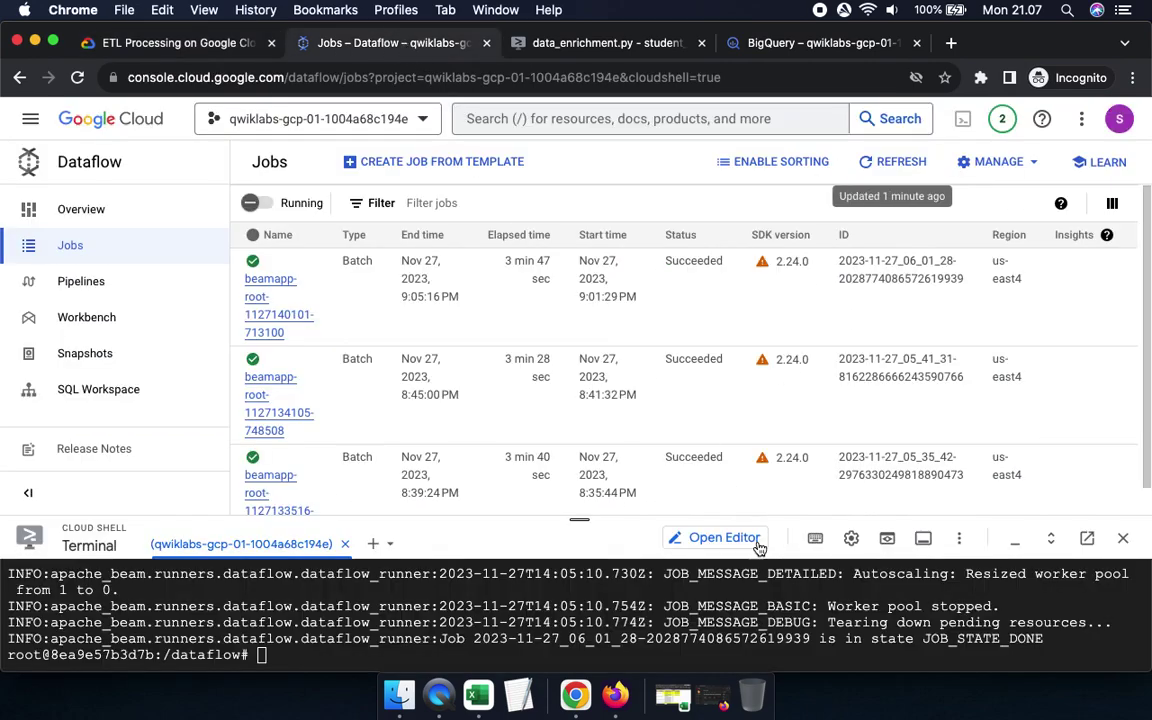
click(308, 655)
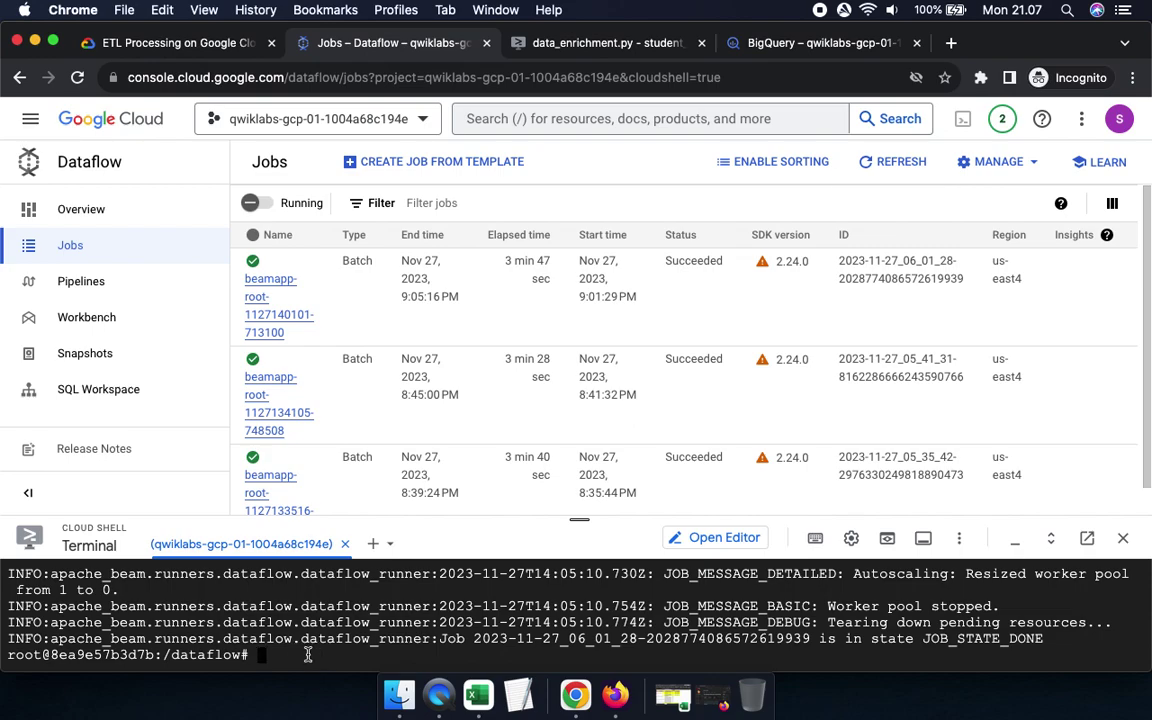
key(super+v)
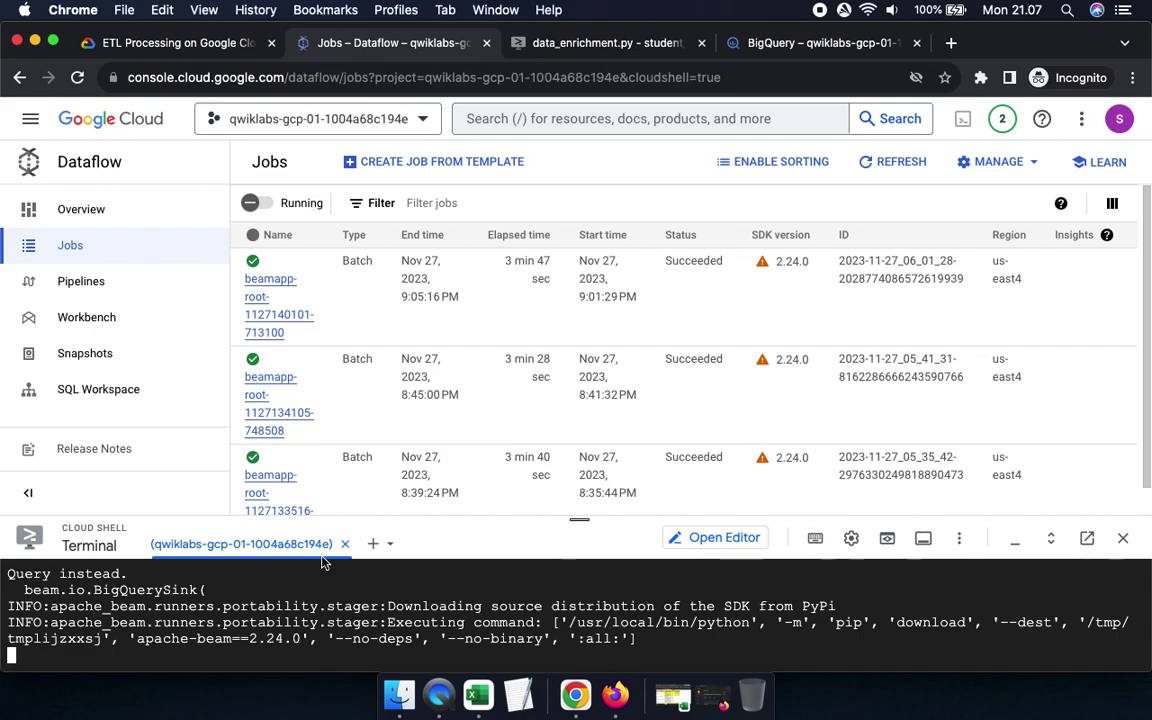
drag(579, 519, 588, 347)
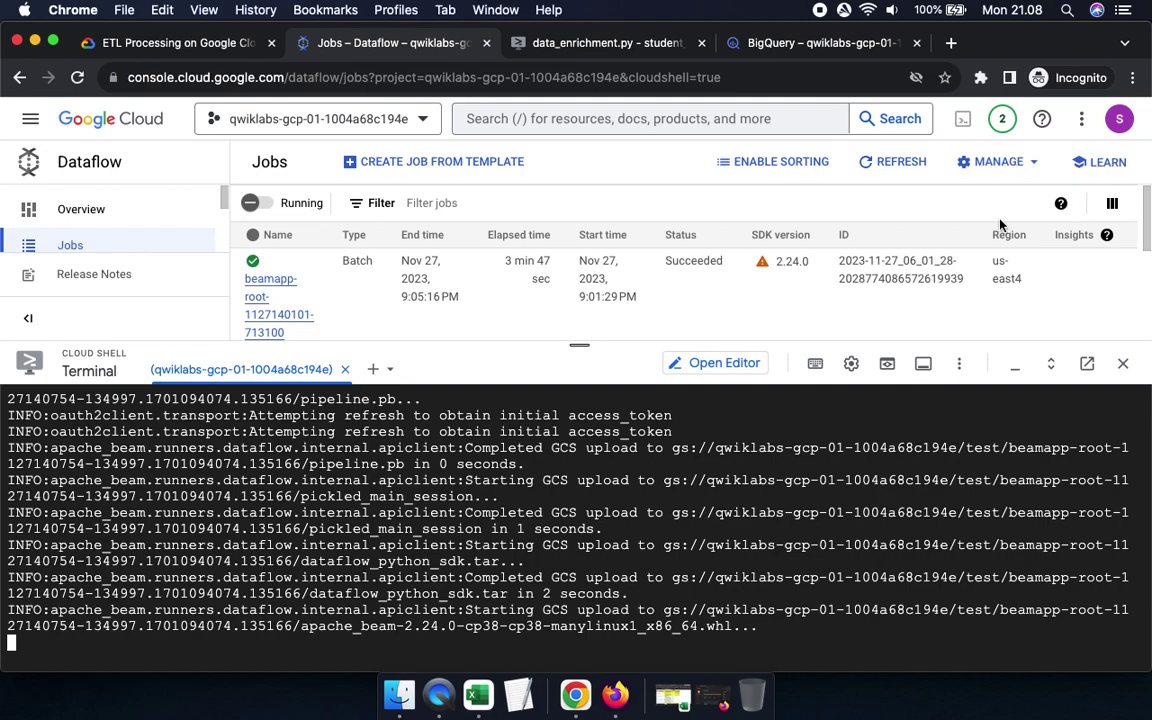
Shrink the Cloud Shell terminal and refresh the Dataflow jobs list to look for the newly submitted data lake to mart job.
click(890, 161)
drag(580, 344, 586, 466)
scroll(760, 378, down, 2)
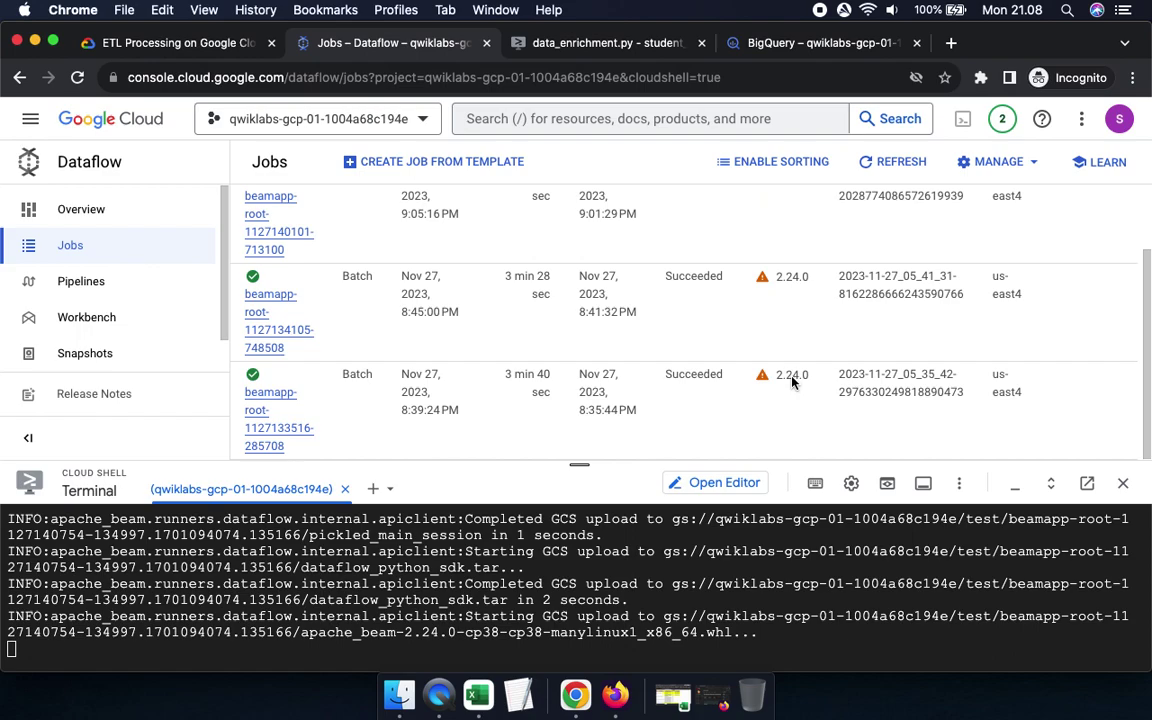
scroll(720, 350, up, 2)
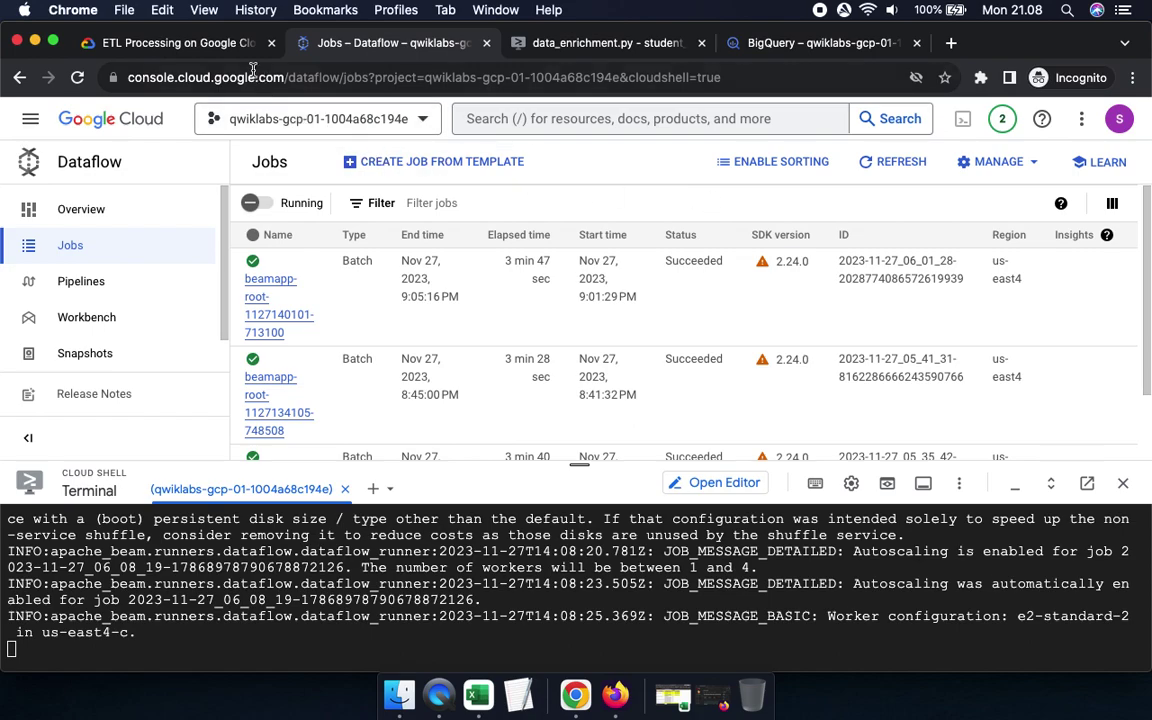
click(903, 168)
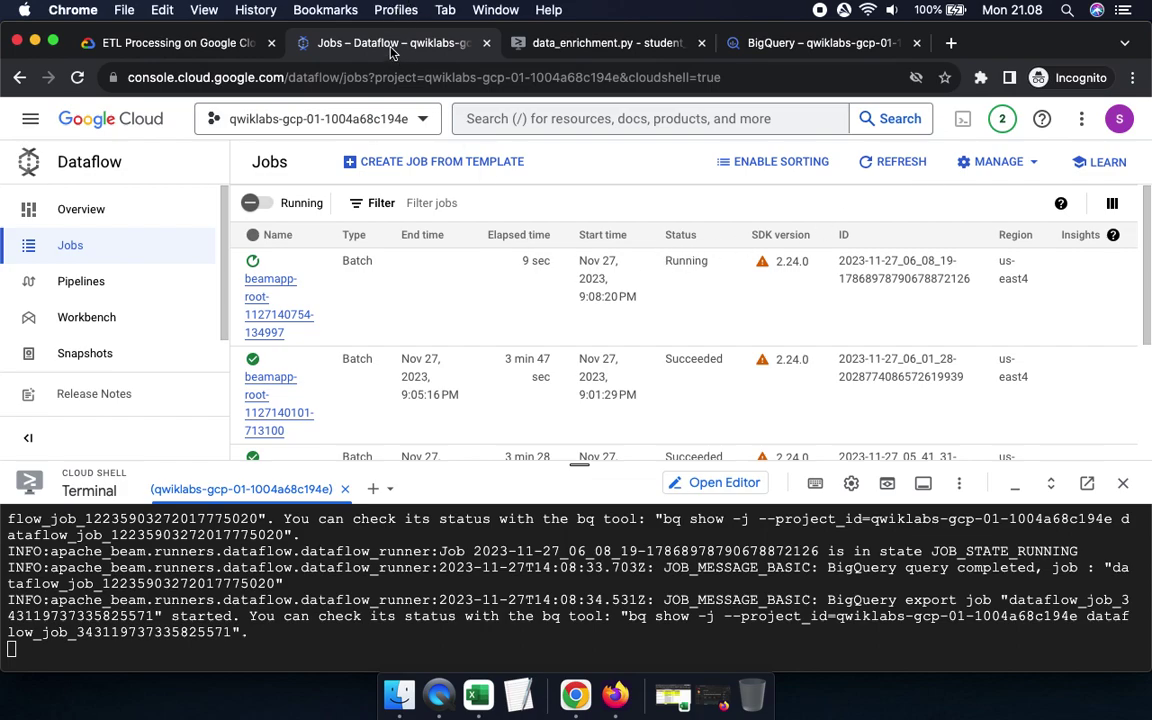
Read the lab instructions on which table to look for in BigQuery once the job has succeeded, and return to the Dataflow jobs list.
click(549, 45)
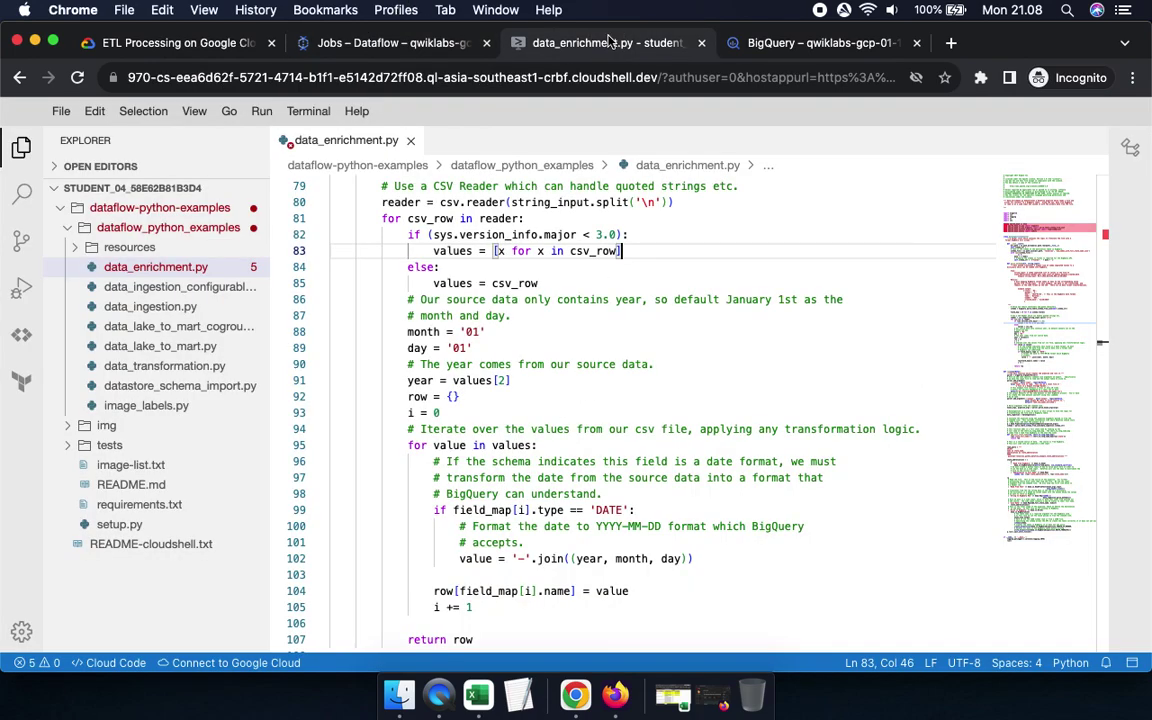
click(758, 41)
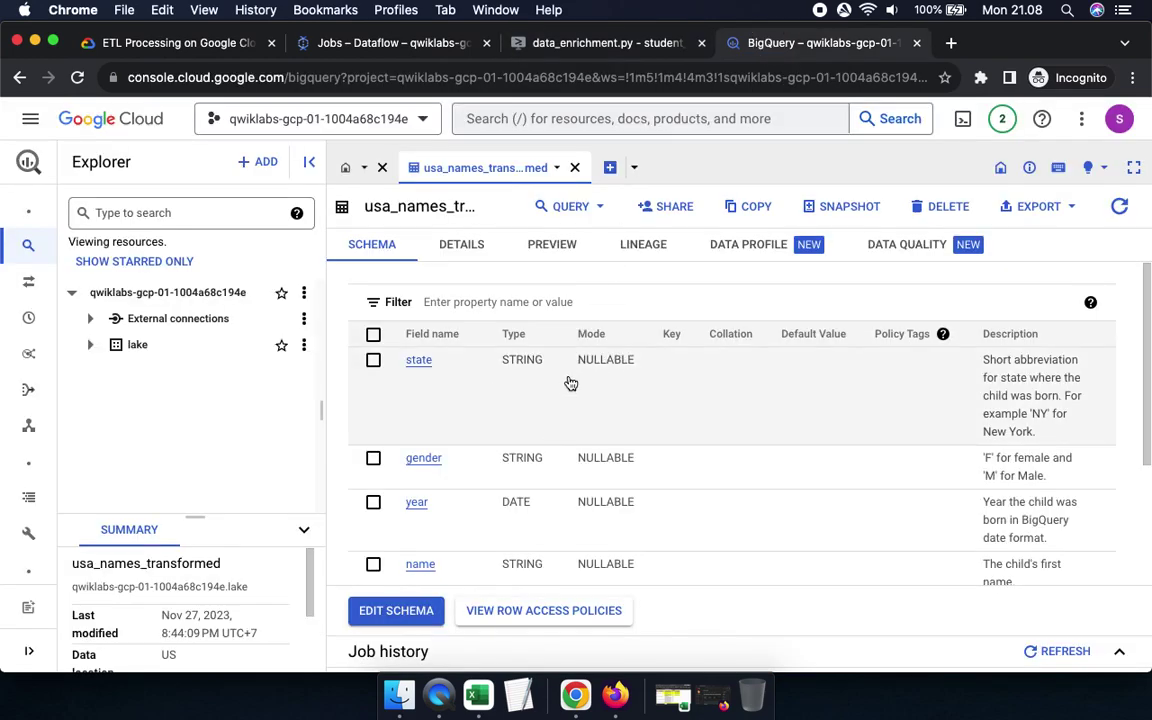
click(385, 43)
click(197, 48)
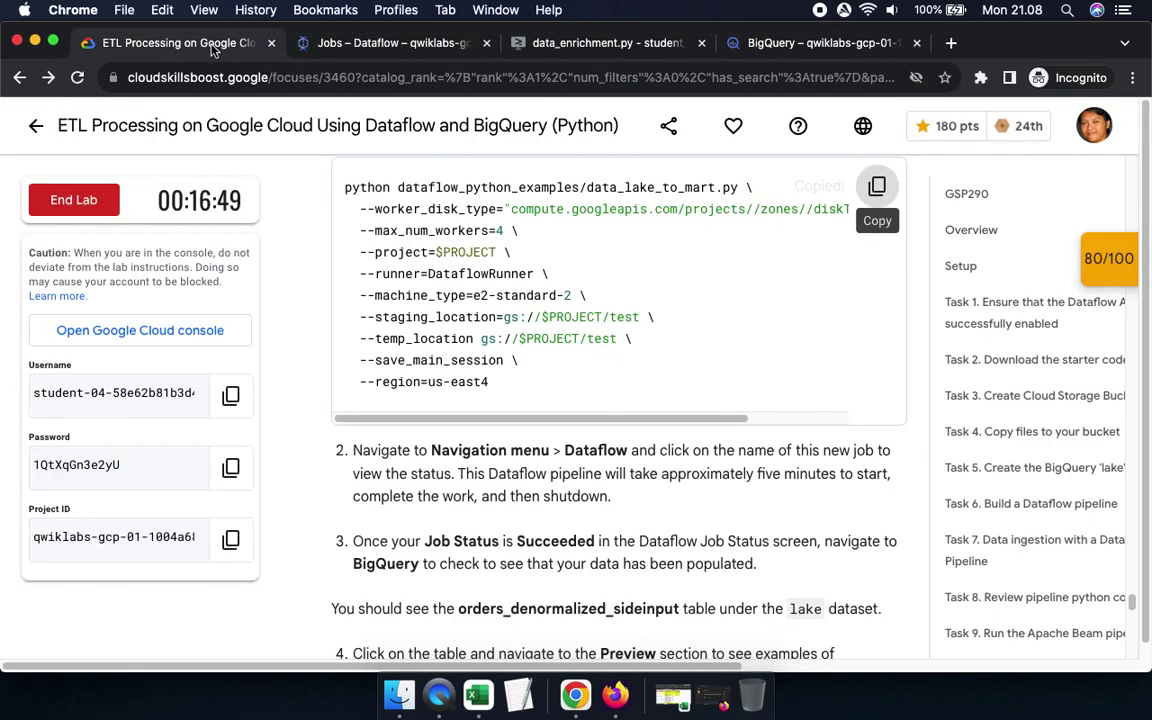
scroll(625, 450, down, 3)
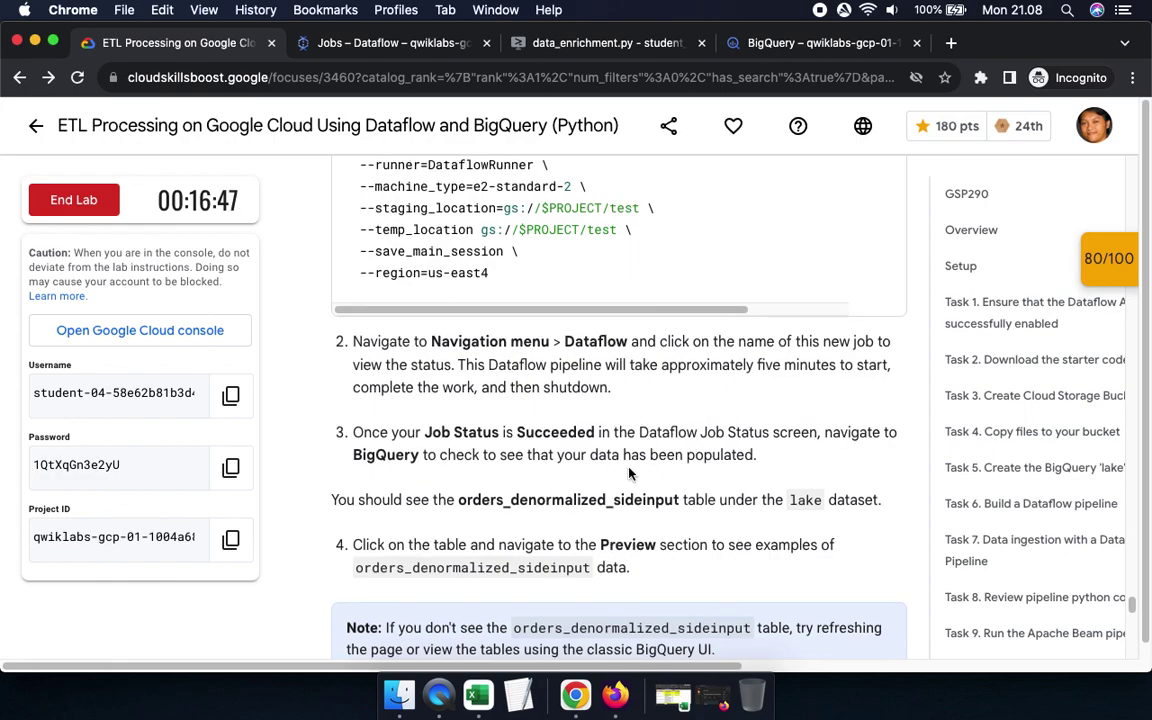
scroll(625, 480, down, 3)
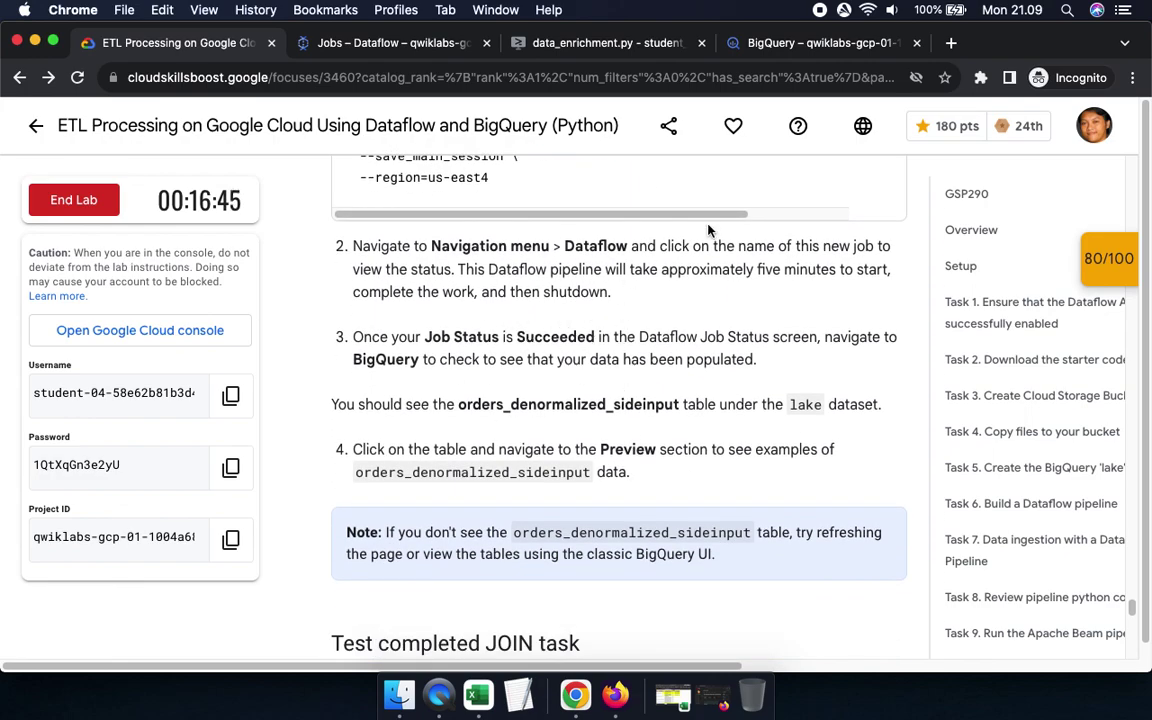
click(536, 40)
click(795, 45)
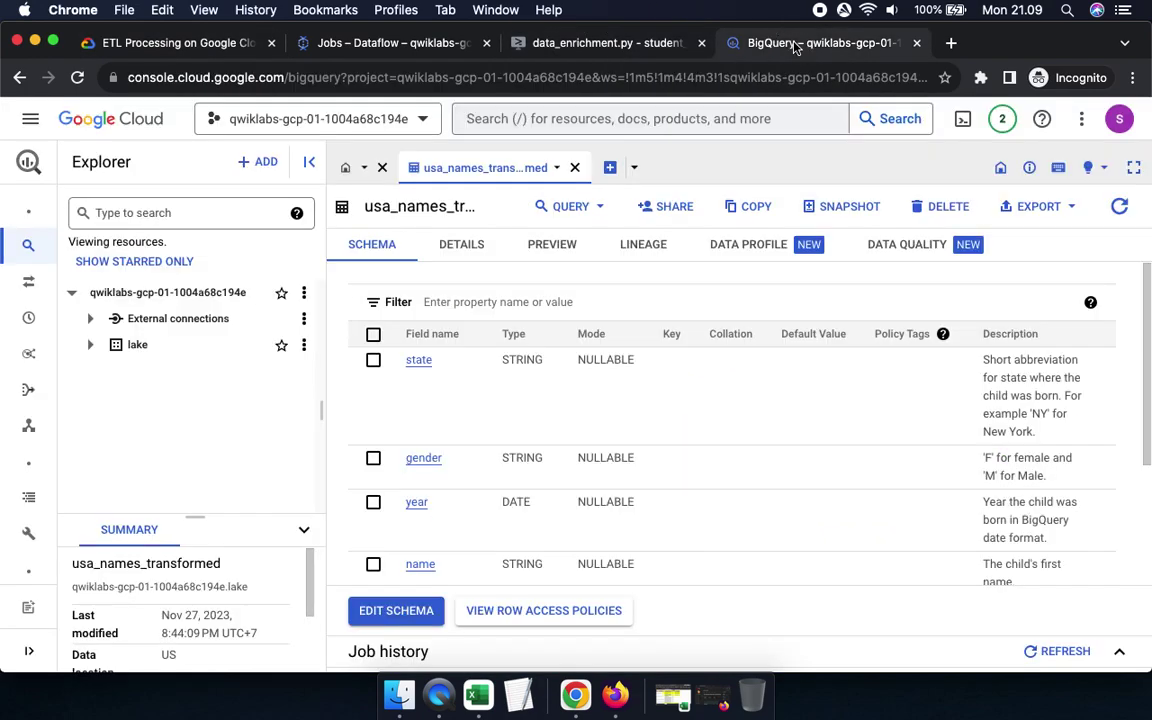
click(334, 44)
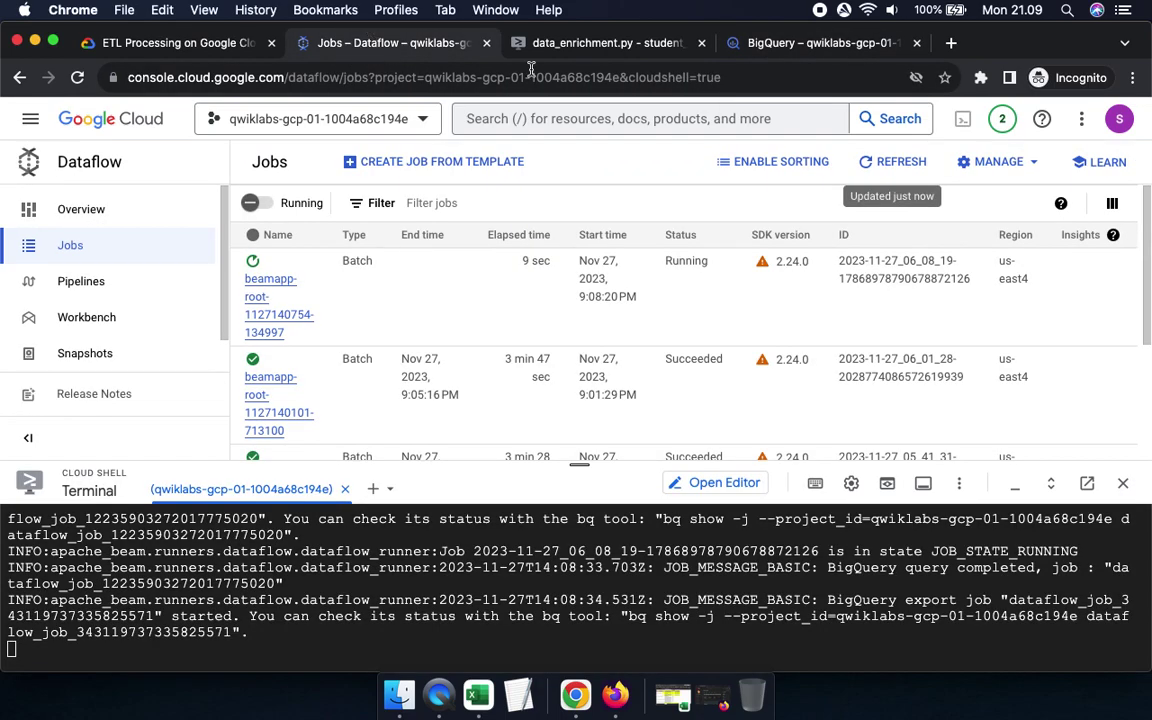
Refresh the newest Dataflow job's status and review the lab's notes on pipeline duration and the BigQuery check that follows.
click(902, 164)
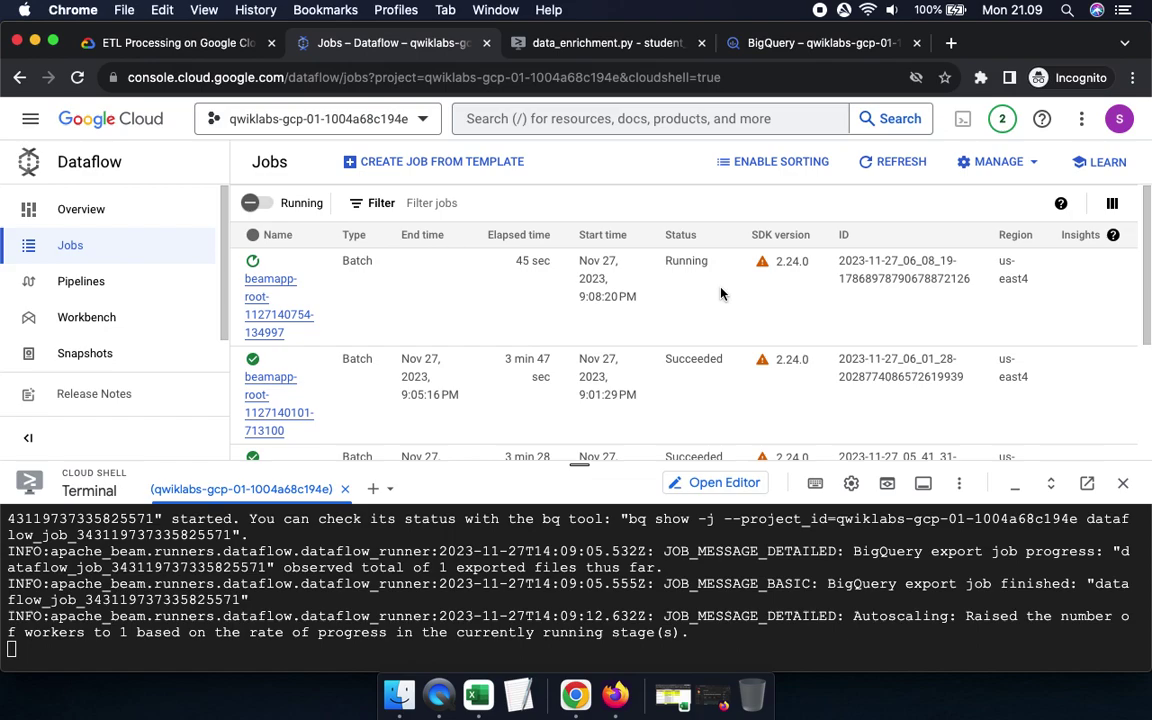
click(893, 161)
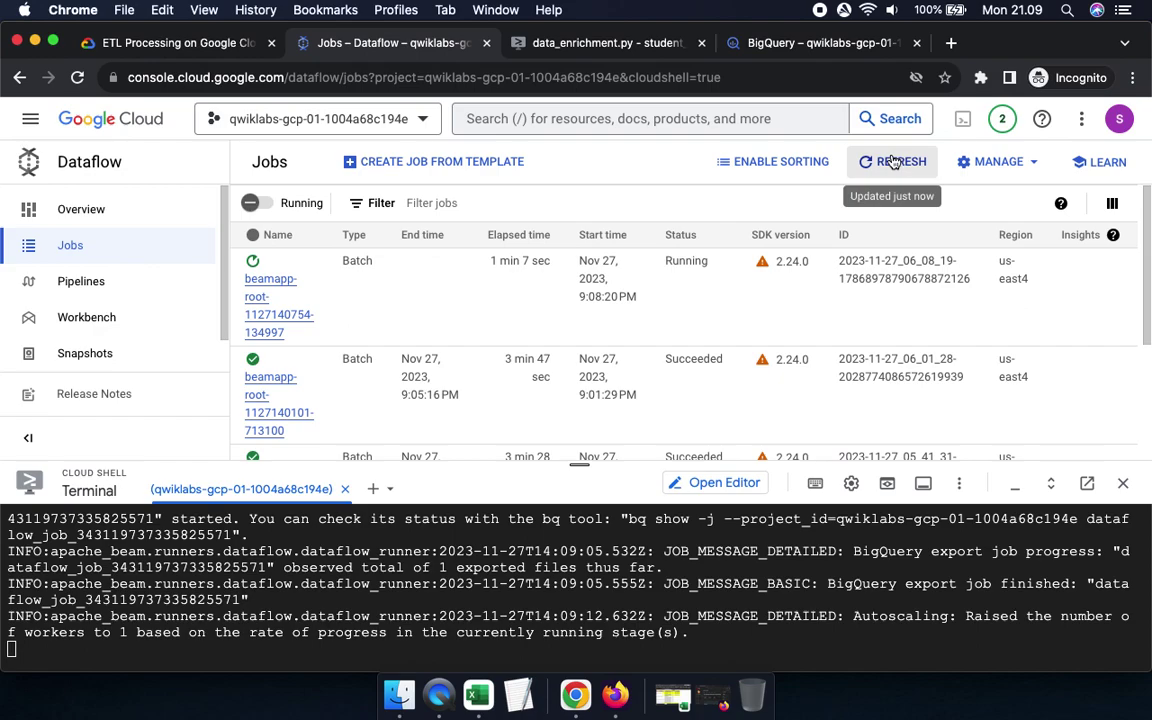
click(154, 43)
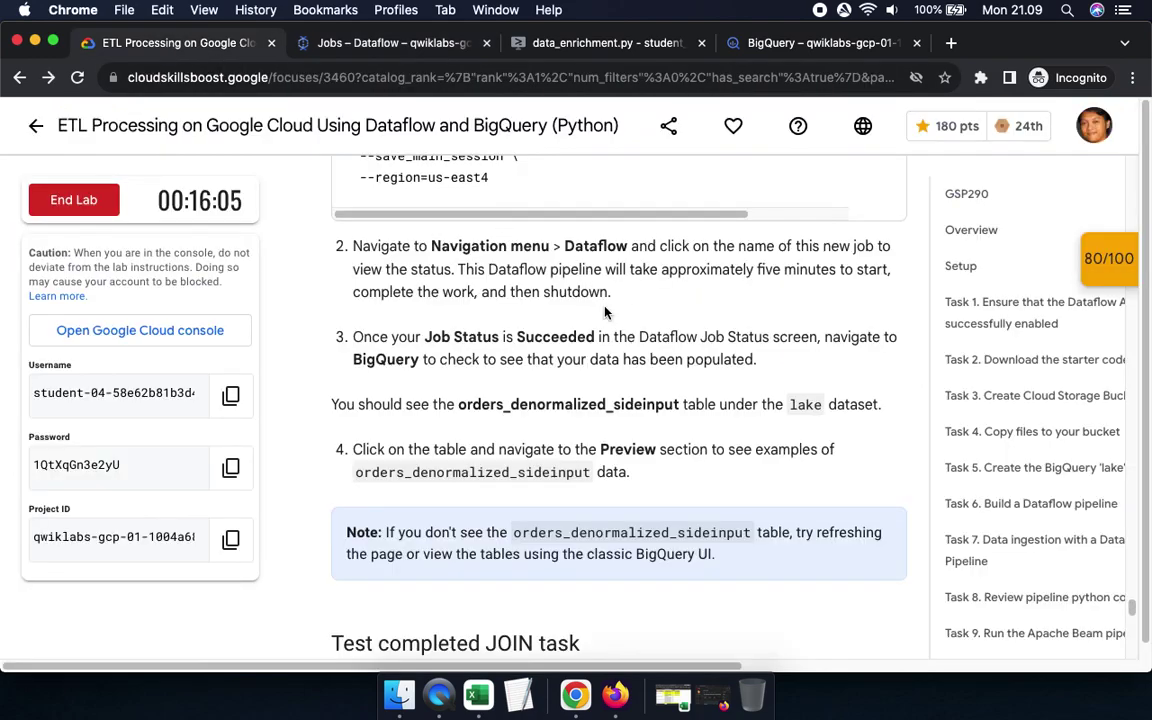
drag(756, 270, 838, 276)
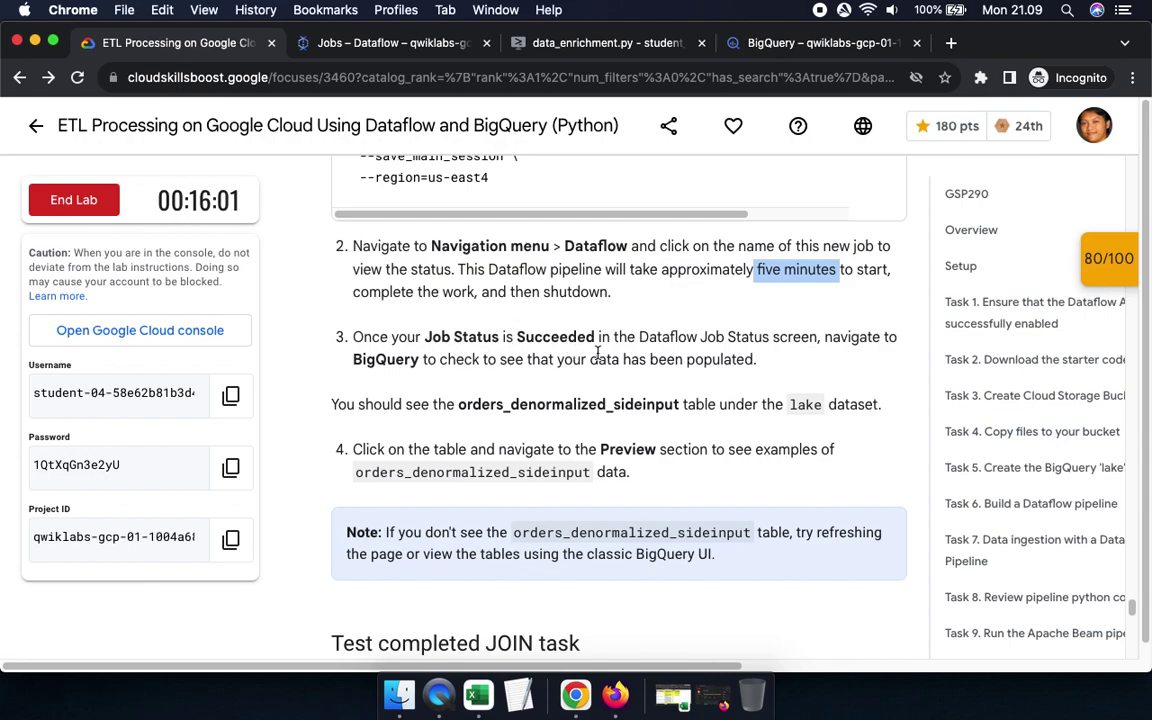
drag(353, 360, 456, 360)
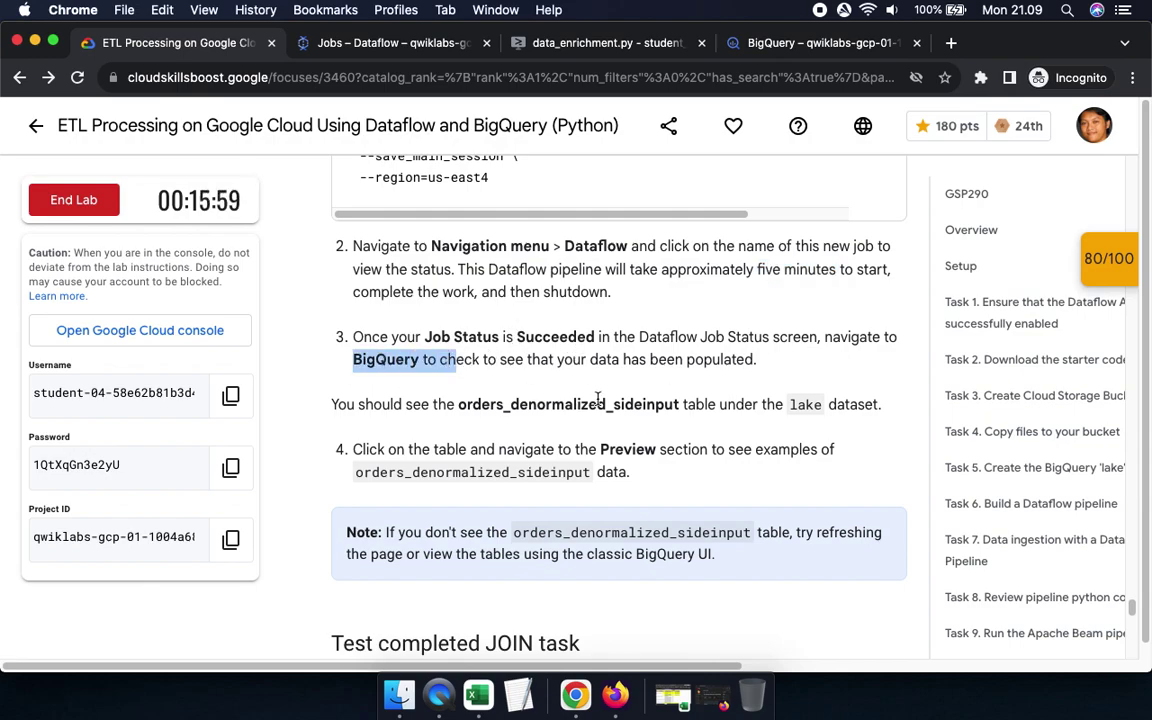
scroll(598, 398, down, 1)
click(668, 367)
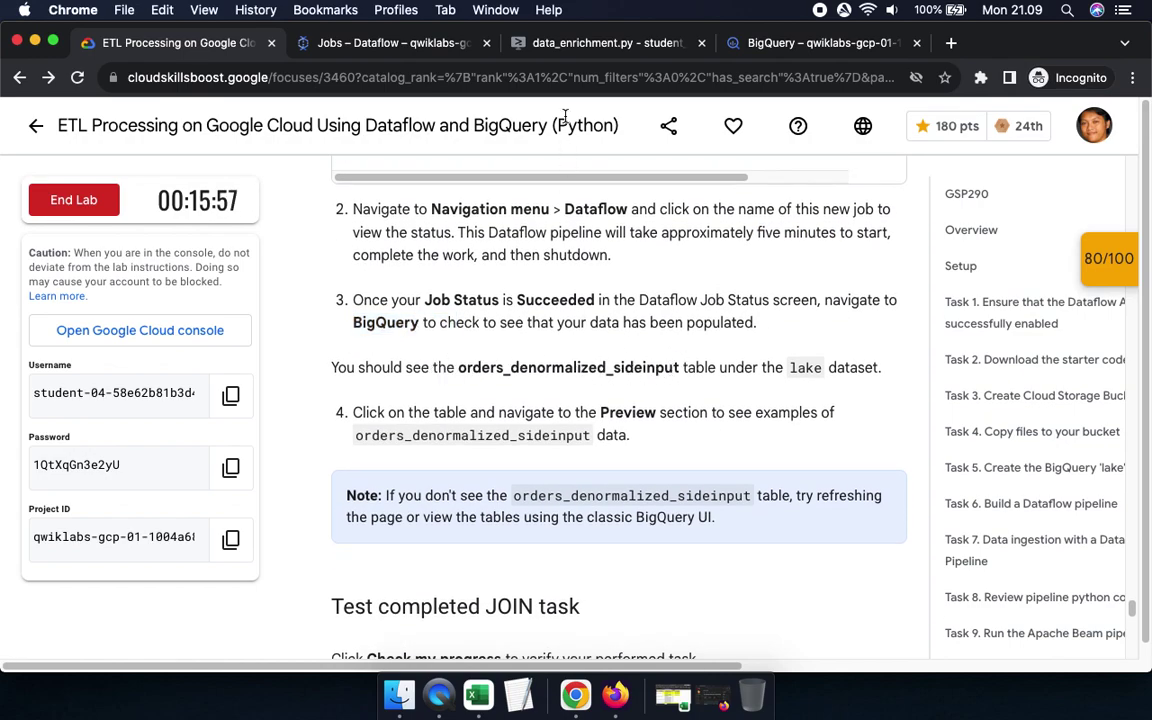
click(521, 45)
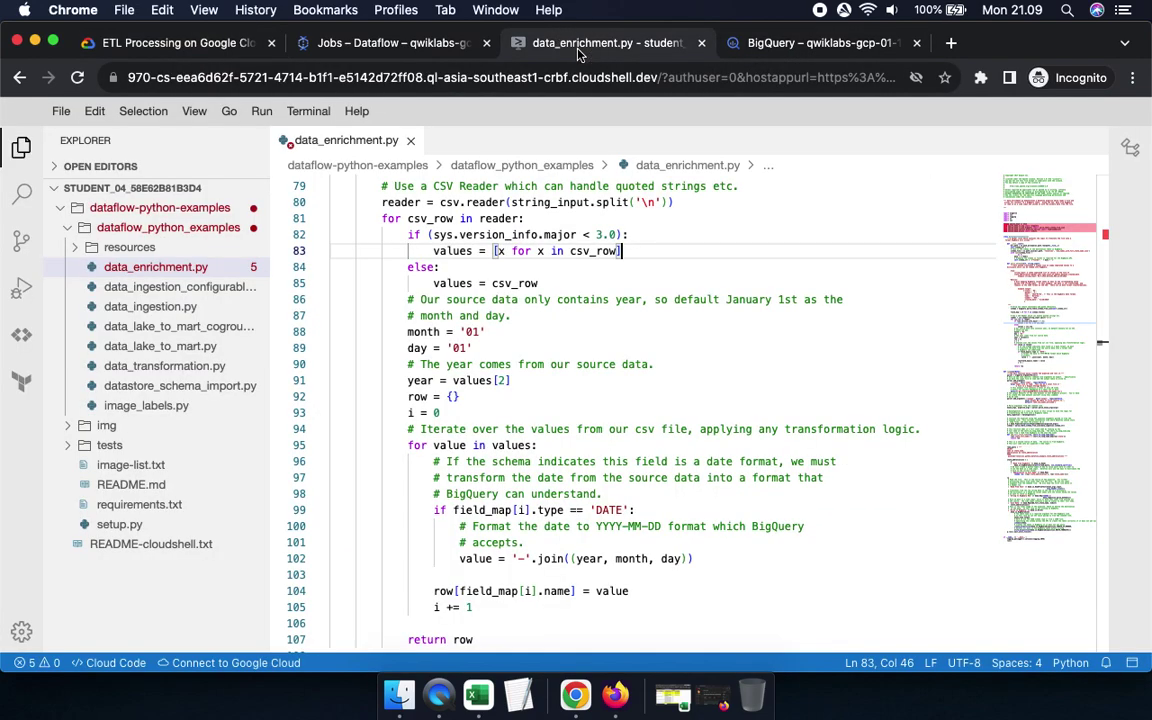
Refresh the Dataflow jobs list again and recheck the pipeline's expected run time in the lab instructions.
click(385, 45)
click(900, 163)
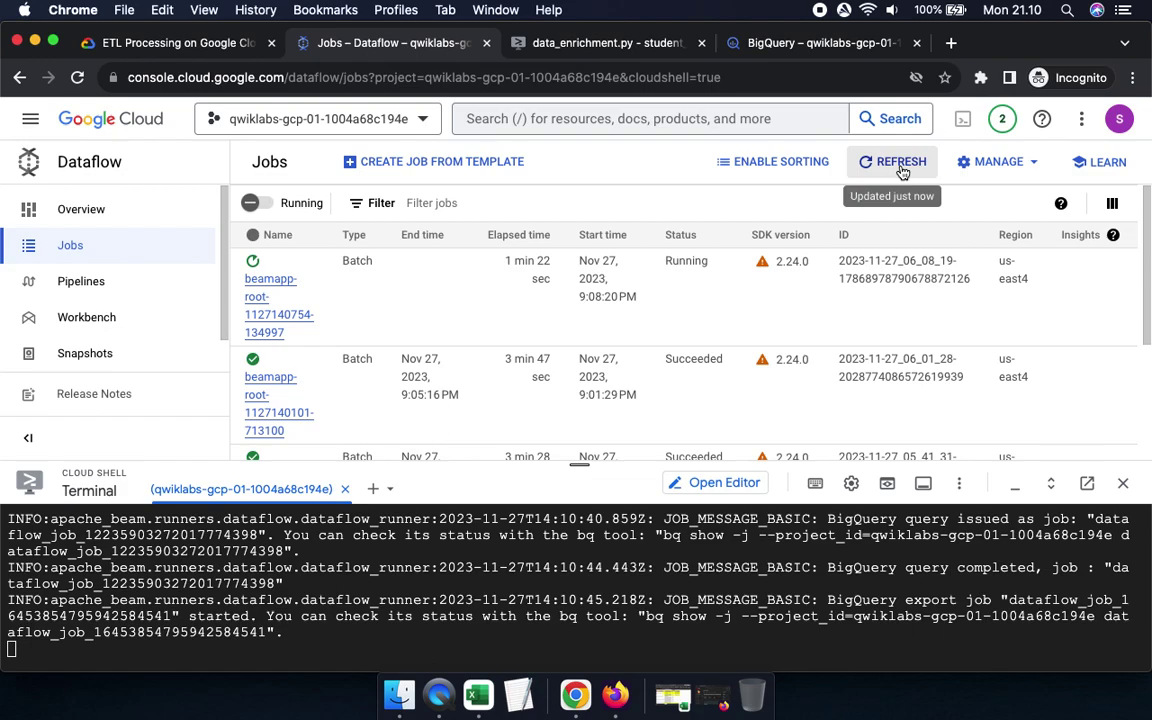
click(904, 168)
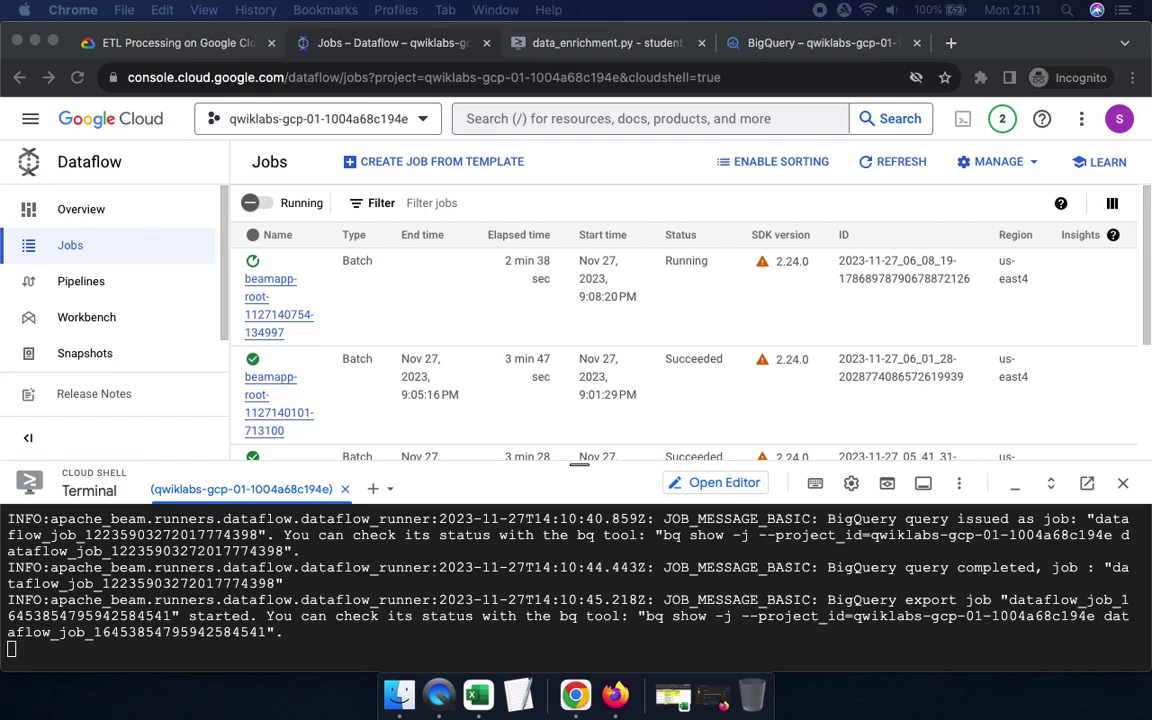
click(180, 42)
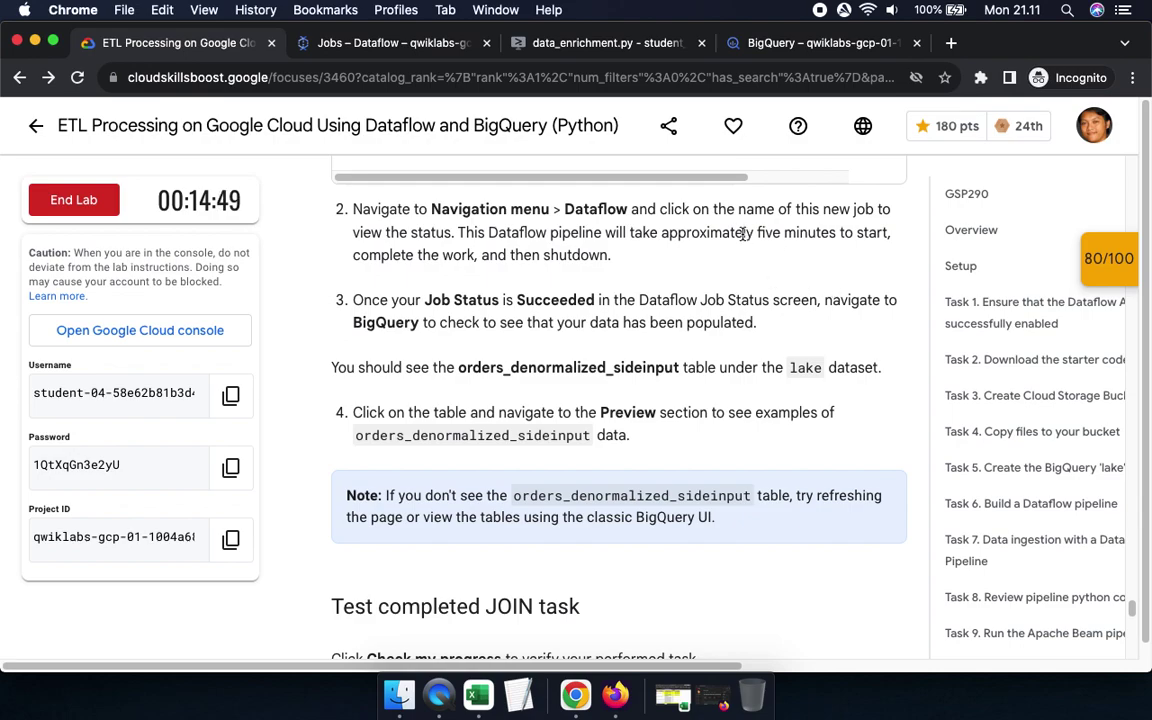
drag(744, 232, 866, 233)
click(600, 43)
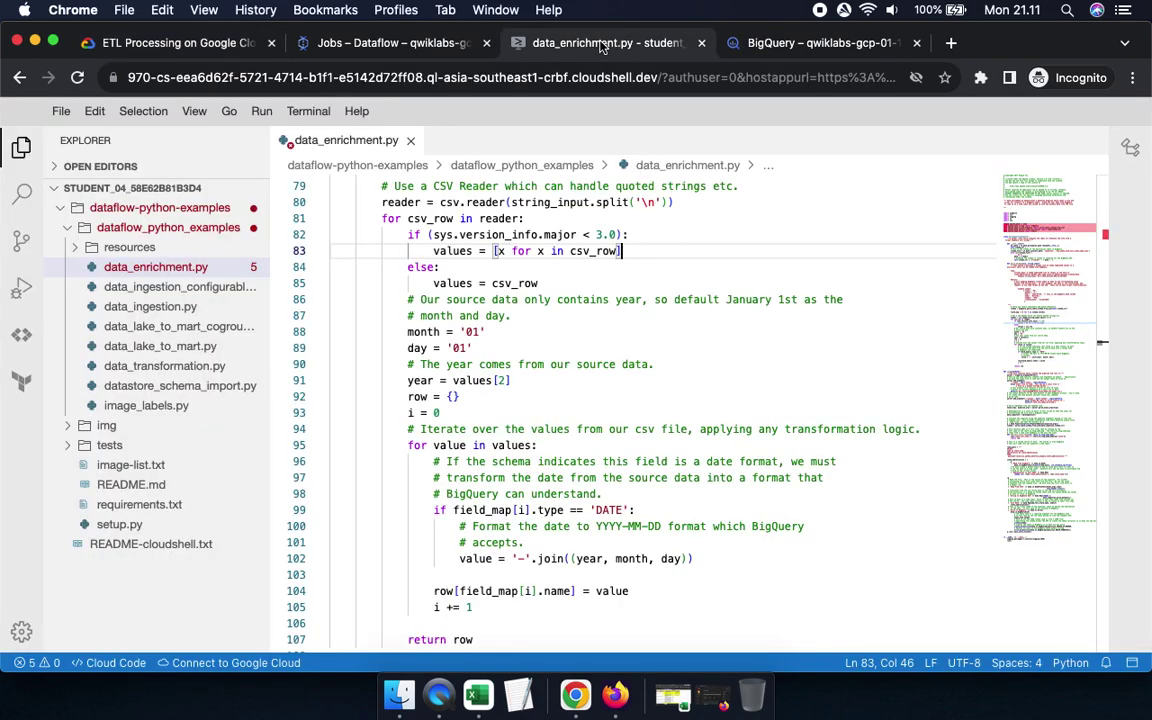
Keep refreshing the Dataflow jobs list until the data lake to mart job has finished.
click(355, 43)
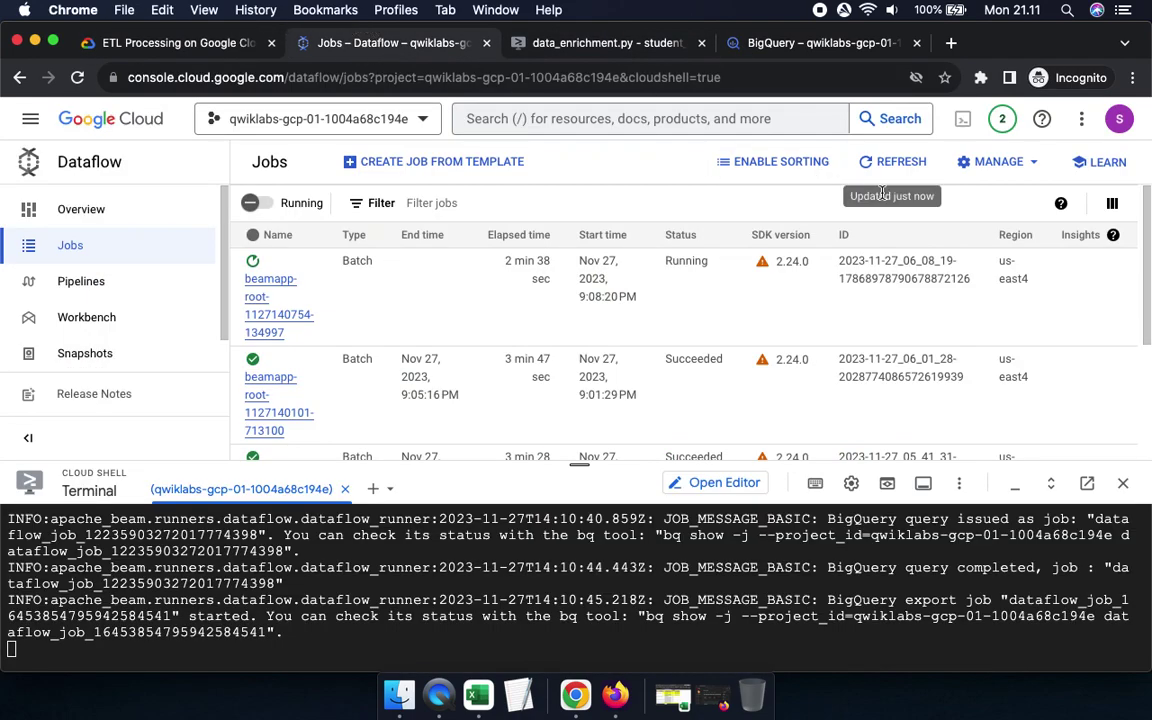
click(888, 168)
click(889, 170)
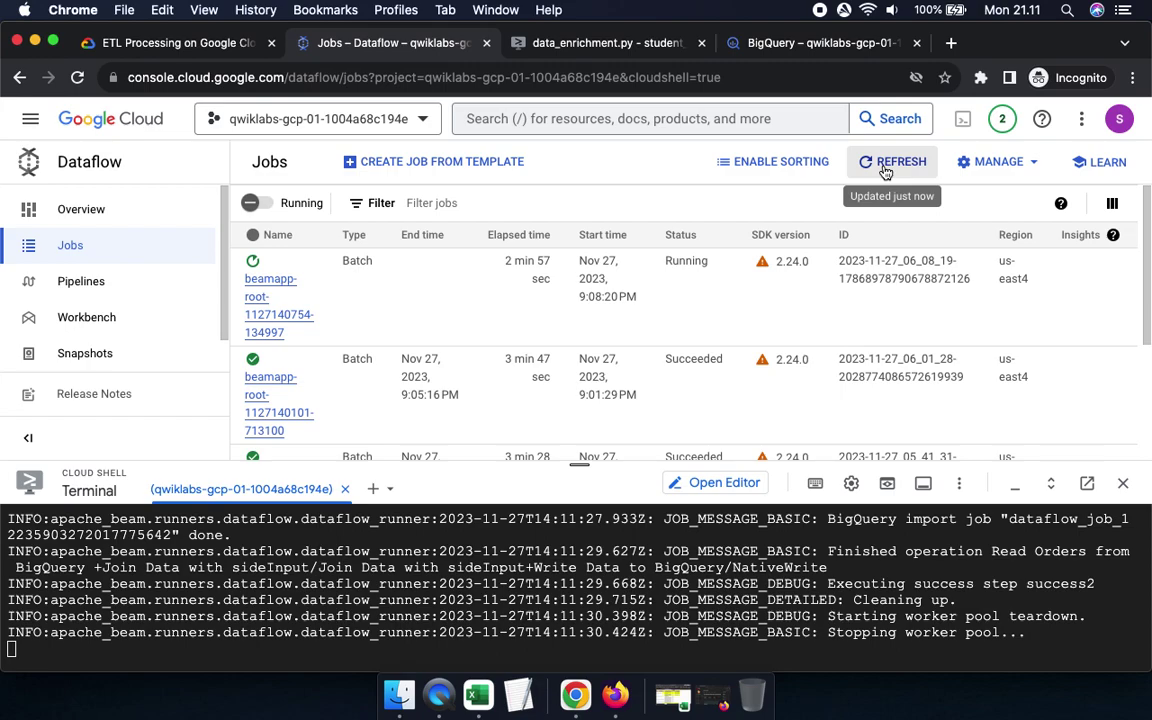
click(884, 168)
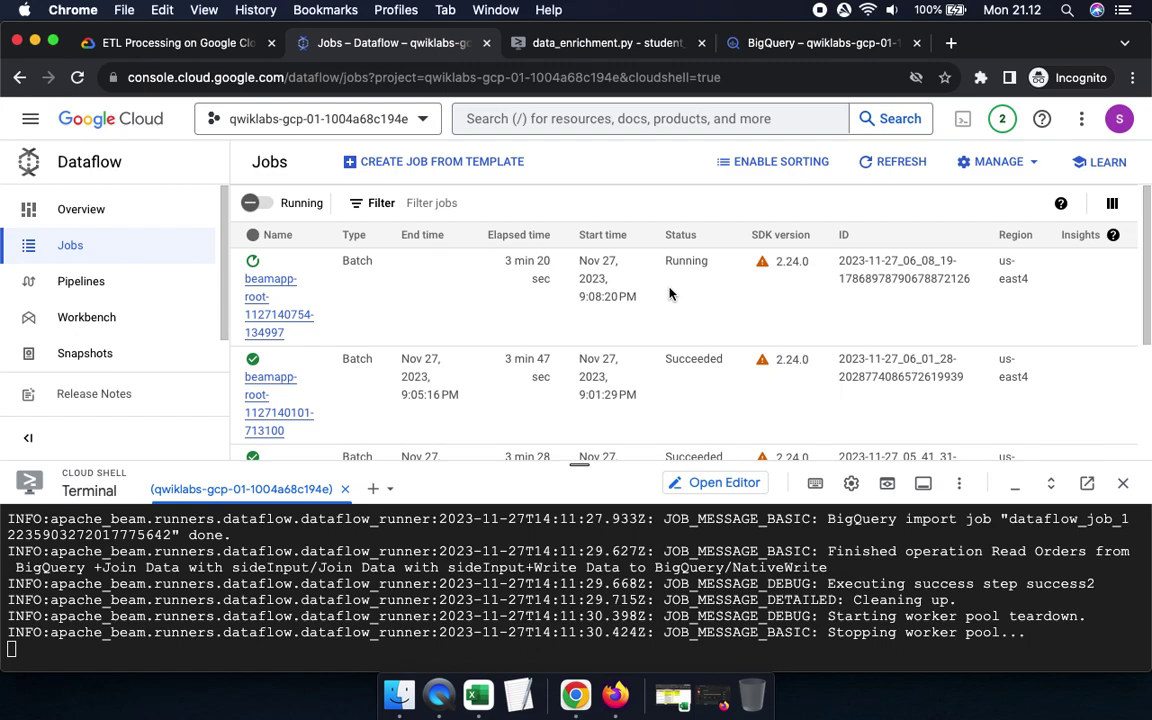
click(899, 166)
click(900, 166)
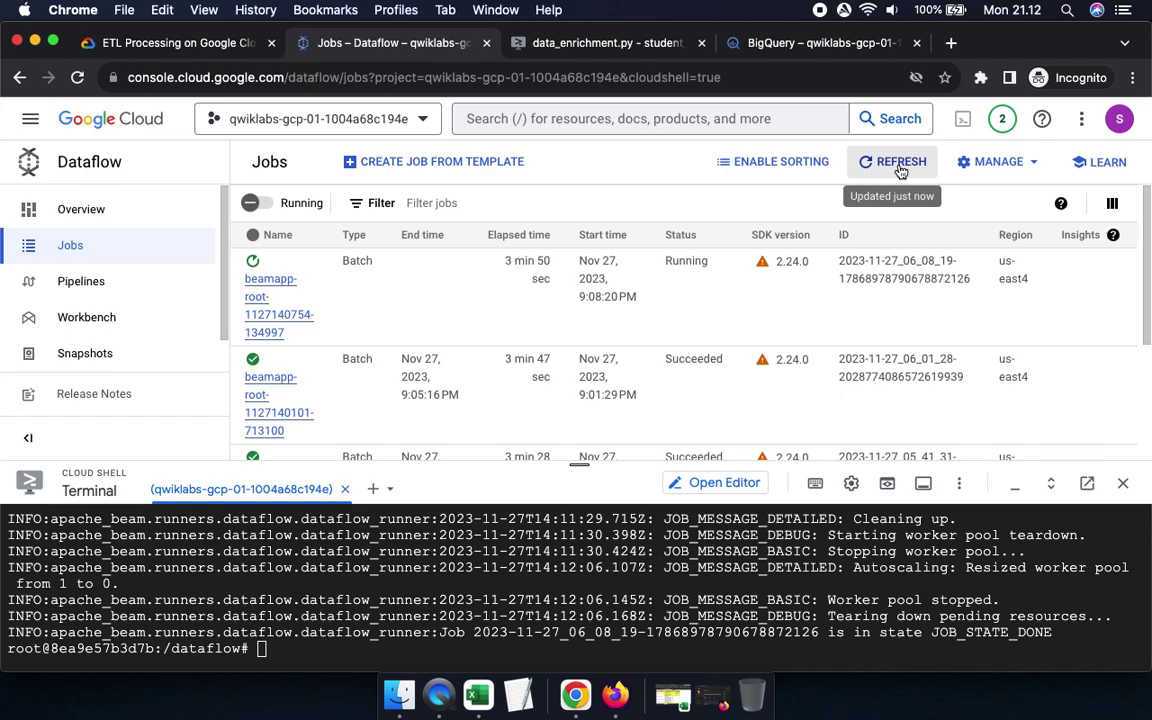
click(900, 163)
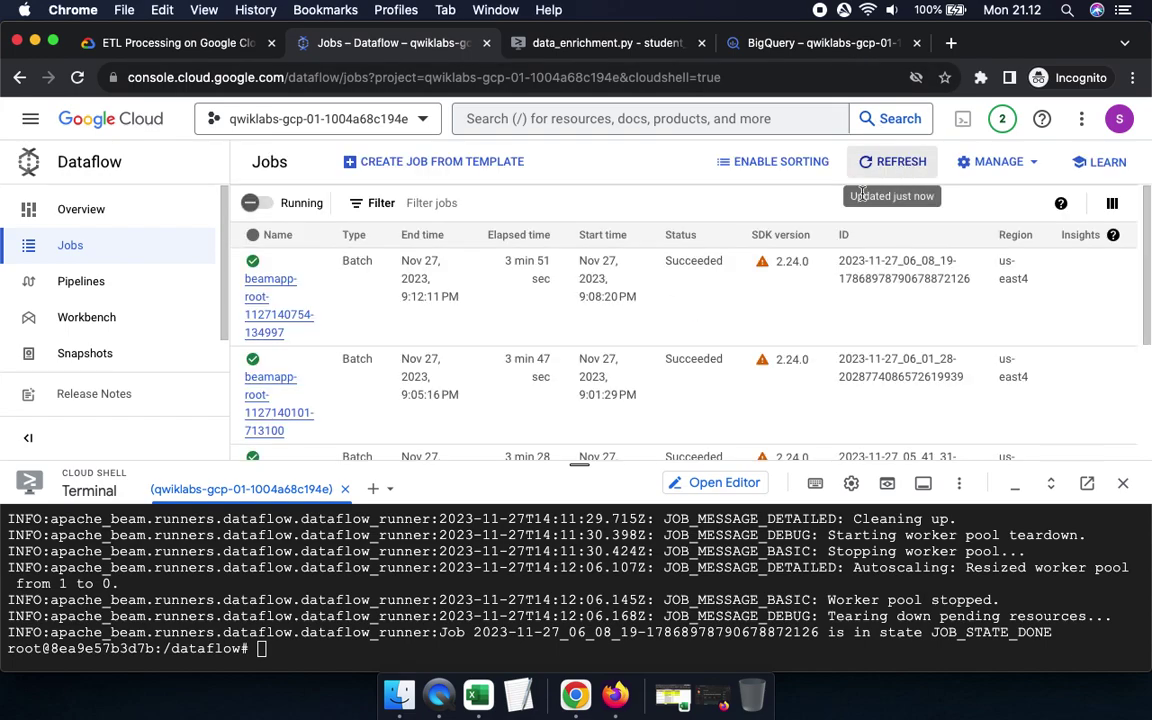
Reload the BigQuery page and expand the lake dataset to check for the orders_denormalized_sideinput table named in the lab instructions.
click(211, 47)
drag(354, 322, 473, 322)
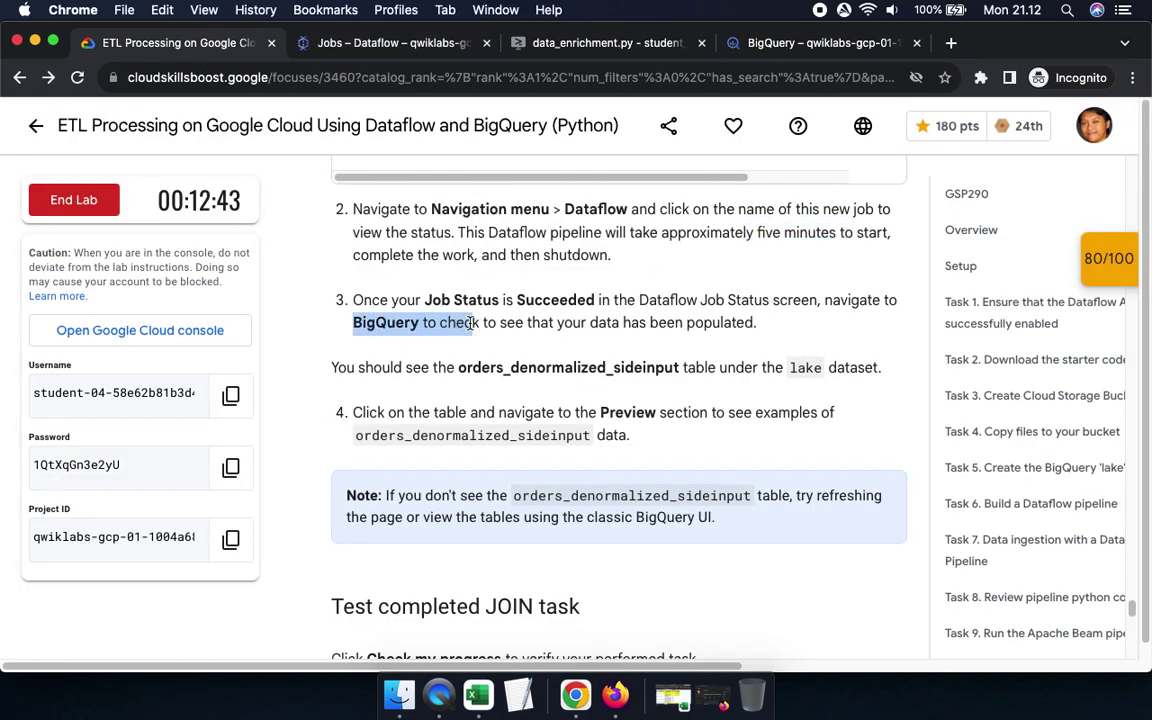
click(811, 50)
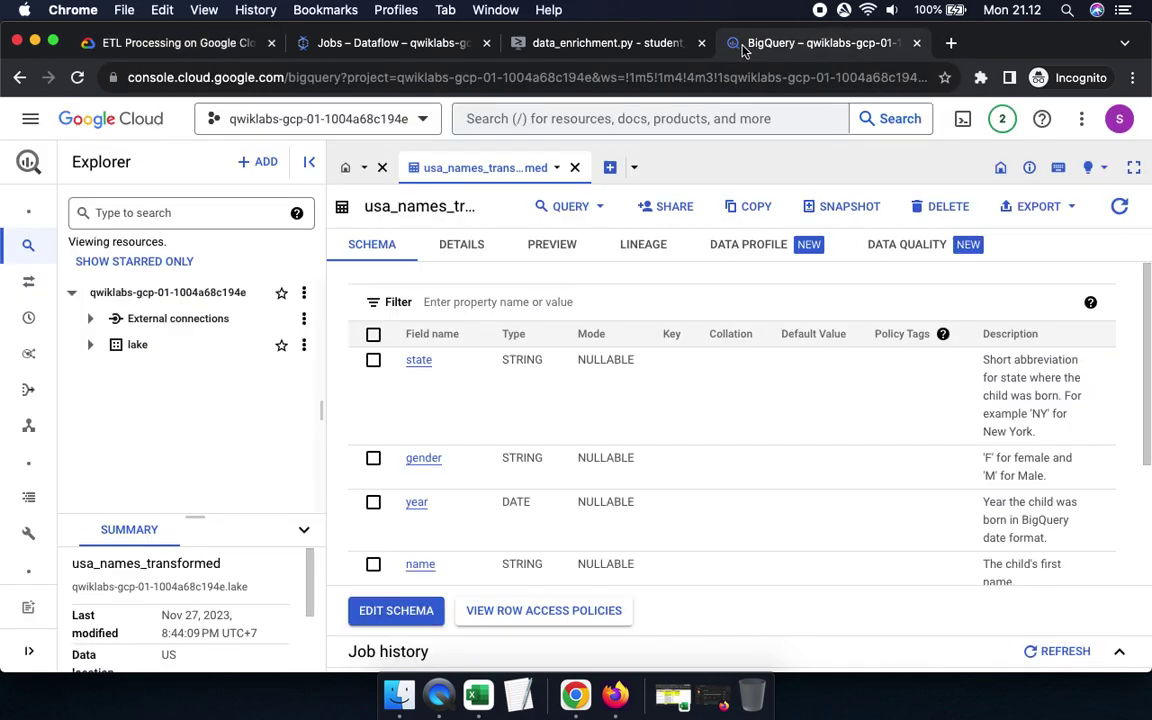
click(79, 78)
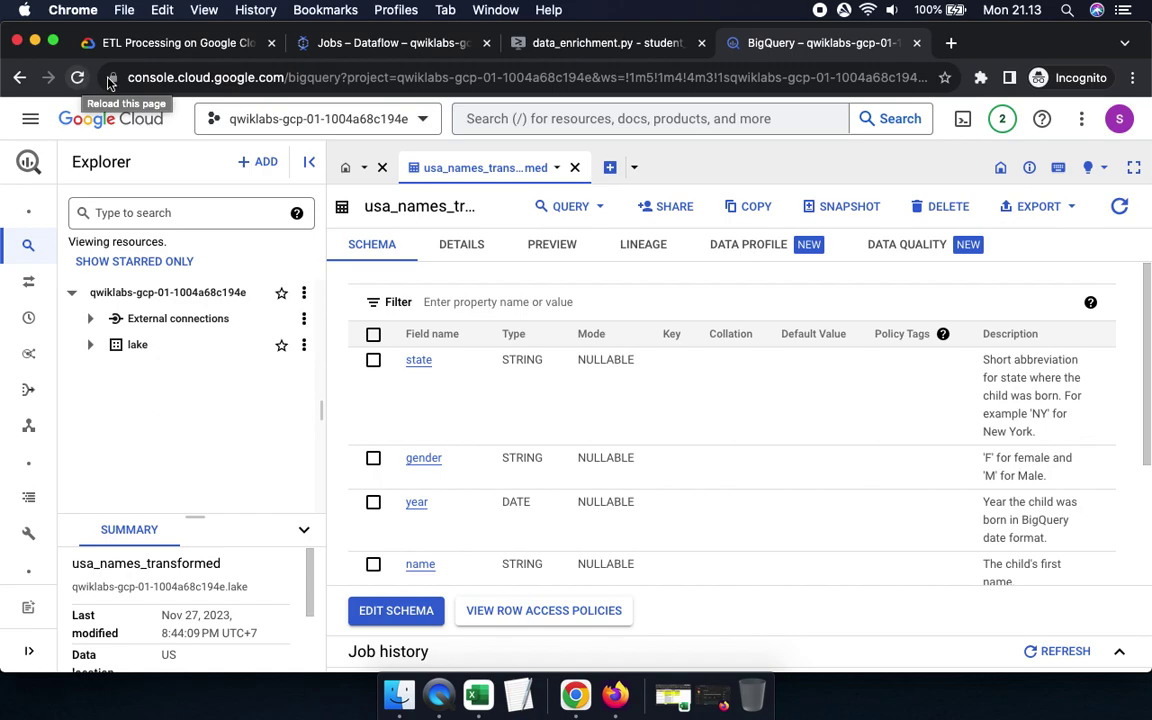
click(200, 43)
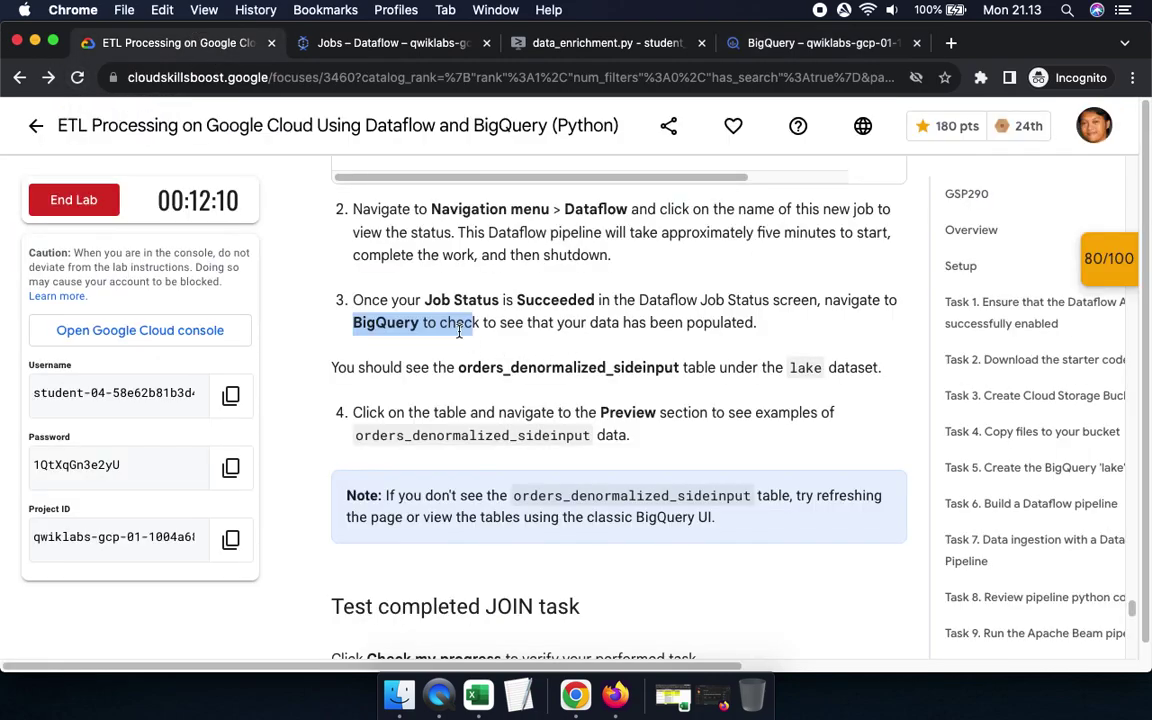
click(787, 45)
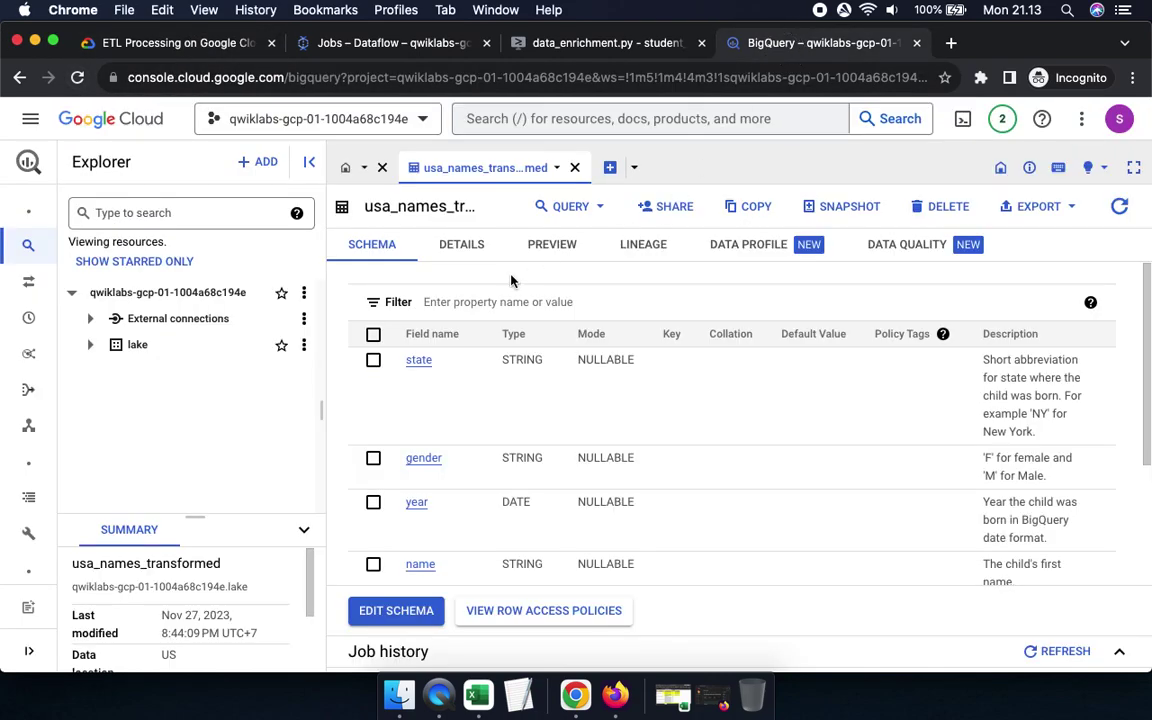
click(87, 345)
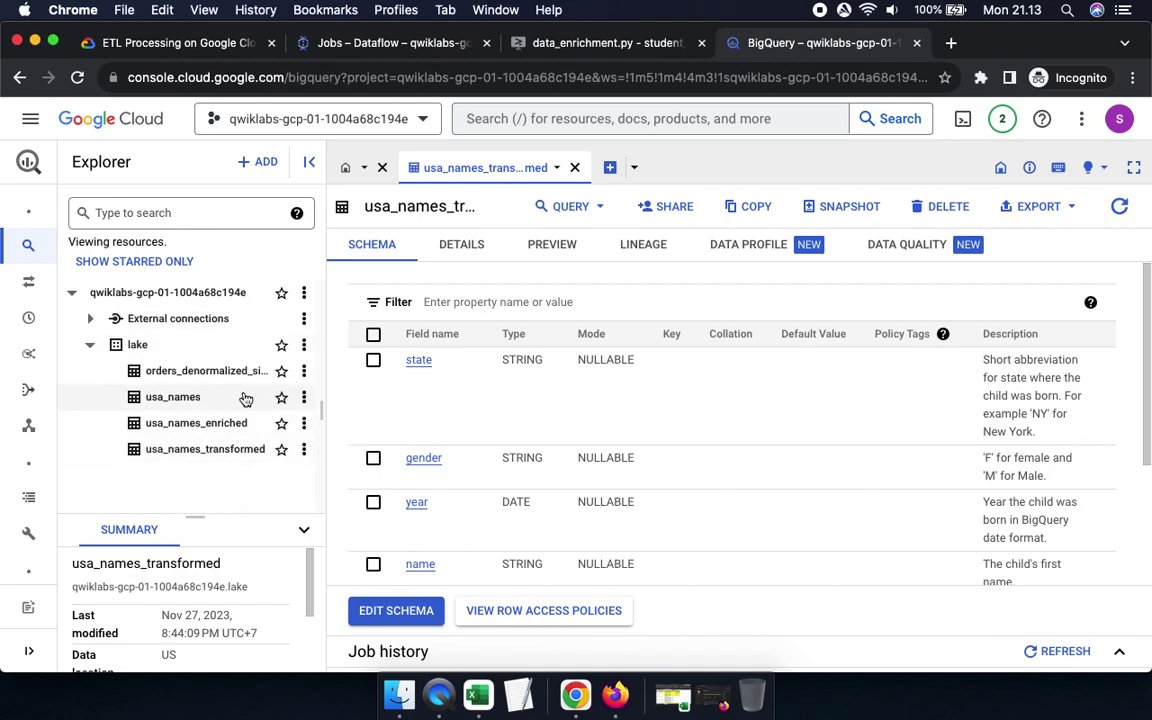
Run the lab's progress check for the Build a Data lake to Mart Dataflow Pipeline task.
click(165, 43)
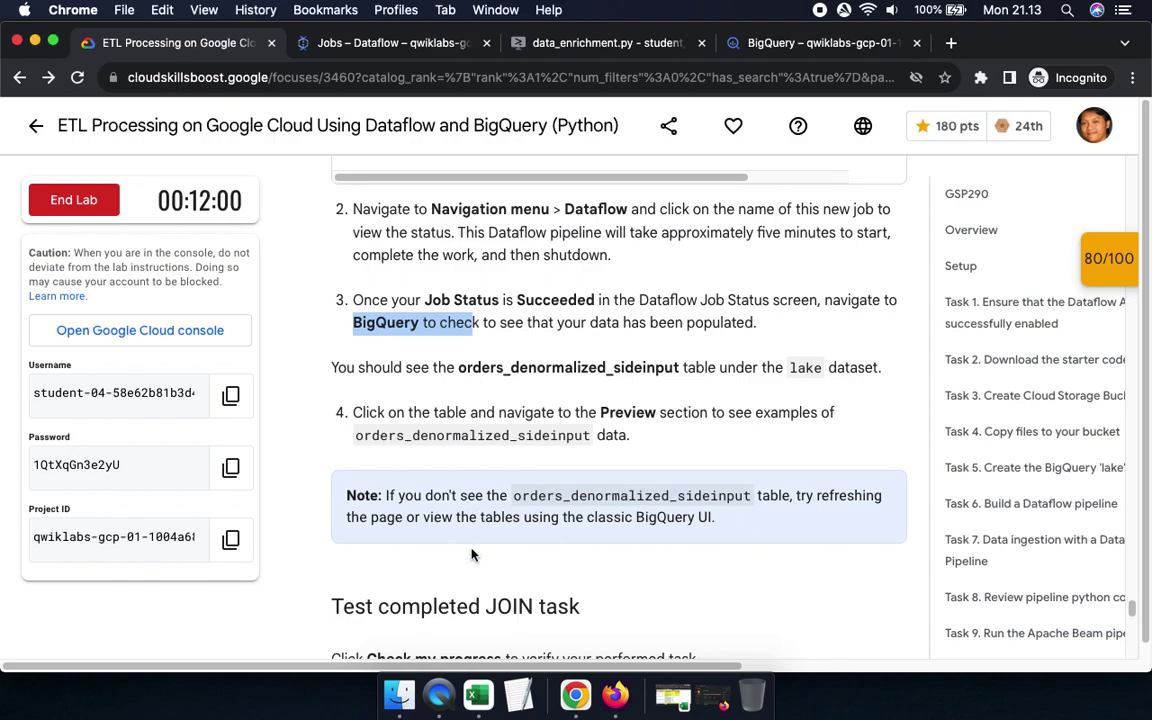
scroll(525, 500, down, 5)
click(512, 476)
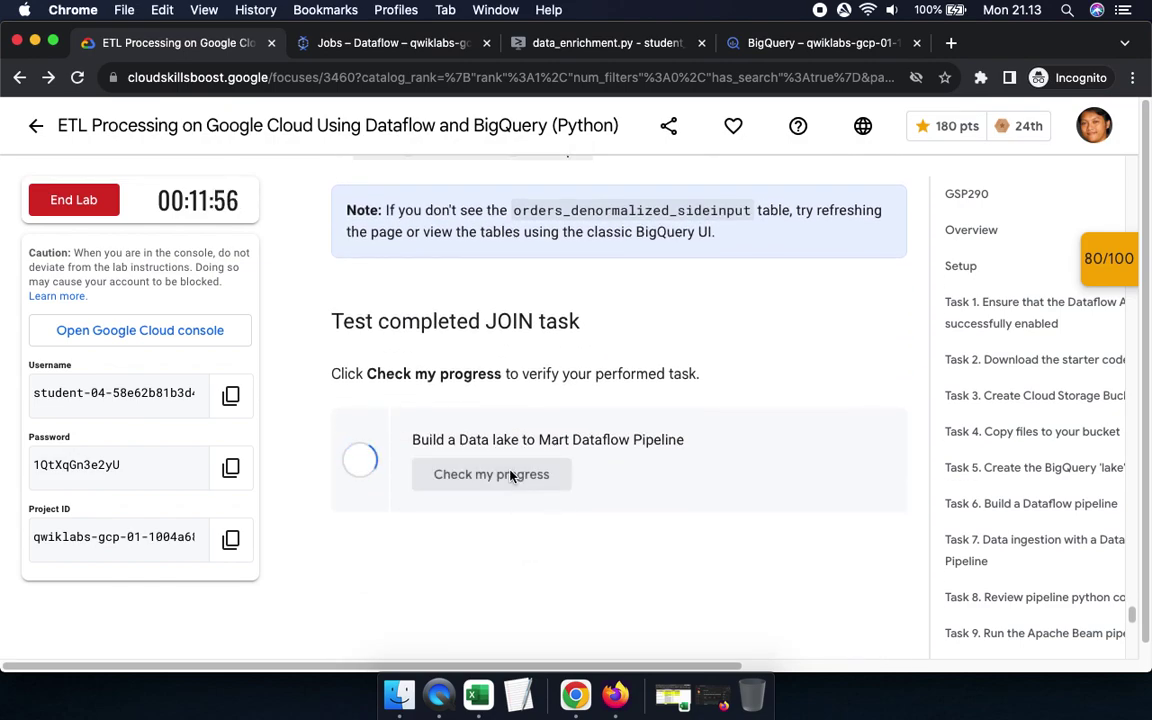